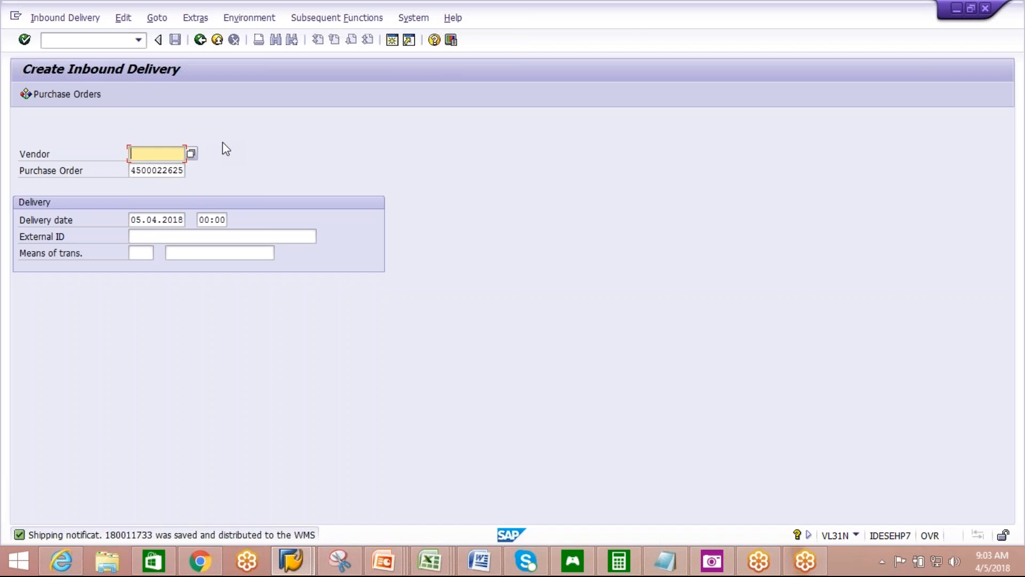
- Try to log off the other open SAP session, declining the detailed connection error description
{"action": "left_click", "coordinate": [291, 560]}
{"action": "left_click", "coordinate": [349, 488]}
{"action": "left_click", "coordinate": [413, 19]}
{"action": "left_click", "coordinate": [448, 237]}
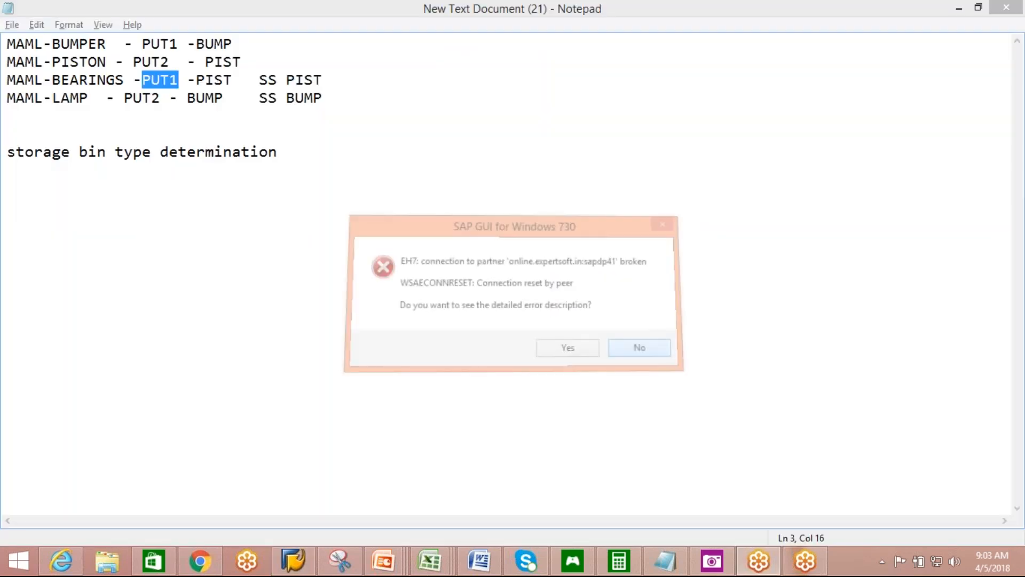
{"action": "left_click", "coordinate": [655, 353]}
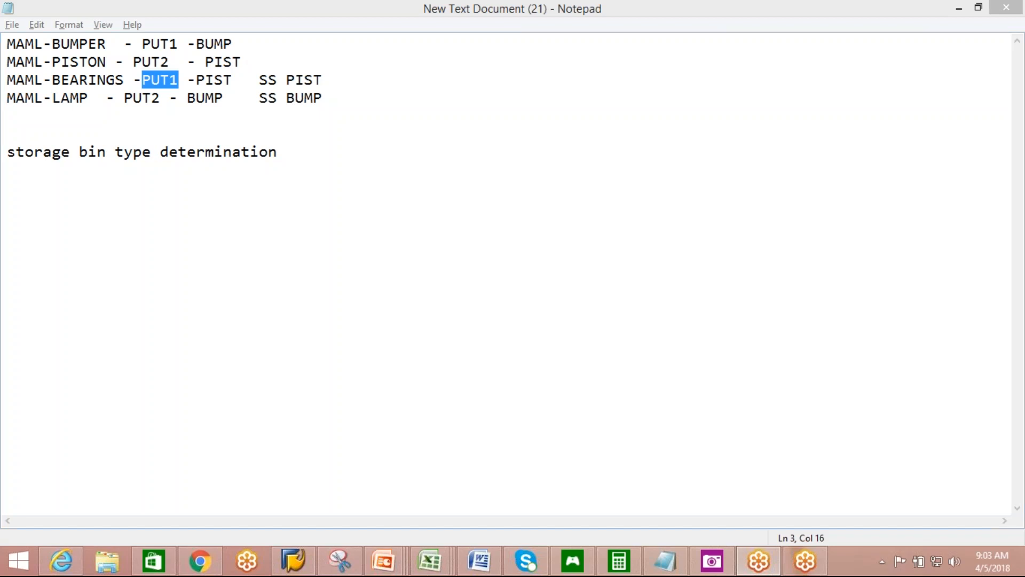
- Open the EWM-EXT connection from SAP Logon and set the logon client to 300
{"action": "left_click", "coordinate": [297, 558]}
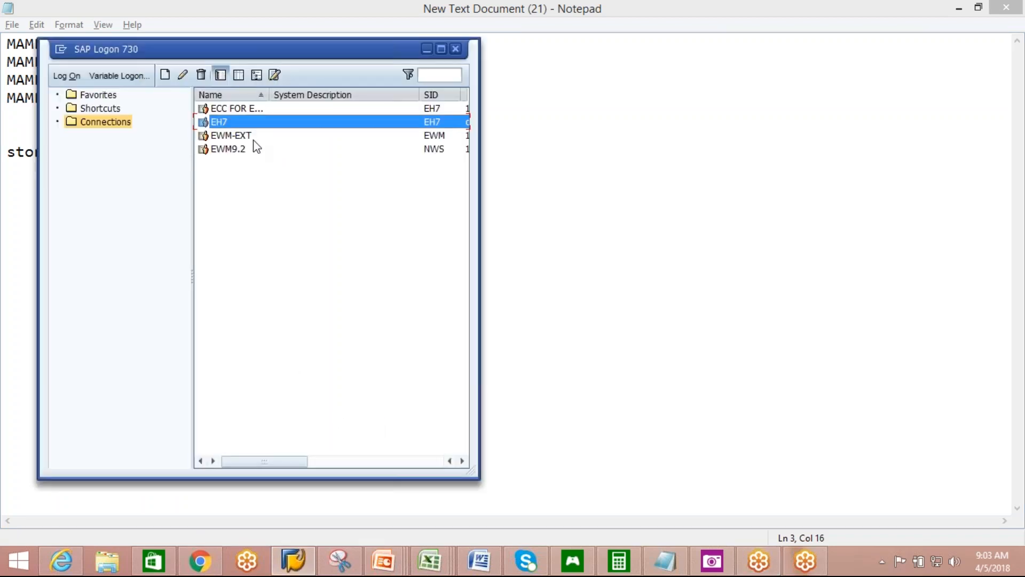
{"action": "left_click", "coordinate": [242, 132]}
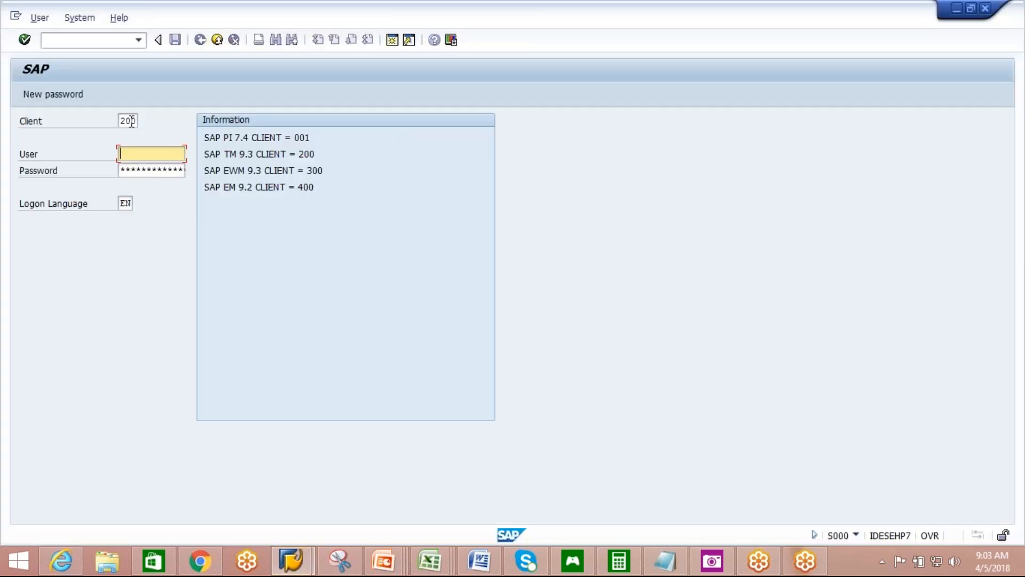
{"action": "left_click", "coordinate": [131, 121]}
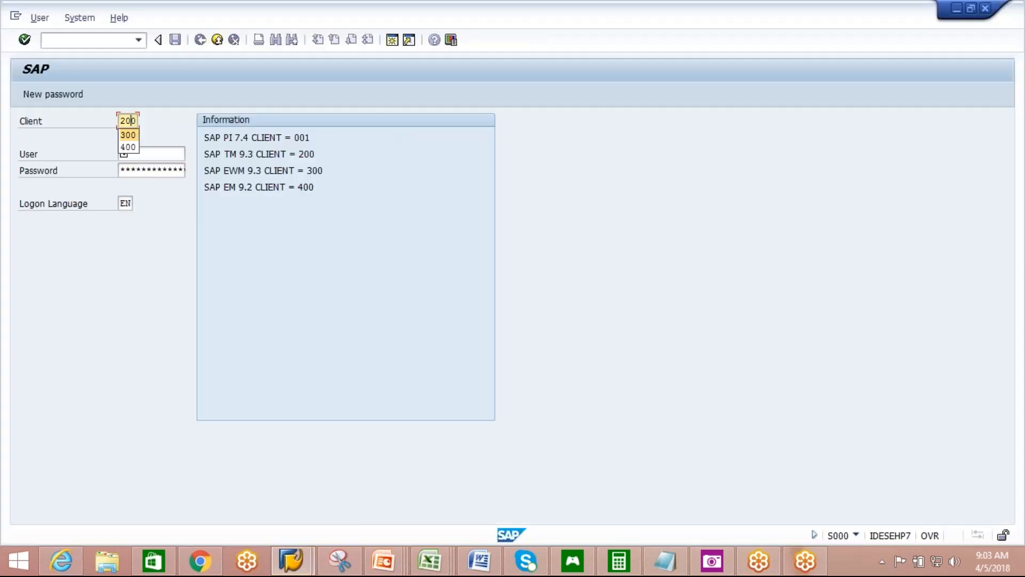
{"action": "left_click", "coordinate": [128, 134]}
- Enter the user name and account password, and log on to the system
{"action": "left_click", "coordinate": [140, 153]}
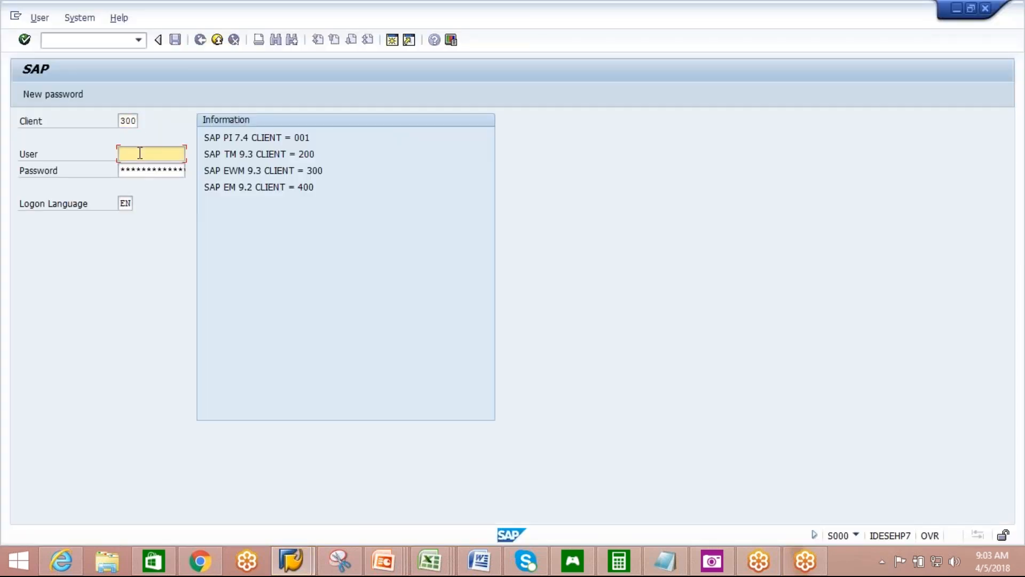
{"action": "type", "text": "ck"}
{"action": "key", "text": "Down"}
{"action": "key", "text": "Return"}
{"action": "key", "text": "Tab"}
{"action": "type", "text": "*******"}
{"action": "key", "text": "Return"}
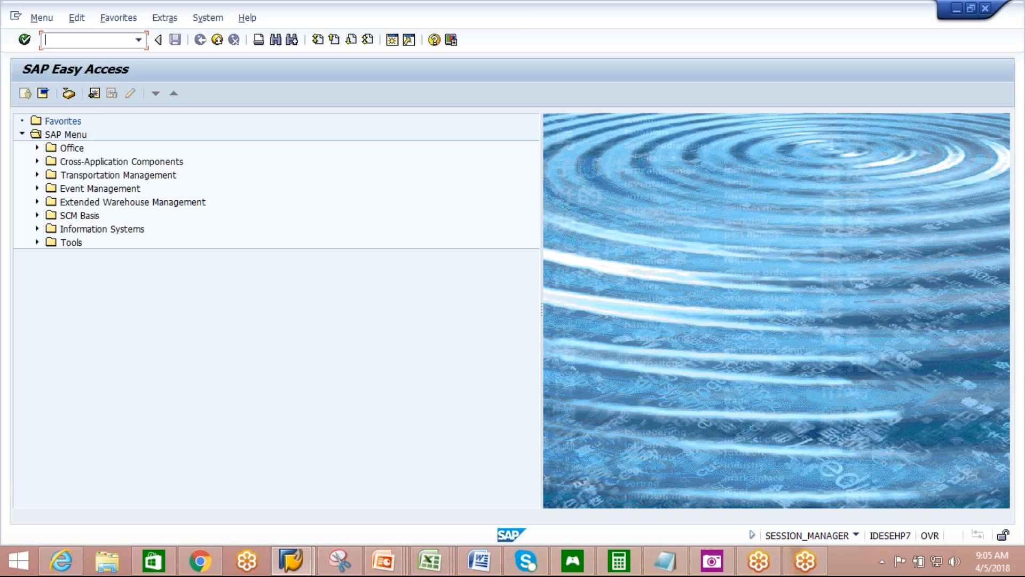
- Run transaction spro and display the SAP Reference IMG
{"action": "type", "text": "spro"}
{"action": "key", "text": "Return"}
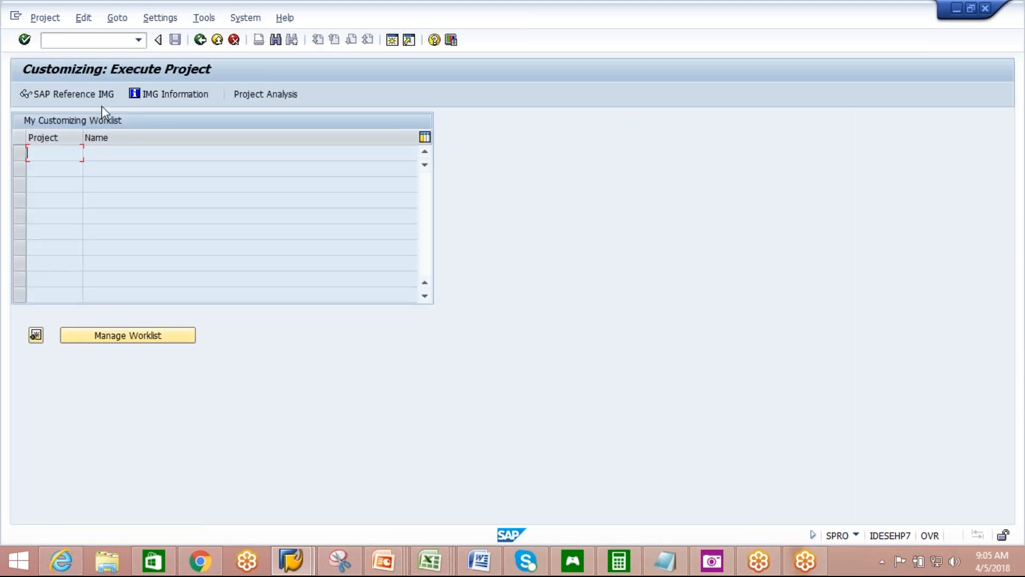
{"action": "left_click", "coordinate": [108, 99]}
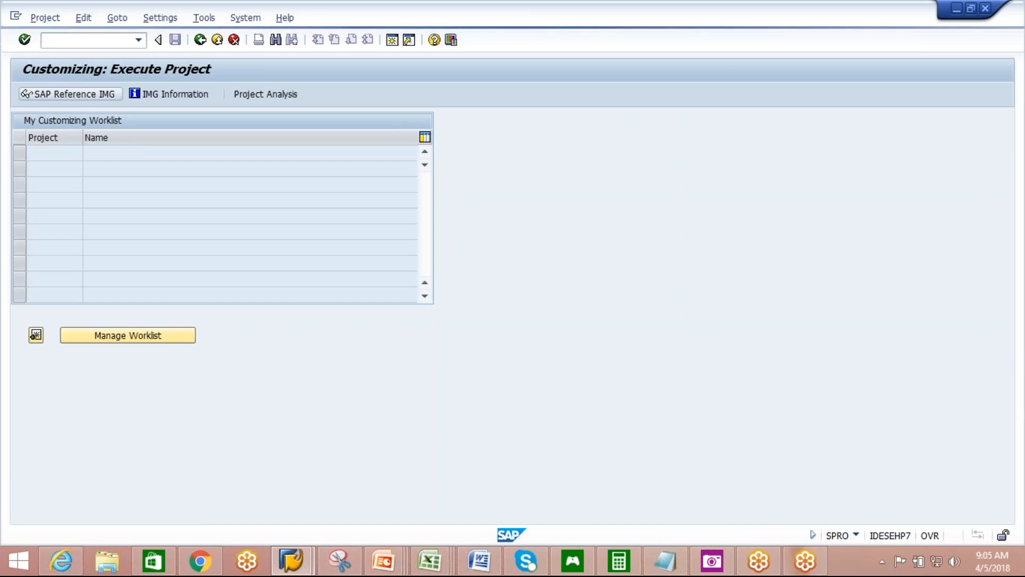
- Open Define Sort Sequence for Activity Area under Extended Warehouse Management, Master Data, Activity Areas
{"action": "left_click", "coordinate": [37, 215]}
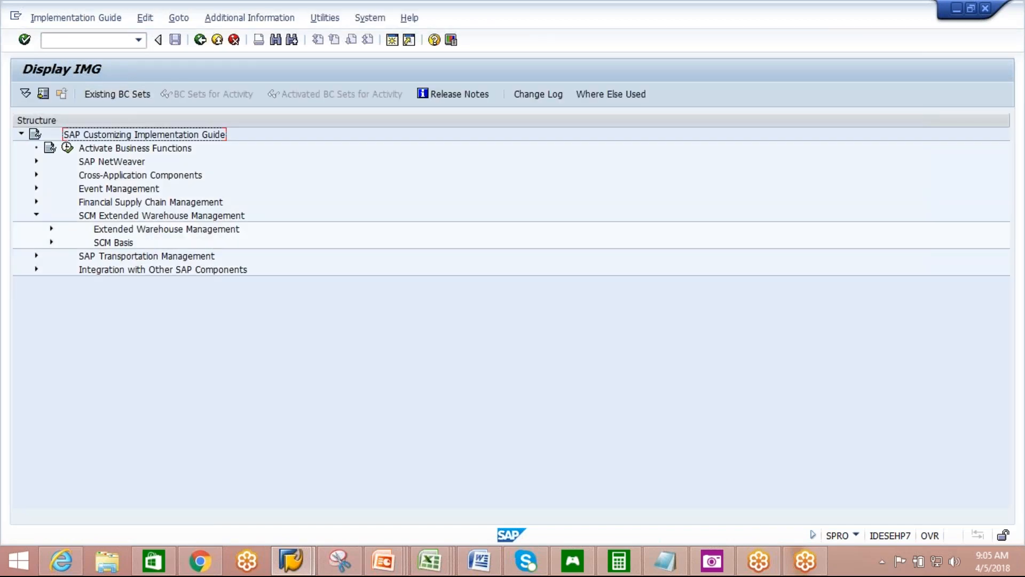
{"action": "left_click", "coordinate": [51, 228]}
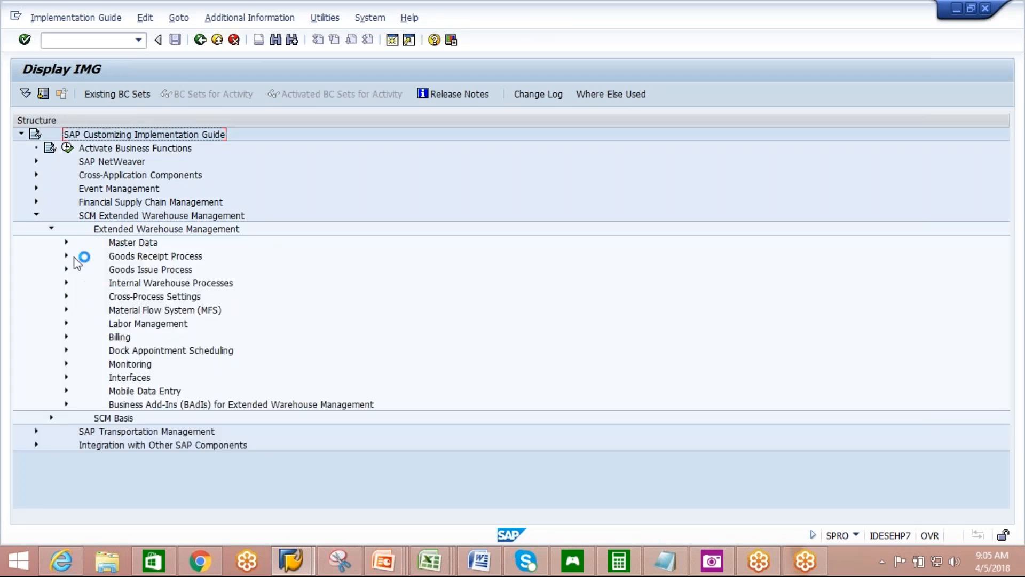
{"action": "left_click", "coordinate": [67, 243]}
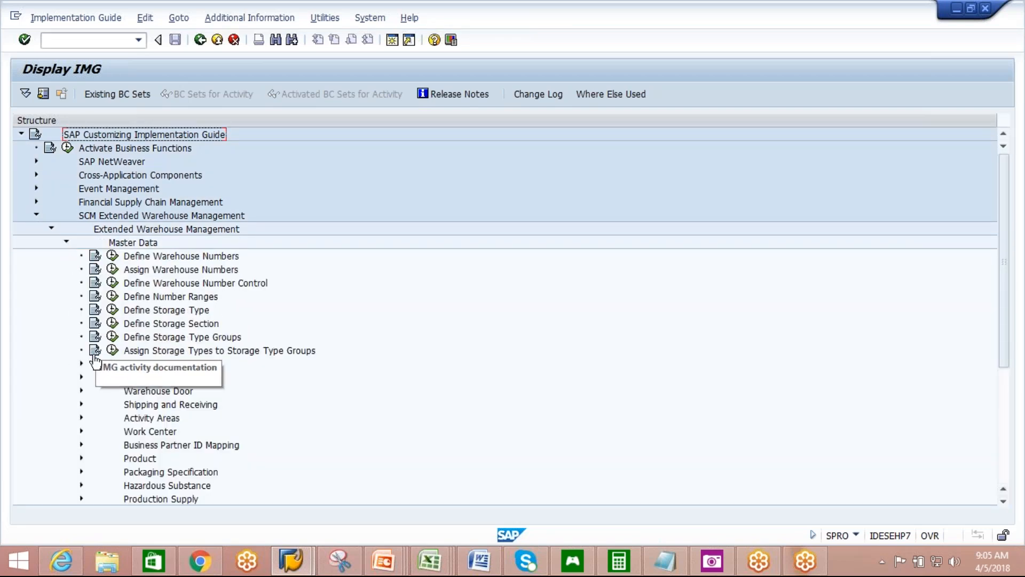
{"action": "left_click", "coordinate": [81, 418]}
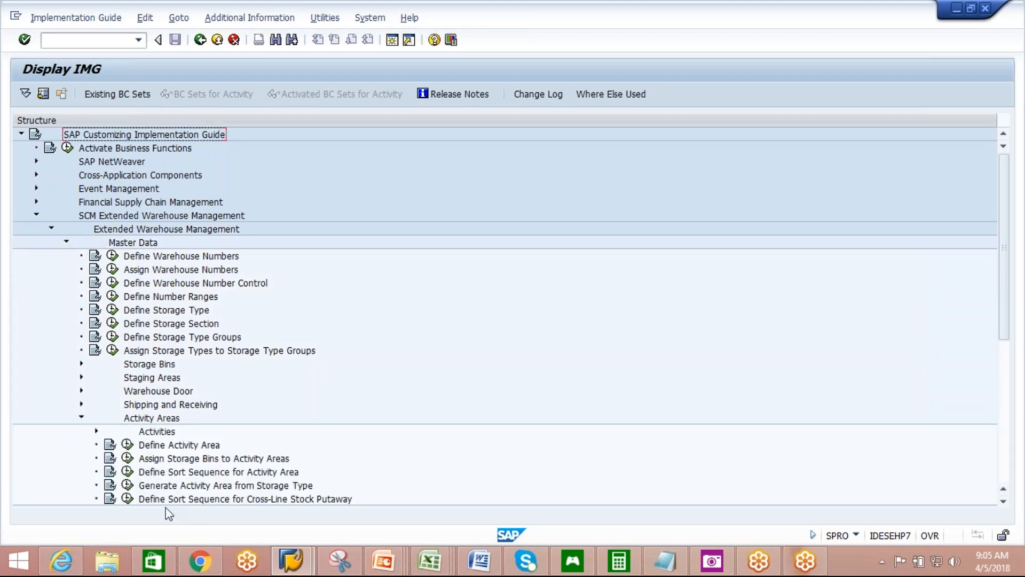
{"action": "left_click", "coordinate": [127, 471]}
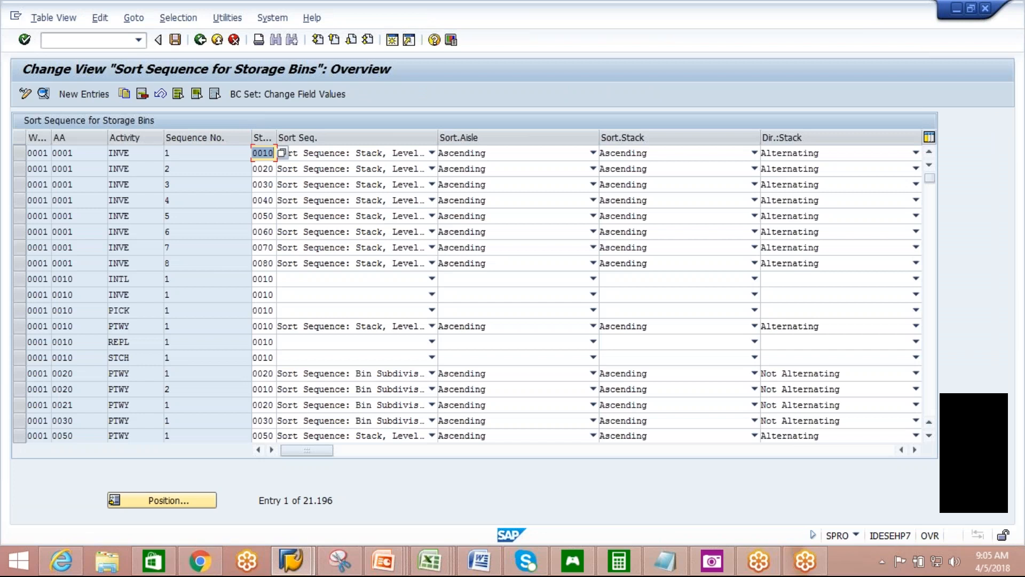
- Filter the storage bin sort sequence entries by contents to warehouse number AIPL
{"action": "left_click", "coordinate": [184, 20]}
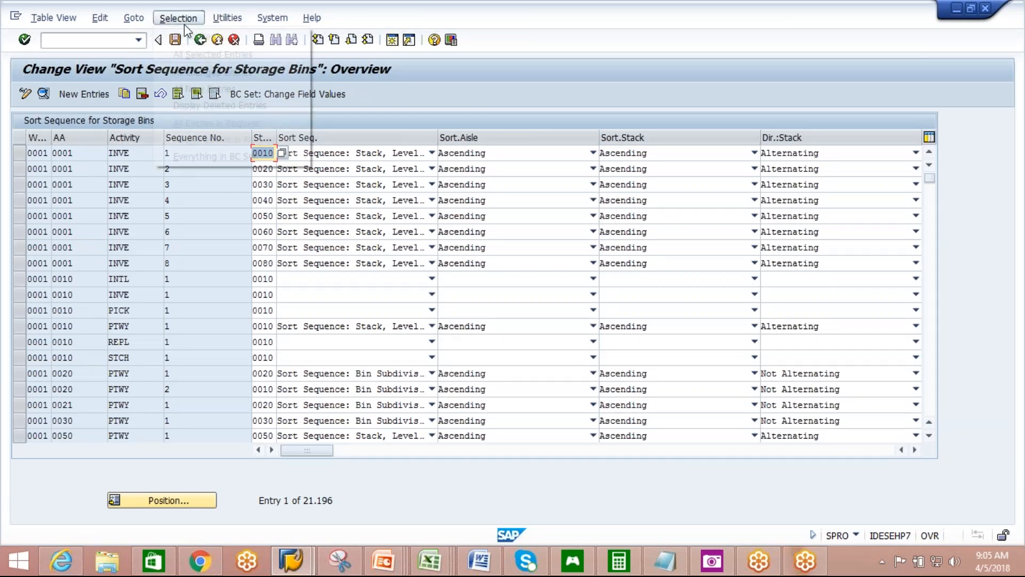
{"action": "left_click", "coordinate": [198, 36]}
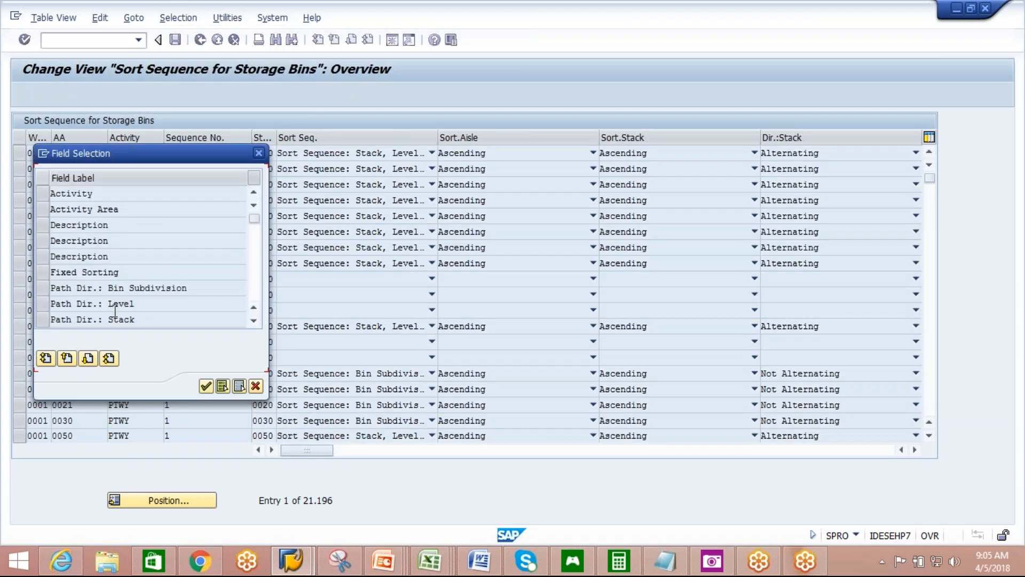
{"action": "left_click", "coordinate": [252, 289]}
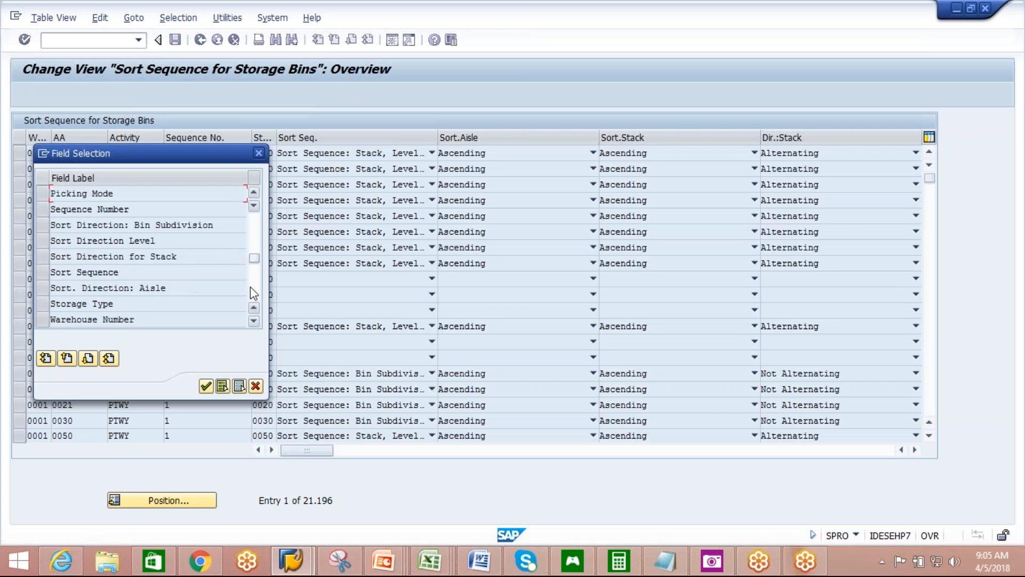
{"action": "left_click", "coordinate": [250, 295]}
{"action": "left_click", "coordinate": [44, 193]}
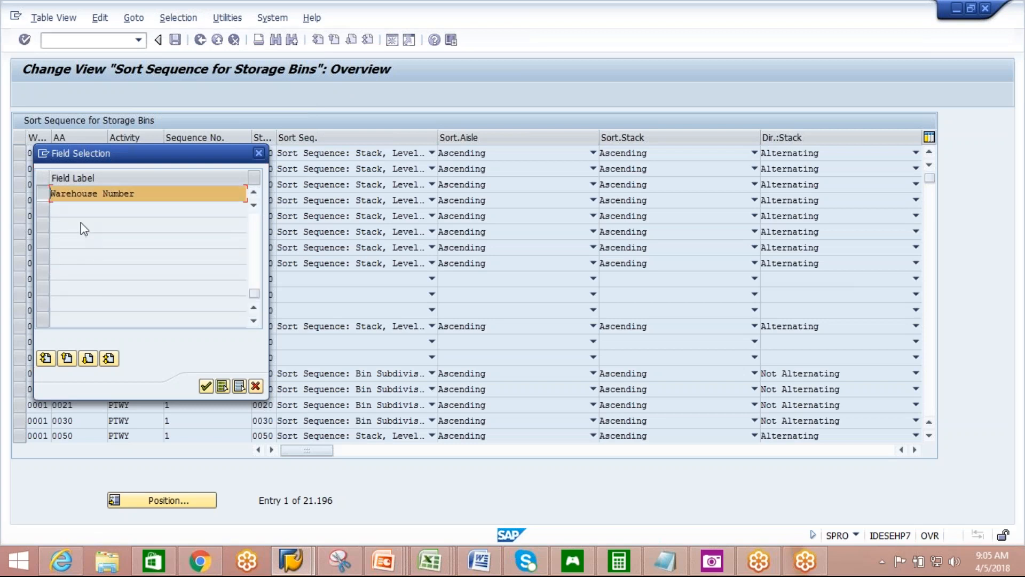
{"action": "left_click", "coordinate": [206, 386]}
{"action": "left_click", "coordinate": [302, 194]}
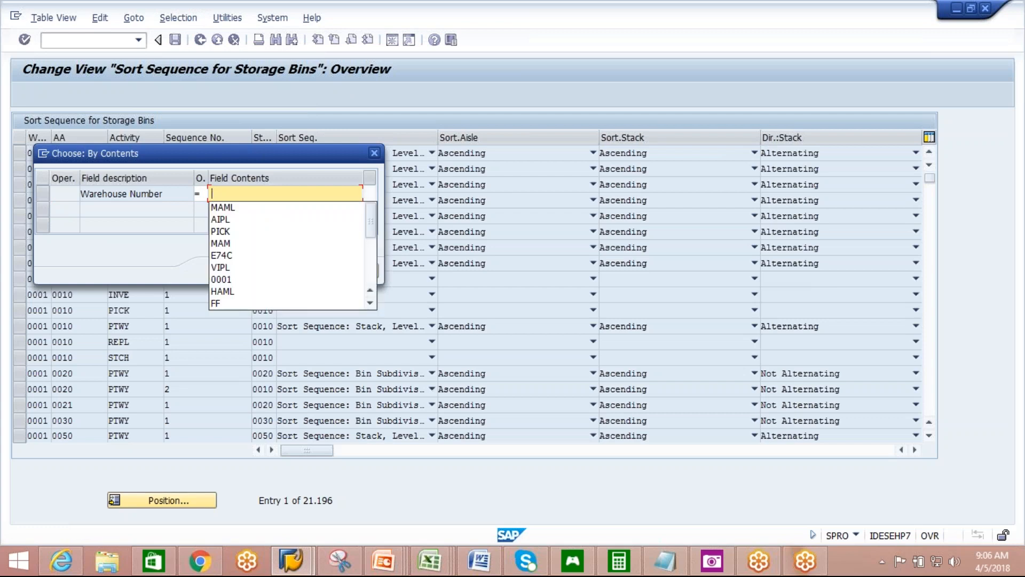
{"action": "left_click", "coordinate": [281, 217]}
{"action": "left_click", "coordinate": [219, 272]}
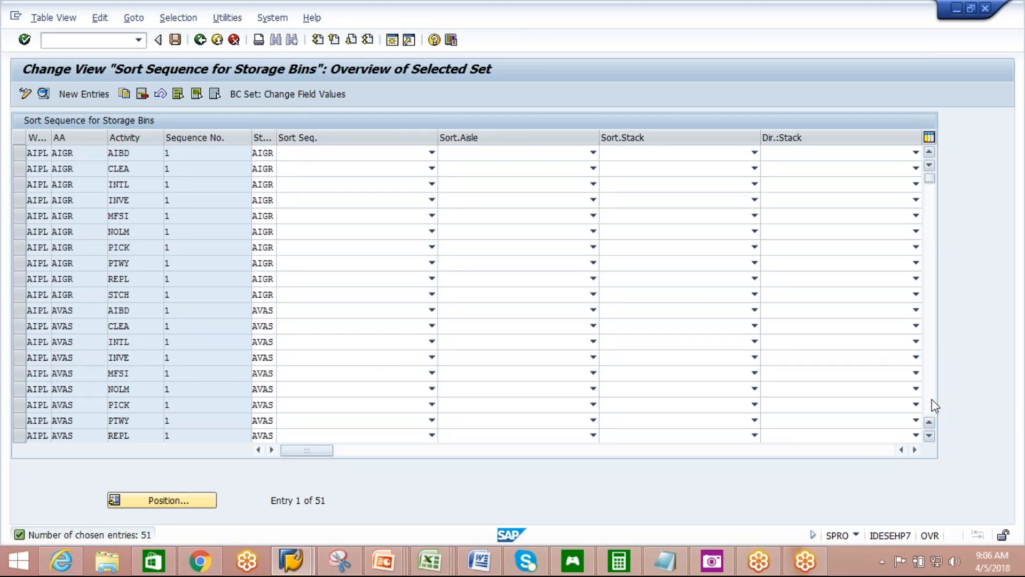
- Check the AIPL sort sequence entry for activity area SLO1 with activity PICK, and return to the IMG structure
{"action": "left_click", "coordinate": [932, 407]}
{"action": "left_click", "coordinate": [932, 407]}
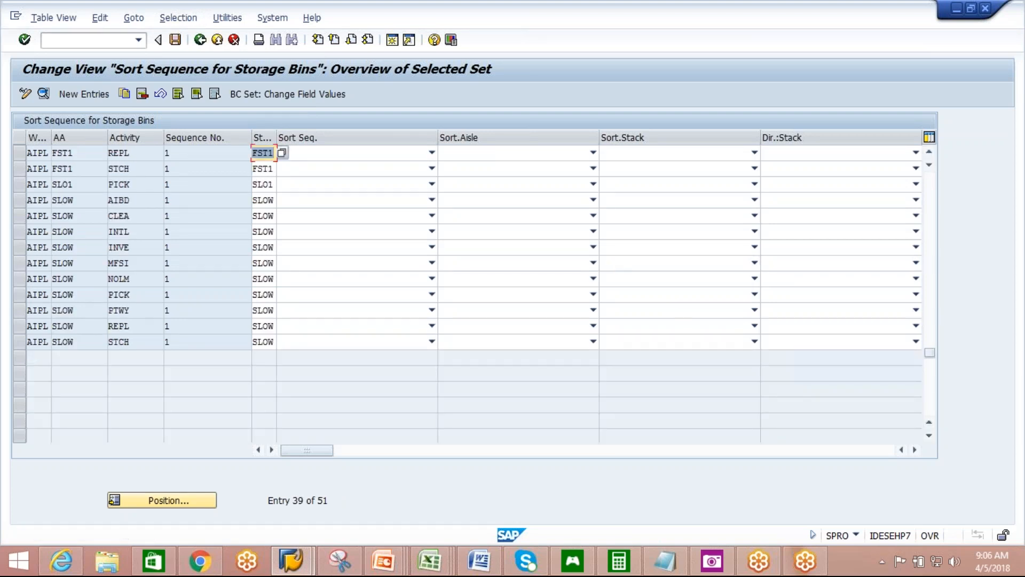
{"action": "left_click", "coordinate": [18, 184]}
{"action": "left_click", "coordinate": [18, 184]}
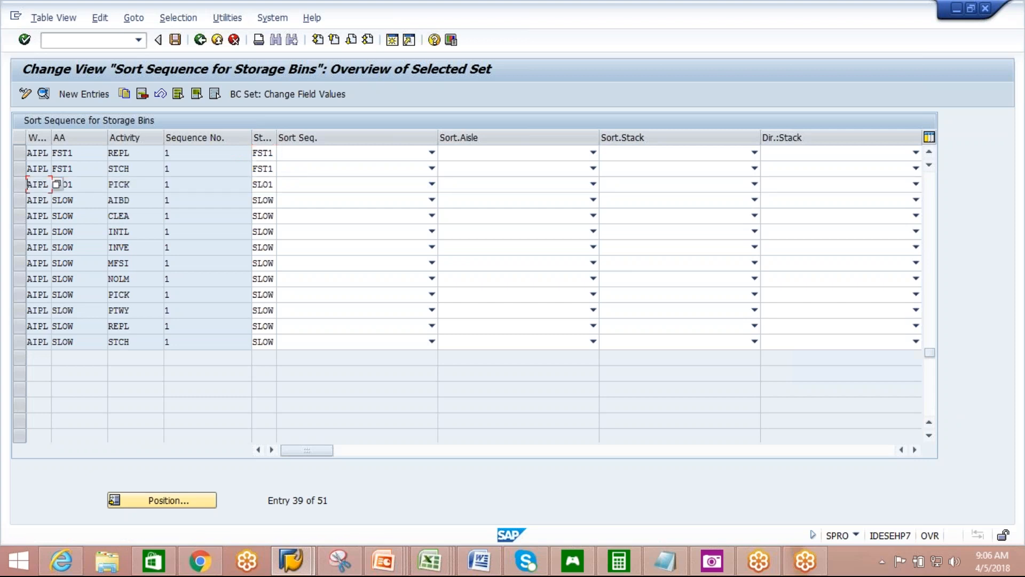
{"action": "left_click", "coordinate": [200, 39]}
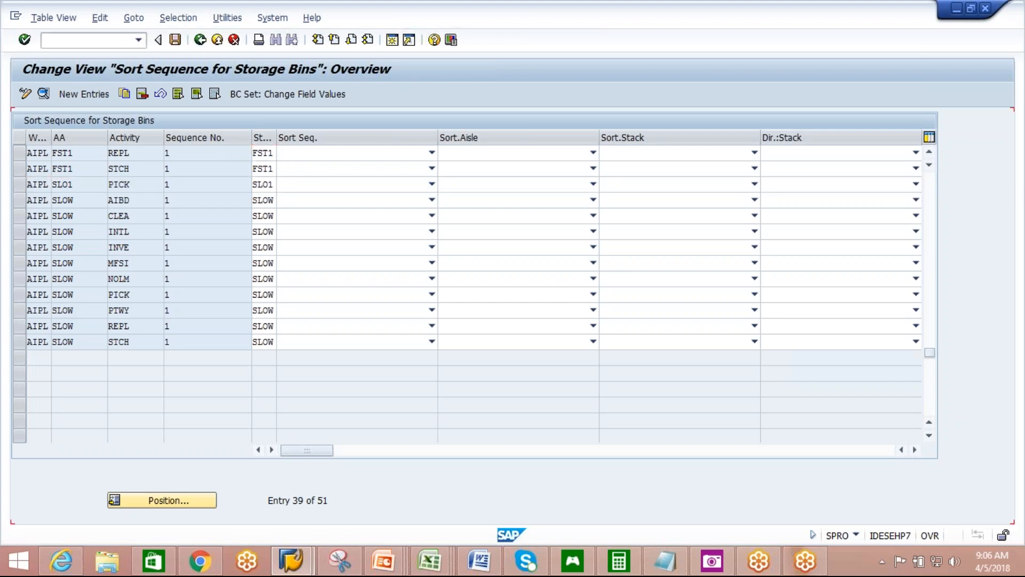
{"action": "left_click", "coordinate": [200, 40]}
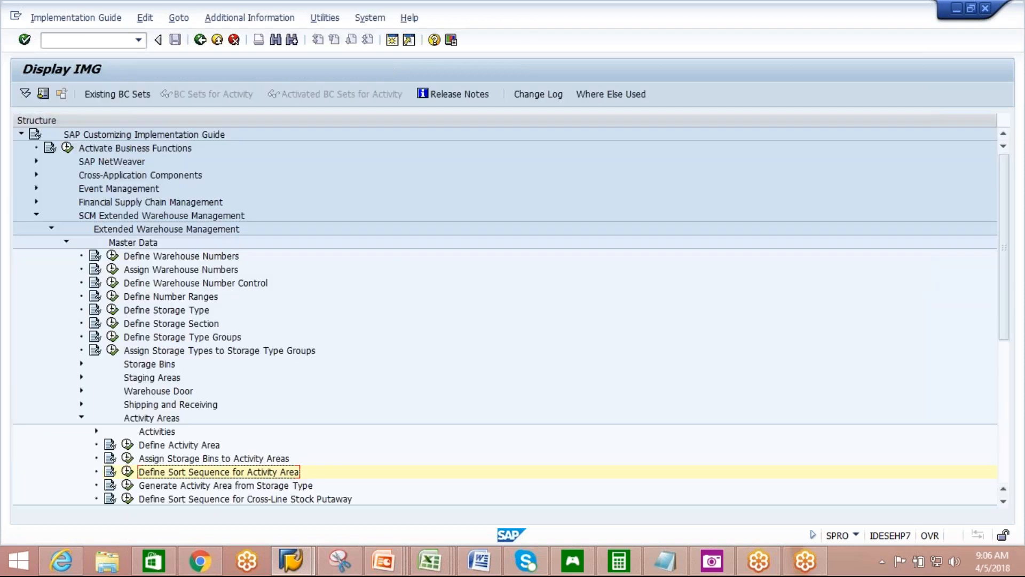
- Open Define Search Sequence of Creation Rules for Activity Areas under Cross-Process Settings, Warehouse Order, collapsing the Master Data branch
{"action": "left_click", "coordinate": [80, 416]}
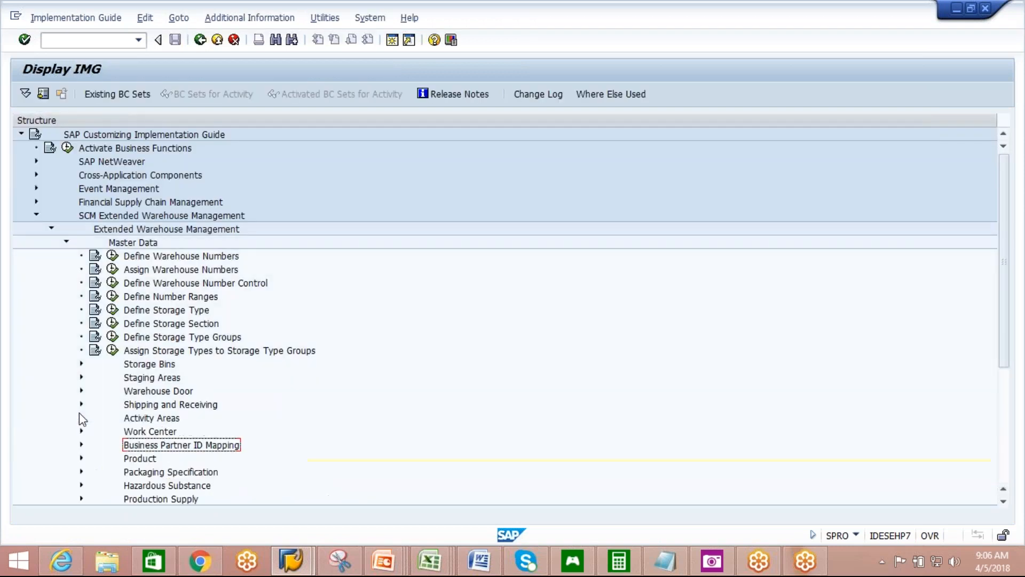
{"action": "left_click", "coordinate": [66, 241]}
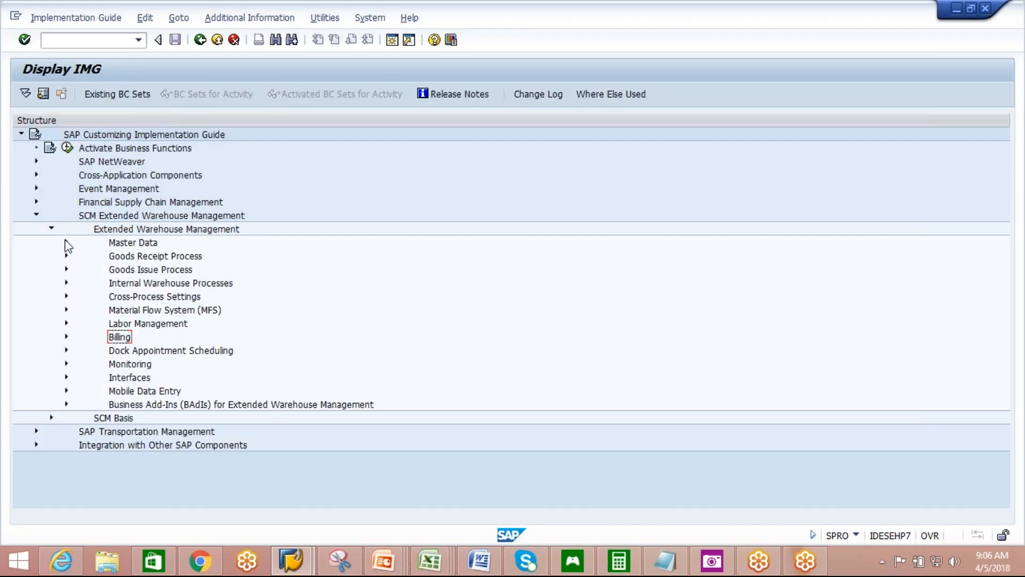
{"action": "left_click", "coordinate": [67, 296]}
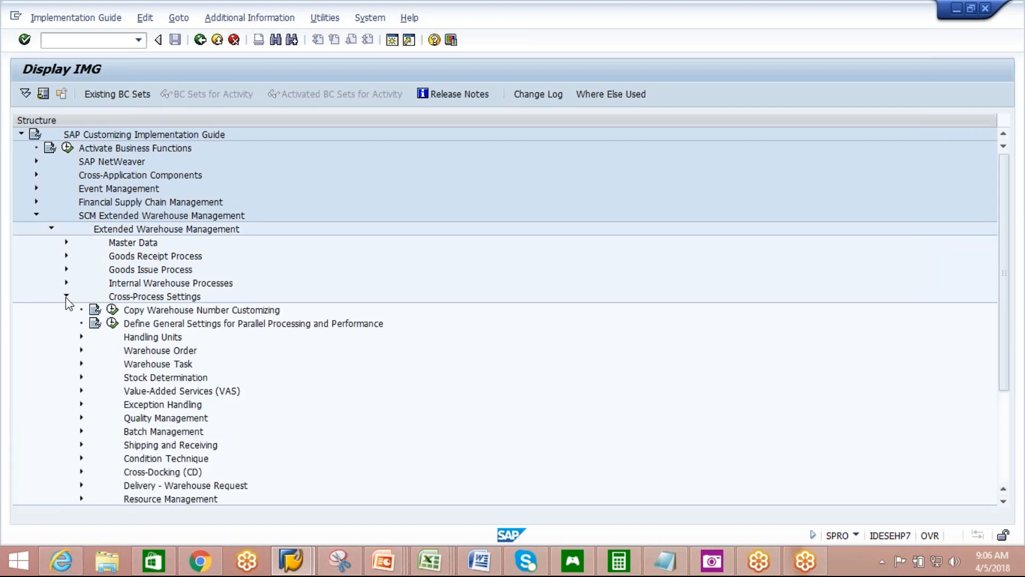
{"action": "left_click", "coordinate": [81, 350]}
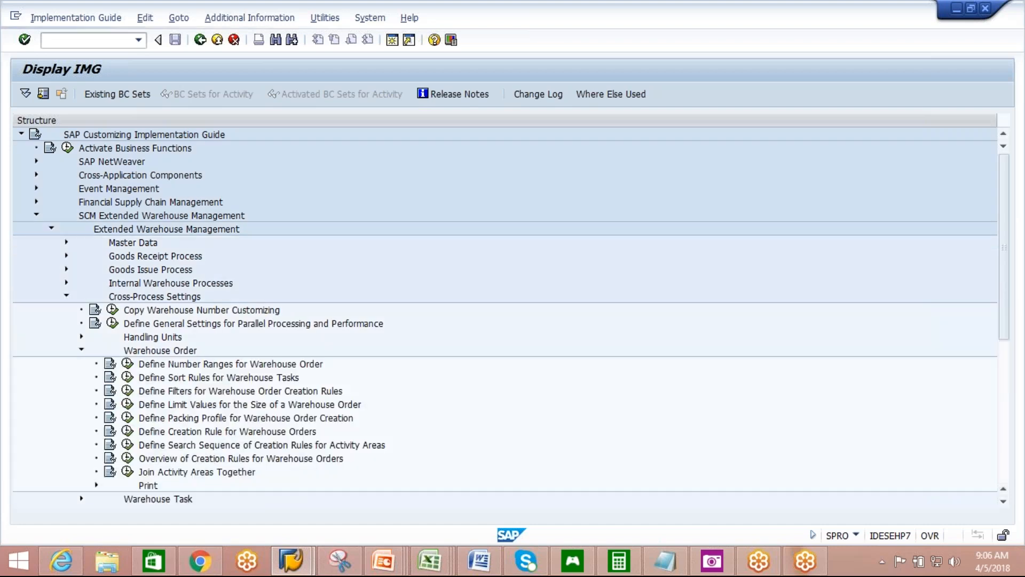
{"action": "left_click", "coordinate": [198, 446]}
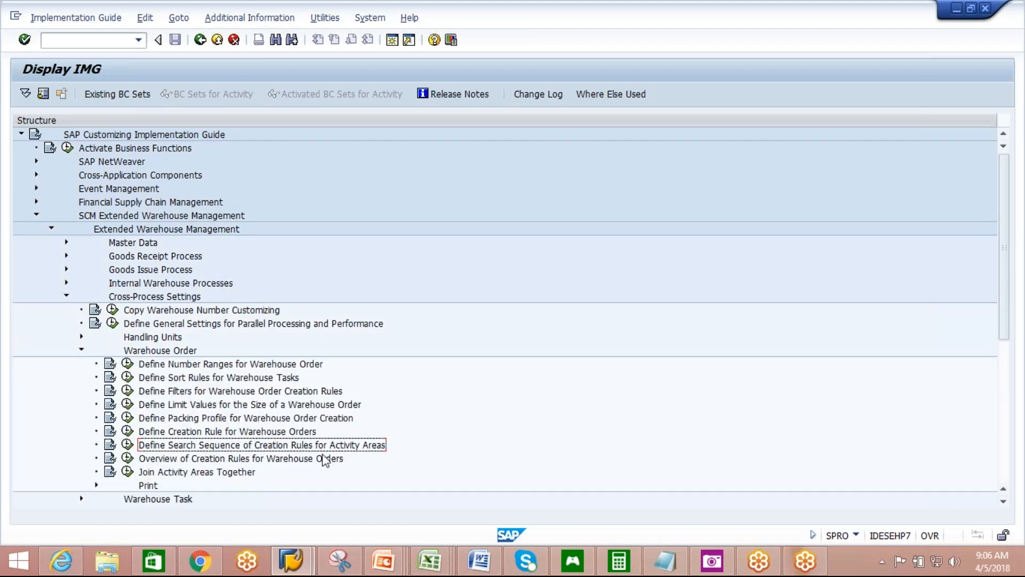
{"action": "left_click", "coordinate": [127, 445]}
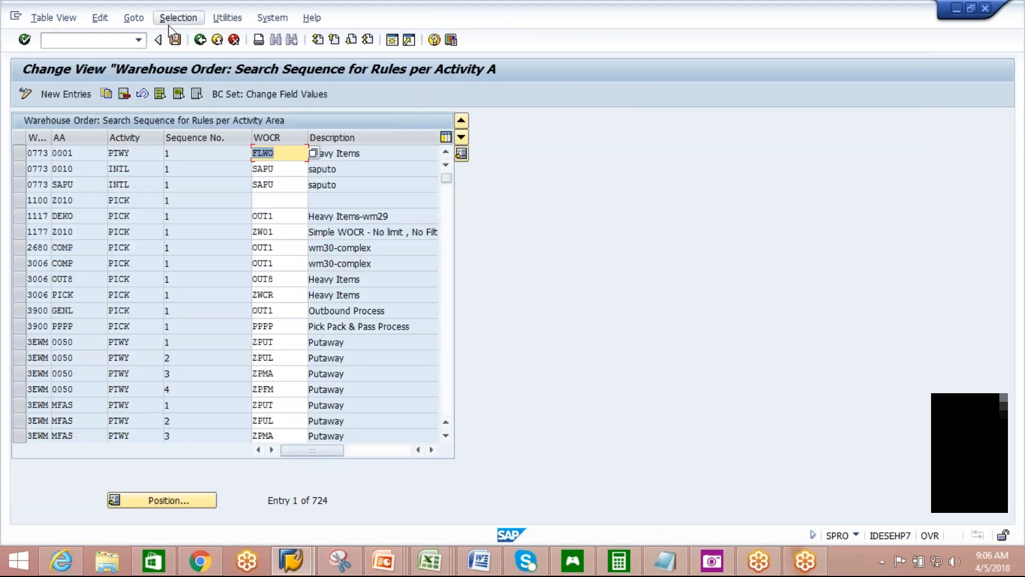
- Filter the warehouse order rule search sequence entries by contents, with Warehouse Number equal to AIPL
{"action": "left_click", "coordinate": [168, 23]}
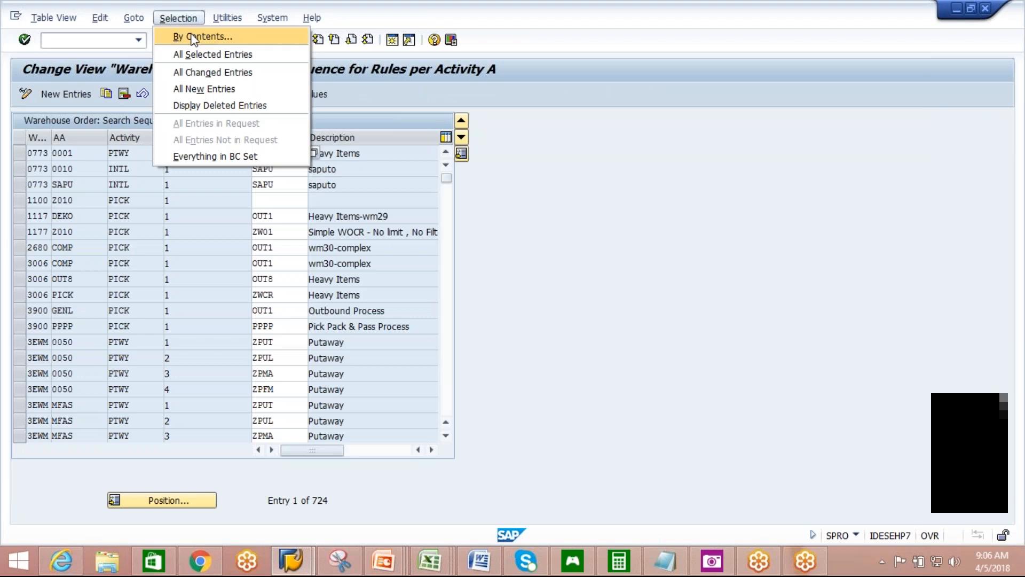
{"action": "left_click", "coordinate": [184, 34]}
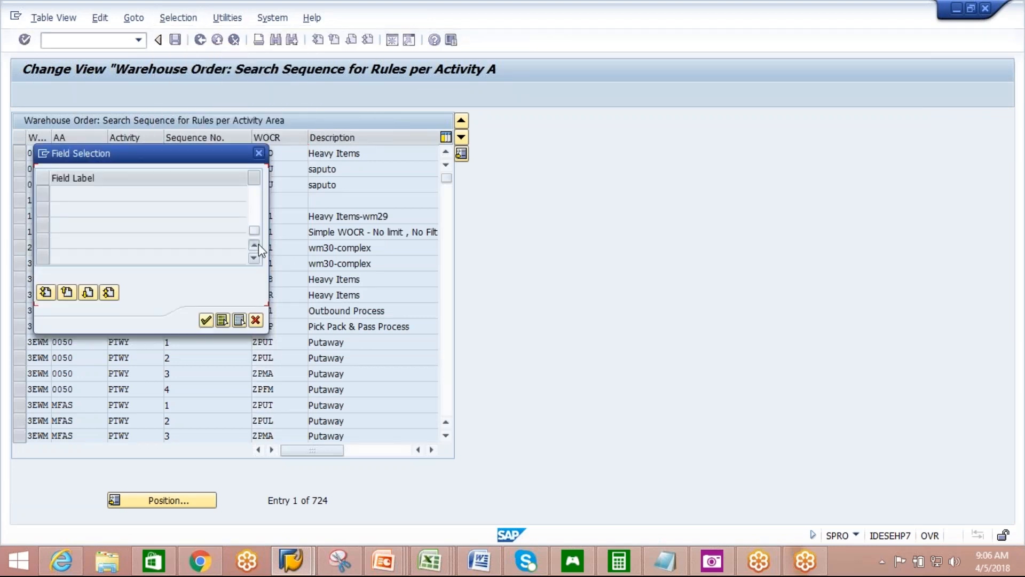
{"action": "left_click", "coordinate": [254, 244]}
{"action": "left_click", "coordinate": [44, 211]}
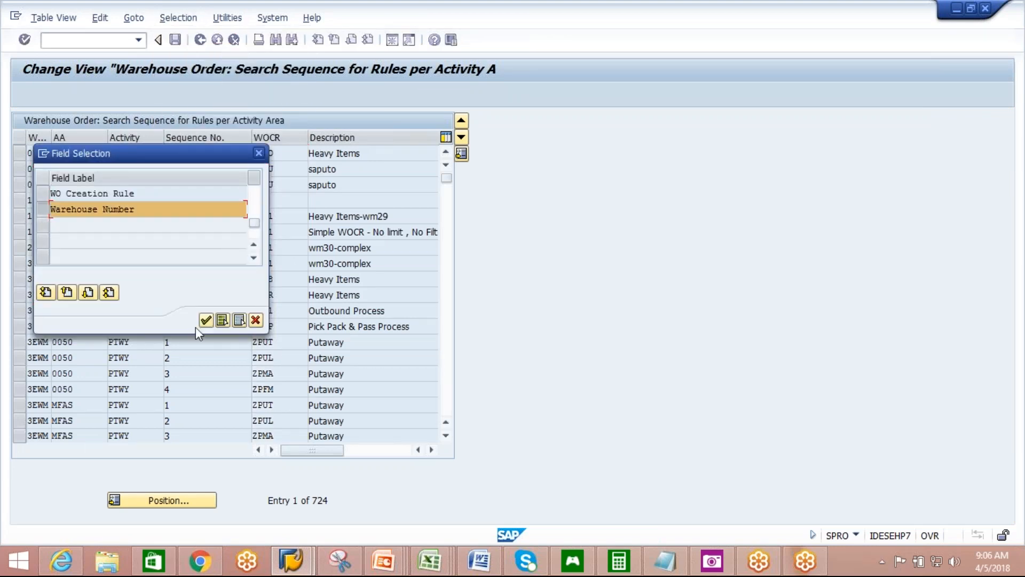
{"action": "left_click", "coordinate": [206, 320]}
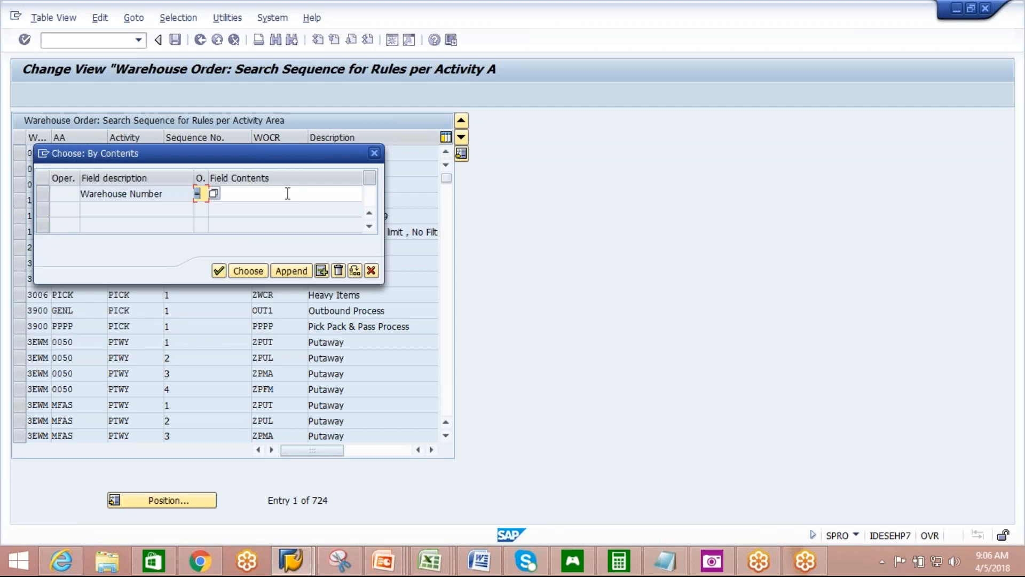
{"action": "left_click", "coordinate": [213, 208]}
{"action": "left_click", "coordinate": [245, 193]}
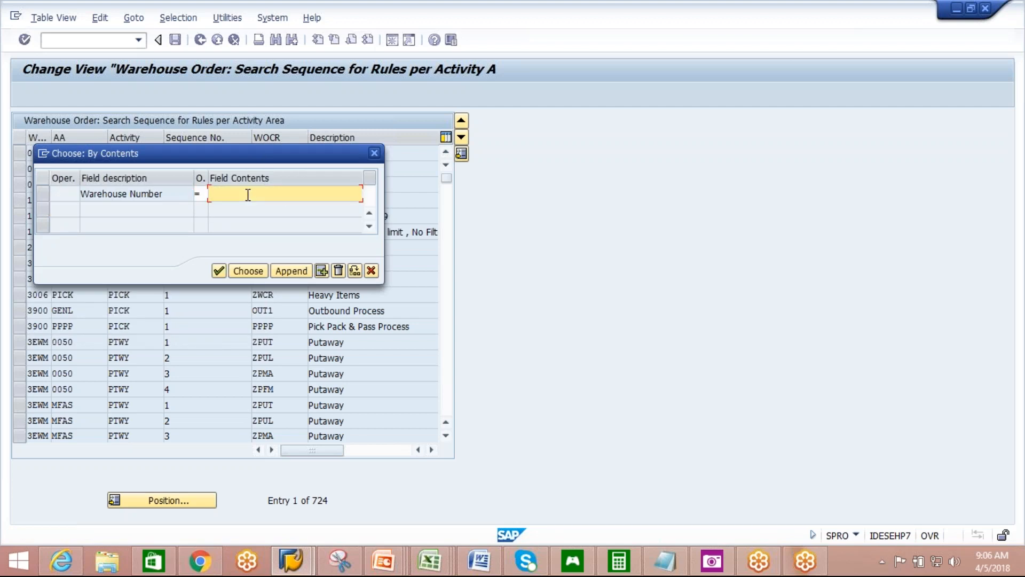
{"action": "type", "text": "AIPL"}
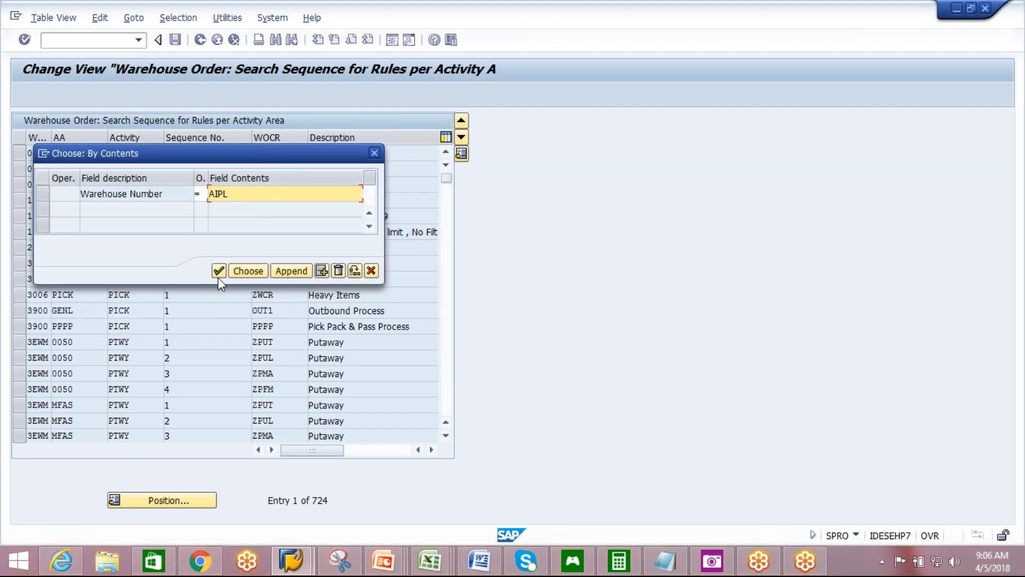
{"action": "left_click", "coordinate": [246, 271]}
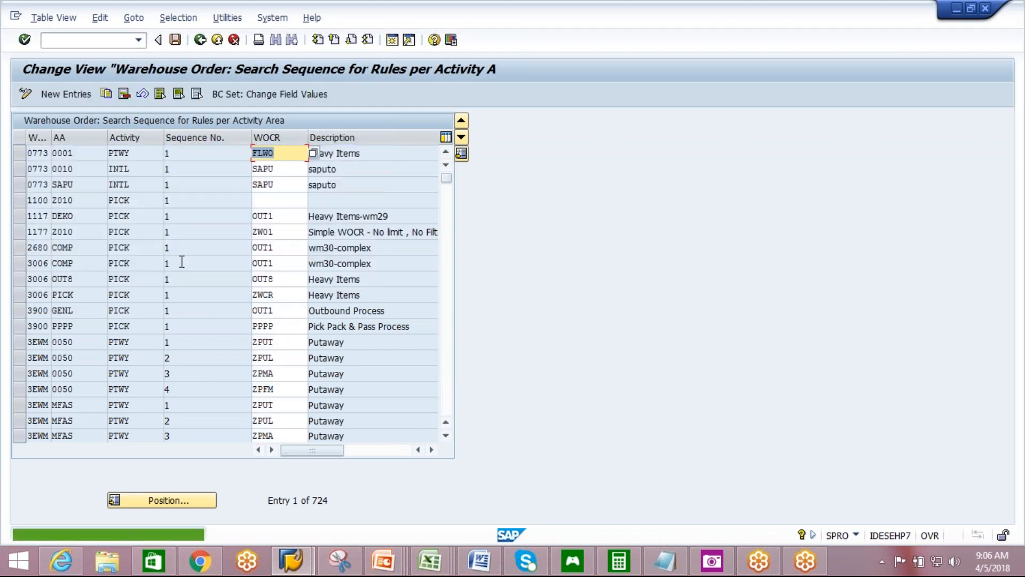
- Create a new search sequence entry for warehouse AIPL, activity area SLO1 and activity PICK
{"action": "left_click", "coordinate": [77, 94]}
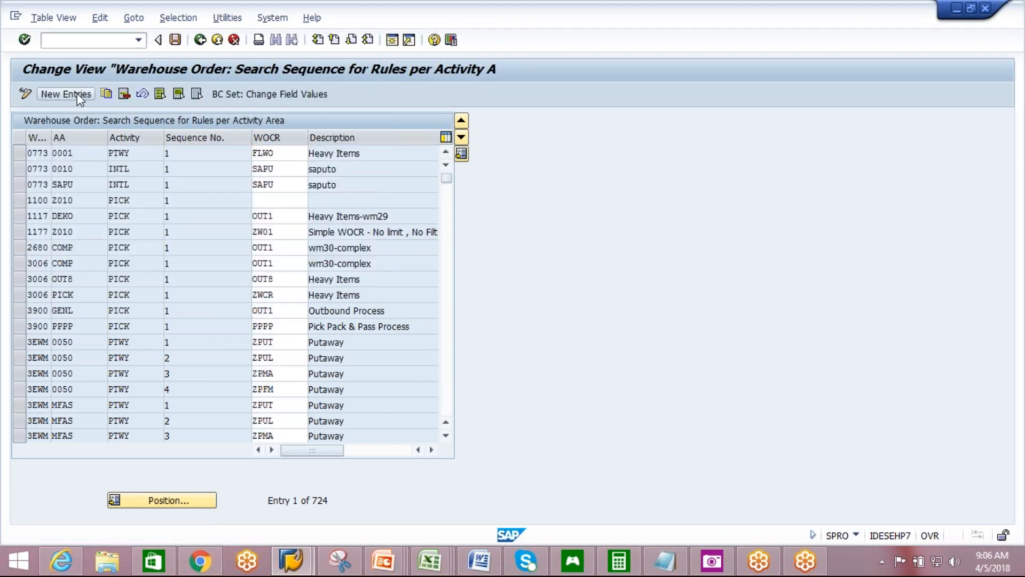
{"action": "type", "text": "MA"}
{"action": "key", "text": "BackSpace"}
{"action": "key", "text": "BackSpace"}
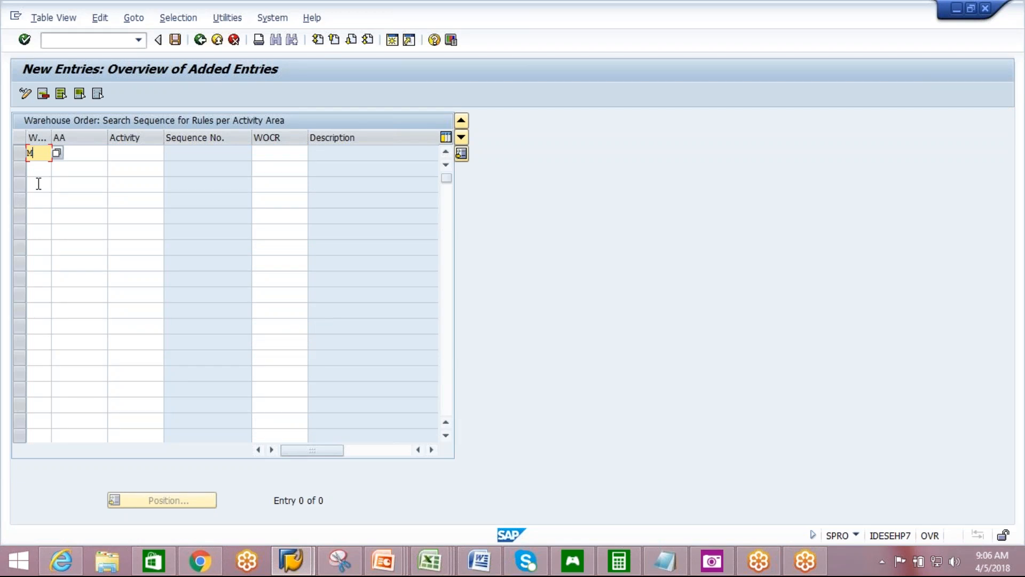
{"action": "type", "text": "AIPL"}
{"action": "left_click", "coordinate": [78, 154]}
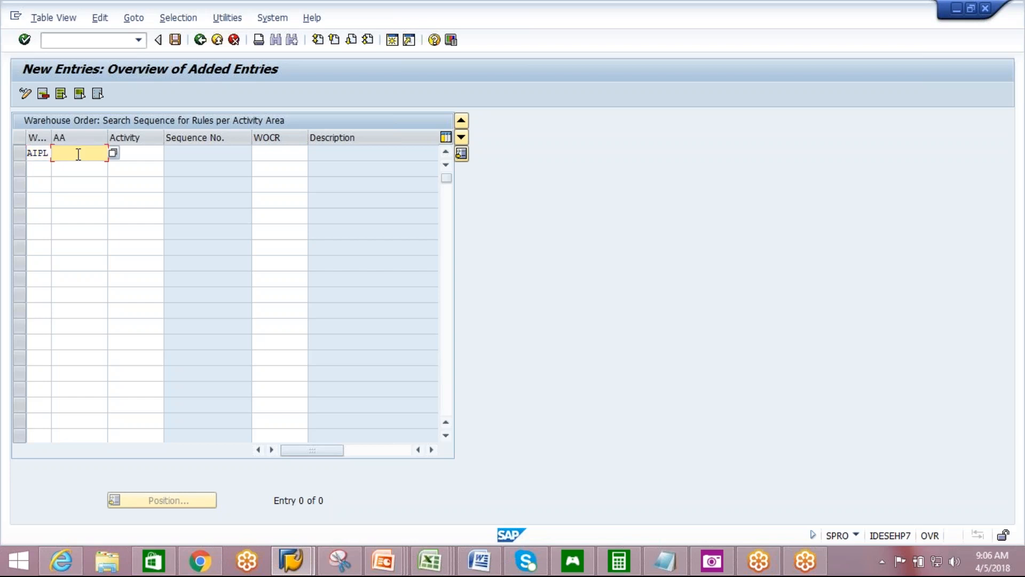
{"action": "type", "text": "SLO1"}
{"action": "left_click", "coordinate": [157, 156]}
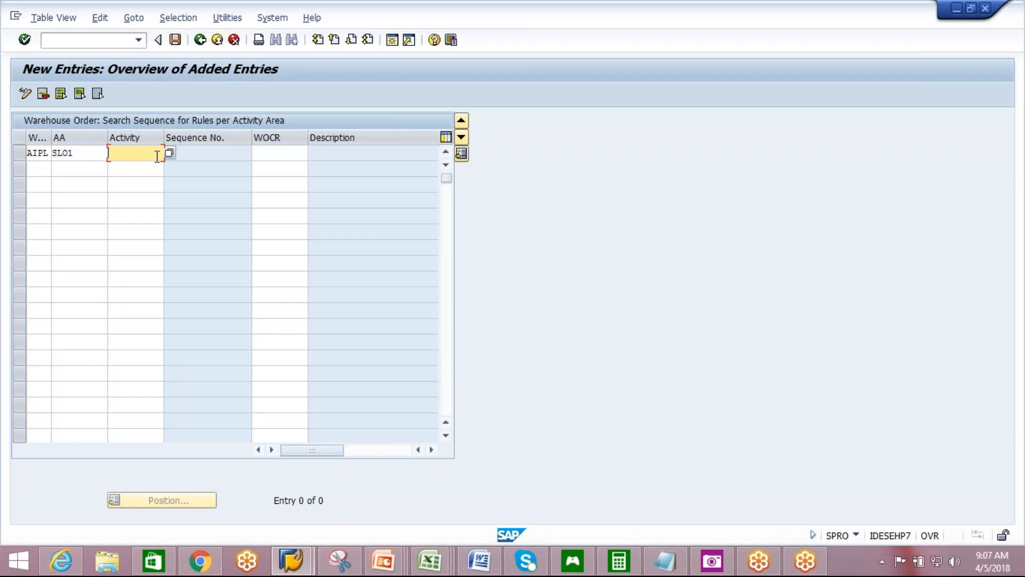
{"action": "type", "text": "pick"}
{"action": "key", "text": "Down"}
{"action": "key", "text": "Return"}
- Assign warehouse order creation rule AWC1 to the SLO1 entry from the list of possible rules
{"action": "left_click", "coordinate": [282, 154]}
{"action": "left_click", "coordinate": [314, 154]}
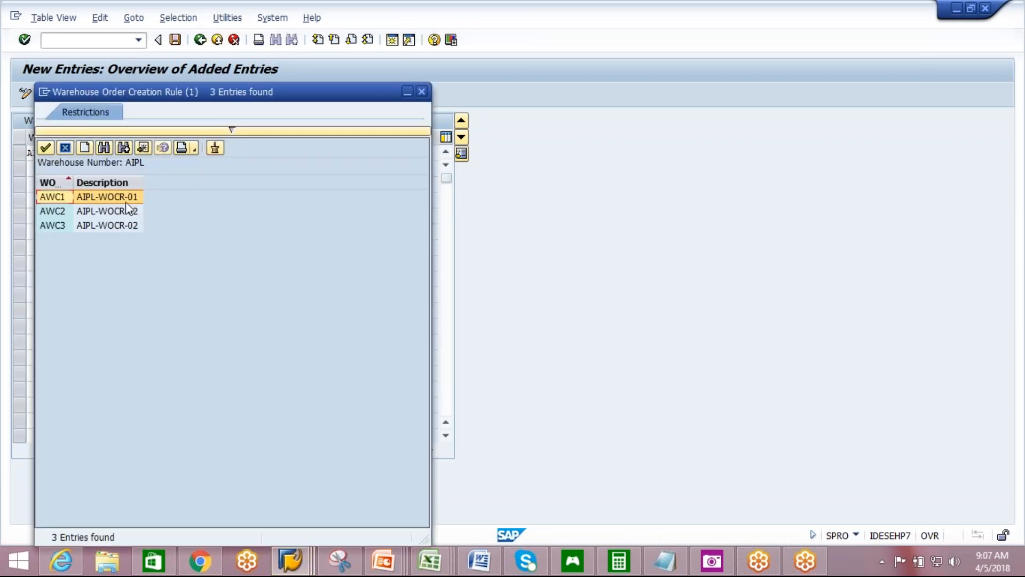
{"action": "double_click", "coordinate": [107, 197]}
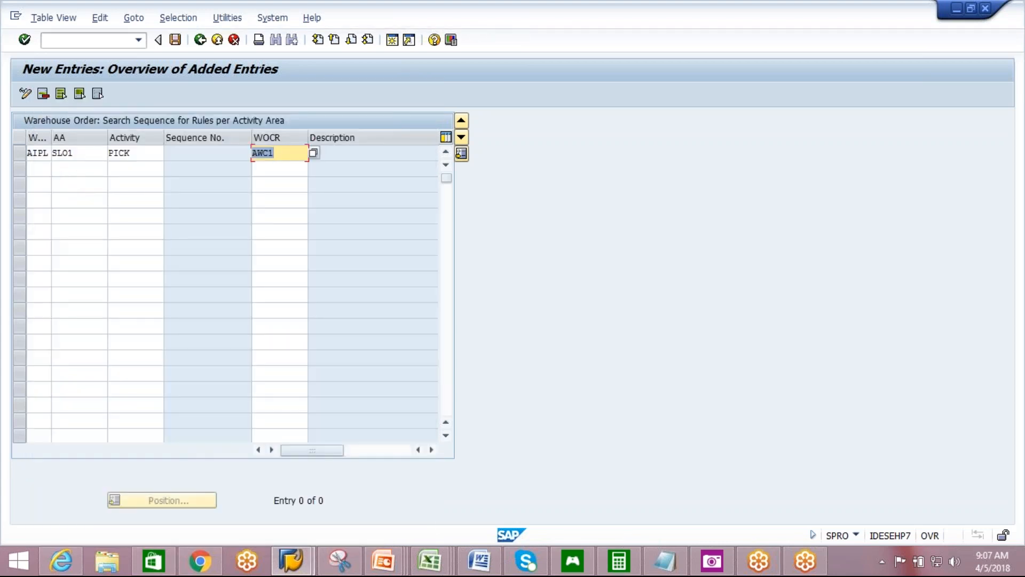
- Add a second entry for warehouse AIPL, activity area FAST and activity PICK with creation rule AWC2
{"action": "key", "text": "Tab"}
{"action": "type", "text": "AIPL"}
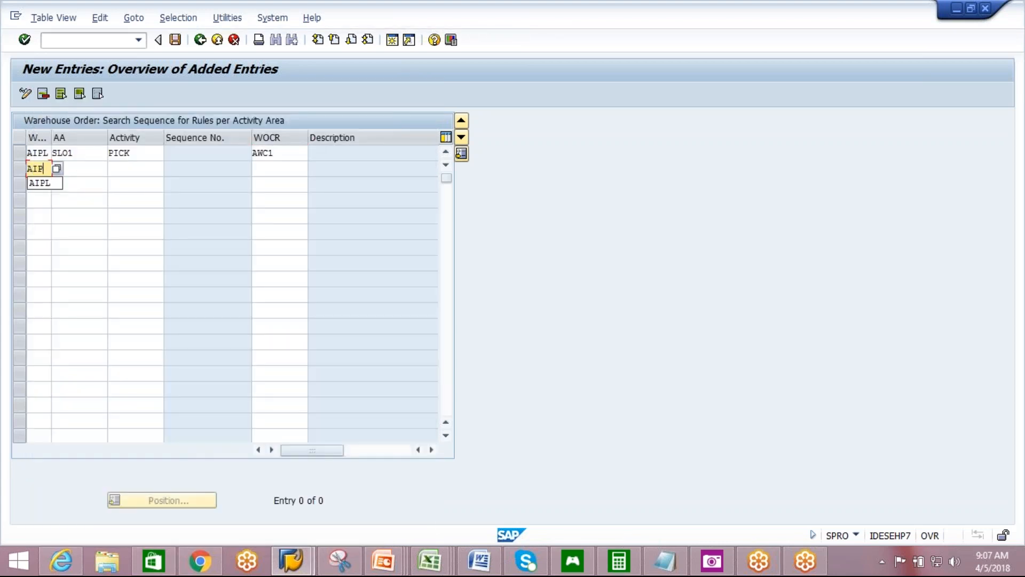
{"action": "left_click", "coordinate": [74, 172]}
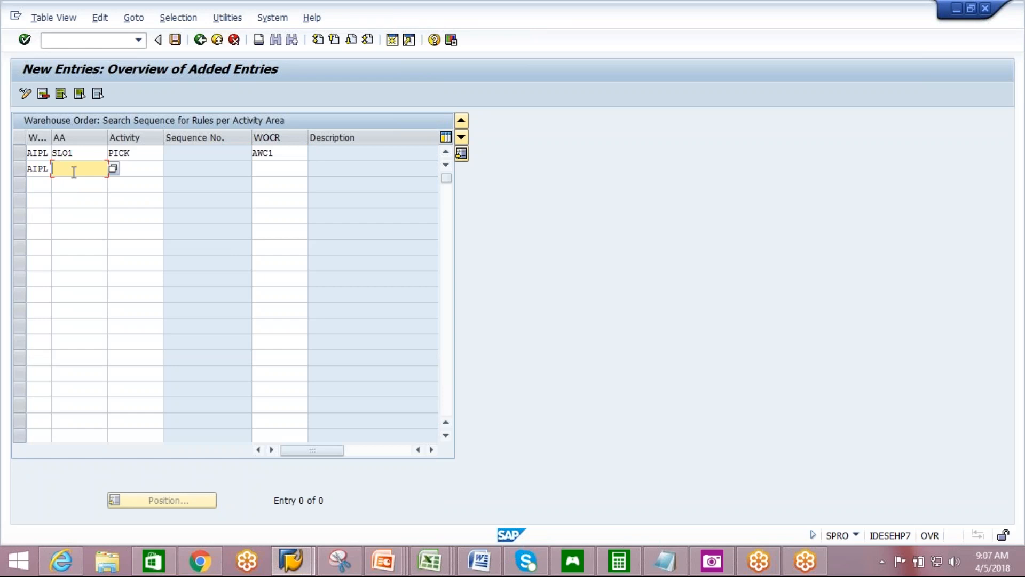
{"action": "type", "text": "FAST"}
{"action": "left_click", "coordinate": [152, 172]}
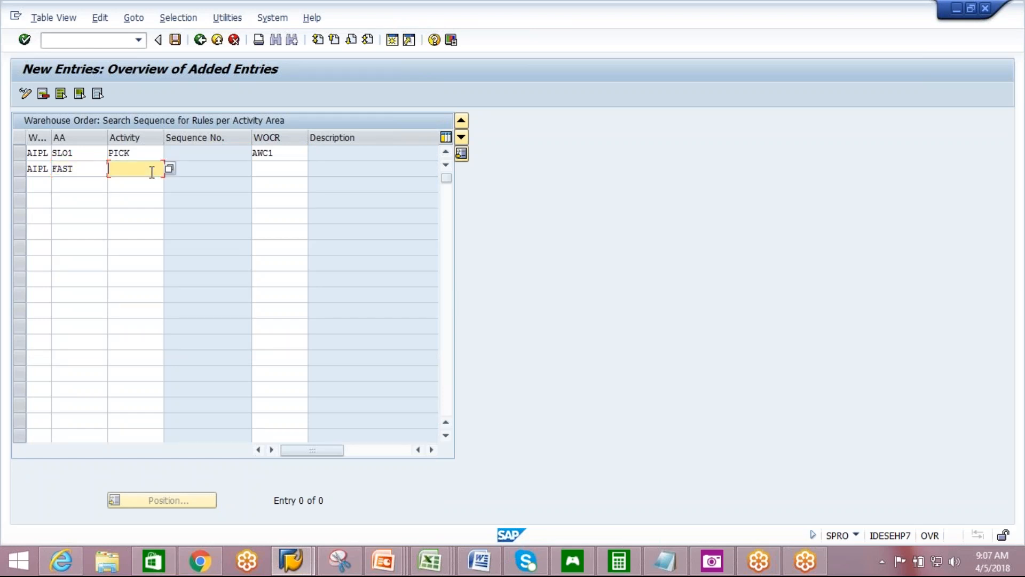
{"action": "type", "text": "PICK"}
{"action": "left_click", "coordinate": [298, 169]}
{"action": "left_click", "coordinate": [312, 168]}
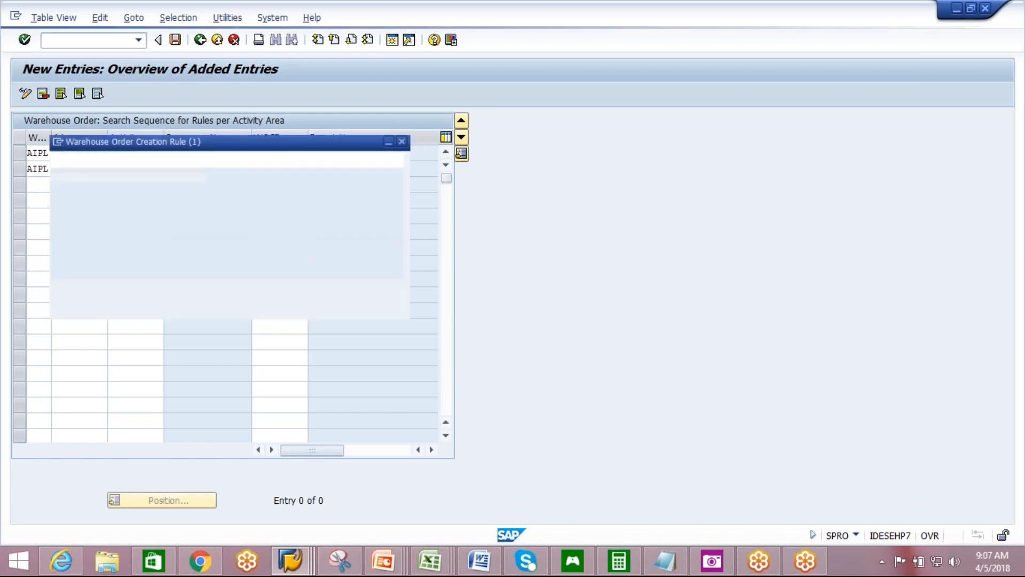
{"action": "left_click", "coordinate": [130, 212]}
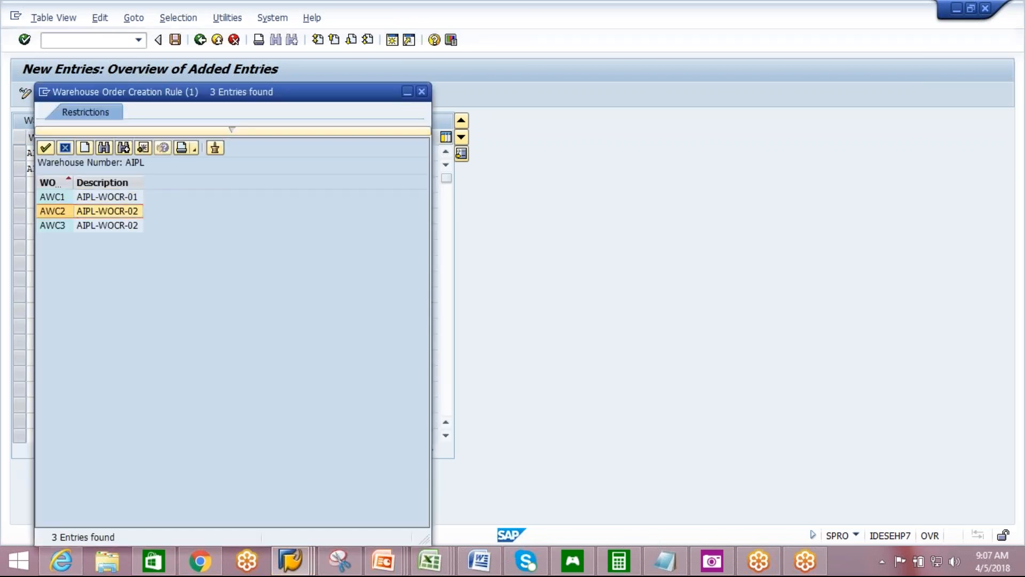
{"action": "left_click", "coordinate": [277, 185]}
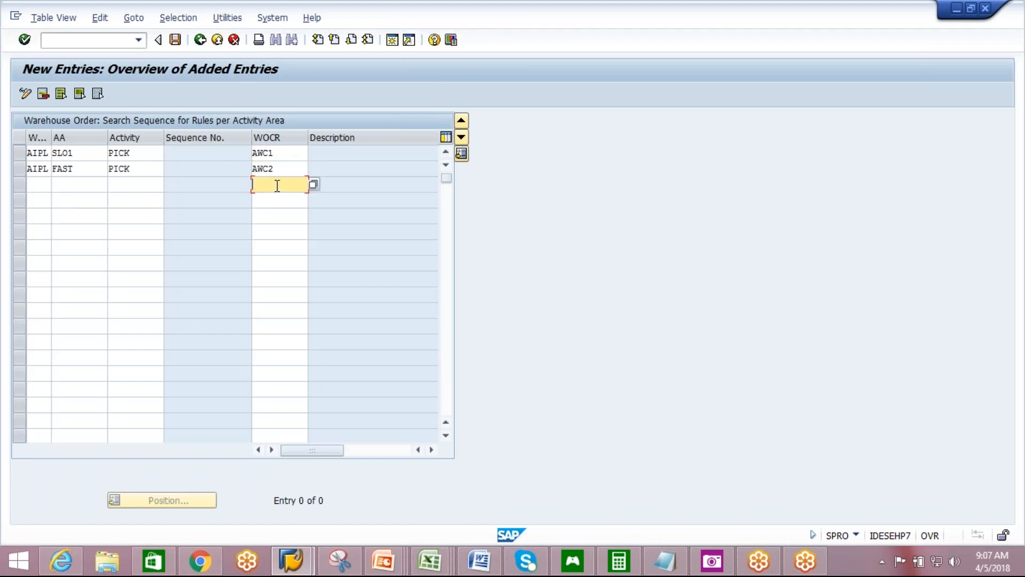
- Save the new search sequence entries to the "EWM master data config" customizing request and return to the IMG structure
{"action": "left_click", "coordinate": [175, 40]}
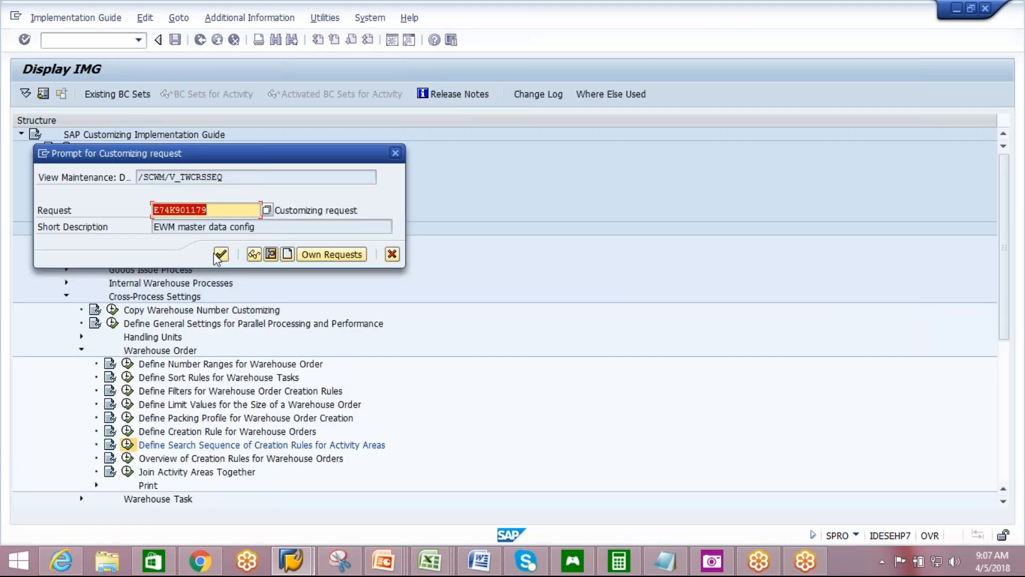
{"action": "left_click", "coordinate": [220, 255]}
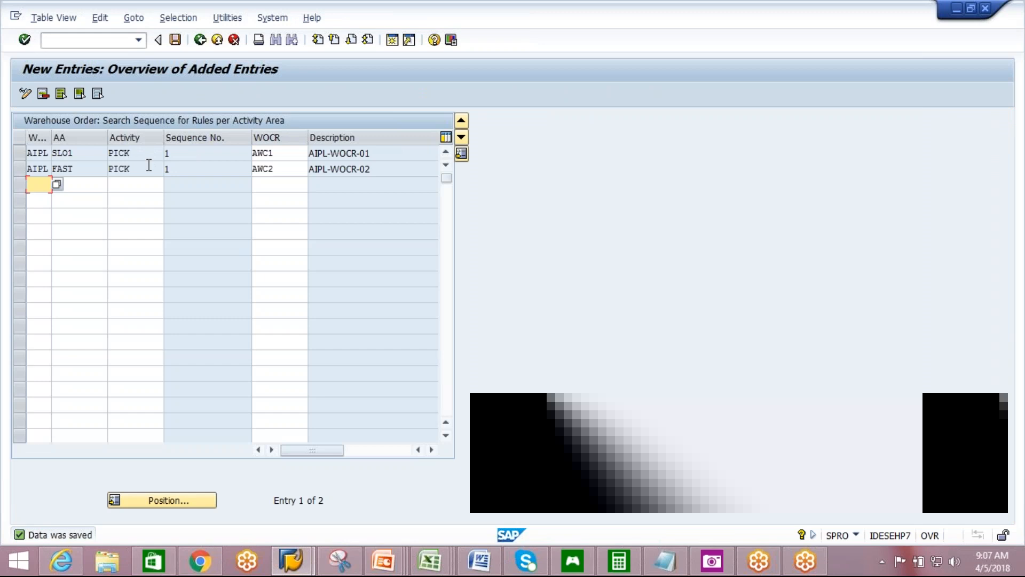
{"action": "left_click", "coordinate": [96, 168]}
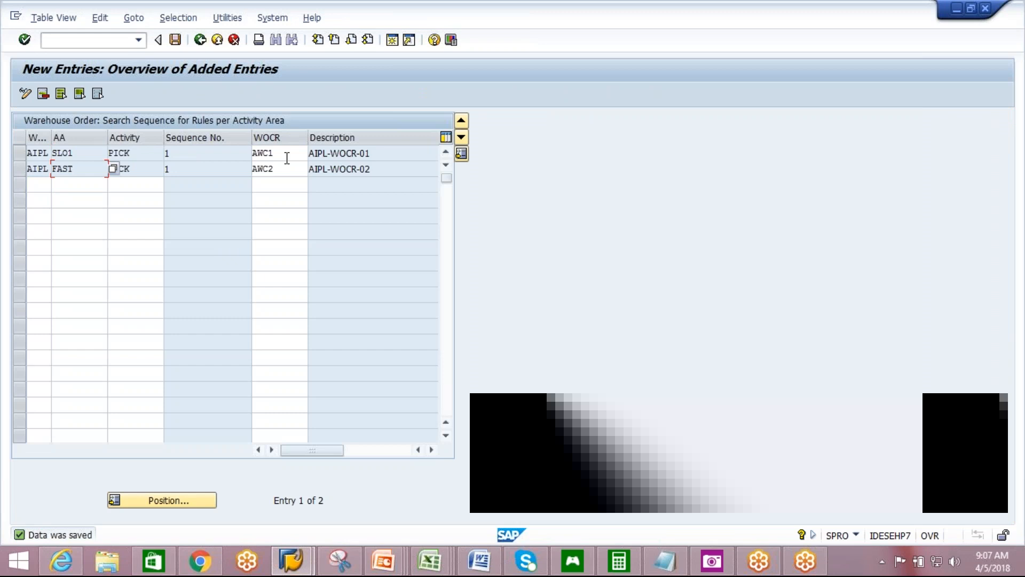
{"action": "left_click", "coordinate": [177, 41]}
{"action": "left_click", "coordinate": [206, 47]}
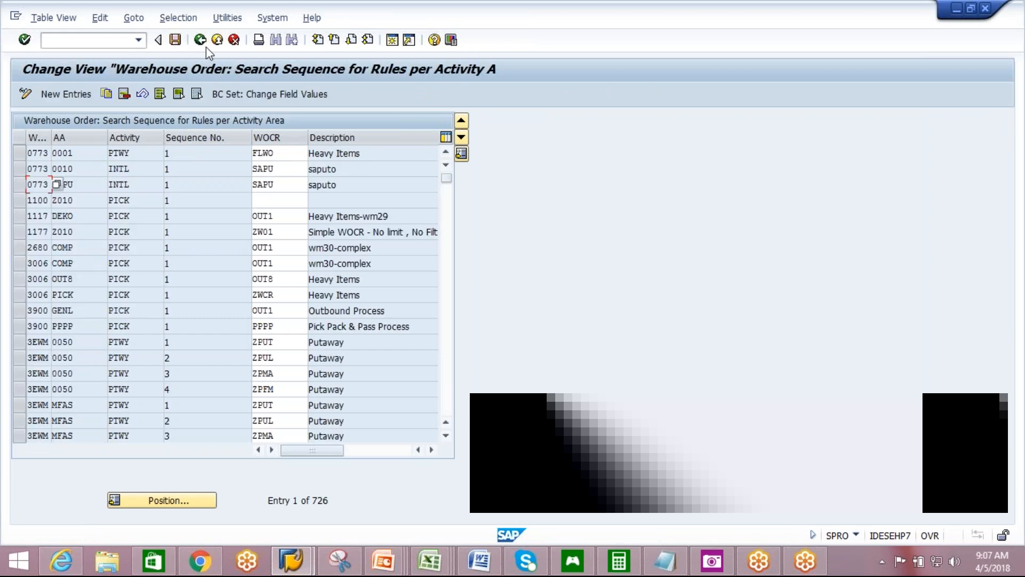
{"action": "left_click", "coordinate": [206, 47]}
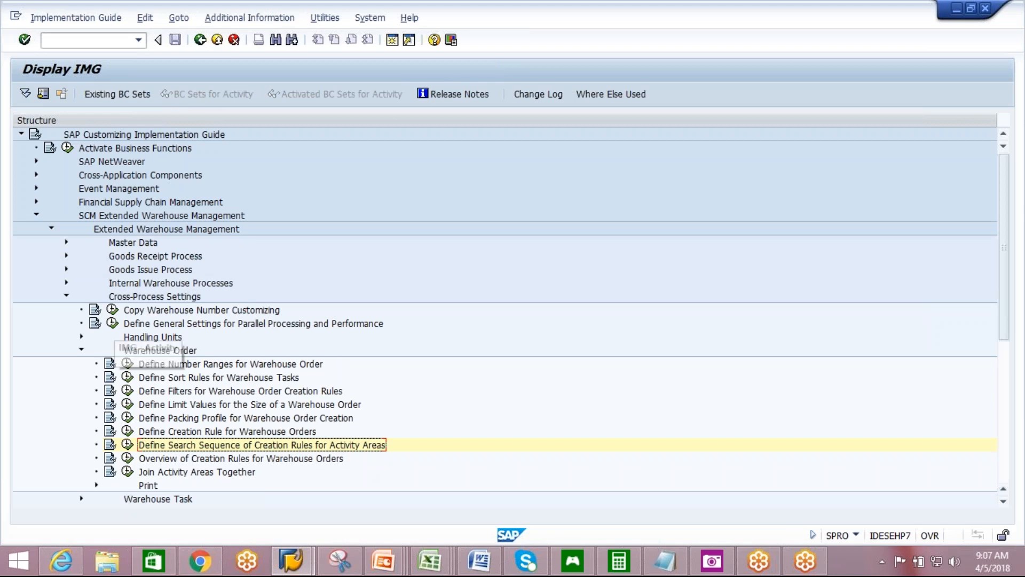
- Collapse the Warehouse Order branch and open Define Warehouse Process Type under Cross-Process Settings, Warehouse Task
{"action": "left_click", "coordinate": [81, 351]}
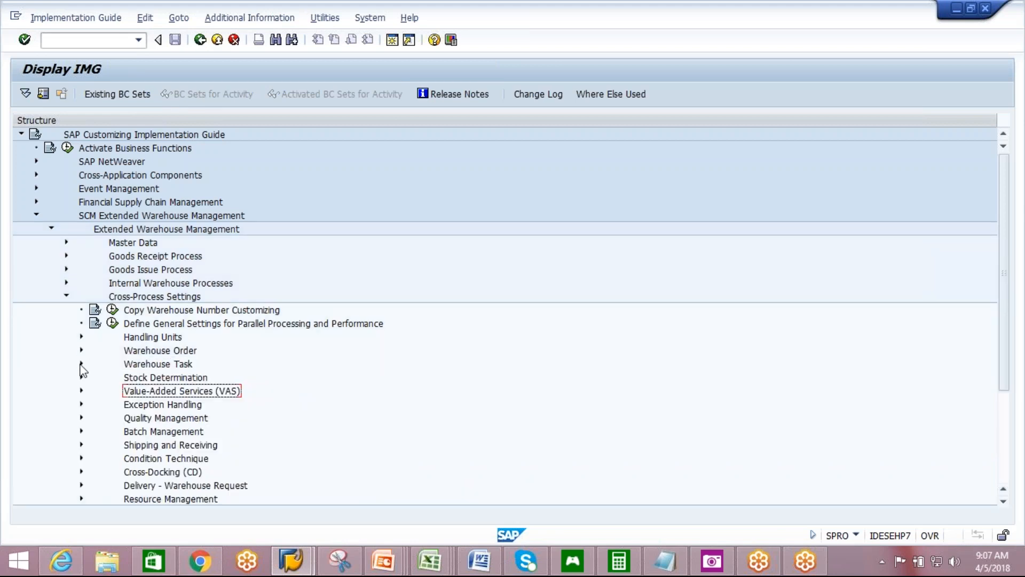
{"action": "left_click", "coordinate": [81, 364]}
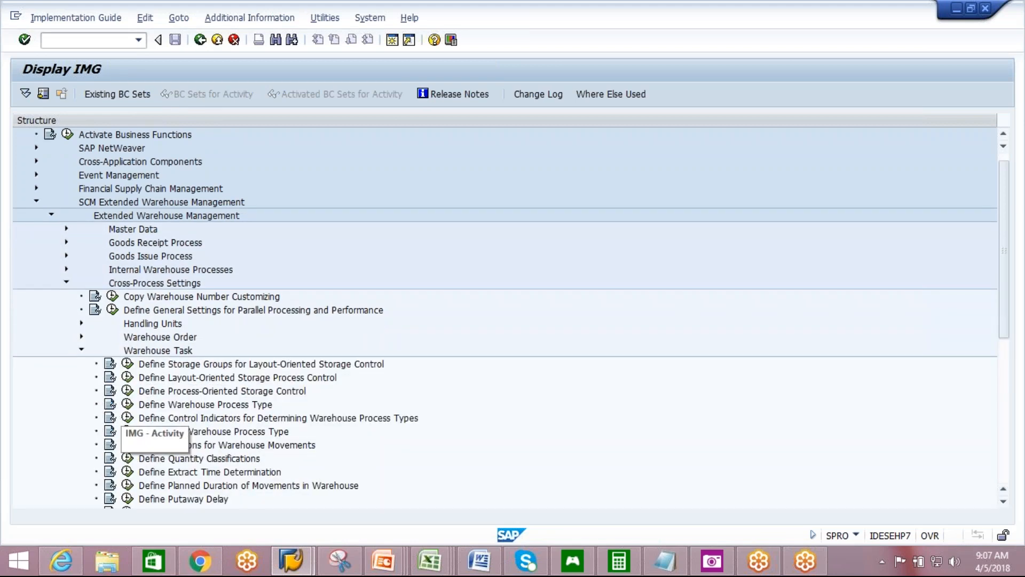
{"action": "left_click", "coordinate": [130, 404]}
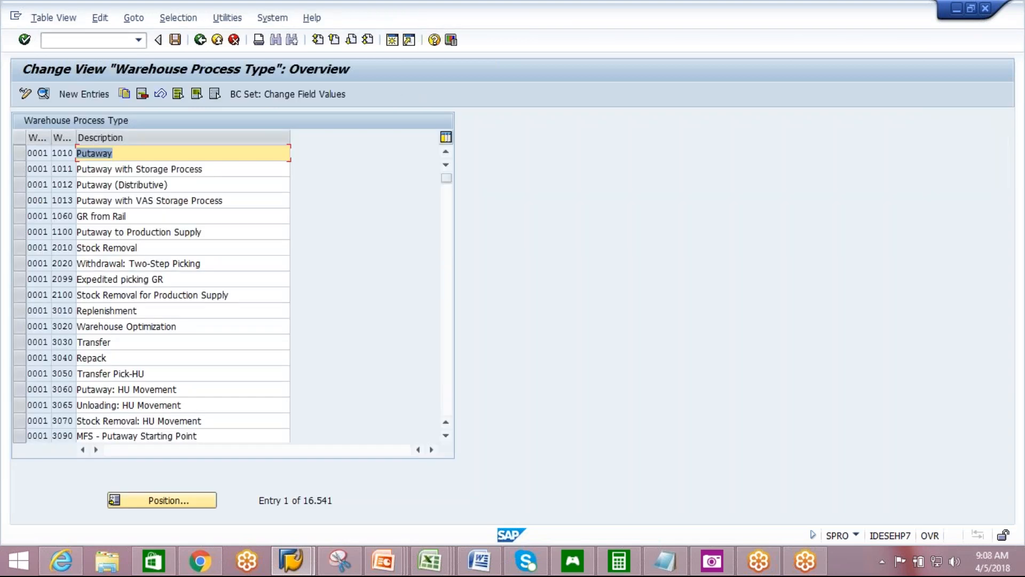
- Position the warehouse process type list on warehouse AIPL and process type A210
{"action": "left_click", "coordinate": [196, 498]}
{"action": "type", "text": "A"}
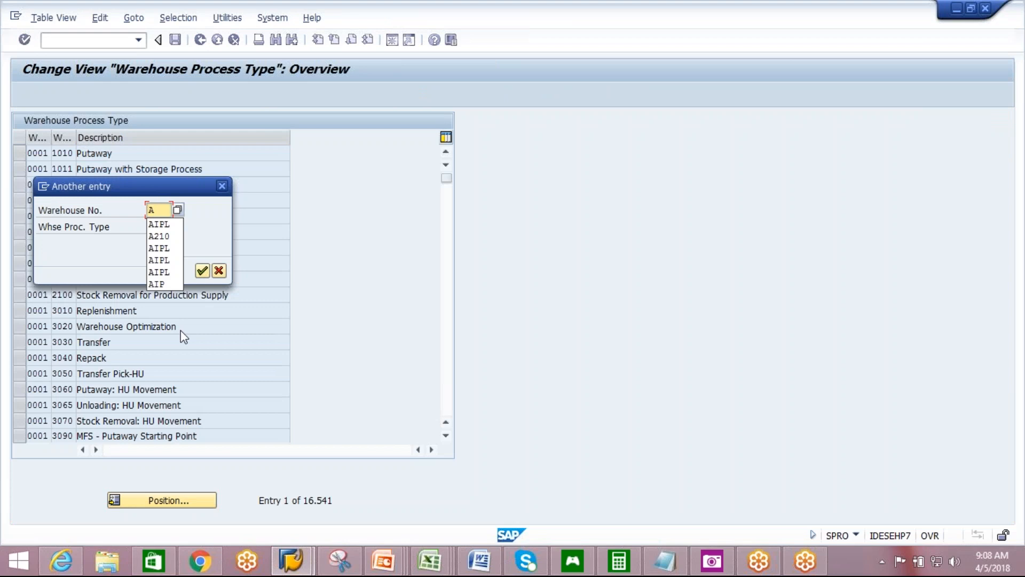
{"action": "left_click", "coordinate": [160, 238]}
{"action": "left_click", "coordinate": [159, 226]}
{"action": "type", "text": "A"}
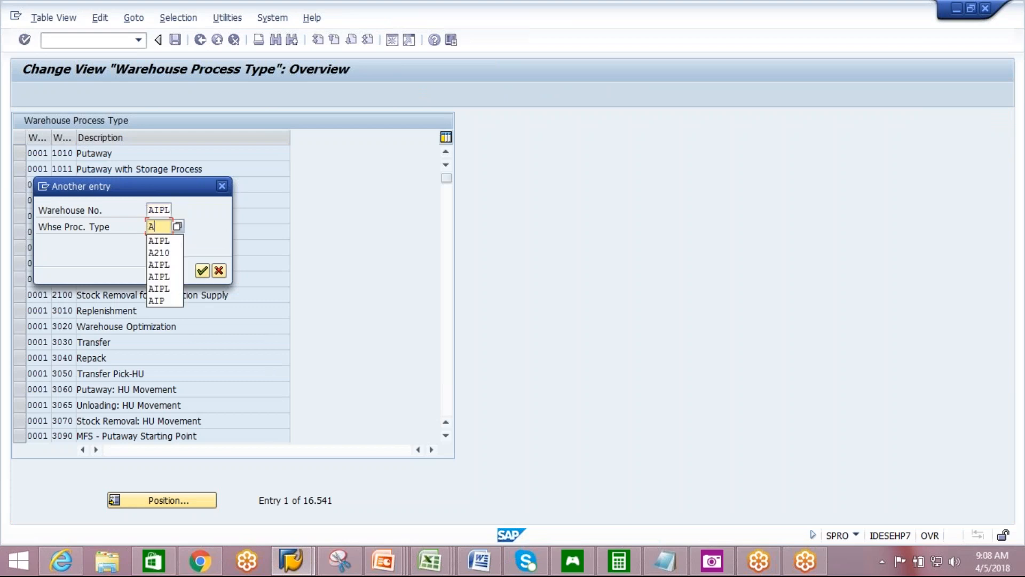
{"action": "left_click", "coordinate": [158, 253]}
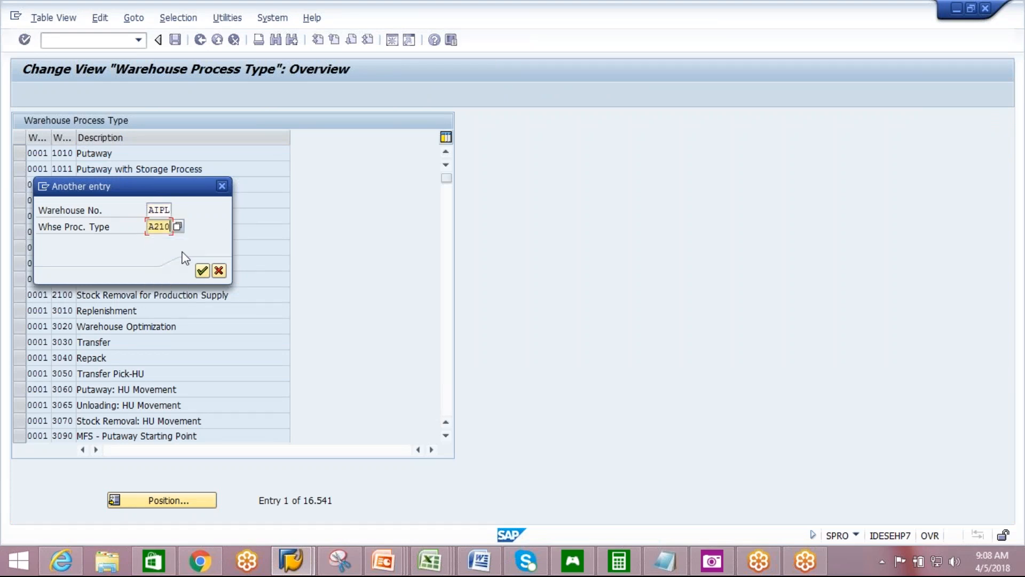
{"action": "left_click", "coordinate": [202, 271]}
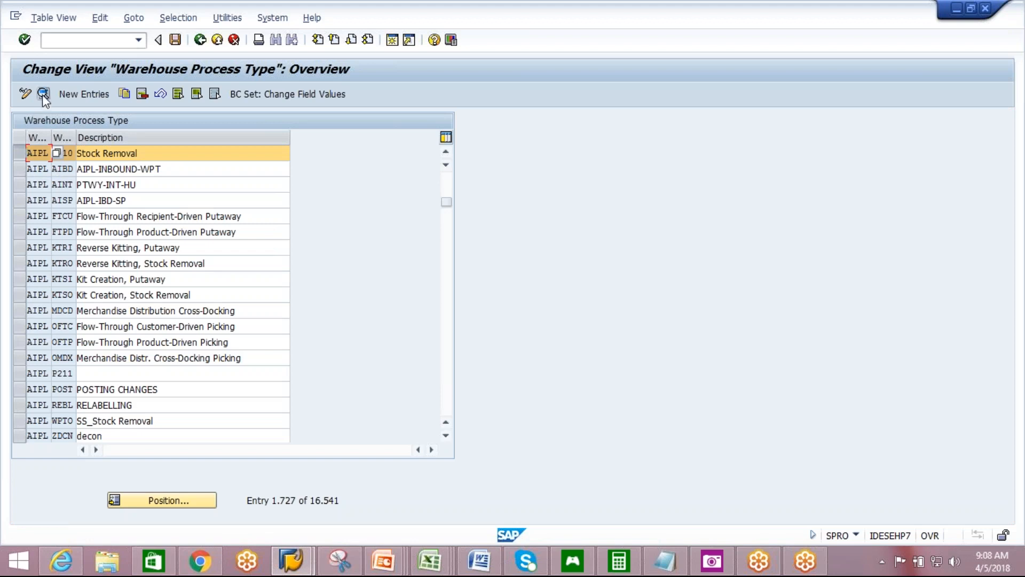
- Open the details of process type A210 and clear its WO Rule field
{"action": "left_click_drag", "start_coordinate": [167, 253], "coordinate": [253, 277]}
{"action": "key", "text": "Delete"}
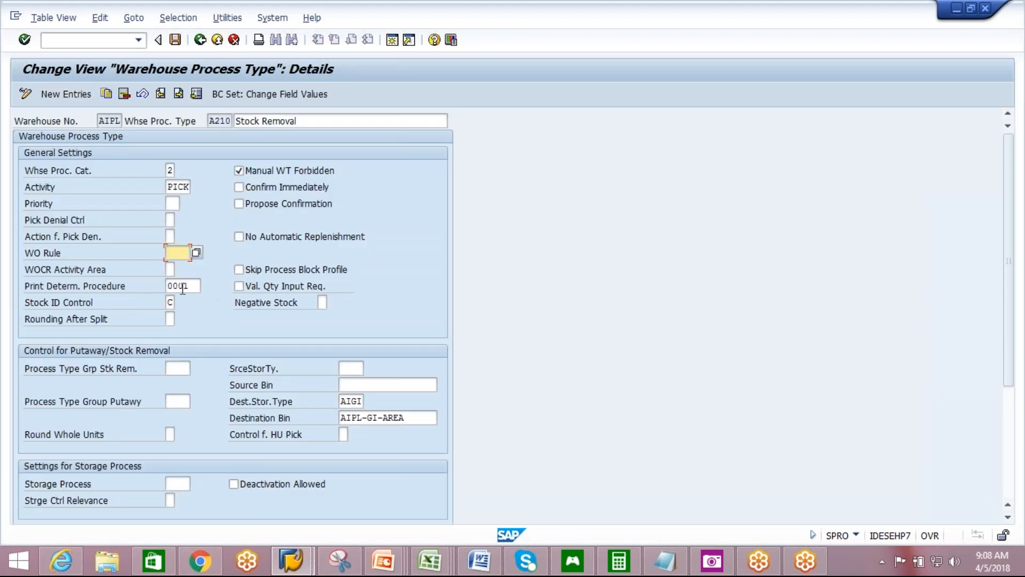
- Check the possible entries for the WOCR Activity Area field of process type A210 and leave the field blank
{"action": "left_click", "coordinate": [169, 269]}
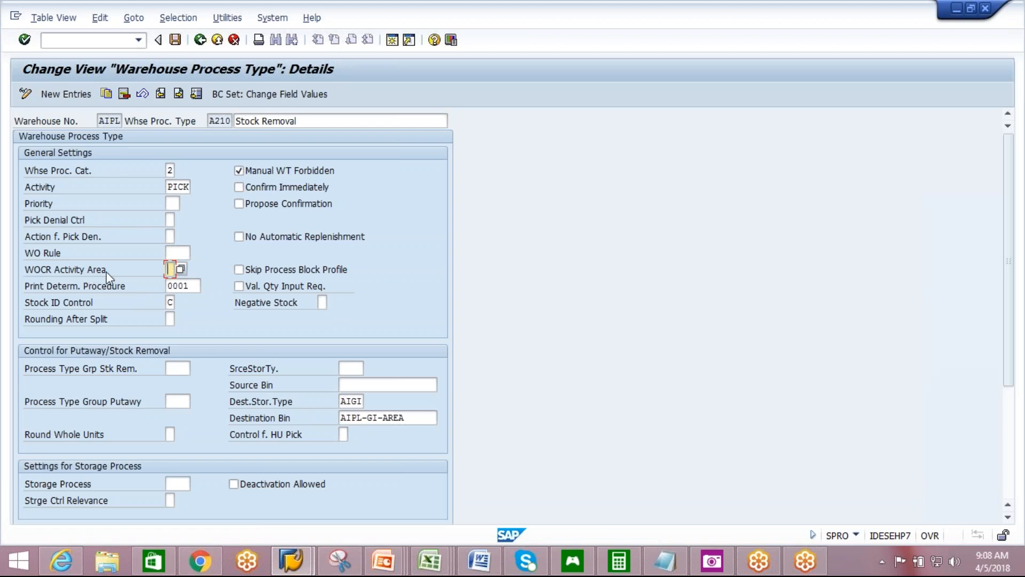
{"action": "left_click", "coordinate": [181, 270]}
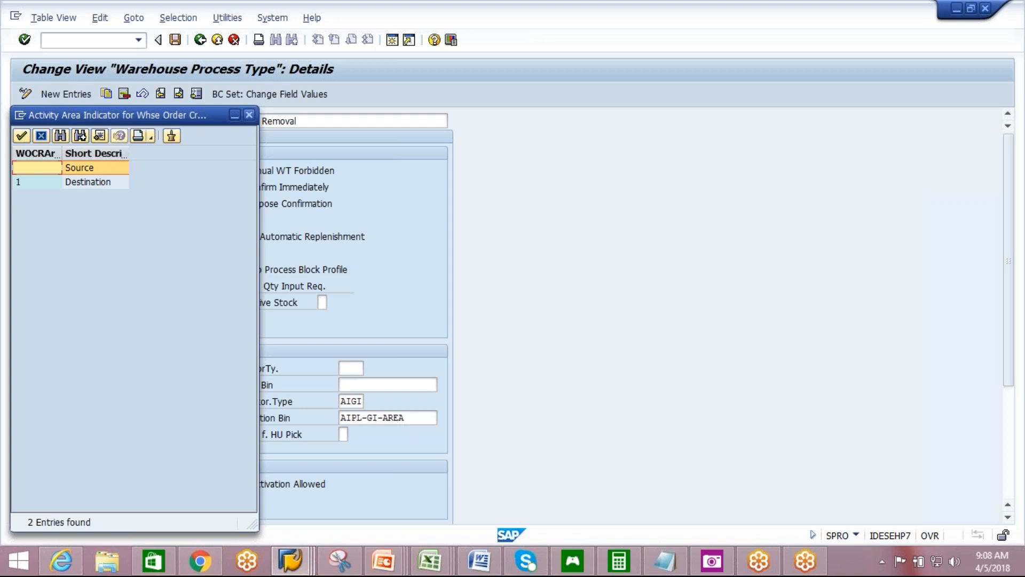
{"action": "left_click", "coordinate": [249, 115]}
- Save process type A210 to the "EWM master data config" customizing request, return to the IMG, and collapse Warehouse Task and Cross-Process Settings
{"action": "left_click", "coordinate": [175, 46]}
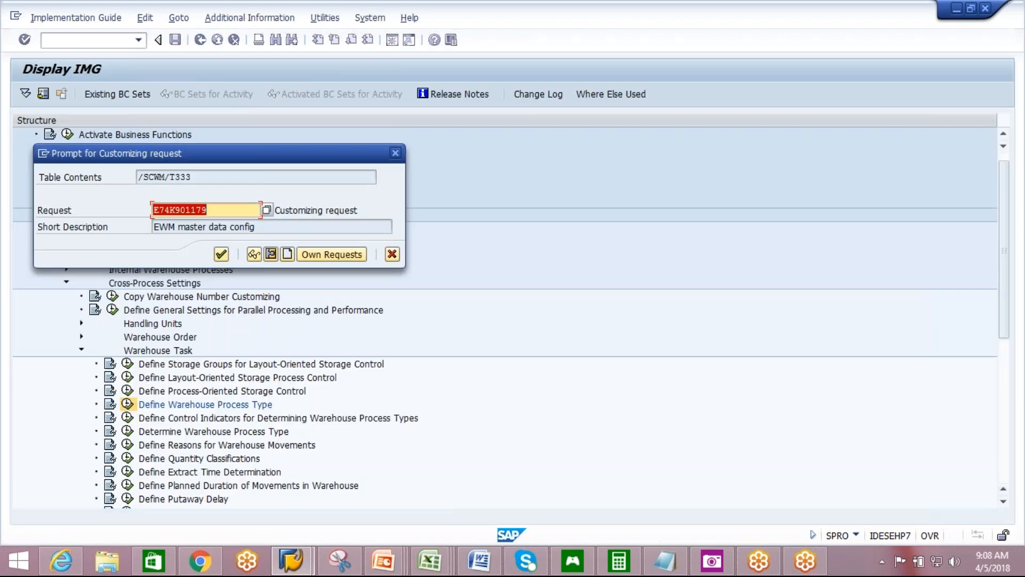
{"action": "left_click", "coordinate": [221, 254]}
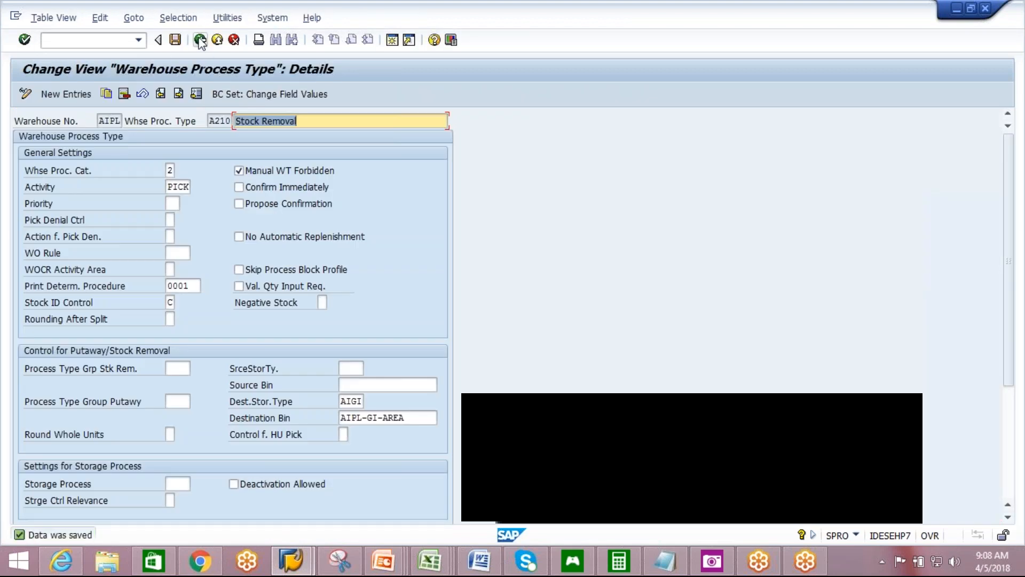
{"action": "left_click", "coordinate": [199, 40]}
{"action": "left_click", "coordinate": [199, 40]}
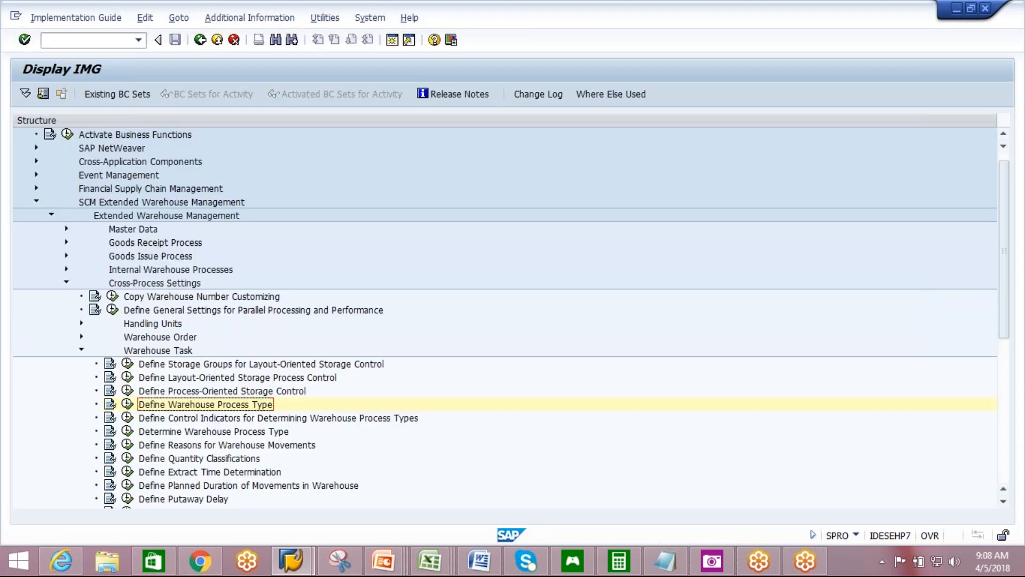
{"action": "left_click", "coordinate": [81, 351]}
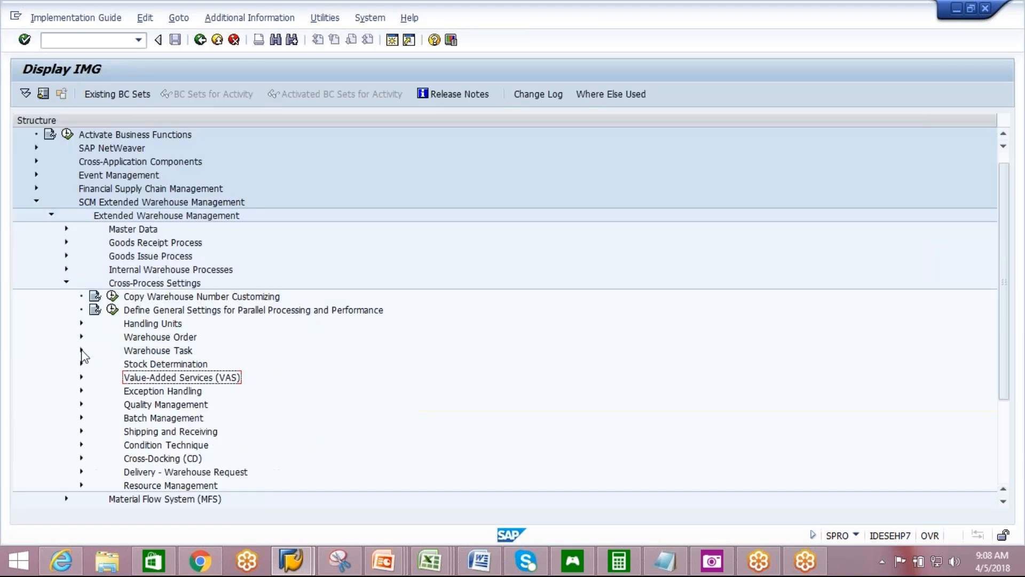
{"action": "left_click", "coordinate": [67, 283]}
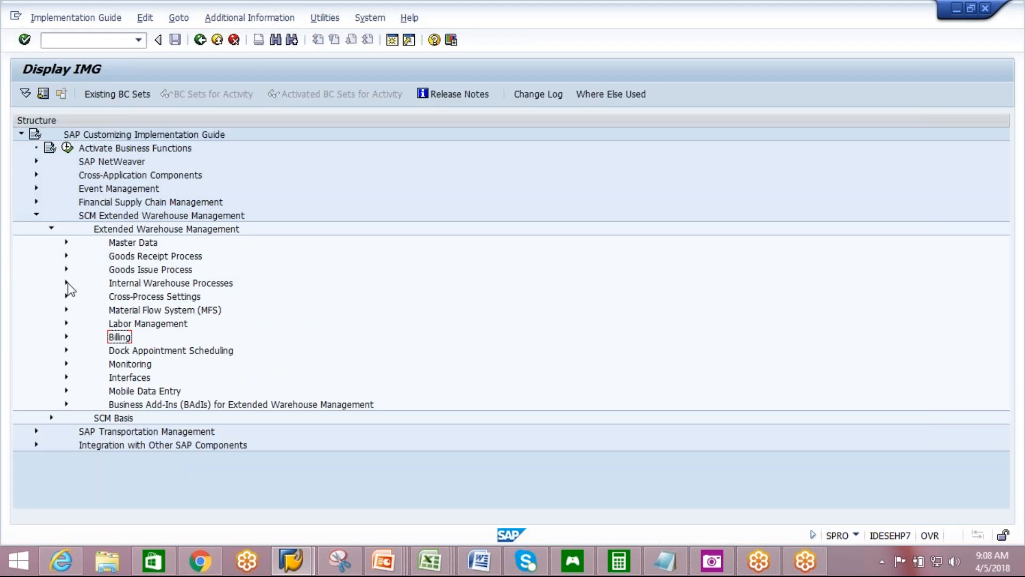
- Switch to SAP Logon and open the logon screen of the ECC system
{"action": "left_click", "coordinate": [302, 567]}
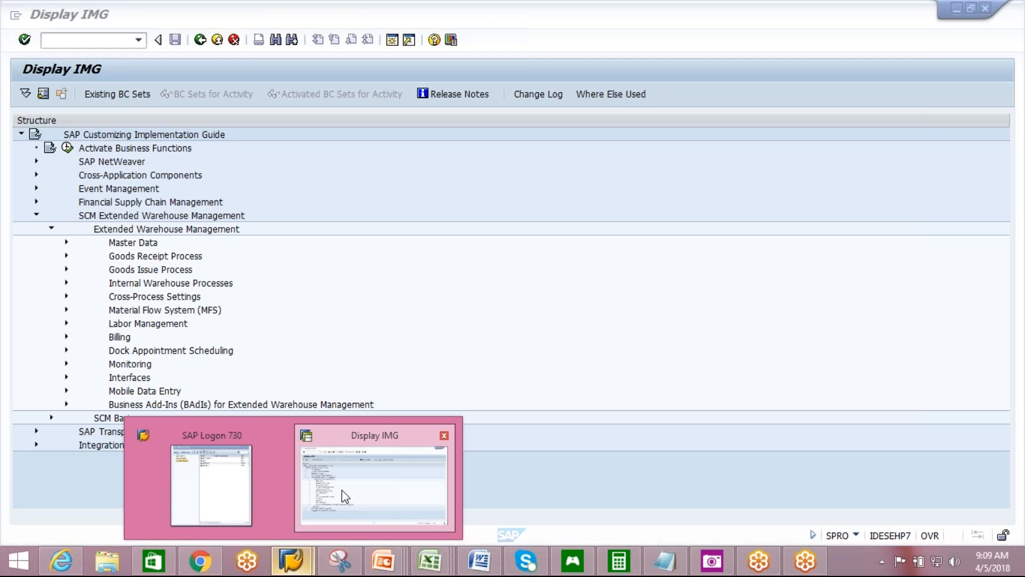
{"action": "left_click", "coordinate": [581, 287]}
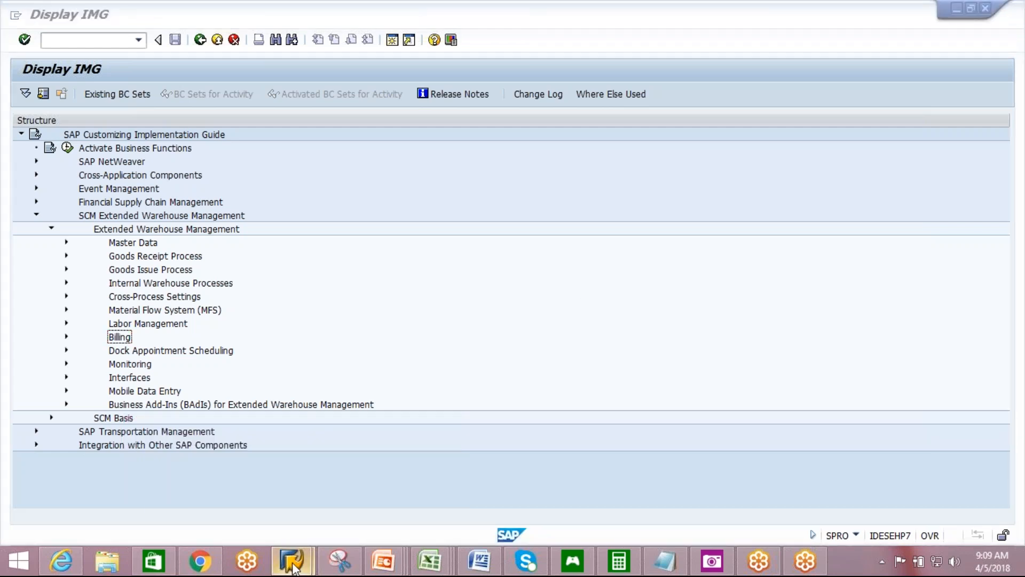
{"action": "mouse_move", "coordinate": [291, 561]}
{"action": "left_click", "coordinate": [213, 483]}
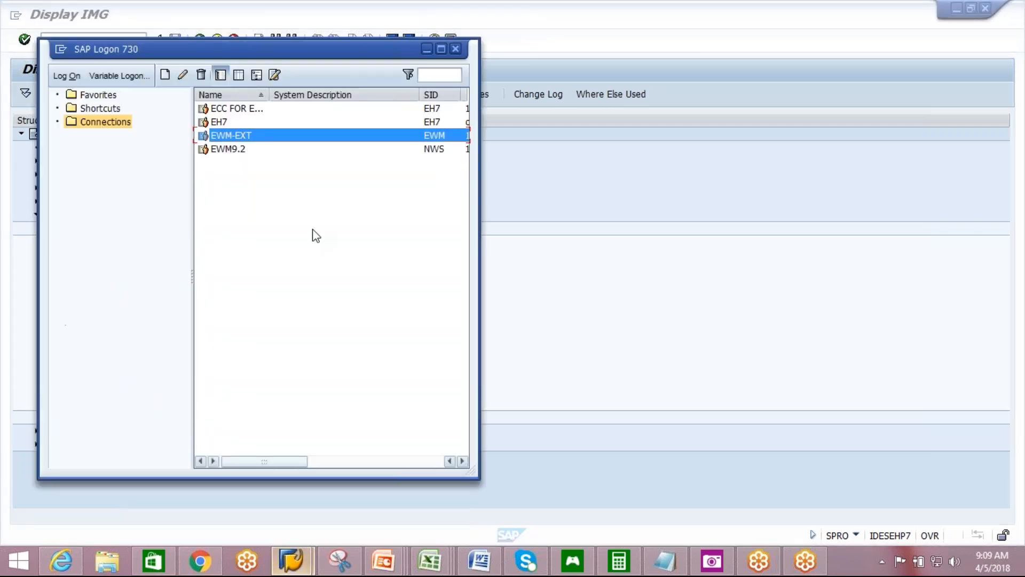
{"action": "double_click", "coordinate": [241, 118]}
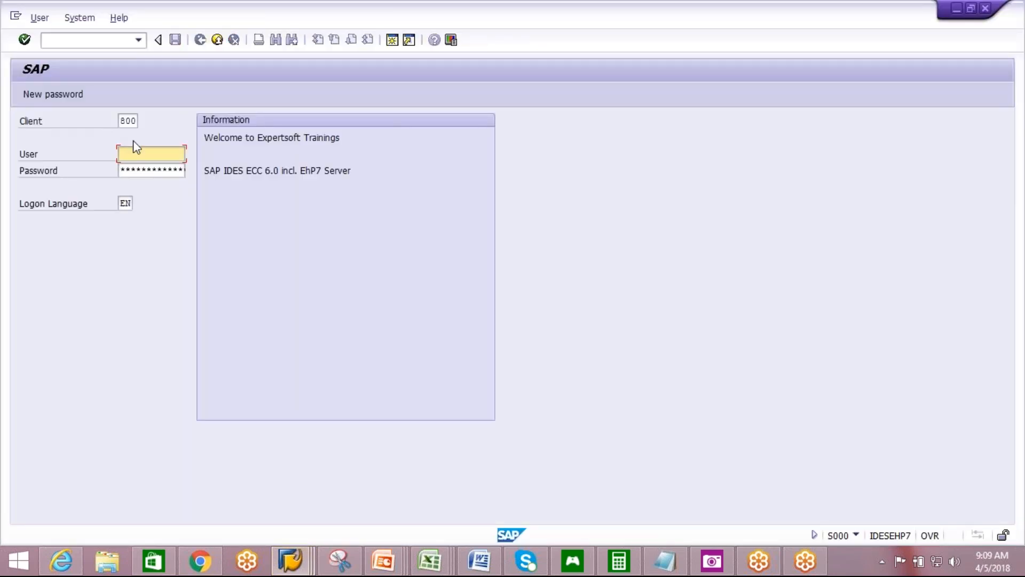
- Log on to the ECC system by entering the user name and the account password
{"action": "type", "text": "ck"}
{"action": "left_click", "coordinate": [148, 166]}
{"action": "key", "text": "Tab"}
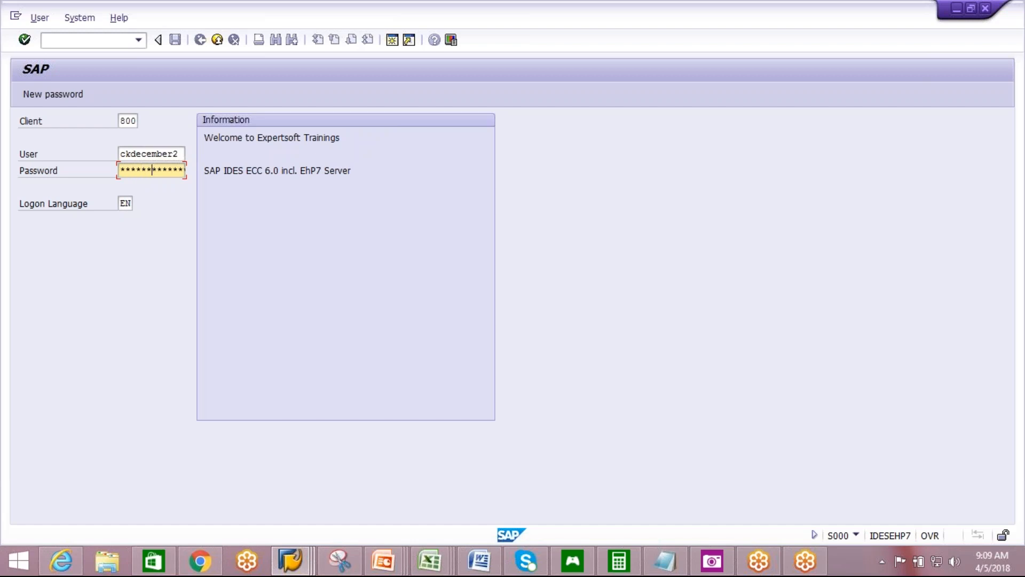
{"action": "key", "text": "Return"}
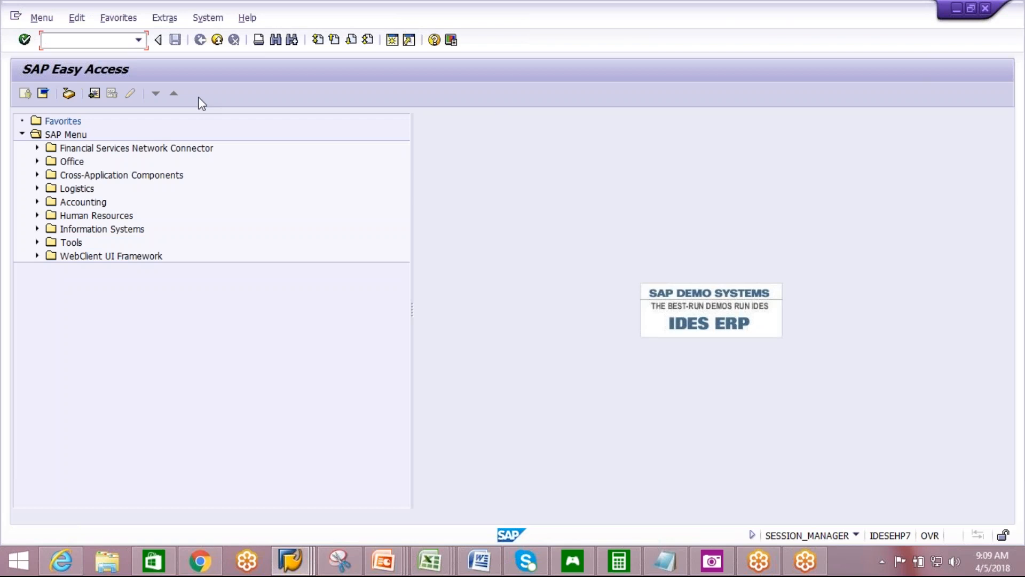
- Start an outbound delivery in transaction VL01N for shipping point AIPS with reference to the first sales order in the input history
{"action": "type", "text": "vl01n"}
{"action": "key", "text": "Return"}
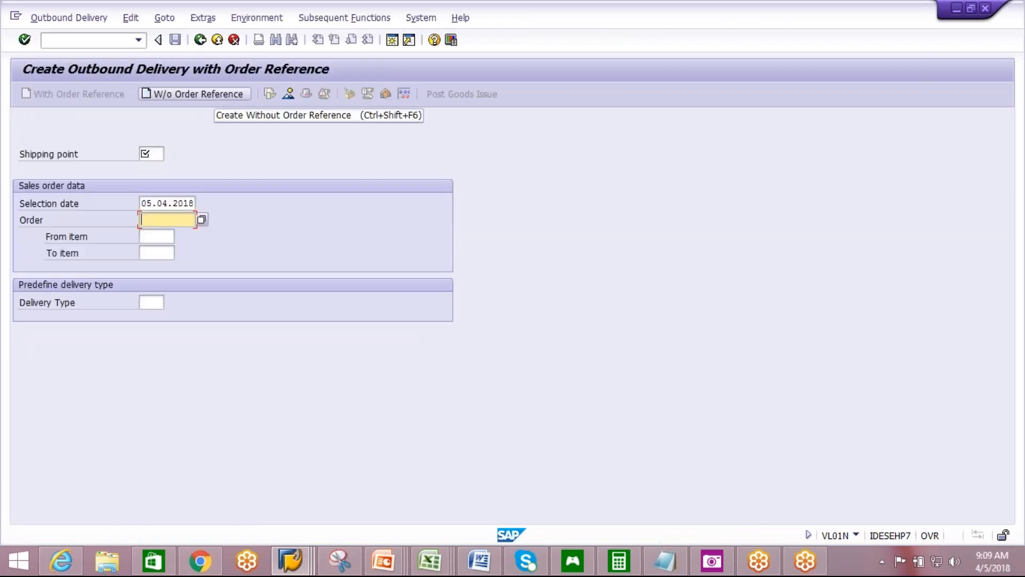
{"action": "left_click", "coordinate": [158, 154]}
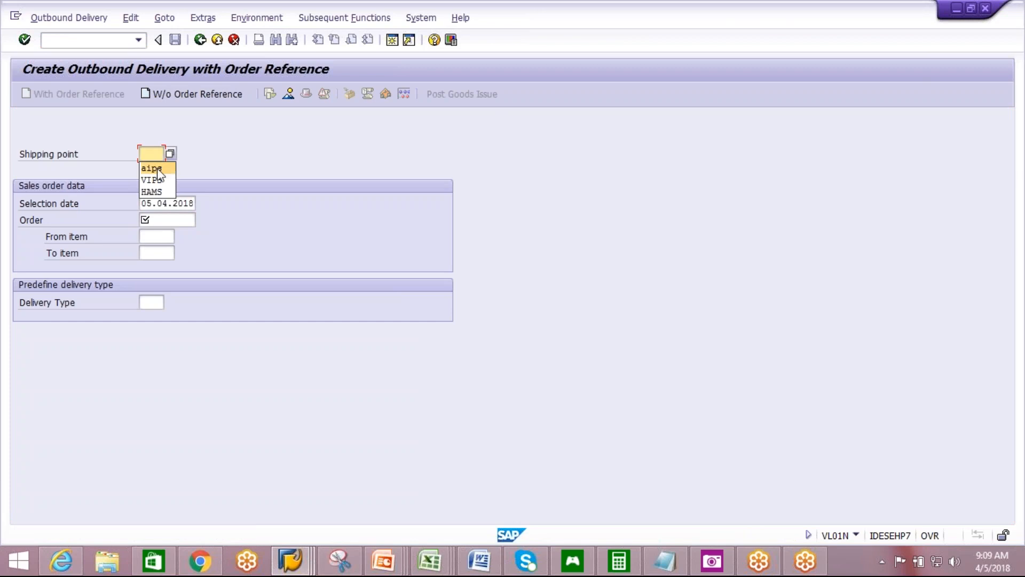
{"action": "left_click", "coordinate": [158, 168]}
{"action": "left_click", "coordinate": [163, 219]}
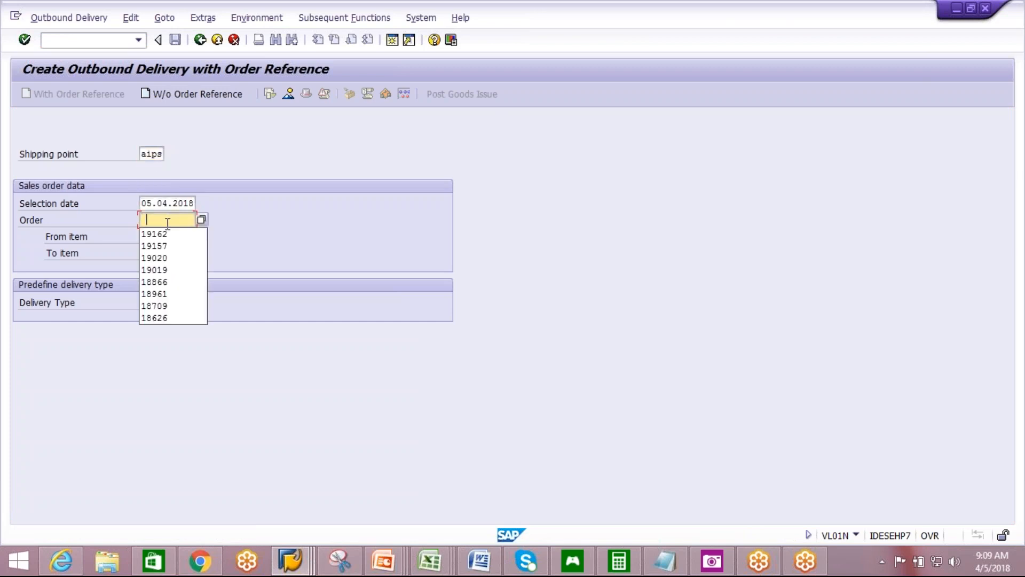
{"action": "key", "text": "Return"}
{"action": "key", "text": "Return"}
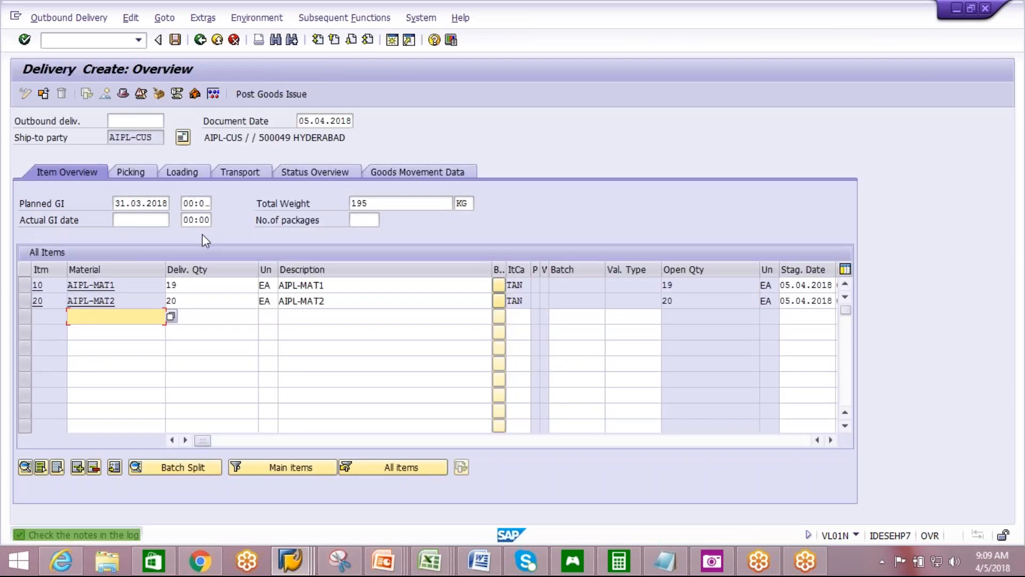
- Set the delivery quantities of AIPL-MAT1 and AIPL-MAT2 to 1 each and save the outbound delivery
{"action": "double_click", "coordinate": [178, 285]}
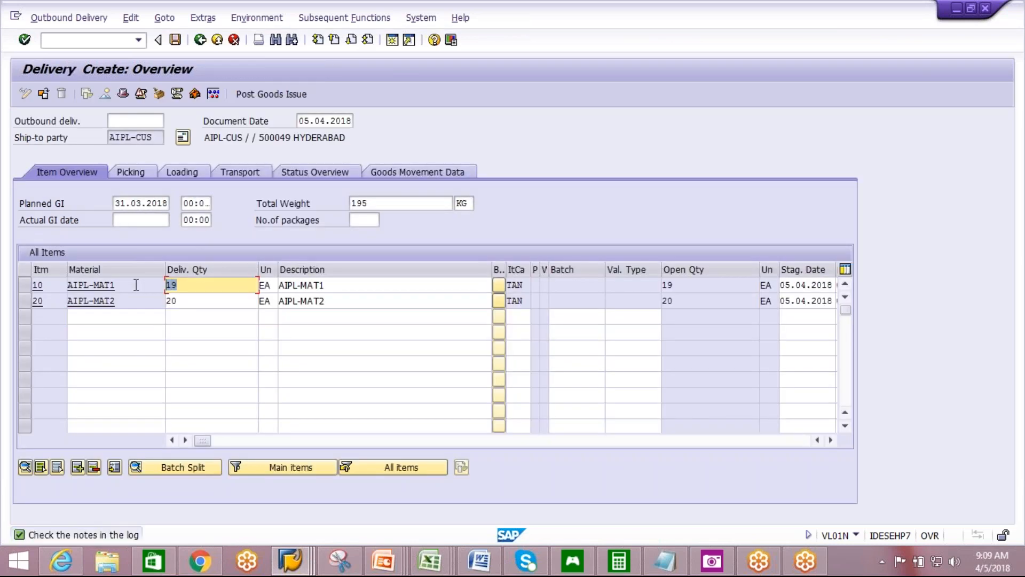
{"action": "type", "text": "1"}
{"action": "left_click", "coordinate": [194, 312]}
{"action": "left_click", "coordinate": [191, 300]}
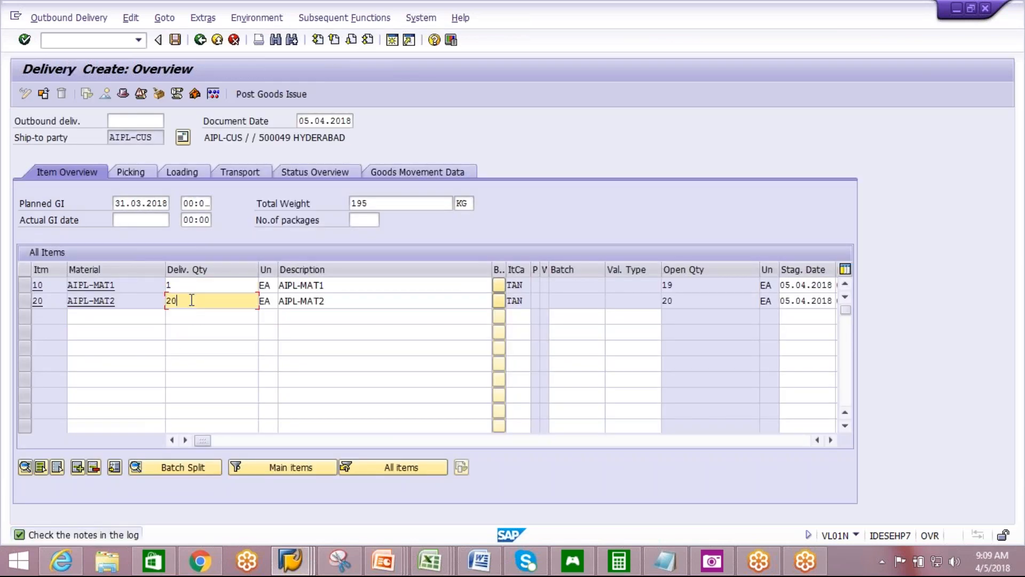
{"action": "key", "text": "BackSpace"}
{"action": "key", "text": "BackSpace"}
{"action": "type", "text": "2"}
{"action": "key", "text": "BackSpace"}
{"action": "type", "text": "1"}
{"action": "left_click", "coordinate": [192, 327]}
{"action": "left_click", "coordinate": [194, 90]}
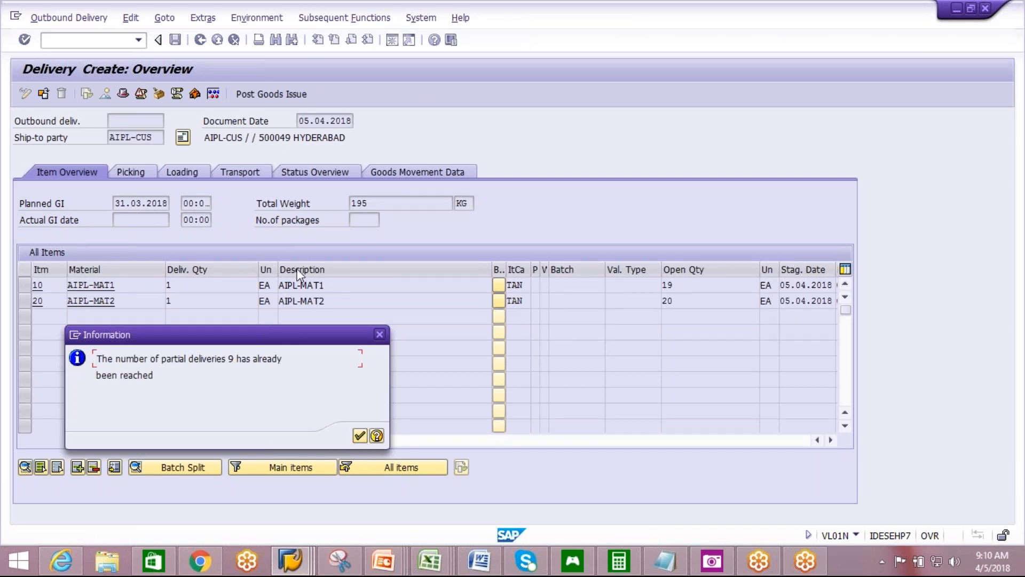
{"action": "left_click", "coordinate": [361, 434]}
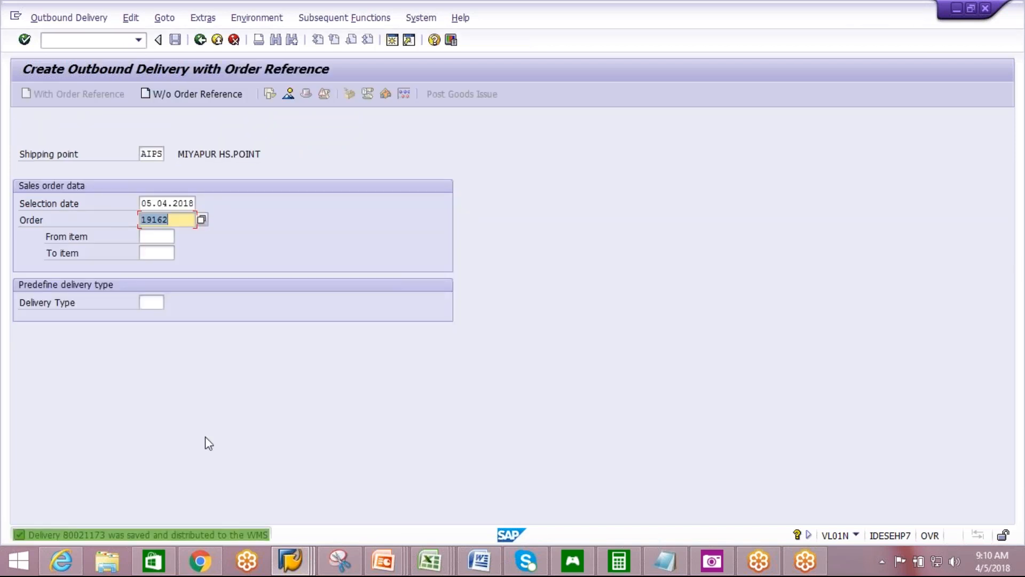
- Switch back to the EWM session and exit the IMG to the SAP Easy Access menu
{"action": "left_click", "coordinate": [296, 555]}
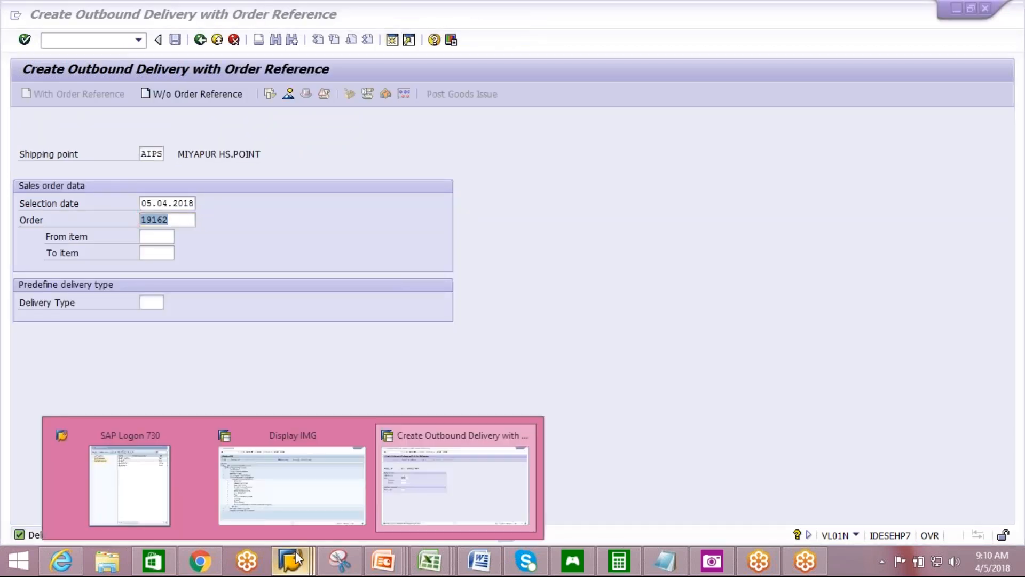
{"action": "left_click", "coordinate": [307, 471]}
{"action": "left_click", "coordinate": [198, 43]}
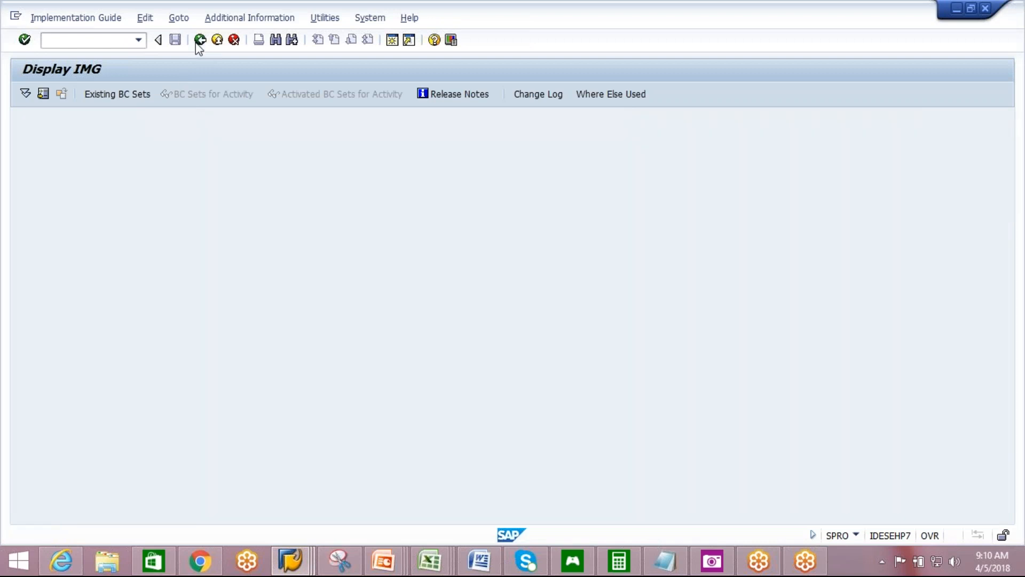
{"action": "left_click", "coordinate": [200, 41]}
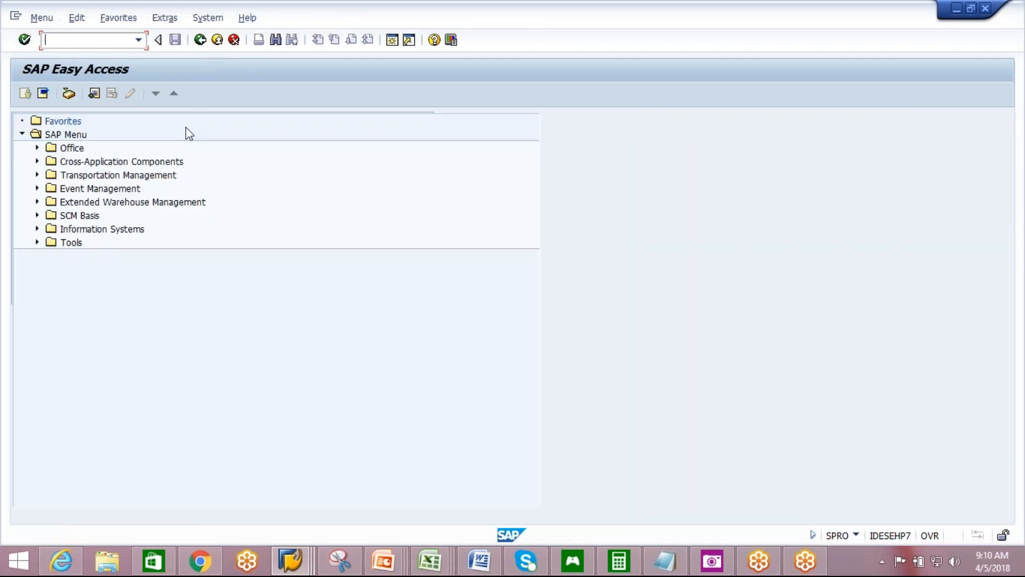
- Open Maintain Outbound Delivery Request (/SCWM/ODR) from Extended Warehouse Management, Delivery Processing, Outbound Delivery
{"action": "left_click", "coordinate": [37, 202]}
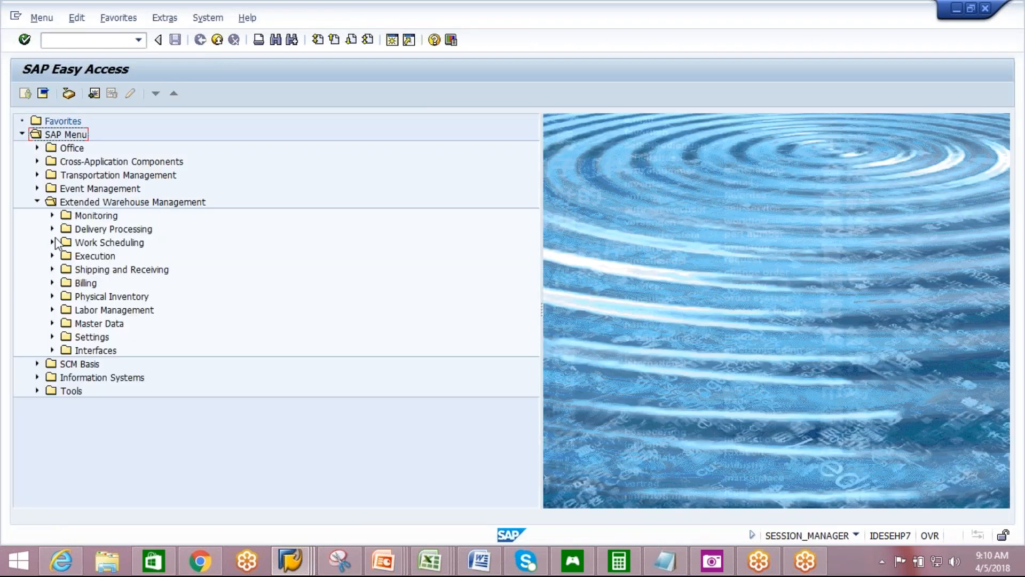
{"action": "left_click", "coordinate": [52, 229]}
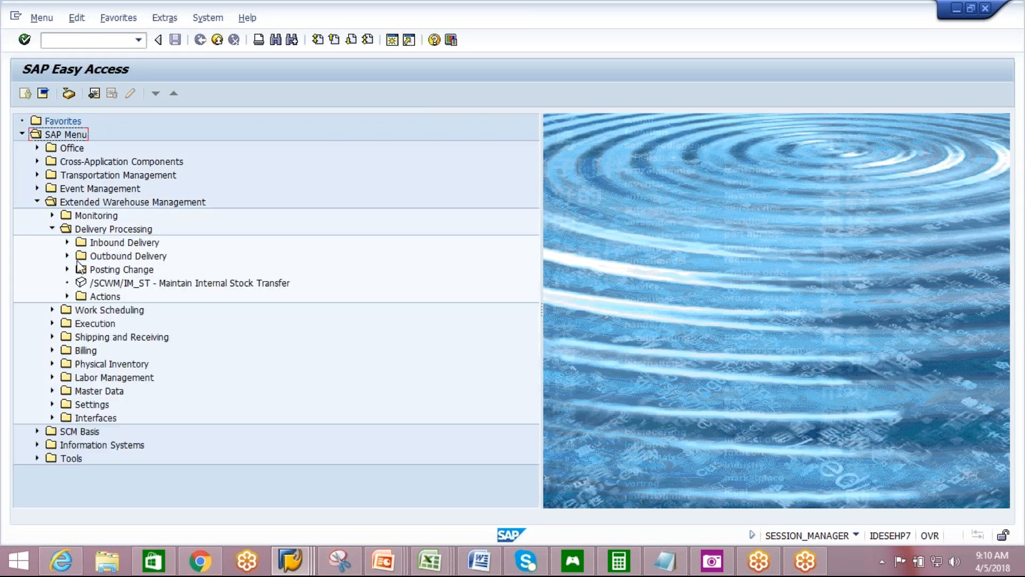
{"action": "left_click", "coordinate": [67, 256]}
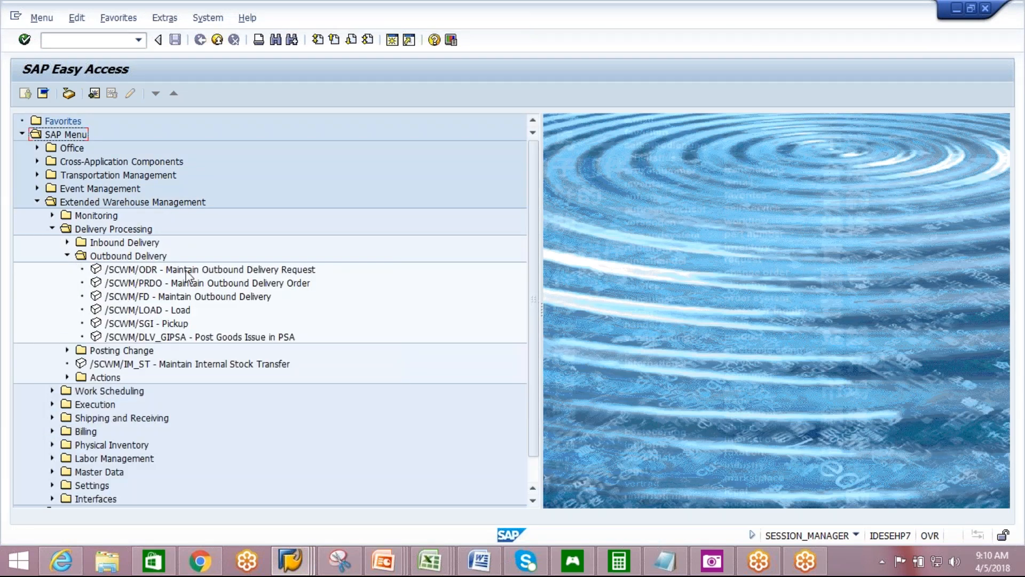
{"action": "double_click", "coordinate": [191, 269]}
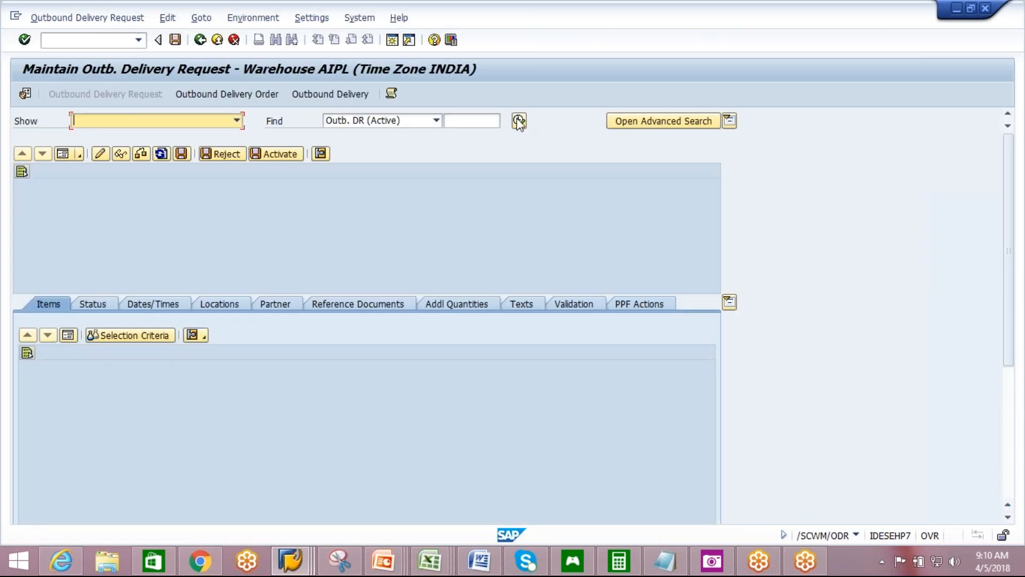
- Search all active outbound delivery requests of warehouse AIPL, select the newest one, and display its outbound delivery order
{"action": "left_click", "coordinate": [521, 128]}
{"action": "left_click", "coordinate": [521, 127]}
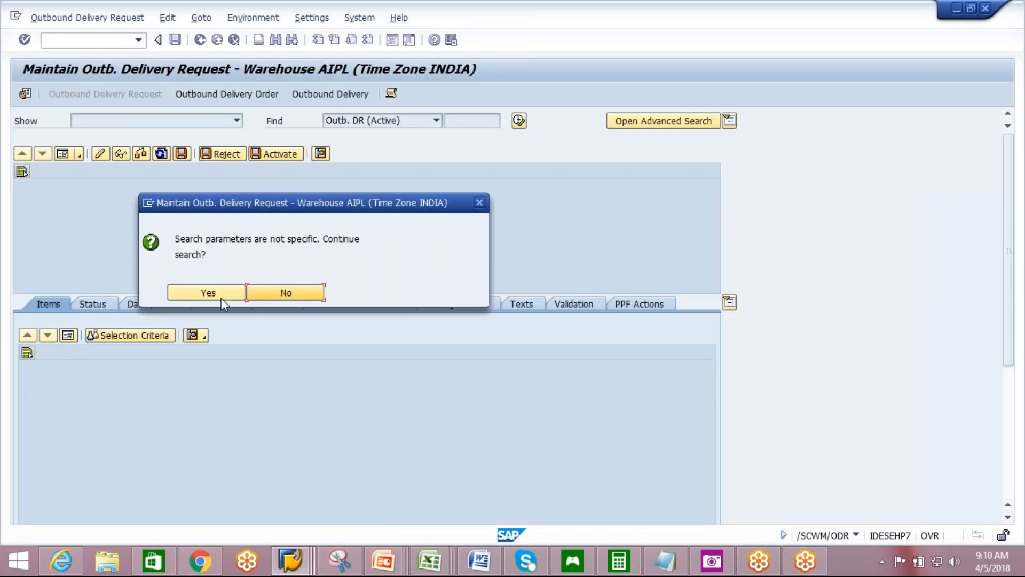
{"action": "left_click", "coordinate": [221, 297]}
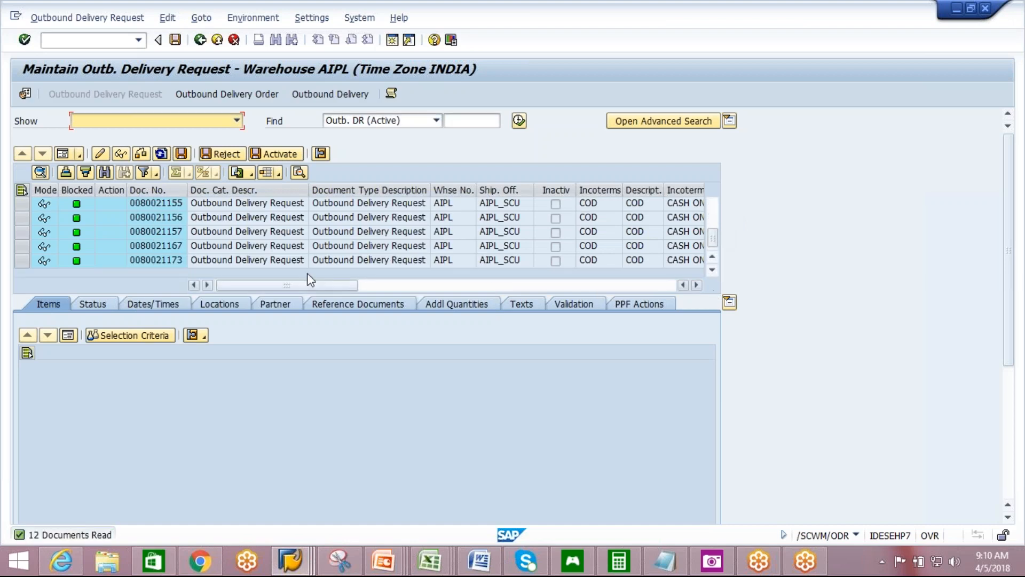
{"action": "left_click", "coordinate": [284, 262]}
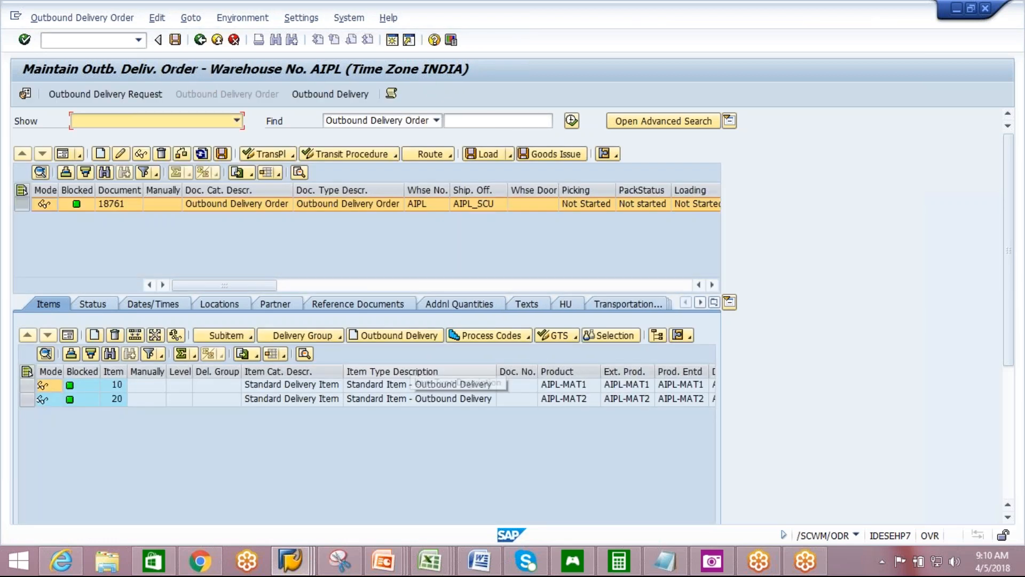
- Call up warehouse task creation as the follow-on function for the outbound delivery order
{"action": "left_click", "coordinate": [82, 17]}
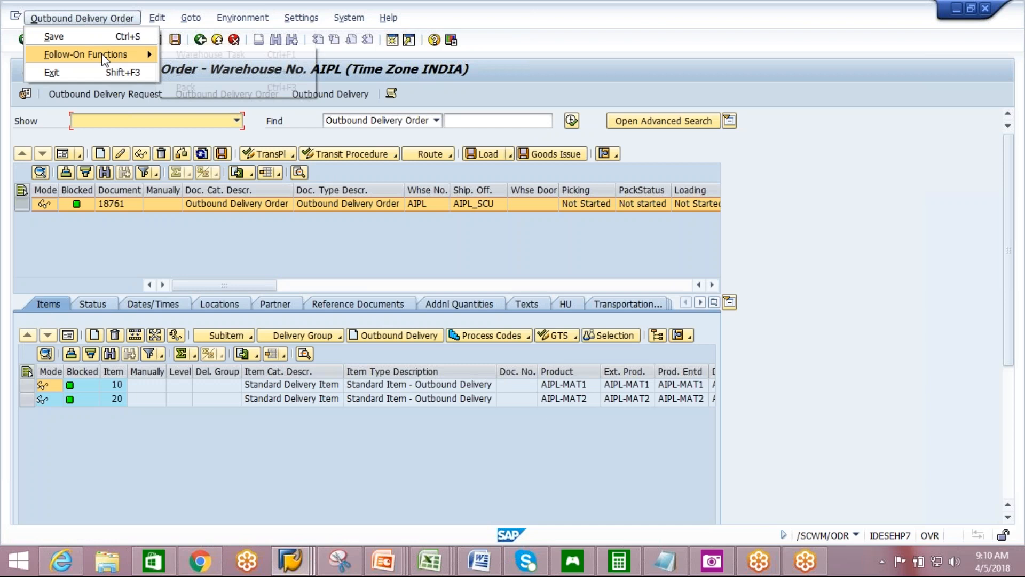
{"action": "mouse_move", "coordinate": [101, 55]}
{"action": "left_click", "coordinate": [179, 49]}
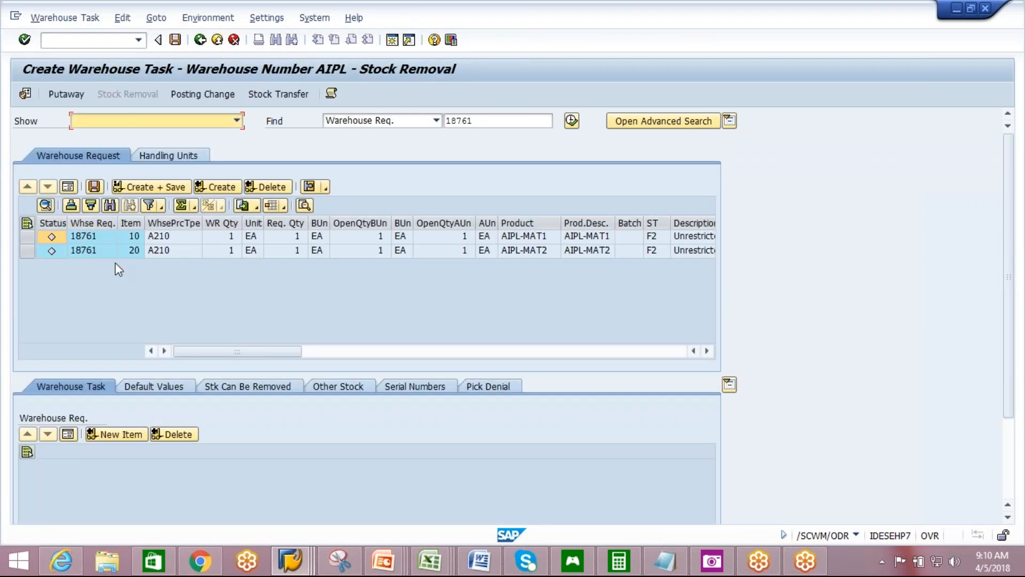
- Create the stock removal warehouse task for item 10 (AIPL-MAT1) and display its creation log
{"action": "left_click", "coordinate": [28, 236]}
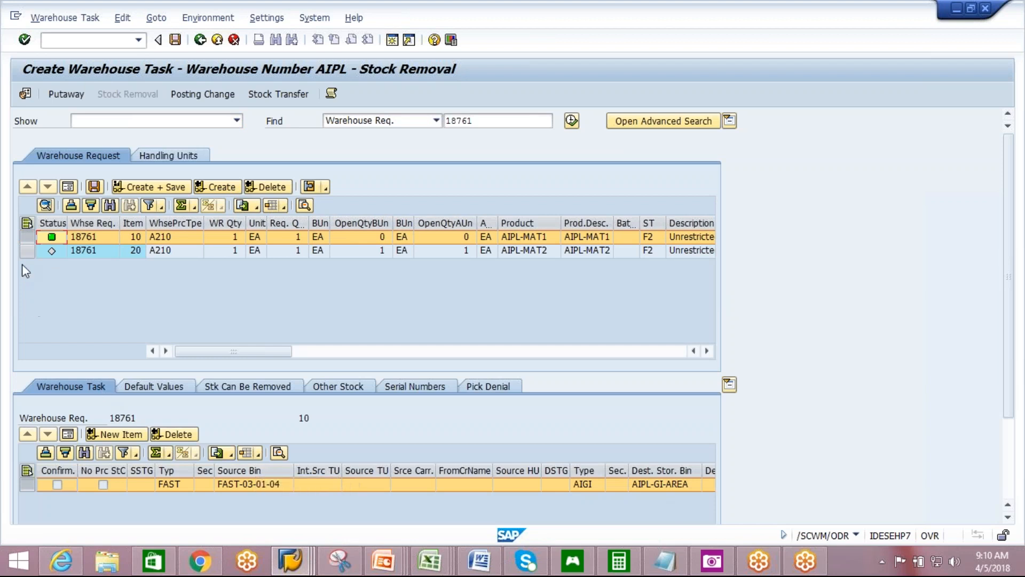
{"action": "left_click", "coordinate": [331, 95]}
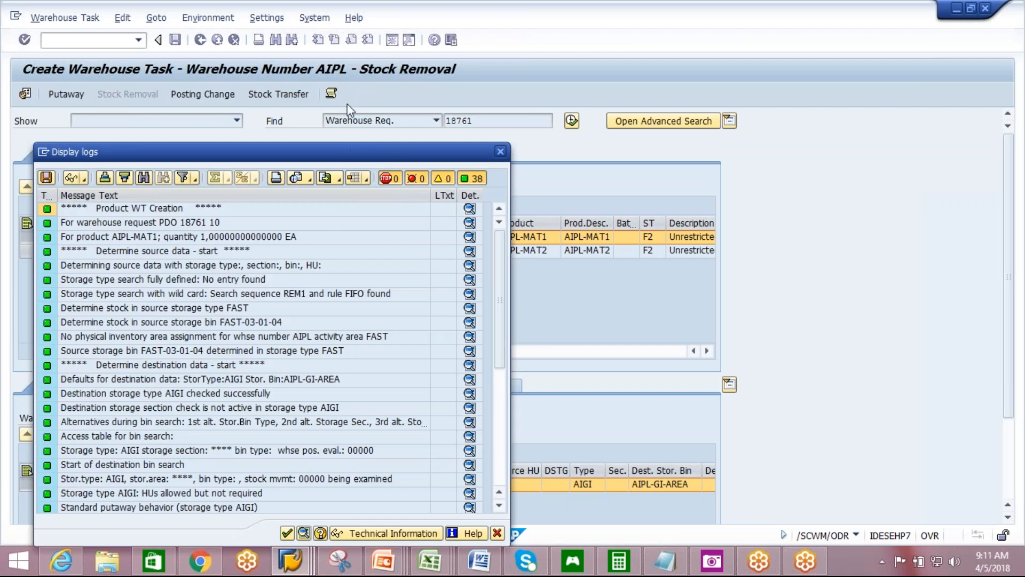
- Examine the capacity check and queue determination messages in the creation log for item 10, and close the log
{"action": "left_click_drag", "start_coordinate": [337, 152], "coordinate": [378, 51]}
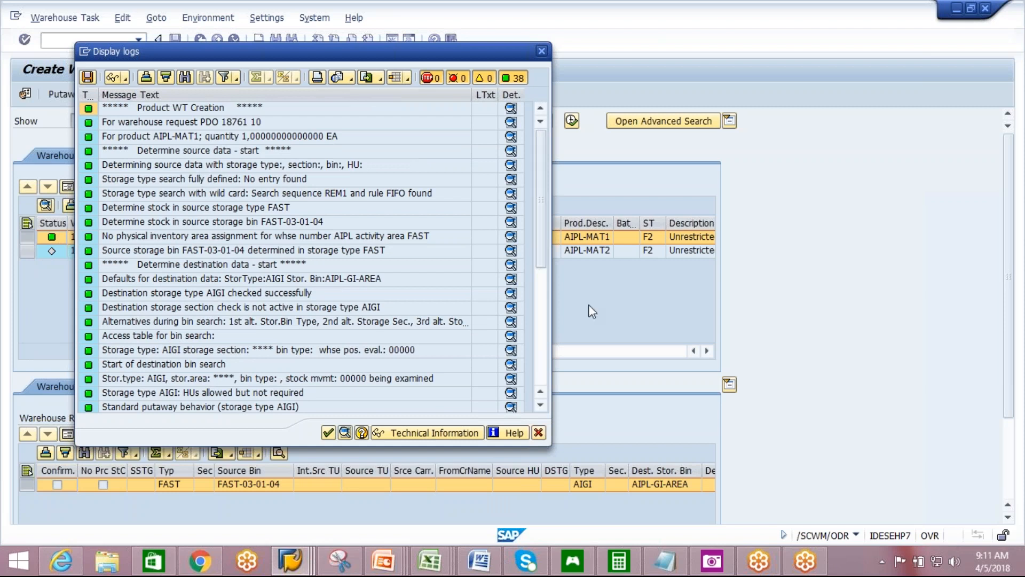
{"action": "left_click_drag", "start_coordinate": [537, 220], "coordinate": [539, 349]}
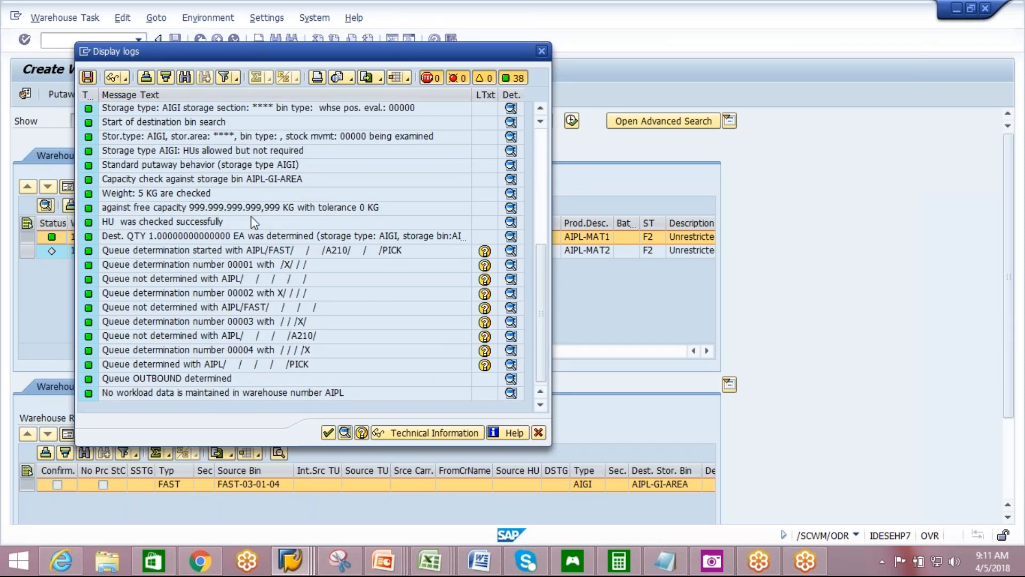
{"action": "left_click", "coordinate": [256, 179]}
{"action": "left_click", "coordinate": [256, 195]}
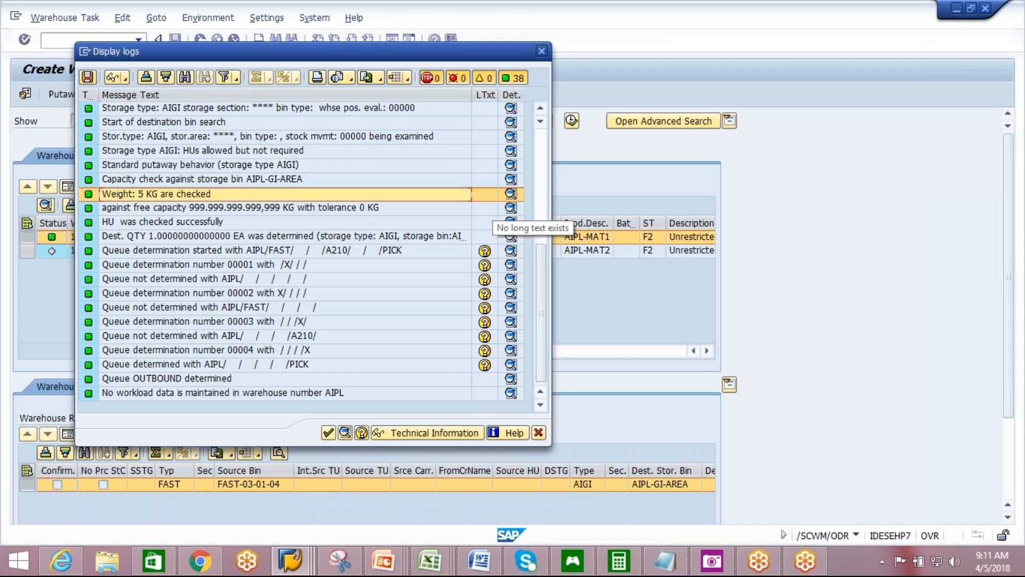
{"action": "left_click", "coordinate": [206, 382]}
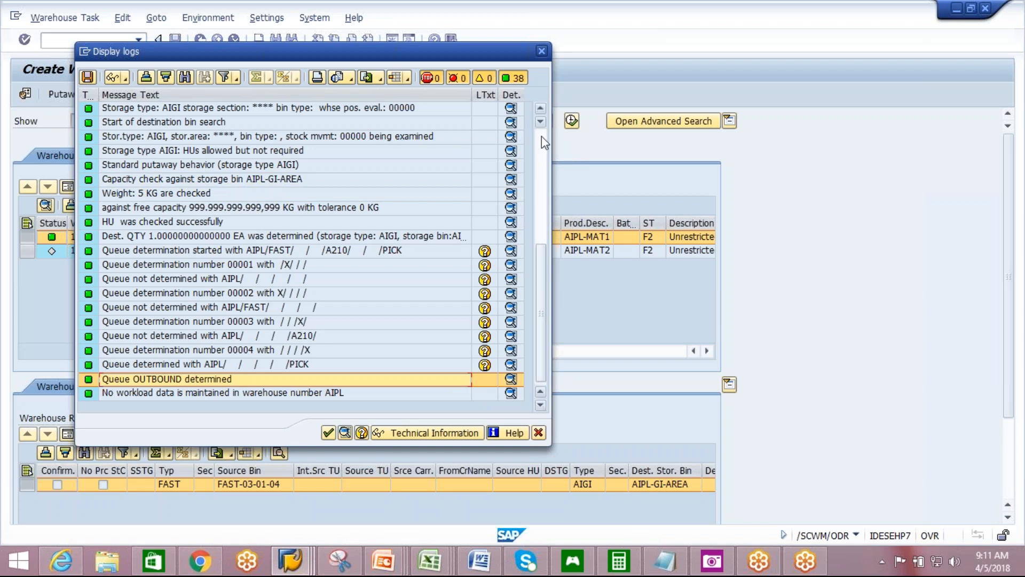
{"action": "left_click", "coordinate": [258, 251]}
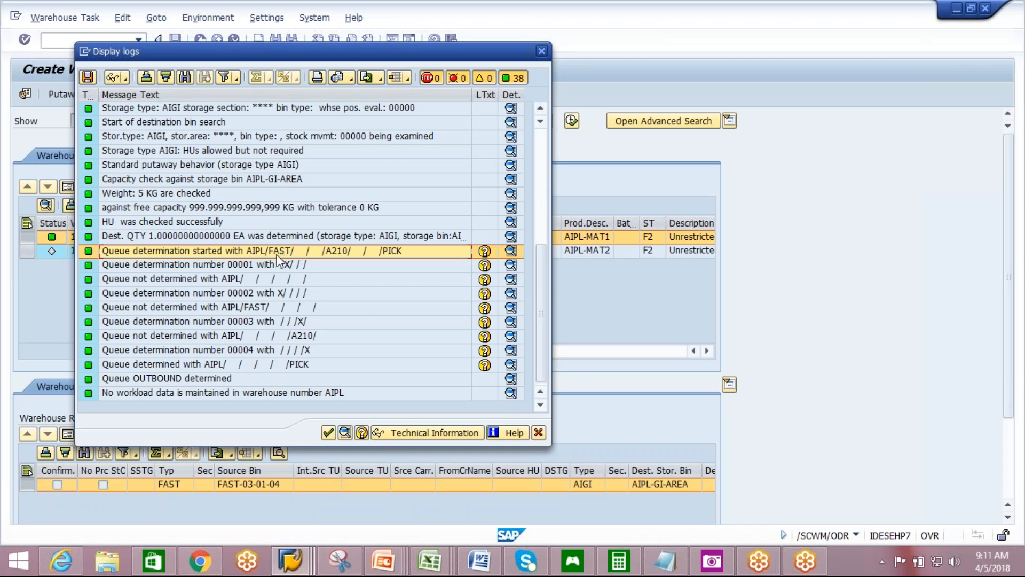
{"action": "left_click", "coordinate": [541, 51]}
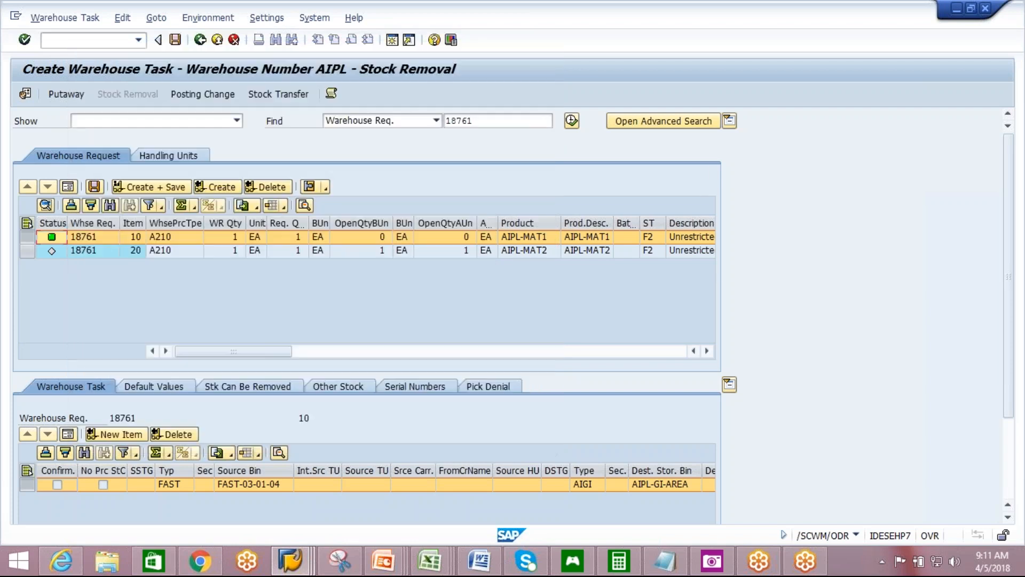
- Create and save the warehouse task for item 10 (AIPL-MAT1), and call up warehouse task confirmation for its warehouse order
{"action": "left_click", "coordinate": [172, 188]}
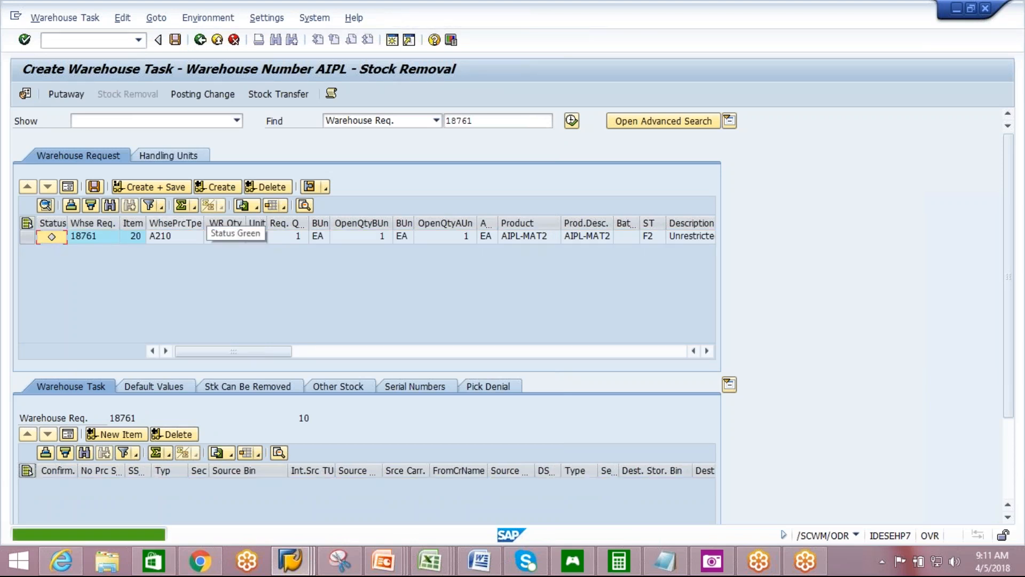
{"action": "left_click", "coordinate": [64, 19]}
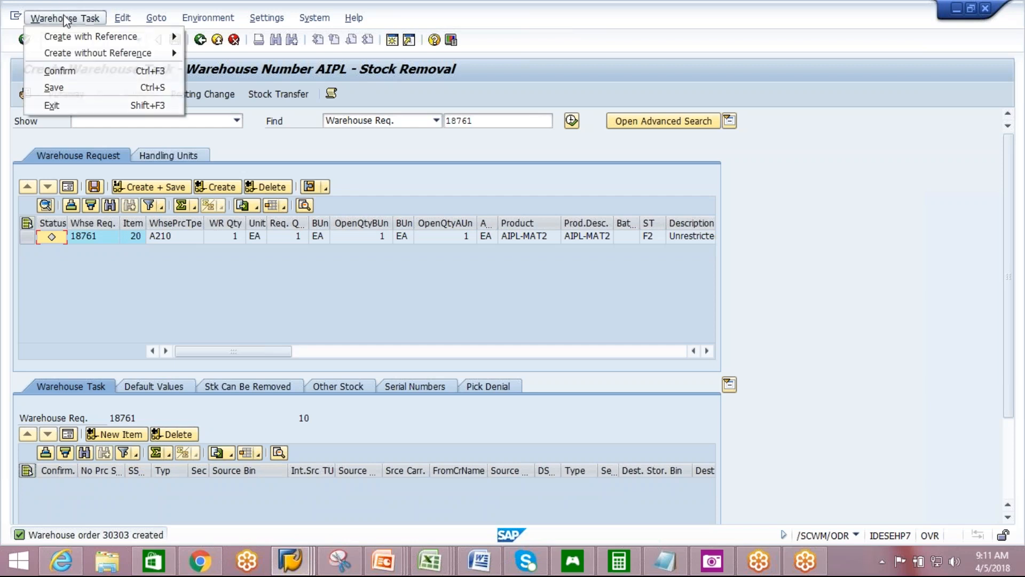
{"action": "left_click", "coordinate": [76, 72]}
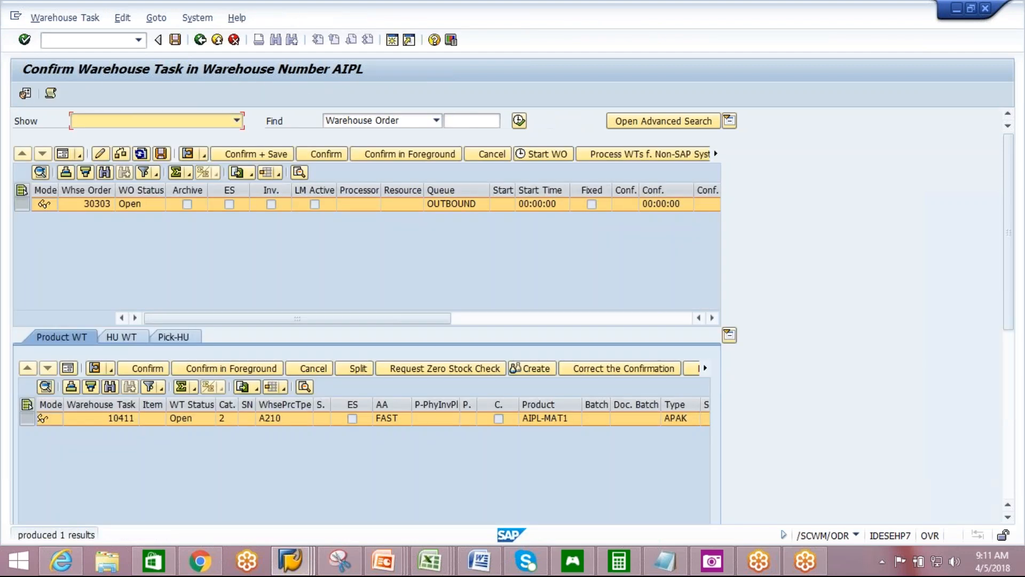
- Check the activity area and creation rule (WOCR) of the AIPL-MAT1 warehouse order, and return to warehouse task creation
{"action": "left_click", "coordinate": [712, 318]}
{"action": "left_click", "coordinate": [712, 319]}
{"action": "left_click", "coordinate": [712, 318]}
{"action": "left_click", "coordinate": [712, 318]}
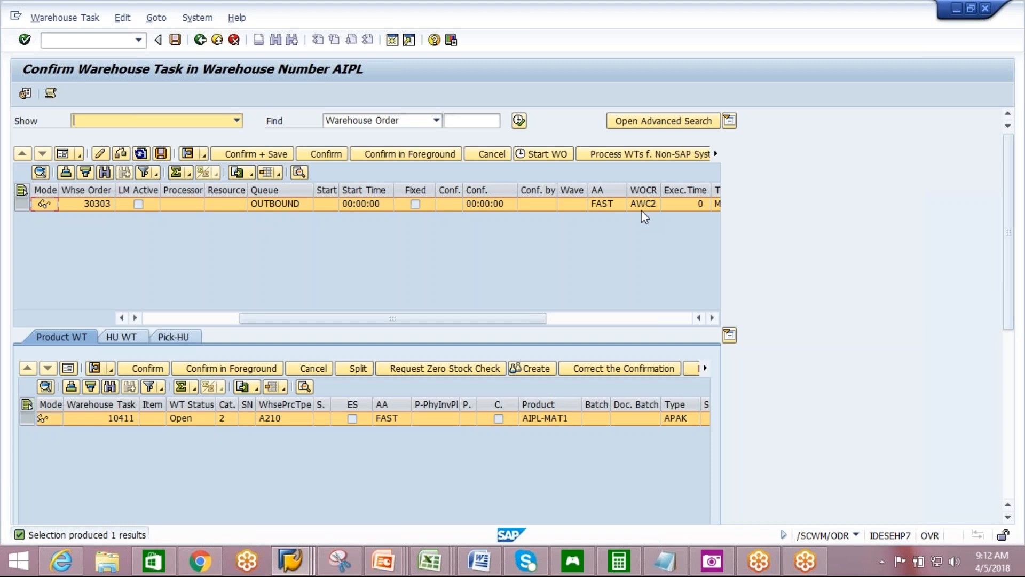
{"action": "left_click", "coordinate": [200, 40]}
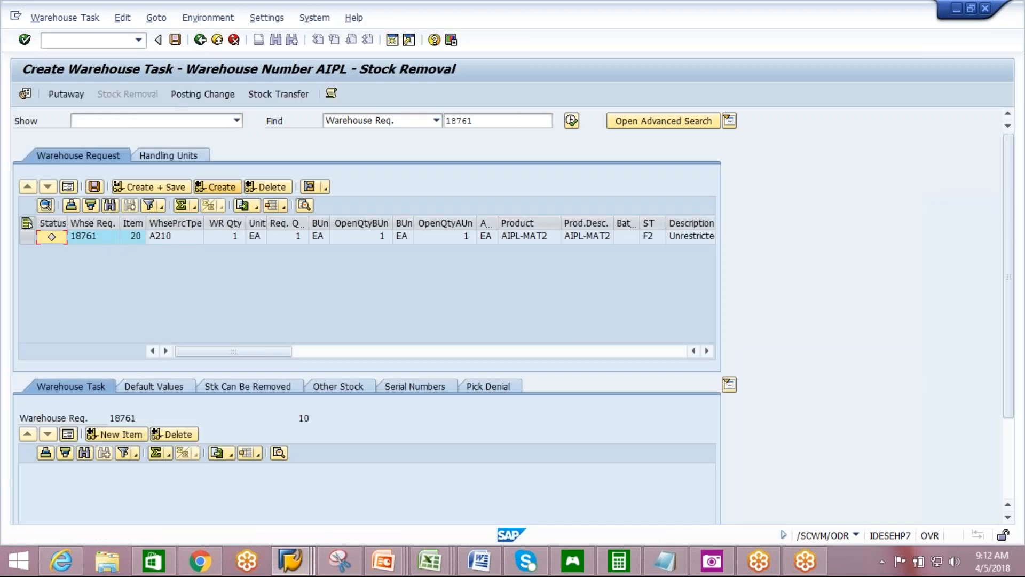
- Create the stock removal warehouse task for item 20 (AIPL-MAT2) and check the queue determination in its creation log
{"action": "left_click", "coordinate": [27, 237]}
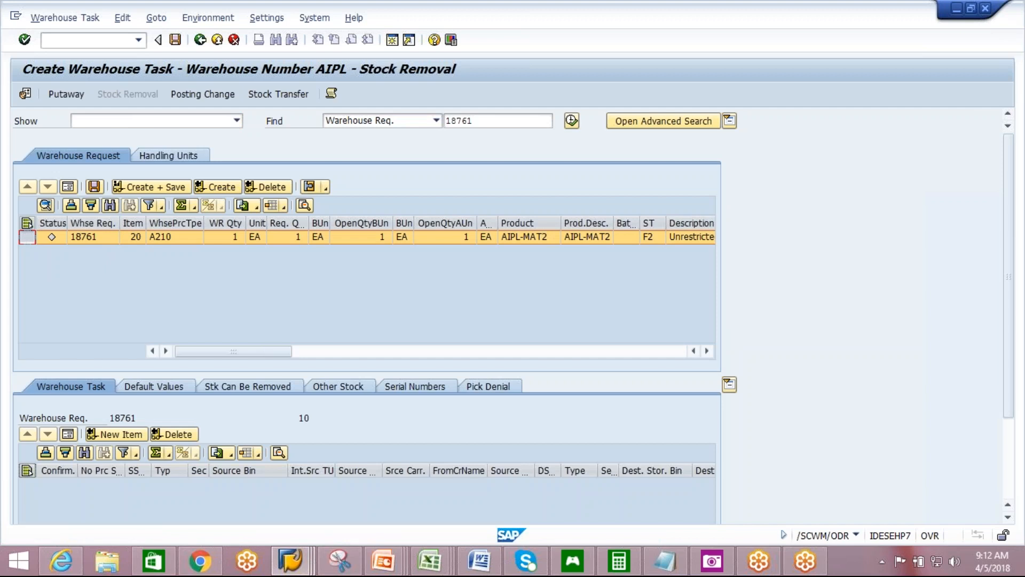
{"action": "left_click", "coordinate": [216, 186]}
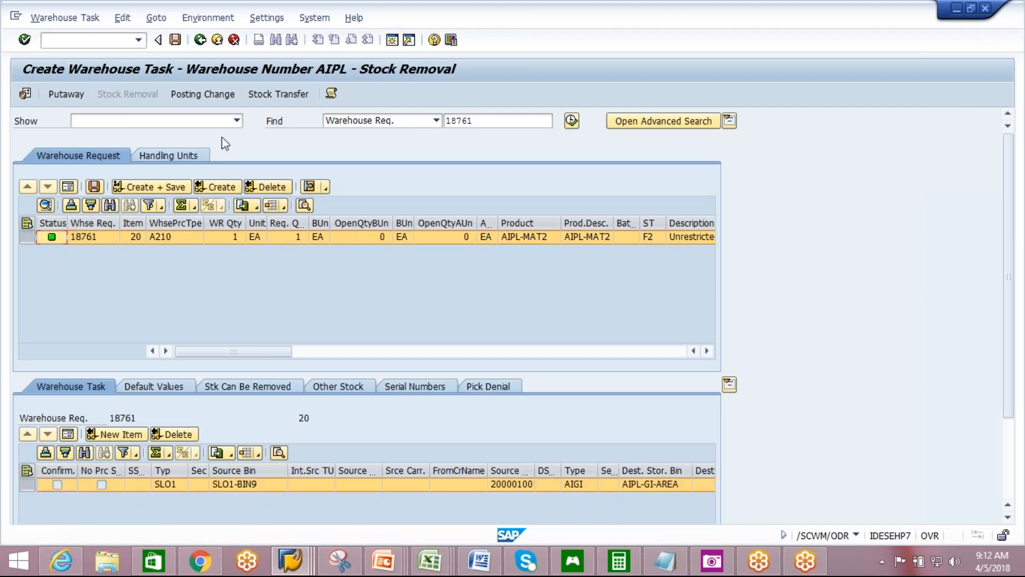
{"action": "left_click", "coordinate": [332, 93]}
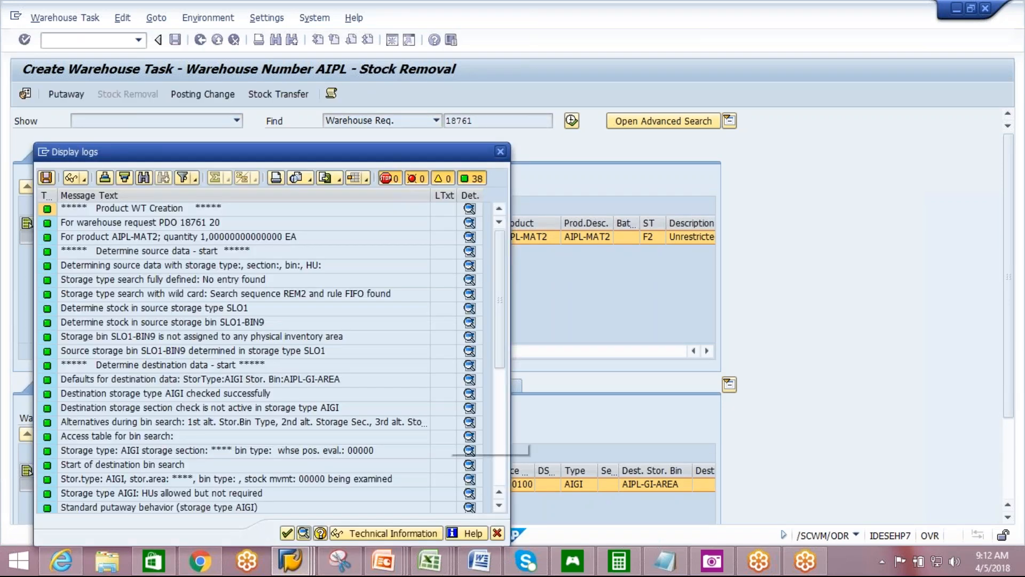
{"action": "left_click_drag", "start_coordinate": [499, 312], "coordinate": [505, 376]}
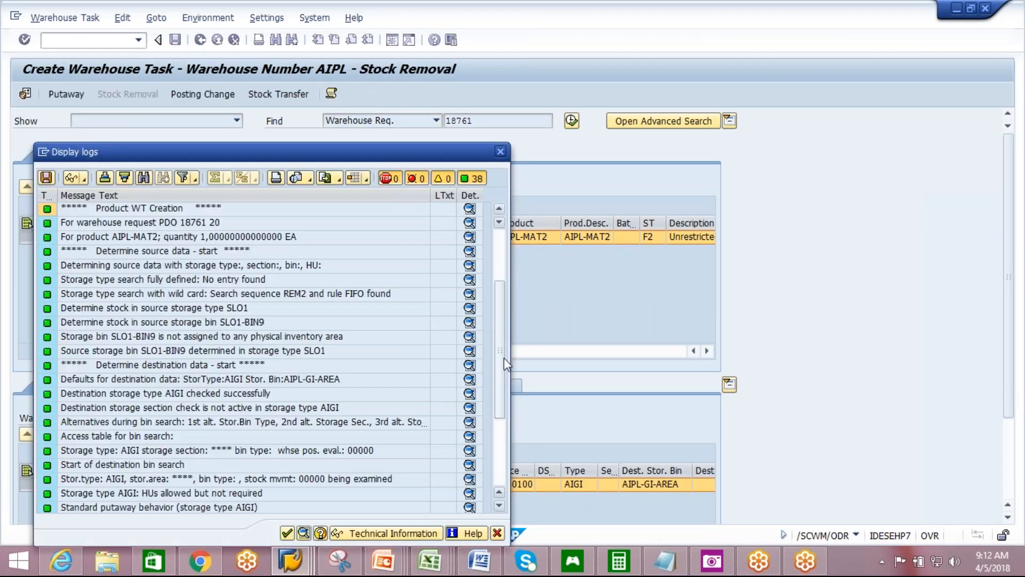
{"action": "left_click", "coordinate": [245, 468]}
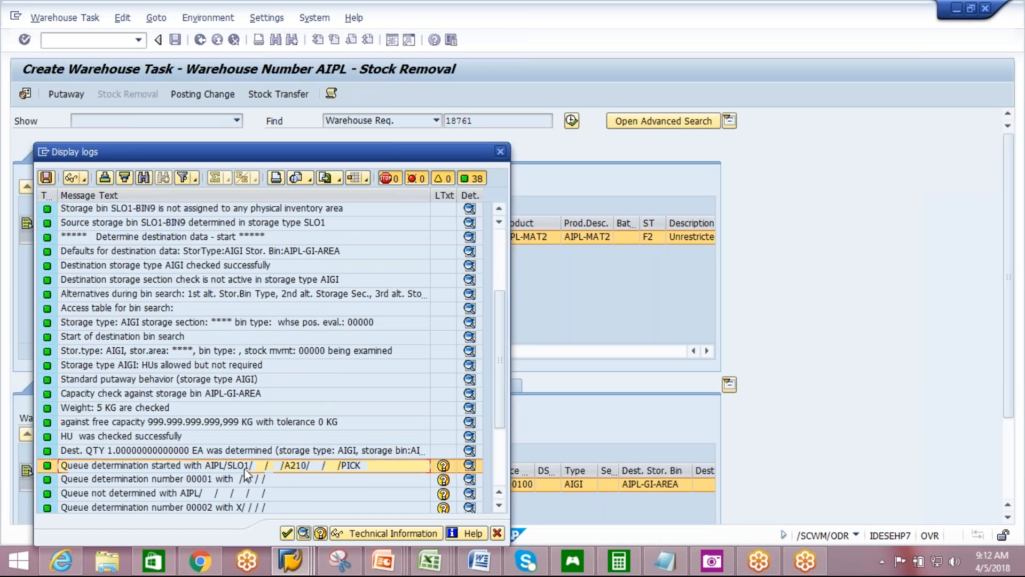
{"action": "left_click", "coordinate": [287, 533]}
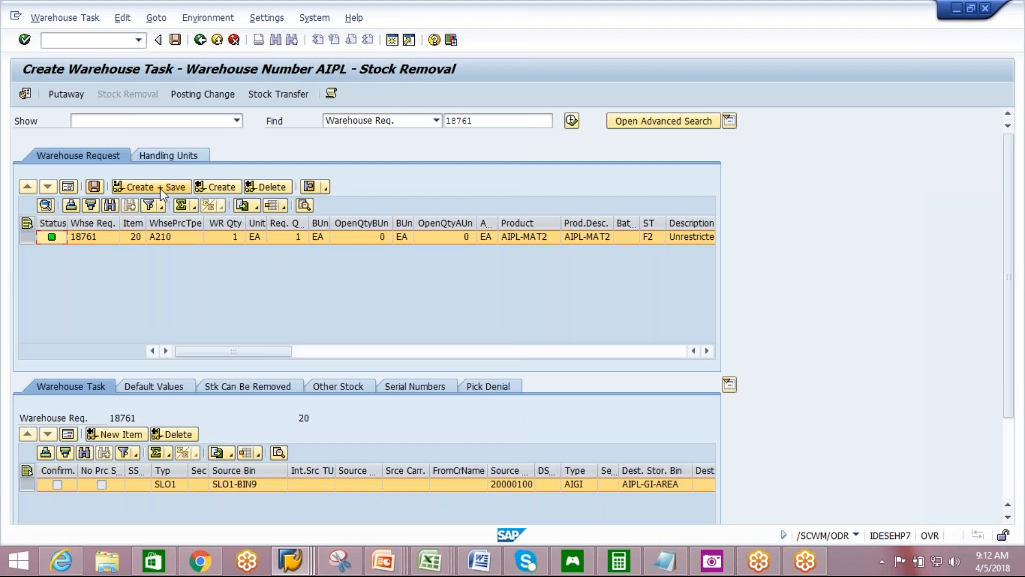
- Save the warehouse task for item 20 (AIPL-MAT2) and call up warehouse task confirmation for its warehouse order
{"action": "left_click", "coordinate": [161, 188]}
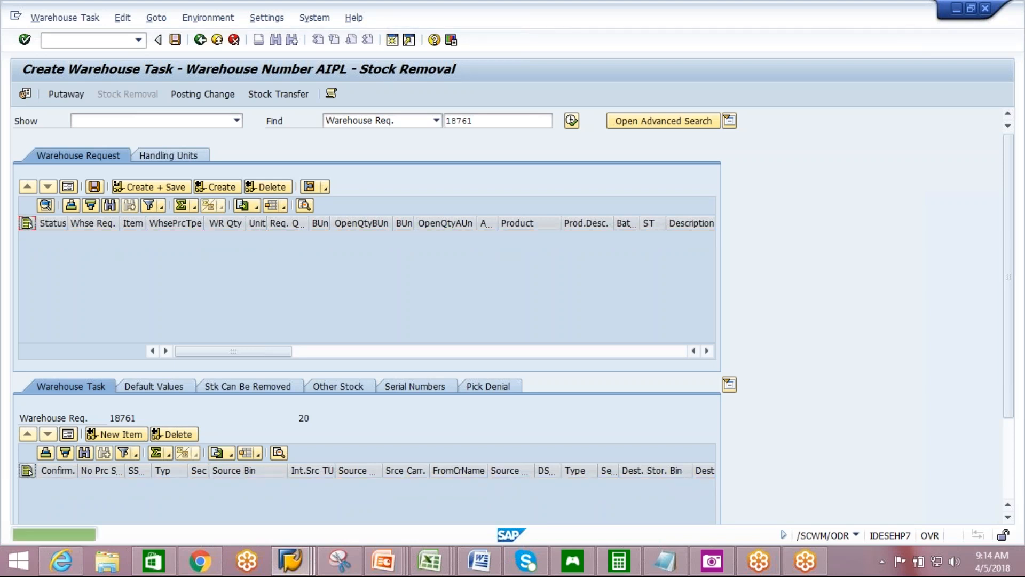
{"action": "left_click", "coordinate": [64, 17]}
{"action": "left_click", "coordinate": [65, 72]}
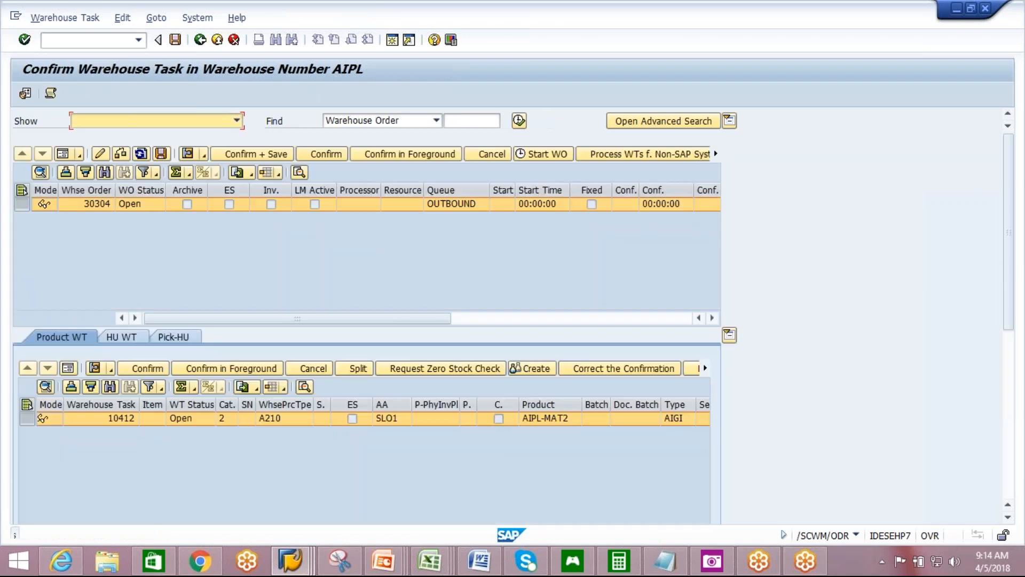
- Check the activity area and creation rule (WOCR) of the AIPL-MAT2 warehouse order
{"action": "left_click", "coordinate": [712, 318]}
{"action": "left_click", "coordinate": [712, 320]}
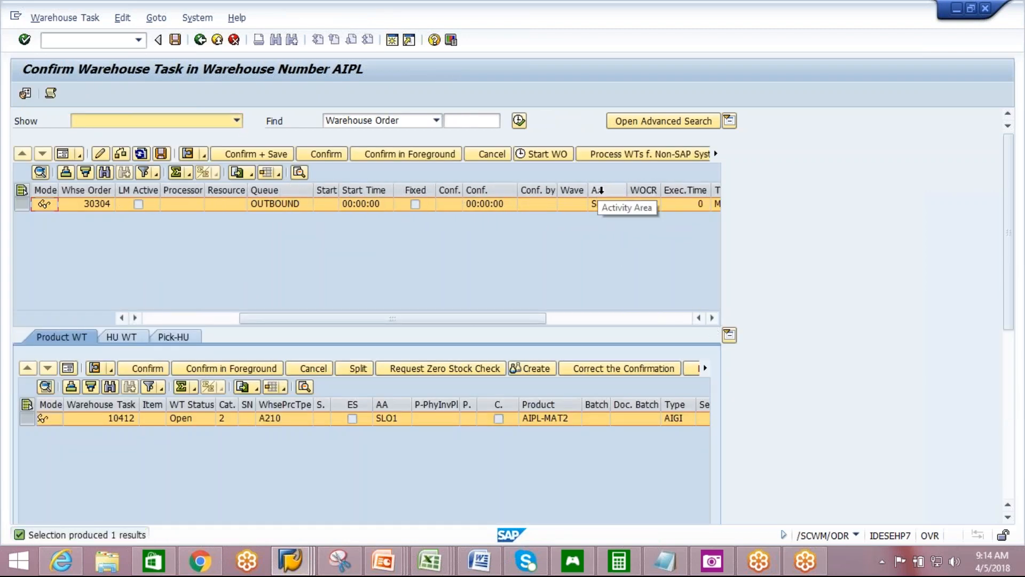
{"action": "left_click", "coordinate": [592, 204]}
{"action": "left_click", "coordinate": [645, 203]}
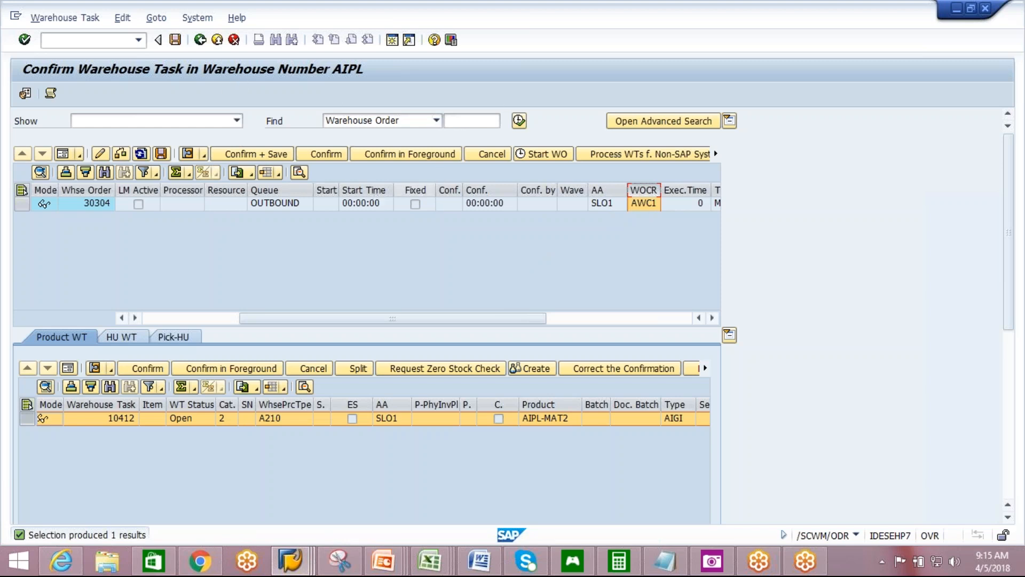
- Cancel the warehouse order's task for AIPL-MAT2 and save the cancellation
{"action": "left_click", "coordinate": [22, 203]}
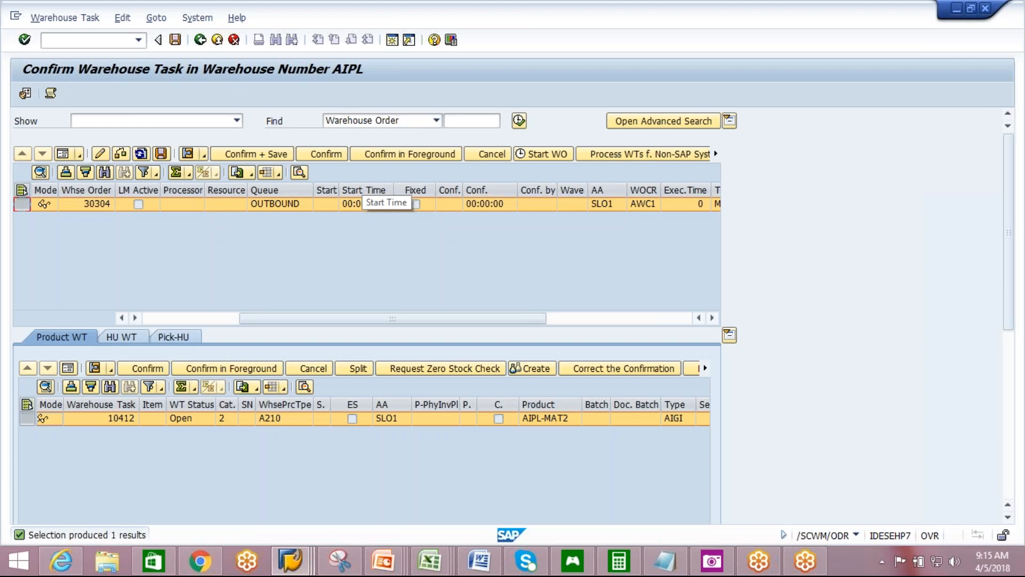
{"action": "left_click", "coordinate": [492, 155]}
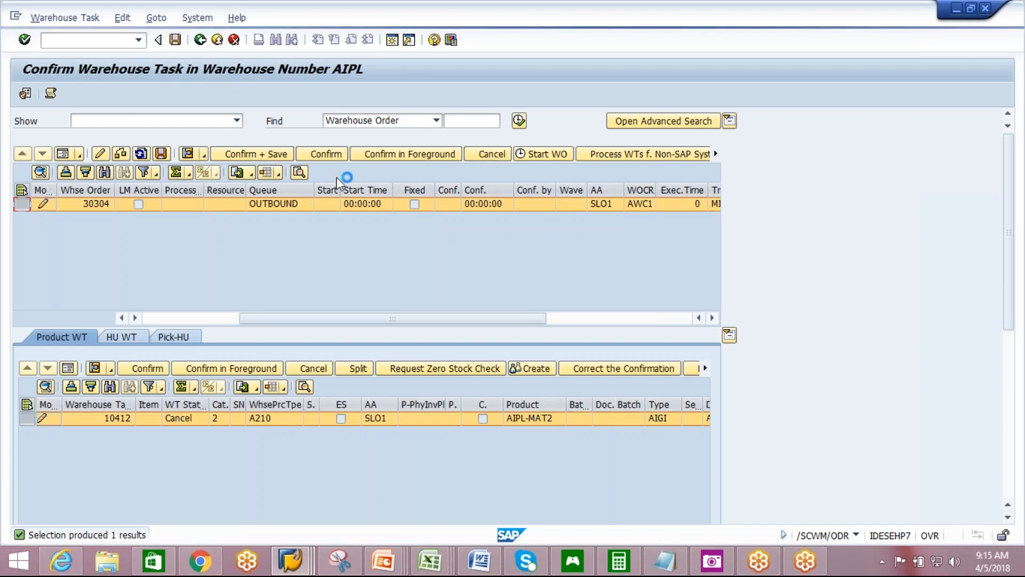
{"action": "left_click", "coordinate": [159, 157]}
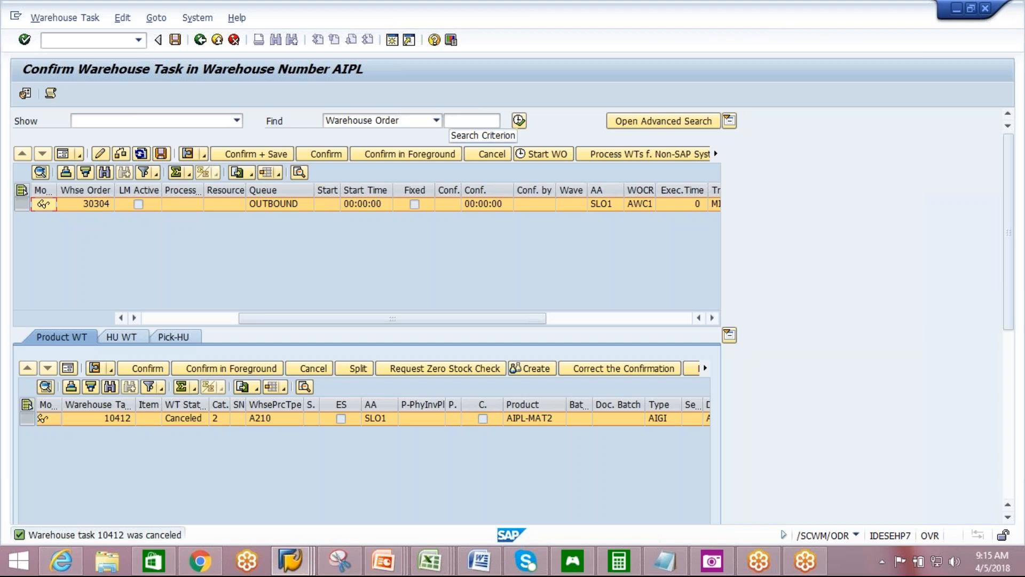
- Find the AIPL-MAT1 warehouse order by its number, cancel its warehouse task, and return to warehouse task creation
{"action": "left_click", "coordinate": [460, 119]}
{"action": "type", "text": "30303"}
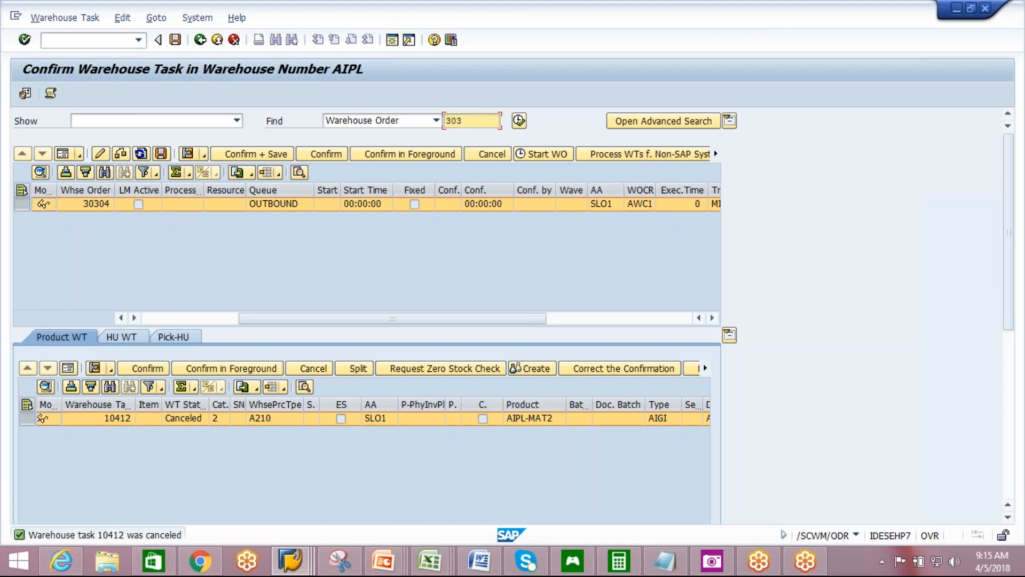
{"action": "left_click", "coordinate": [519, 120]}
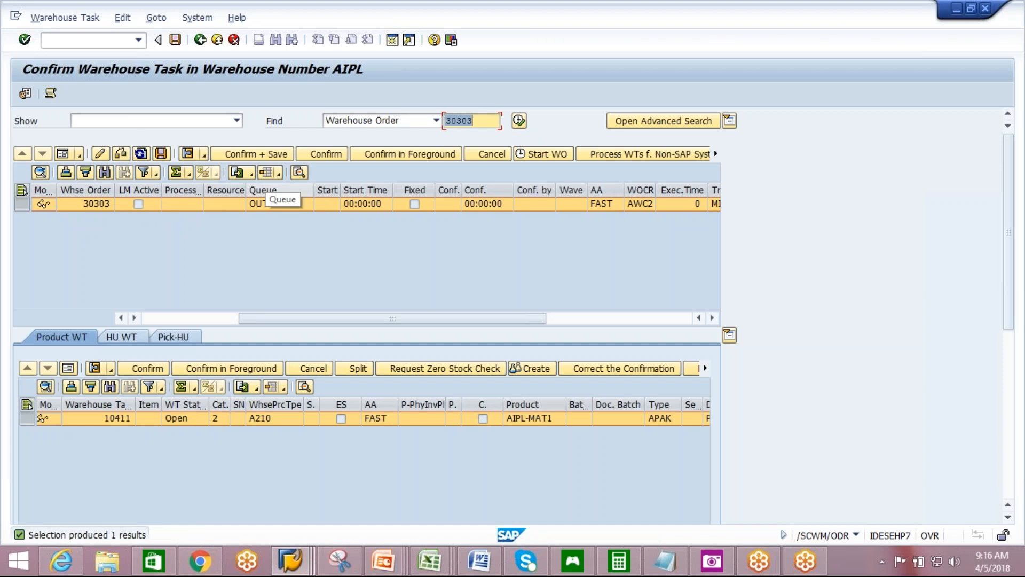
{"action": "left_click", "coordinate": [491, 153]}
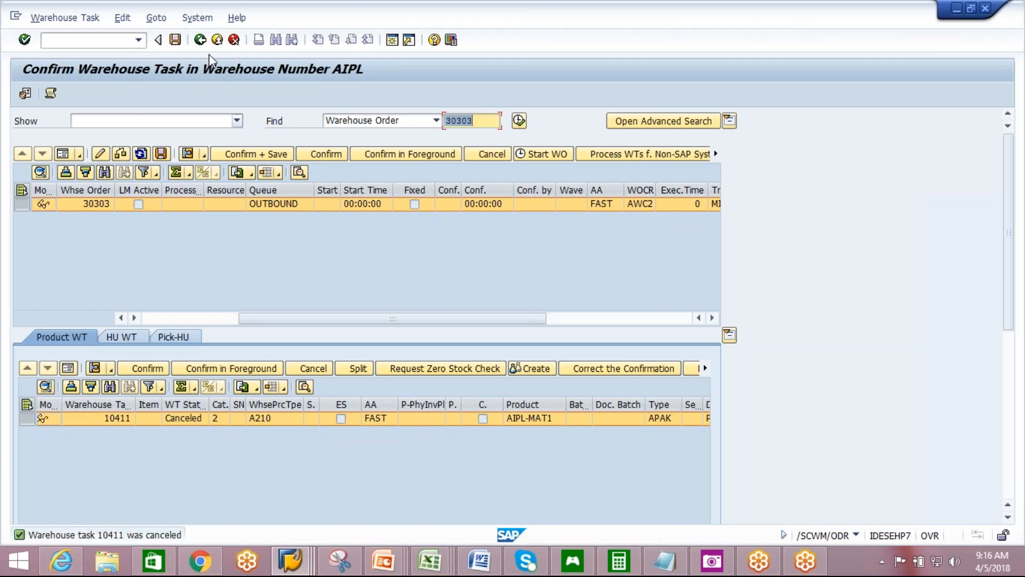
{"action": "left_click", "coordinate": [200, 40]}
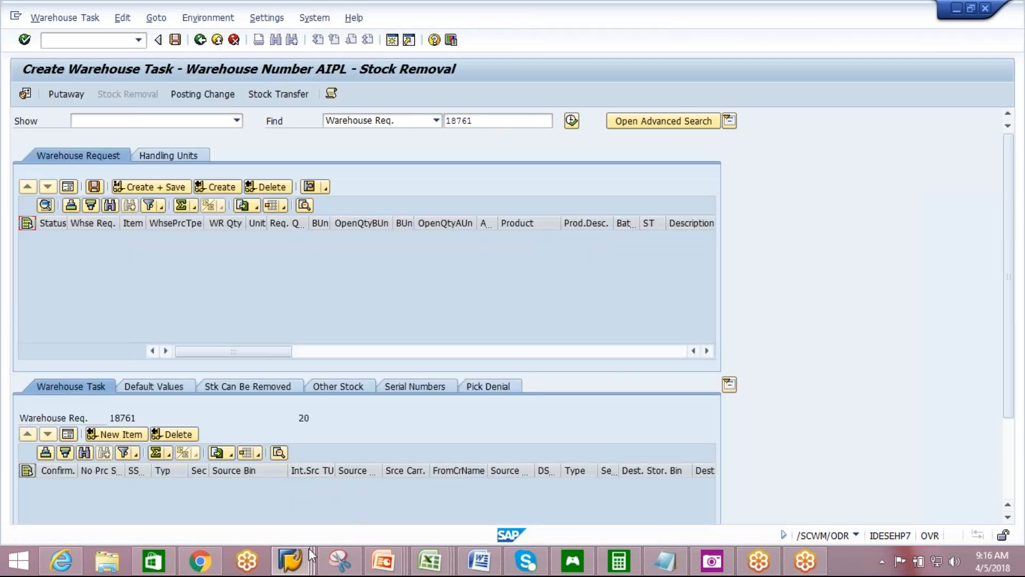
- Open the SAP Reference IMG with transaction SPRO in a new session
{"action": "left_click", "coordinate": [295, 561]}
{"action": "left_click", "coordinate": [303, 506]}
{"action": "left_click", "coordinate": [393, 42]}
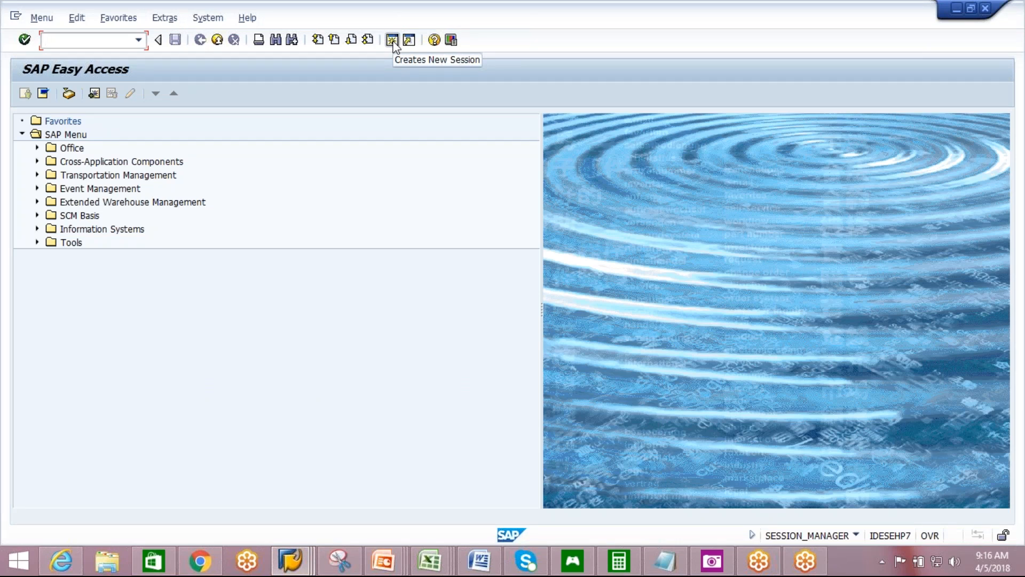
{"action": "type", "text": "spro"}
{"action": "key", "text": "Return"}
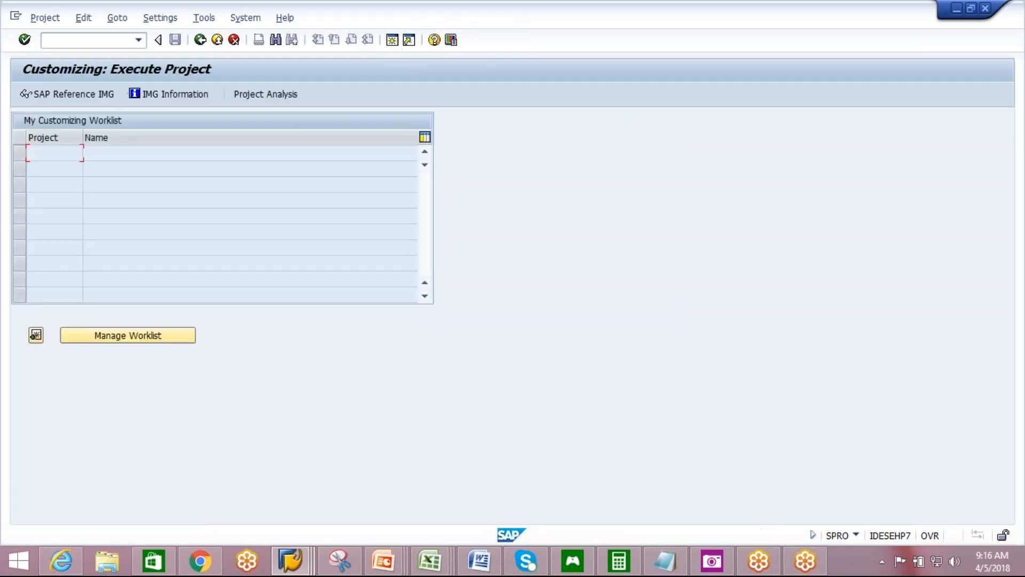
{"action": "left_click", "coordinate": [73, 95]}
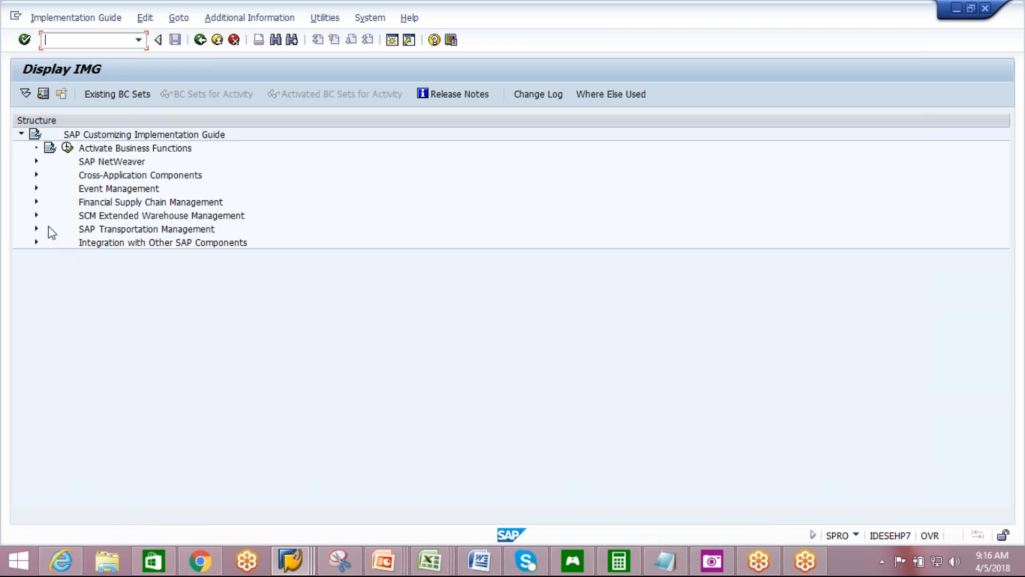
- Open Define Search Sequence of Creation Rules for Activity Areas in the Extended Warehouse Management cross-process settings for warehouse orders
{"action": "left_click", "coordinate": [36, 215]}
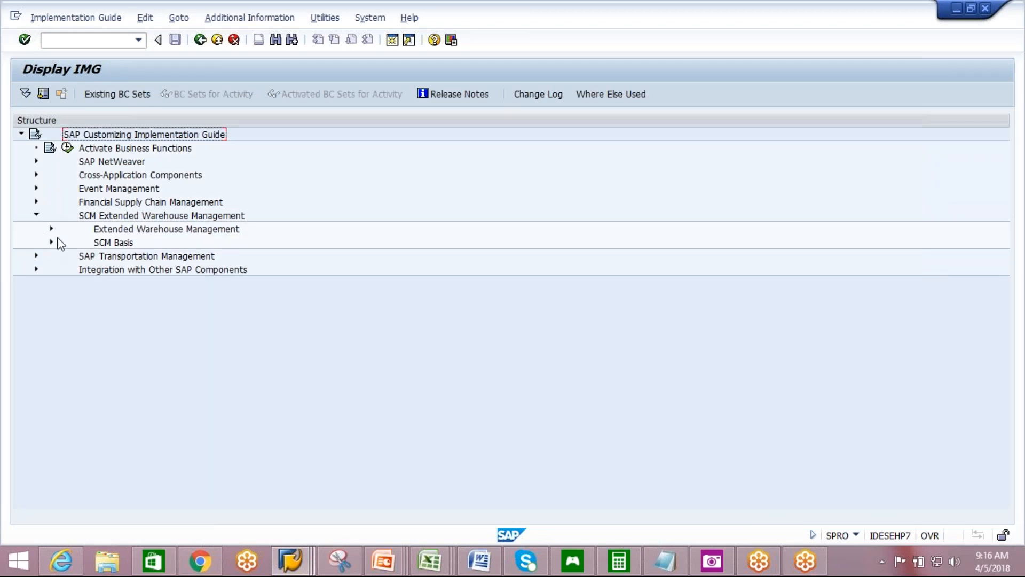
{"action": "left_click", "coordinate": [51, 229]}
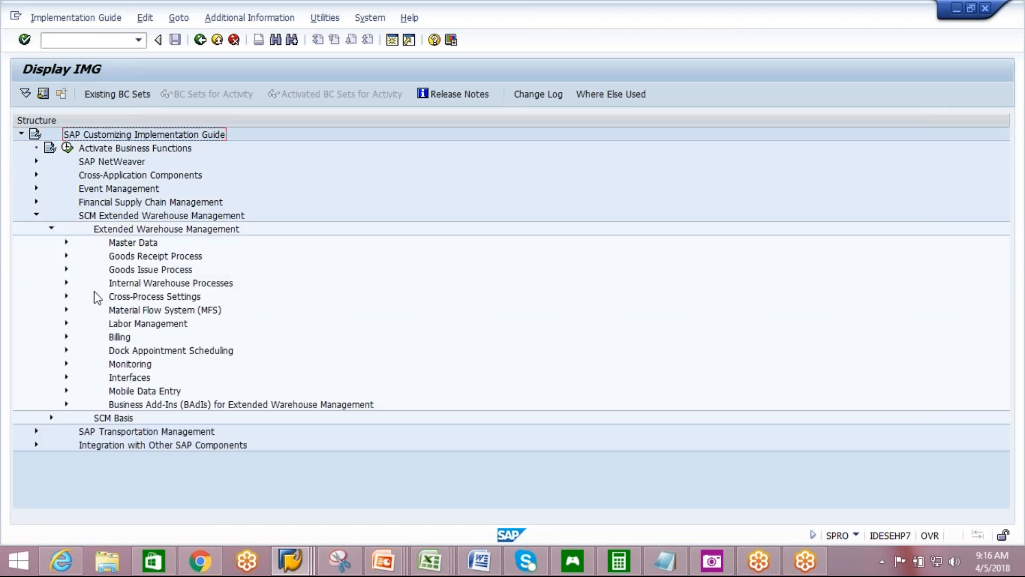
{"action": "left_click", "coordinate": [66, 296]}
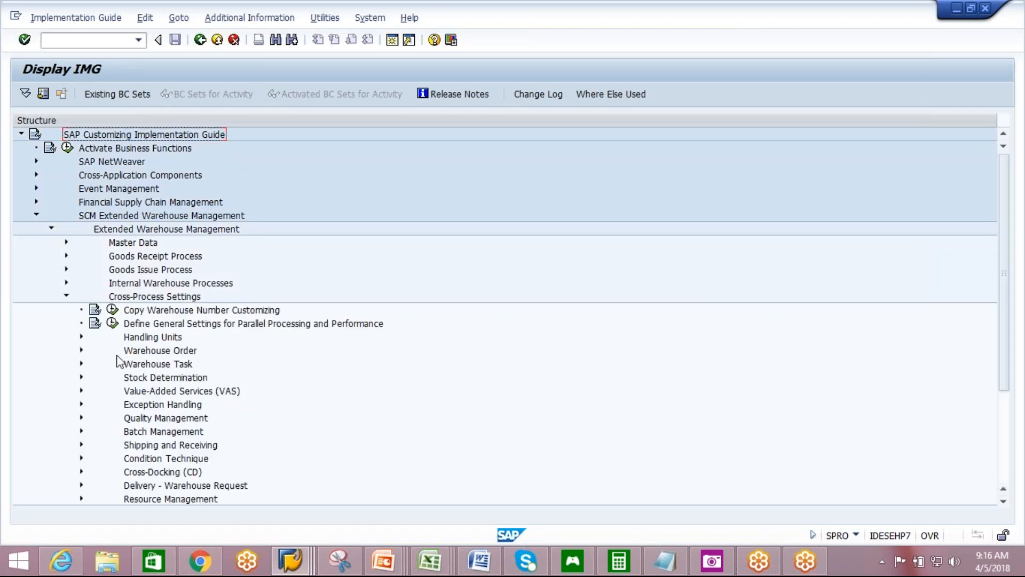
{"action": "left_click", "coordinate": [81, 351]}
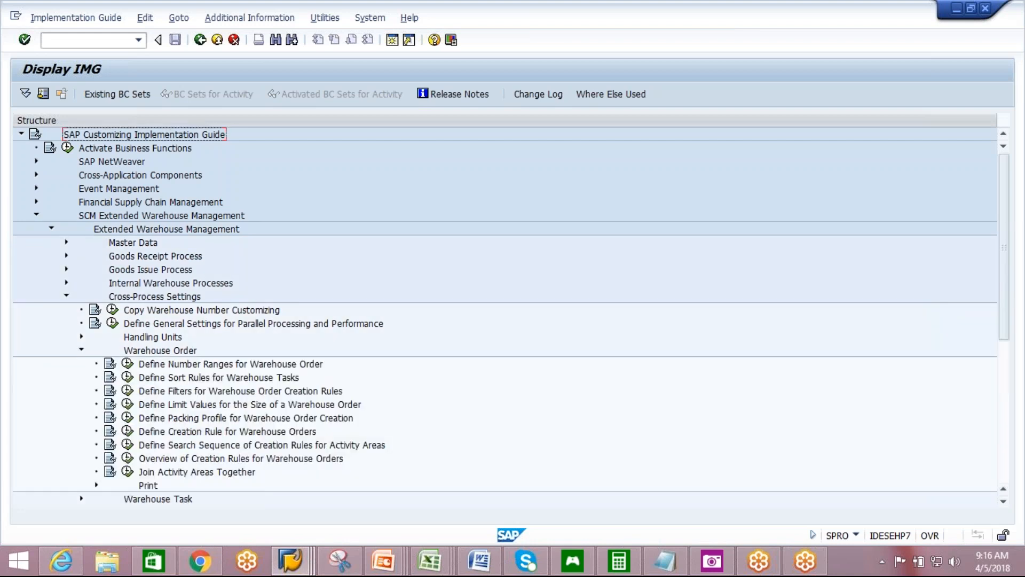
{"action": "left_click", "coordinate": [196, 448]}
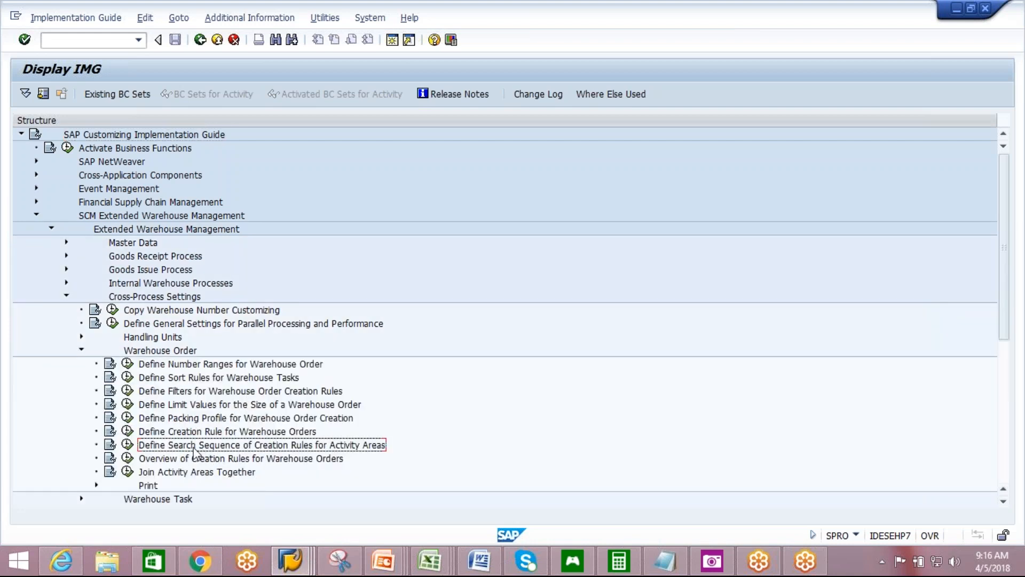
{"action": "left_click", "coordinate": [131, 448]}
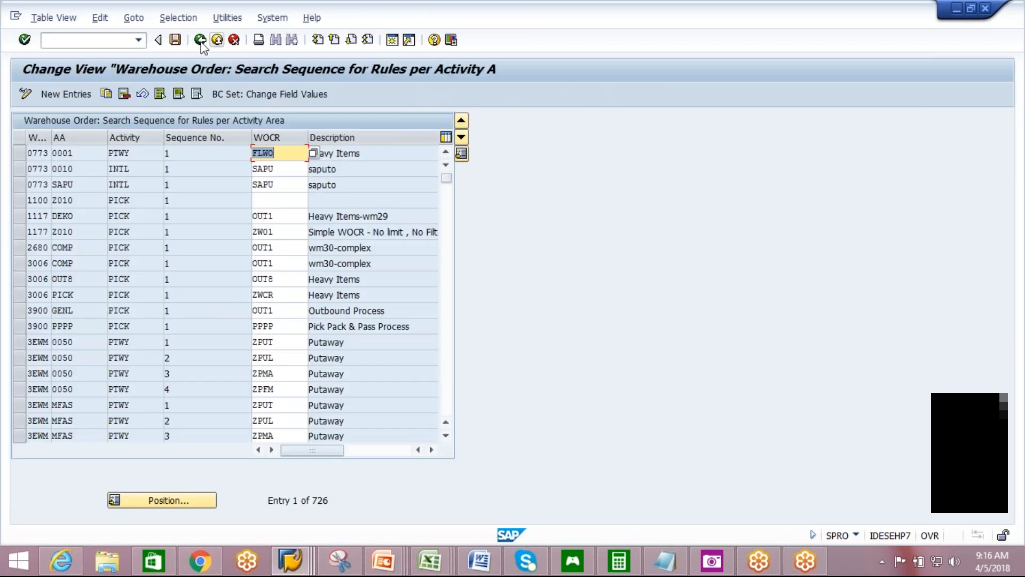
- Filter the search sequence entries by contents to show only warehouse number AIPL
{"action": "left_click", "coordinate": [194, 19]}
{"action": "left_click", "coordinate": [199, 39]}
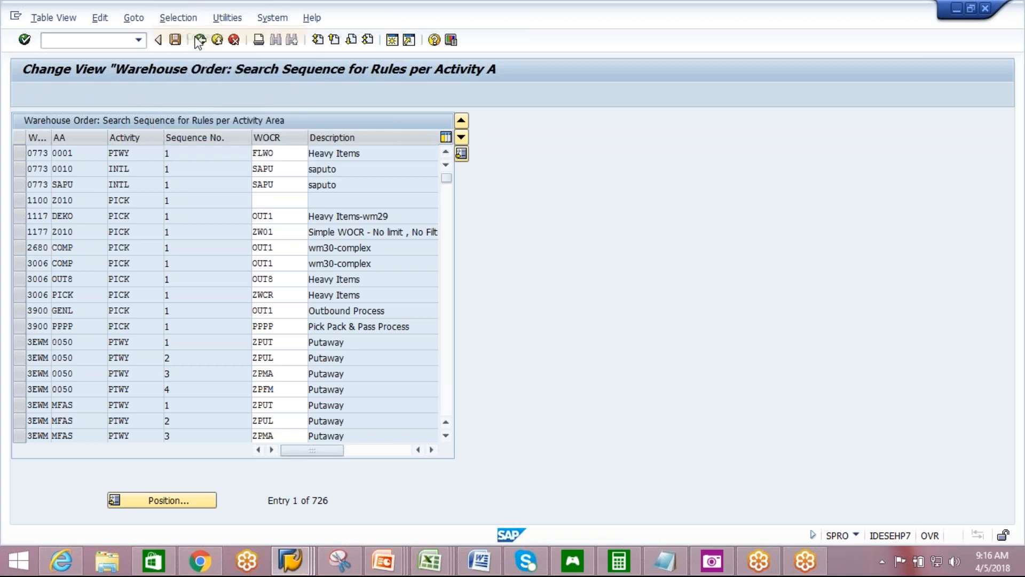
{"action": "left_click", "coordinate": [254, 259]}
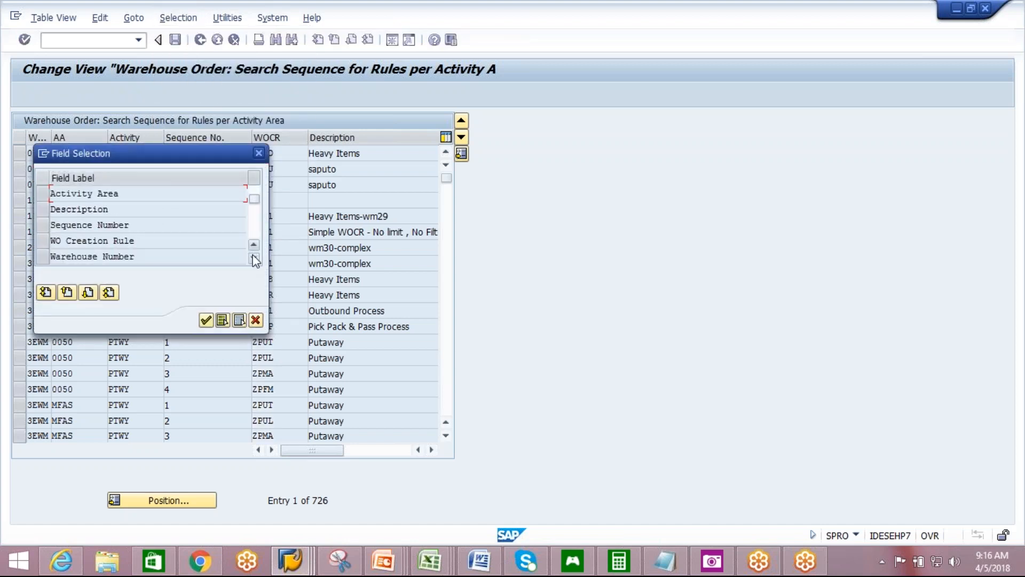
{"action": "double_click", "coordinate": [255, 260]}
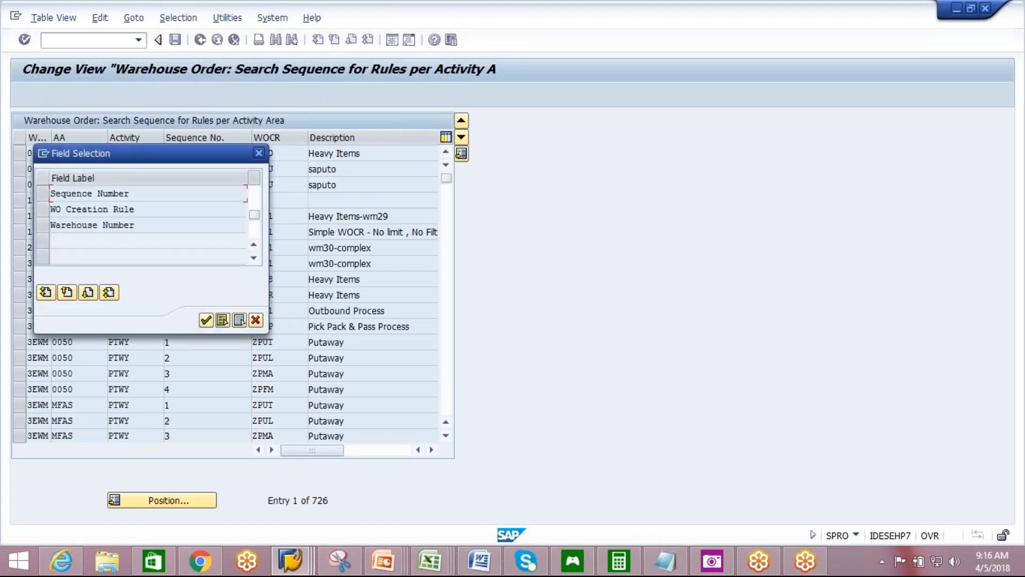
{"action": "left_click", "coordinate": [50, 226]}
{"action": "left_click", "coordinate": [206, 319]}
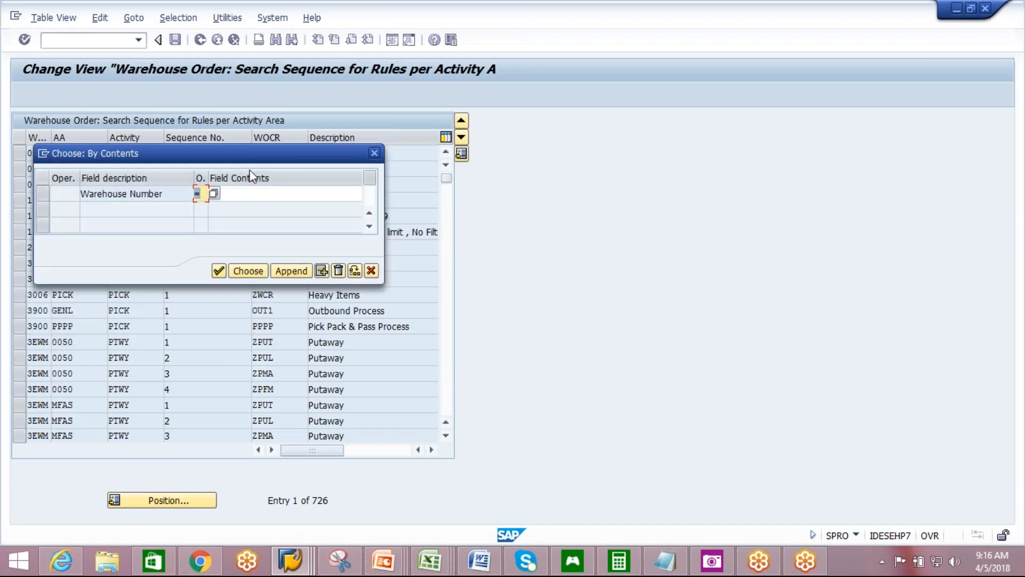
{"action": "left_click", "coordinate": [247, 197]}
{"action": "left_click", "coordinate": [240, 210]}
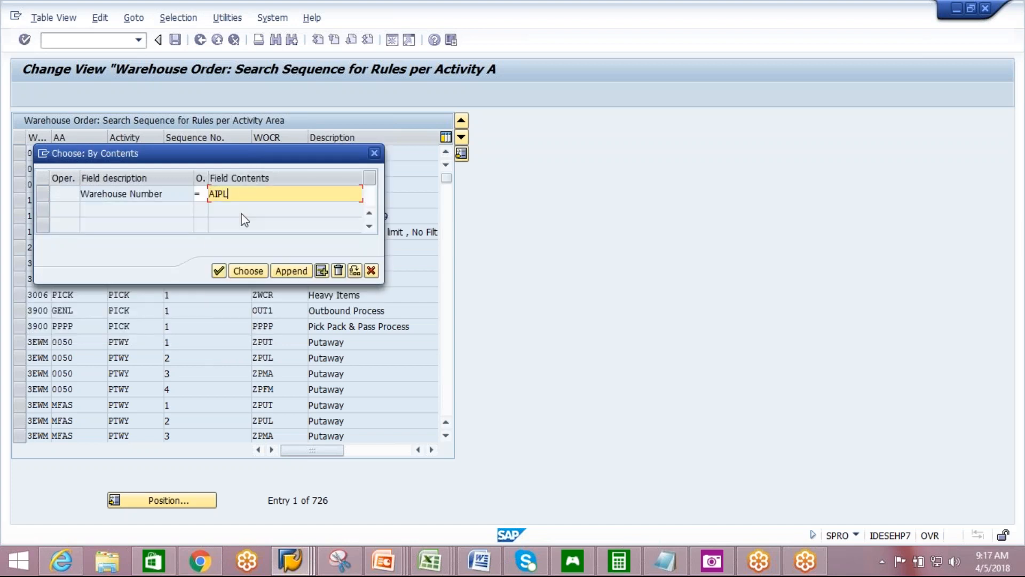
{"action": "left_click", "coordinate": [248, 271]}
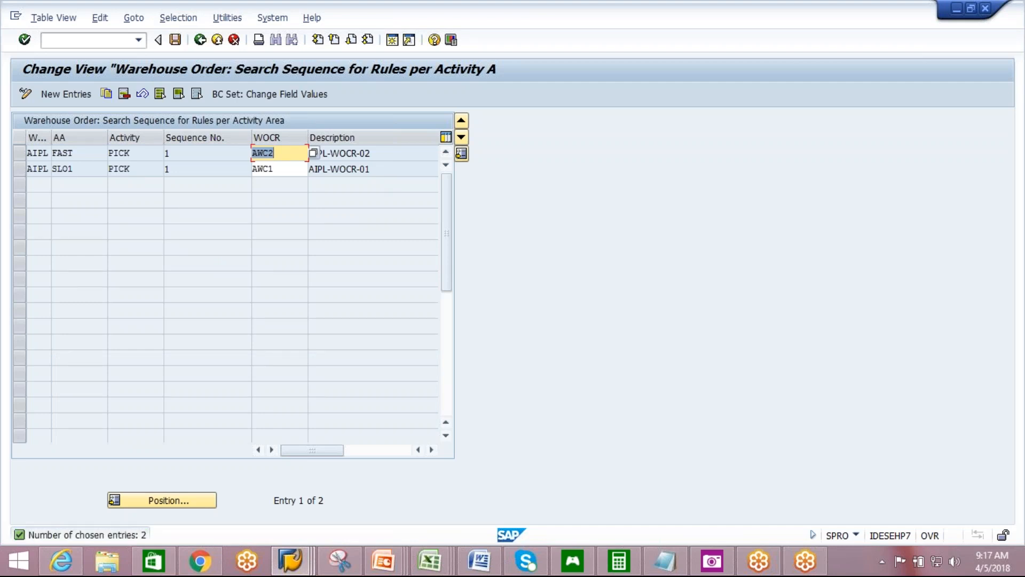
- Copy the AIPL entry for activity area FAST and activity PICK, set the copy's creation rule to AWC1, and save
{"action": "left_click", "coordinate": [196, 155]}
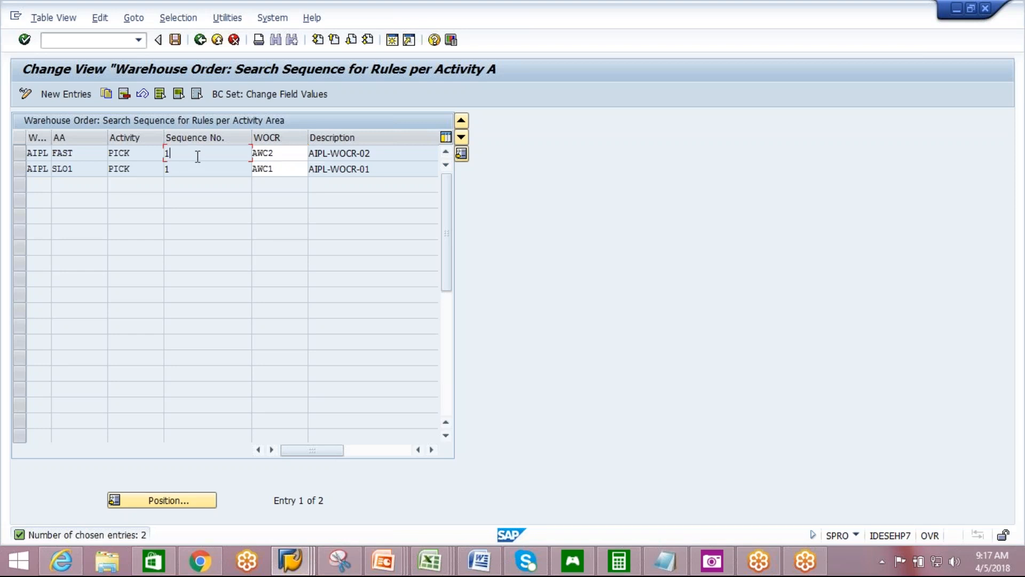
{"action": "left_click", "coordinate": [18, 153]}
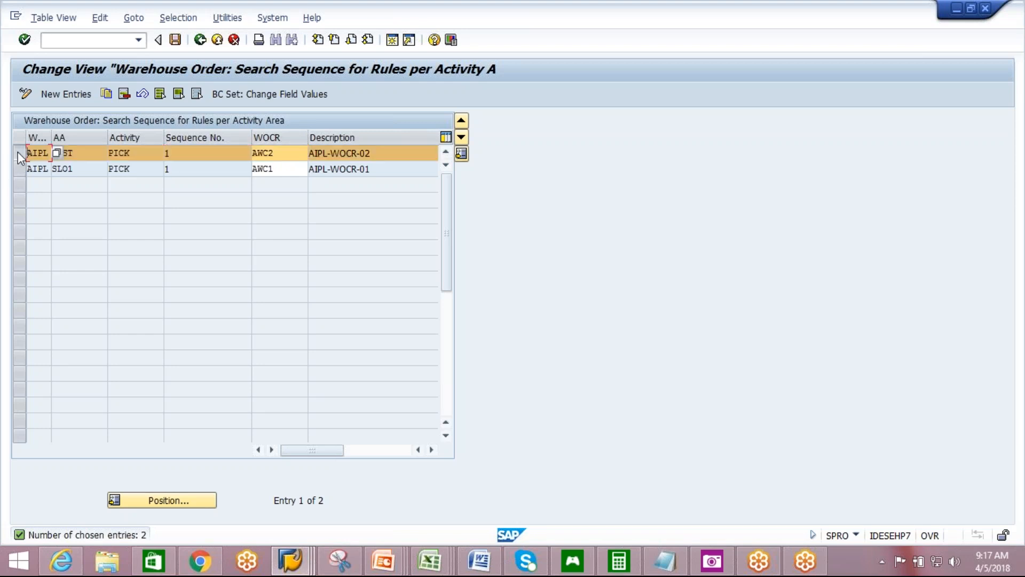
{"action": "left_click", "coordinate": [105, 93]}
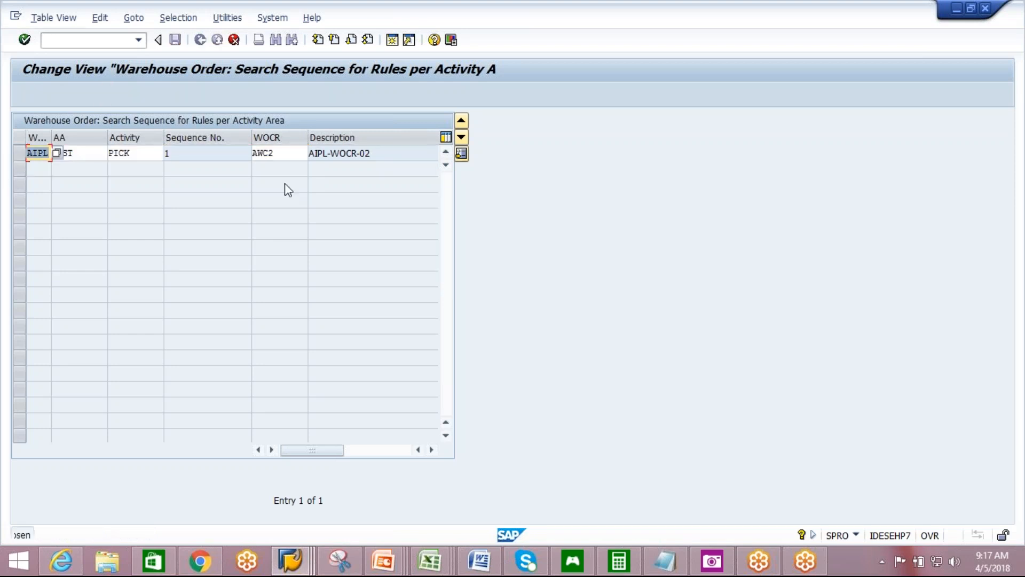
{"action": "left_click", "coordinate": [287, 154]}
{"action": "key", "text": "BackSpace"}
{"action": "type", "text": "1"}
{"action": "key", "text": "Return"}
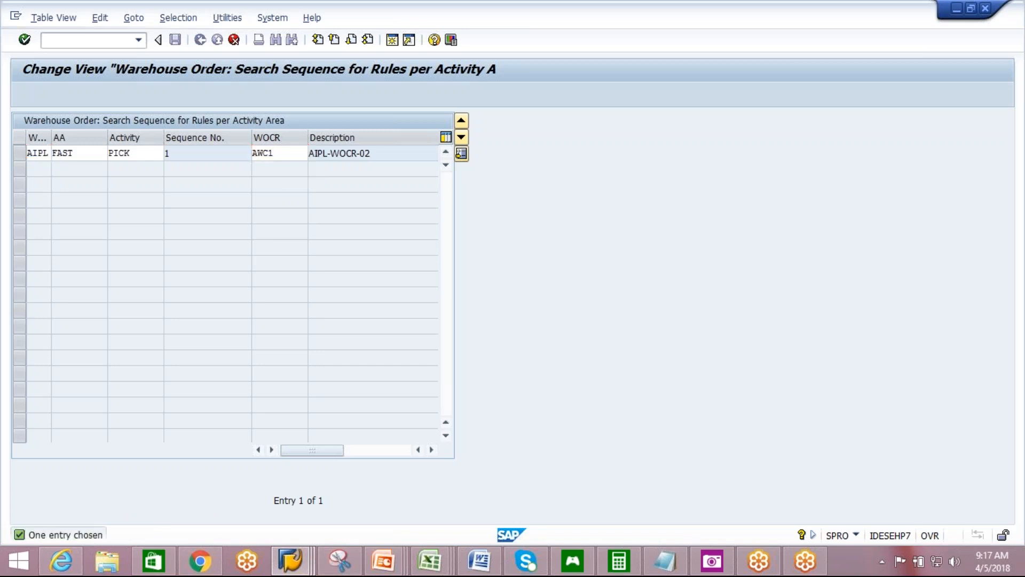
{"action": "left_click", "coordinate": [176, 41]}
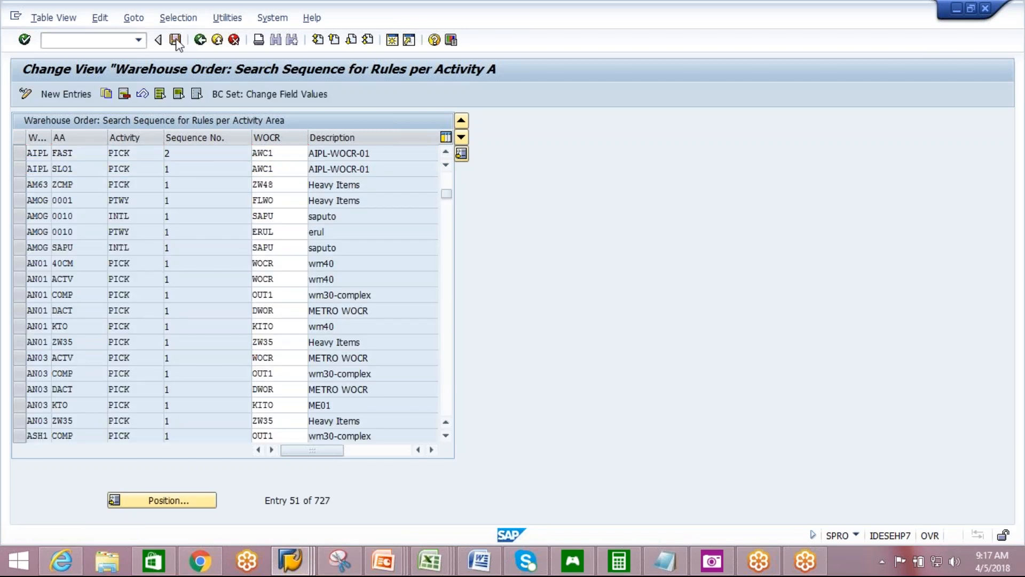
{"action": "left_click", "coordinate": [225, 248]}
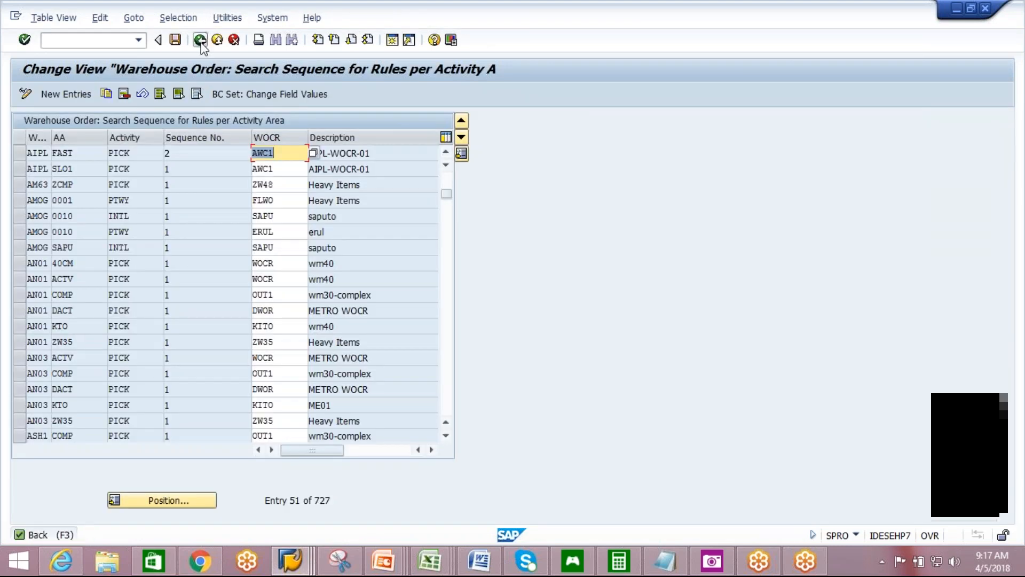
- Reopen the search sequence customizing, filter it by warehouse AIPL, and check the rule sequence for activity area FAST
{"action": "left_click", "coordinate": [201, 40]}
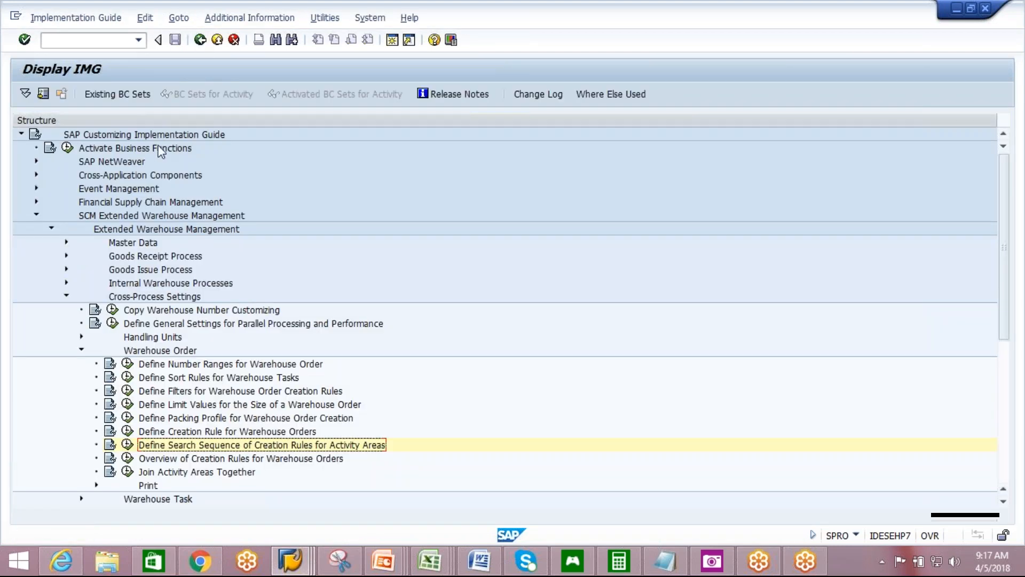
{"action": "left_click", "coordinate": [127, 444]}
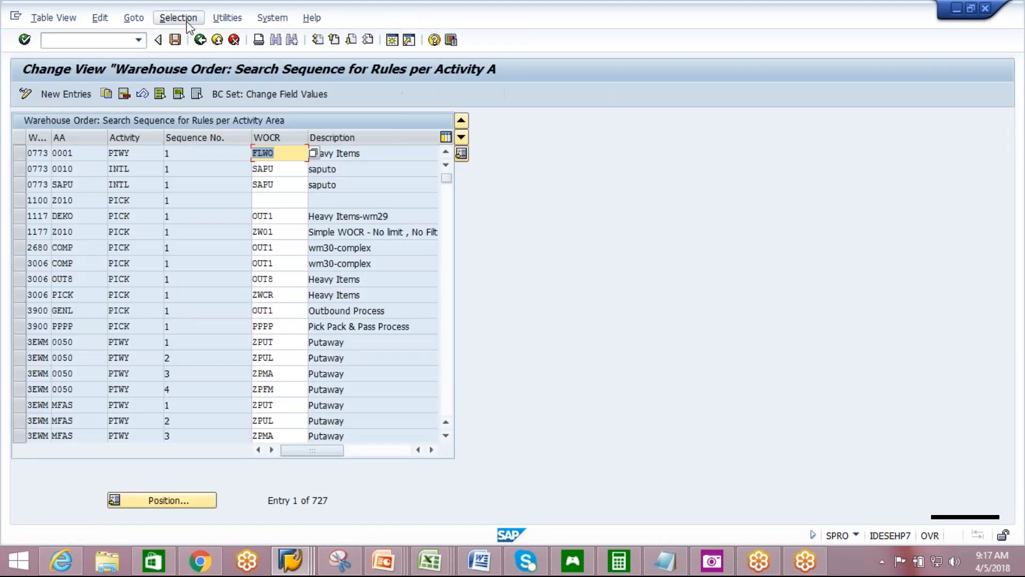
{"action": "left_click", "coordinate": [178, 18]}
{"action": "left_click", "coordinate": [178, 37]}
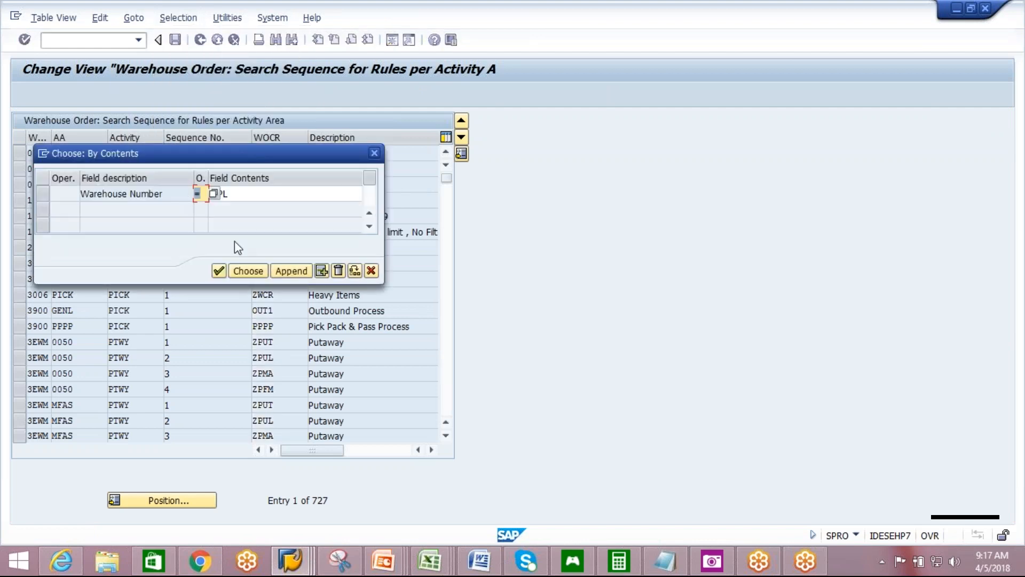
{"action": "left_click", "coordinate": [248, 271]}
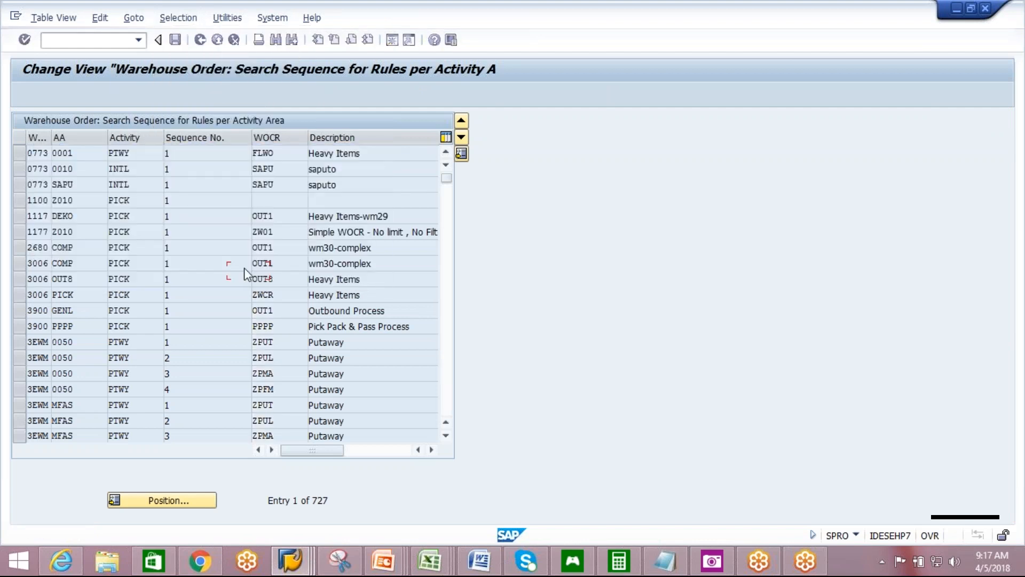
{"action": "left_click", "coordinate": [180, 167]}
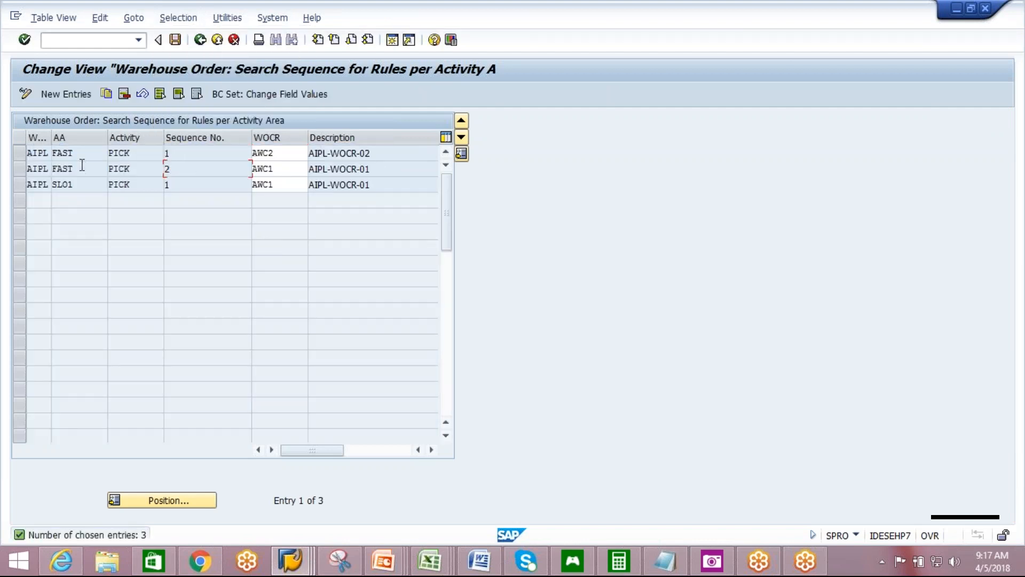
{"action": "left_click", "coordinate": [287, 151]}
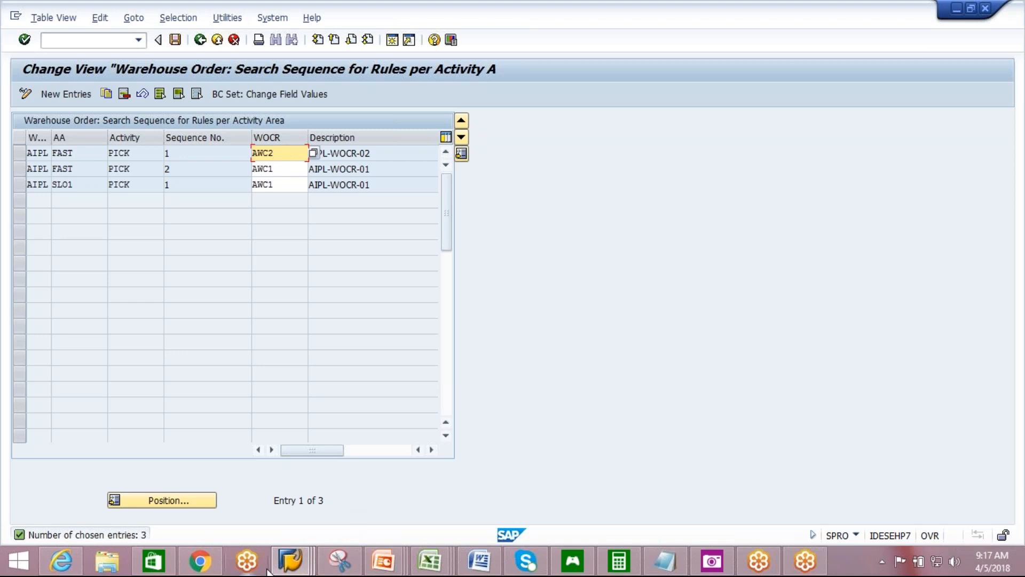
- Switch to the warehouse task session, return to the outbound delivery order, and reopen warehouse task creation for it
{"action": "left_click", "coordinate": [289, 569]}
{"action": "left_click", "coordinate": [260, 480]}
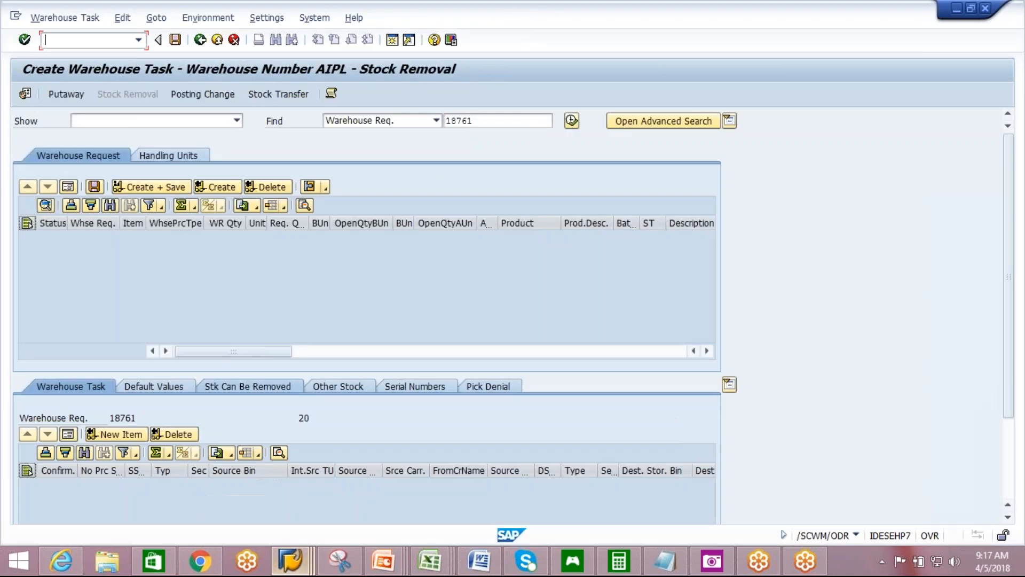
{"action": "left_click", "coordinate": [199, 40]}
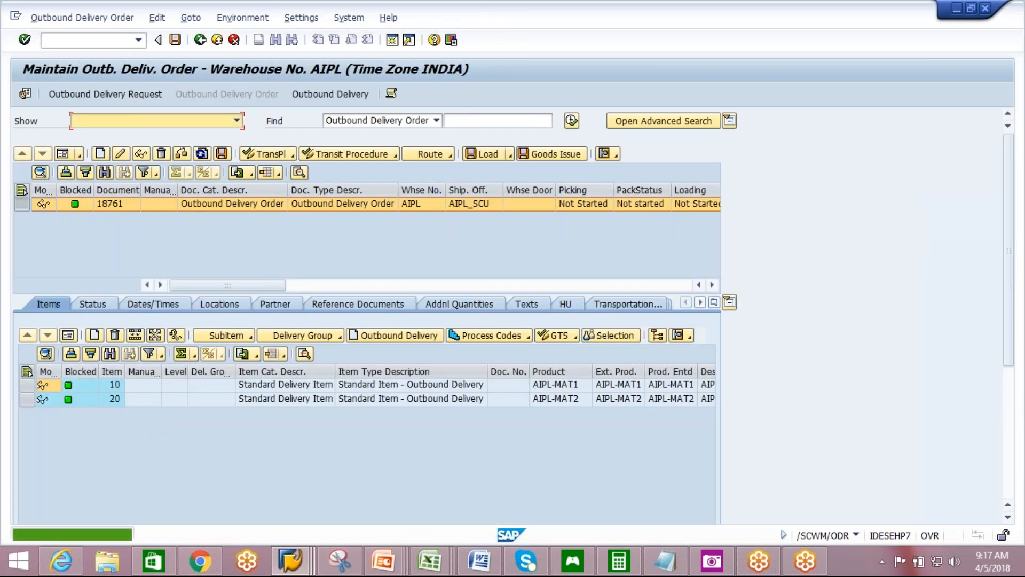
{"action": "left_click", "coordinate": [97, 19]}
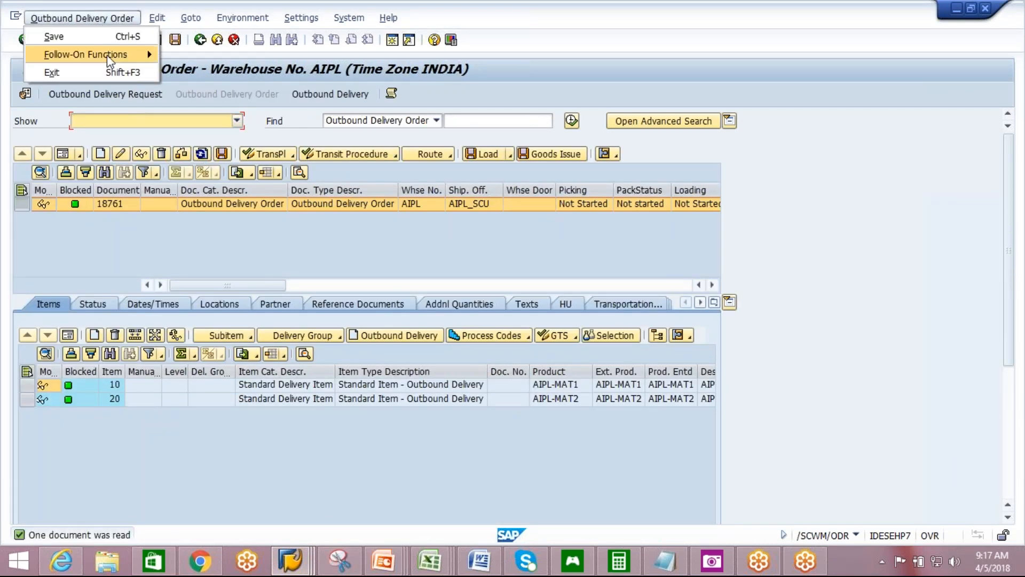
{"action": "mouse_move", "coordinate": [135, 55]}
{"action": "left_click", "coordinate": [190, 56]}
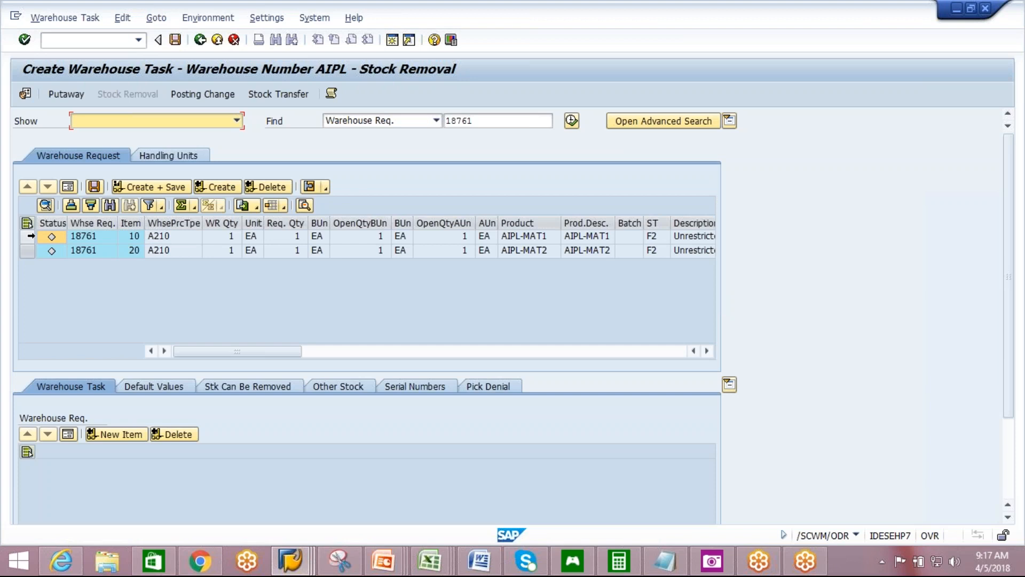
- Create and save the picking warehouse task for item 10, product AIPL-MAT1
{"action": "left_click", "coordinate": [26, 236]}
{"action": "left_click", "coordinate": [220, 186]}
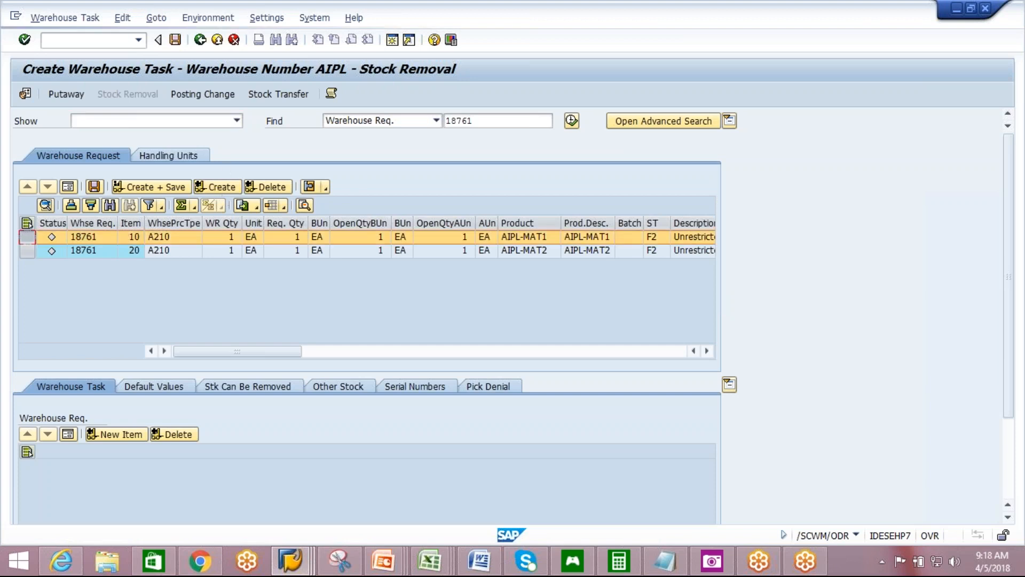
{"action": "left_click", "coordinate": [161, 185]}
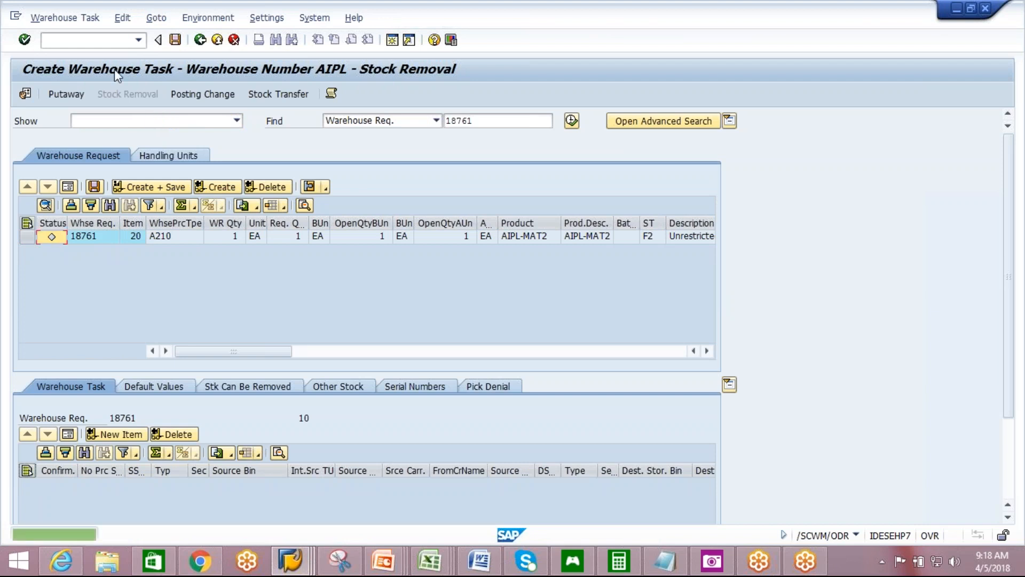
- Open warehouse task confirmation for the new AIPL-MAT1 warehouse order and check its activity area and creation rule (WOCR)
{"action": "left_click", "coordinate": [65, 17]}
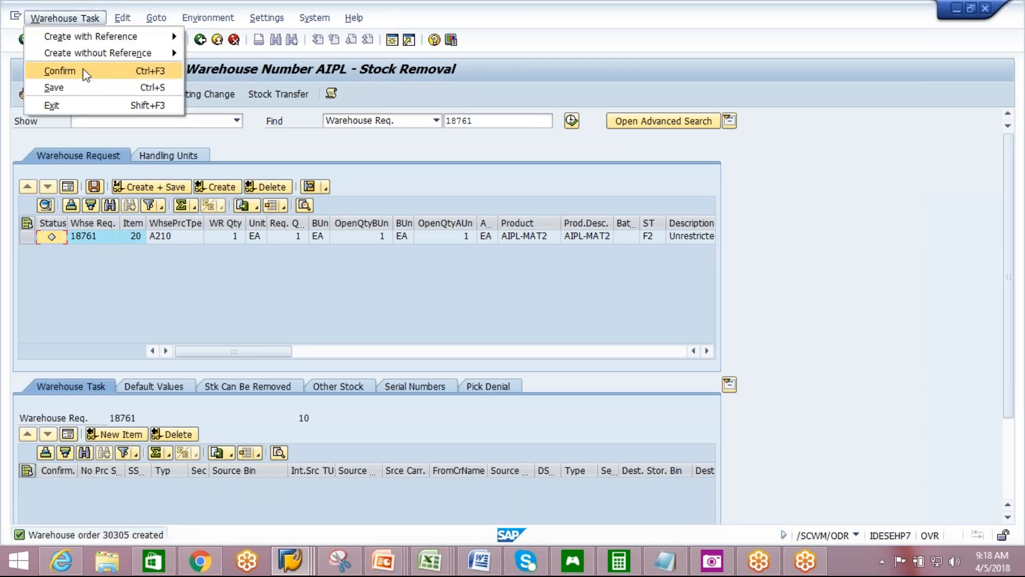
{"action": "left_click", "coordinate": [83, 71]}
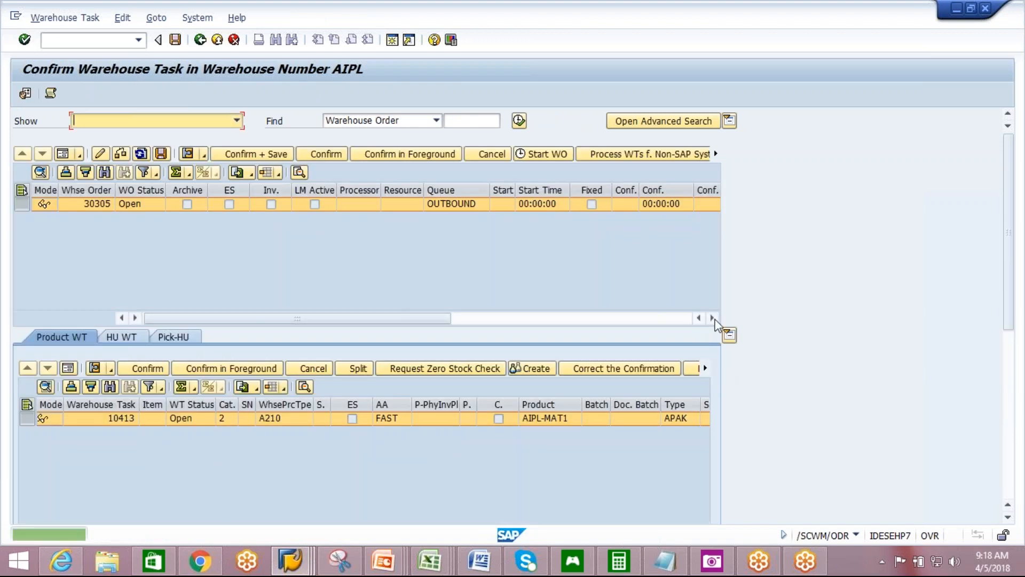
{"action": "left_click", "coordinate": [712, 317]}
{"action": "left_click", "coordinate": [713, 318]}
{"action": "left_click", "coordinate": [713, 318]}
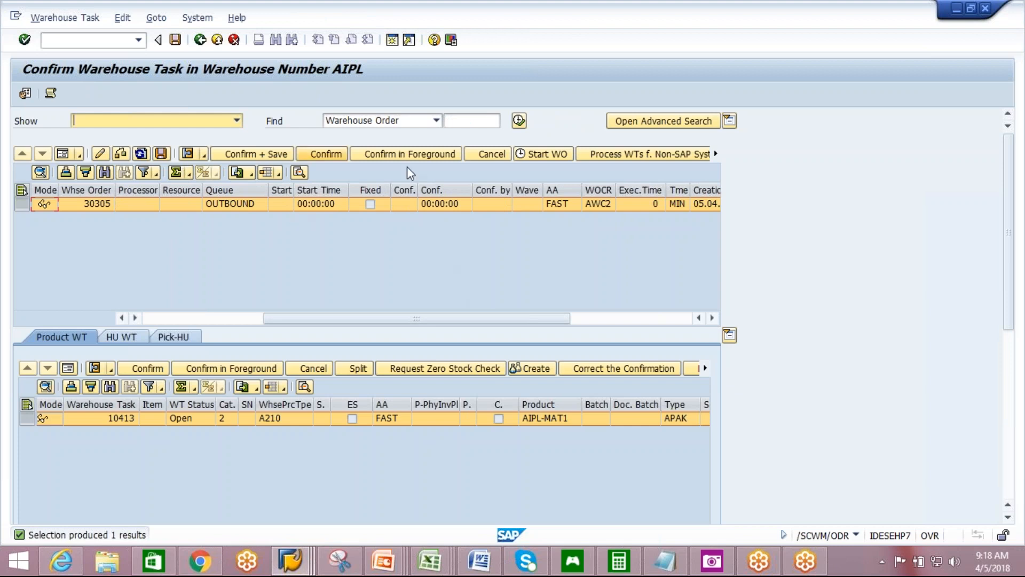
- Cancel the AIPL-MAT1 warehouse order's task and save the cancellation
{"action": "left_click", "coordinate": [499, 159]}
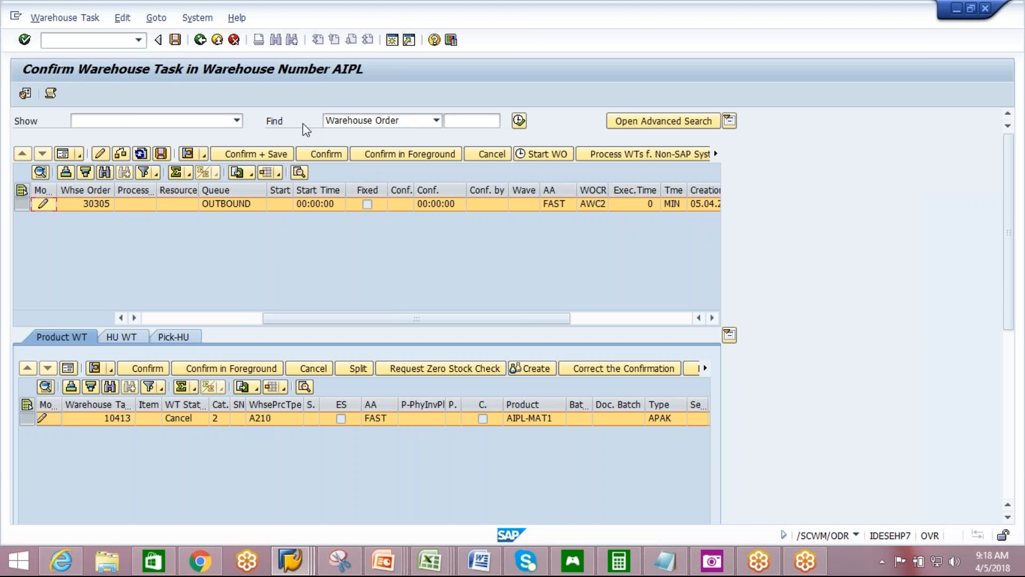
{"action": "left_click", "coordinate": [160, 154]}
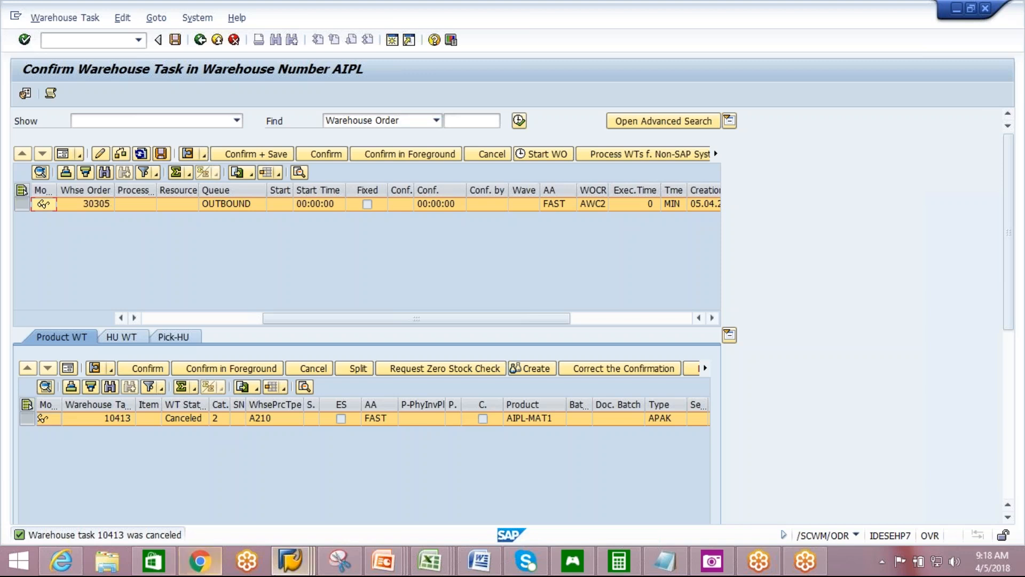
- Switch to the outbound delivery session and display the most recently saved delivery
{"action": "mouse_move", "coordinate": [287, 566]}
{"action": "left_click", "coordinate": [460, 515]}
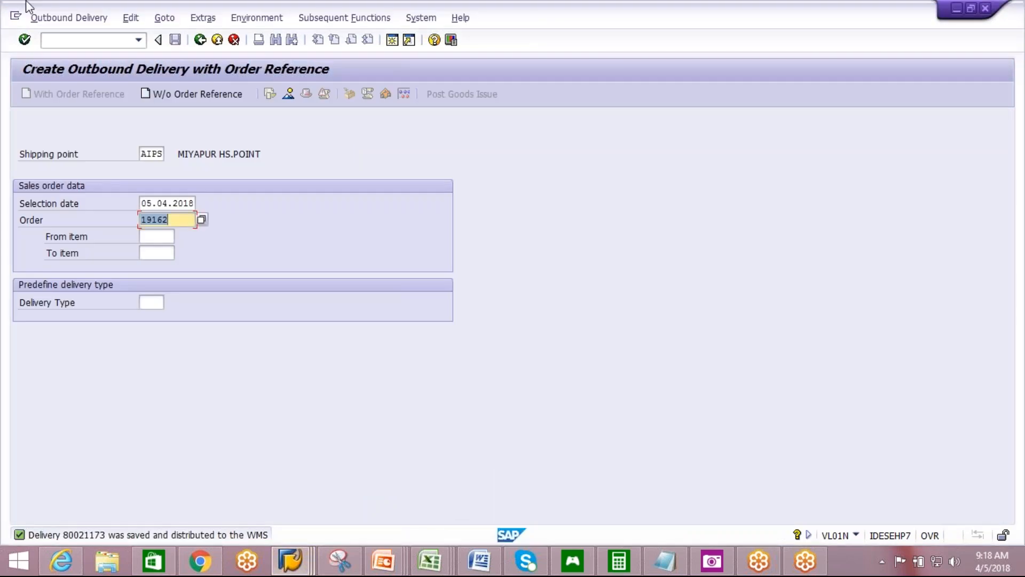
{"action": "left_click", "coordinate": [60, 19]}
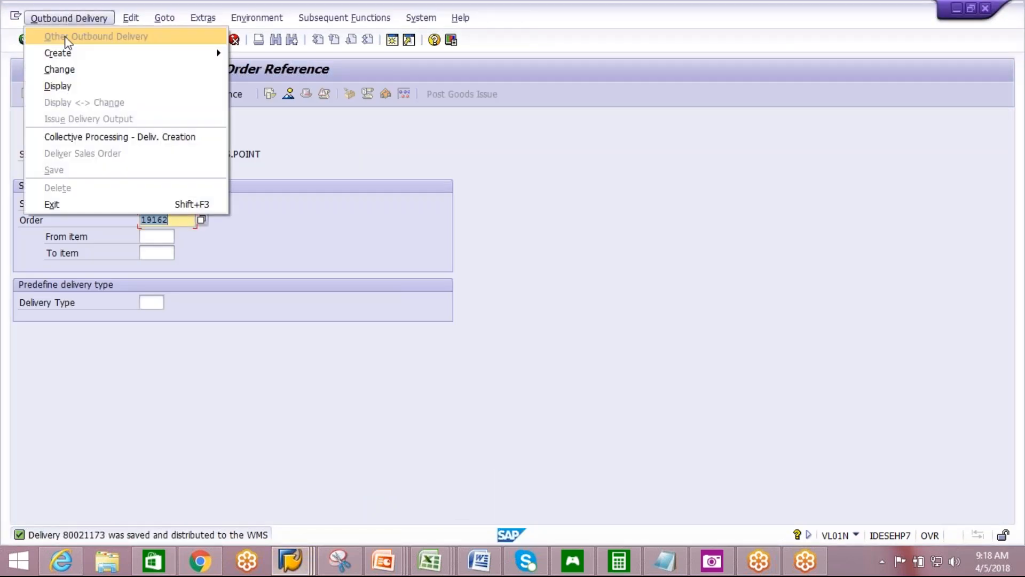
{"action": "left_click", "coordinate": [65, 84]}
{"action": "key", "text": "Return"}
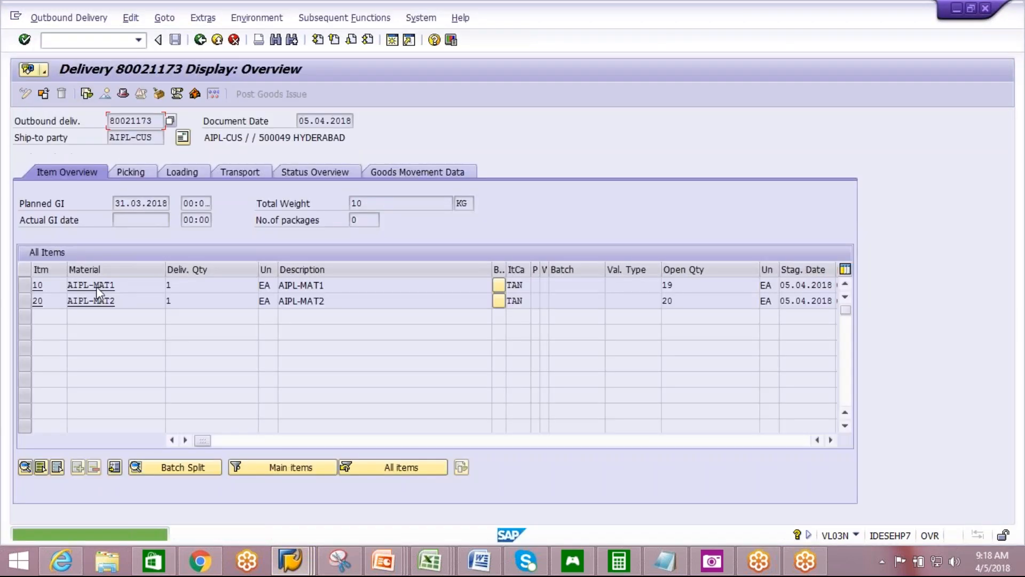
- Select delivery item 10, AIPL-MAT1, and check its gross weight in the picking data
{"action": "left_click", "coordinate": [19, 286]}
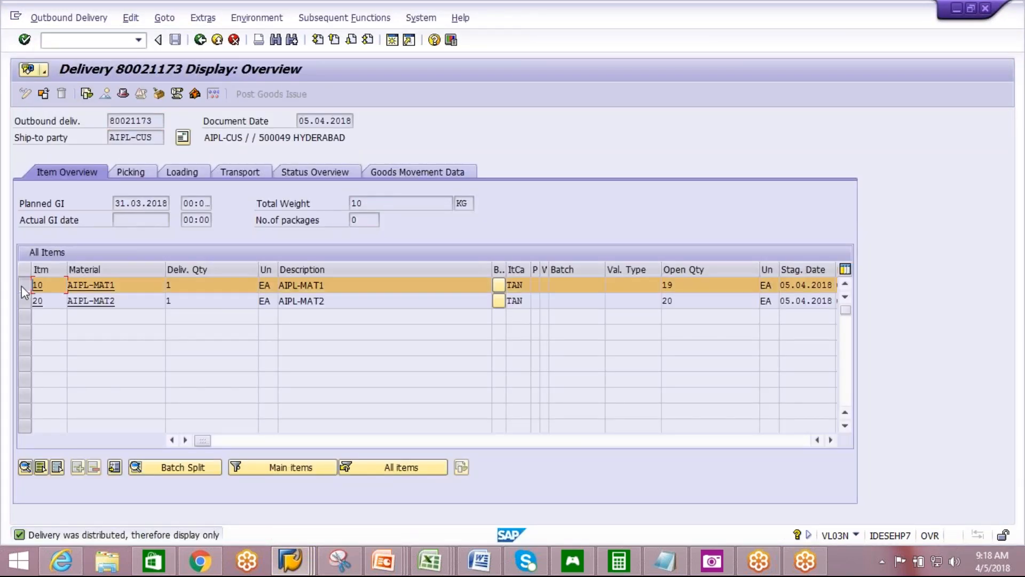
{"action": "left_click", "coordinate": [130, 178]}
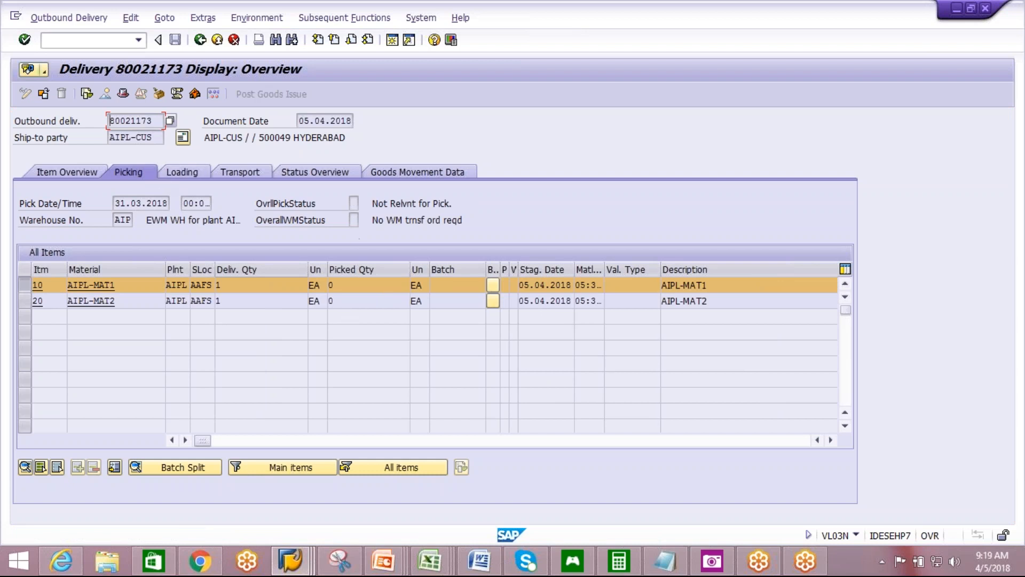
{"action": "left_click", "coordinate": [832, 440]}
{"action": "left_click", "coordinate": [832, 440]}
{"action": "left_click", "coordinate": [832, 440]}
{"action": "left_click", "coordinate": [832, 441]}
{"action": "left_click", "coordinate": [832, 440]}
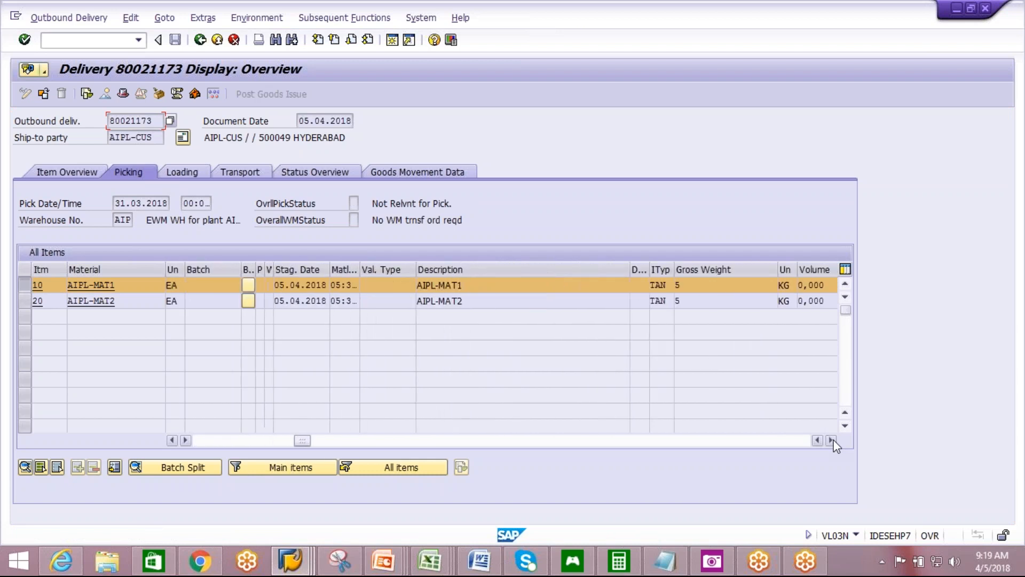
{"action": "left_click", "coordinate": [832, 440]}
{"action": "left_click", "coordinate": [707, 289]}
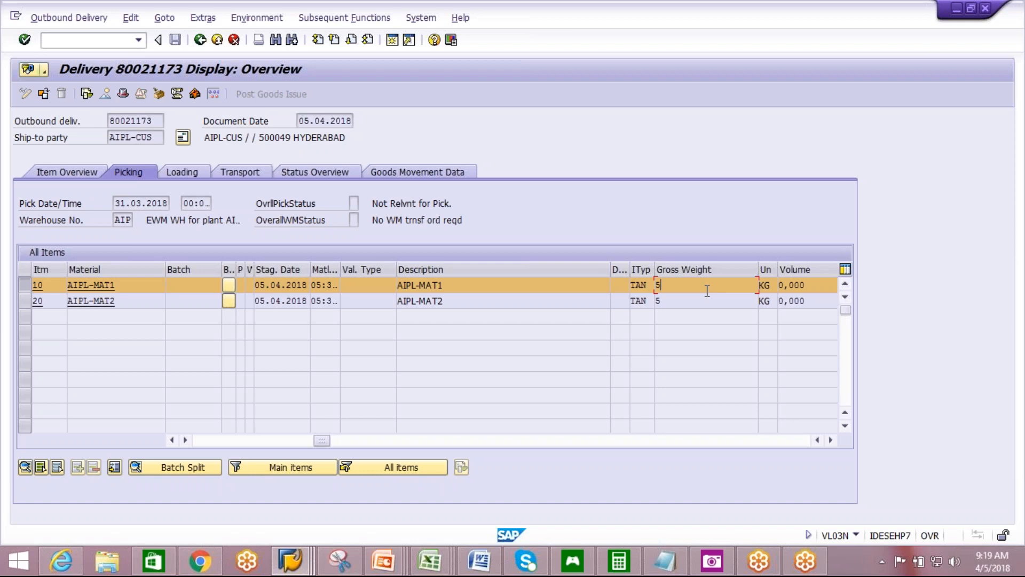
- Switch to the customizing session, leave the search sequence view, and open Define Filters for Warehouse Order Creation Rules
{"action": "left_click", "coordinate": [290, 561]}
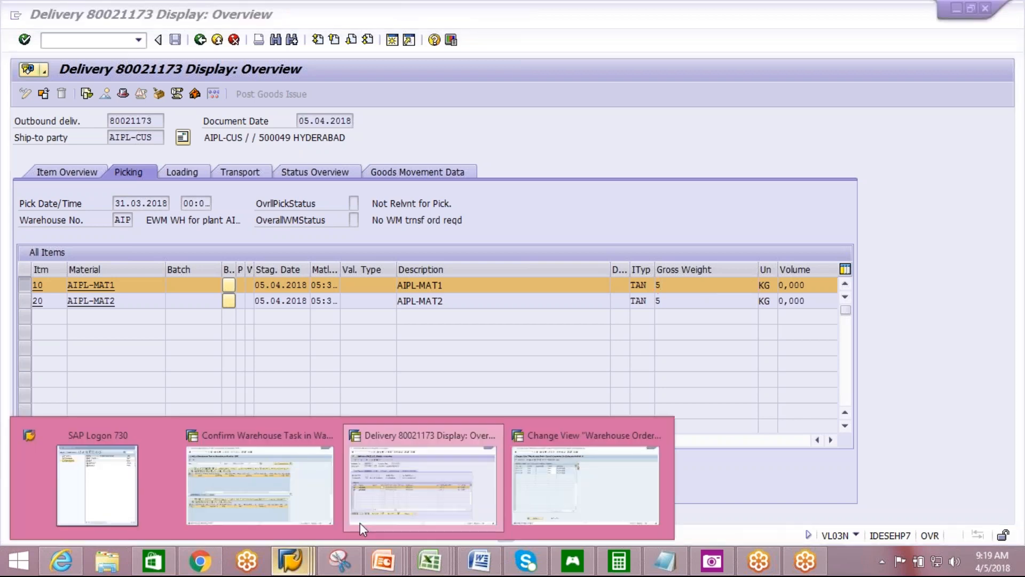
{"action": "left_click", "coordinate": [543, 492]}
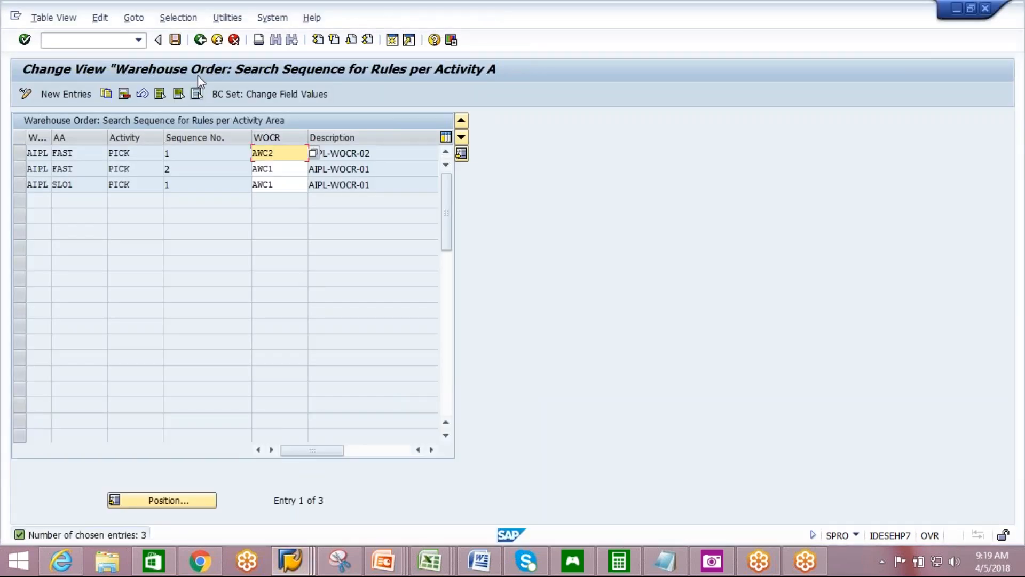
{"action": "left_click", "coordinate": [208, 46]}
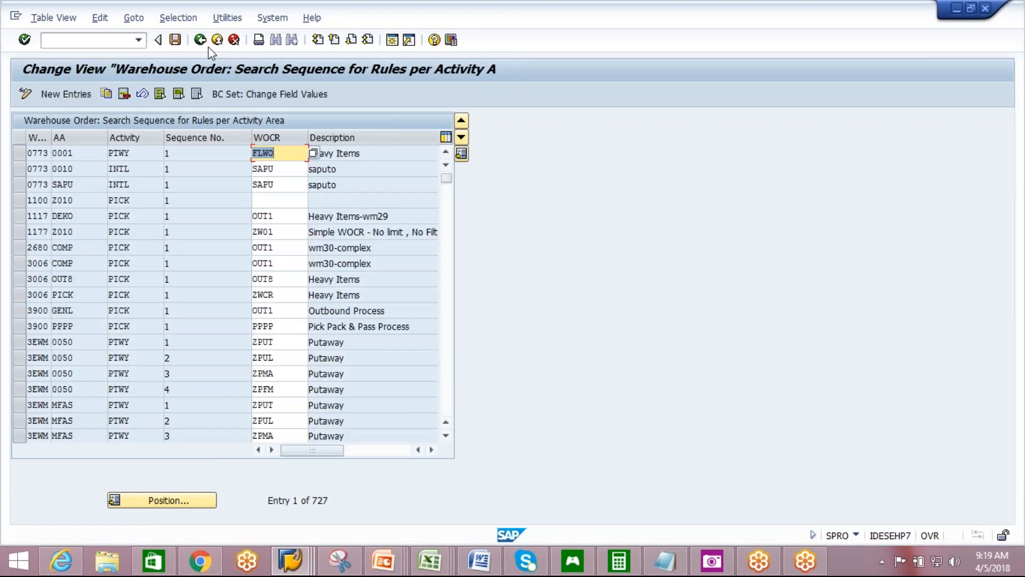
{"action": "left_click", "coordinate": [201, 46]}
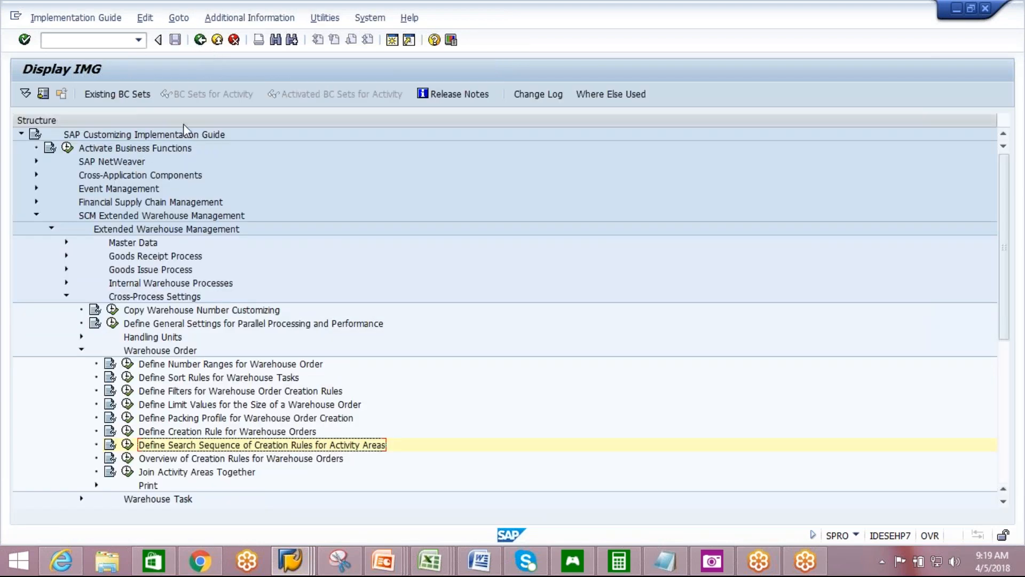
{"action": "left_click", "coordinate": [204, 391]}
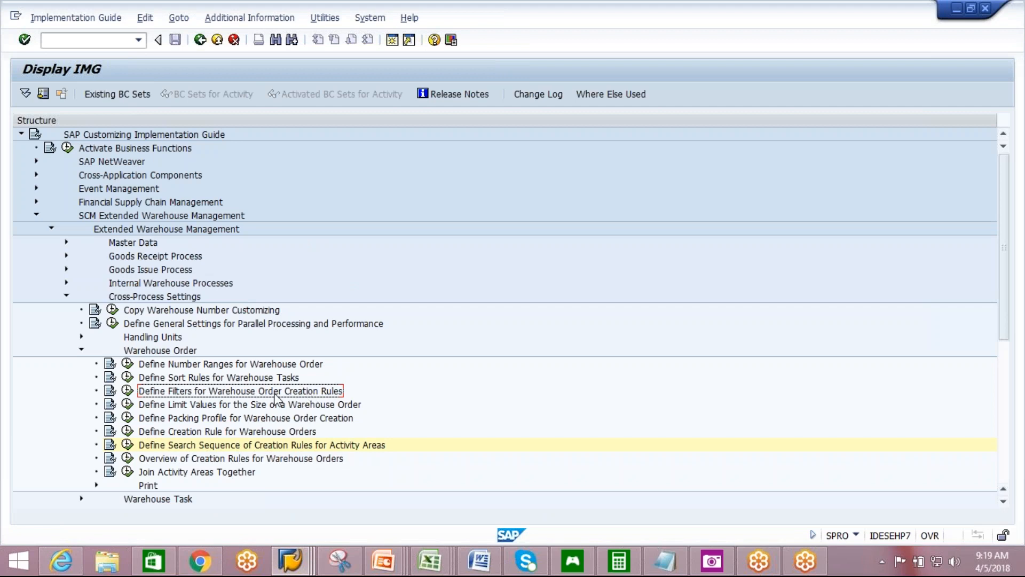
{"action": "left_click", "coordinate": [127, 391]}
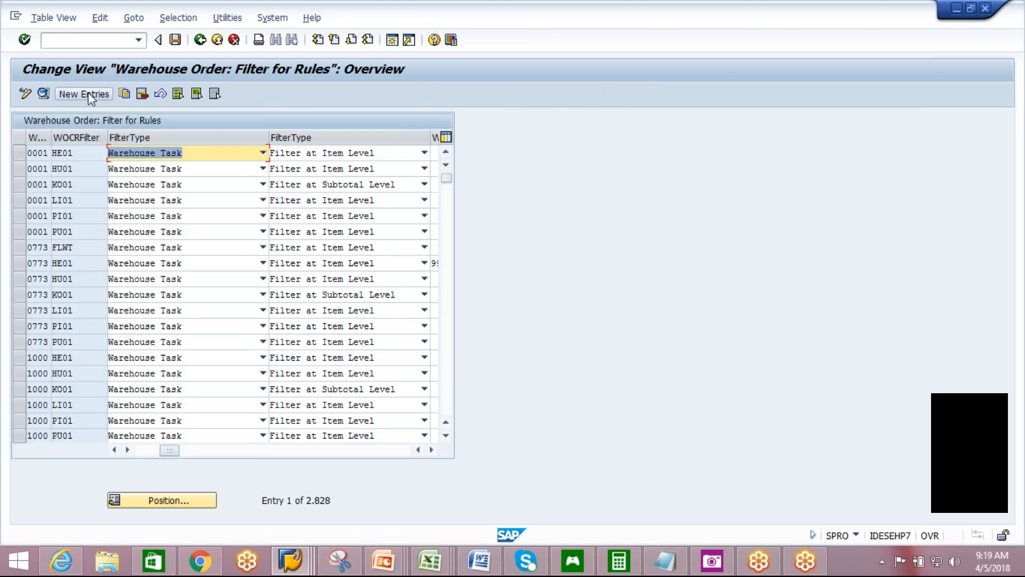
- Restrict the list of warehouse order rule filters to entries with warehouse number AIPL
{"action": "left_click", "coordinate": [179, 17]}
{"action": "left_click", "coordinate": [199, 34]}
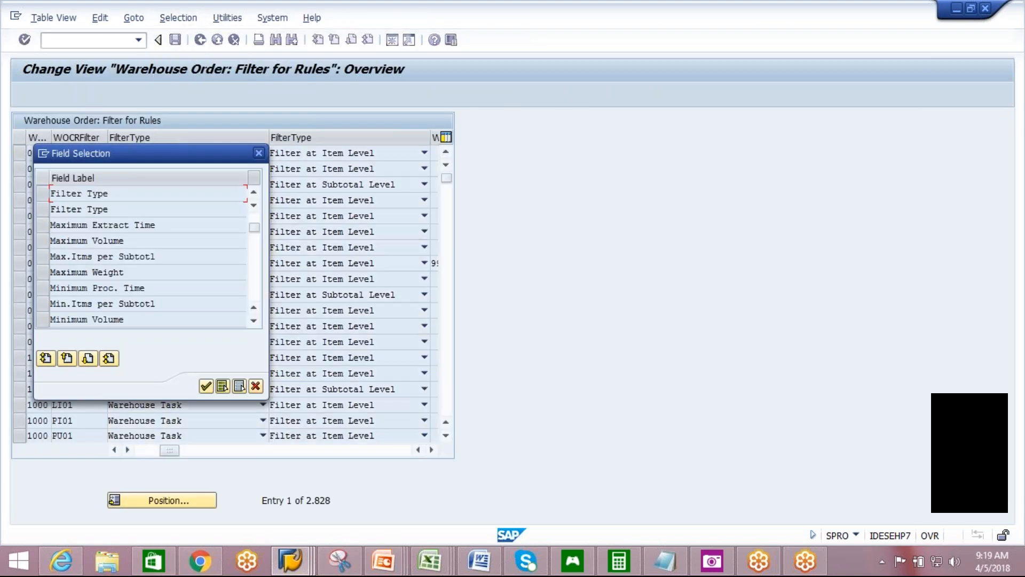
{"action": "left_click", "coordinate": [259, 289]}
{"action": "left_click", "coordinate": [258, 290]}
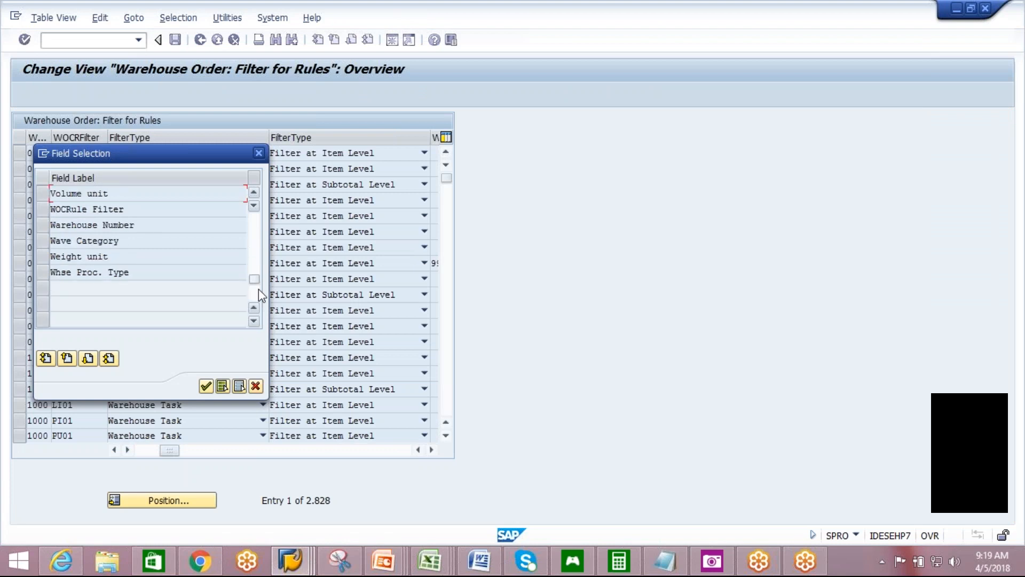
{"action": "left_click", "coordinate": [46, 229]}
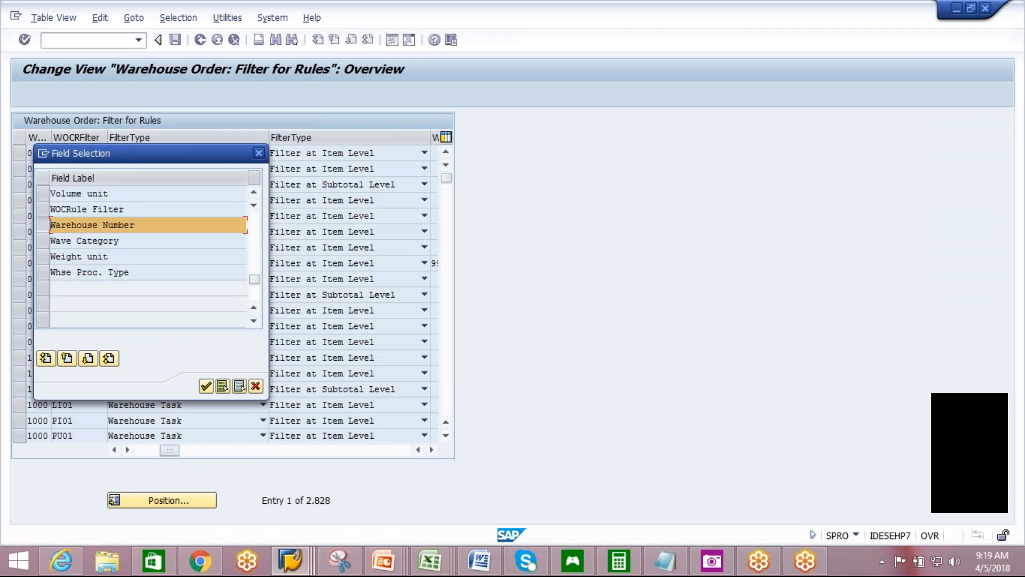
{"action": "left_click", "coordinate": [205, 386]}
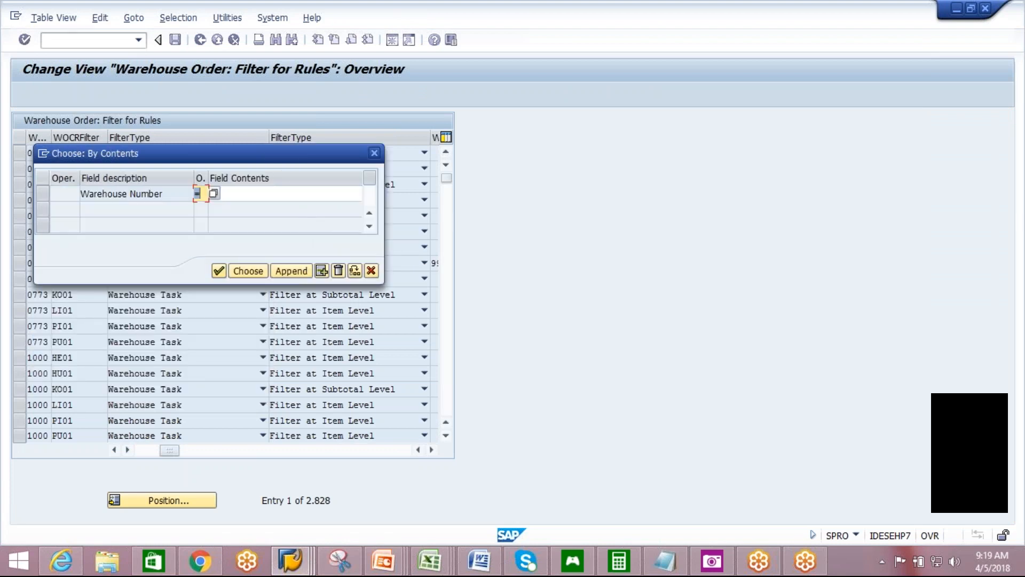
{"action": "left_click", "coordinate": [288, 193]}
{"action": "left_click", "coordinate": [297, 204]}
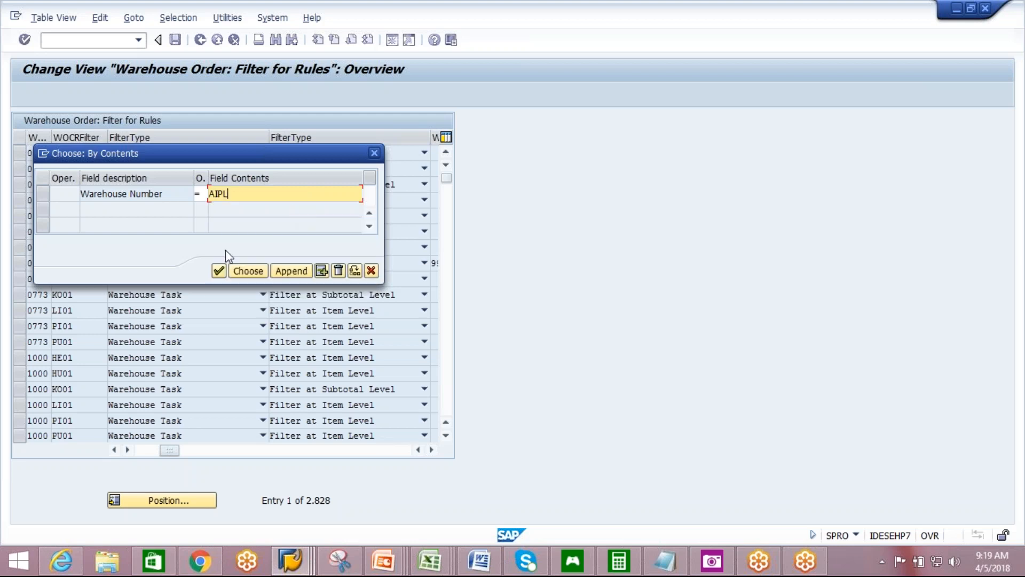
{"action": "left_click", "coordinate": [219, 271]}
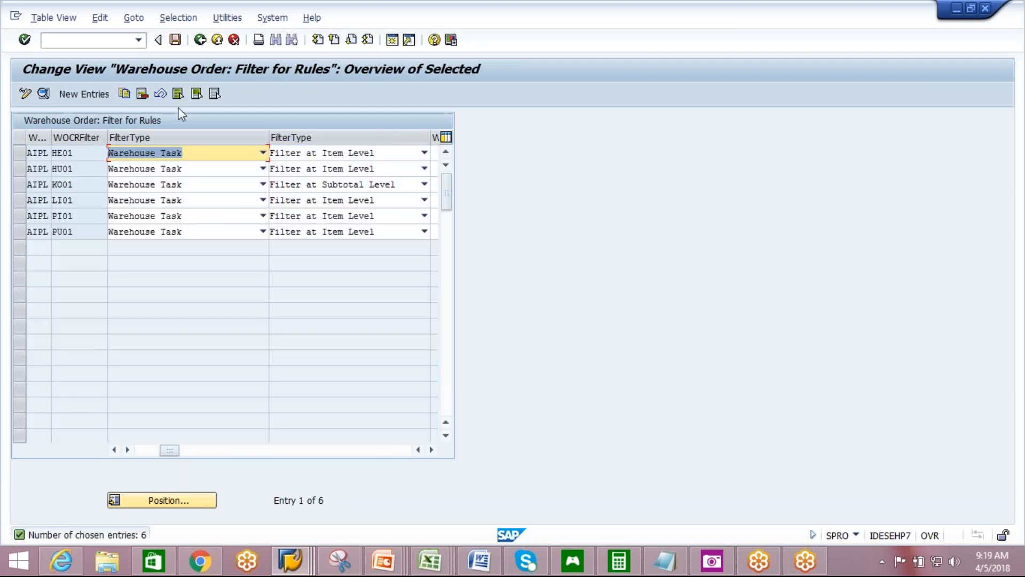
- Delete all rule filters of warehouse AIPL and save the deletion in the proposed customizing request
{"action": "left_click", "coordinate": [178, 94]}
{"action": "left_click", "coordinate": [143, 93]}
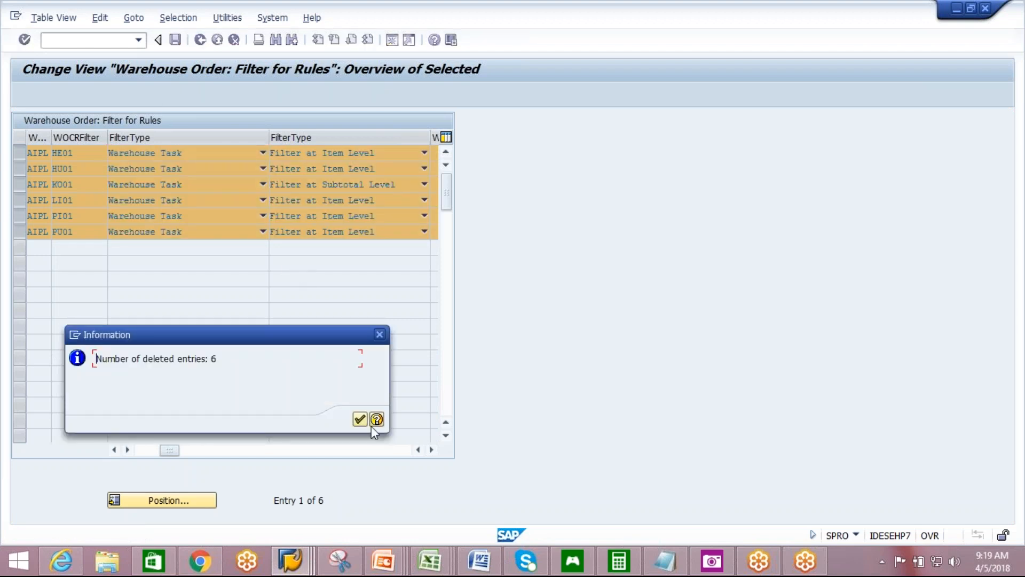
{"action": "left_click", "coordinate": [362, 422]}
{"action": "left_click", "coordinate": [175, 40]}
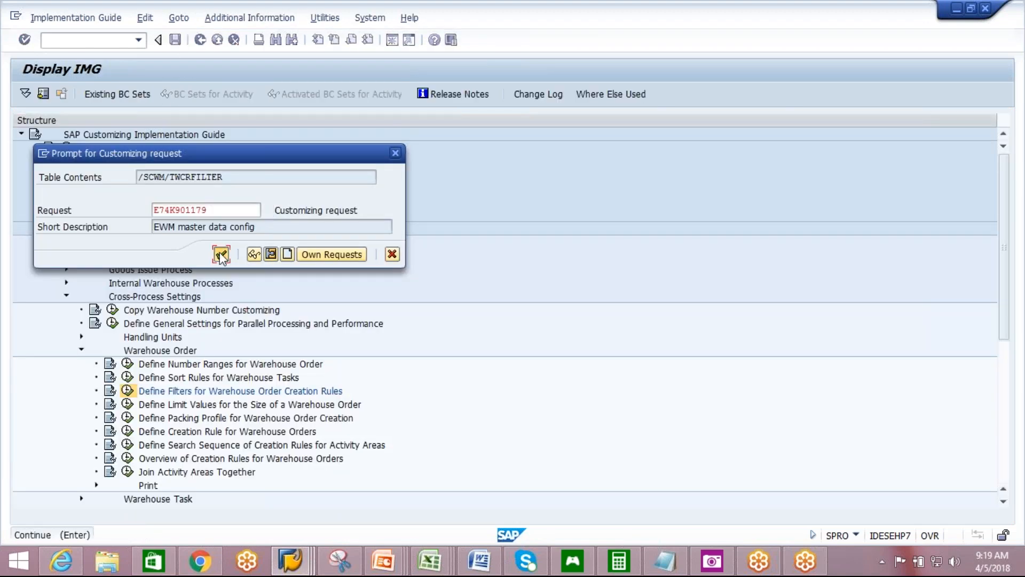
{"action": "left_click", "coordinate": [221, 255]}
- Add a new rule filter entry for warehouse AIPL with WOCRule Filter FIL1 and description FILTER-01
{"action": "left_click", "coordinate": [86, 96]}
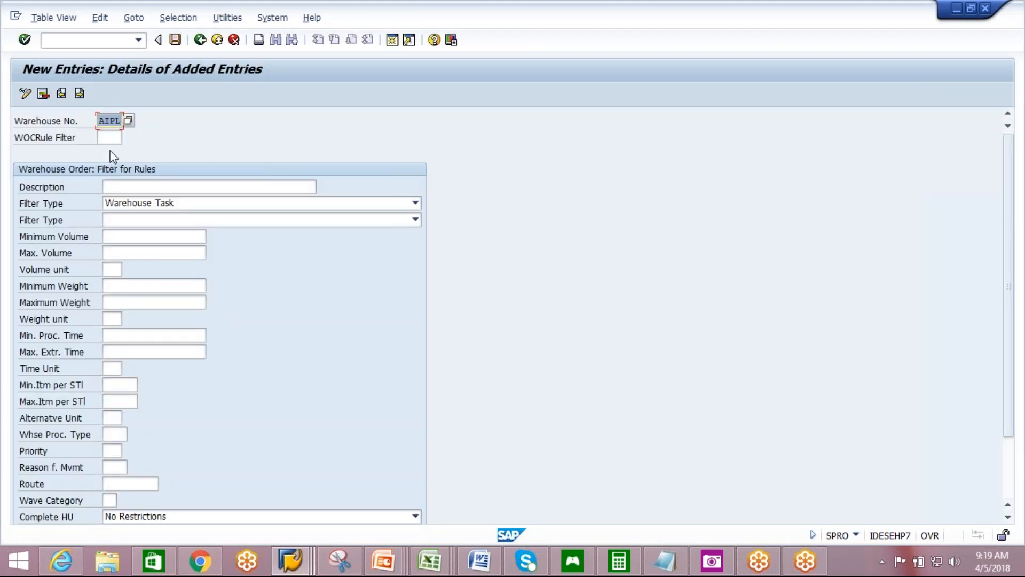
{"action": "left_click", "coordinate": [114, 138]}
{"action": "type", "text": "F"}
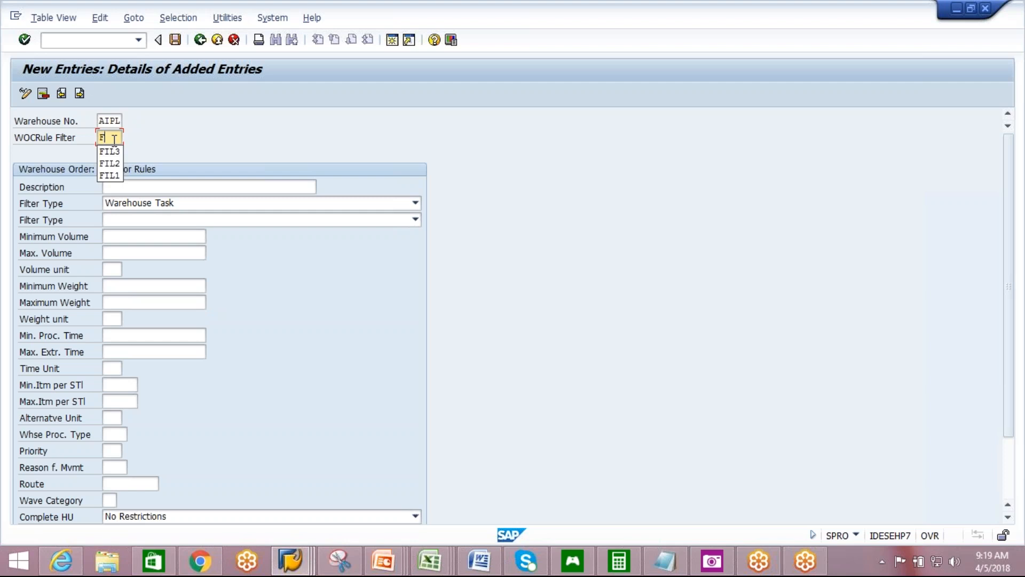
{"action": "type", "text": "IL1"}
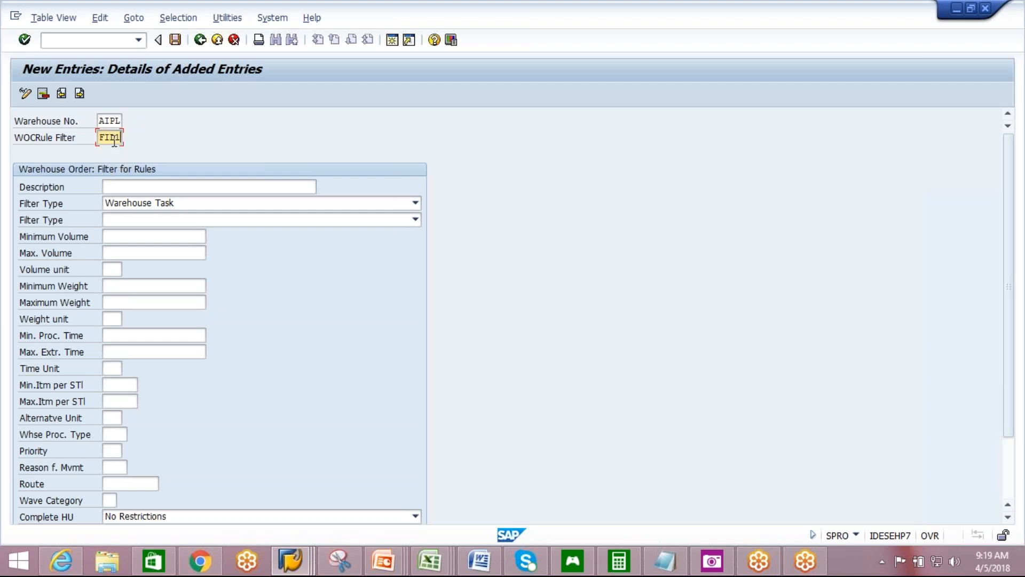
{"action": "left_click", "coordinate": [179, 186]}
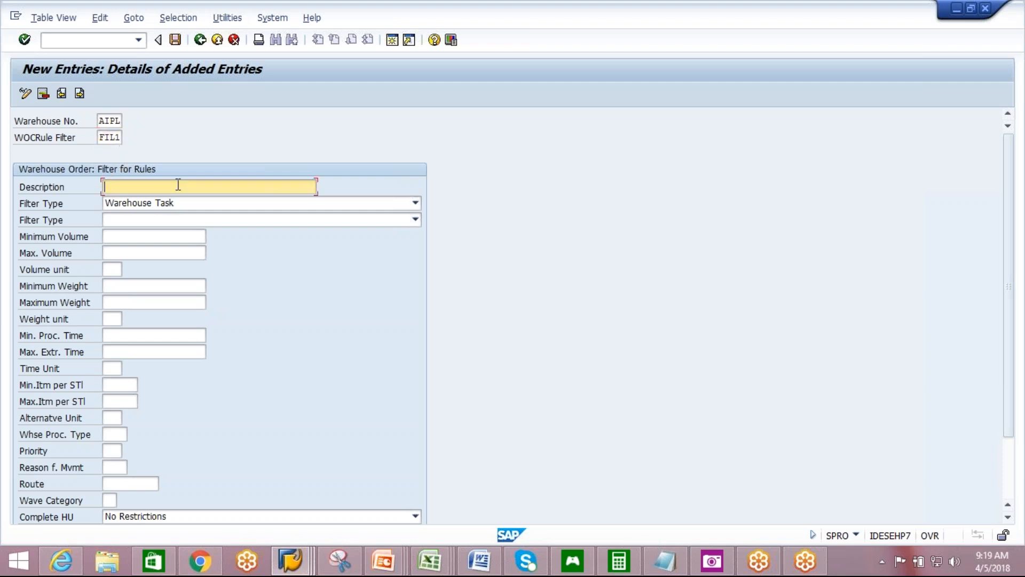
{"action": "type", "text": "FILTER-01"}
- Set the maximum weight of filter FIL1 to 4 KG, save the entry, and return to the filter overview
{"action": "left_click", "coordinate": [120, 302]}
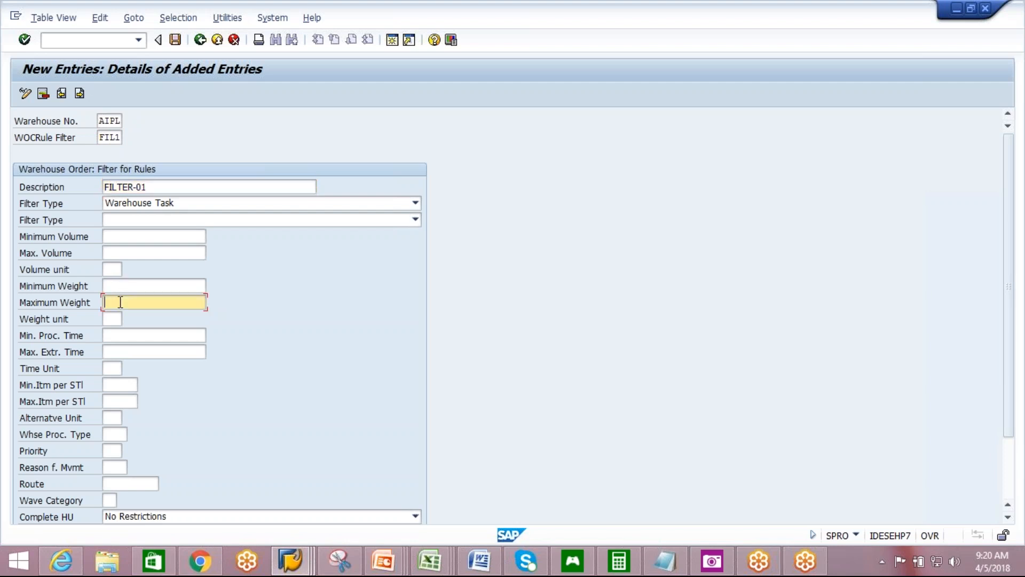
{"action": "type", "text": "4"}
{"action": "key", "text": "Return"}
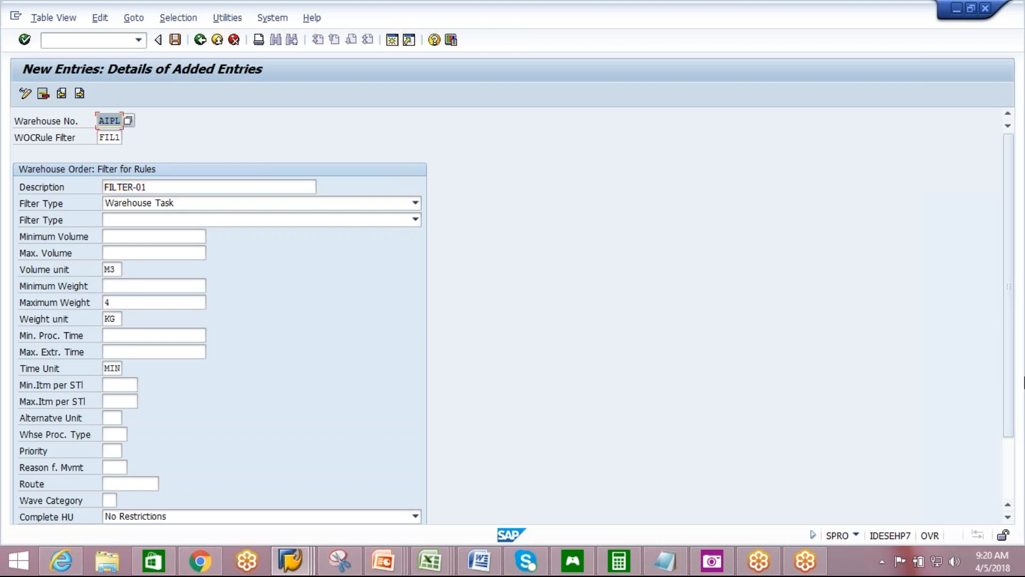
{"action": "scroll", "coordinate": [1005, 328], "scroll_direction": "down", "scroll_amount": 1}
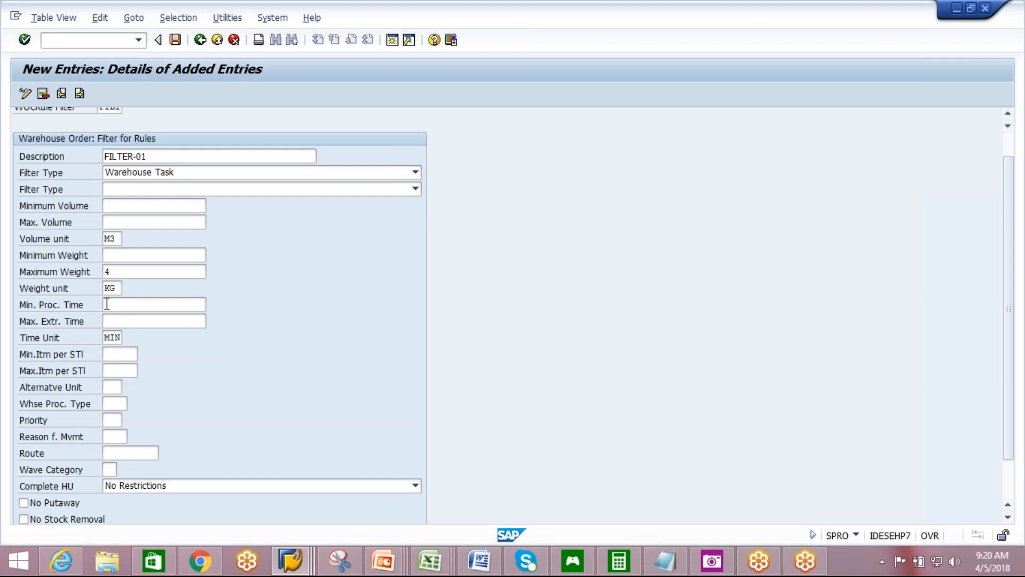
{"action": "left_click", "coordinate": [114, 406]}
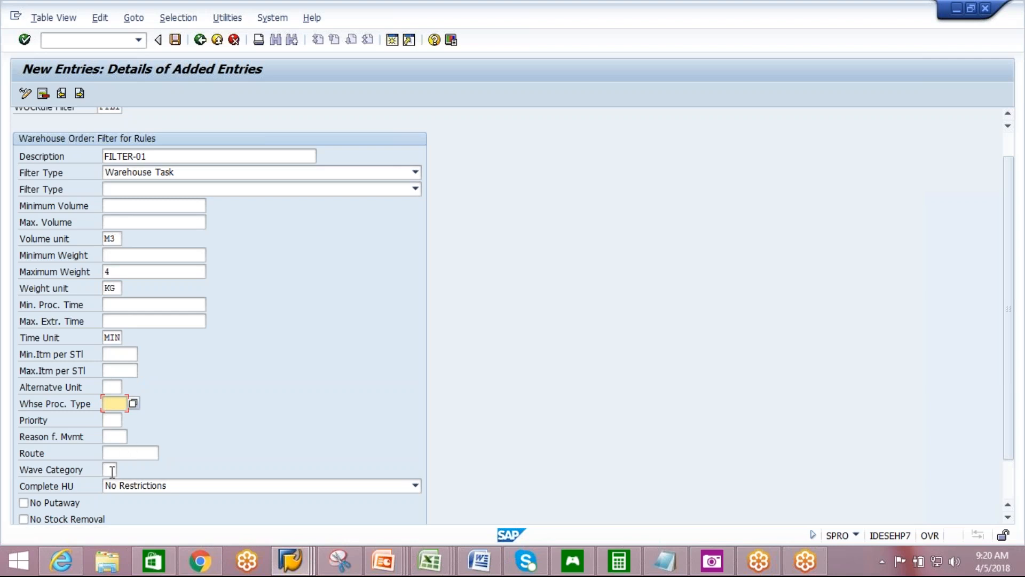
{"action": "left_click", "coordinate": [121, 268]}
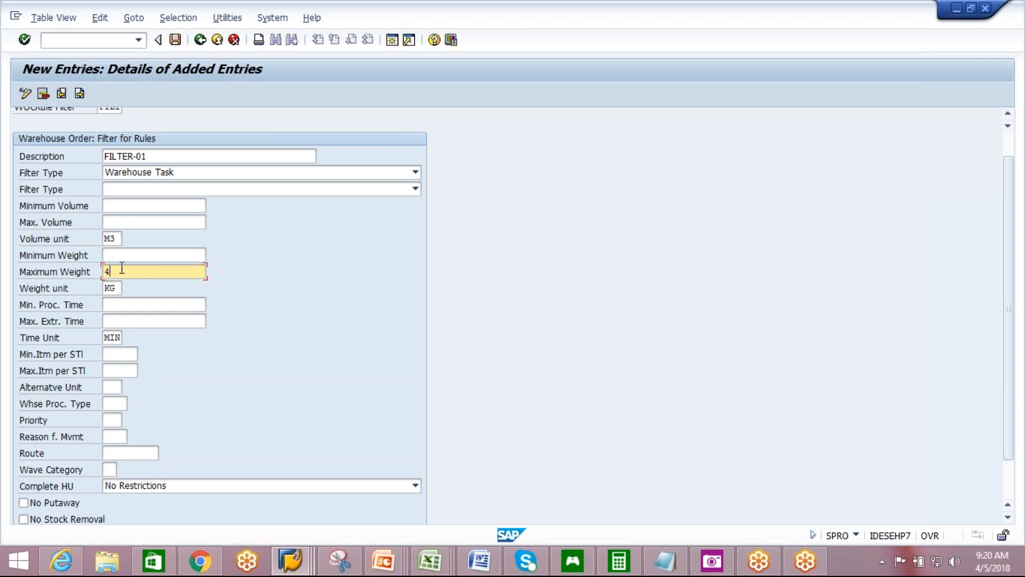
{"action": "left_click", "coordinate": [175, 41]}
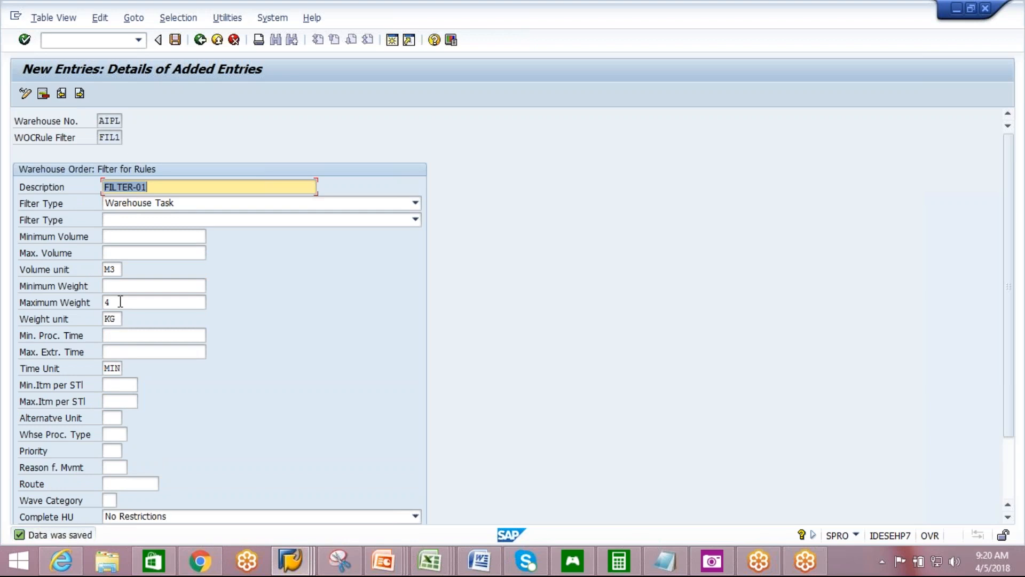
{"action": "left_click", "coordinate": [200, 40]}
{"action": "left_click", "coordinate": [19, 152]}
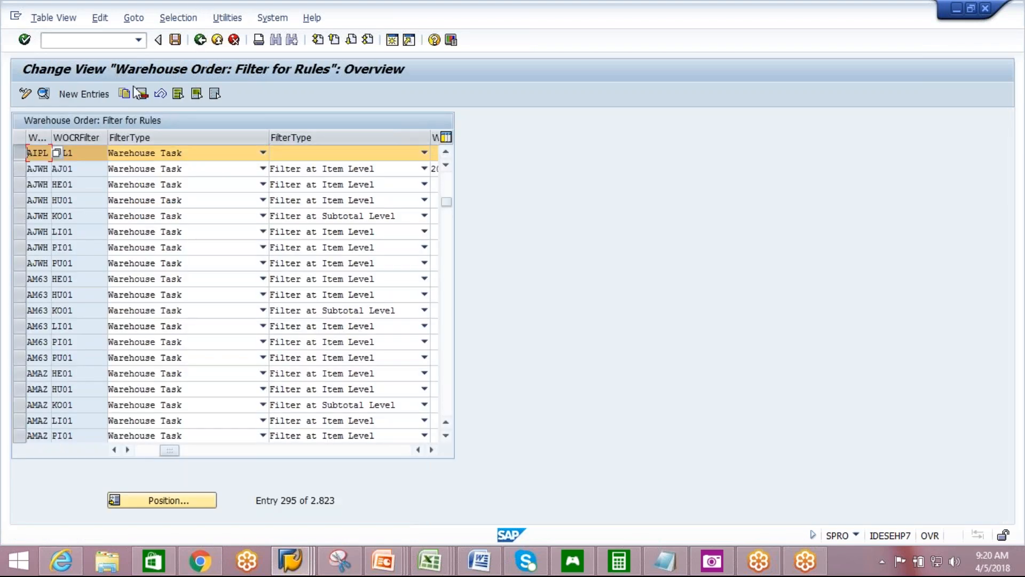
{"action": "left_click", "coordinate": [126, 93]}
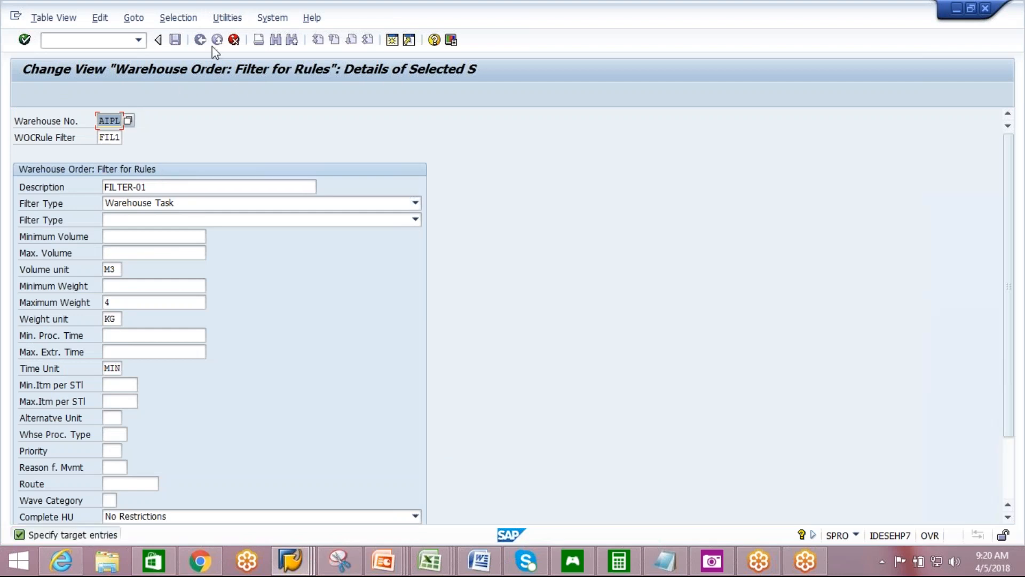
{"action": "left_click", "coordinate": [233, 41]}
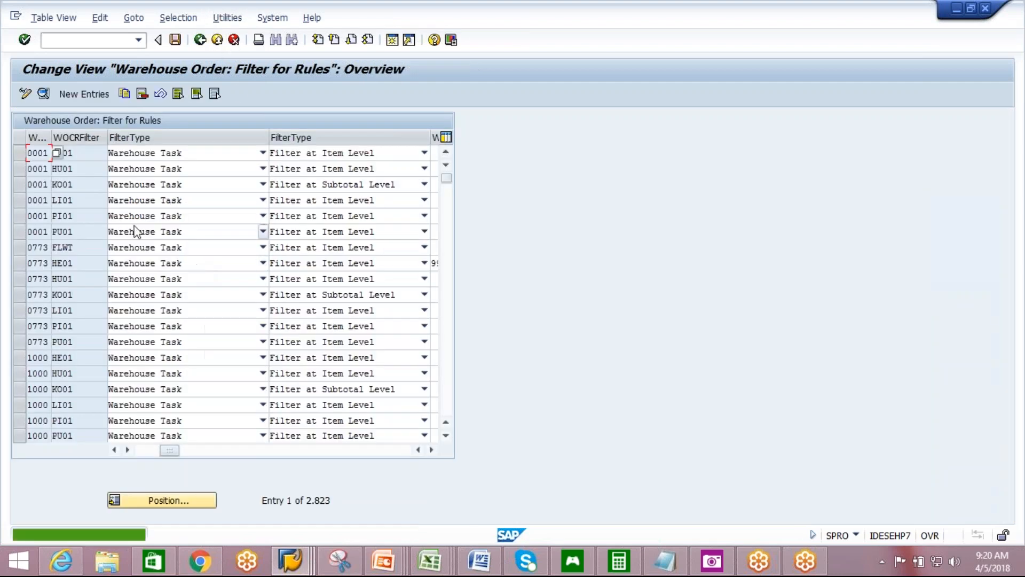
- Restrict the rule filter overview to warehouse number AIPL to open the details of filter FIL1
{"action": "left_click", "coordinate": [182, 17]}
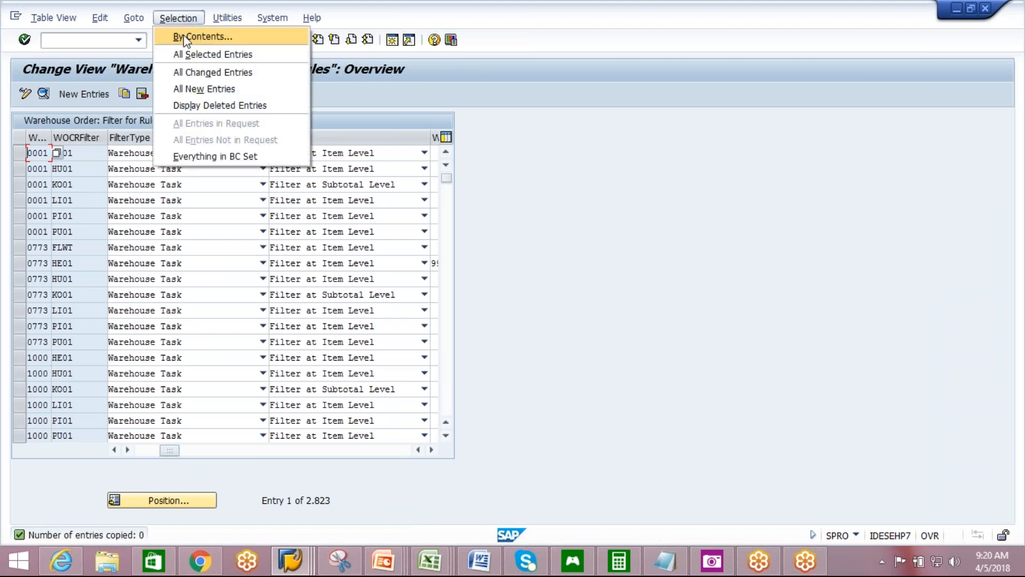
{"action": "left_click", "coordinate": [181, 55]}
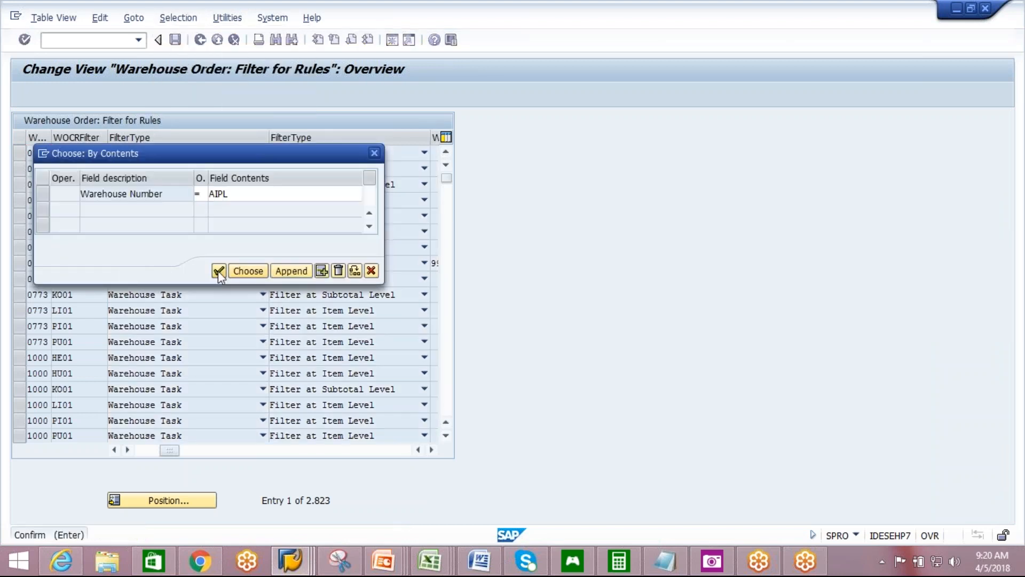
{"action": "left_click", "coordinate": [240, 274]}
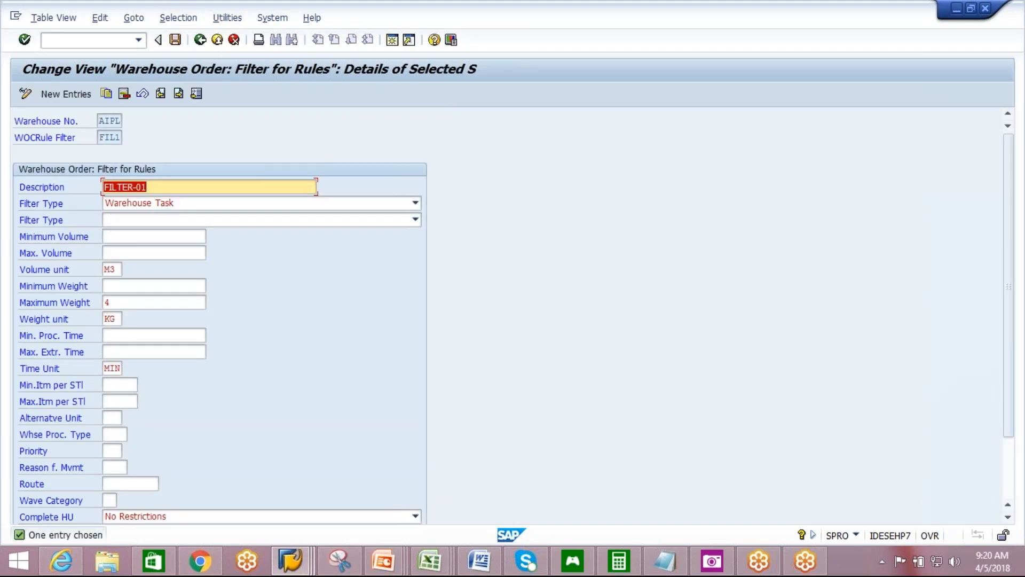
- Set the second filter type of FIL1 to Filter at Item Level, save the entry, and return to the filter overview
{"action": "left_click", "coordinate": [237, 217]}
{"action": "left_click", "coordinate": [209, 231]}
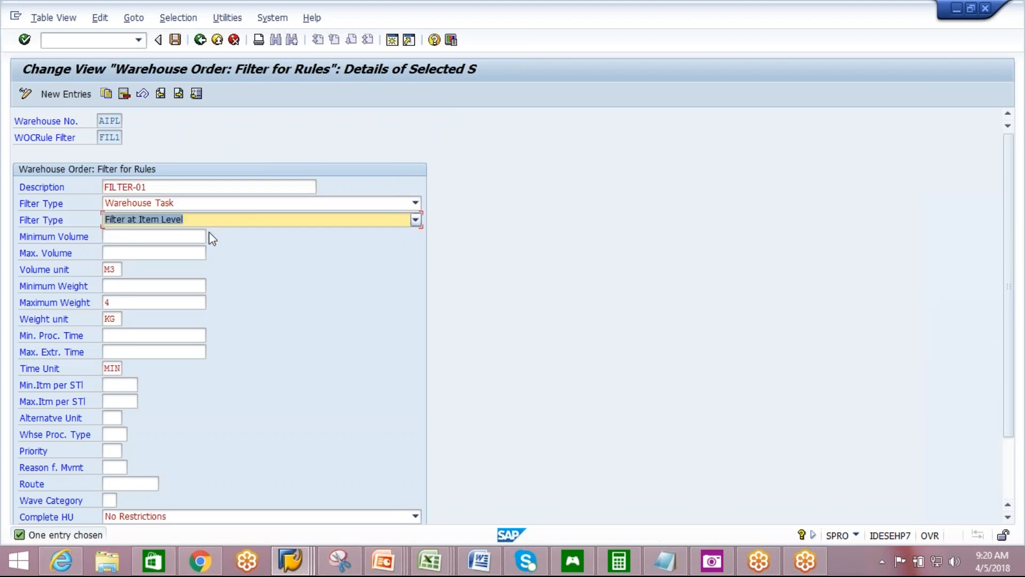
{"action": "key", "text": "Return"}
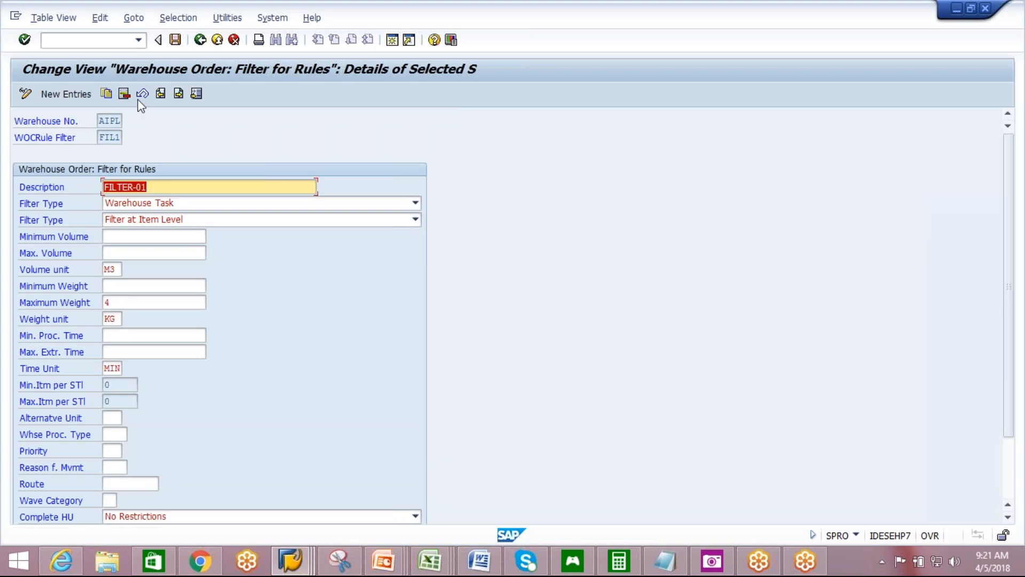
{"action": "left_click", "coordinate": [175, 39]}
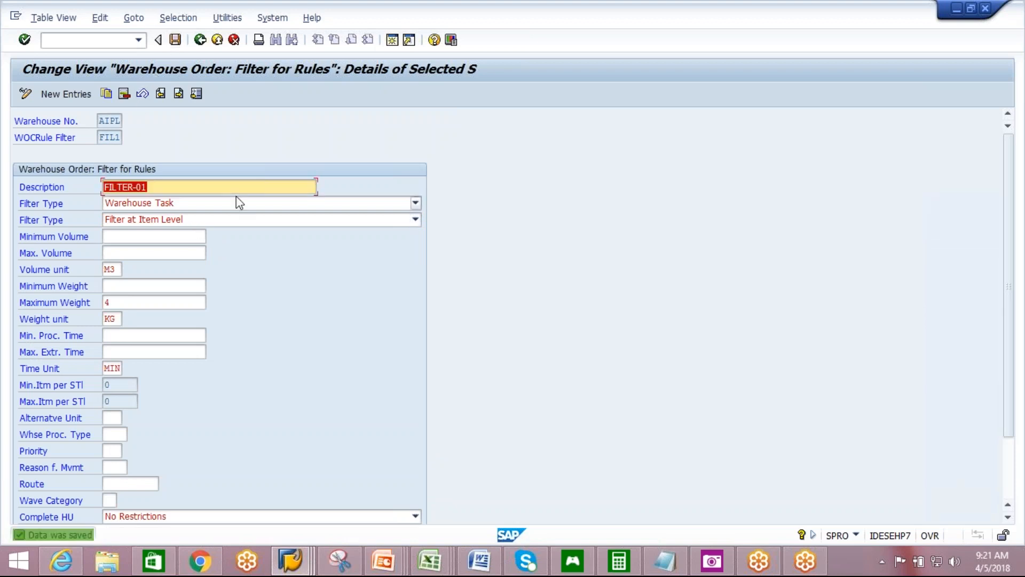
{"action": "left_click", "coordinate": [200, 41]}
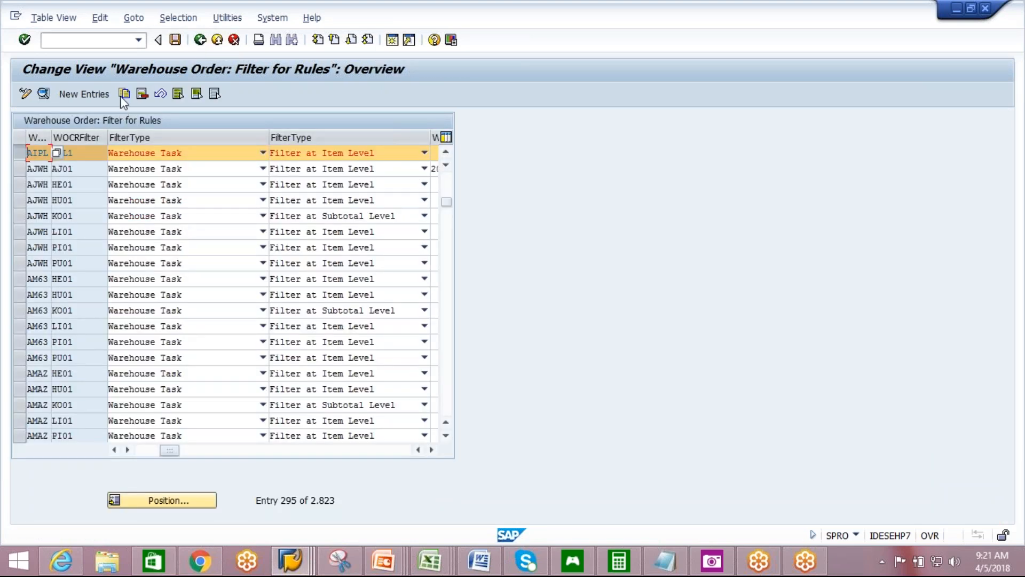
- Copy filter FIL1 of warehouse AIPL to a new rule filter named FIL2
{"action": "left_click", "coordinate": [124, 94]}
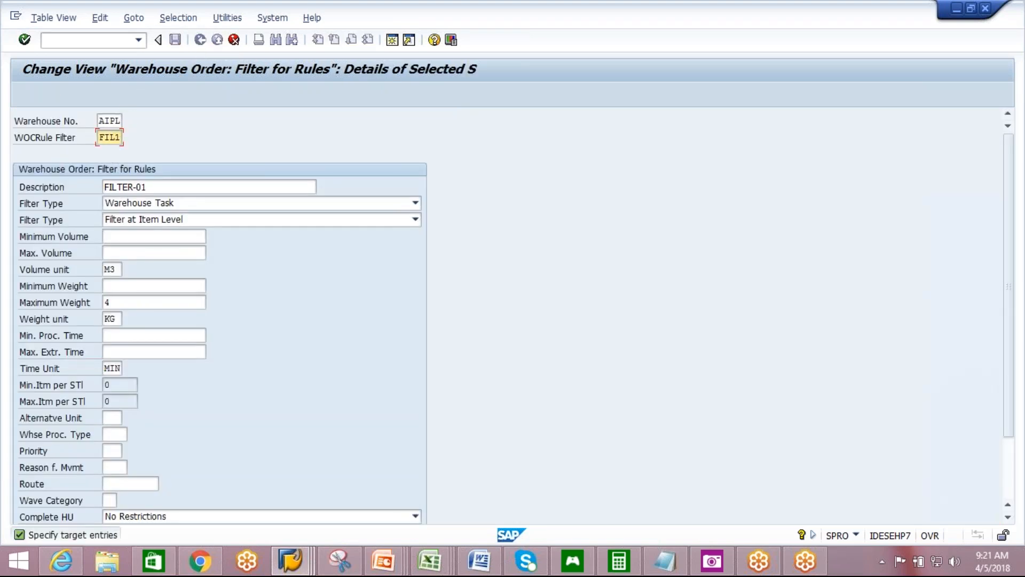
{"action": "type", "text": "2"}
{"action": "left_click", "coordinate": [129, 290]}
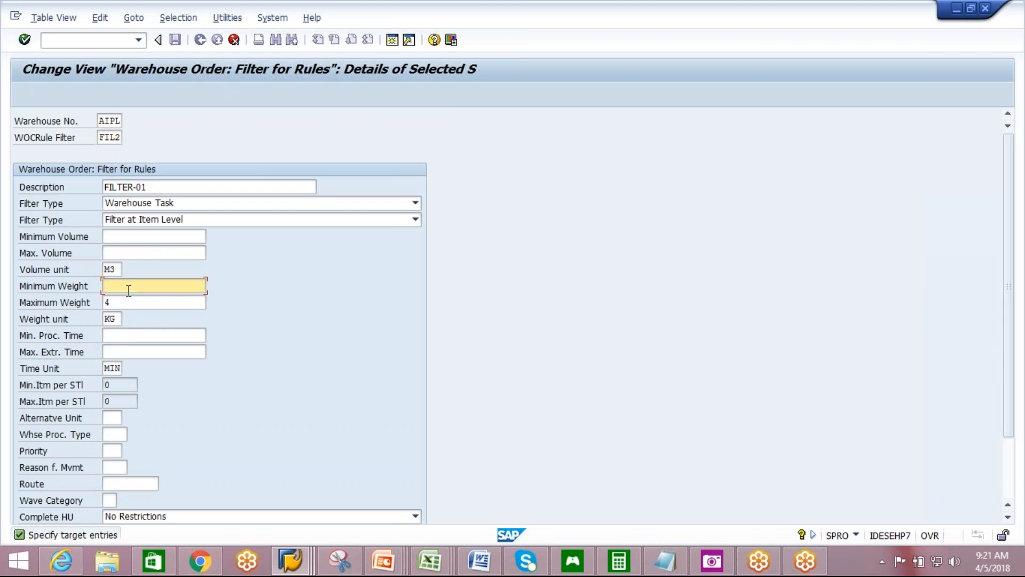
{"action": "key", "text": "Return"}
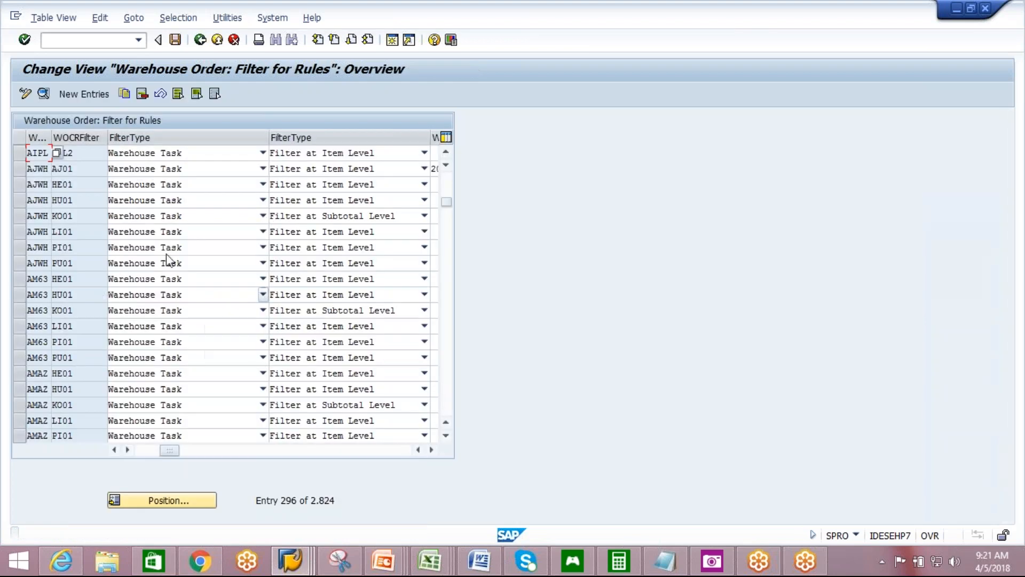
- Set the weight range of filter FIL2 to a minimum of 5 KG and a maximum of 100 KG
{"action": "left_click", "coordinate": [19, 153]}
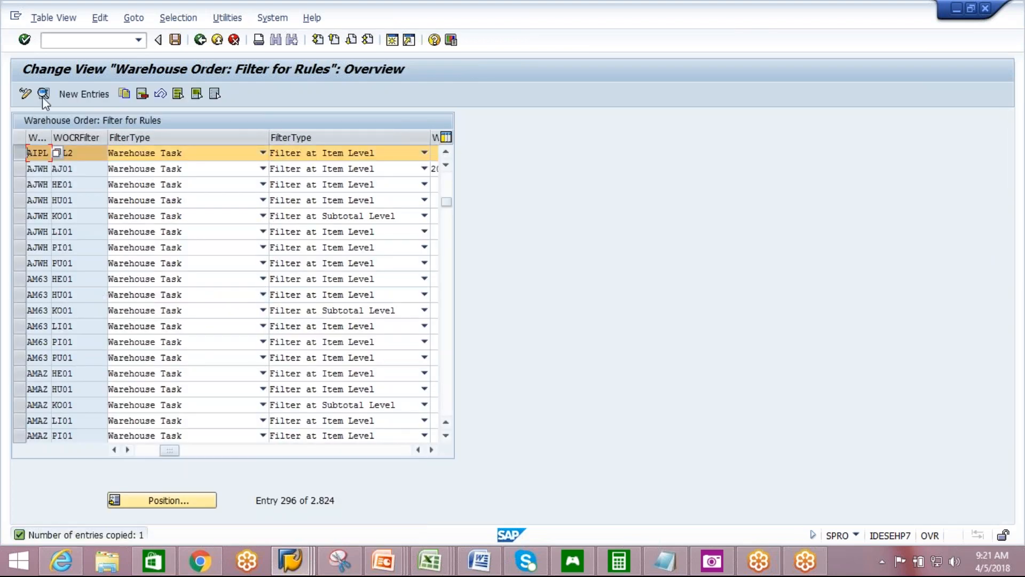
{"action": "left_click", "coordinate": [43, 94]}
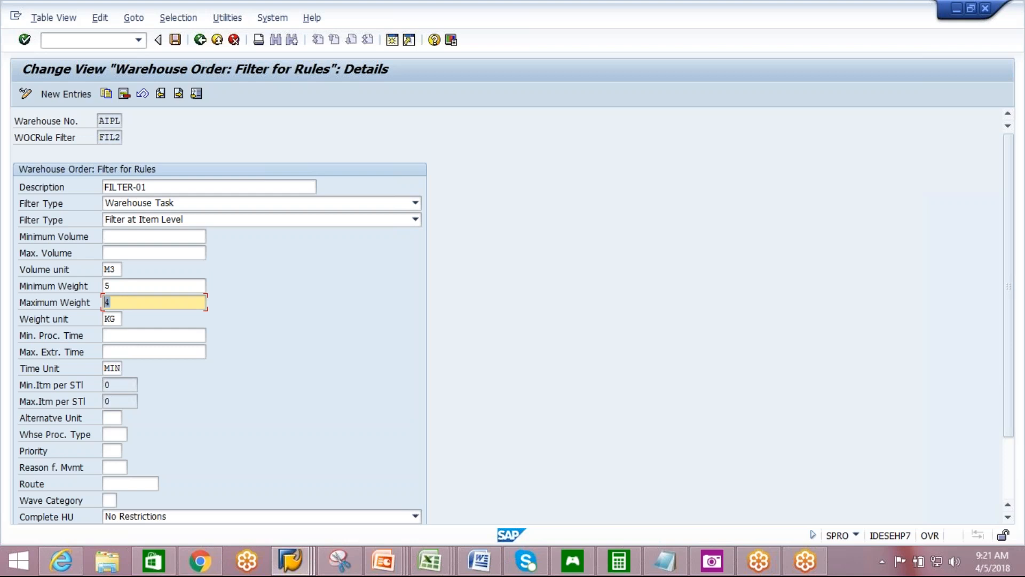
{"action": "type", "text": "100"}
{"action": "key", "text": "Return"}
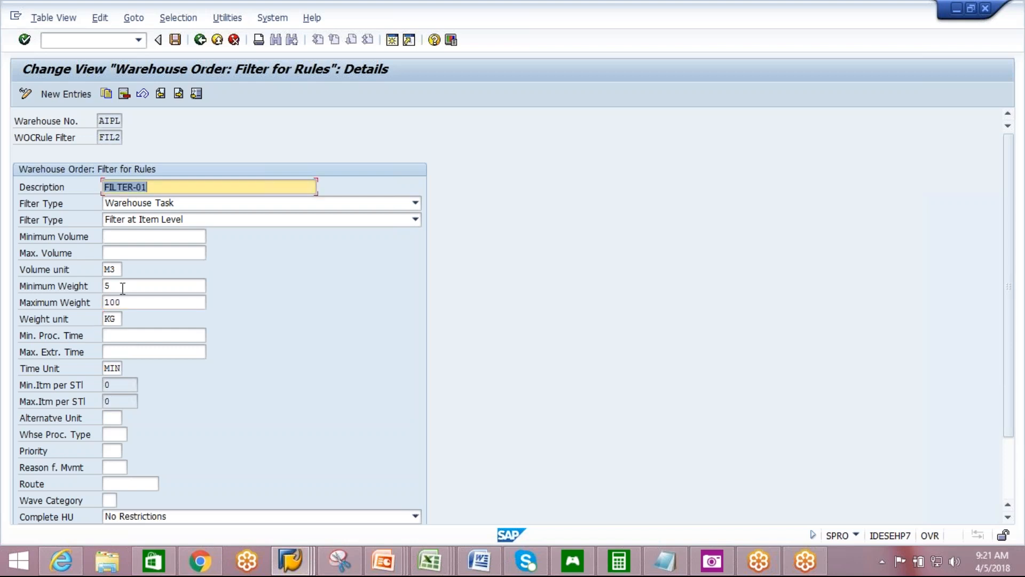
- Change the description of filter FIL2 to FILTER-02, save the entry, and return to the IMG structure
{"action": "left_click", "coordinate": [168, 185]}
{"action": "key", "text": "BackSpace"}
{"action": "type", "text": "2"}
{"action": "key", "text": "Return"}
{"action": "left_click", "coordinate": [136, 302]}
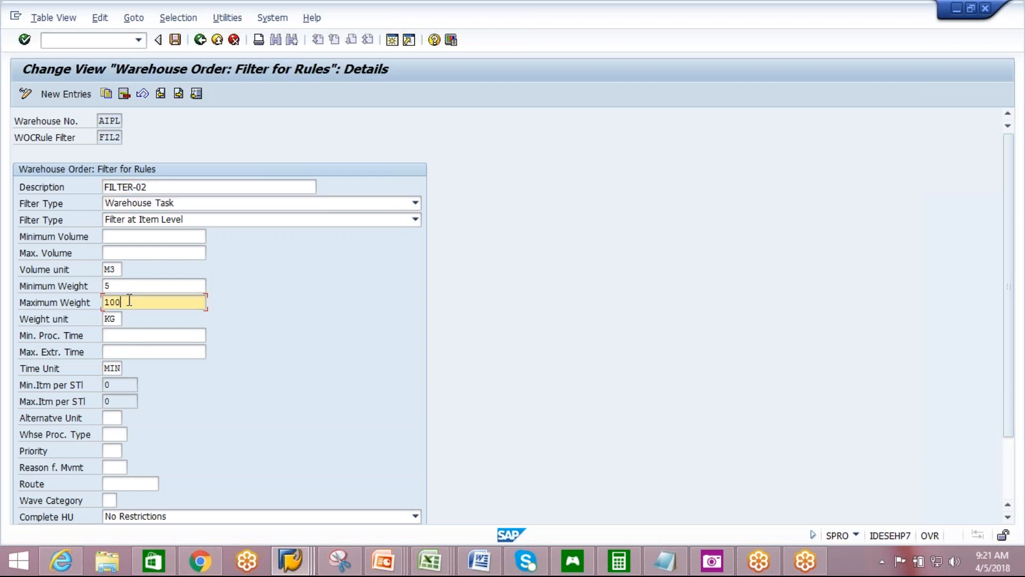
{"action": "left_click", "coordinate": [175, 40]}
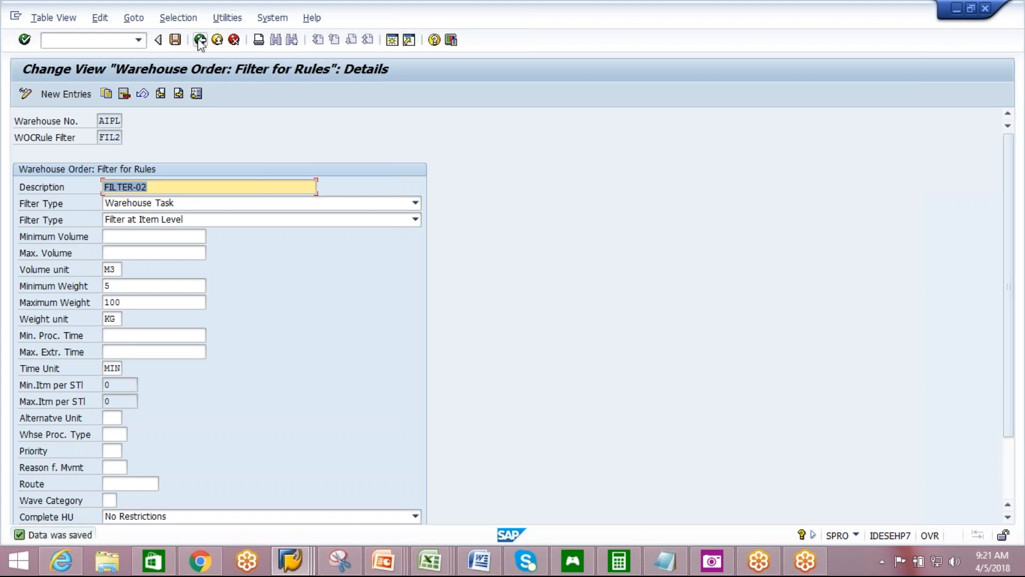
{"action": "left_click", "coordinate": [200, 40]}
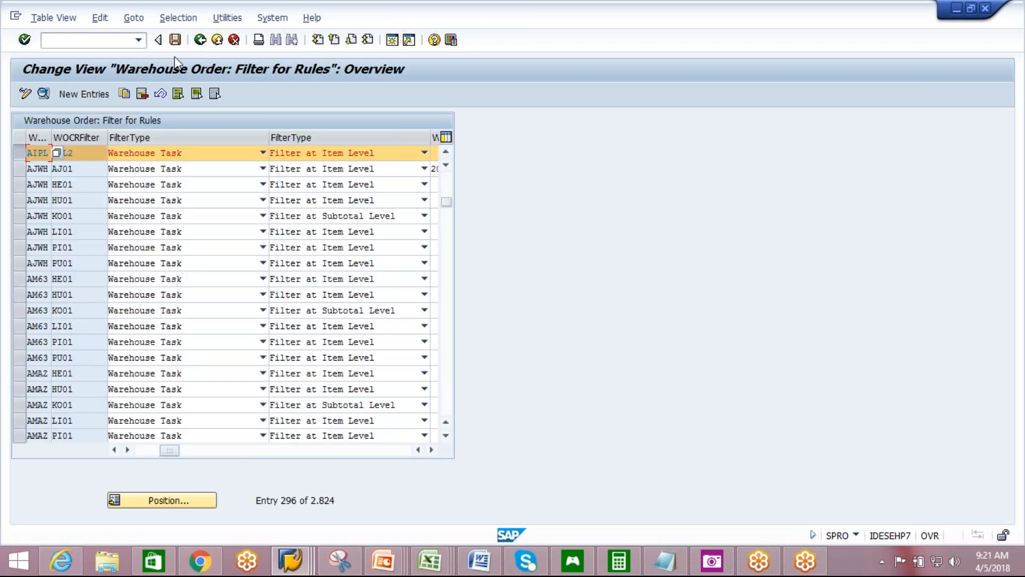
{"action": "left_click", "coordinate": [200, 40]}
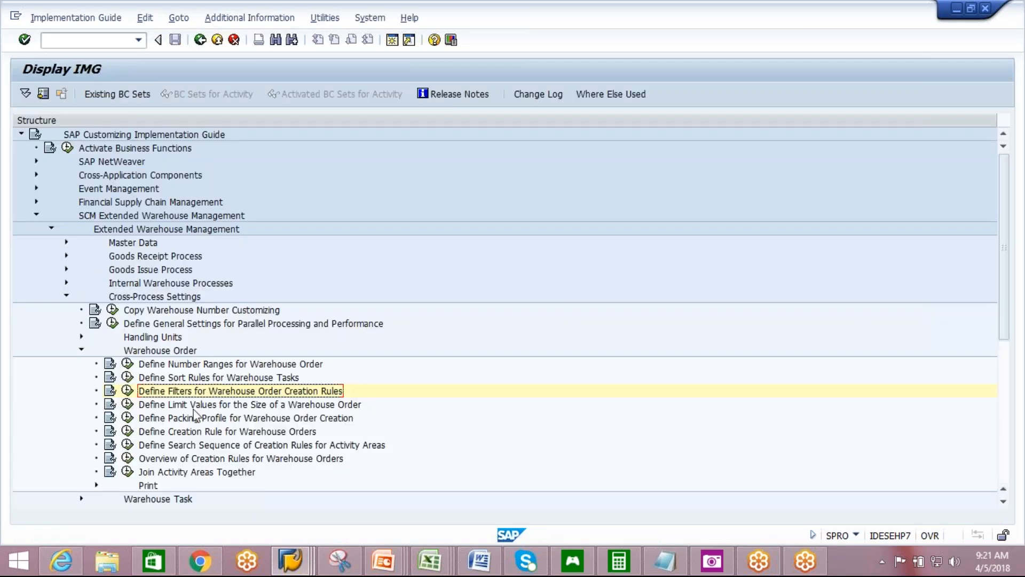
- Open the customizing activity Define Creation Rule for Warehouse Orders and choose Warehouse Number as the selection field
{"action": "left_click", "coordinate": [210, 433]}
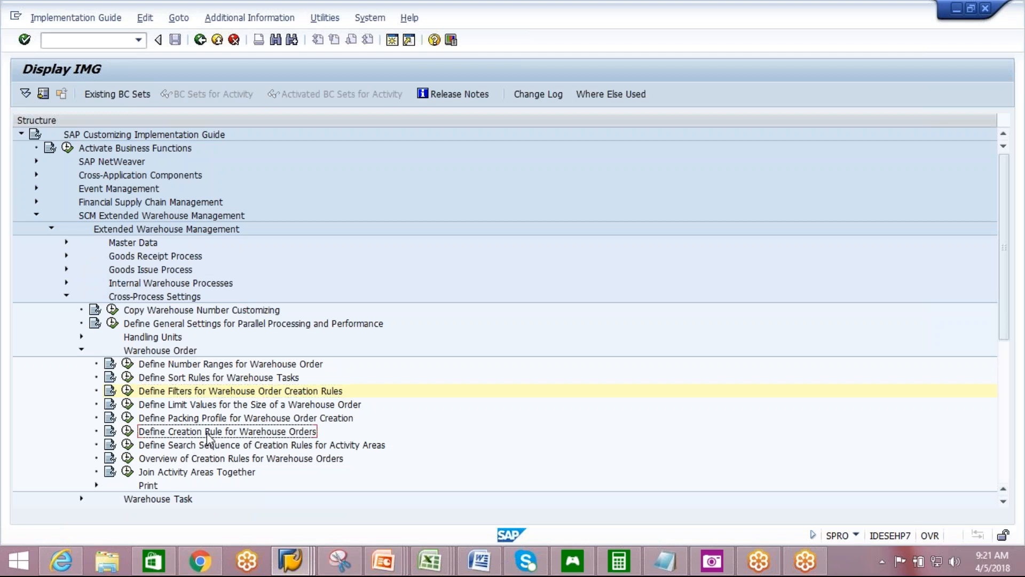
{"action": "left_click", "coordinate": [129, 432]}
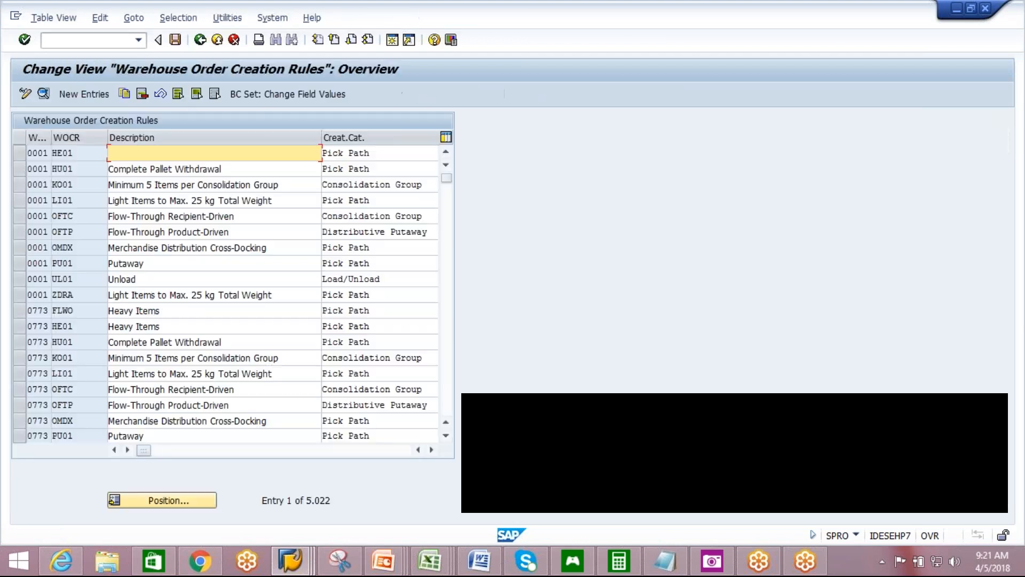
{"action": "left_click", "coordinate": [179, 17]}
{"action": "left_click", "coordinate": [188, 36]}
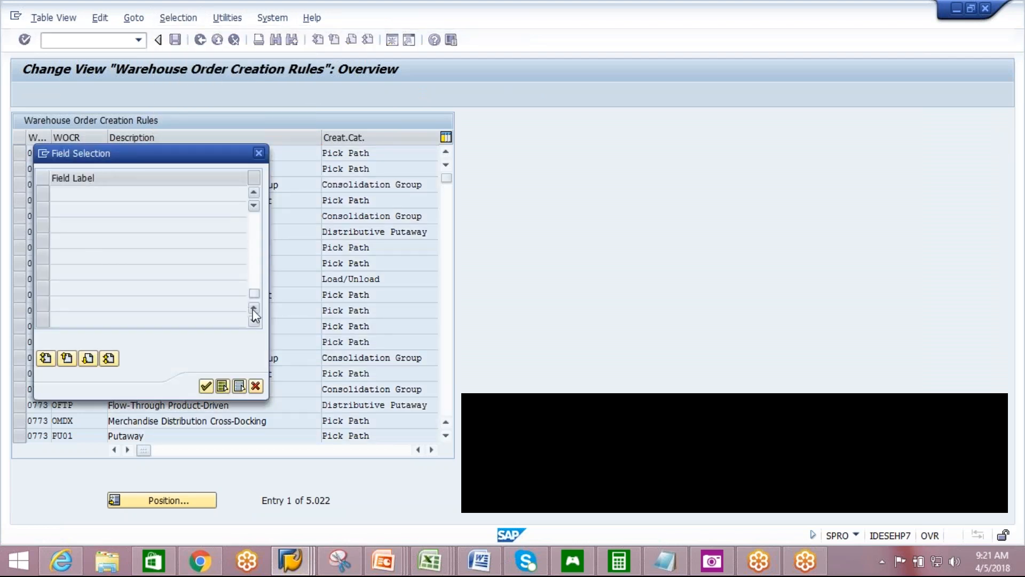
{"action": "left_click", "coordinate": [254, 309]}
{"action": "left_click", "coordinate": [254, 309]}
{"action": "left_click", "coordinate": [254, 309]}
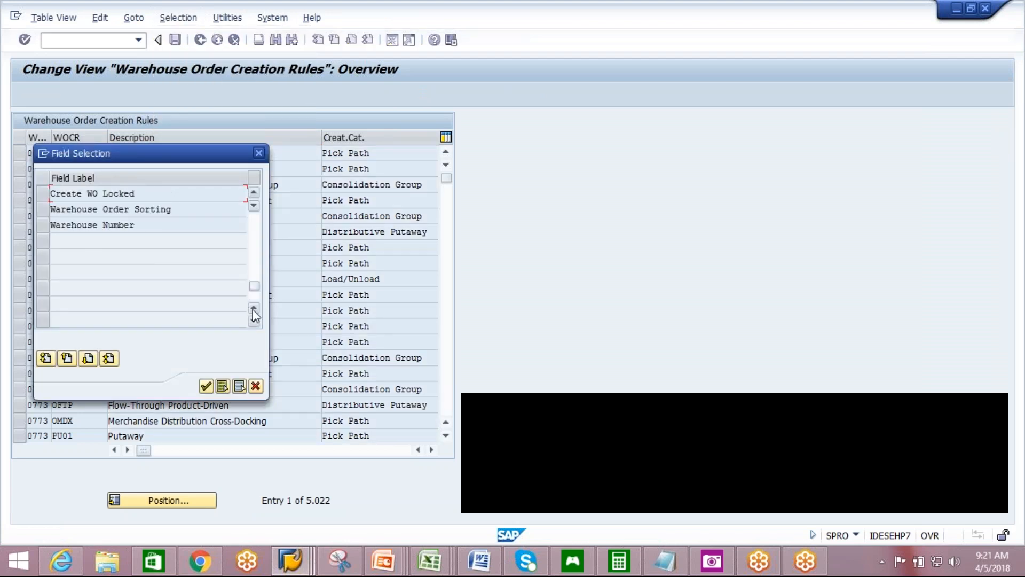
{"action": "left_click", "coordinate": [43, 225]}
{"action": "left_click", "coordinate": [206, 386]}
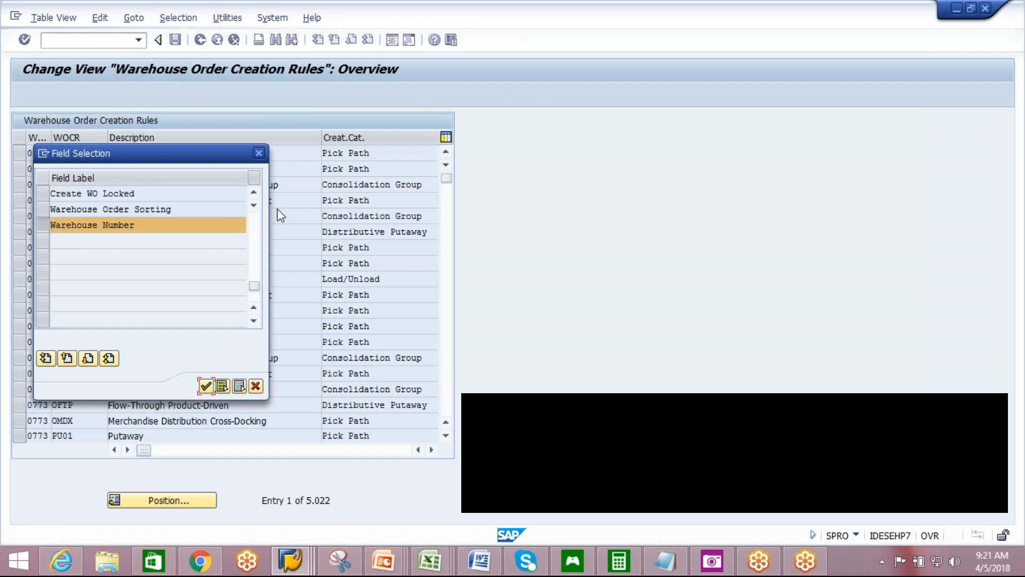
- Restrict the creation rules to warehouse number AIPL and display the details of rule AWC1
{"action": "left_click", "coordinate": [288, 194]}
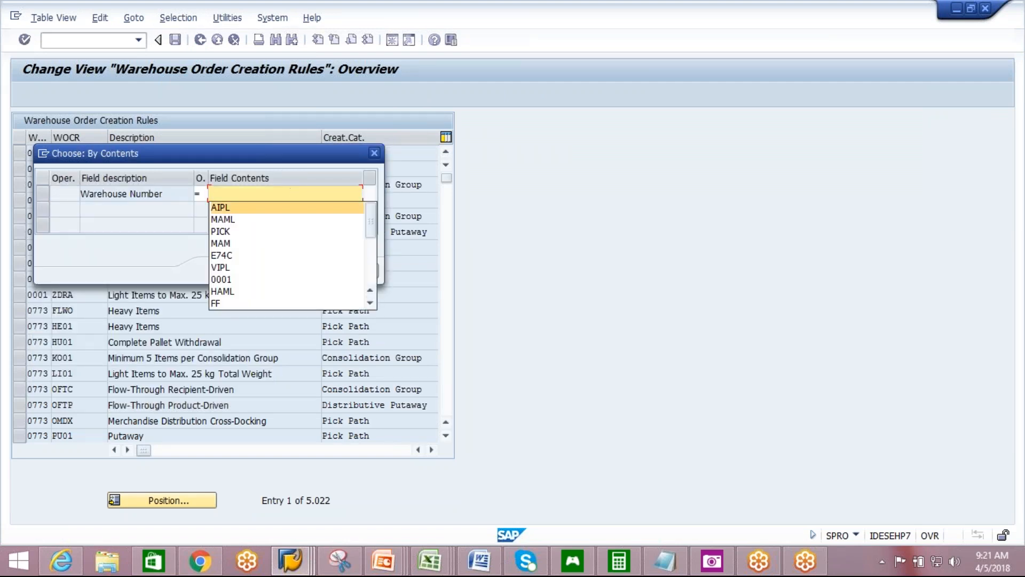
{"action": "key", "text": "Return"}
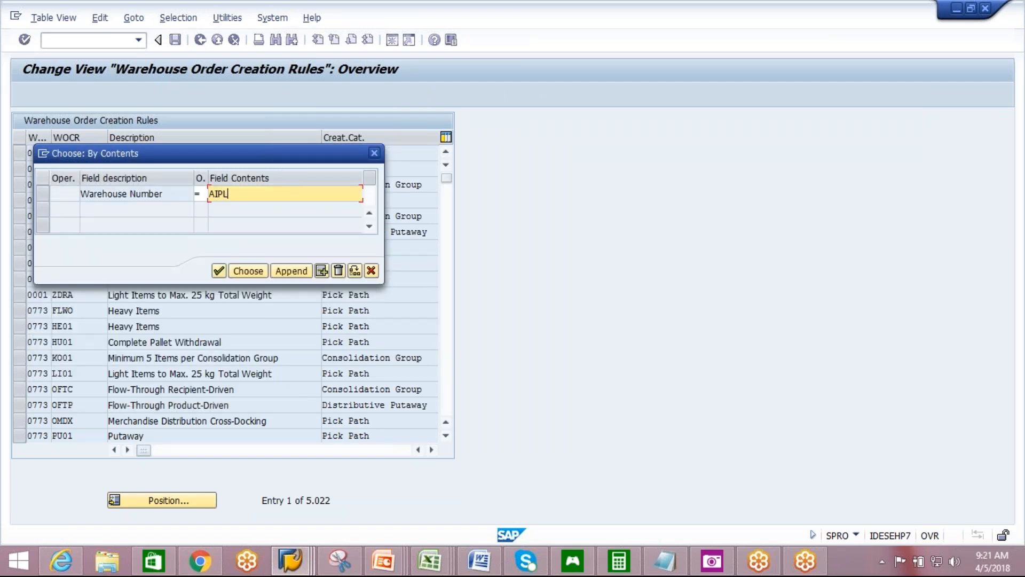
{"action": "left_click", "coordinate": [236, 272]}
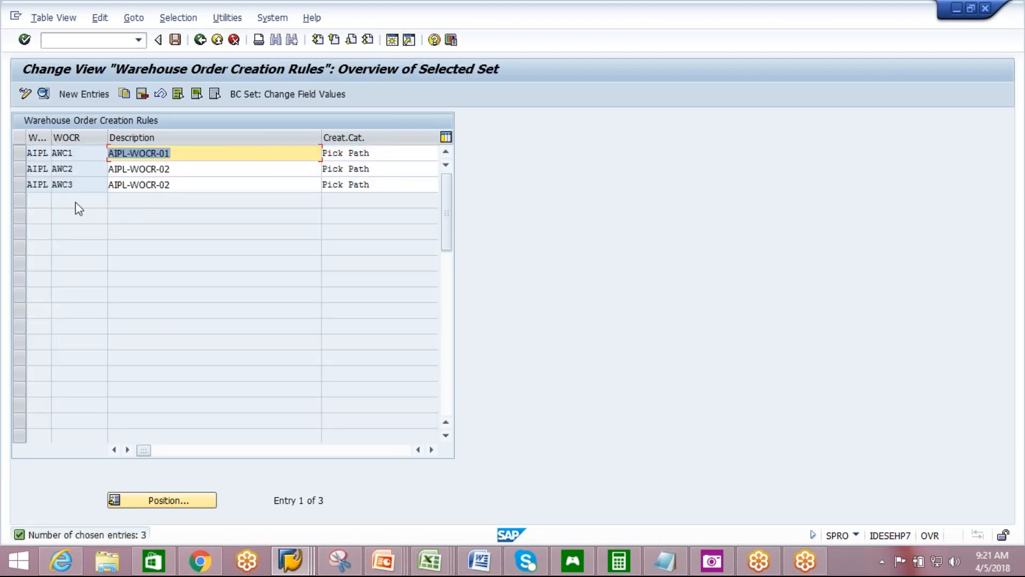
{"action": "left_click", "coordinate": [20, 155]}
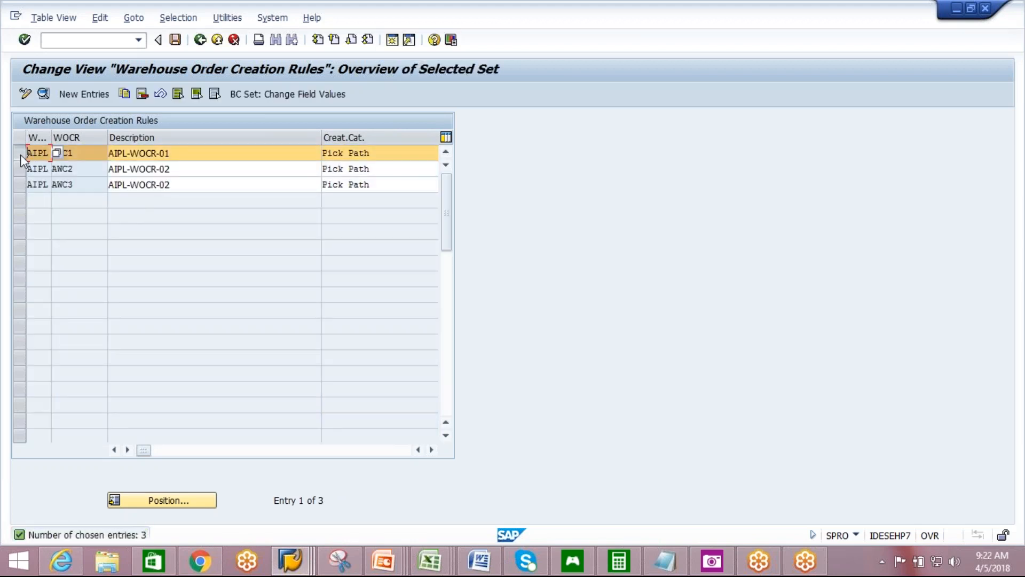
{"action": "left_click", "coordinate": [44, 94]}
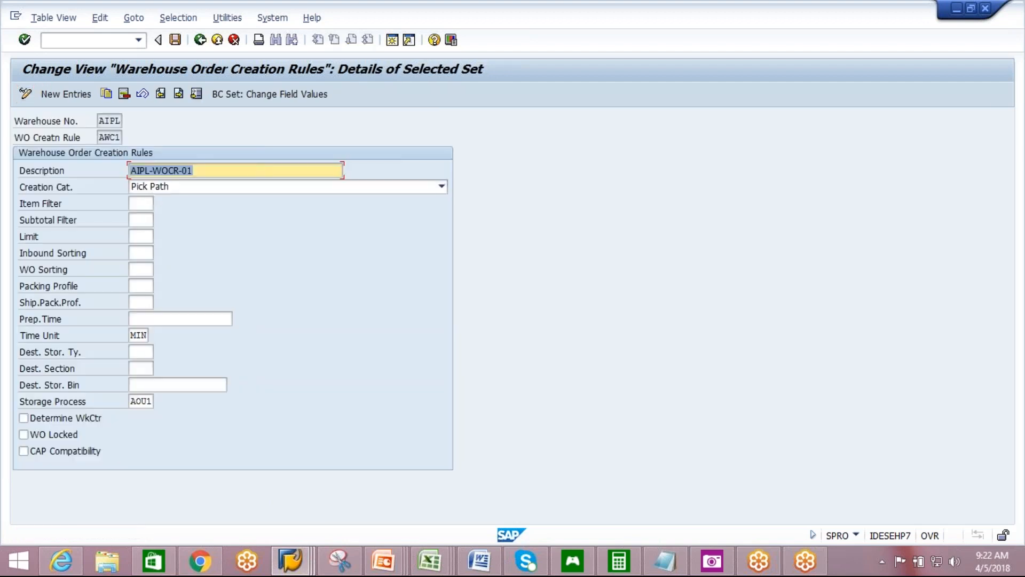
- Assign item filter FIL2 to creation rule AWC1 and save the change in the proposed customizing request
{"action": "left_click", "coordinate": [138, 205]}
{"action": "left_click", "coordinate": [137, 209]}
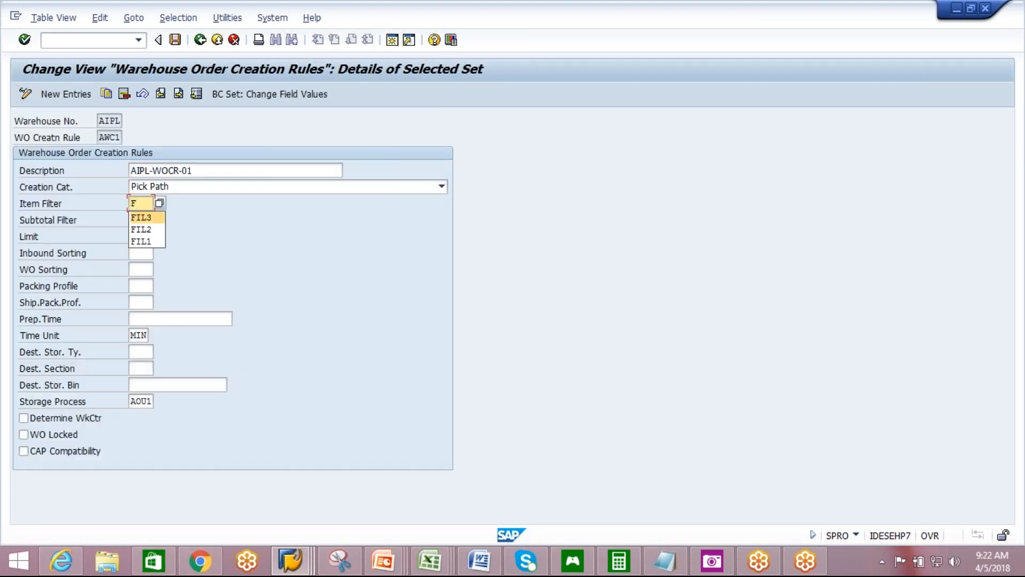
{"action": "left_click", "coordinate": [140, 229]}
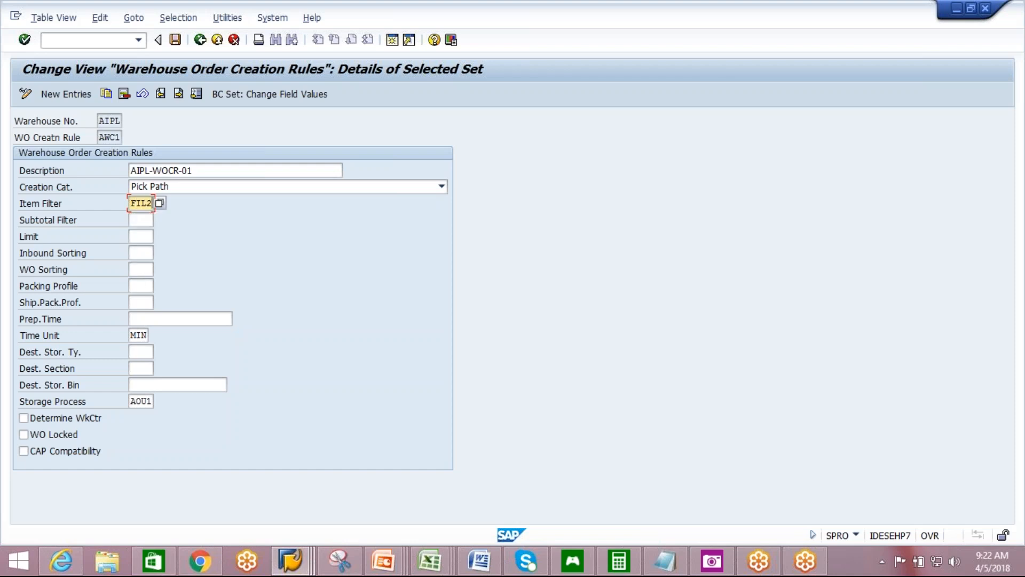
{"action": "left_click", "coordinate": [176, 39]}
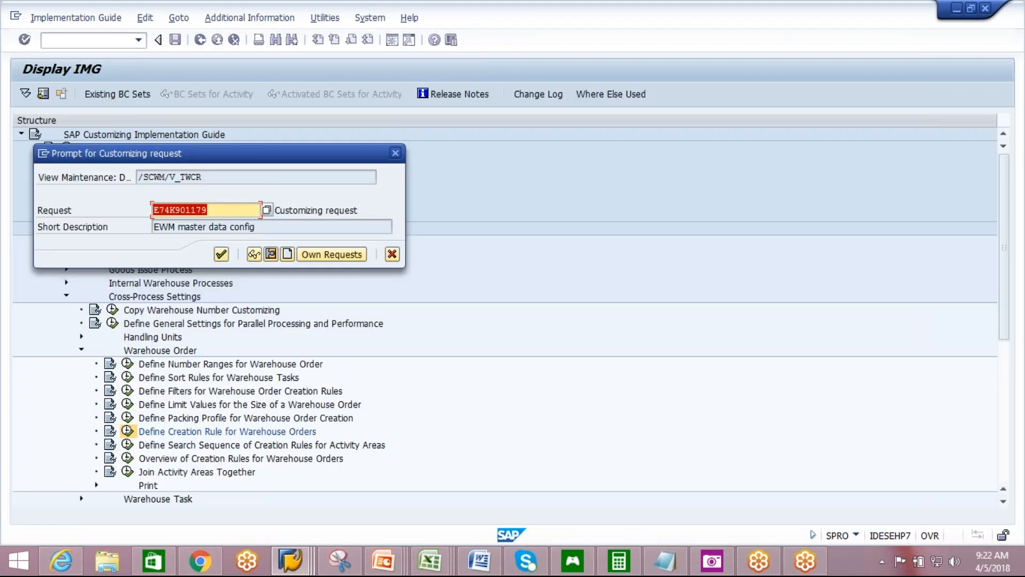
{"action": "key", "text": "Return"}
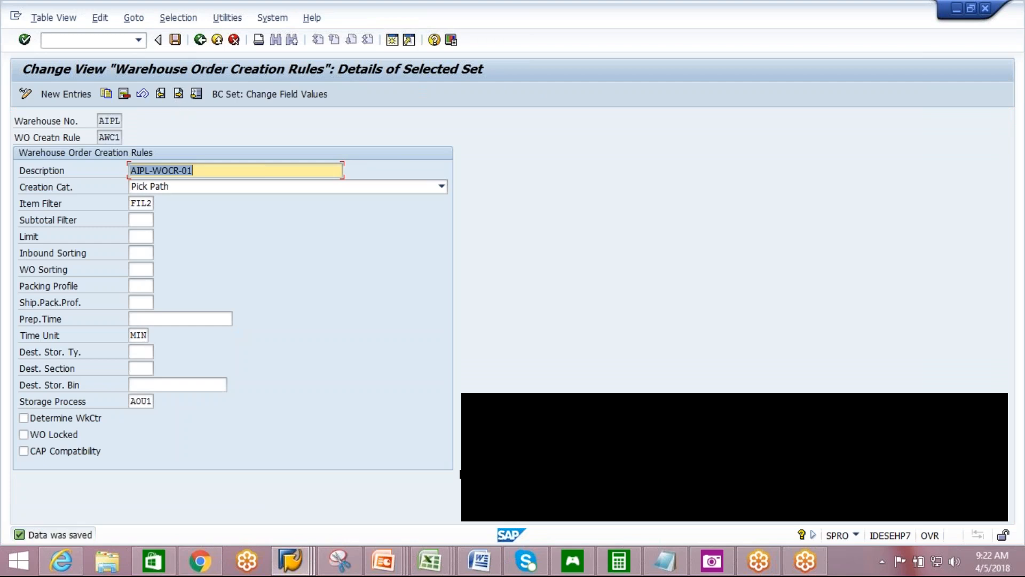
- Change the item filter of creation rule AWC1 to FIL1, save the rule, and return to the rule overview
{"action": "left_click", "coordinate": [150, 209]}
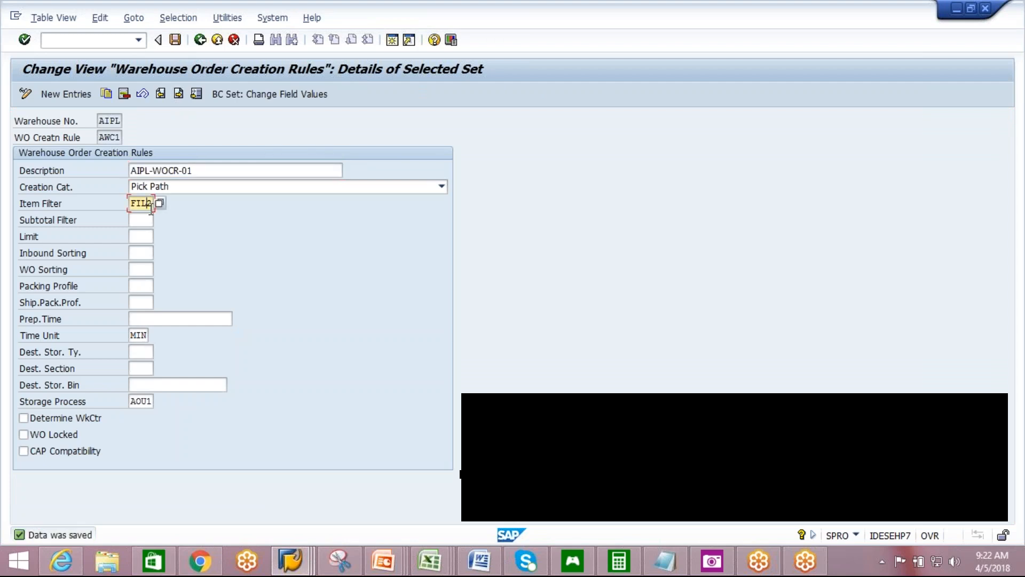
{"action": "key", "text": "BackSpace"}
{"action": "type", "text": "1"}
{"action": "key", "text": "Return"}
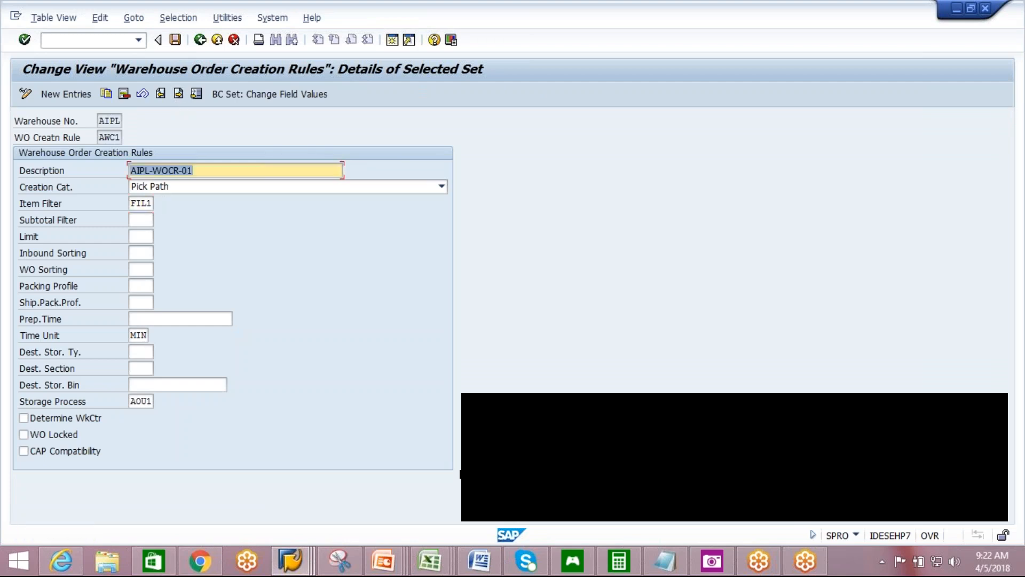
{"action": "left_click", "coordinate": [177, 40]}
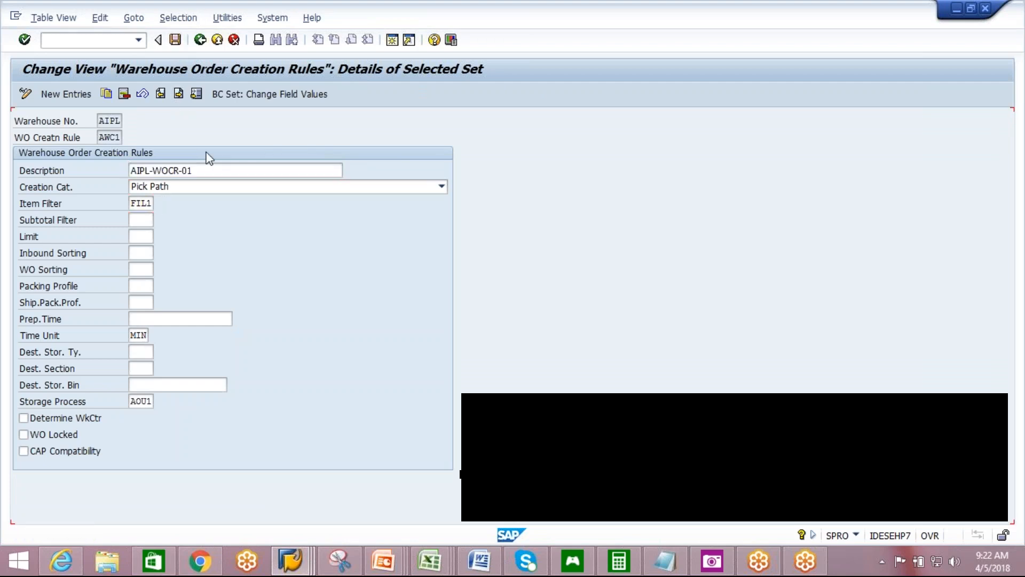
{"action": "left_click", "coordinate": [200, 40]}
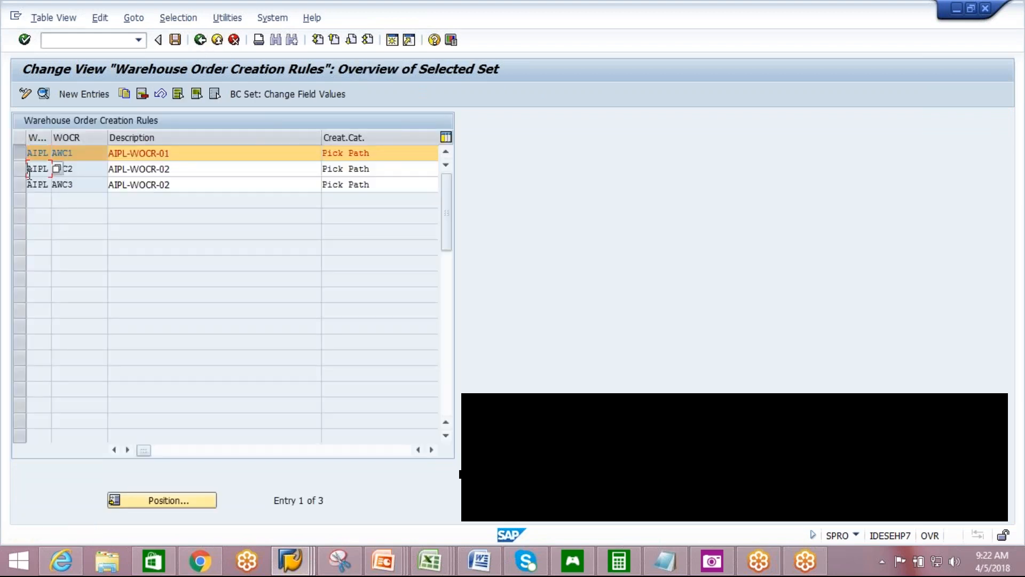
- Assign item filter FIL2 to creation rule AWC2, save the change, and return to the rule overview
{"action": "left_click", "coordinate": [20, 169]}
{"action": "left_click", "coordinate": [19, 152]}
{"action": "left_click", "coordinate": [43, 95]}
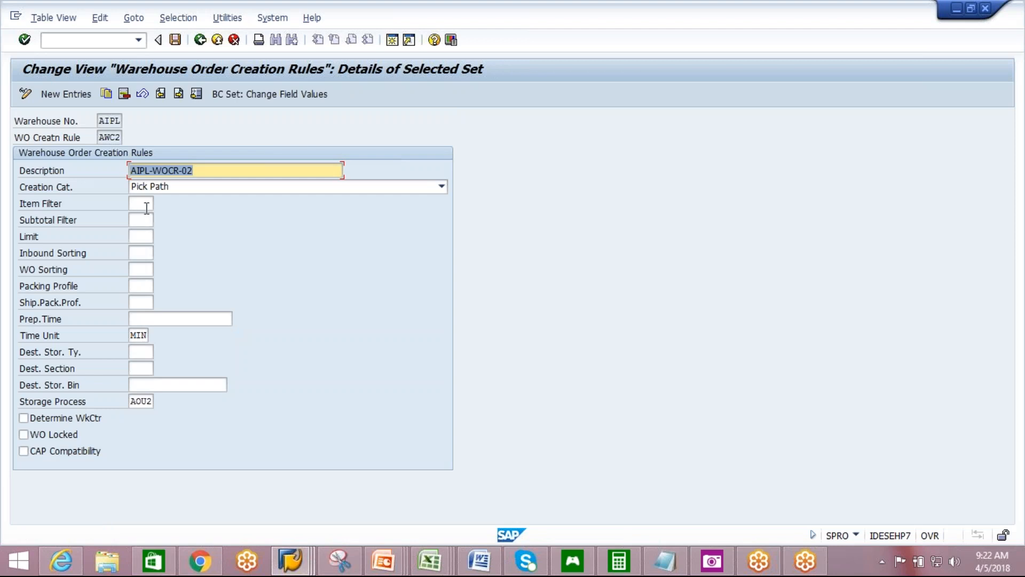
{"action": "left_click", "coordinate": [145, 205]}
{"action": "left_click", "coordinate": [140, 227]}
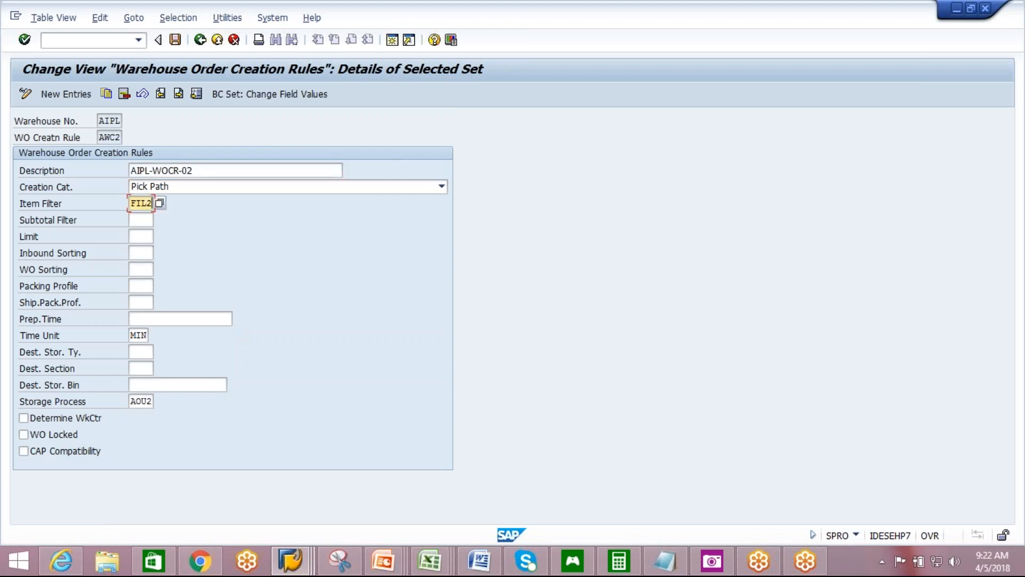
{"action": "left_click", "coordinate": [175, 42]}
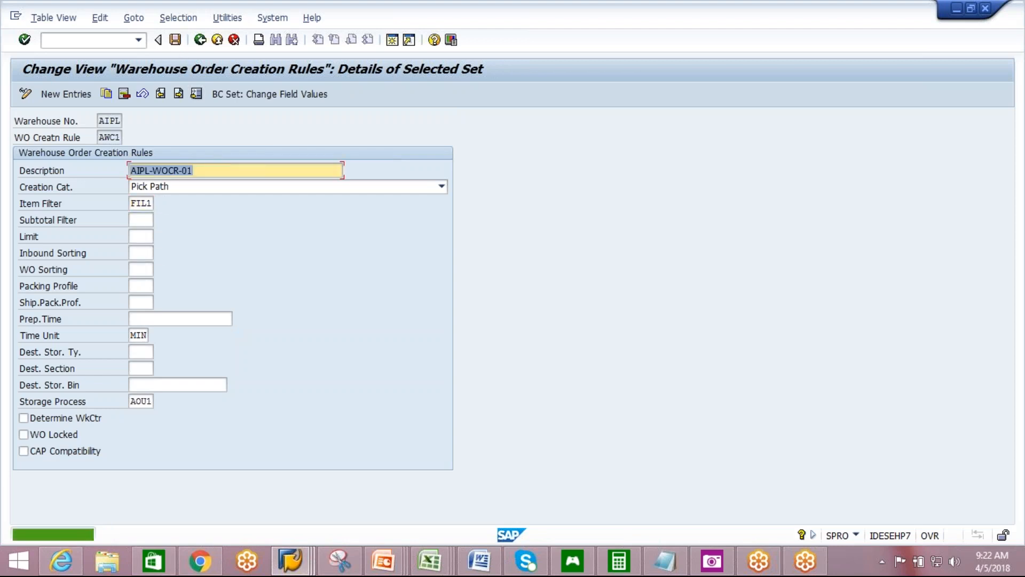
{"action": "left_click", "coordinate": [200, 43]}
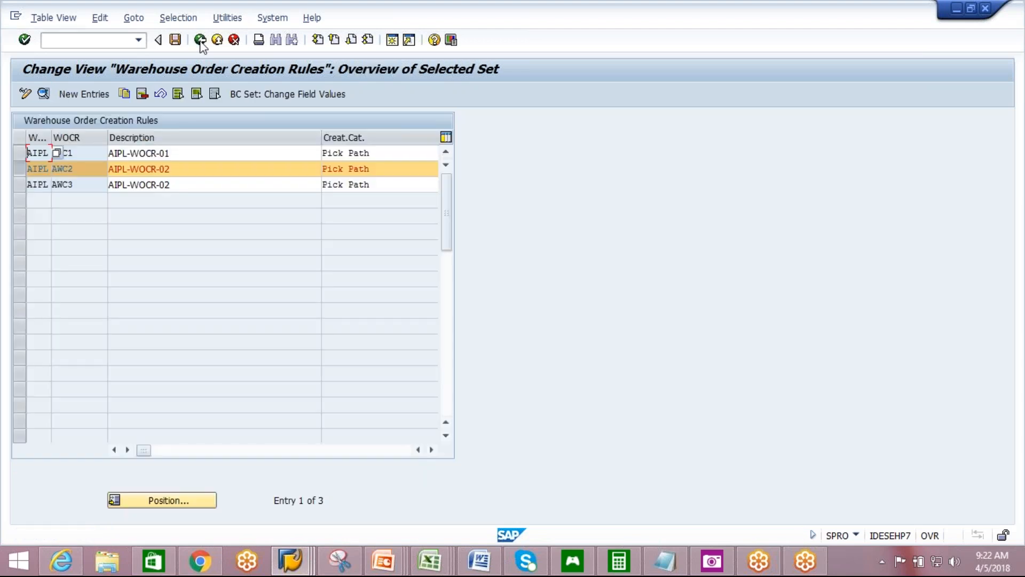
- Deselect rule AWC2, save the creation rules, and return to the customizing guide with the Warehouse Order node collapsed
{"action": "left_click", "coordinate": [18, 170]}
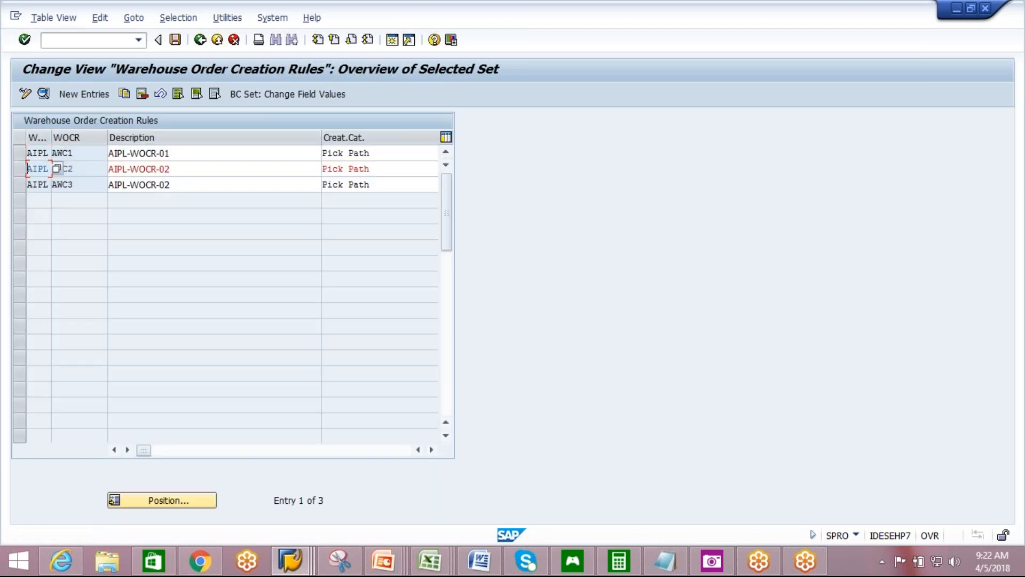
{"action": "left_click", "coordinate": [177, 45]}
{"action": "left_click", "coordinate": [198, 42]}
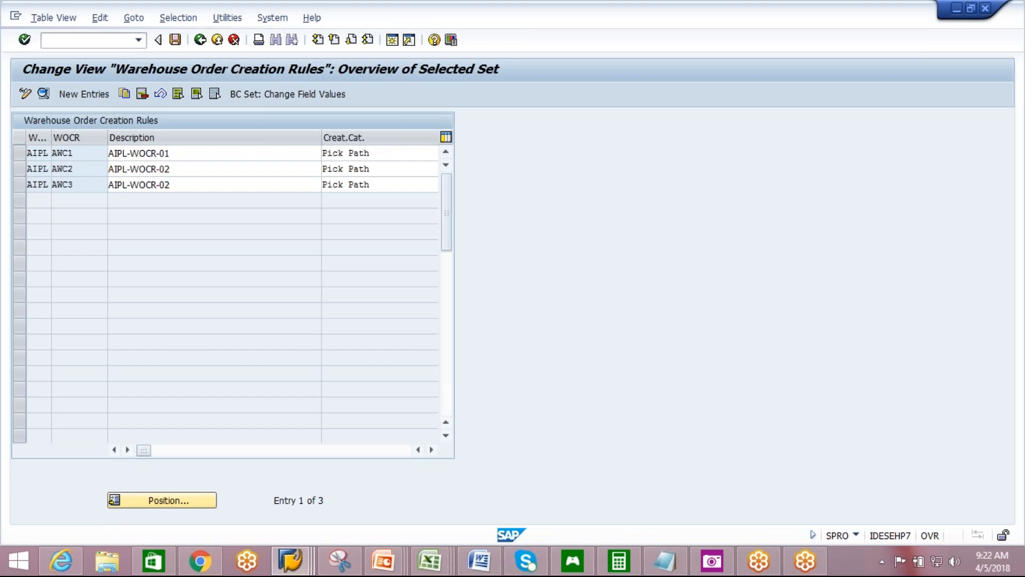
{"action": "left_click", "coordinate": [200, 40]}
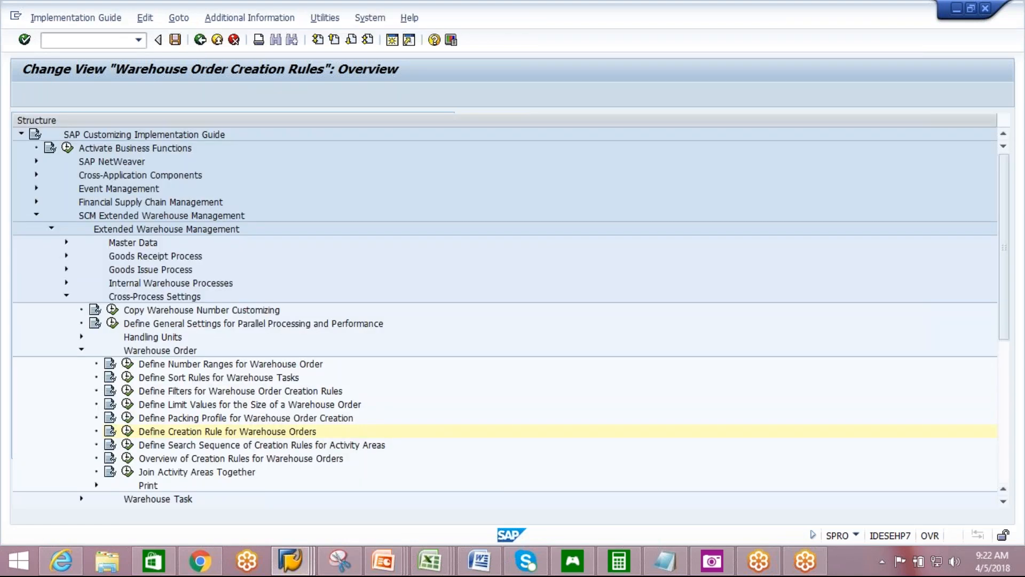
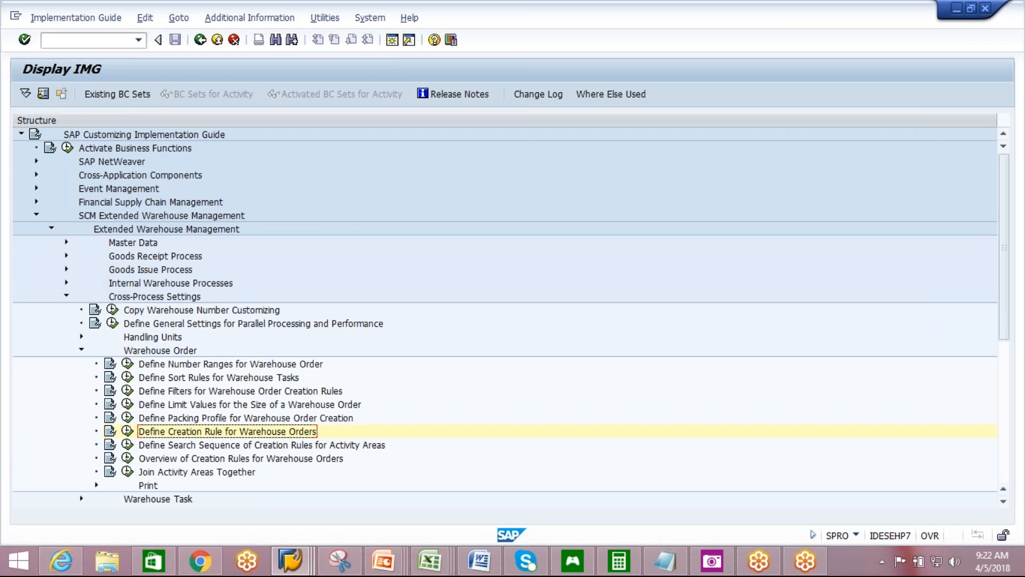
{"action": "left_click", "coordinate": [83, 350]}
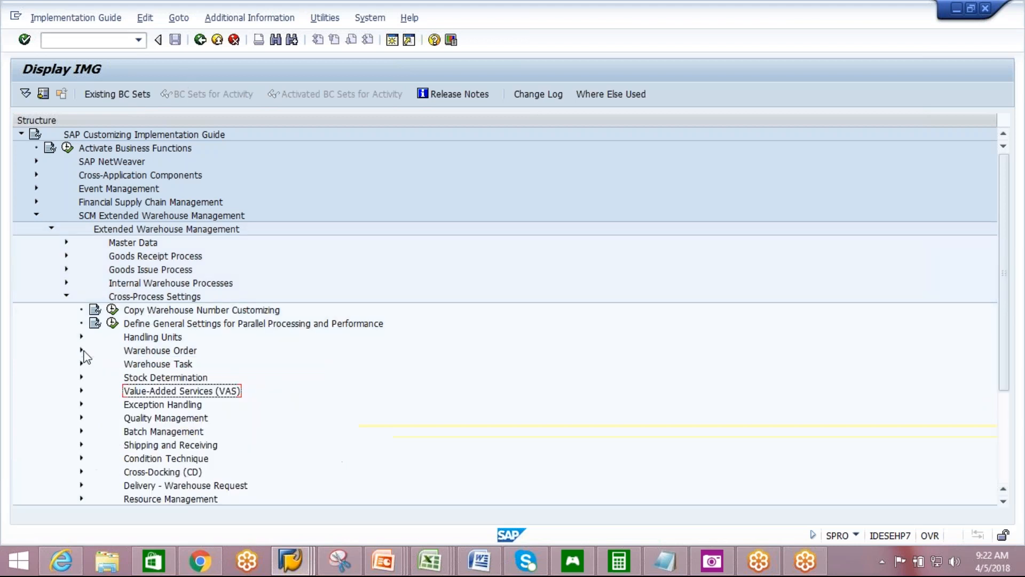
- Switch to the warehouse task confirmation session and go back to the outbound delivery order maintenance
{"action": "mouse_move", "coordinate": [296, 570]}
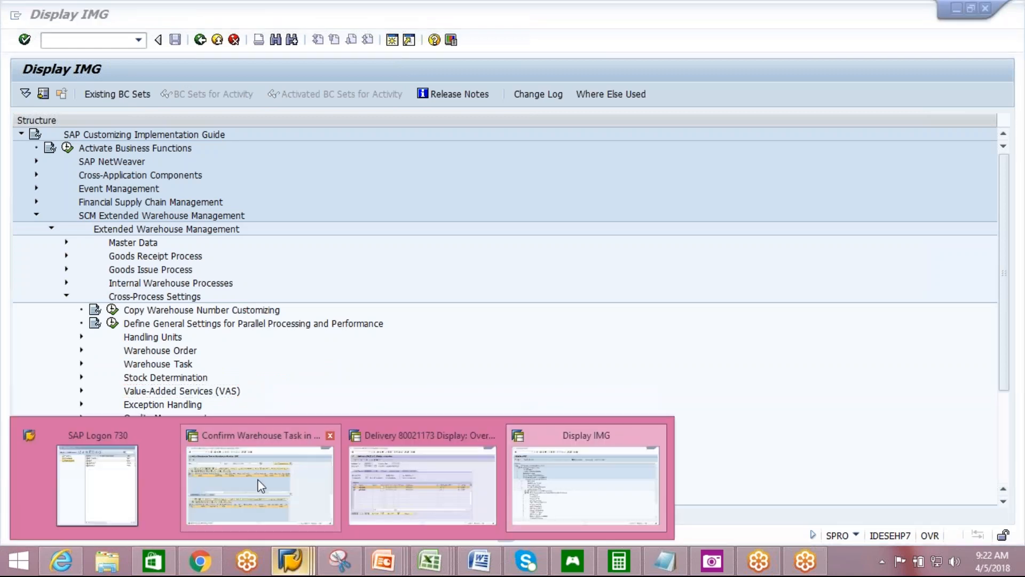
{"action": "left_click", "coordinate": [234, 452]}
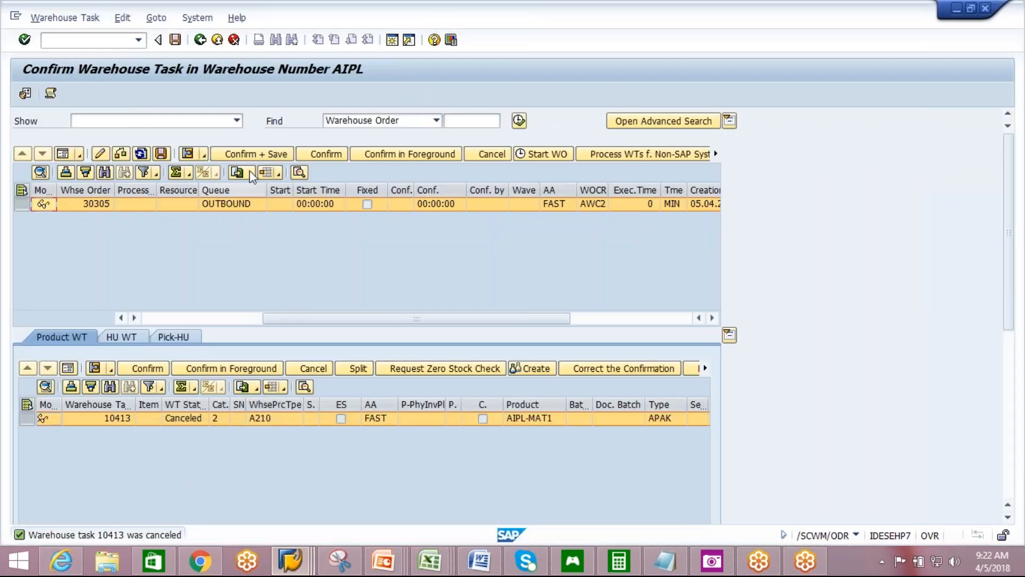
{"action": "left_click", "coordinate": [200, 40]}
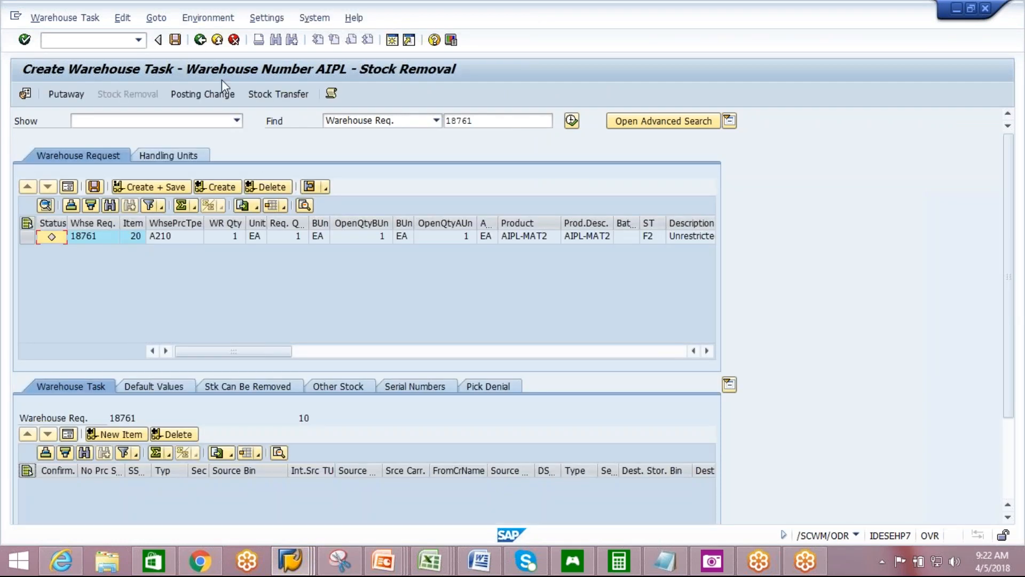
{"action": "left_click", "coordinate": [200, 39]}
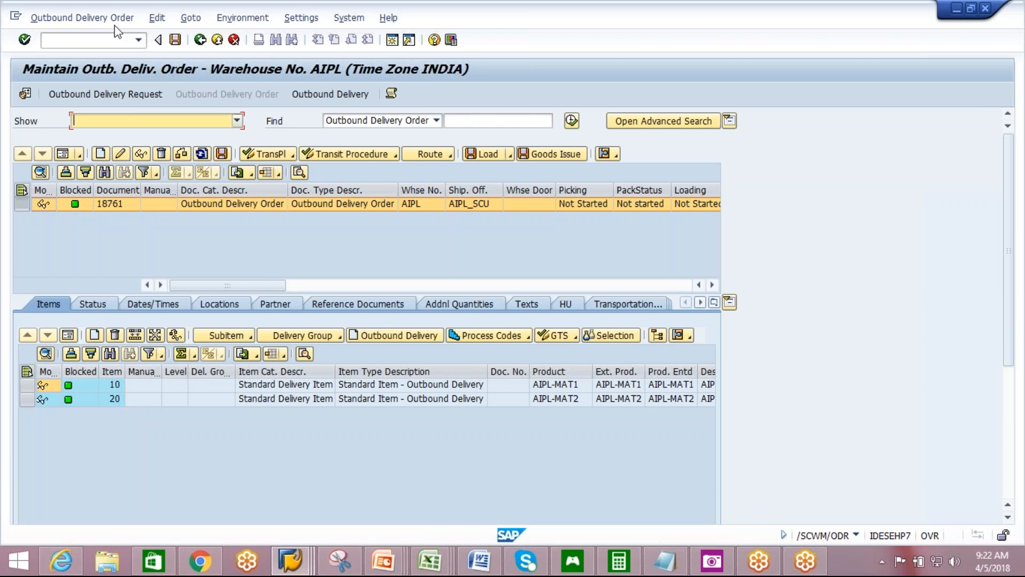
- Create and save a stock removal warehouse task for item 10, product AIPL-MAT1, of the outbound delivery order
{"action": "left_click", "coordinate": [114, 18]}
{"action": "mouse_move", "coordinate": [112, 54]}
{"action": "left_click", "coordinate": [187, 69]}
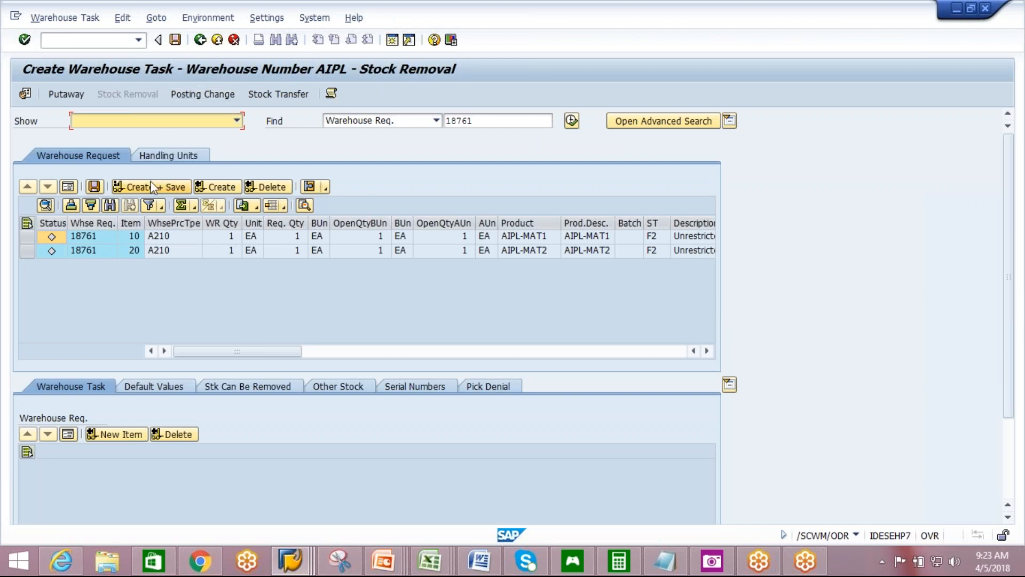
{"action": "left_click", "coordinate": [27, 237]}
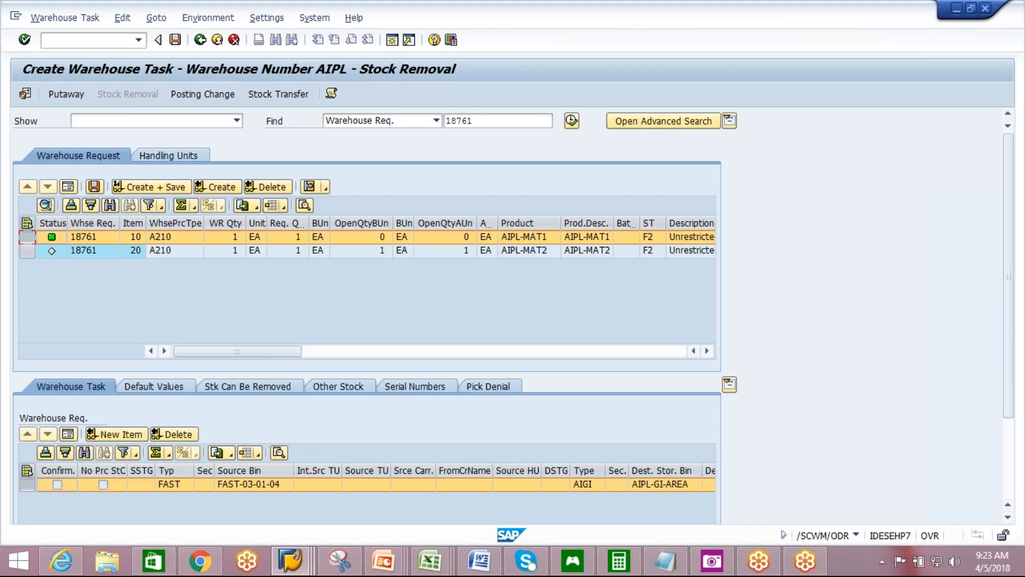
{"action": "left_click", "coordinate": [163, 181]}
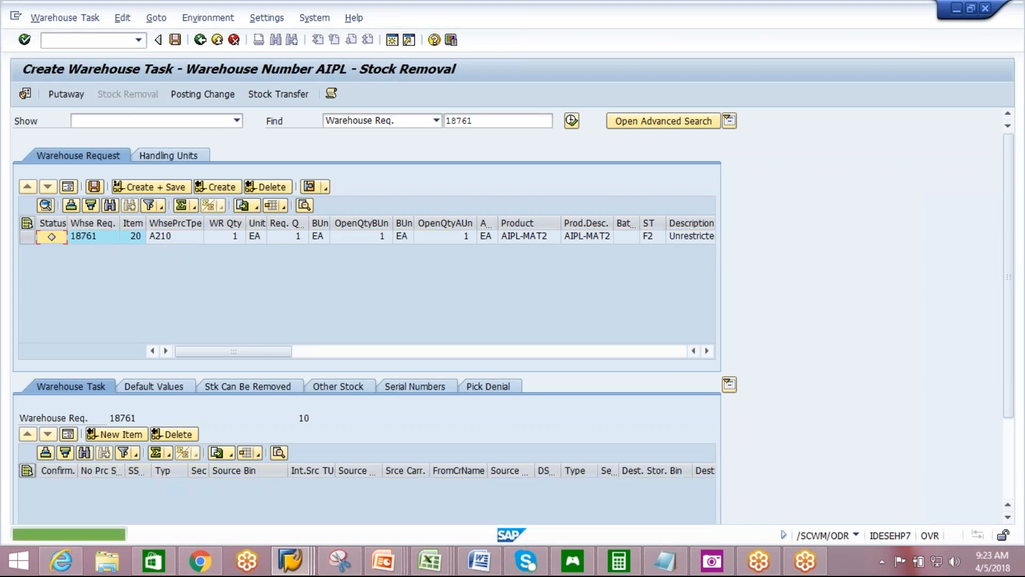
- Open the new warehouse task for confirmation and check the WOCR value of its warehouse order
{"action": "left_click", "coordinate": [65, 17]}
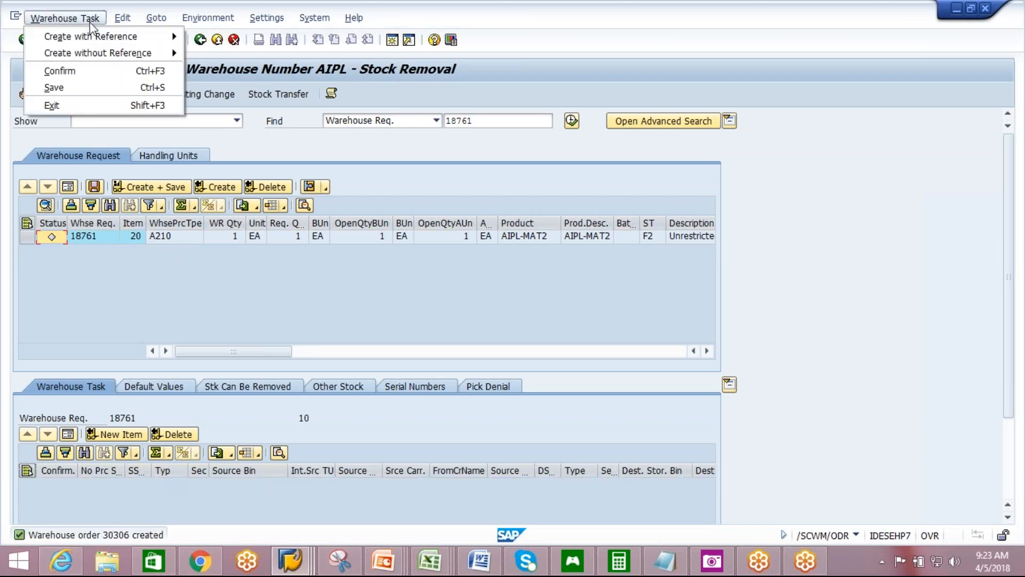
{"action": "left_click", "coordinate": [88, 71]}
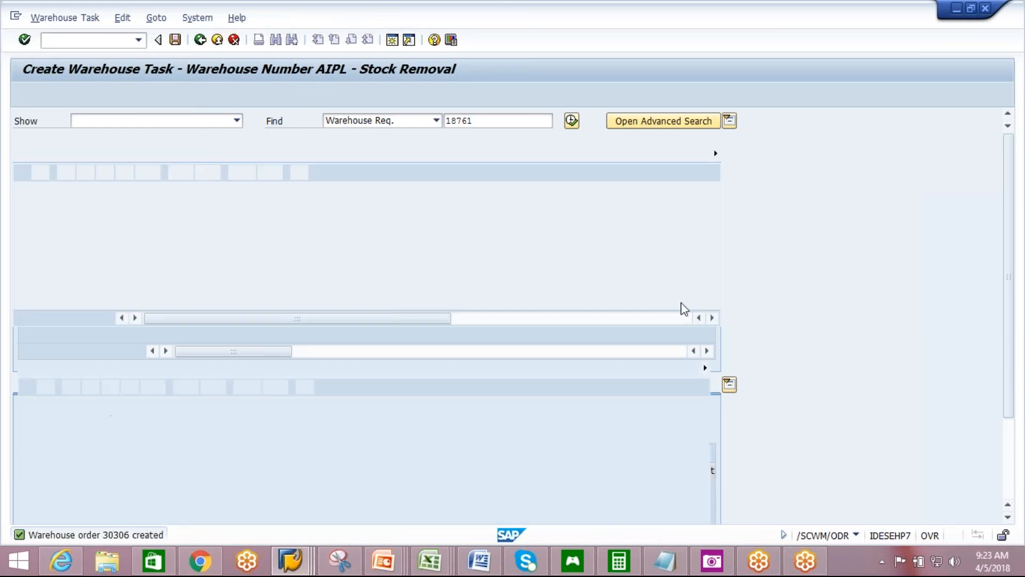
{"action": "left_click", "coordinate": [713, 318]}
{"action": "left_click", "coordinate": [712, 318]}
{"action": "left_click", "coordinate": [712, 318]}
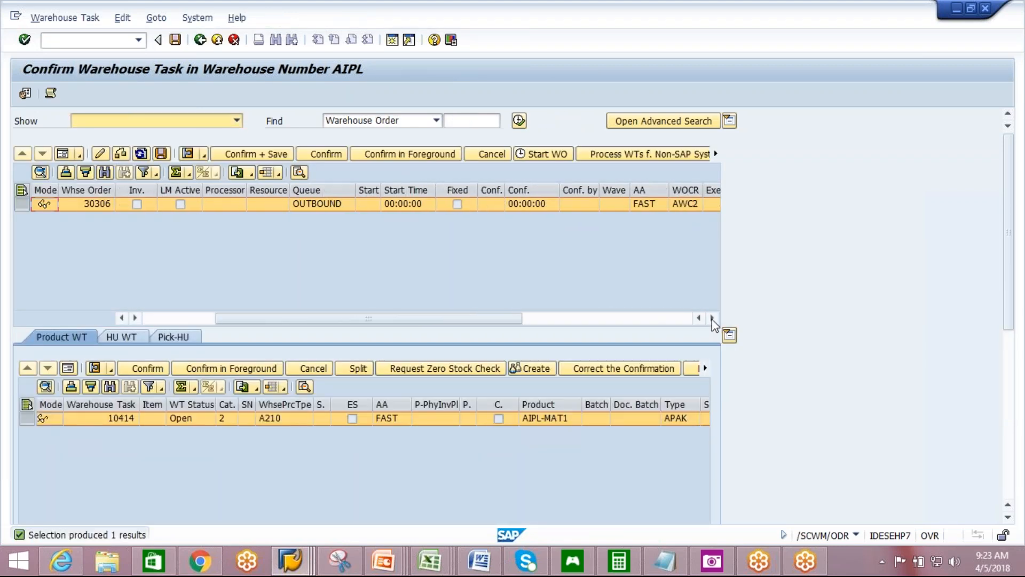
{"action": "left_click", "coordinate": [712, 318]}
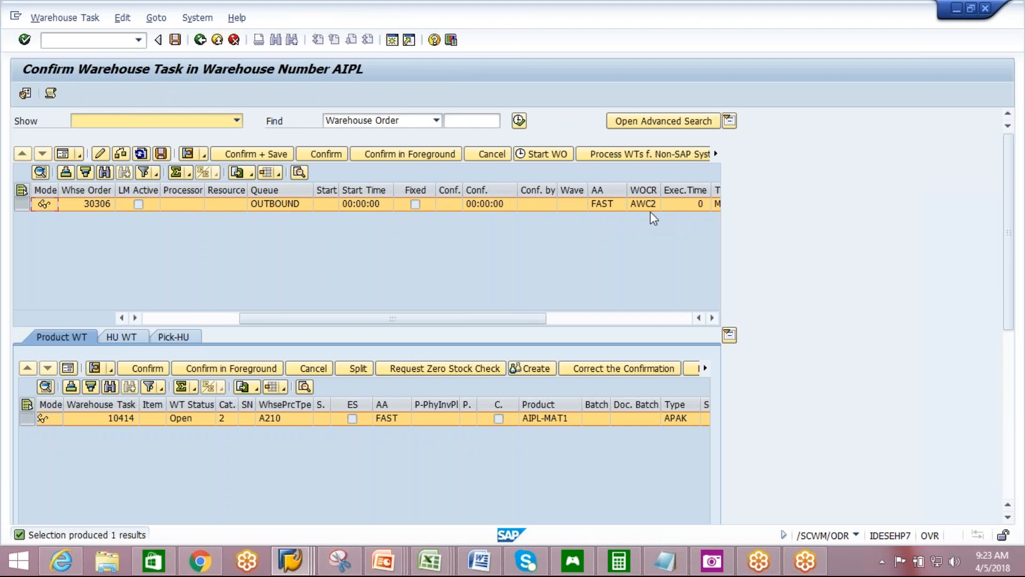
- Reopen the task confirmation, cancel the warehouse order's task for AIPL-MAT1, save the cancellation, and go back
{"action": "left_click", "coordinate": [200, 40]}
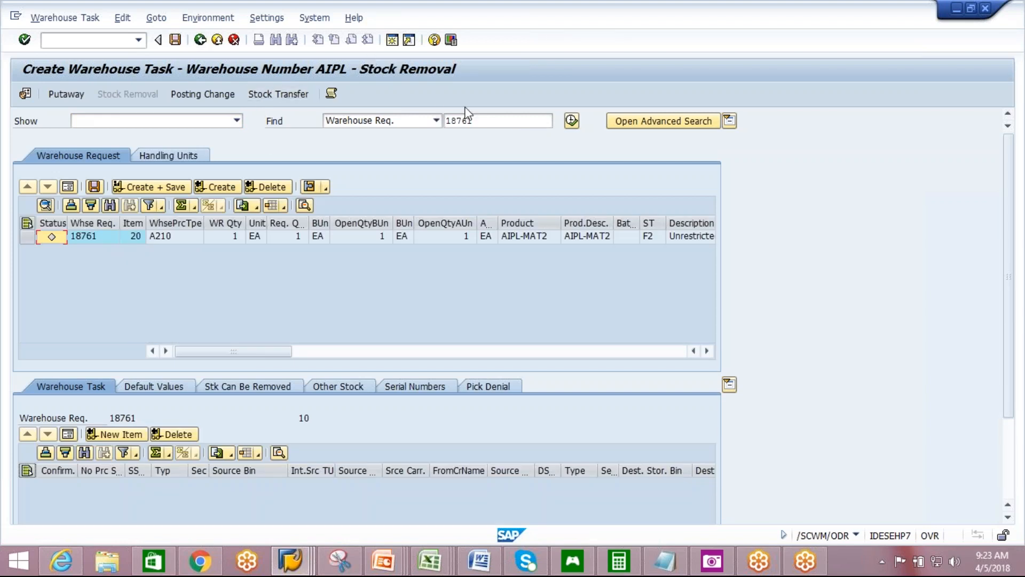
{"action": "left_click", "coordinate": [53, 20]}
{"action": "left_click", "coordinate": [64, 75]}
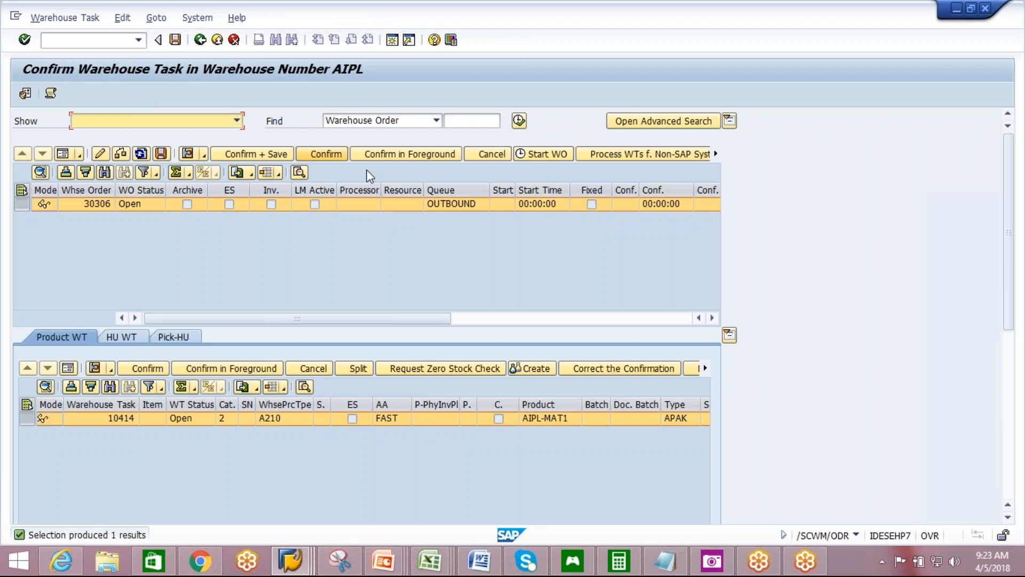
{"action": "left_click", "coordinate": [501, 156]}
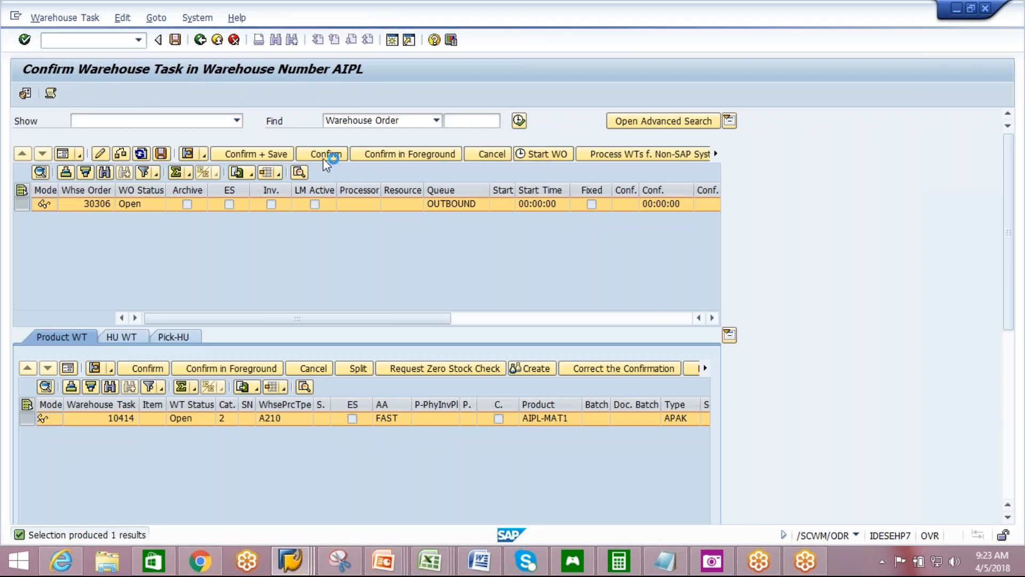
{"action": "left_click", "coordinate": [169, 160]}
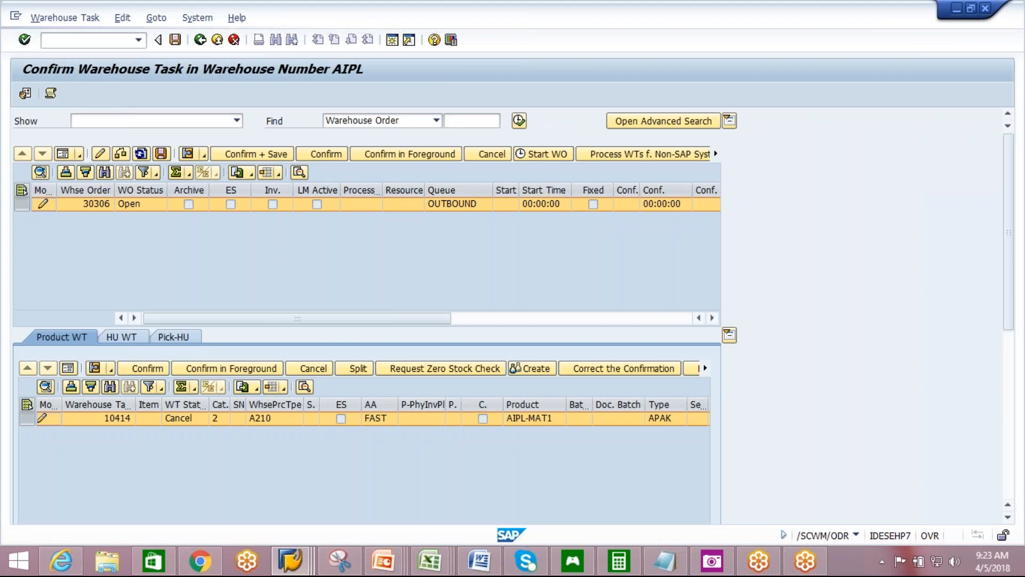
{"action": "left_click", "coordinate": [201, 42]}
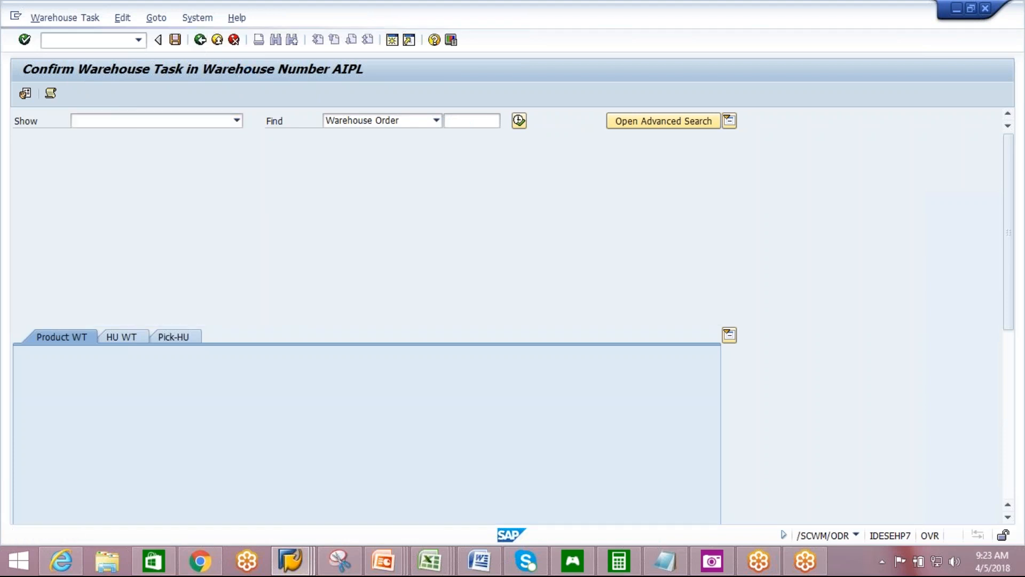
- Switch to the customizing guide session and open Define Search Sequence of Creation Rules for Activity Areas under Warehouse Order
{"action": "mouse_move", "coordinate": [306, 570]}
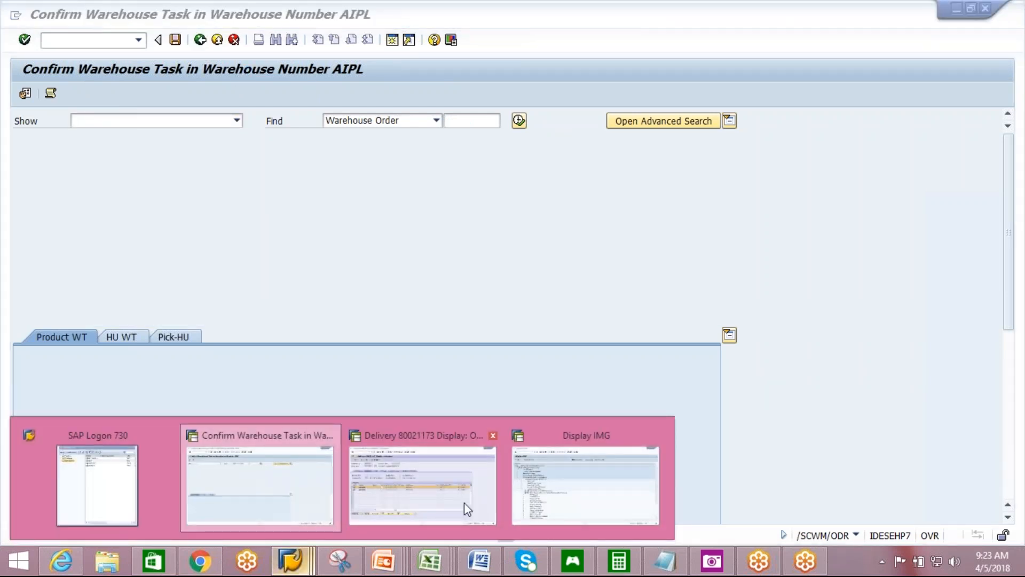
{"action": "left_click", "coordinate": [553, 499]}
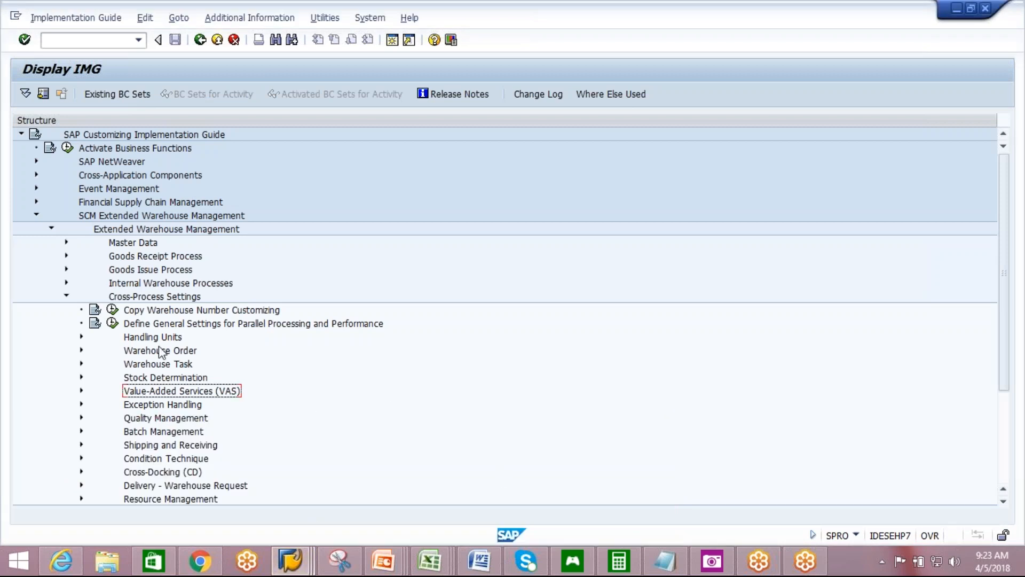
{"action": "left_click", "coordinate": [66, 296]}
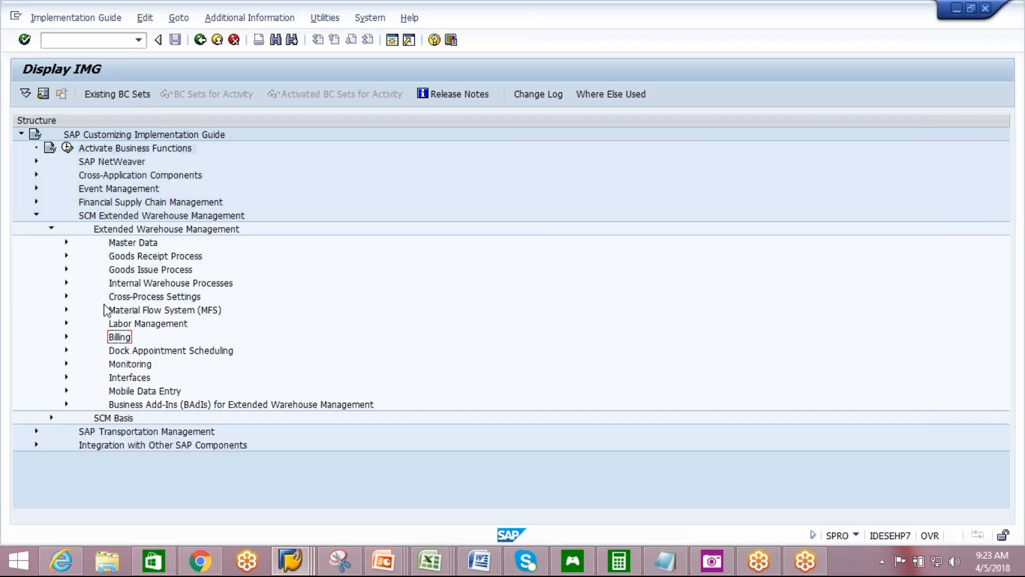
{"action": "left_click", "coordinate": [66, 297]}
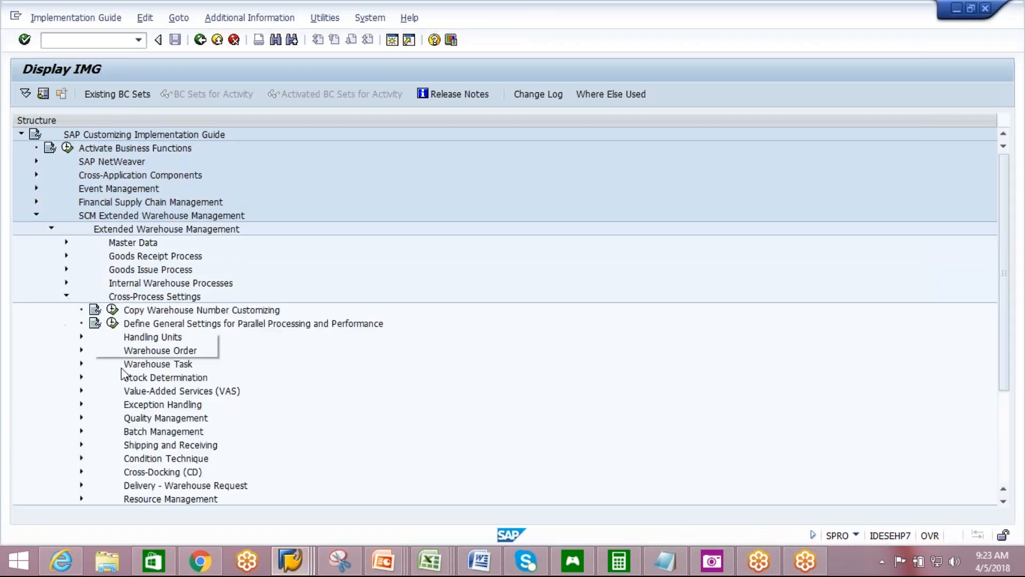
{"action": "left_click", "coordinate": [81, 350]}
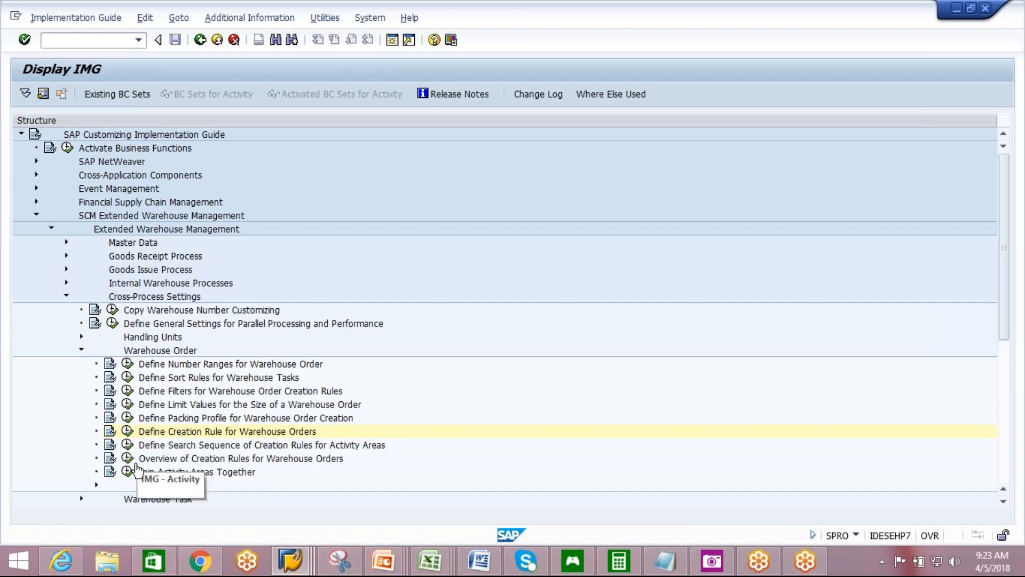
{"action": "left_click", "coordinate": [127, 445]}
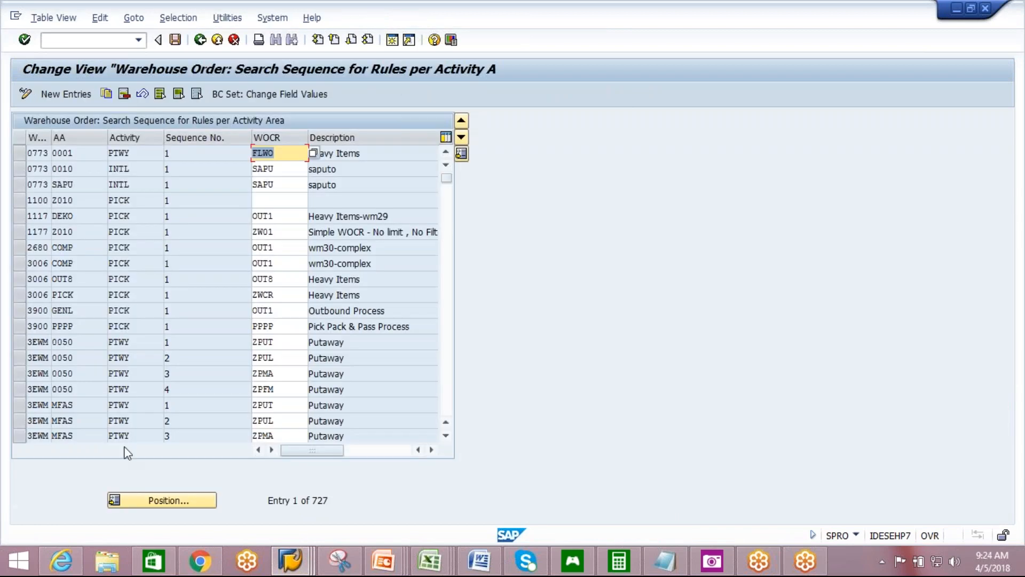
- Filter the search sequence entries by contents to show only those of warehouse number AIPL
{"action": "left_click", "coordinate": [179, 18]}
{"action": "left_click", "coordinate": [199, 34]}
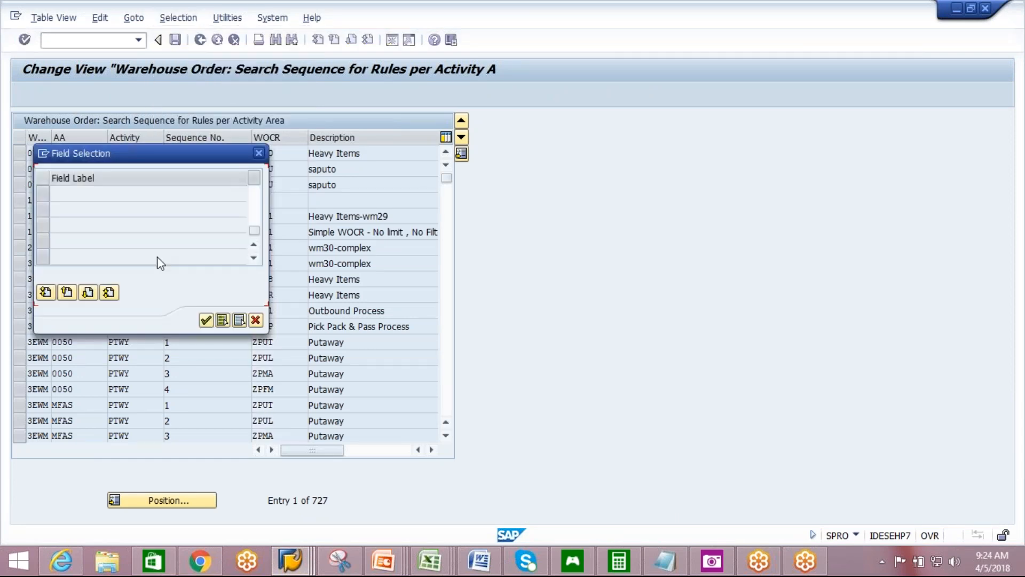
{"action": "left_click", "coordinate": [254, 245]}
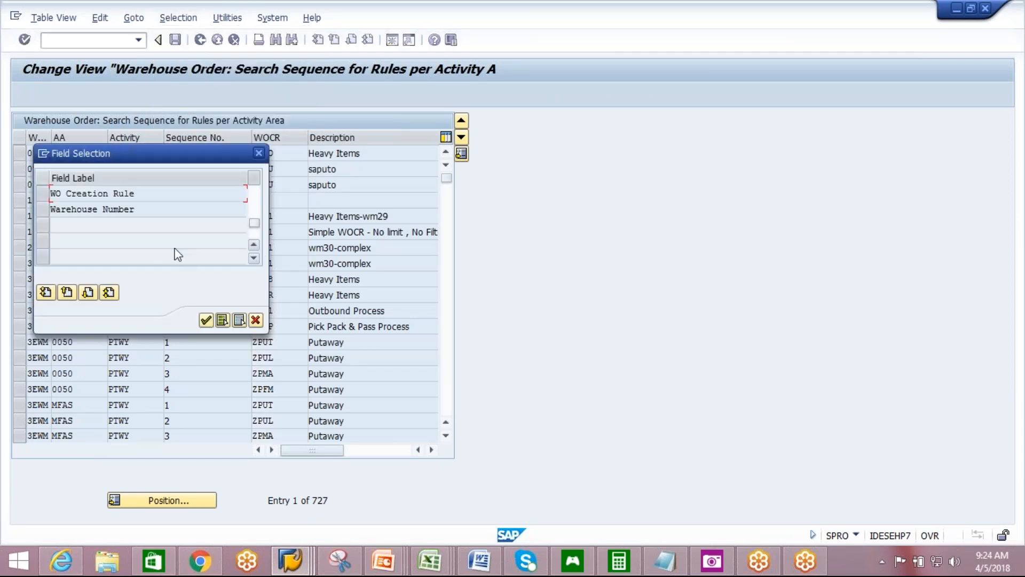
{"action": "left_click", "coordinate": [44, 211]}
{"action": "left_click", "coordinate": [206, 320]}
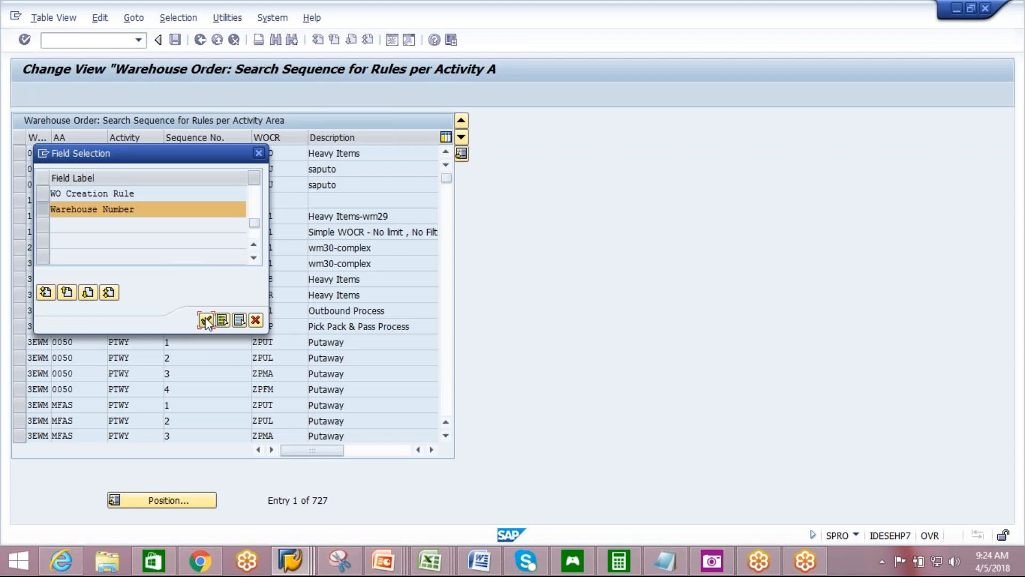
{"action": "left_click", "coordinate": [264, 195]}
{"action": "left_click", "coordinate": [249, 206]}
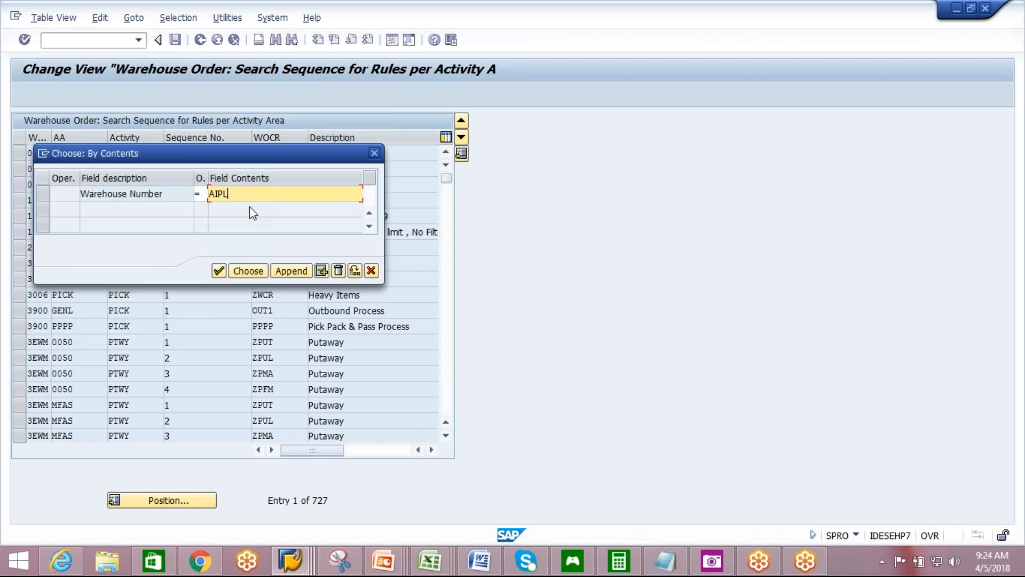
{"action": "left_click", "coordinate": [225, 272]}
{"action": "left_click", "coordinate": [243, 272]}
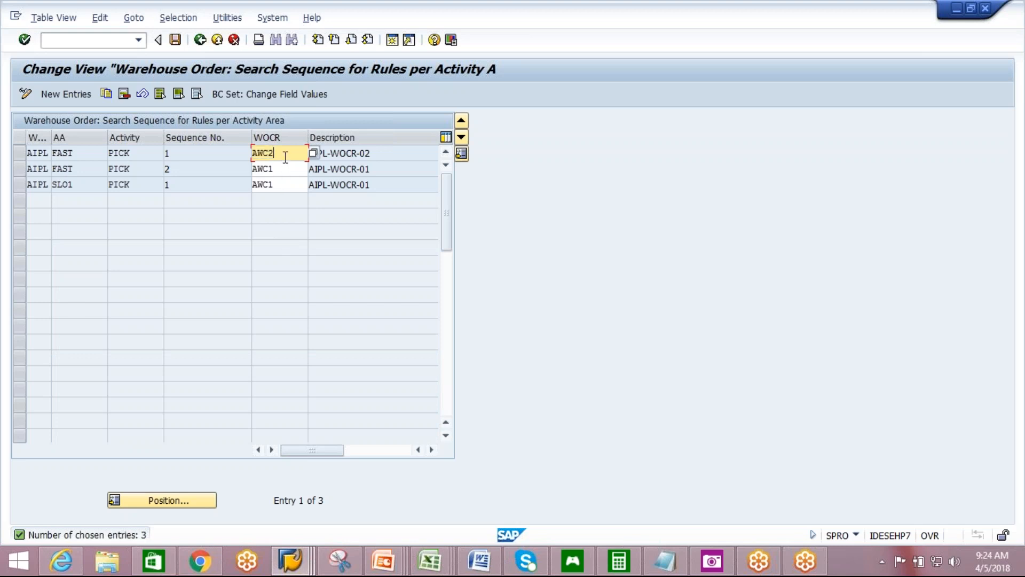
- For activity area FAST, activity PICK, set the WOCR of sequence 1 to AWC1 and of sequence 2 to AWC2
{"action": "key", "text": "BackSpace"}
{"action": "type", "text": "1"}
{"action": "left_click", "coordinate": [286, 169]}
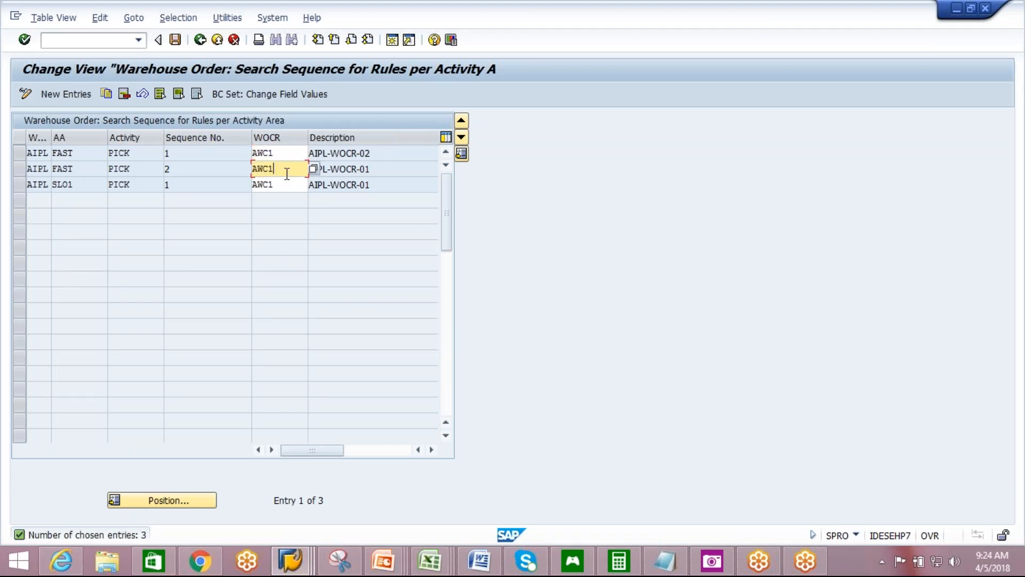
{"action": "key", "text": "BackSpace"}
{"action": "type", "text": "2"}
{"action": "key", "text": "Return"}
{"action": "left_click", "coordinate": [274, 153]}
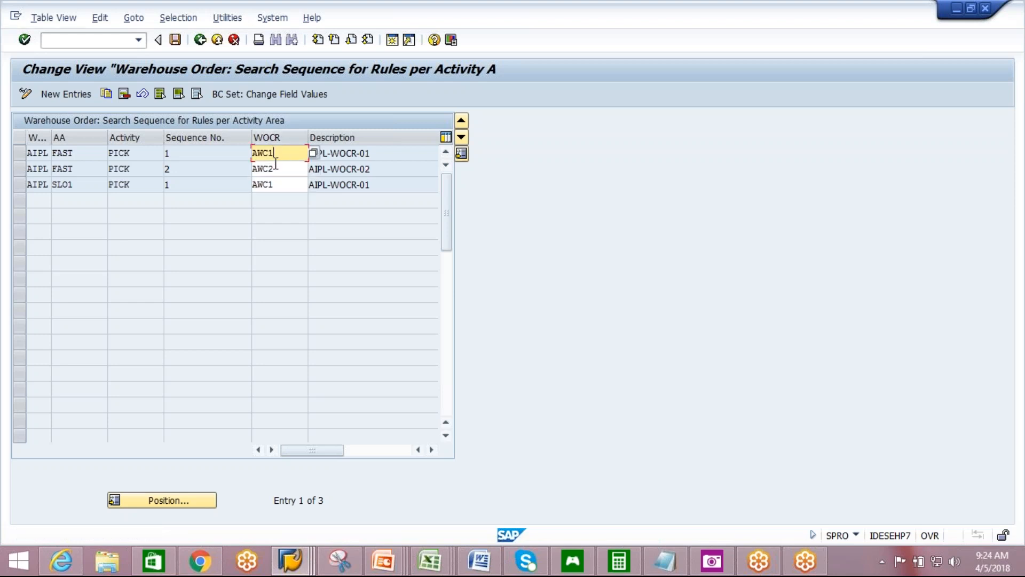
- Save the search sequence under the proposed customizing request and return to the implementation guide
{"action": "left_click", "coordinate": [175, 39]}
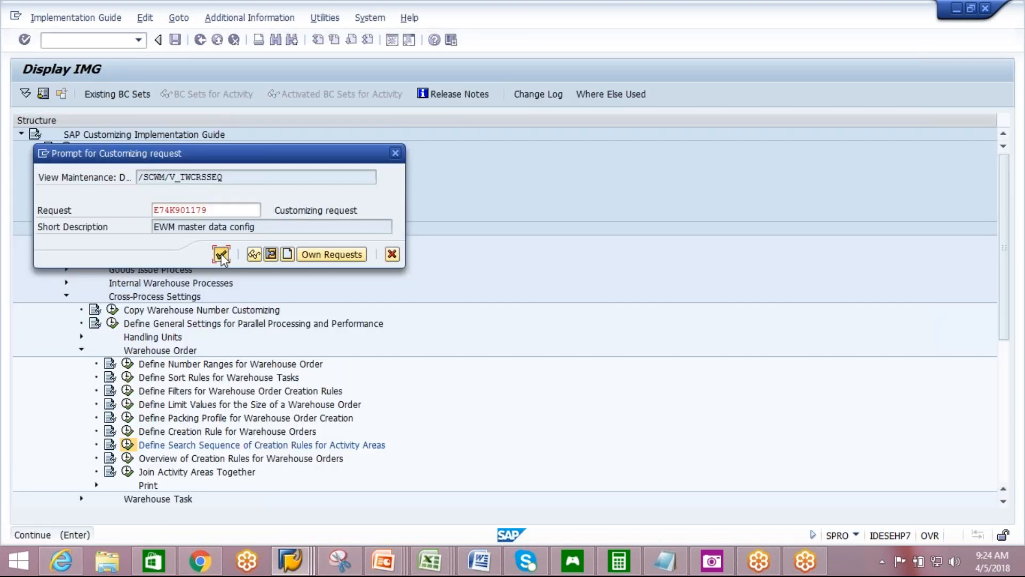
{"action": "left_click", "coordinate": [221, 256]}
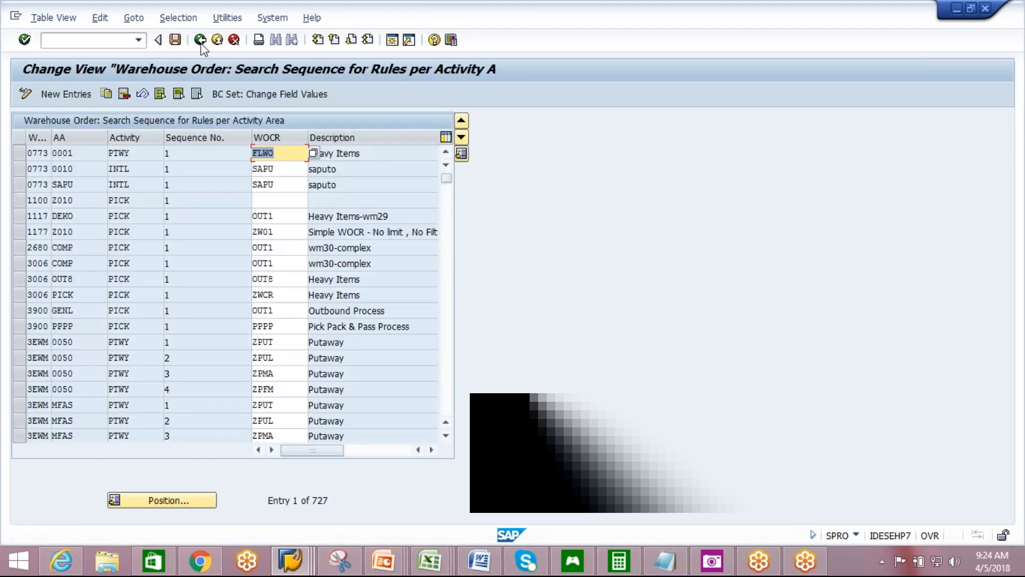
{"action": "left_click", "coordinate": [201, 42]}
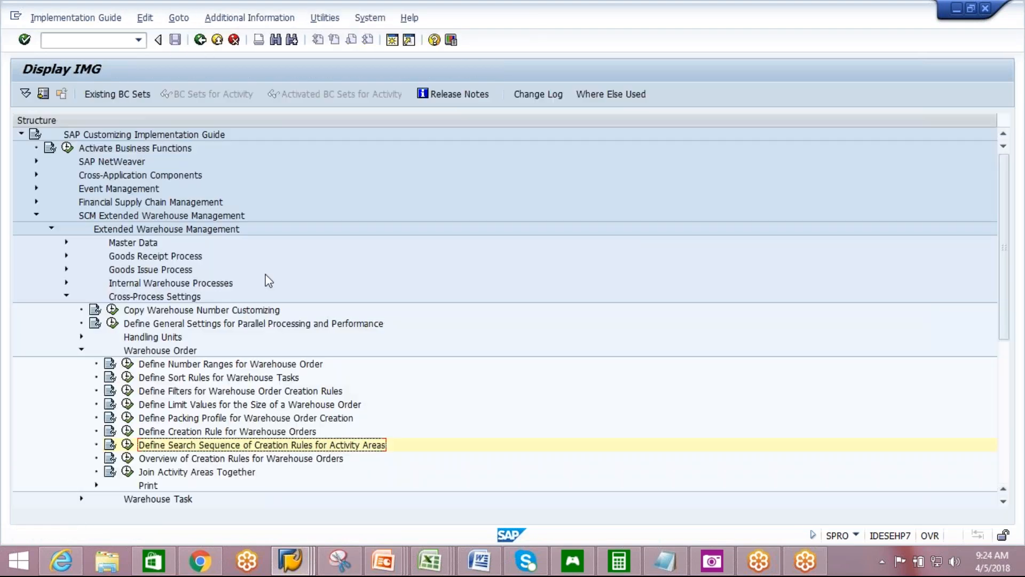
- Open Define Creation Rule for Warehouse Orders and filter the rules by warehouse number AIPL
{"action": "left_click", "coordinate": [127, 431]}
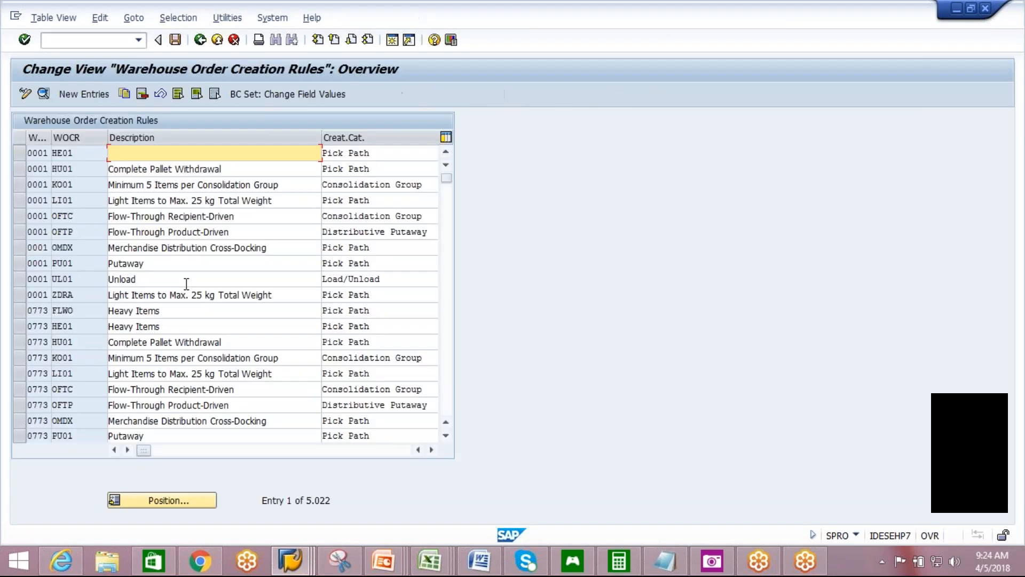
{"action": "left_click", "coordinate": [178, 18]}
{"action": "left_click", "coordinate": [187, 34]}
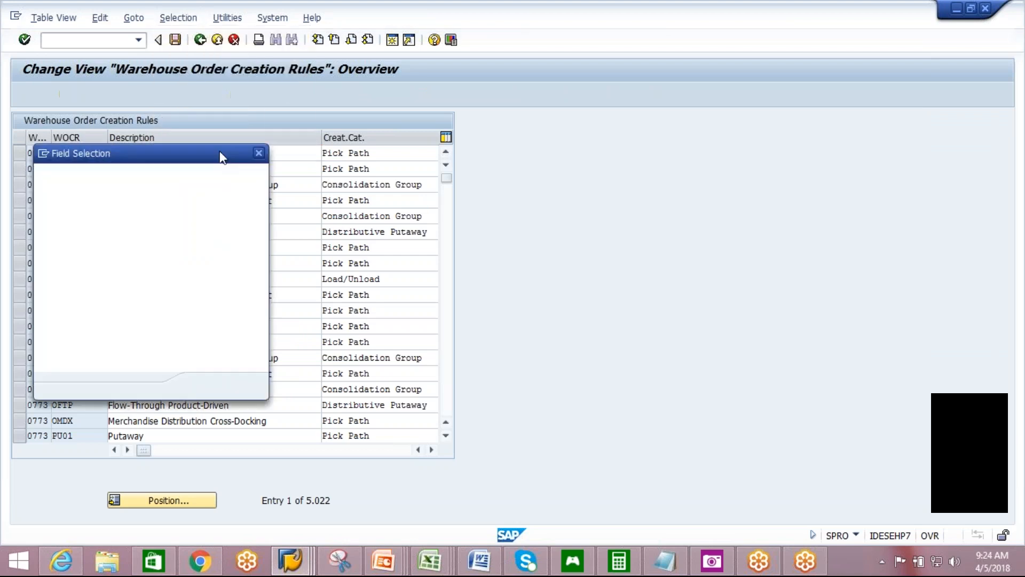
{"action": "left_click", "coordinate": [254, 291]}
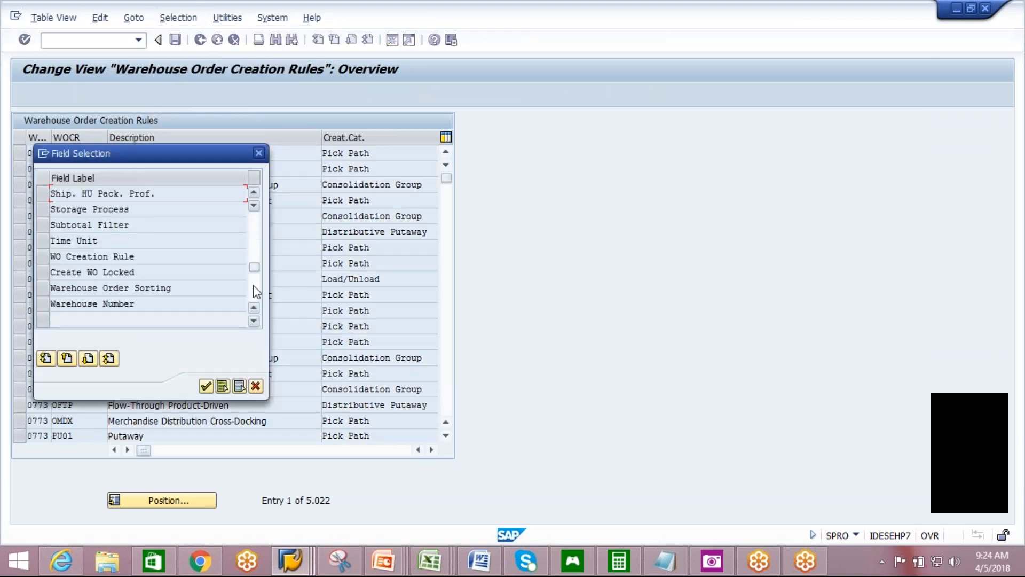
{"action": "left_click", "coordinate": [43, 304]}
{"action": "left_click", "coordinate": [207, 387]}
{"action": "left_click", "coordinate": [240, 192]}
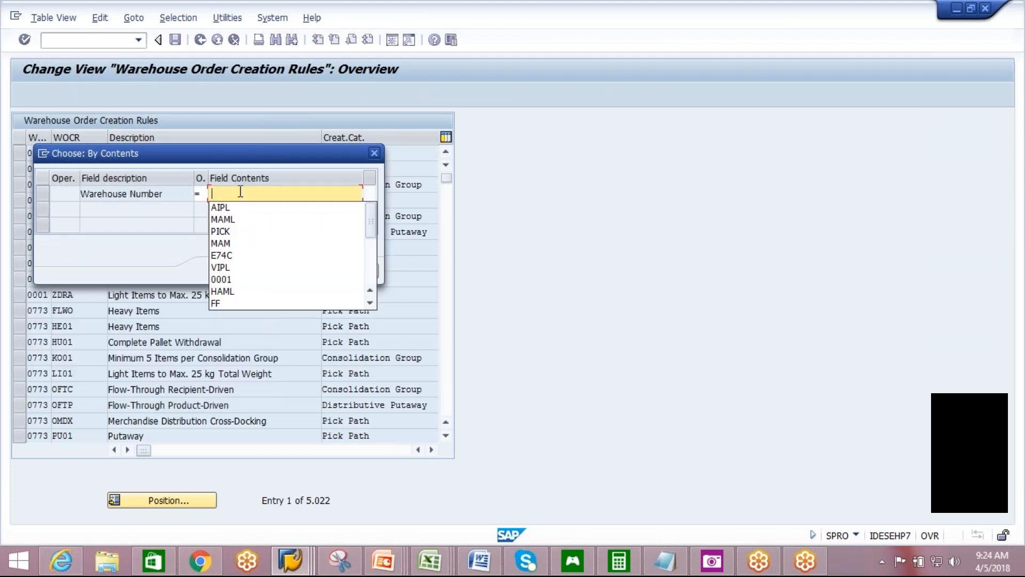
{"action": "key", "text": "Return"}
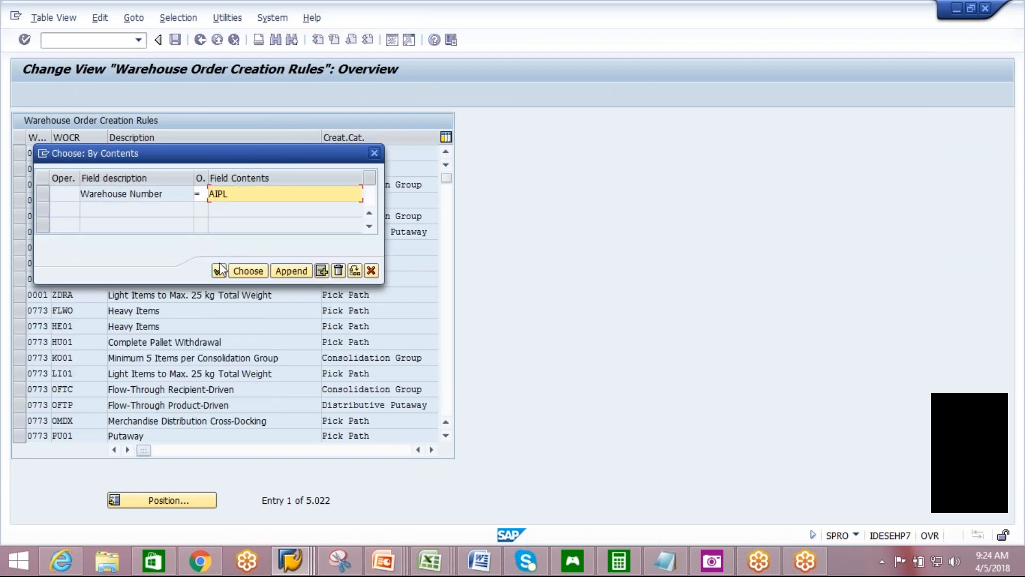
{"action": "left_click", "coordinate": [248, 271]}
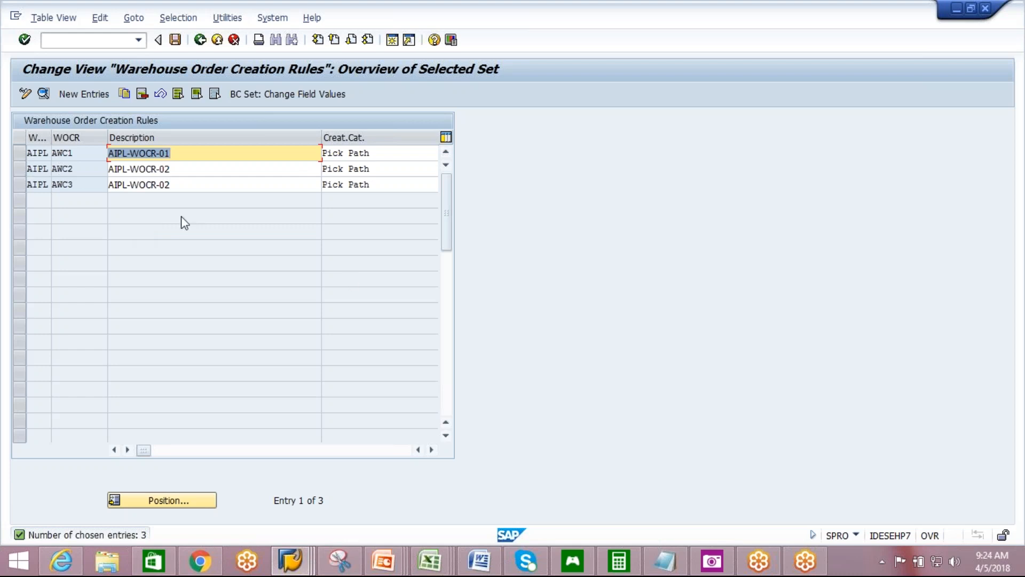
- Clear the item filters of creation rules AWC1 and AWC2, and save the change under the customizing request
{"action": "left_click", "coordinate": [433, 450]}
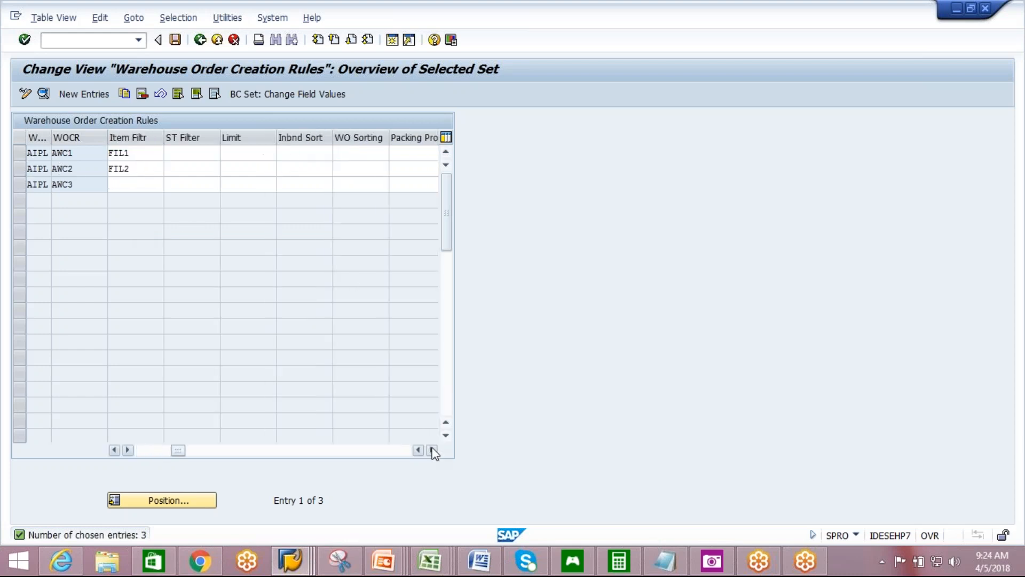
{"action": "left_click", "coordinate": [146, 159]}
{"action": "key", "text": "BackSpace"}
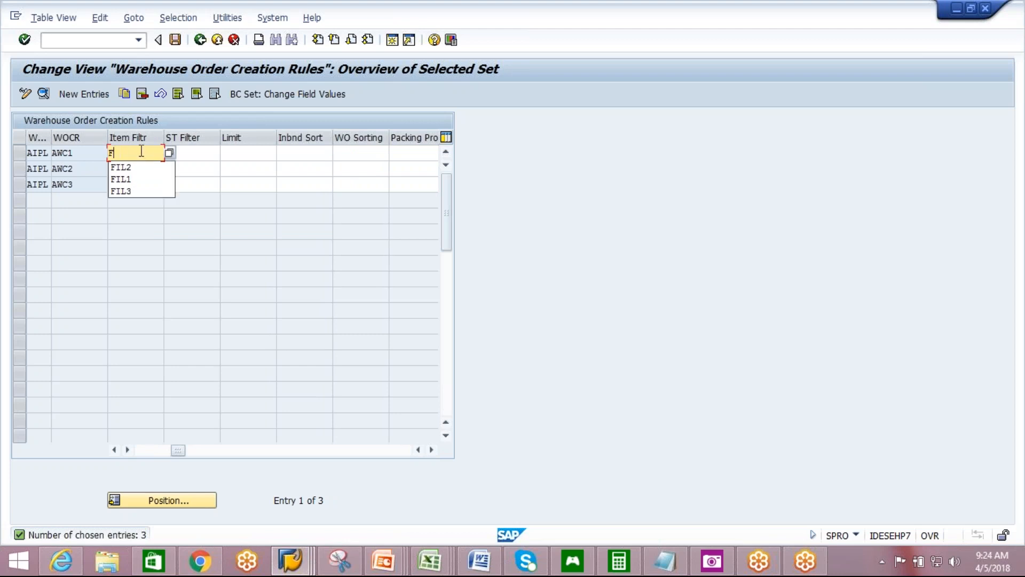
{"action": "key", "text": "BackSpace"}
{"action": "left_click", "coordinate": [210, 158]}
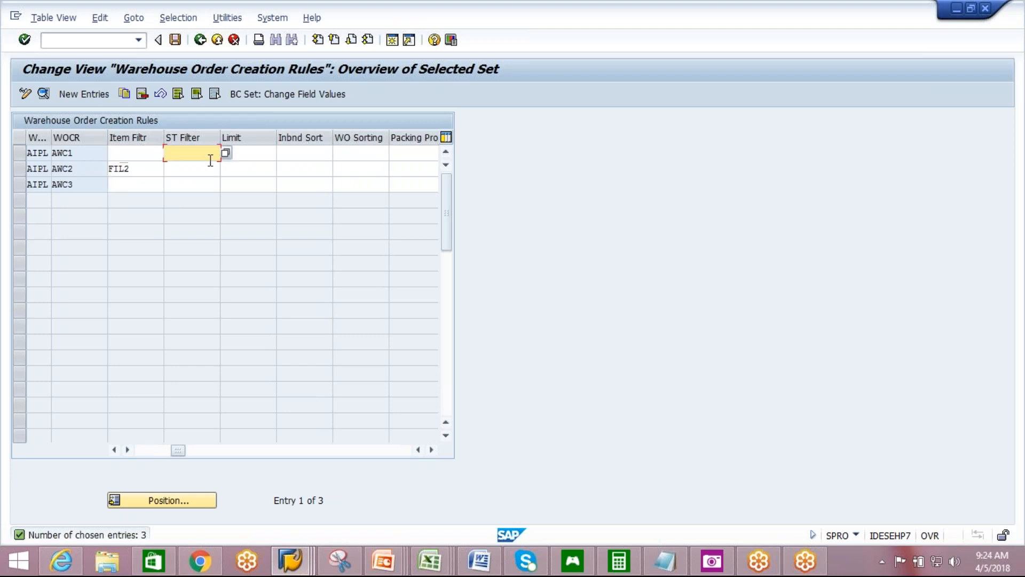
{"action": "left_click", "coordinate": [147, 169]}
{"action": "key", "text": "BackSpace"}
{"action": "key", "text": "BackSpace"}
{"action": "key", "text": "BackSpace"}
{"action": "key", "text": "BackSpace"}
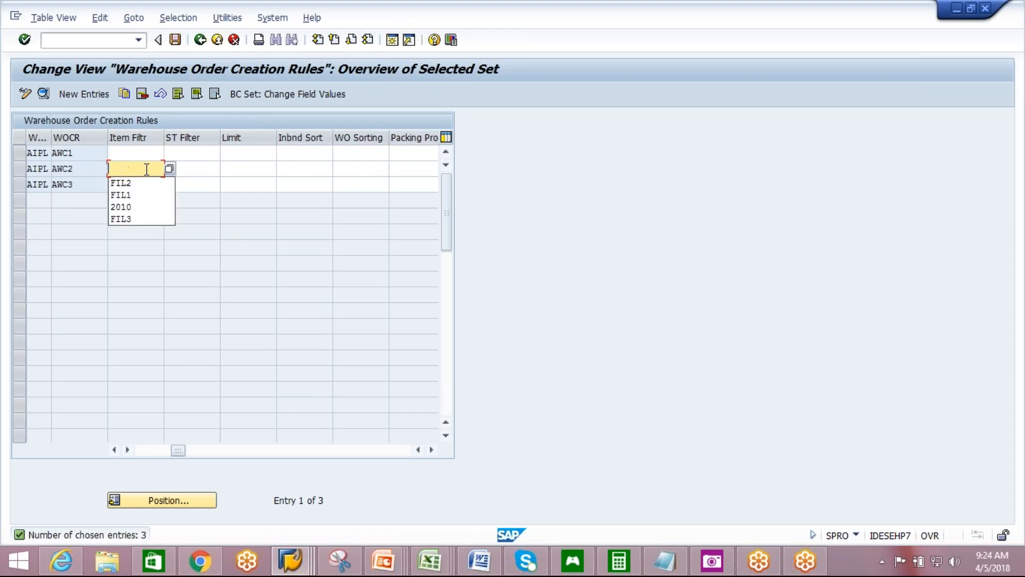
{"action": "left_click", "coordinate": [236, 245]}
{"action": "left_click", "coordinate": [176, 40]}
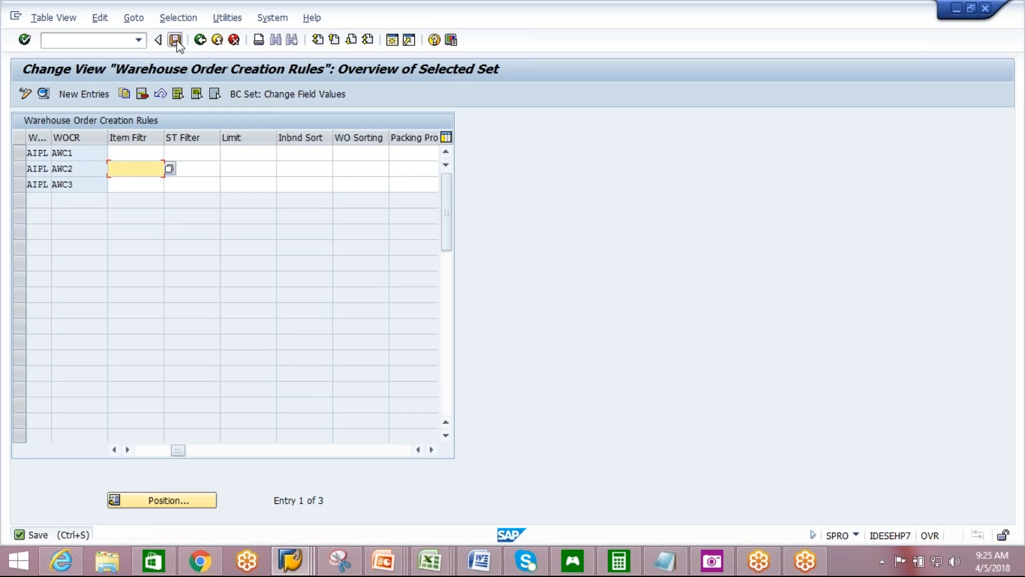
{"action": "left_click", "coordinate": [221, 254]}
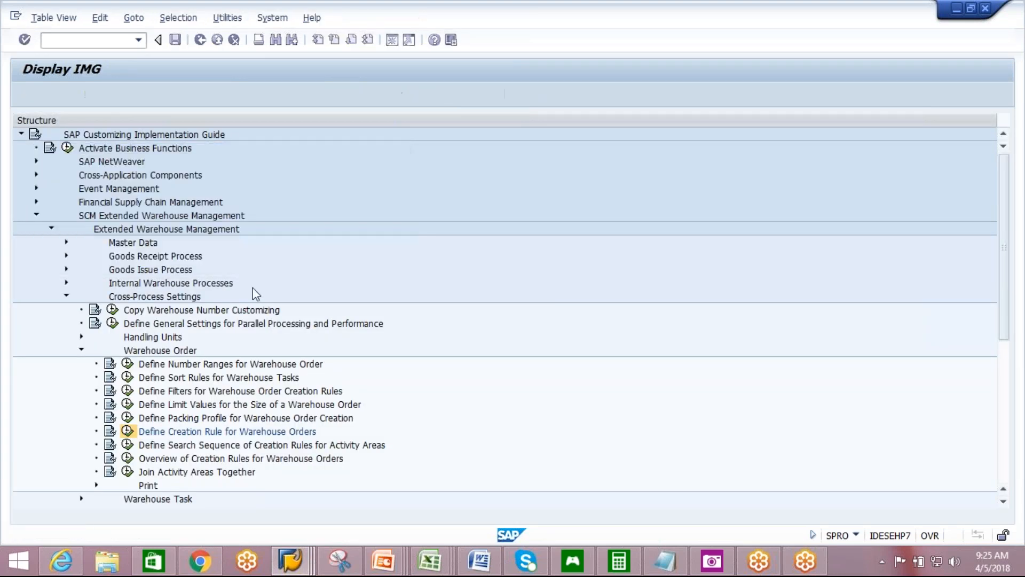
- Switch to the warehouse task session and reopen warehouse task creation from the outbound delivery order
{"action": "mouse_move", "coordinate": [300, 568]}
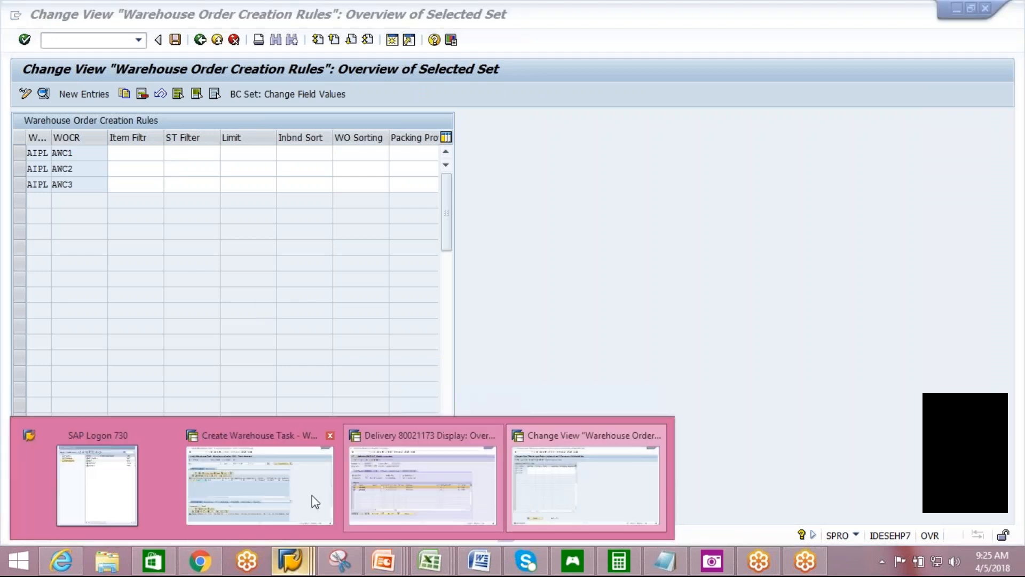
{"action": "left_click", "coordinate": [293, 498]}
{"action": "left_click", "coordinate": [199, 43]}
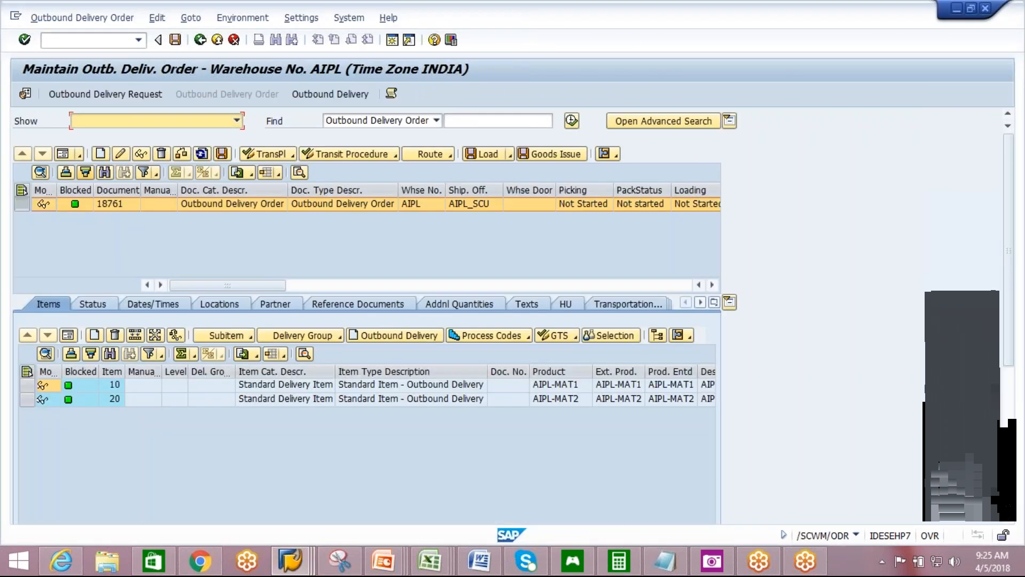
{"action": "left_click", "coordinate": [86, 20]}
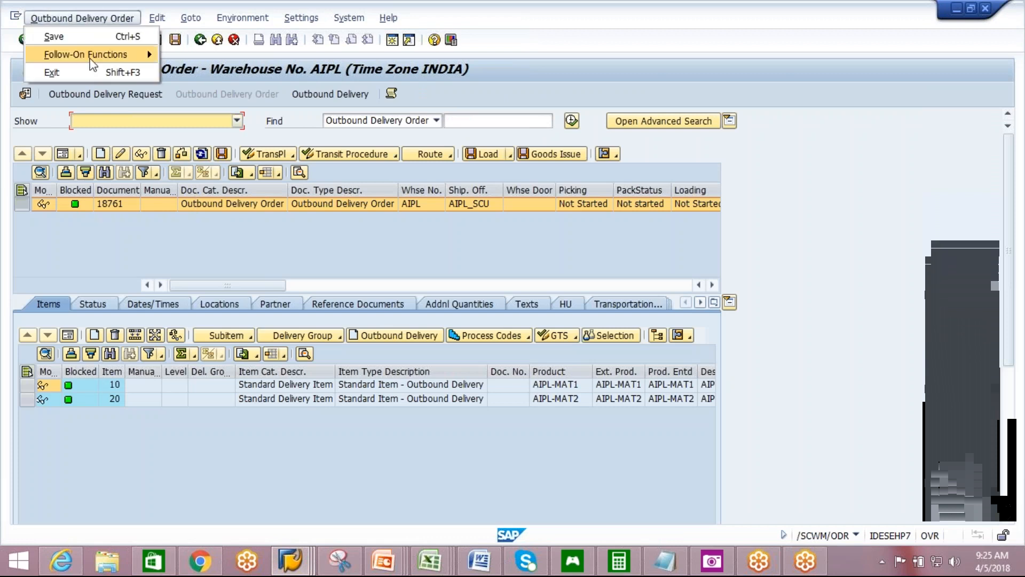
{"action": "mouse_move", "coordinate": [96, 54]}
{"action": "left_click", "coordinate": [206, 55]}
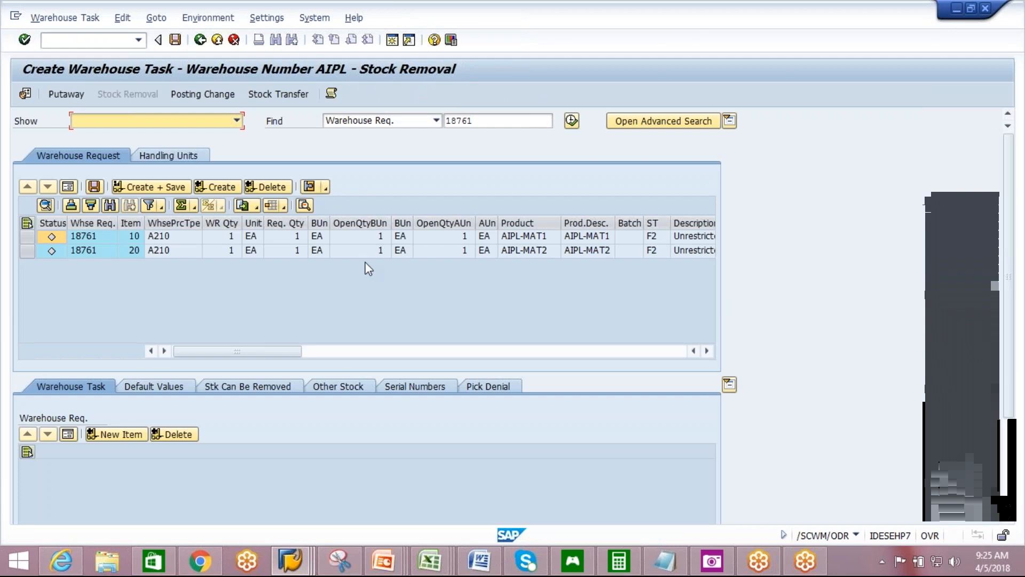
- Create and save the stock removal warehouse task for item 10, product AIPL-MAT1
{"action": "left_click", "coordinate": [28, 236]}
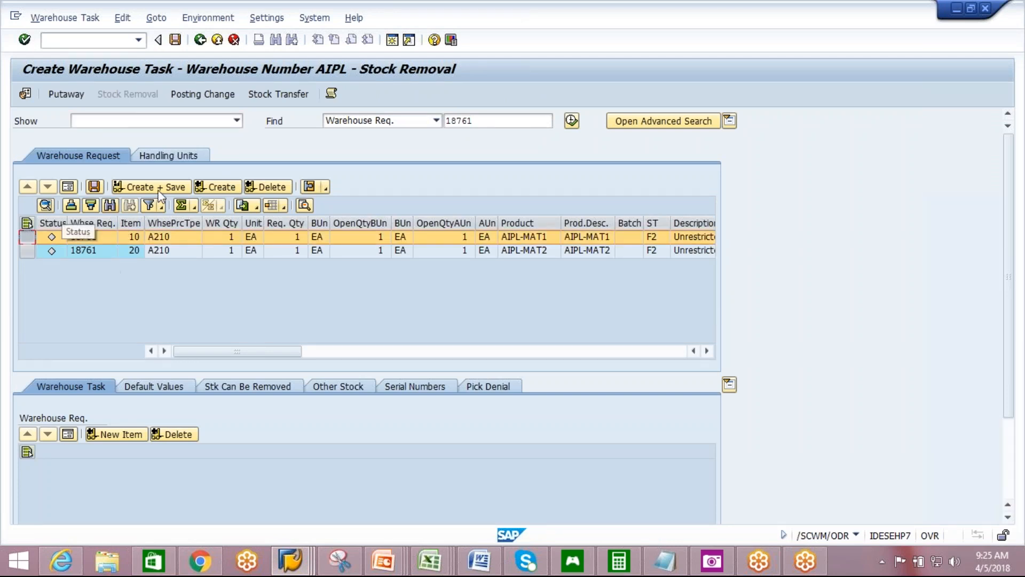
{"action": "left_click", "coordinate": [218, 187]}
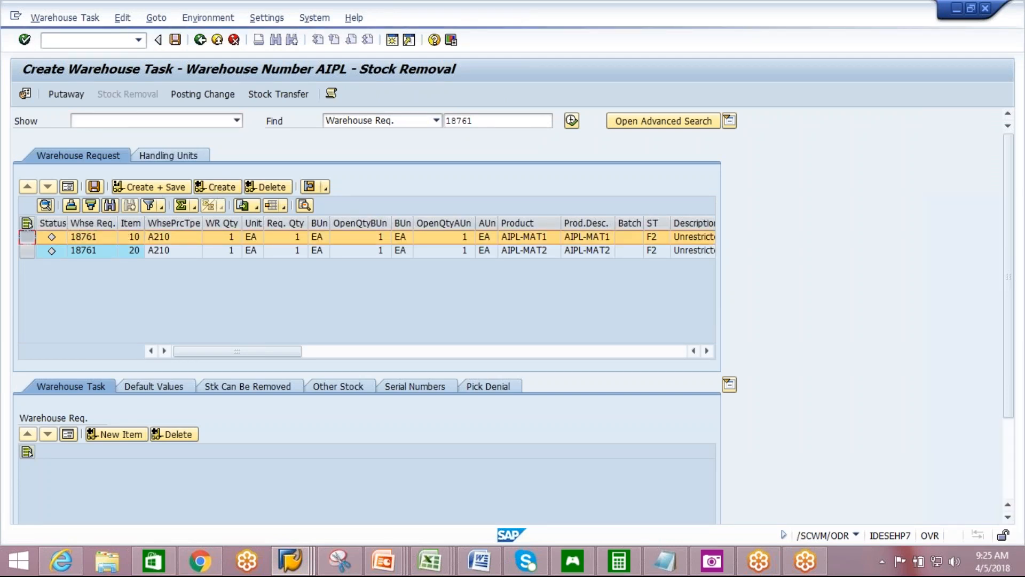
{"action": "left_click", "coordinate": [168, 188]}
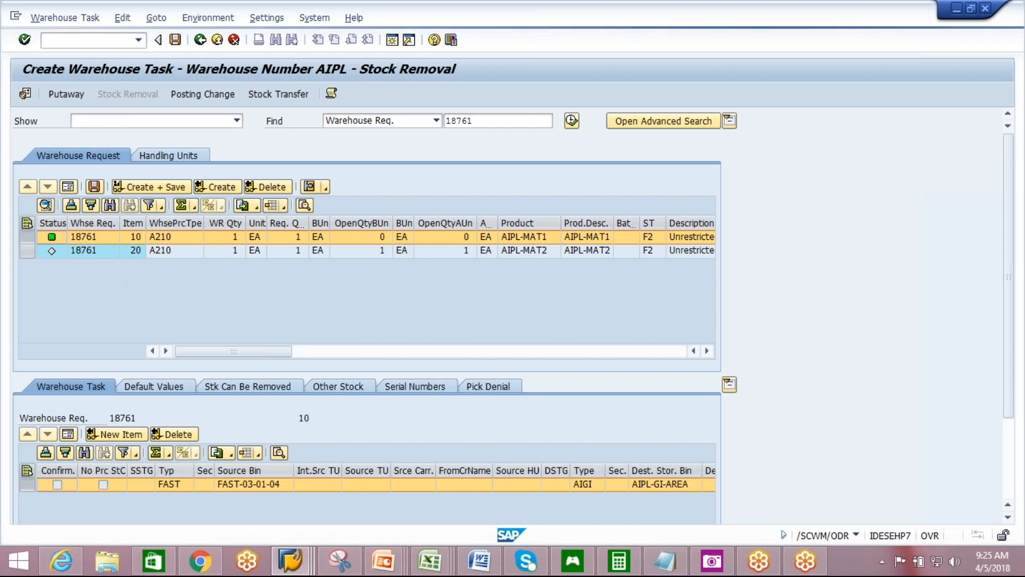
- Open the saved warehouse task for confirmation and check which WOCR its warehouse order uses
{"action": "left_click", "coordinate": [94, 21]}
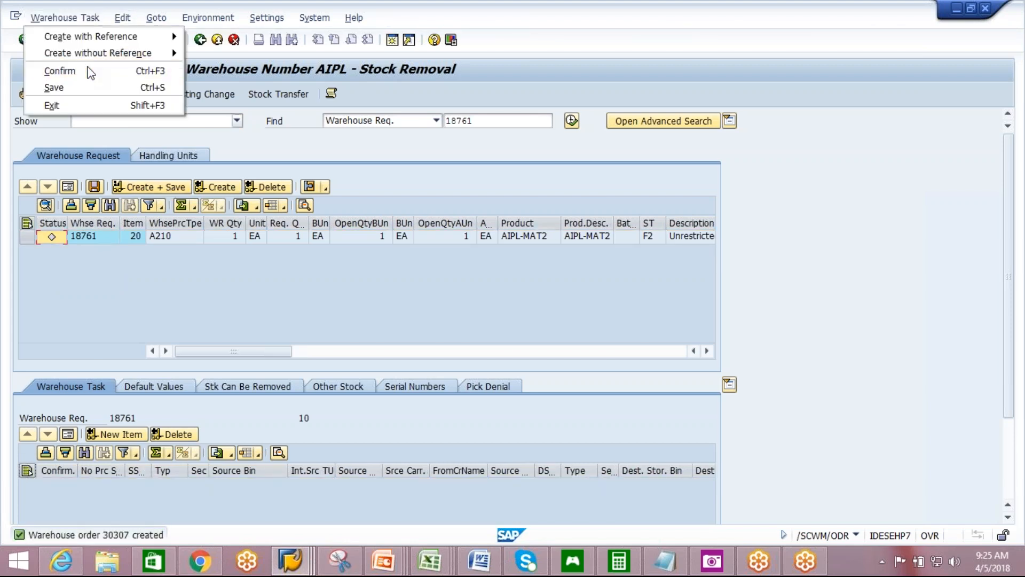
{"action": "left_click", "coordinate": [91, 71]}
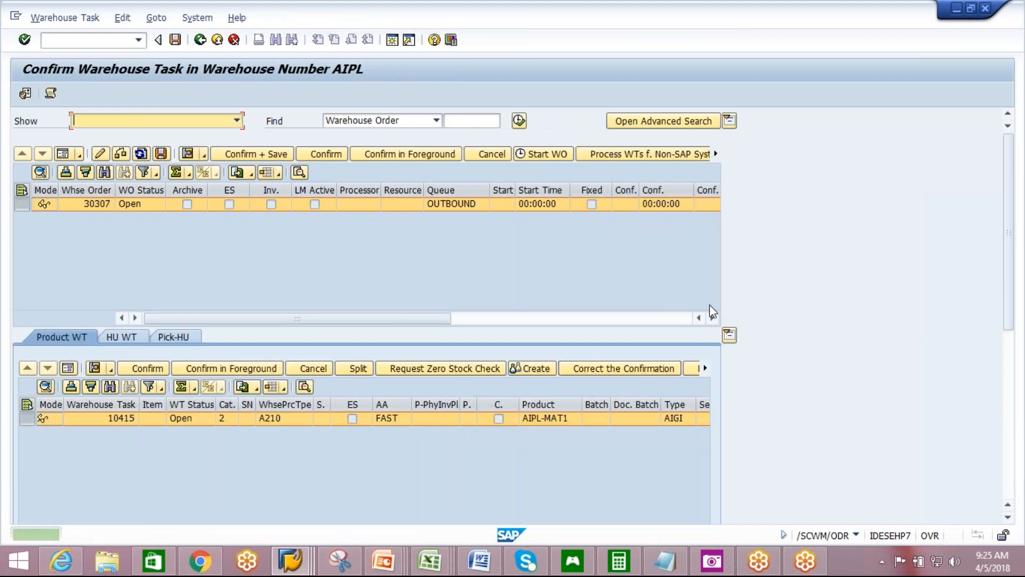
{"action": "left_click", "coordinate": [712, 318]}
{"action": "left_click", "coordinate": [712, 318]}
{"action": "left_click", "coordinate": [712, 318]}
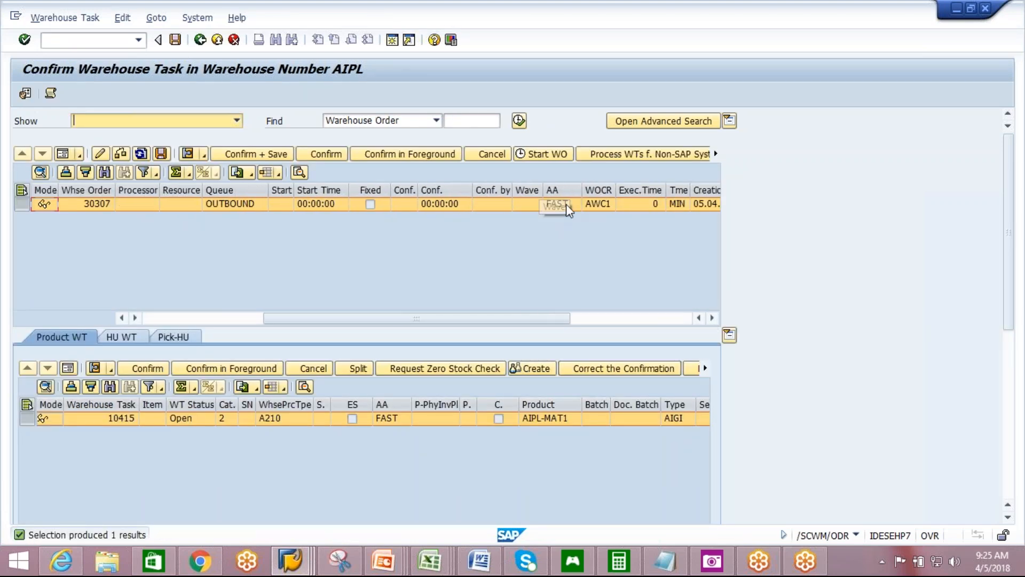
{"action": "left_click", "coordinate": [599, 203]}
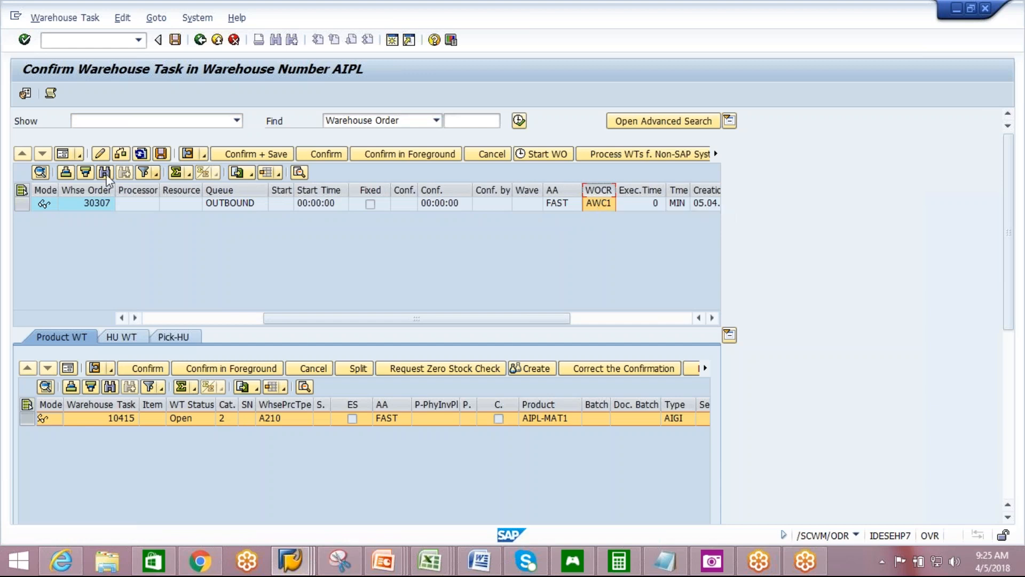
- Cancel the open warehouse task of the AIPL-MAT1 warehouse order, save the cancellation, and return to the outbound delivery order
{"action": "left_click", "coordinate": [24, 205]}
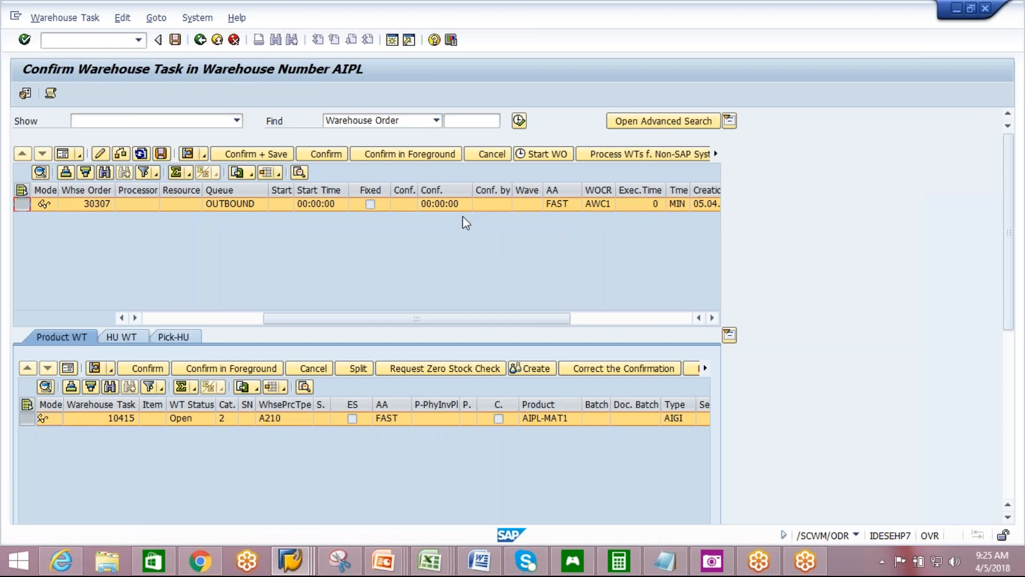
{"action": "left_click", "coordinate": [488, 151]}
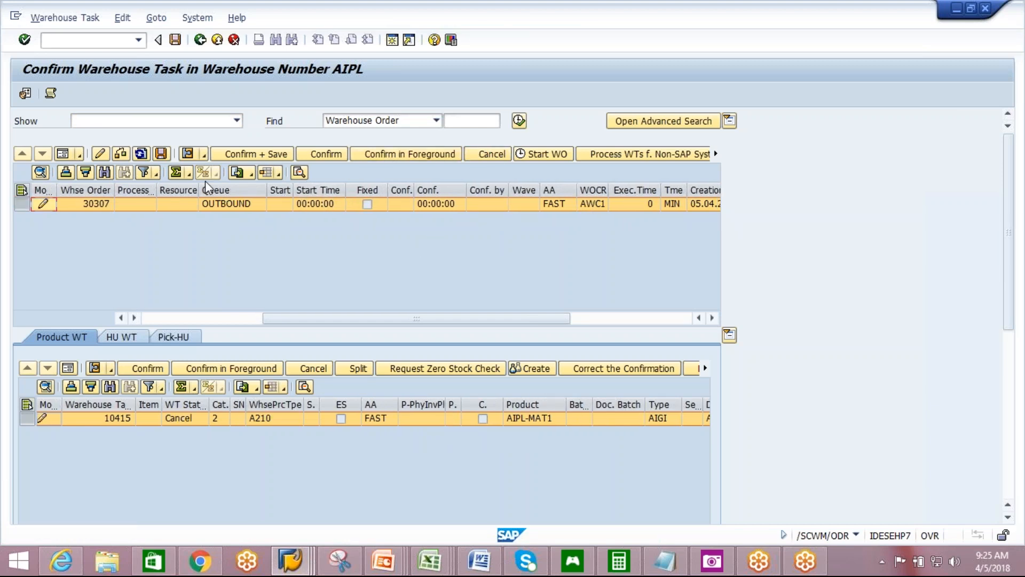
{"action": "left_click", "coordinate": [162, 155]}
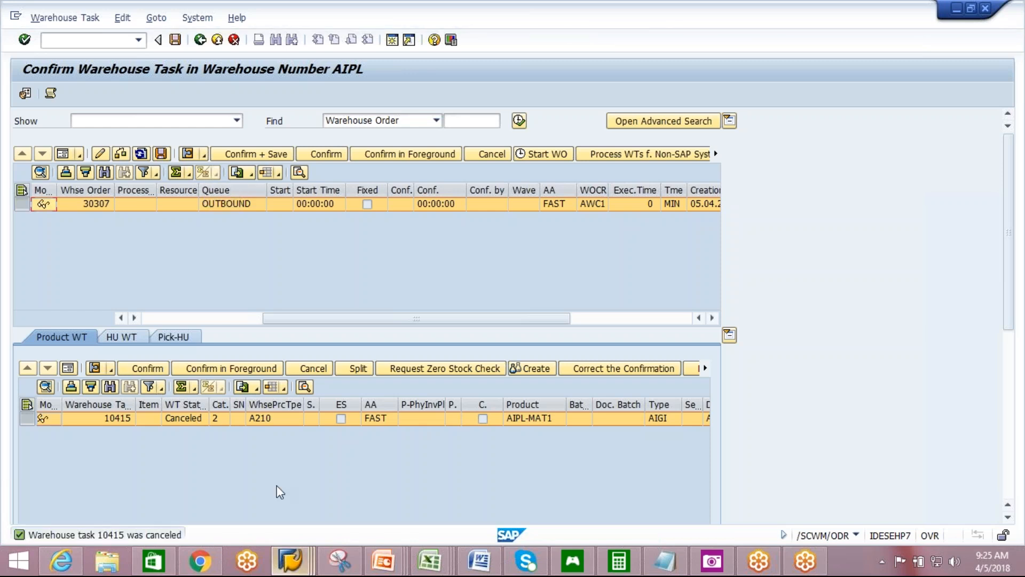
{"action": "left_click", "coordinate": [200, 40]}
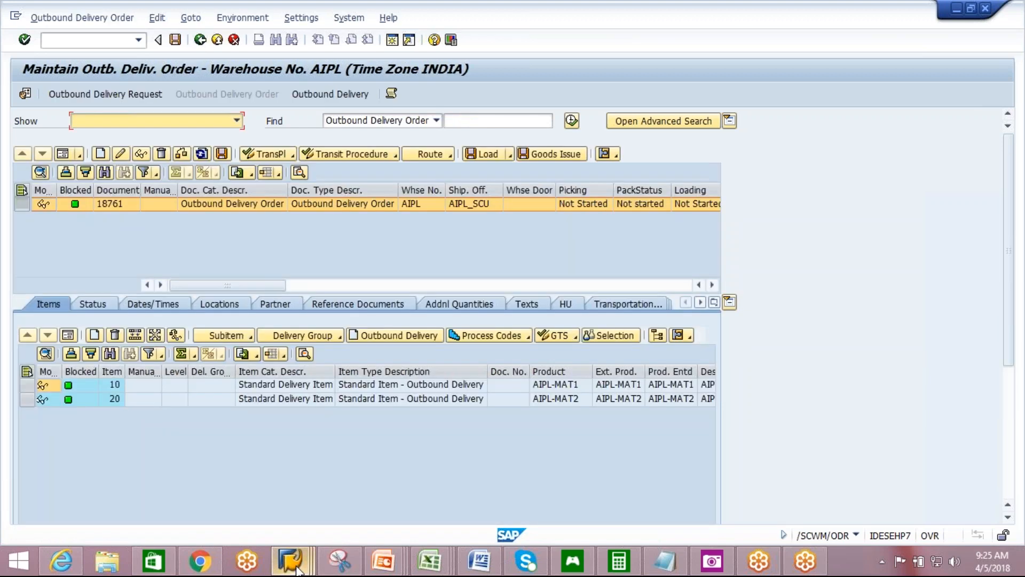
- In the warehouse order creation rules session, set item filter FIL1 for AWC1 and FIL2 for AWC2, and save
{"action": "mouse_move", "coordinate": [290, 560]}
{"action": "left_click", "coordinate": [537, 509]}
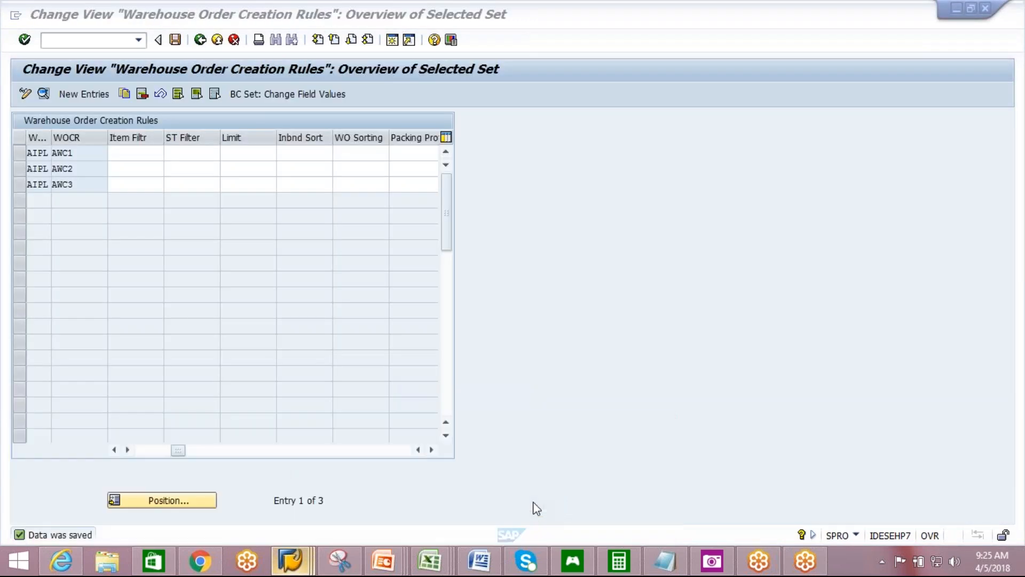
{"action": "left_click", "coordinate": [149, 150]}
{"action": "left_click", "coordinate": [148, 151]}
{"action": "left_click", "coordinate": [124, 177]}
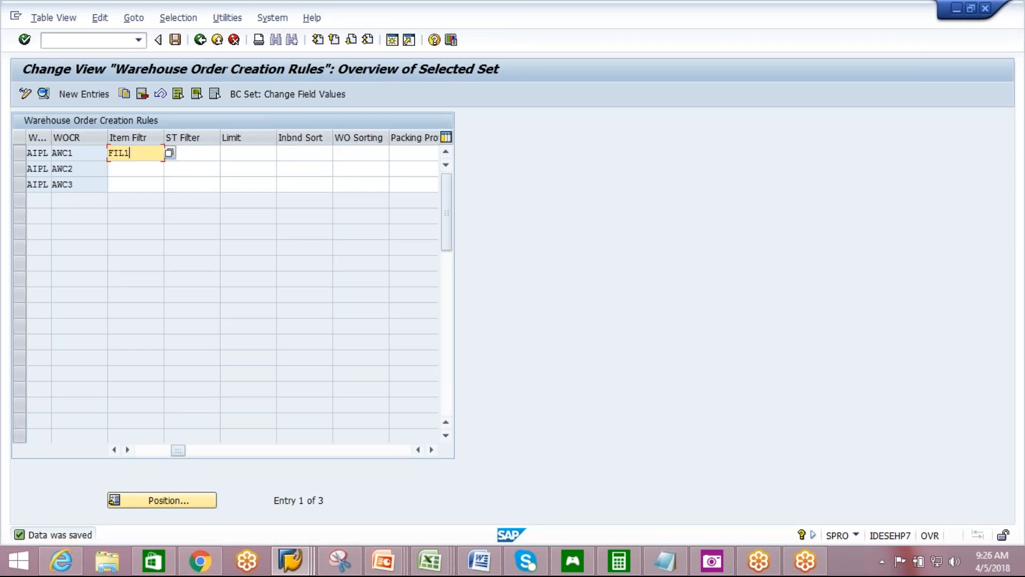
{"action": "left_click", "coordinate": [133, 168]}
{"action": "left_click", "coordinate": [134, 169]}
{"action": "left_click", "coordinate": [124, 206]}
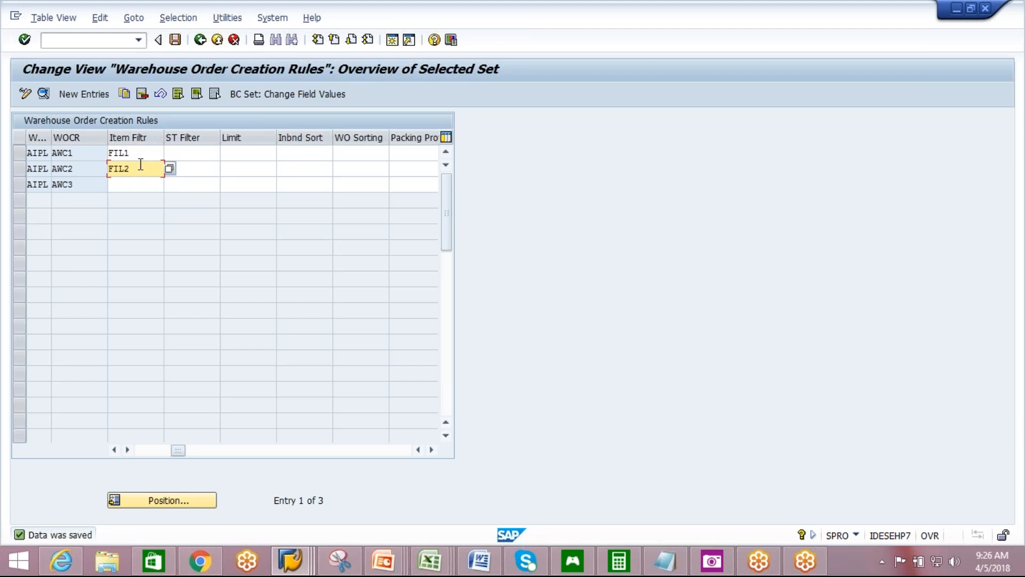
{"action": "left_click", "coordinate": [175, 40]}
- Switch to the outbound delivery order session and open warehouse task creation as a follow-on function for order 18761
{"action": "mouse_move", "coordinate": [290, 560]}
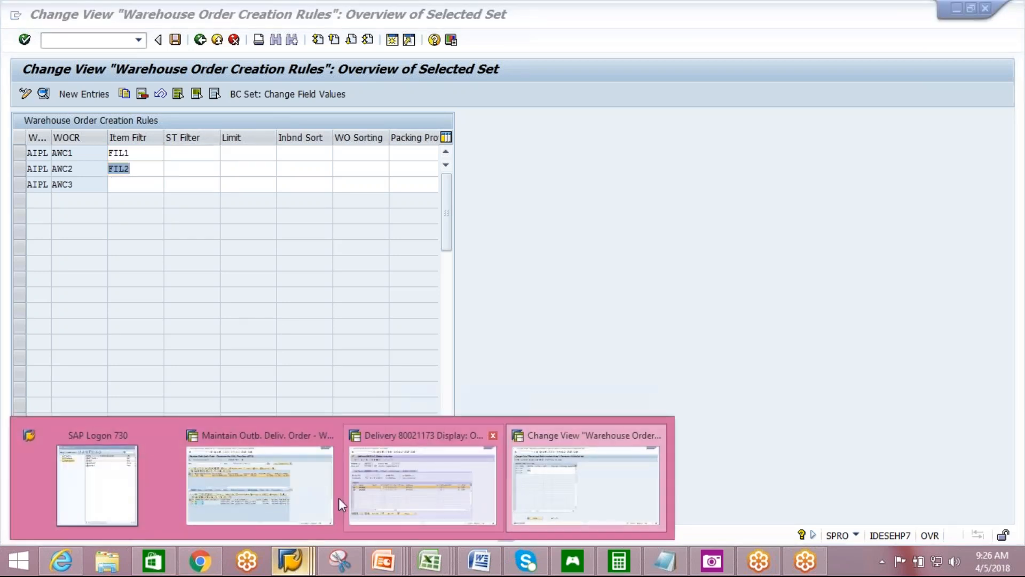
{"action": "left_click", "coordinate": [275, 482]}
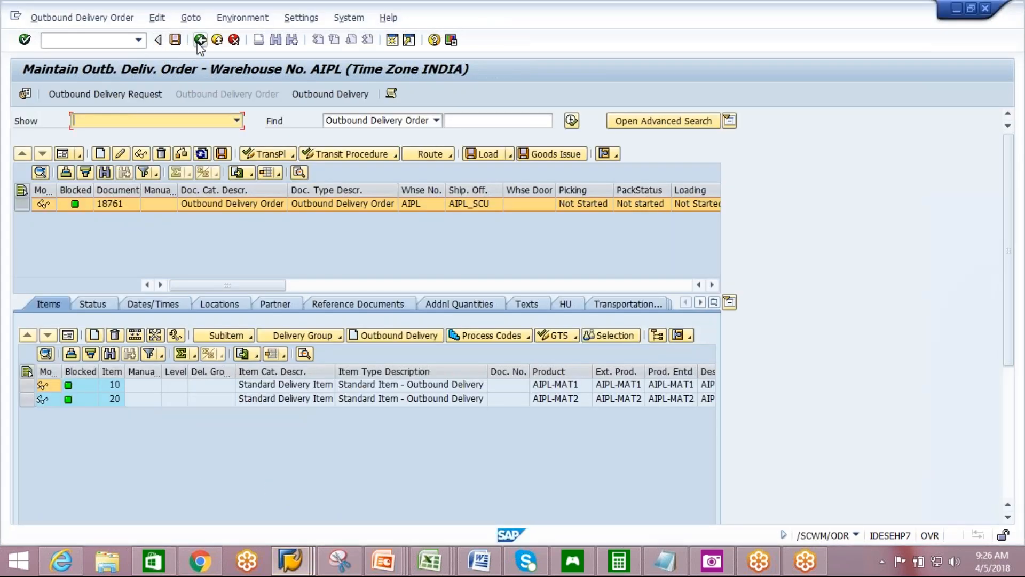
{"action": "left_click", "coordinate": [58, 18]}
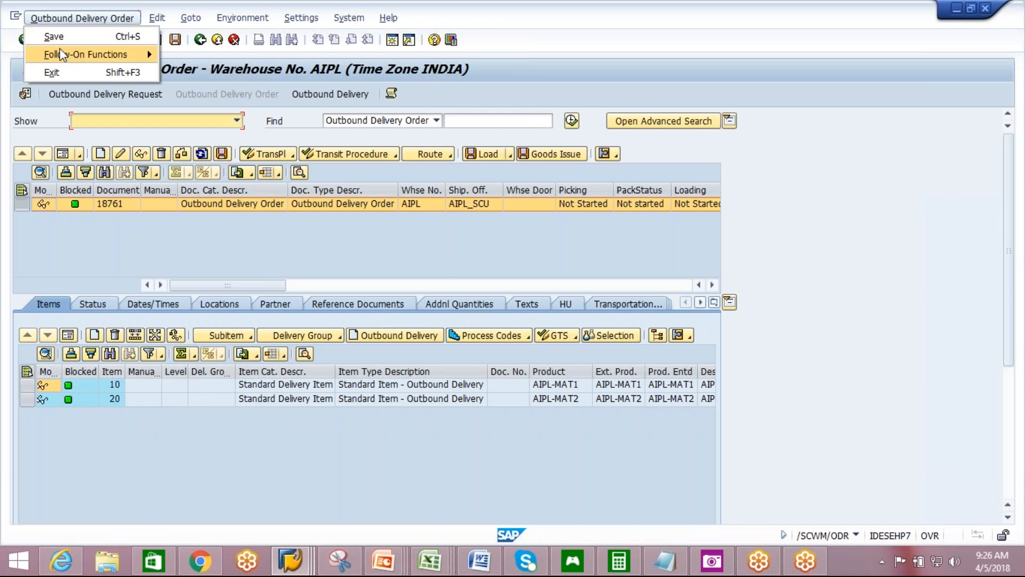
{"action": "mouse_move", "coordinate": [34, 53]}
{"action": "left_click", "coordinate": [197, 57]}
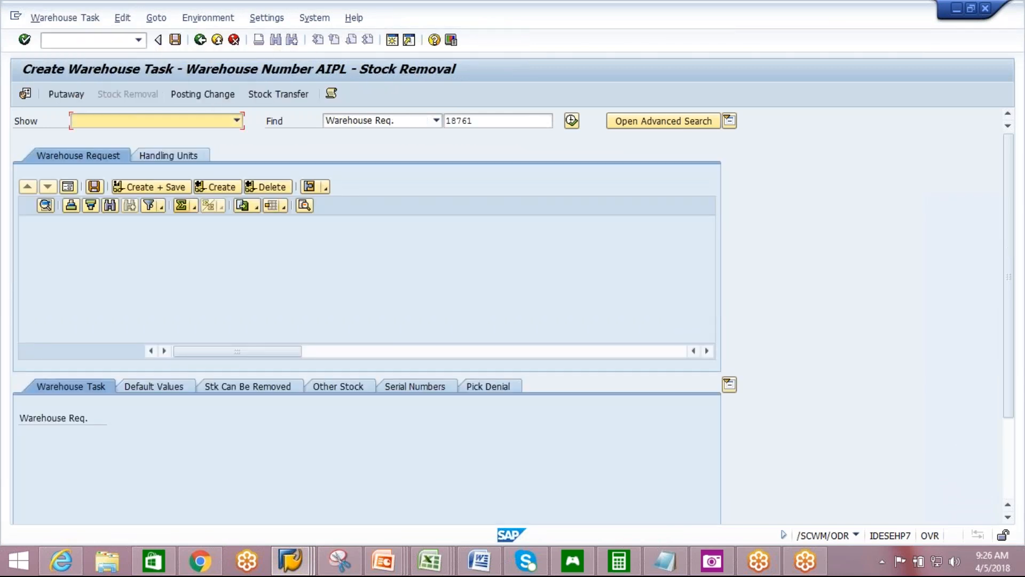
- Create the stock removal warehouse task for item 10, product AIPL-MAT1, and save it
{"action": "left_click", "coordinate": [85, 236]}
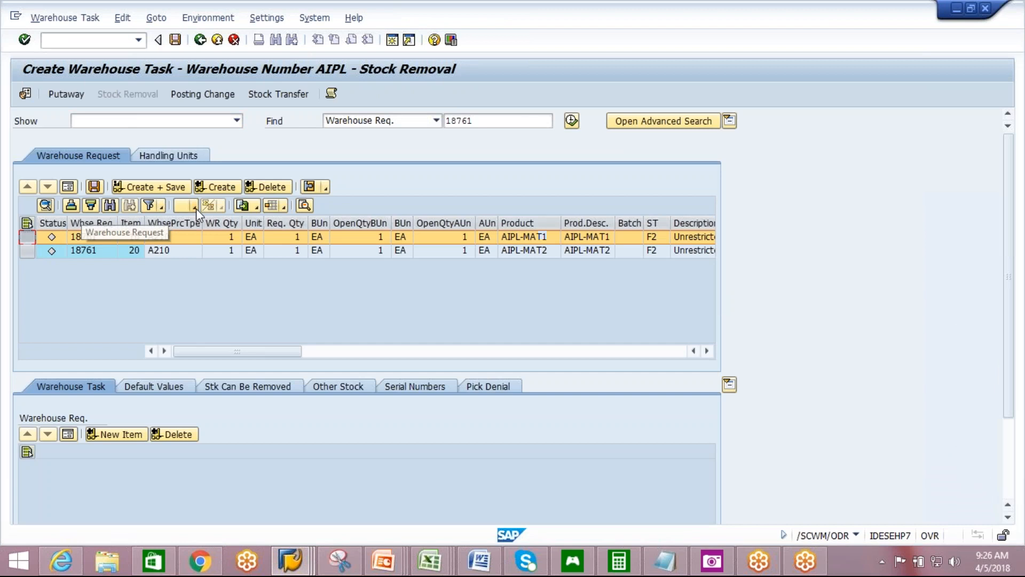
{"action": "left_click", "coordinate": [223, 198]}
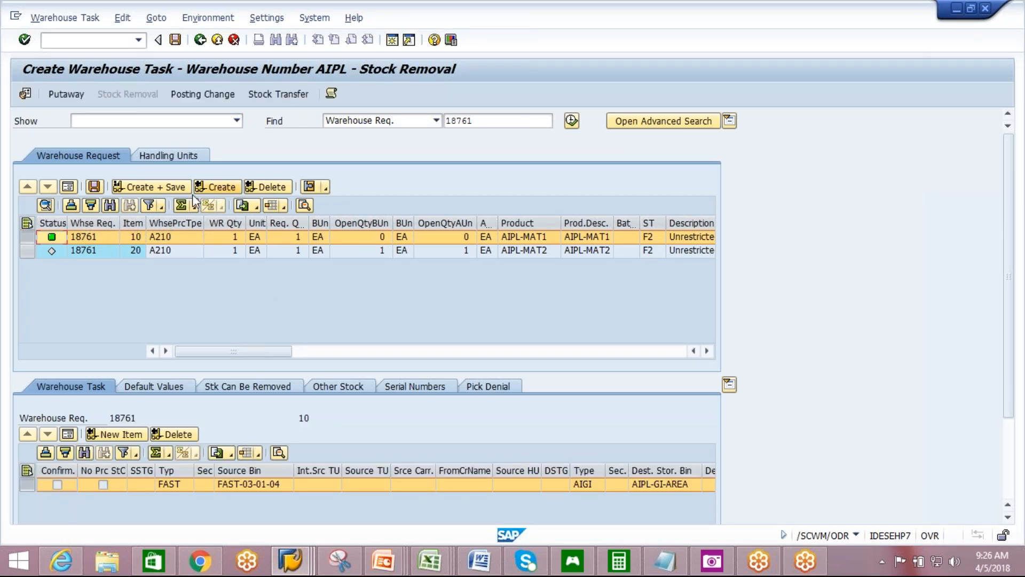
{"action": "key", "text": "ctrl+s"}
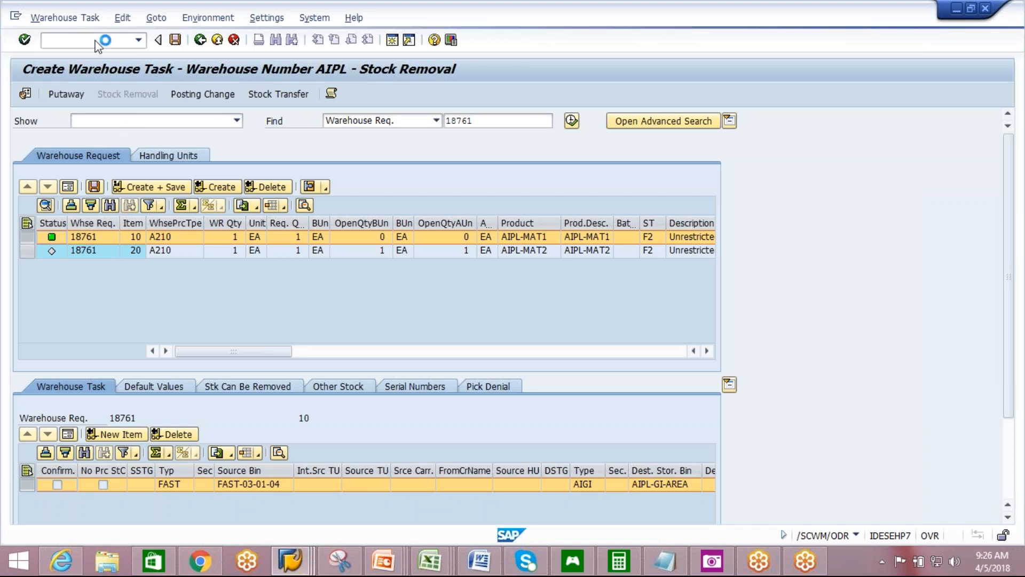
- Open the newly saved warehouse task for confirmation and check the WOCR assigned to its warehouse order
{"action": "left_click", "coordinate": [77, 22]}
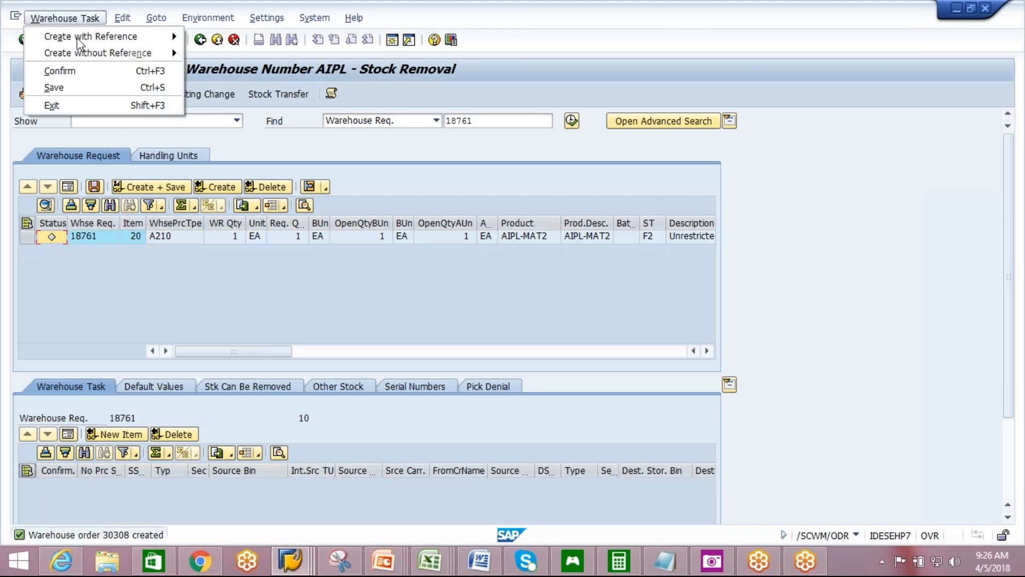
{"action": "left_click", "coordinate": [122, 75]}
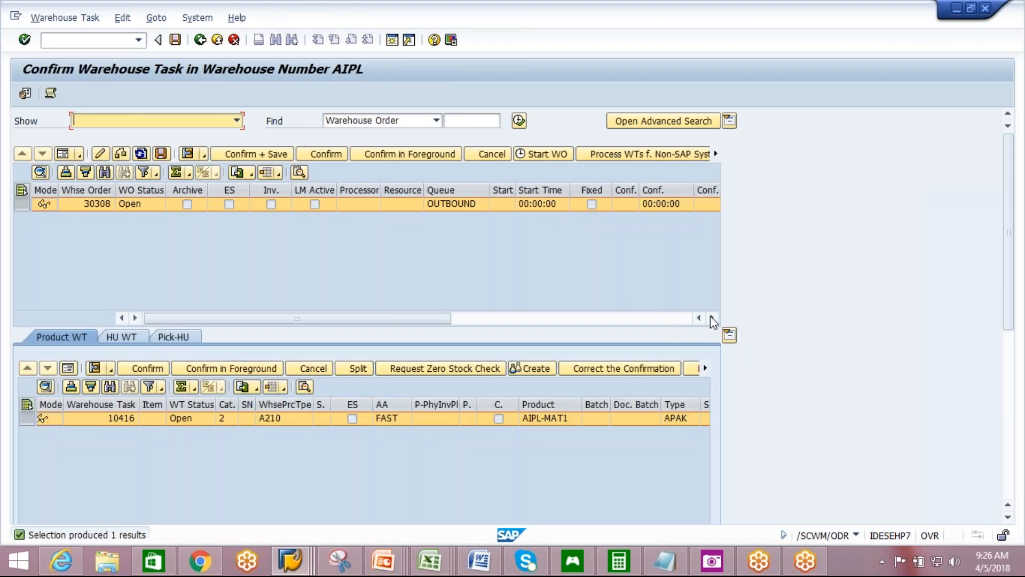
{"action": "left_click", "coordinate": [712, 318]}
{"action": "left_click", "coordinate": [712, 318]}
{"action": "left_click", "coordinate": [713, 318]}
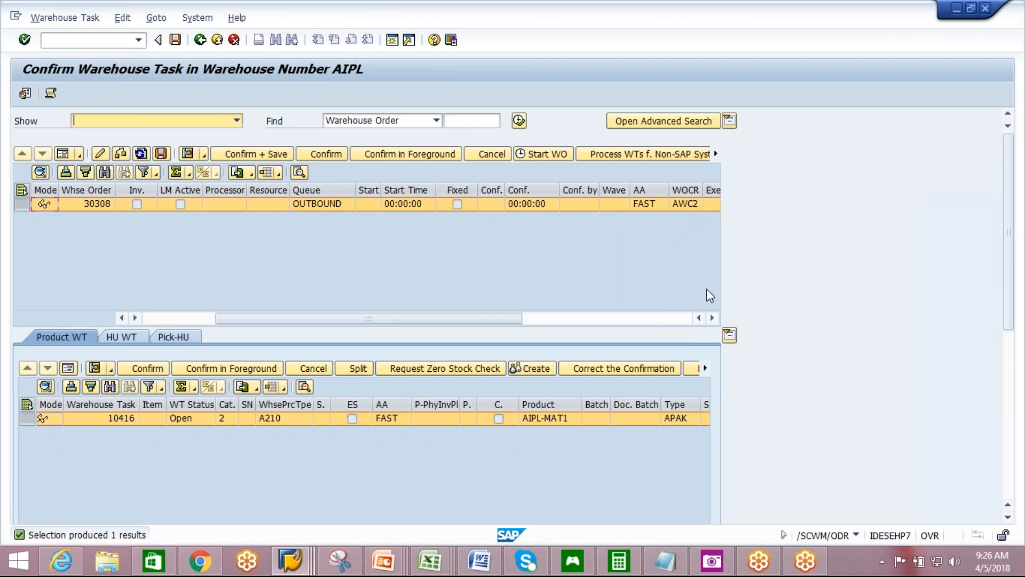
{"action": "left_click", "coordinate": [712, 317]}
{"action": "left_click", "coordinate": [712, 317]}
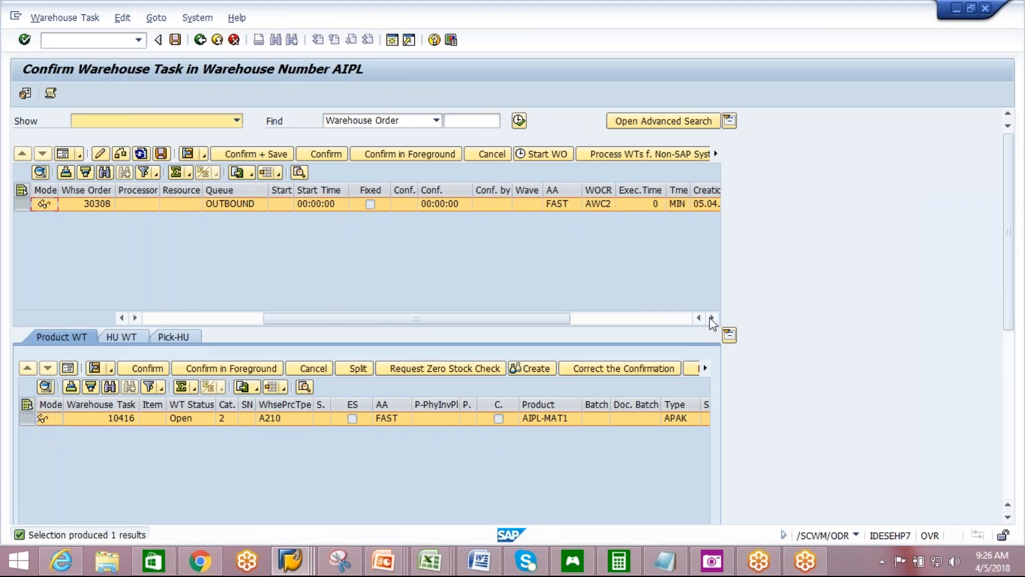
- Switch to the warehouse order customizing session and open the Define Filters for Warehouse Order Creation Rules activity
{"action": "left_click", "coordinate": [595, 189]}
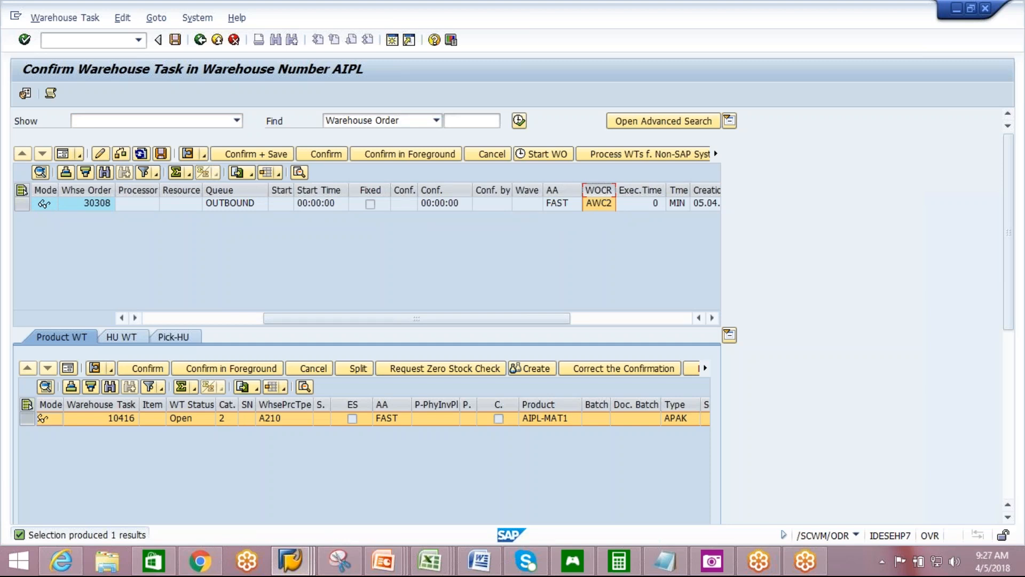
{"action": "left_click", "coordinate": [290, 561]}
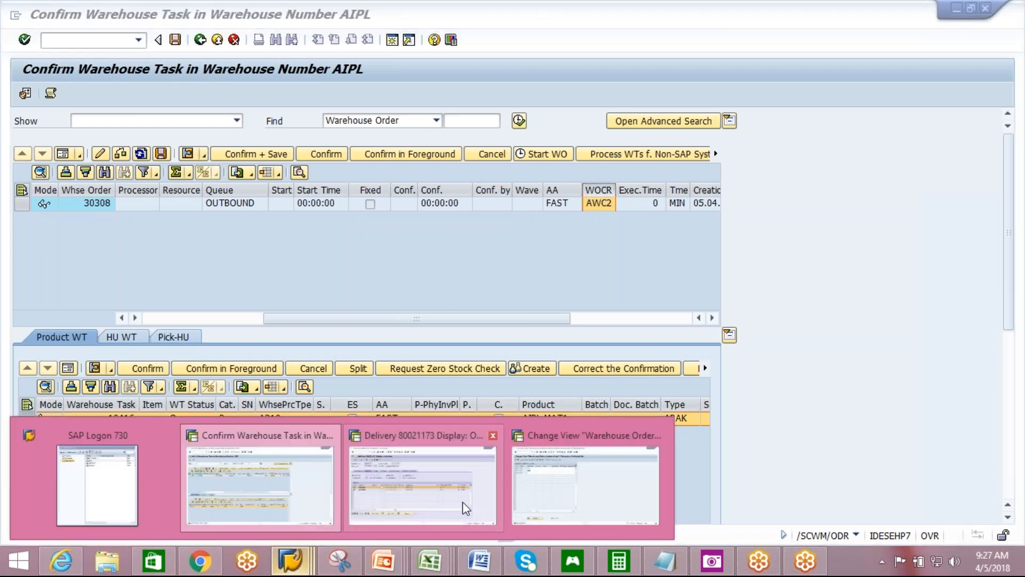
{"action": "left_click", "coordinate": [582, 483]}
{"action": "left_click", "coordinate": [200, 43]}
{"action": "left_click", "coordinate": [201, 43]}
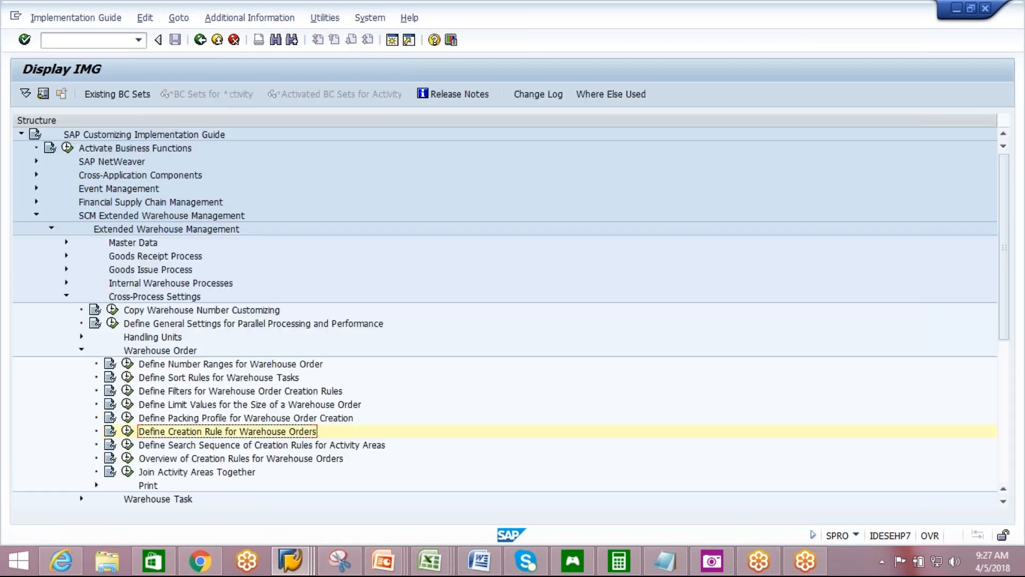
{"action": "left_click", "coordinate": [197, 391]}
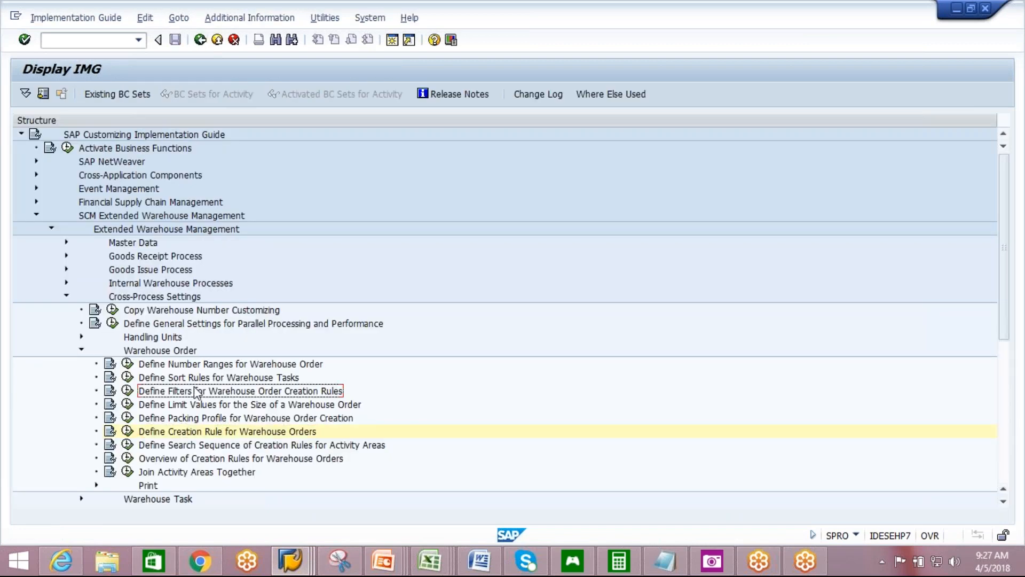
{"action": "left_click", "coordinate": [127, 390]}
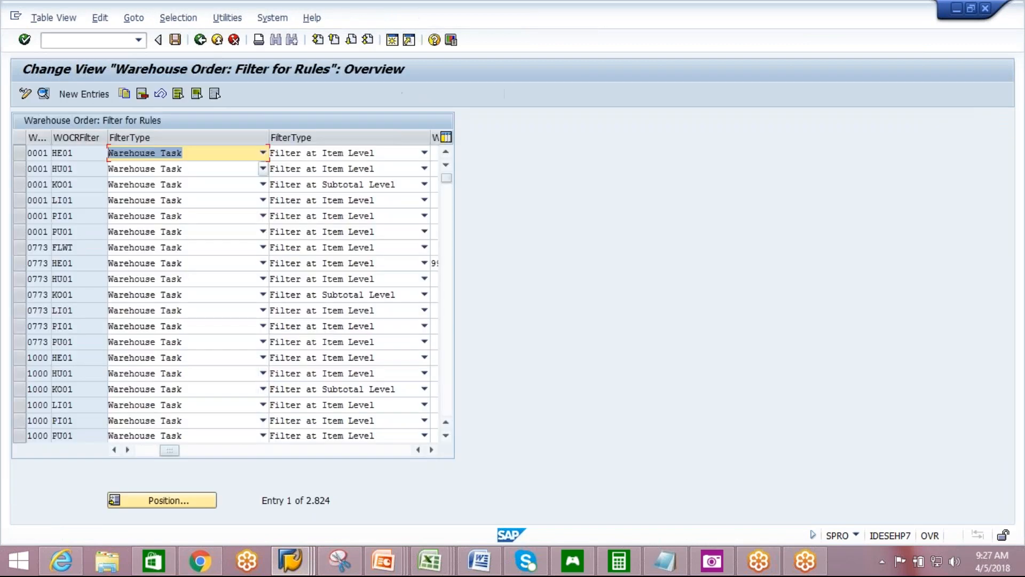
- Restrict the filter rules overview by contents to entries with Warehouse Number AIPL
{"action": "left_click", "coordinate": [178, 18]}
{"action": "left_click", "coordinate": [187, 34]}
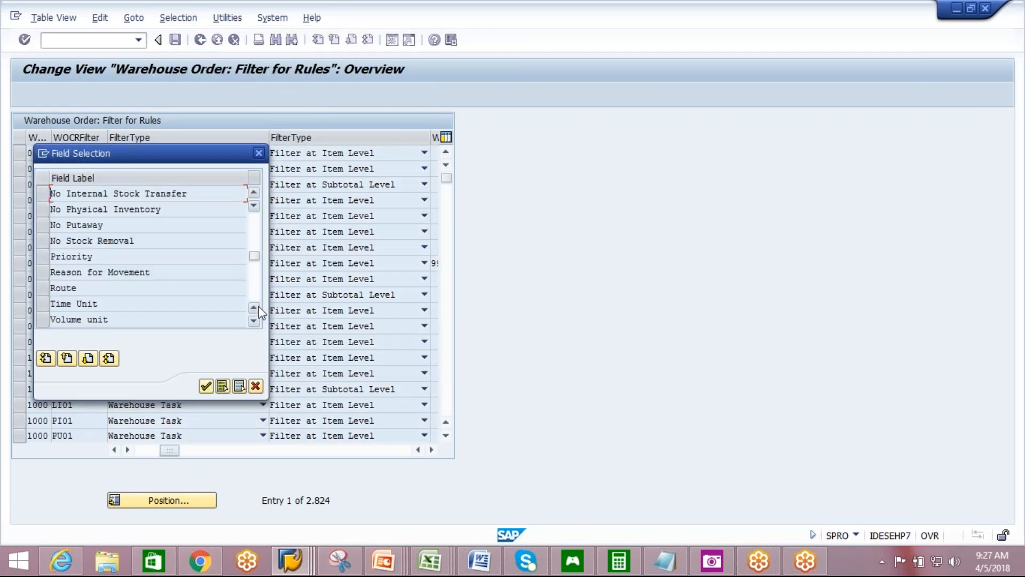
{"action": "scroll", "coordinate": [258, 310], "scroll_direction": "down", "scroll_amount": 2}
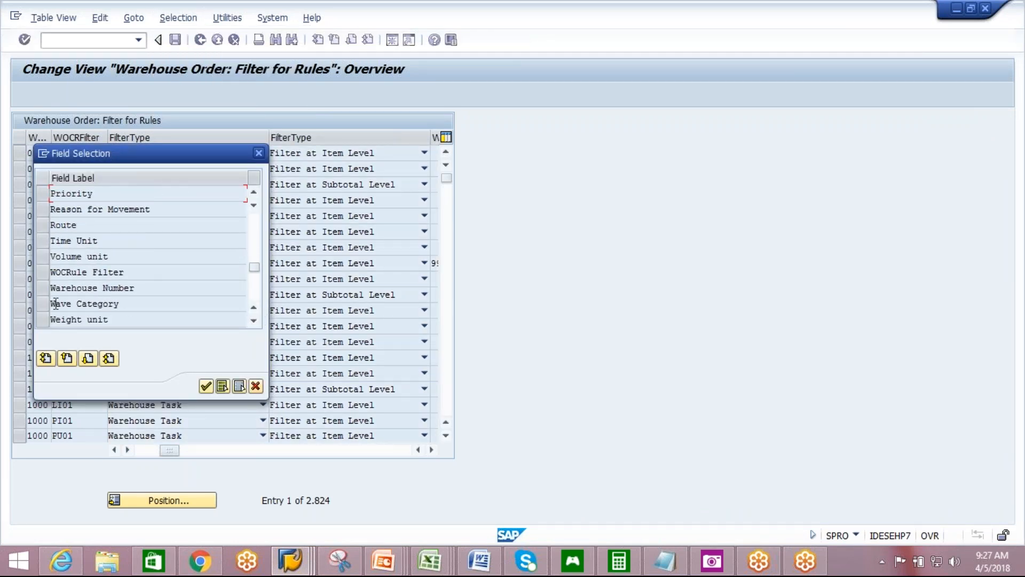
{"action": "left_click", "coordinate": [40, 287]}
{"action": "left_click", "coordinate": [206, 386]}
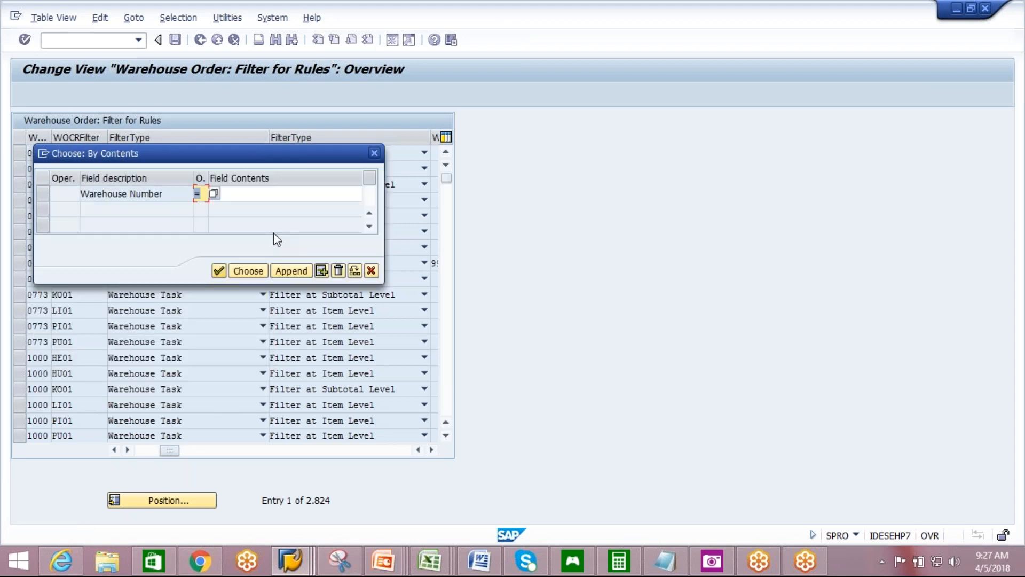
{"action": "left_click", "coordinate": [274, 195]}
{"action": "left_click", "coordinate": [262, 213]}
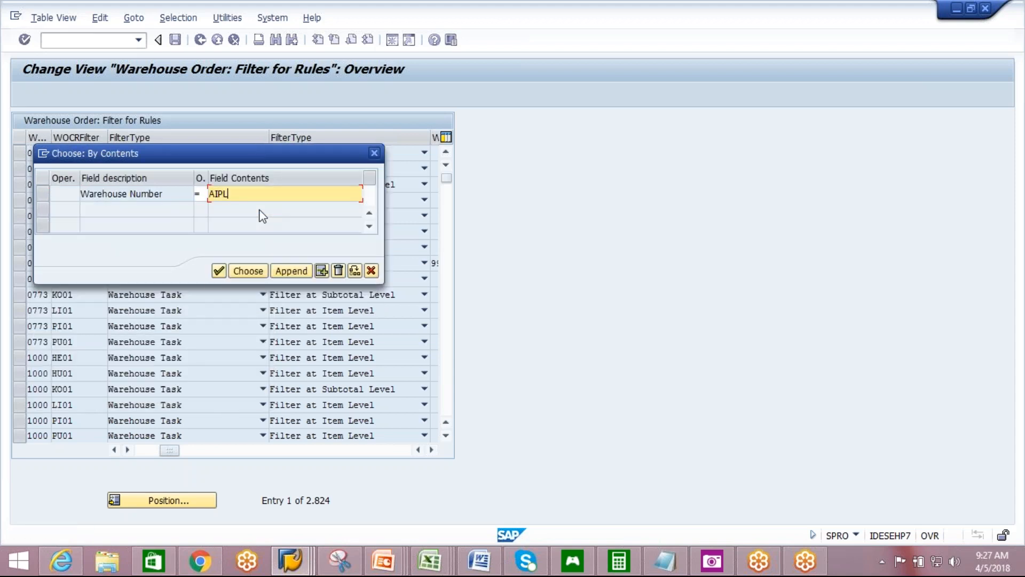
{"action": "left_click", "coordinate": [248, 270]}
- Open the details of filter FIL1 and review the choices offered by its two Filter Type settings
{"action": "left_click", "coordinate": [17, 153]}
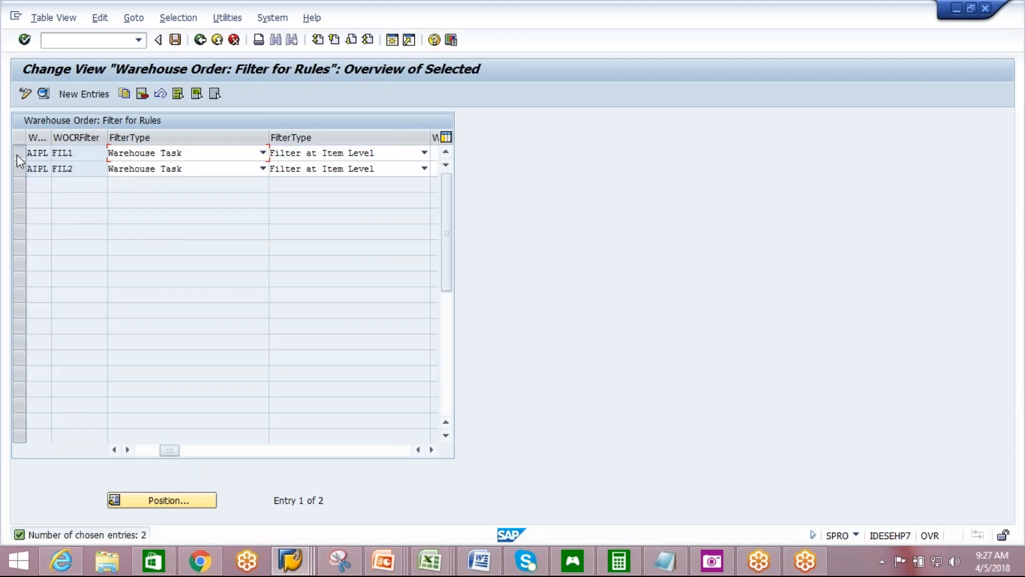
{"action": "left_click", "coordinate": [42, 92]}
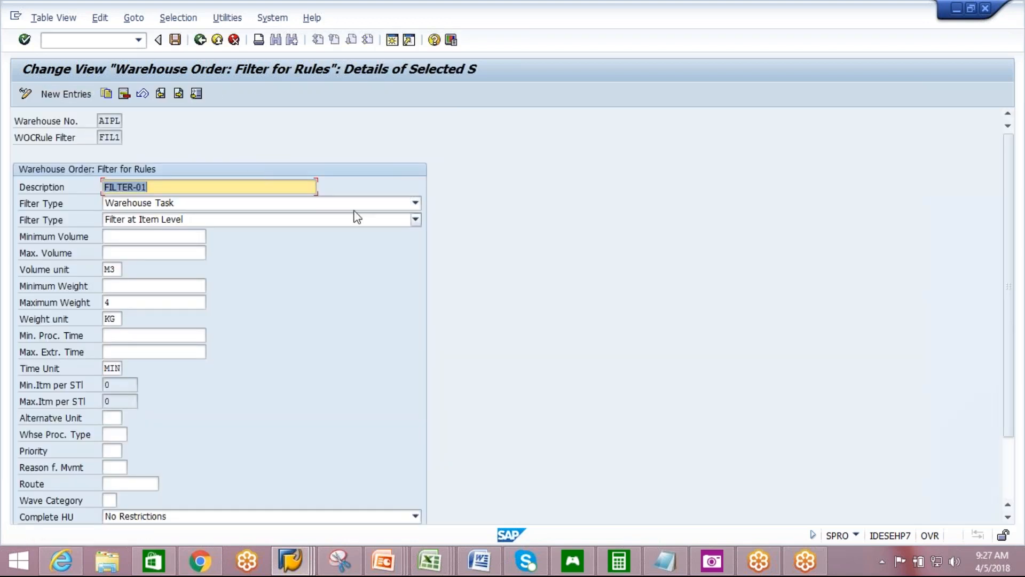
{"action": "left_click", "coordinate": [415, 202]}
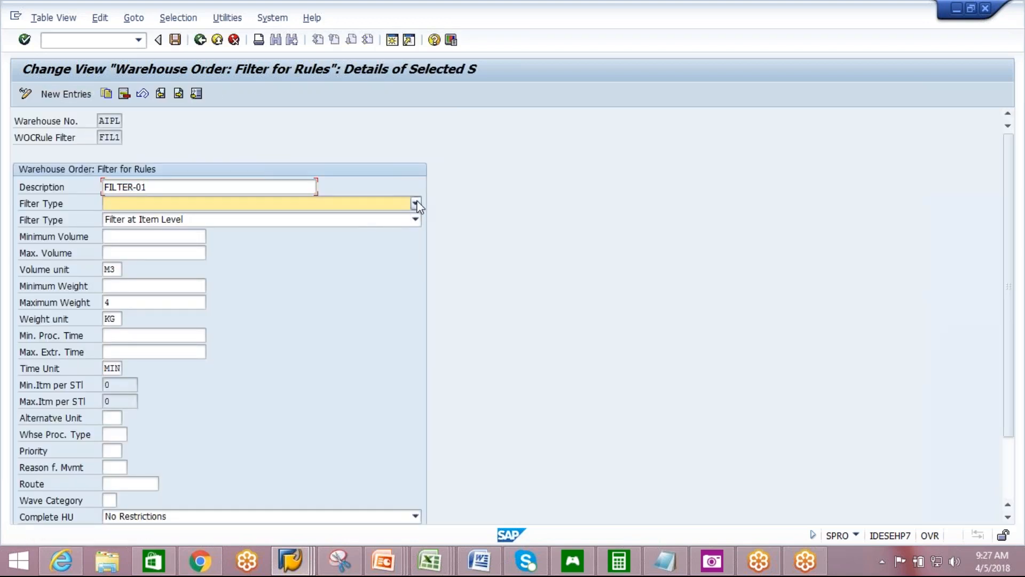
{"action": "left_click", "coordinate": [274, 219]}
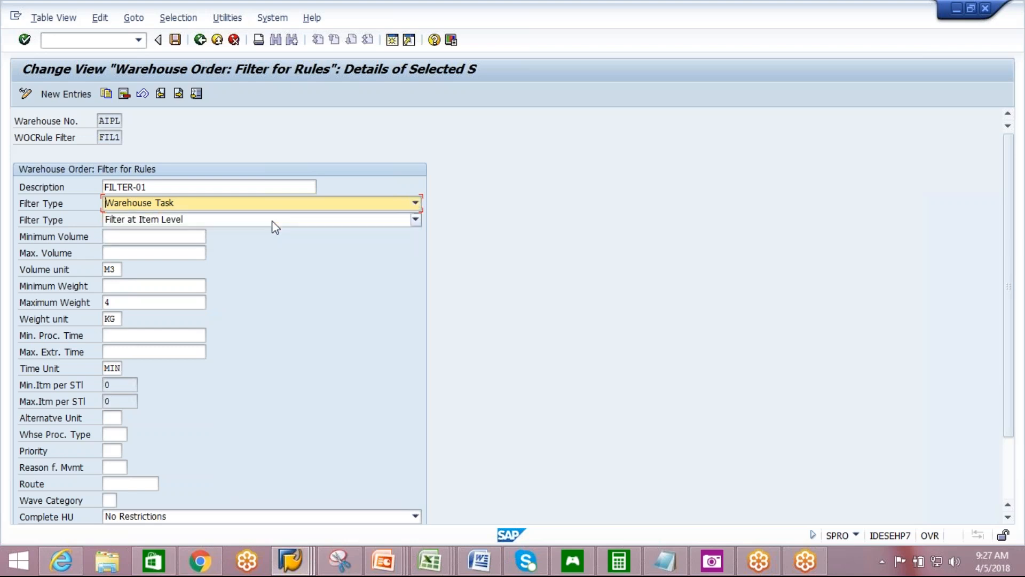
{"action": "left_click", "coordinate": [227, 219]}
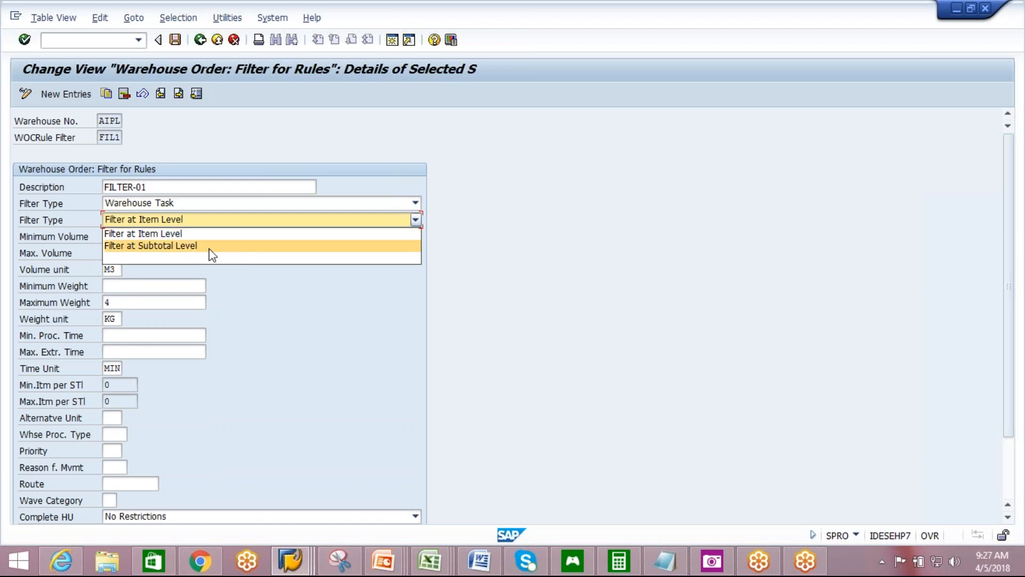
{"action": "left_click", "coordinate": [209, 236]}
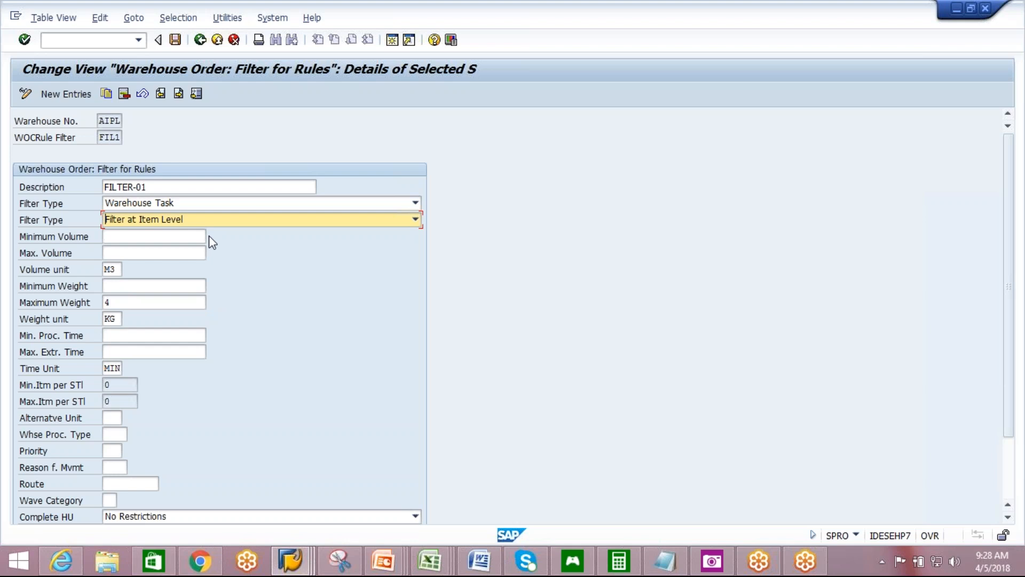
{"action": "left_click", "coordinate": [234, 223]}
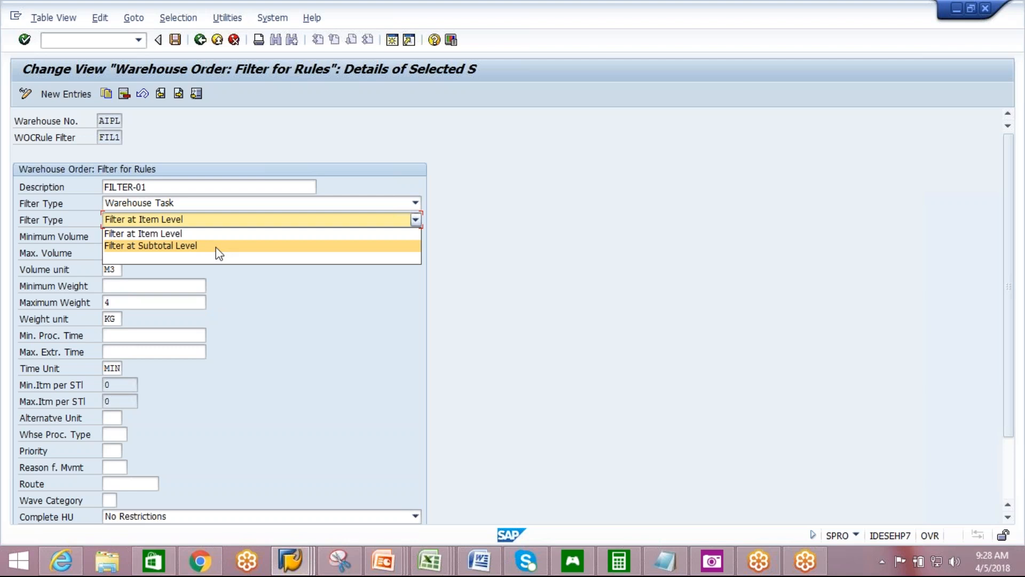
{"action": "left_click", "coordinate": [476, 325]}
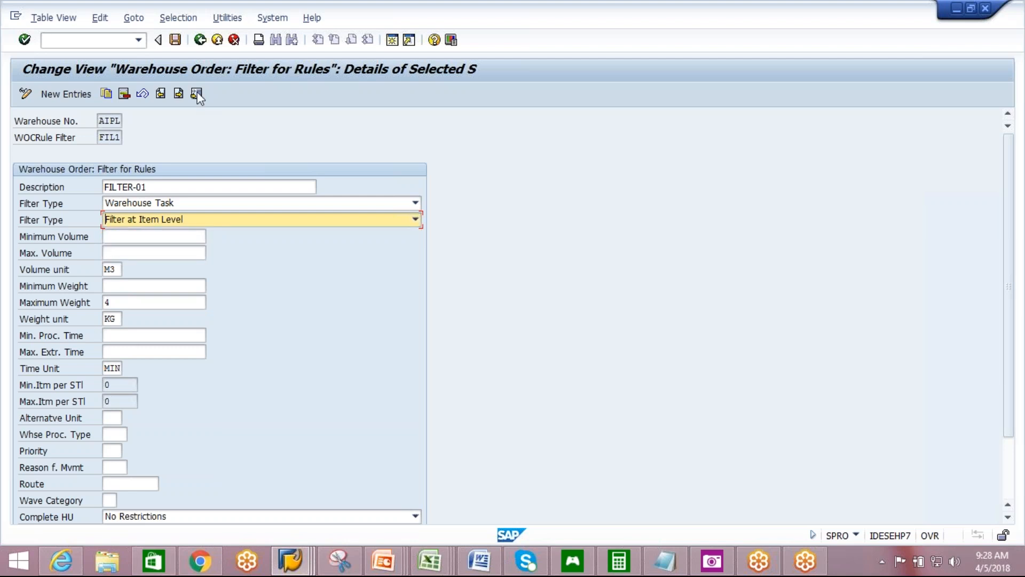
- Leave the filter rule settings and the implementation guide, going back to the Customizing: Execute Project screen
{"action": "left_click", "coordinate": [176, 40]}
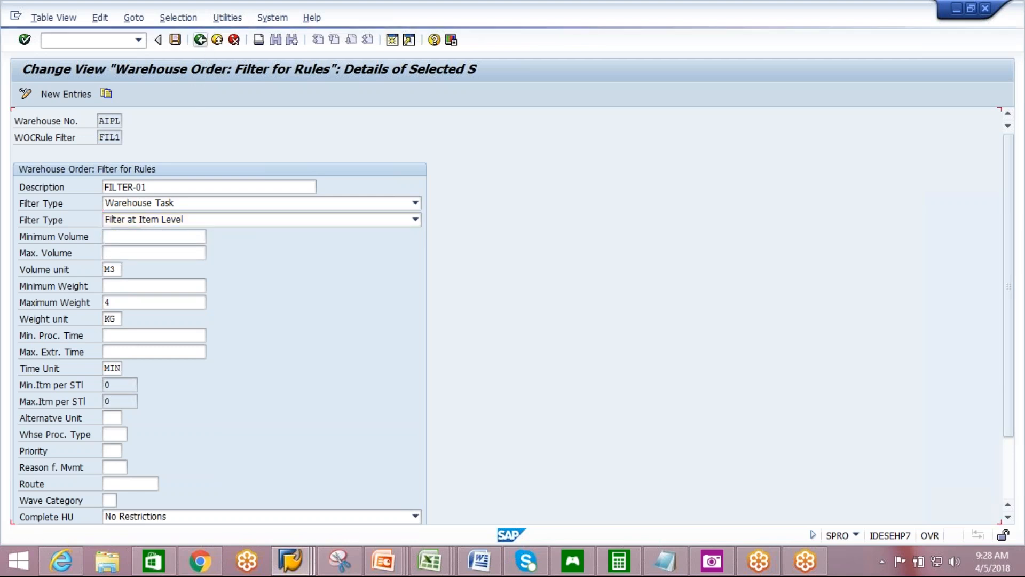
{"action": "left_click", "coordinate": [200, 41]}
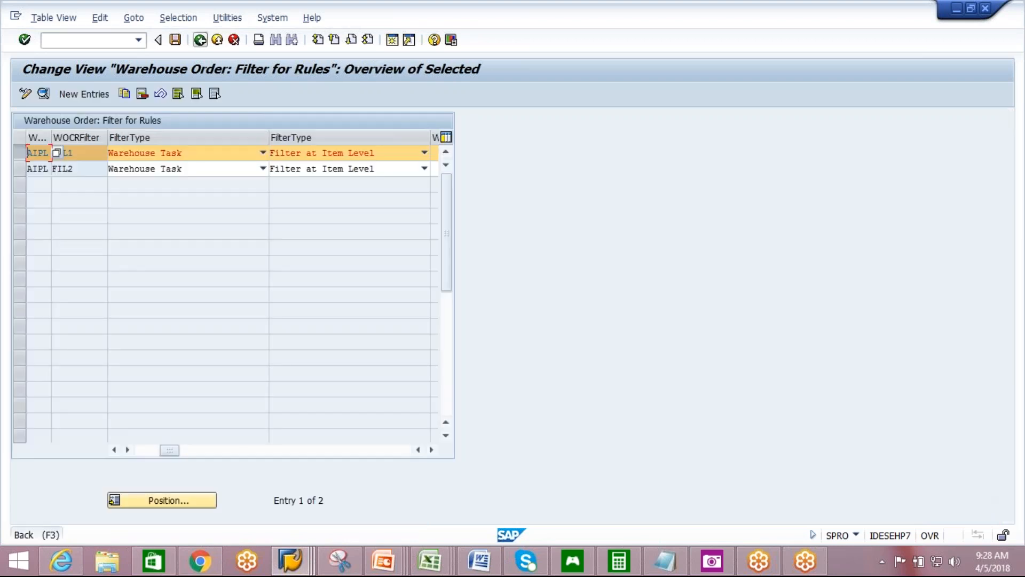
{"action": "left_click", "coordinate": [200, 41]}
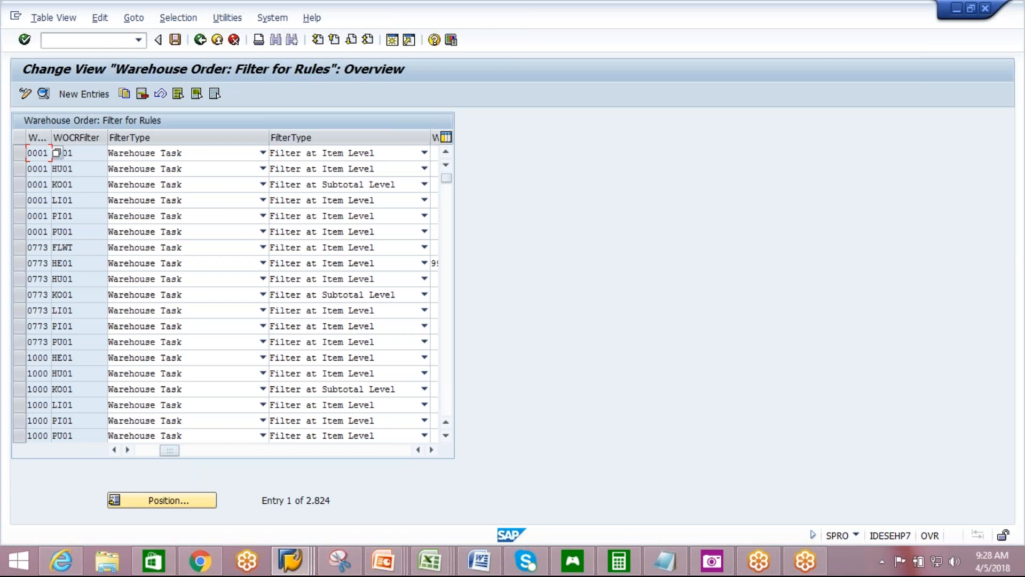
{"action": "key", "text": "F3"}
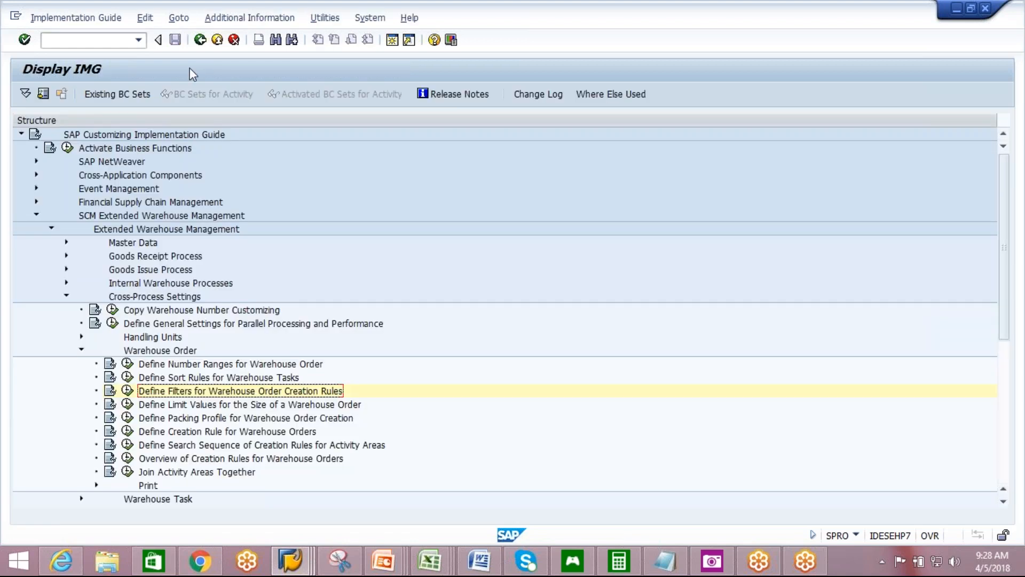
{"action": "key", "text": "F3"}
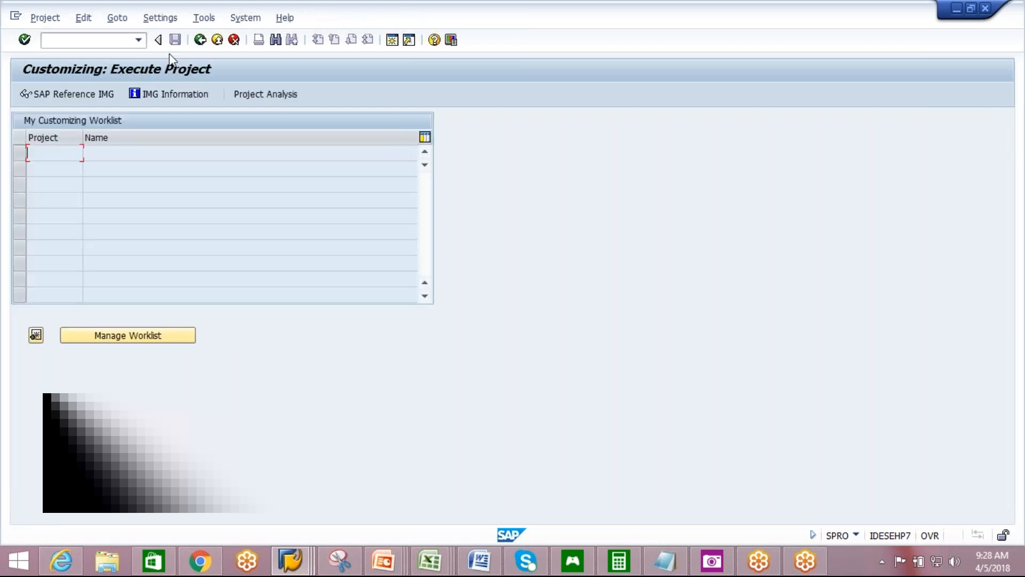
- Try to open the transaction /n/scwm/adprdo by adapting the earlier /n/scwm/adhu command
{"action": "left_click", "coordinate": [138, 41]}
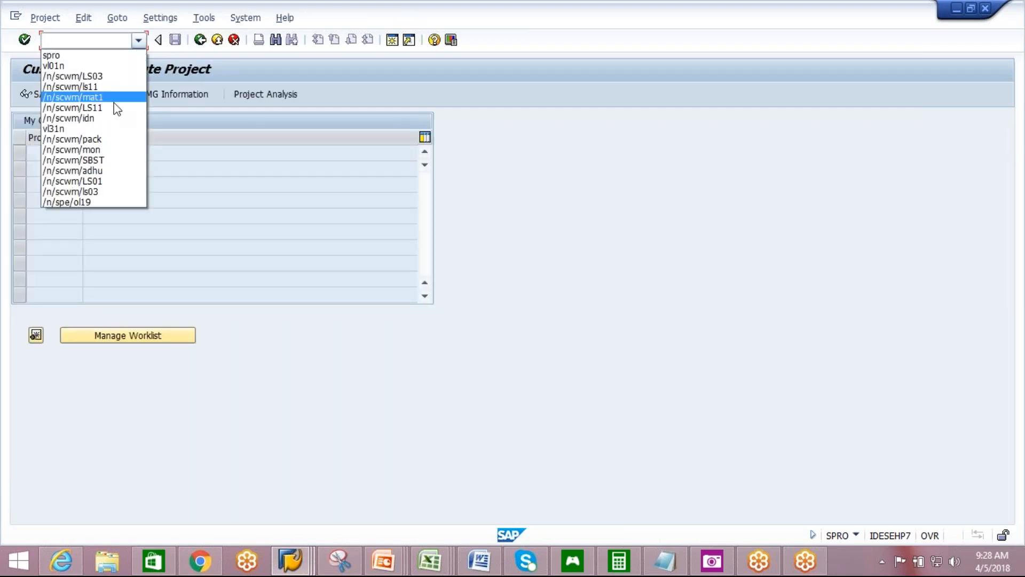
{"action": "left_click", "coordinate": [109, 171]}
{"action": "left_click", "coordinate": [120, 41]}
{"action": "key", "text": "BackSpace"}
{"action": "key", "text": "BackSpace"}
{"action": "key", "text": "BackSpace"}
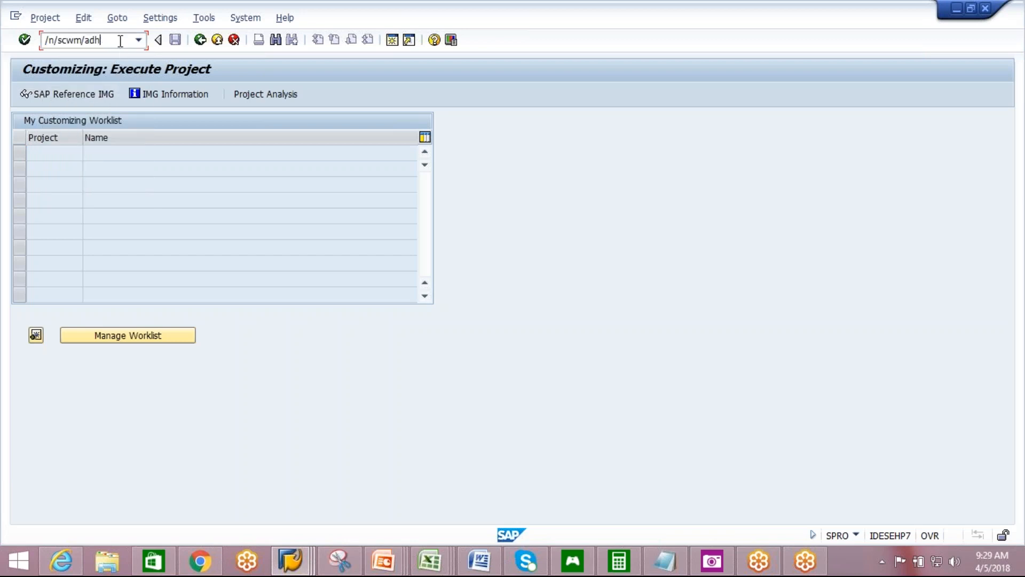
{"action": "type", "text": "dprod"}
{"action": "key", "text": "Return"}
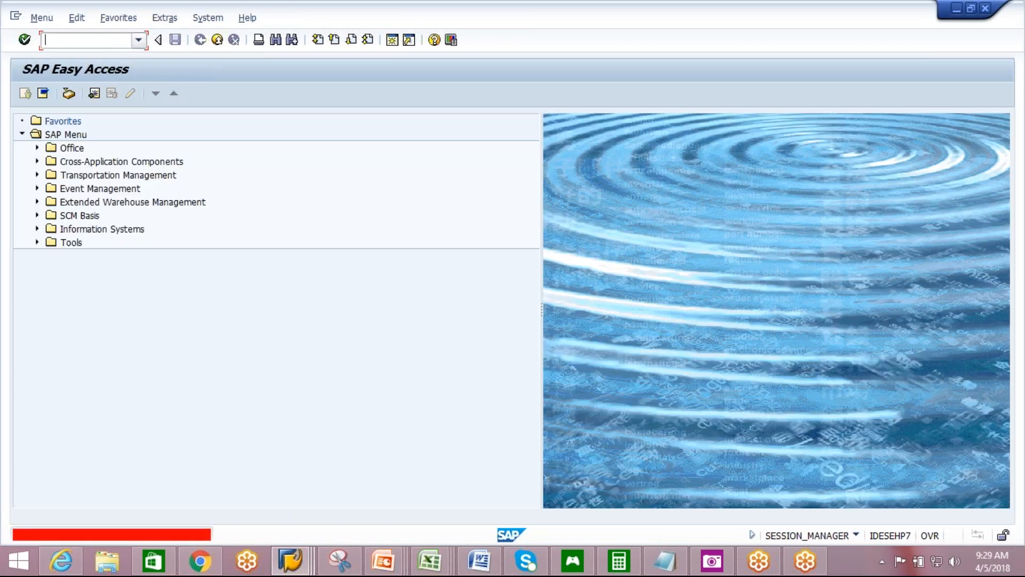
- Correct the transaction code to /n/scwm/adprod and open product warehouse task creation
{"action": "left_click", "coordinate": [138, 40]}
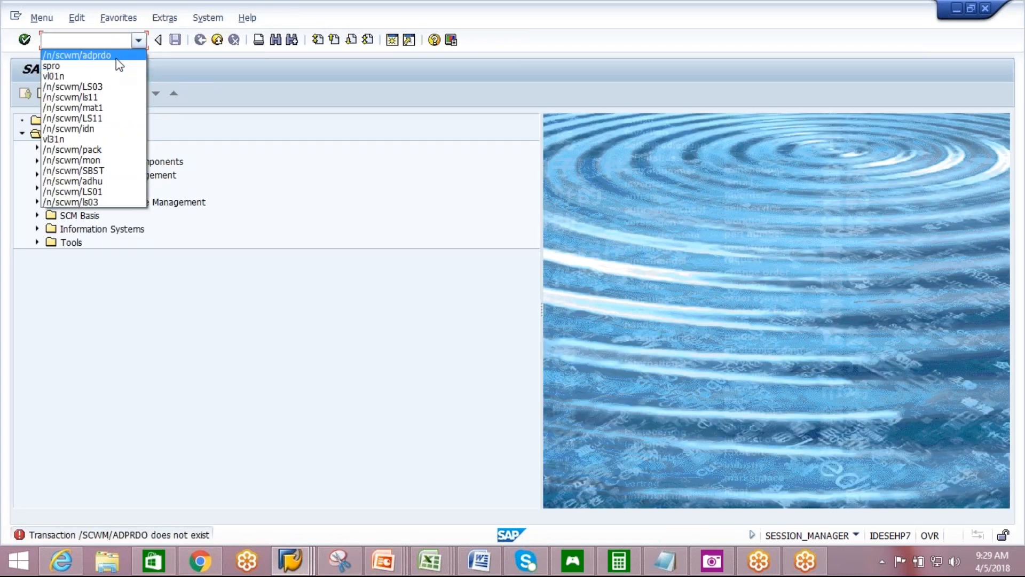
{"action": "left_click", "coordinate": [115, 55]}
{"action": "left_click", "coordinate": [119, 42]}
{"action": "key", "text": "BackSpace"}
{"action": "key", "text": "BackSpace"}
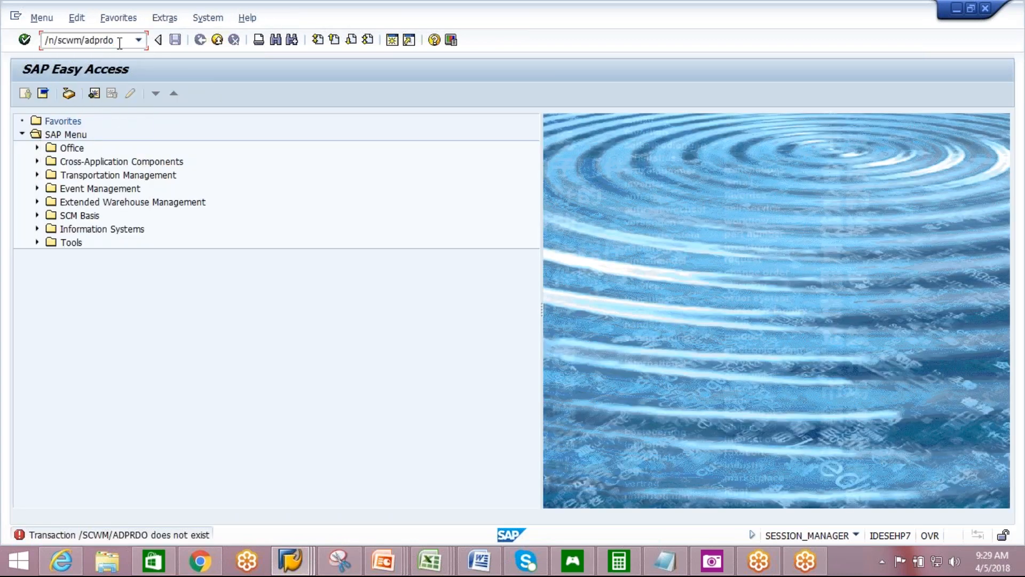
{"action": "type", "text": "od"}
{"action": "key", "text": "Return"}
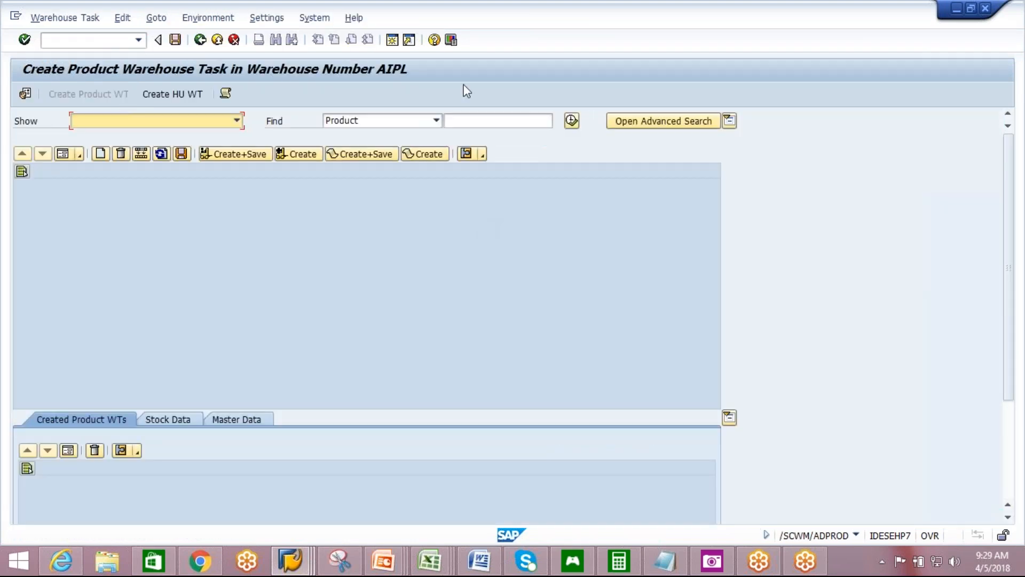
{"action": "left_click", "coordinate": [487, 121]}
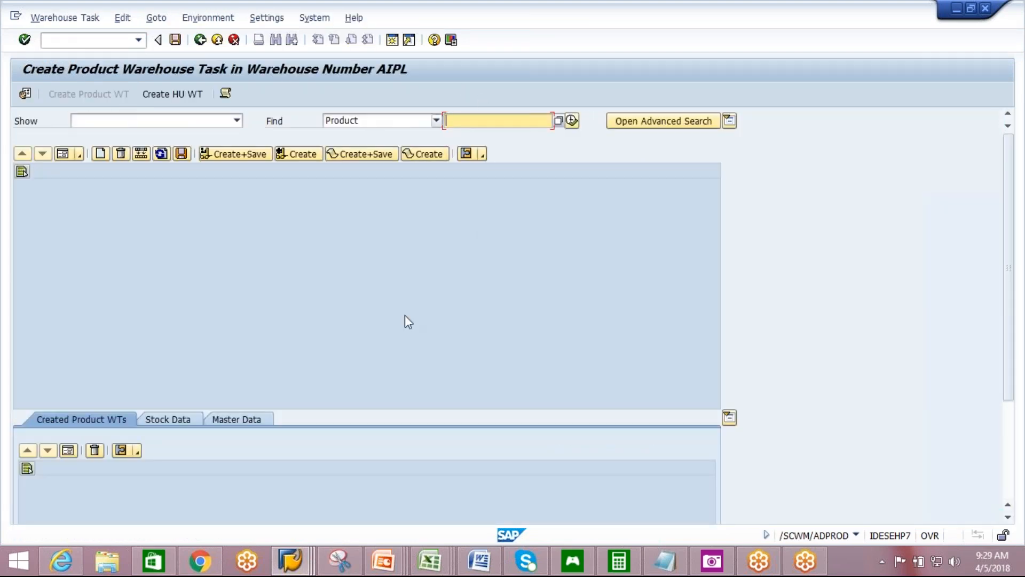
{"action": "left_click", "coordinate": [392, 41]}
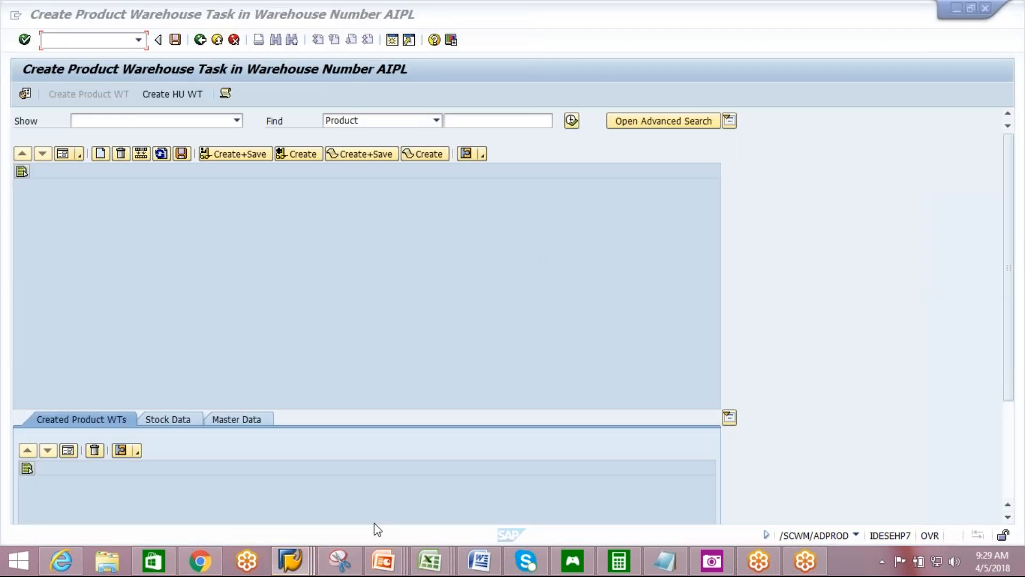
{"action": "mouse_move", "coordinate": [290, 561]}
{"action": "left_click", "coordinate": [819, 435]}
{"action": "left_click", "coordinate": [546, 433]}
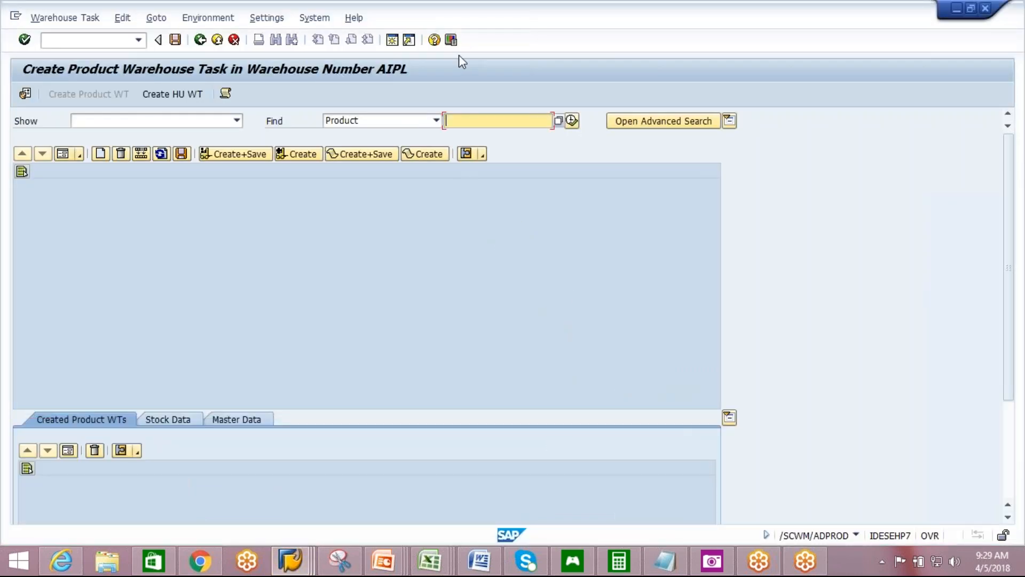
- Exit product warehouse task creation, open the storage bin creation transaction /n/scwm/LS01 and go to the Storage Bin field
{"action": "left_click", "coordinate": [217, 40]}
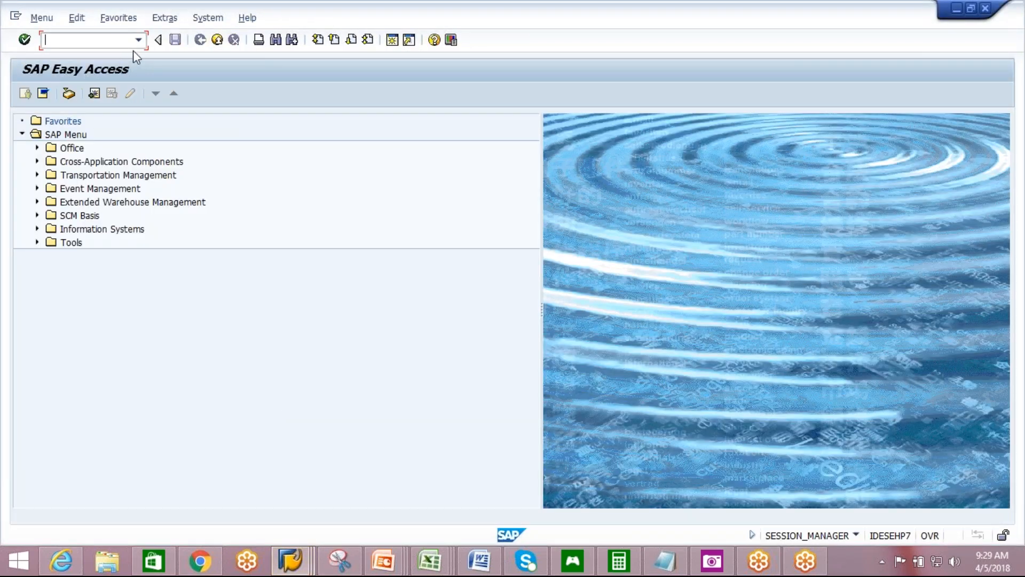
{"action": "left_click", "coordinate": [138, 40]}
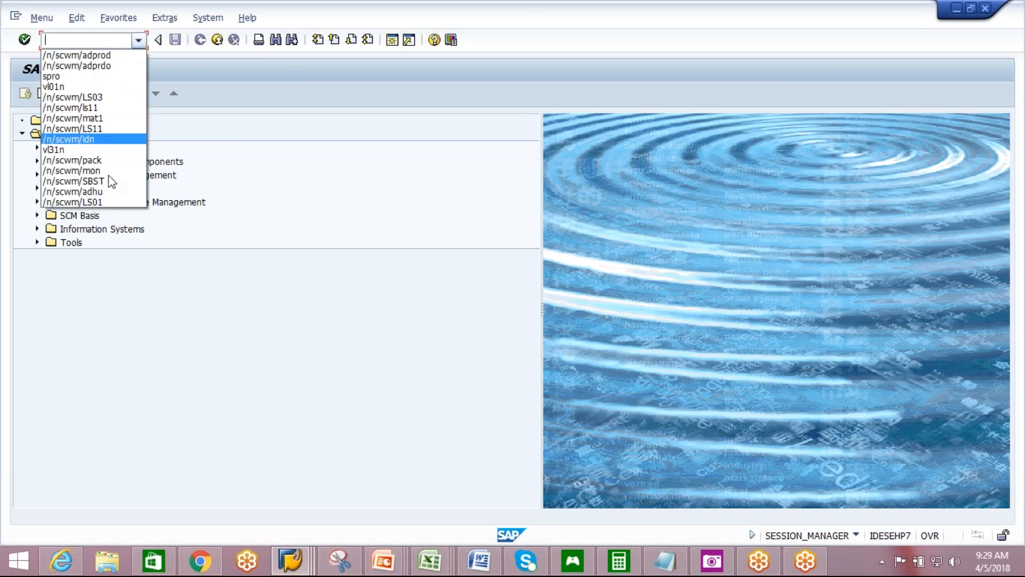
{"action": "left_click", "coordinate": [114, 202]}
{"action": "key", "text": "Return"}
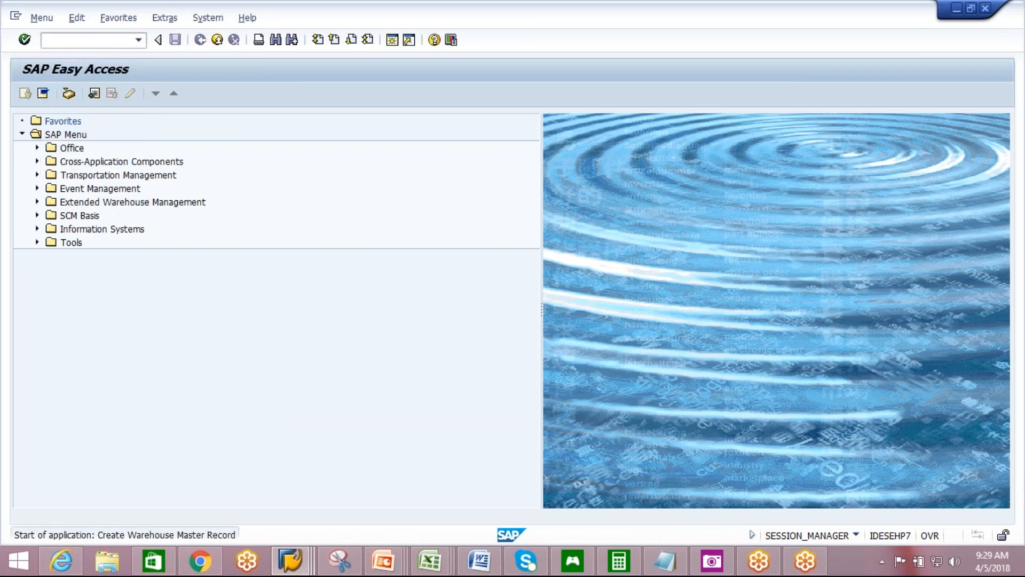
{"action": "left_click", "coordinate": [162, 138]}
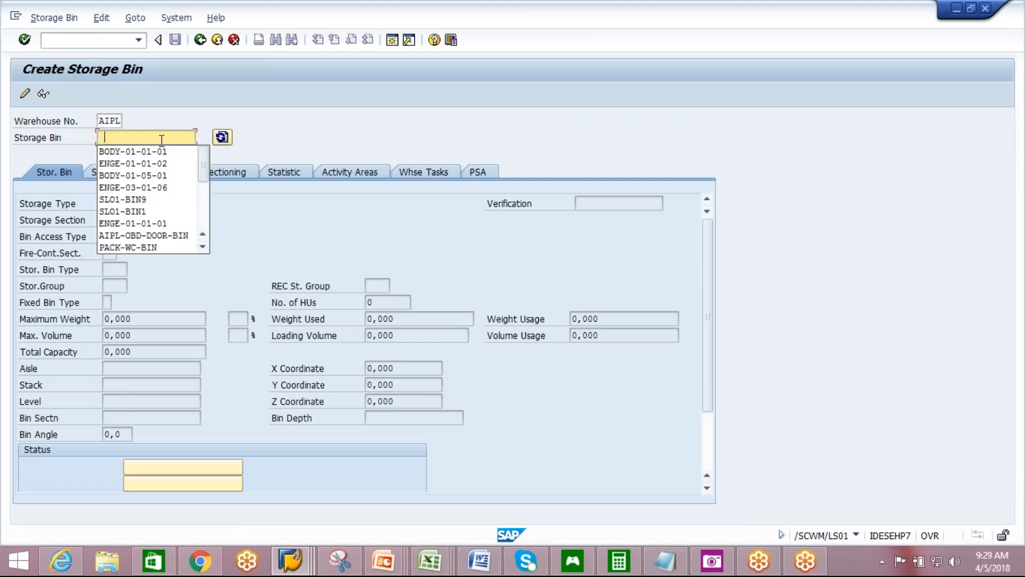
- Enter SLO1-BIN10 as the new storage bin in warehouse AIPL and open its data for entry
{"action": "left_click", "coordinate": [156, 202]}
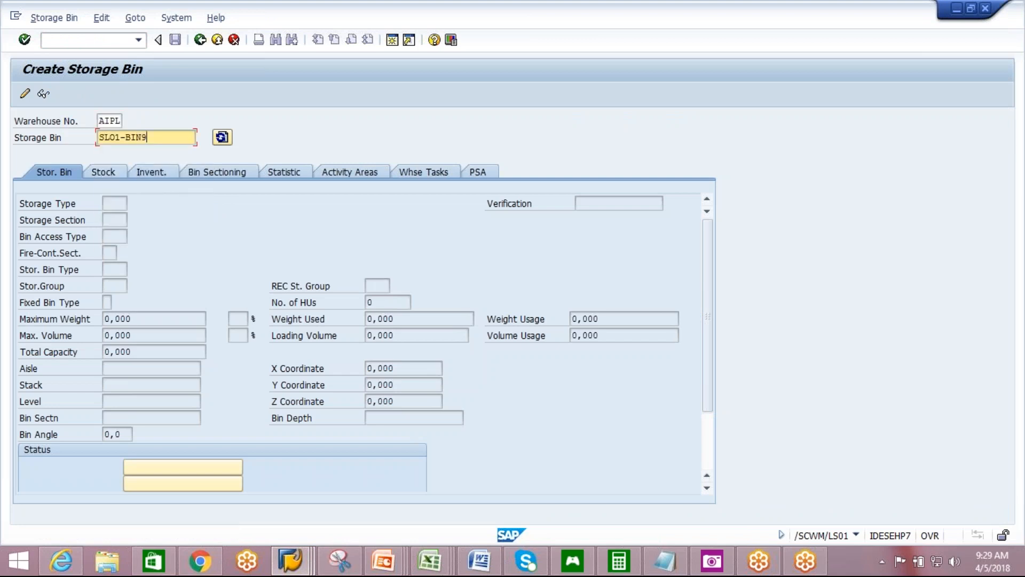
{"action": "key", "text": "BackSpace"}
{"action": "type", "text": "10"}
{"action": "key", "text": "Return"}
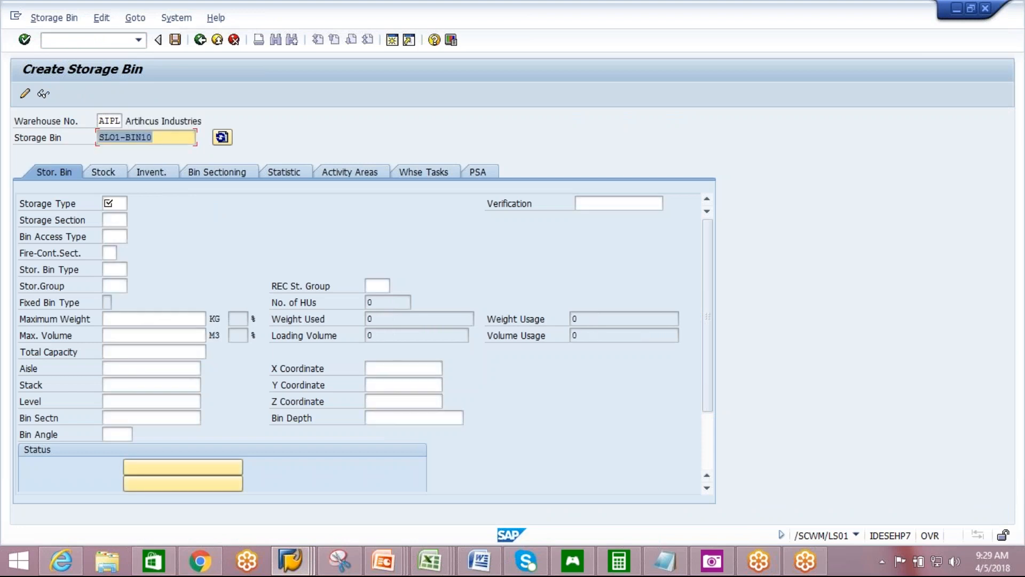
- Assign storage type SLO1 to bin SLO1-BIN10 and save the storage bin
{"action": "left_click", "coordinate": [123, 205]}
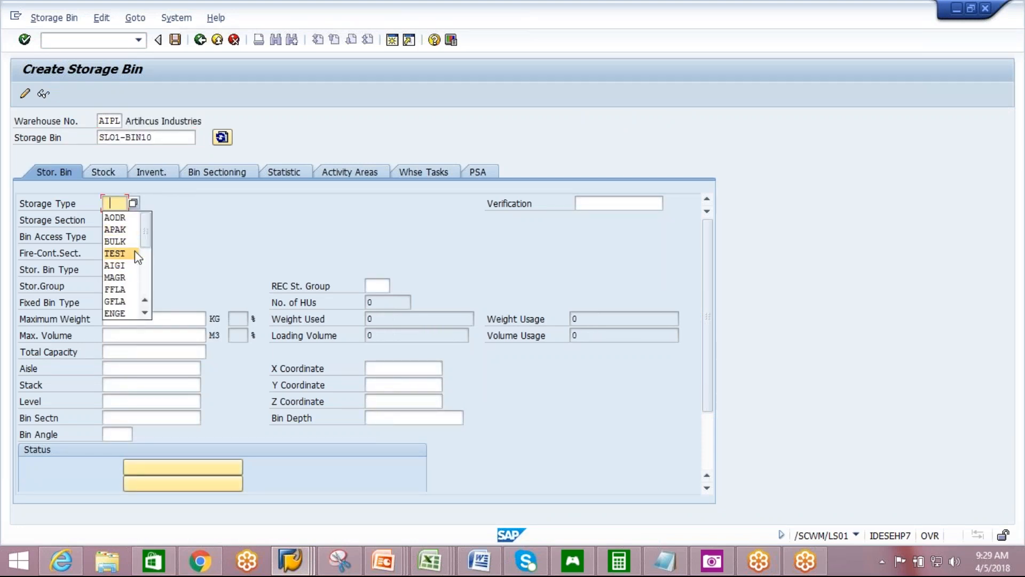
{"action": "left_click_drag", "start_coordinate": [140, 243], "coordinate": [143, 248]}
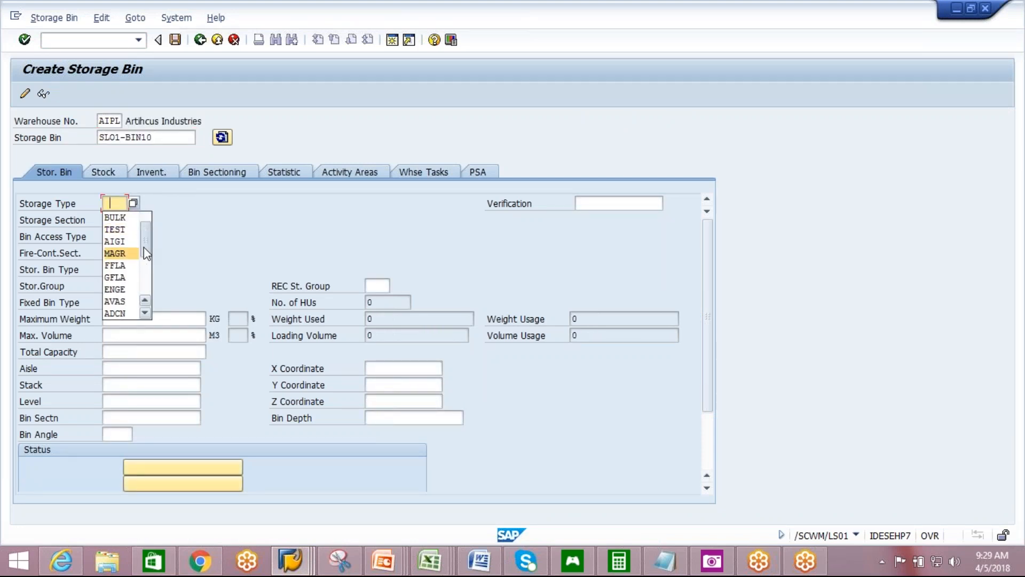
{"action": "left_click", "coordinate": [118, 202]}
{"action": "type", "text": "S"}
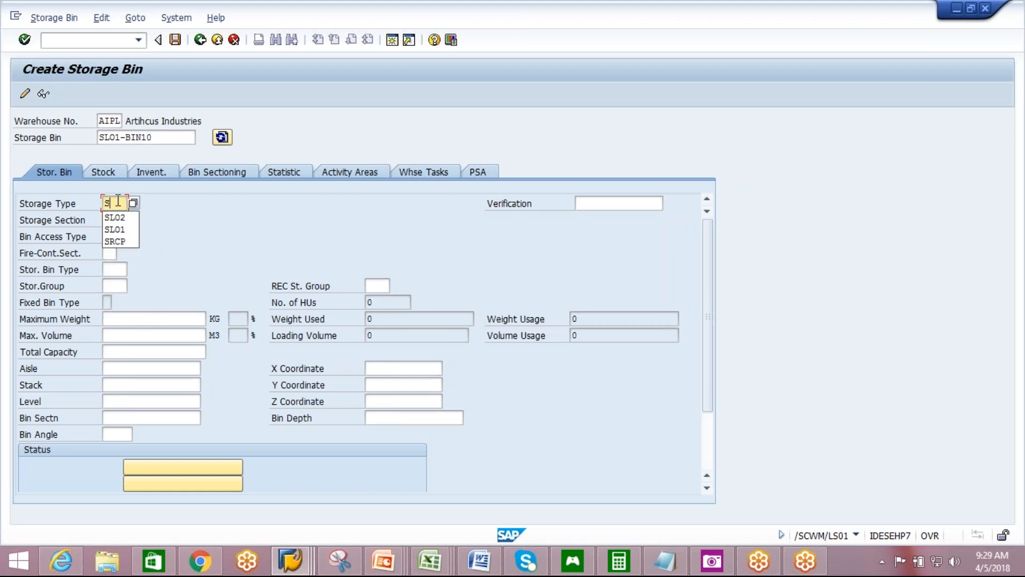
{"action": "left_click", "coordinate": [114, 229]}
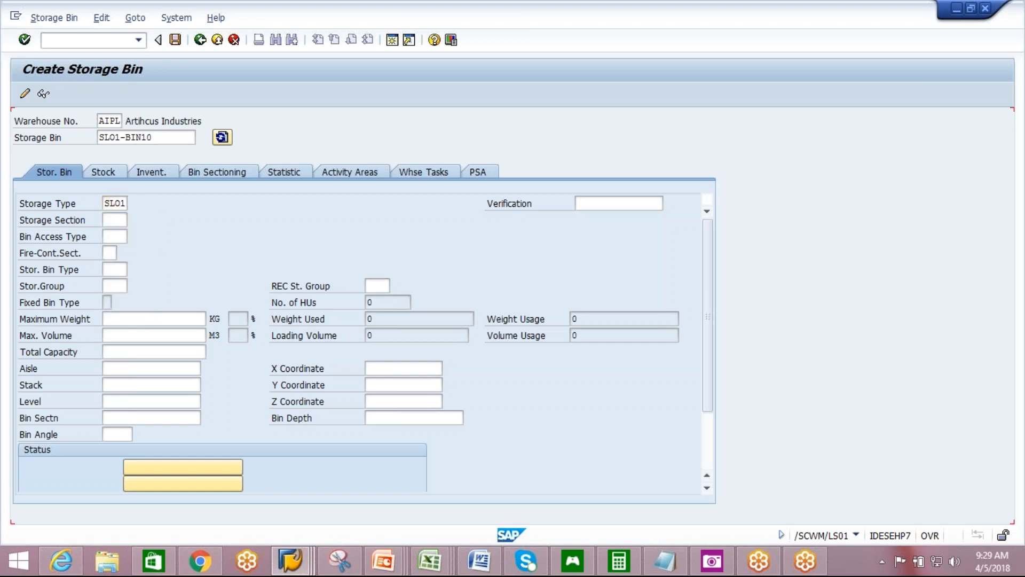
{"action": "key", "text": "Return"}
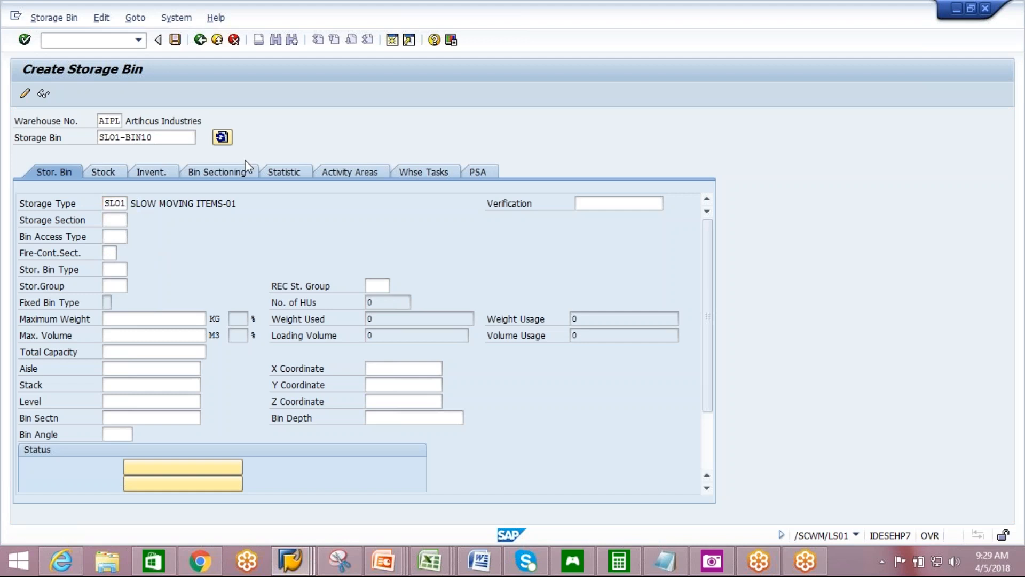
{"action": "key", "text": "ctrl+s"}
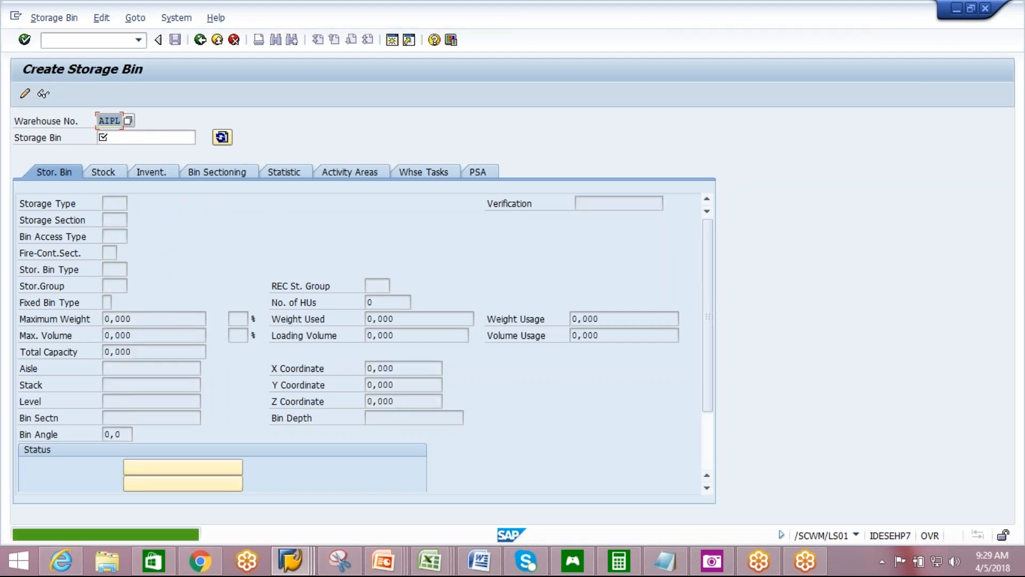
- Leave storage bin creation and open product warehouse task creation with transaction /n/scwm/adprod
{"action": "left_click", "coordinate": [204, 42]}
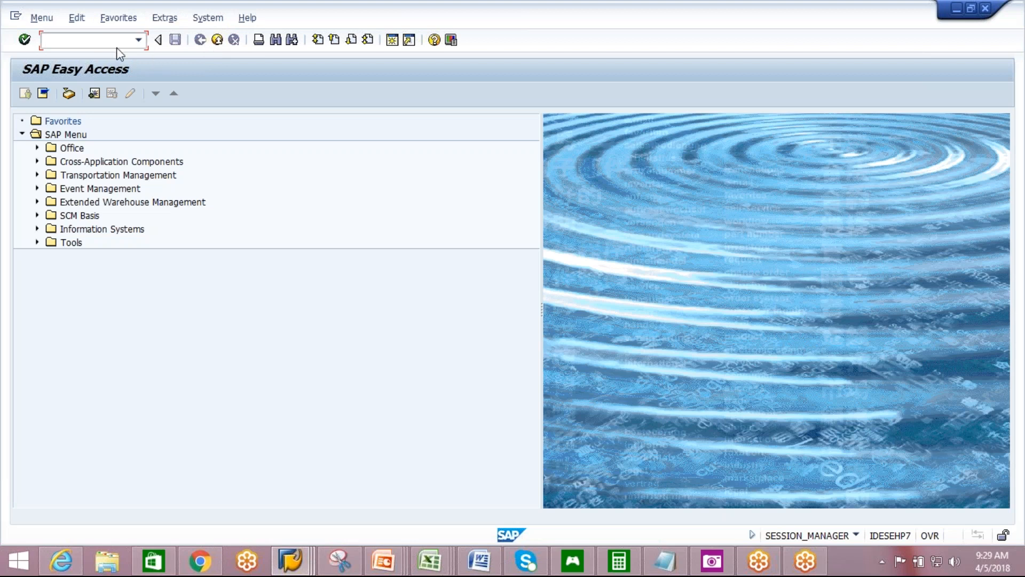
{"action": "type", "text": "/n/sd"}
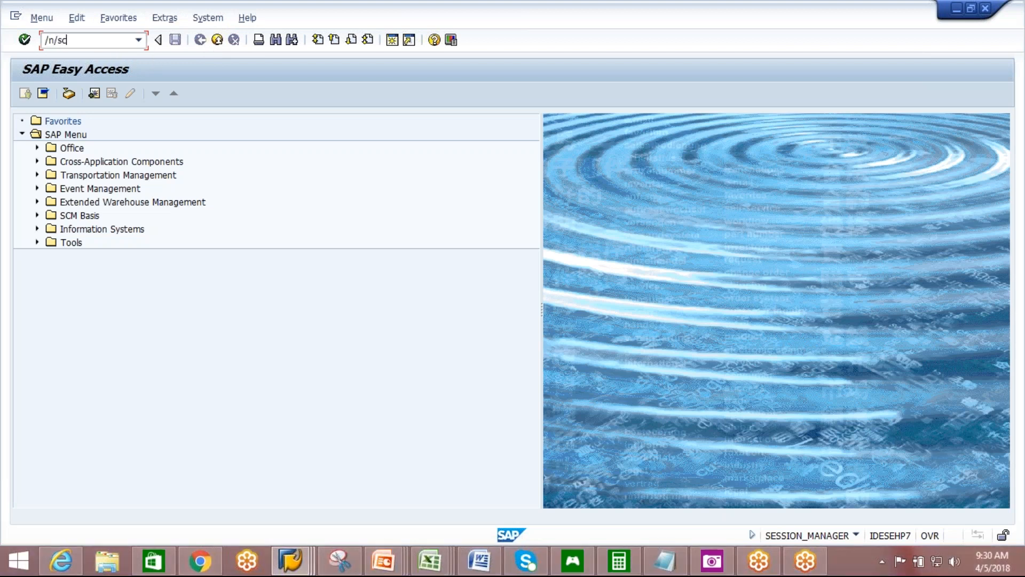
{"action": "key", "text": "BackSpace"}
{"action": "type", "text": "cwm/adprod"}
{"action": "key", "text": "Return"}
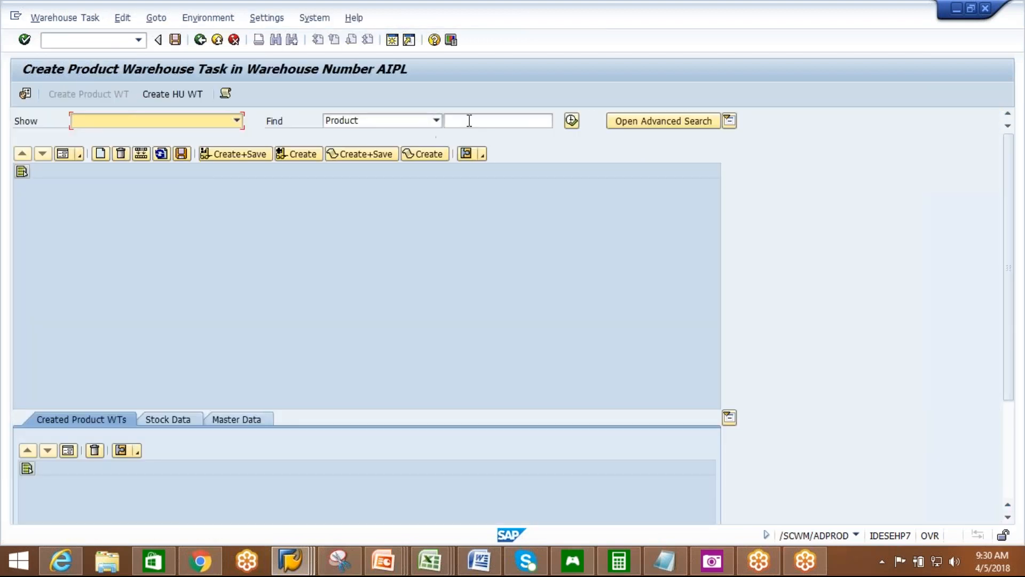
- Search the available warehouse stock for product AIPL-MAT1
{"action": "left_click", "coordinate": [469, 121]}
{"action": "left_click", "coordinate": [473, 145]}
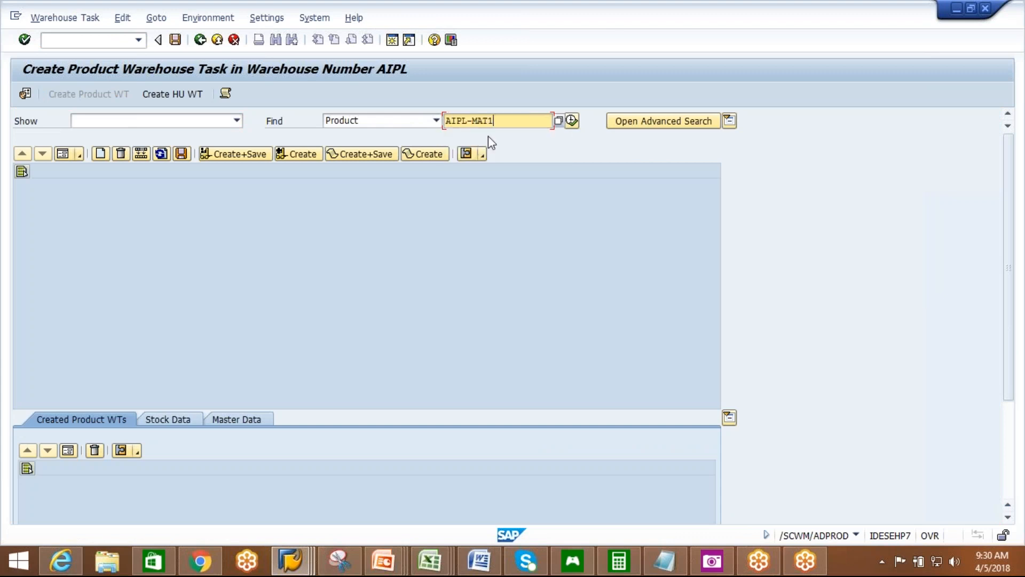
{"action": "key", "text": "BackSpace"}
{"action": "type", "text": "2"}
{"action": "key", "text": "BackSpace"}
{"action": "type", "text": "1"}
{"action": "left_click", "coordinate": [572, 120]}
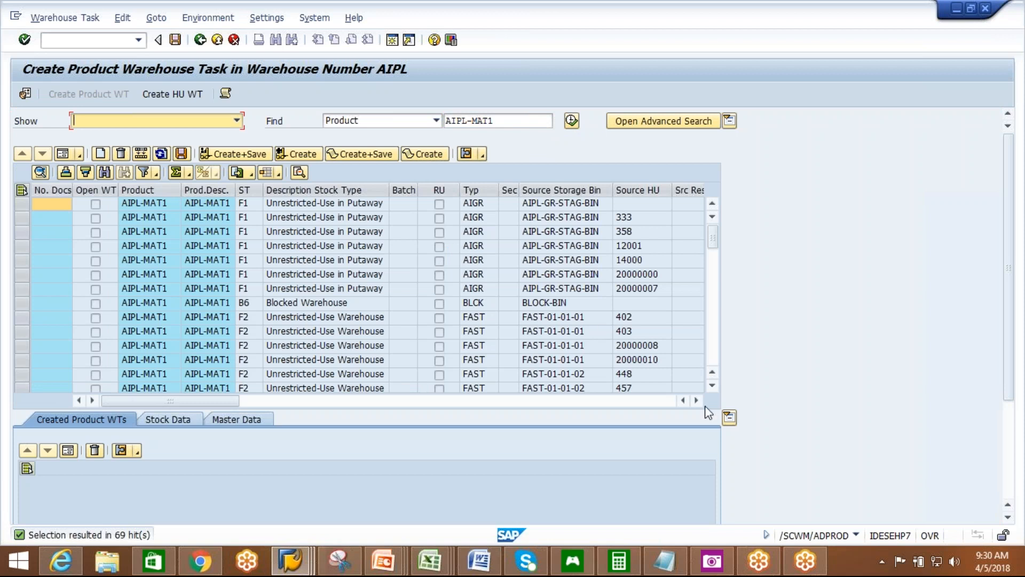
- Select the AIPL-MAT1 stock line in bin FAST-03-01-04 with source HU 20000060 and open it in form view
{"action": "left_click", "coordinate": [712, 385]}
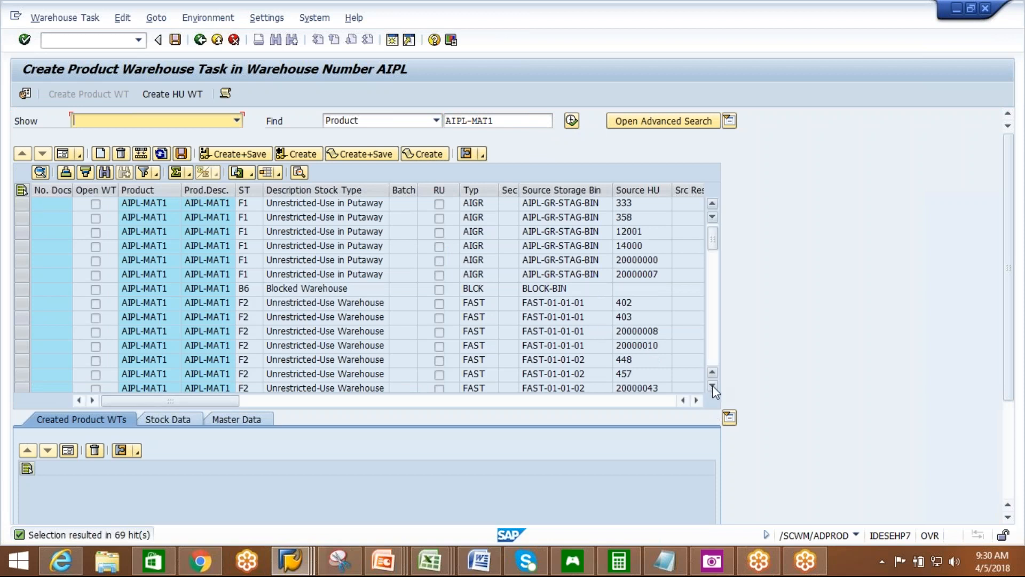
{"action": "left_click", "coordinate": [713, 386]}
{"action": "left_click", "coordinate": [712, 386]}
{"action": "left_click", "coordinate": [713, 386]}
{"action": "left_click", "coordinate": [712, 386]}
{"action": "left_click", "coordinate": [713, 385]}
{"action": "left_click", "coordinate": [712, 386]}
{"action": "left_click", "coordinate": [713, 385]}
{"action": "left_click", "coordinate": [713, 385]}
{"action": "left_click", "coordinate": [712, 385]}
{"action": "left_click", "coordinate": [712, 386]}
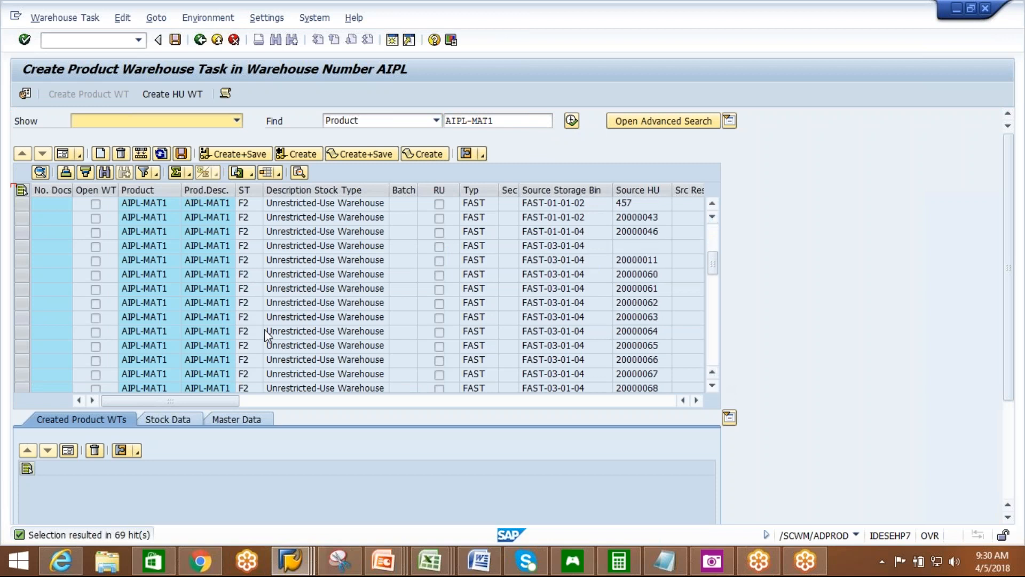
{"action": "left_click", "coordinate": [23, 275]}
{"action": "left_click", "coordinate": [63, 153]}
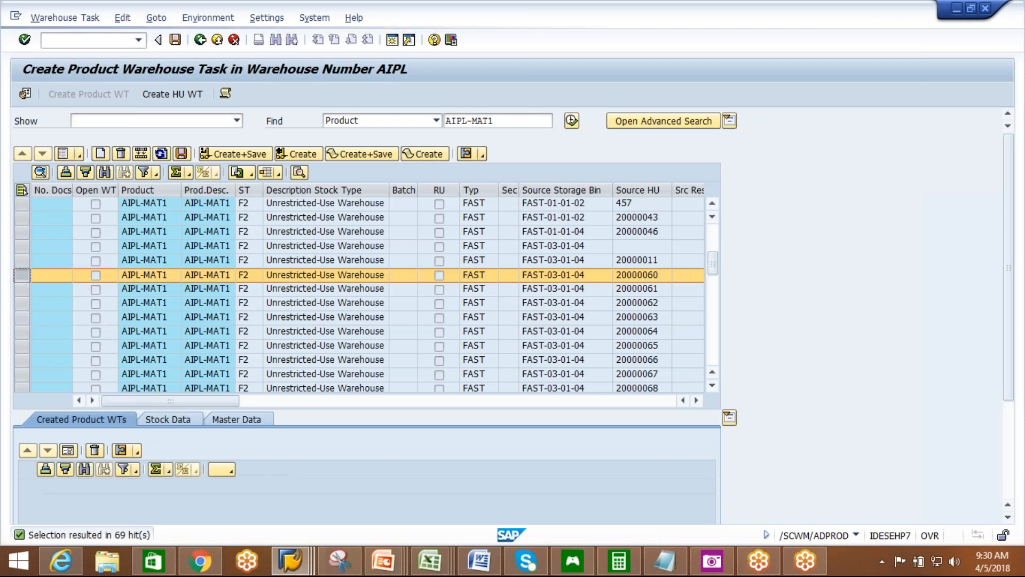
- Set the source target quantity to 24 EA and the destination to storage type SLO1, bin SLO1-BIN10
{"action": "left_click", "coordinate": [174, 237]}
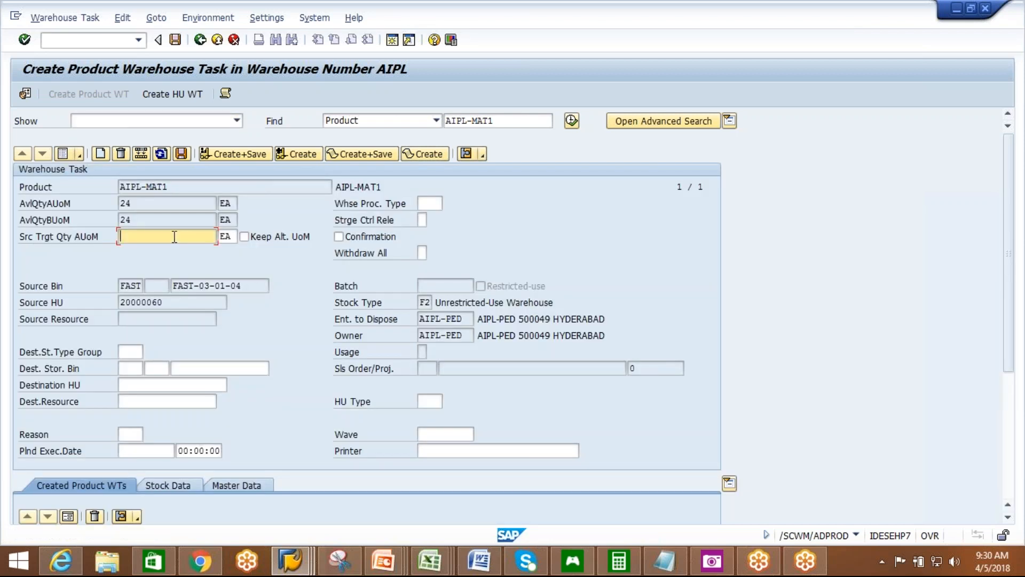
{"action": "type", "text": "24"}
{"action": "left_click", "coordinate": [202, 371]}
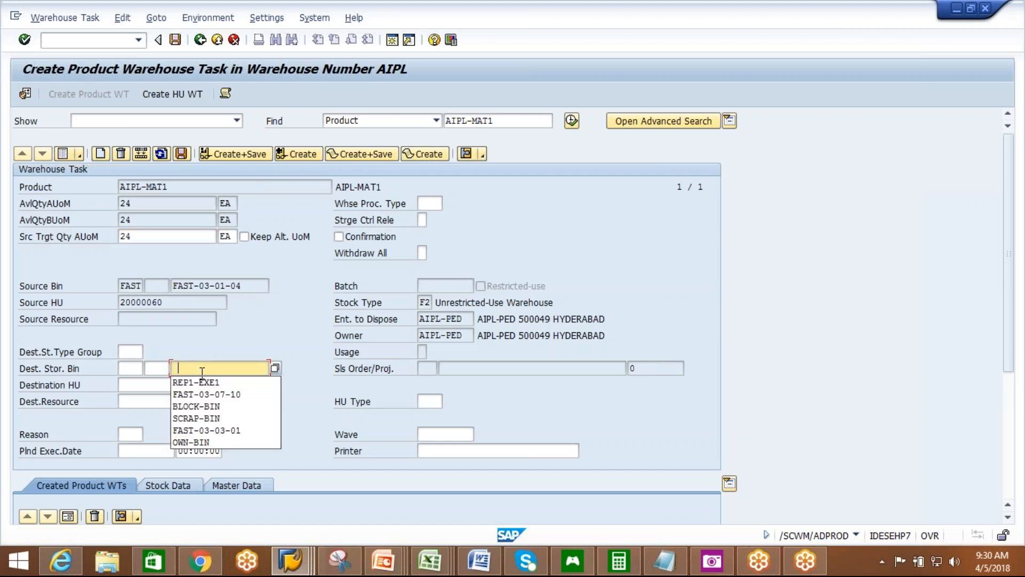
{"action": "left_click", "coordinate": [135, 370]}
{"action": "type", "text": "S"}
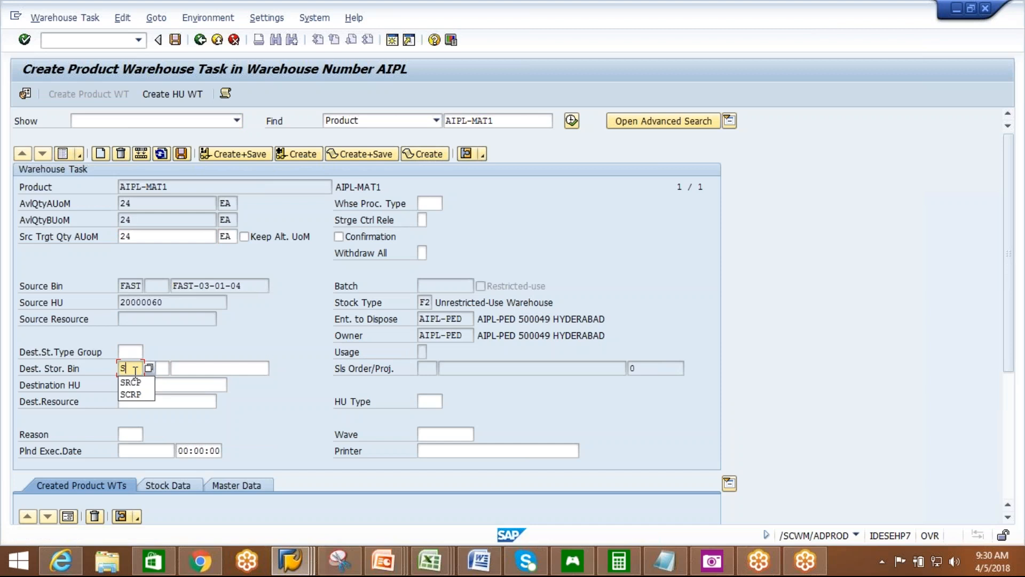
{"action": "type", "text": "LC1"}
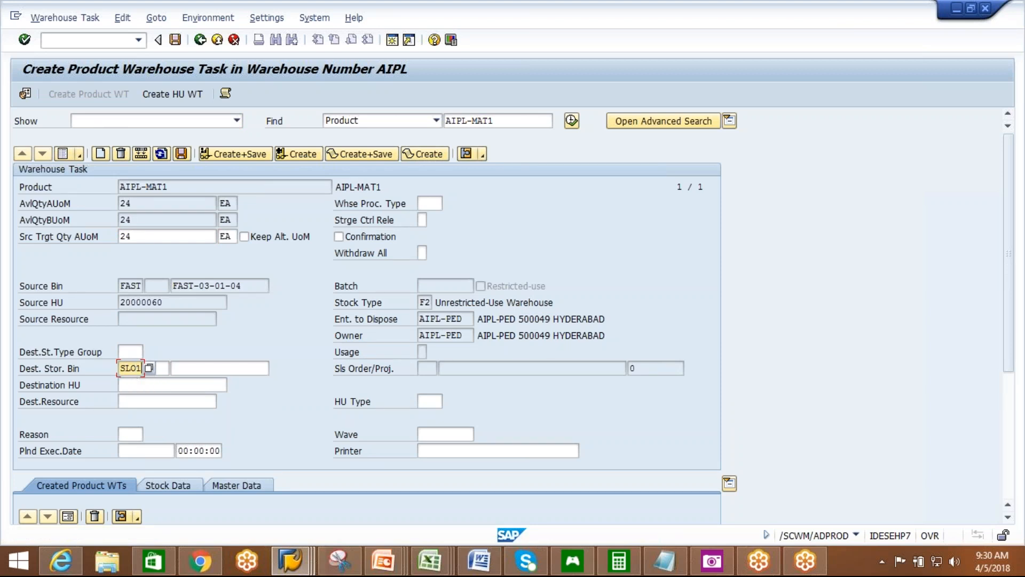
{"action": "left_click", "coordinate": [200, 371]}
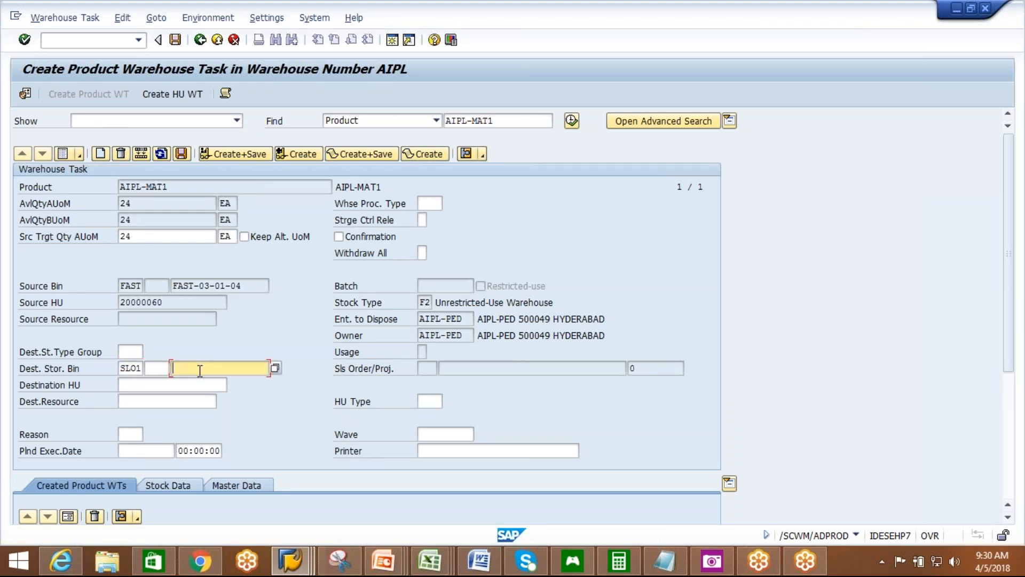
{"action": "left_click", "coordinate": [275, 368]}
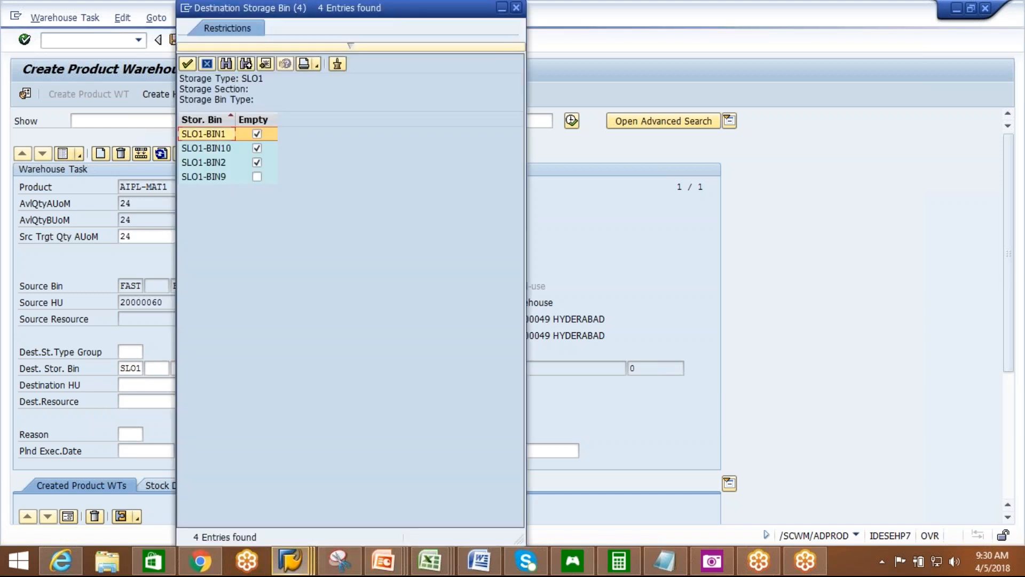
{"action": "double_click", "coordinate": [209, 148]}
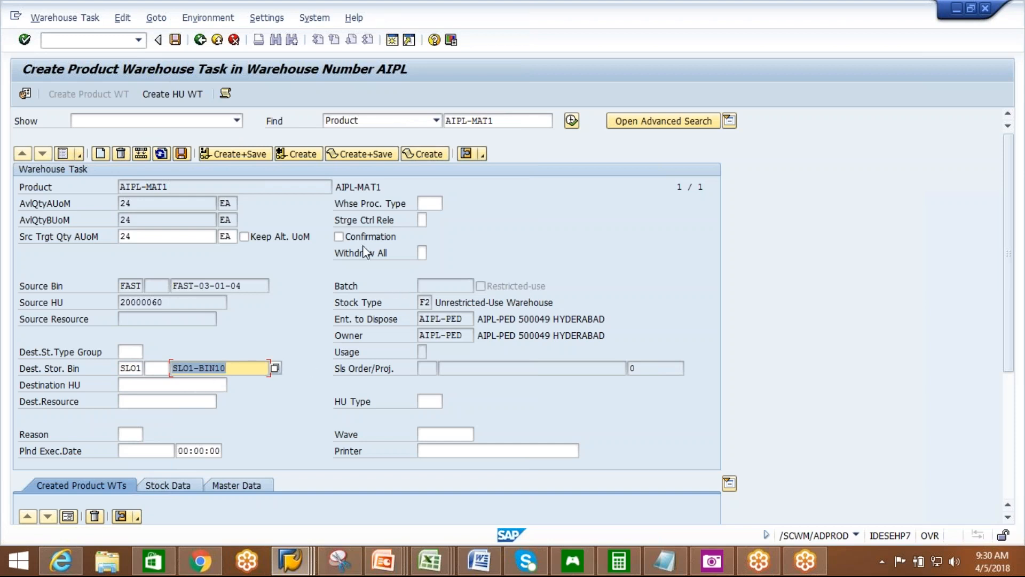
- Create and save the warehouse task with process type 9999 and the Confirmation option enabled
{"action": "left_click", "coordinate": [425, 203]}
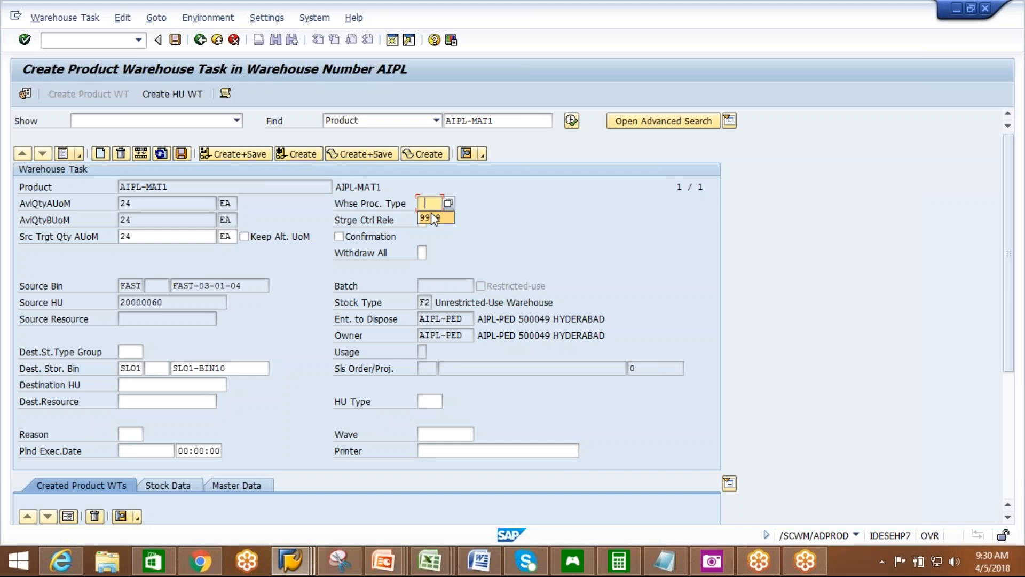
{"action": "key", "text": "Return"}
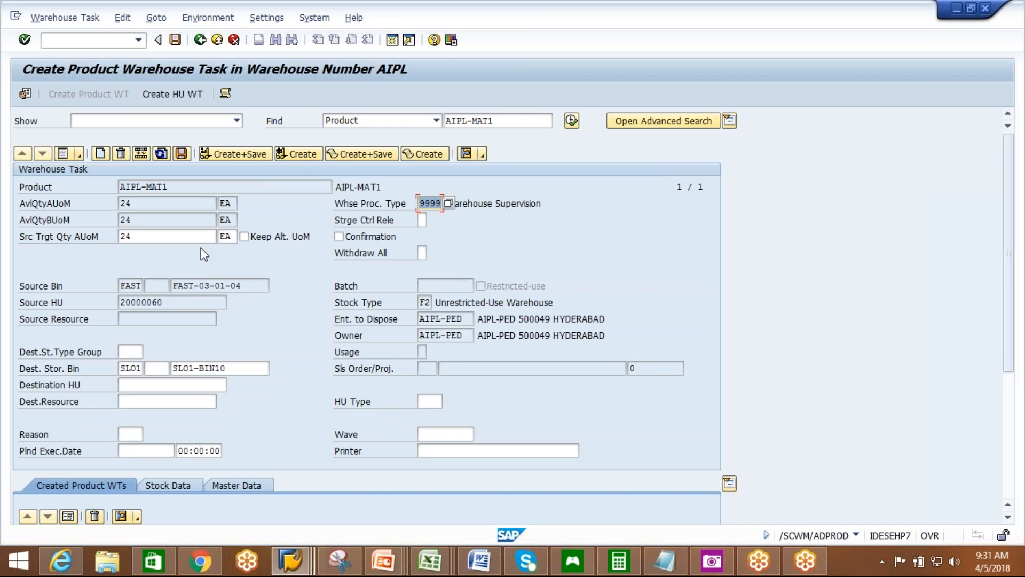
{"action": "left_click", "coordinate": [340, 238]}
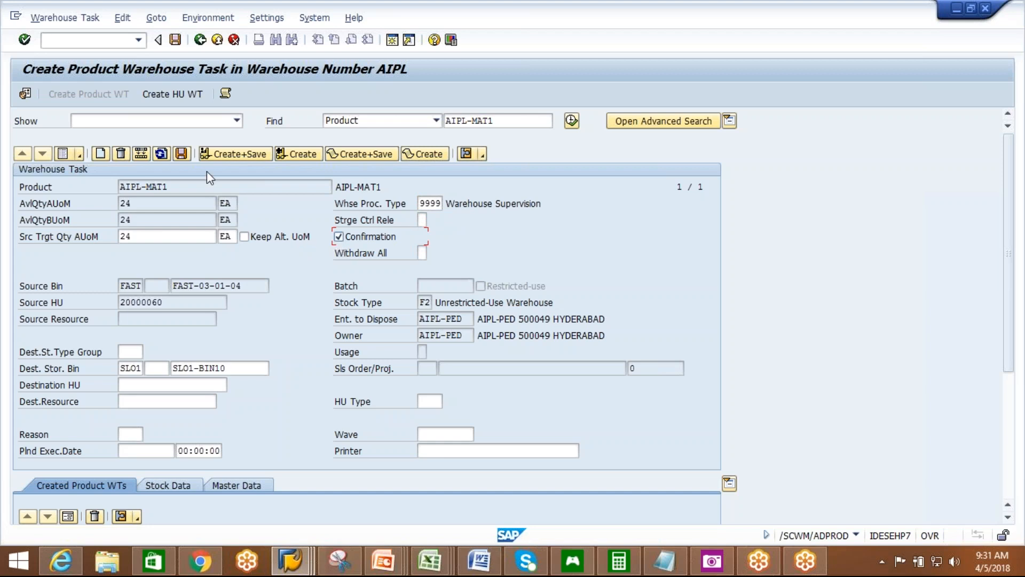
{"action": "left_click", "coordinate": [224, 154]}
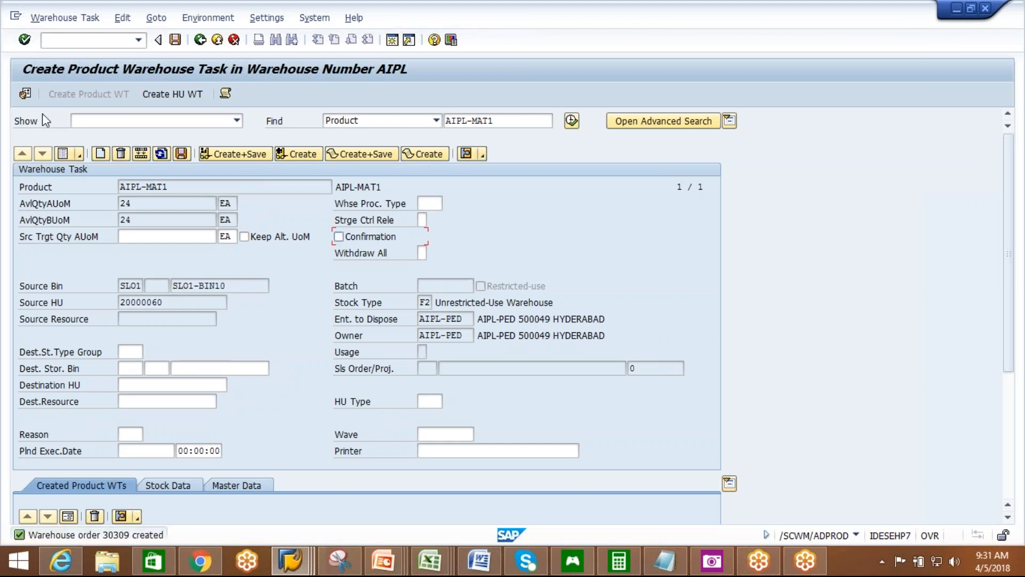
- Open the confirmation view for the created warehouse order and examine the product task's status and destination storage bin
{"action": "left_click", "coordinate": [59, 19]}
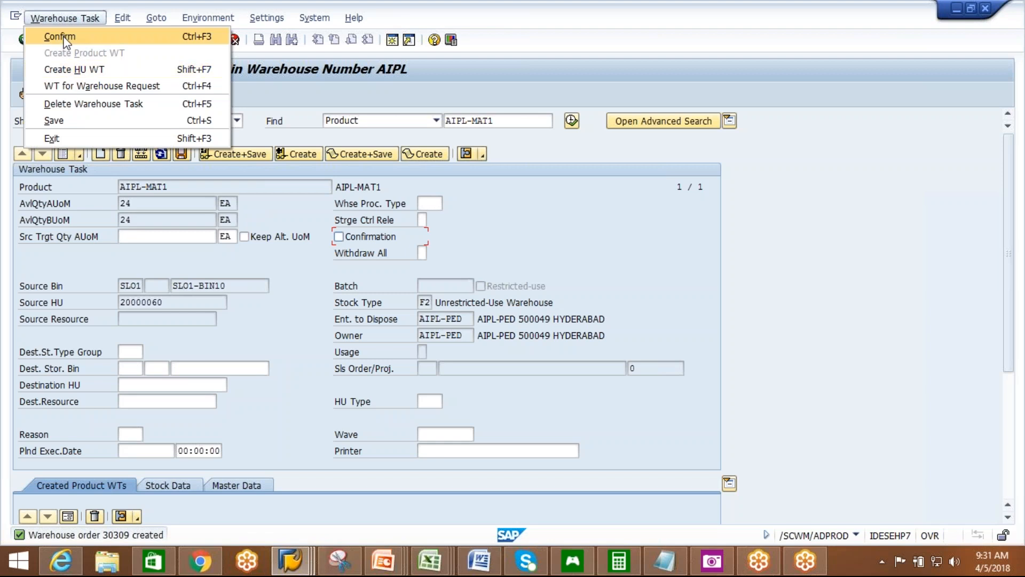
{"action": "left_click", "coordinate": [64, 37]}
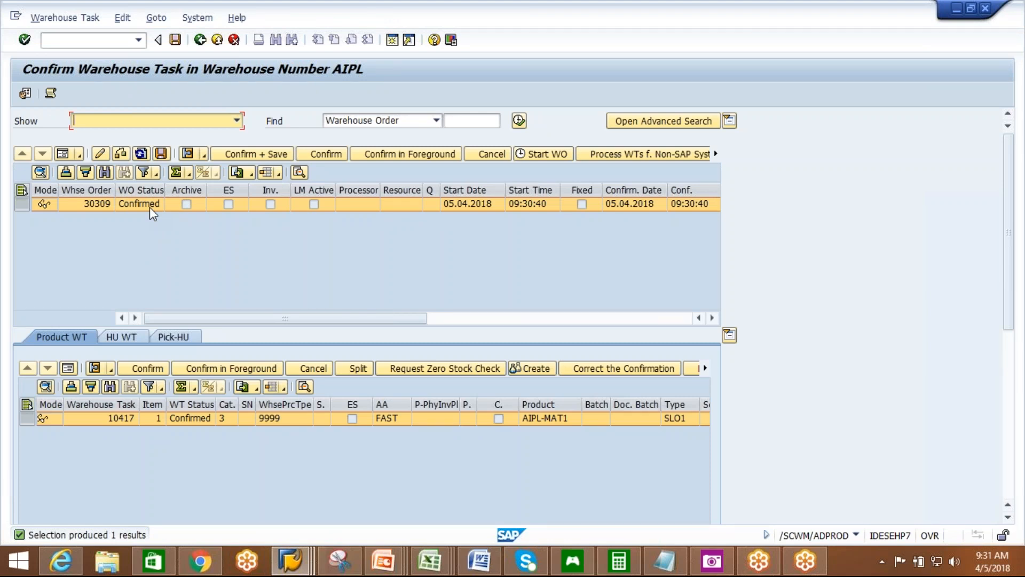
{"action": "left_click_drag", "start_coordinate": [1004, 248], "coordinate": [1013, 320]}
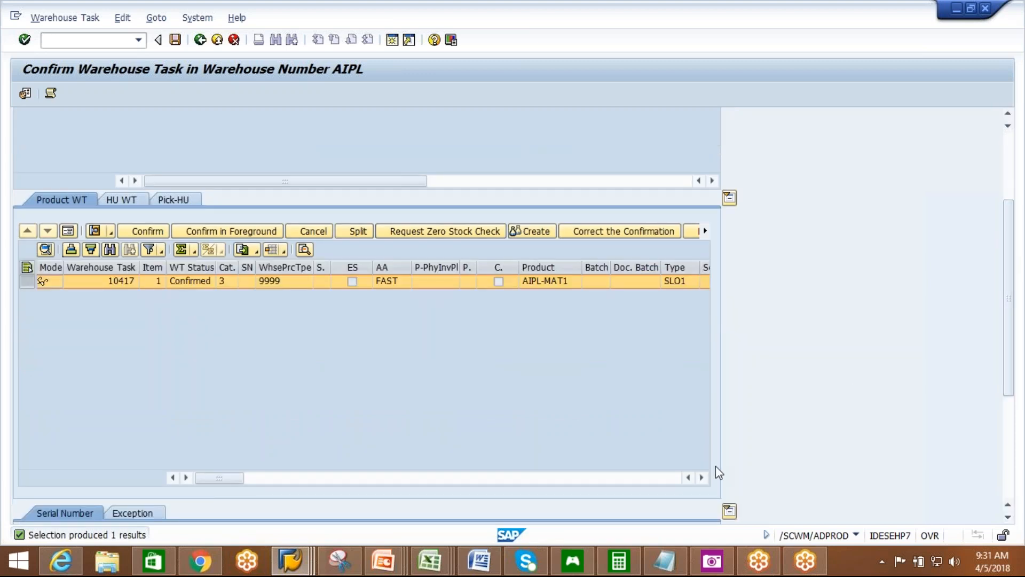
{"action": "left_click", "coordinate": [703, 478]}
{"action": "left_click", "coordinate": [703, 478]}
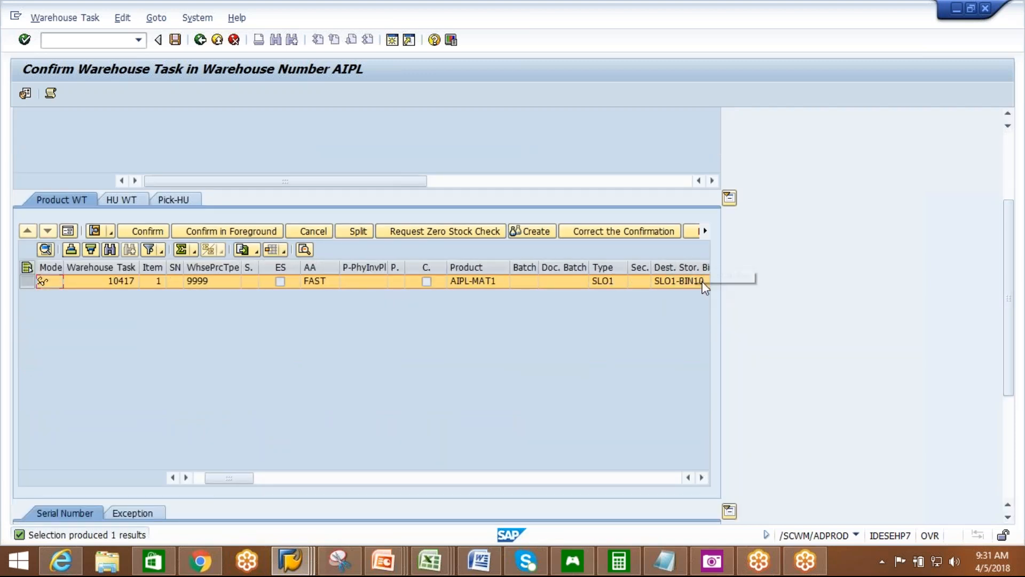
- Leave the warehouse task confirmation and open warehouse product maintenance with transaction /n/scwm/mat1
{"action": "left_click", "coordinate": [201, 43]}
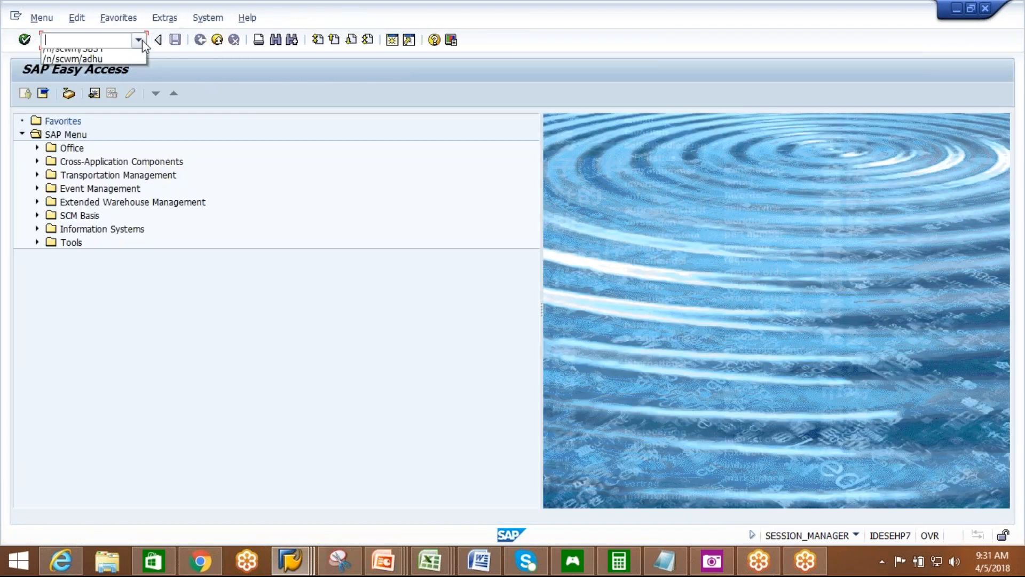
{"action": "left_click", "coordinate": [138, 39]}
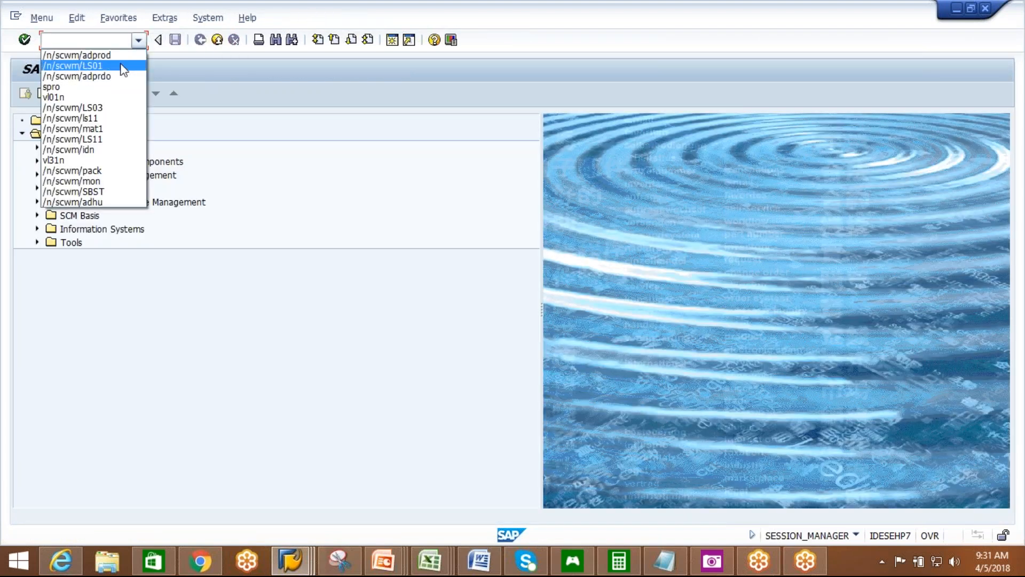
{"action": "left_click", "coordinate": [107, 129]}
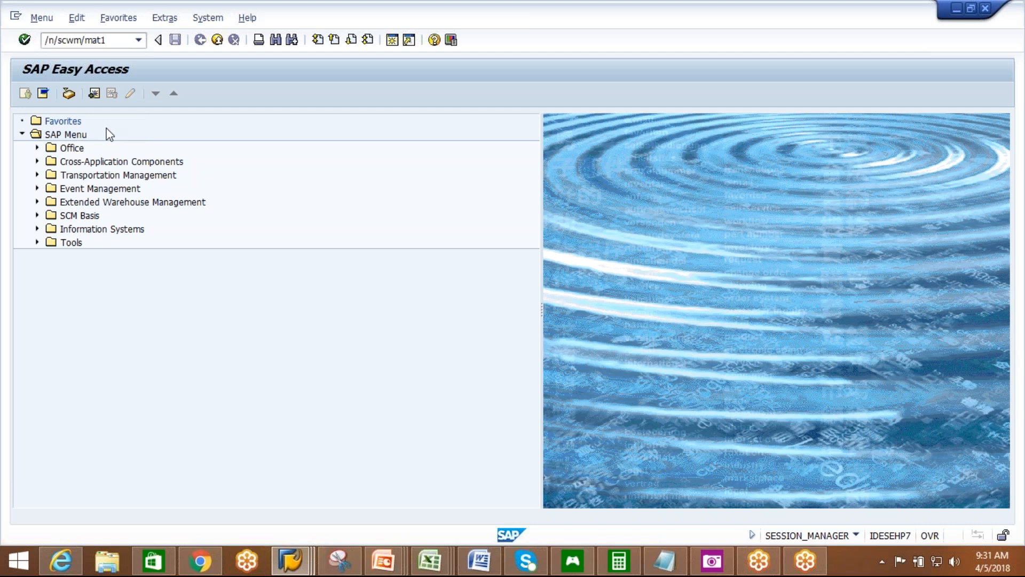
{"action": "key", "text": "Return"}
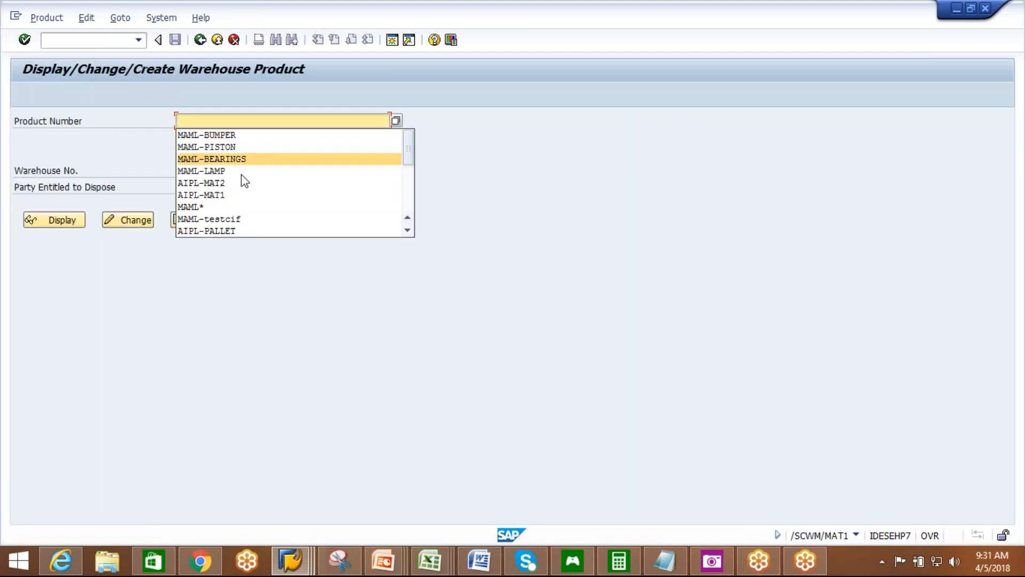
- Open warehouse product AIPL-MAT1 in warehouse AIPL for changing
{"action": "left_click", "coordinate": [246, 231]}
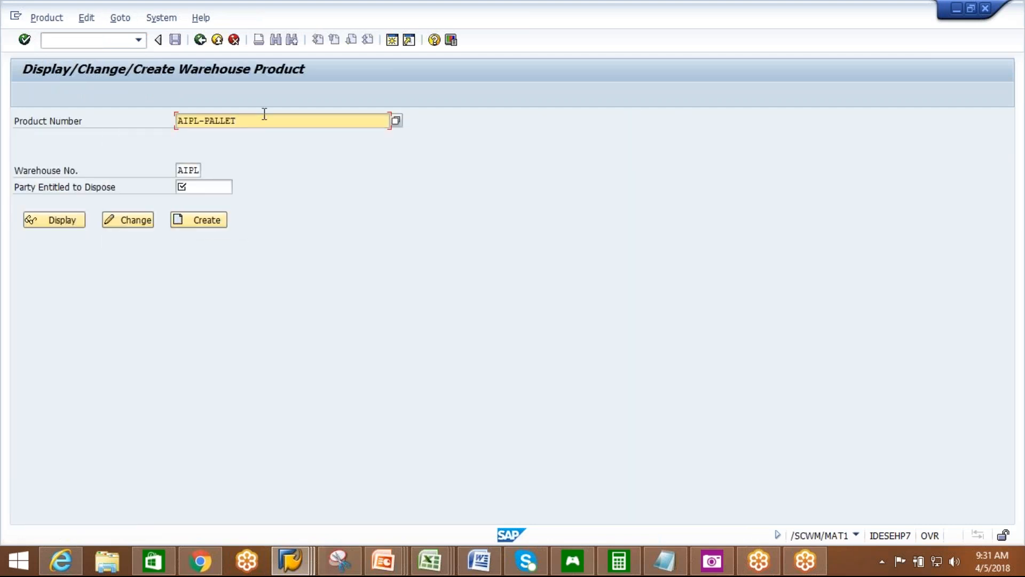
{"action": "key", "text": "BackSpace"}
{"action": "key", "text": "BackSpace"}
{"action": "key", "text": "BackSpace"}
{"action": "key", "text": "BackSpace"}
{"action": "key", "text": "BackSpace"}
{"action": "key", "text": "BackSpace"}
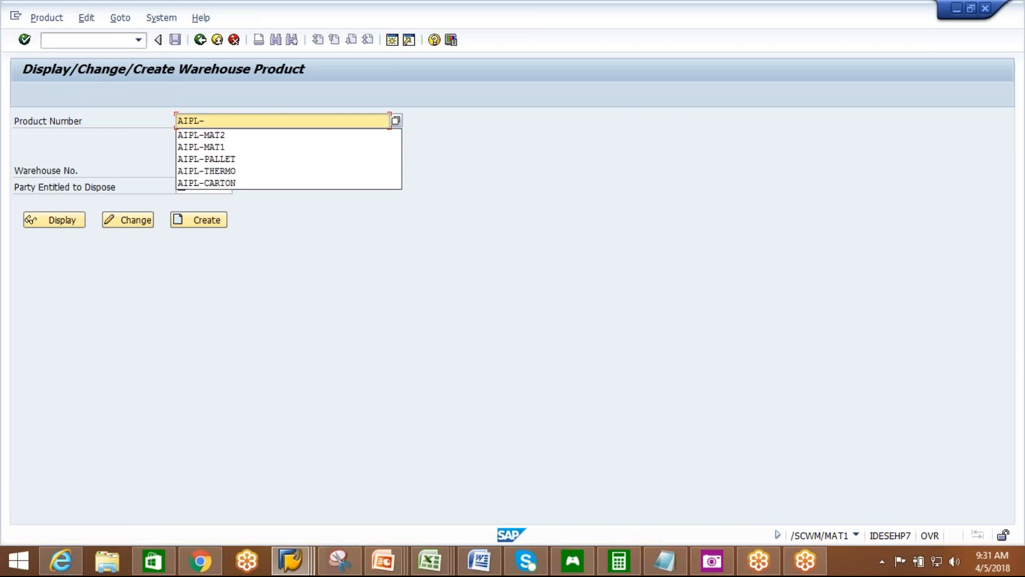
{"action": "left_click", "coordinate": [236, 148]}
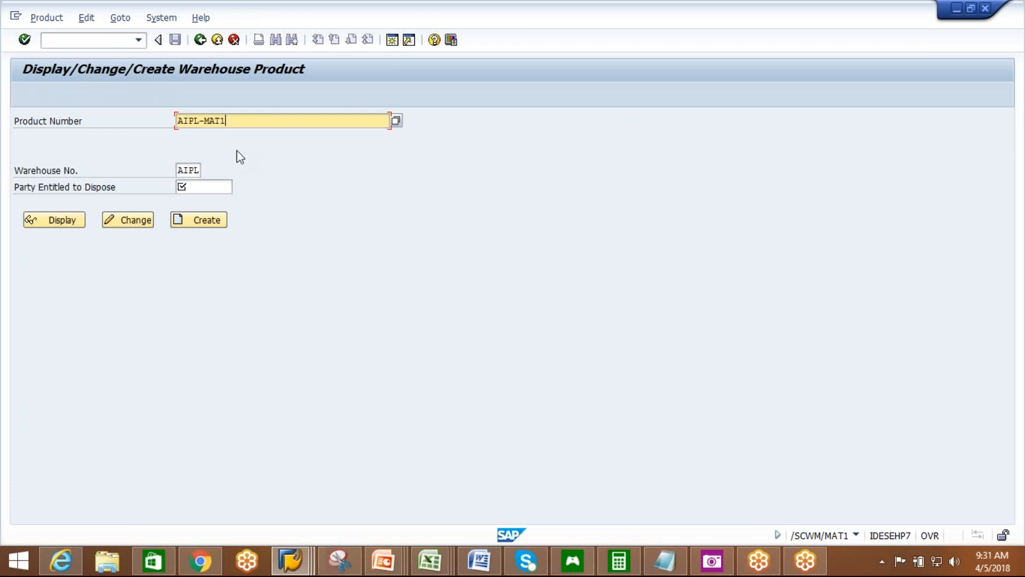
{"action": "left_click", "coordinate": [133, 221]}
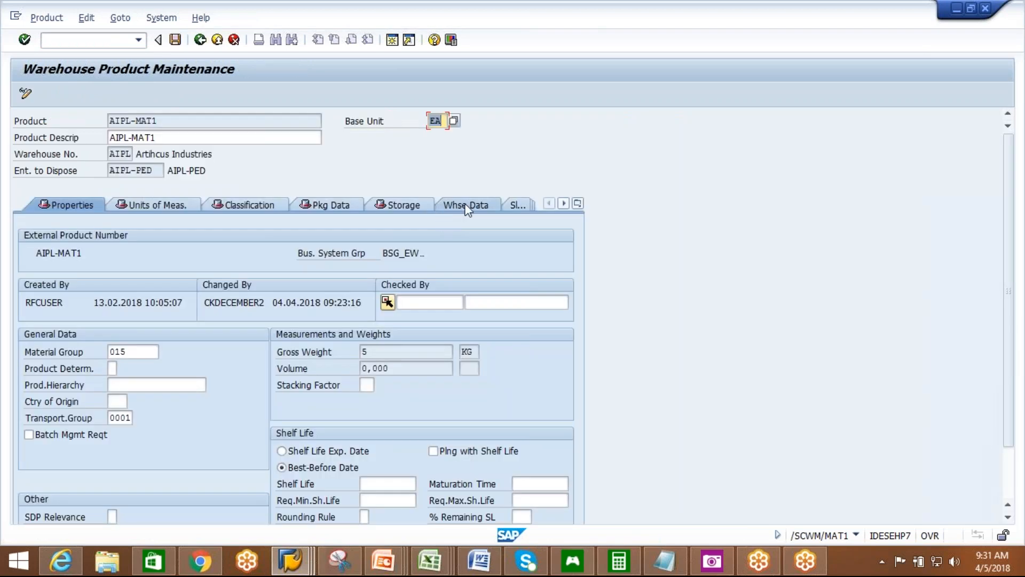
- Set the stock removal control indicator of AIPL-MAT1 to REM2 in its warehouse data, save, and leave product maintenance
{"action": "left_click_drag", "start_coordinate": [581, 302], "coordinate": [596, 415]}
{"action": "left_click_drag", "start_coordinate": [168, 484], "coordinate": [209, 480]}
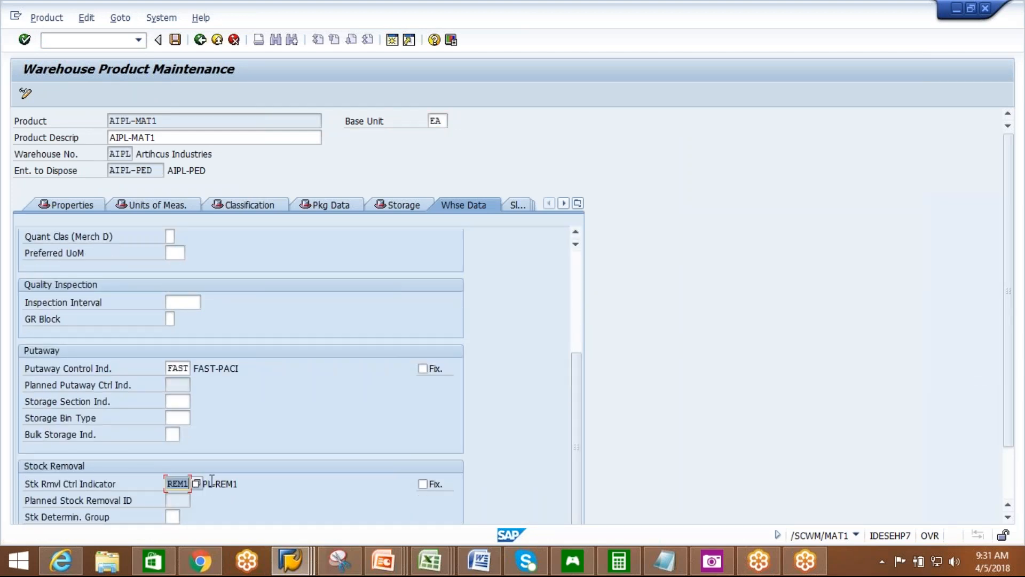
{"action": "key", "text": "BackSpace"}
{"action": "left_click", "coordinate": [178, 422]}
{"action": "key", "text": "Return"}
{"action": "key", "text": "ctrl+s"}
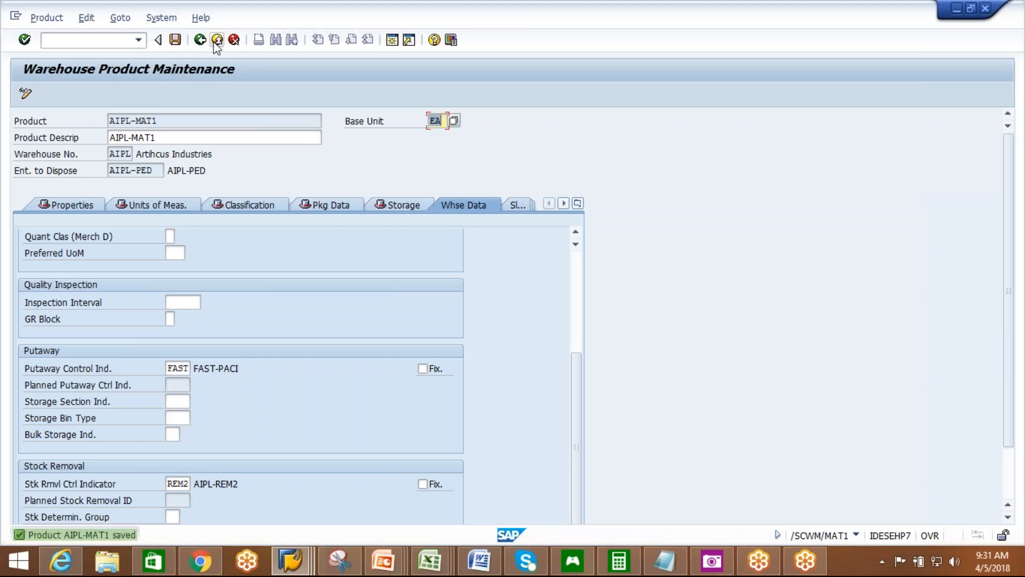
{"action": "left_click", "coordinate": [201, 40]}
{"action": "left_click", "coordinate": [202, 43]}
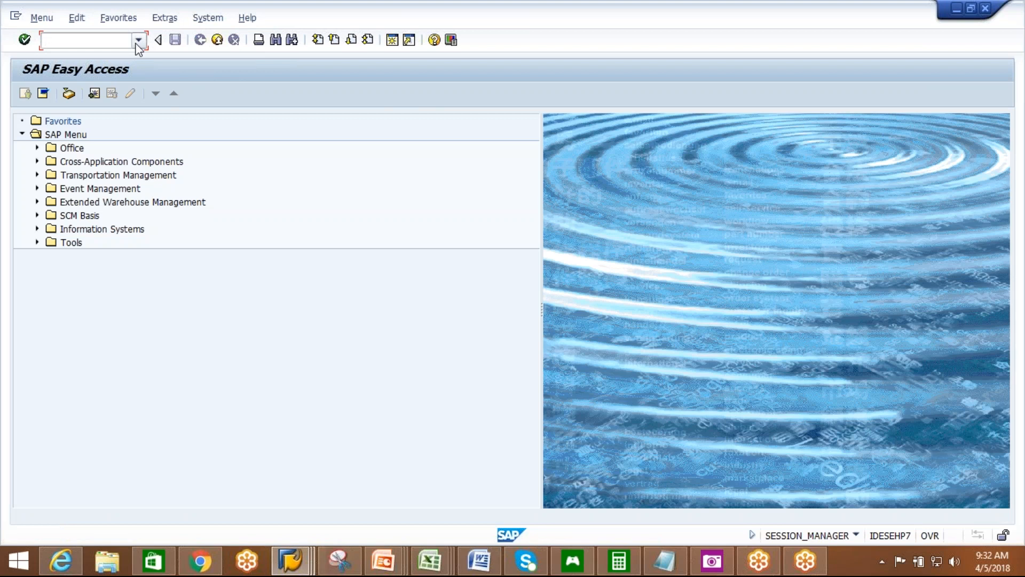
- Simulate and create the bin sorting for warehouse AIPL, activity area SLO1, with transaction /n/scwm/sbst, then return to the start screen
{"action": "type", "text": "/n/scwm/sbst"}
{"action": "key", "text": "Return"}
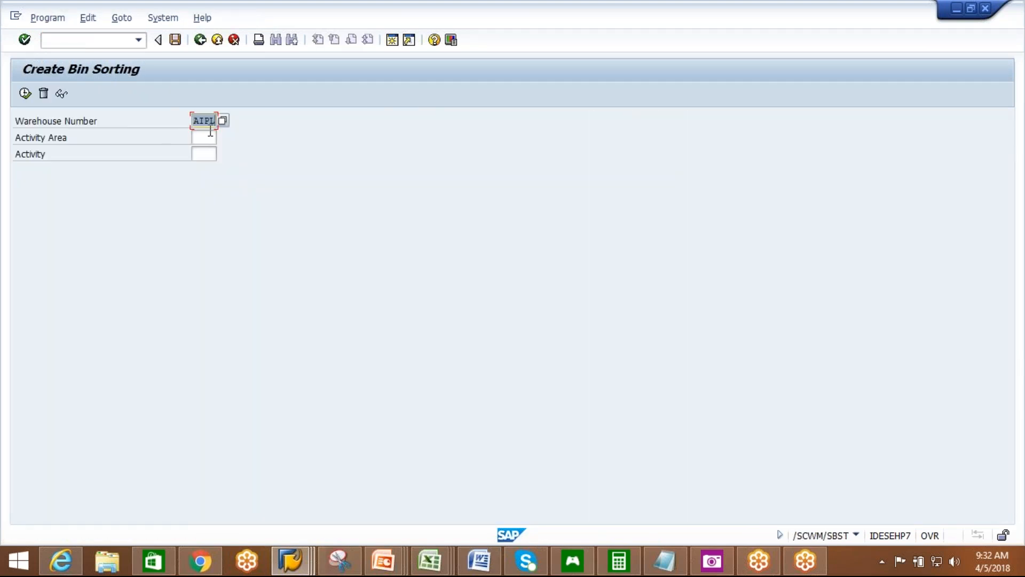
{"action": "left_click", "coordinate": [210, 133]}
{"action": "key", "text": "Down"}
{"action": "key", "text": "Return"}
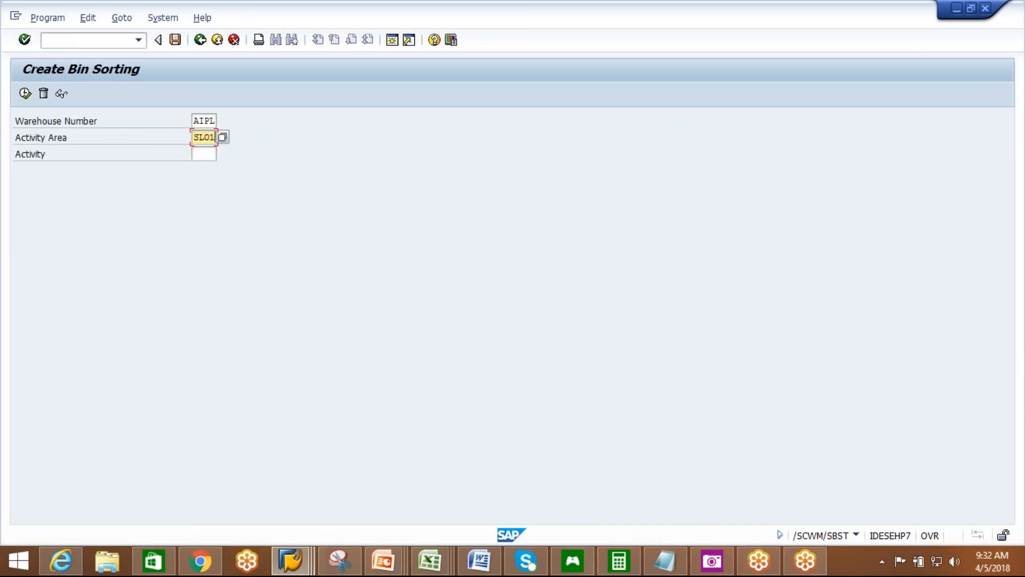
{"action": "left_click", "coordinate": [25, 94]}
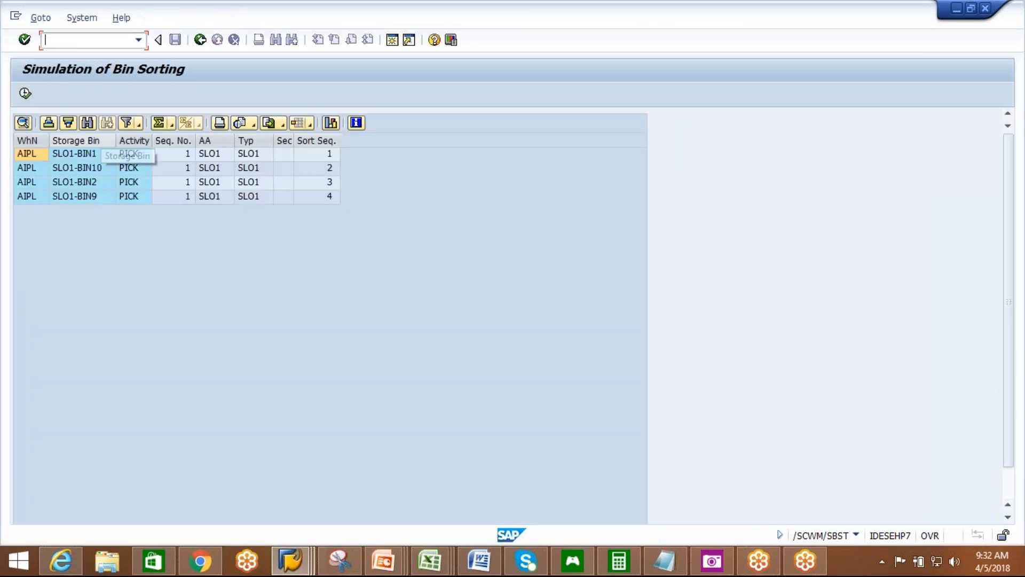
{"action": "left_click", "coordinate": [25, 96]}
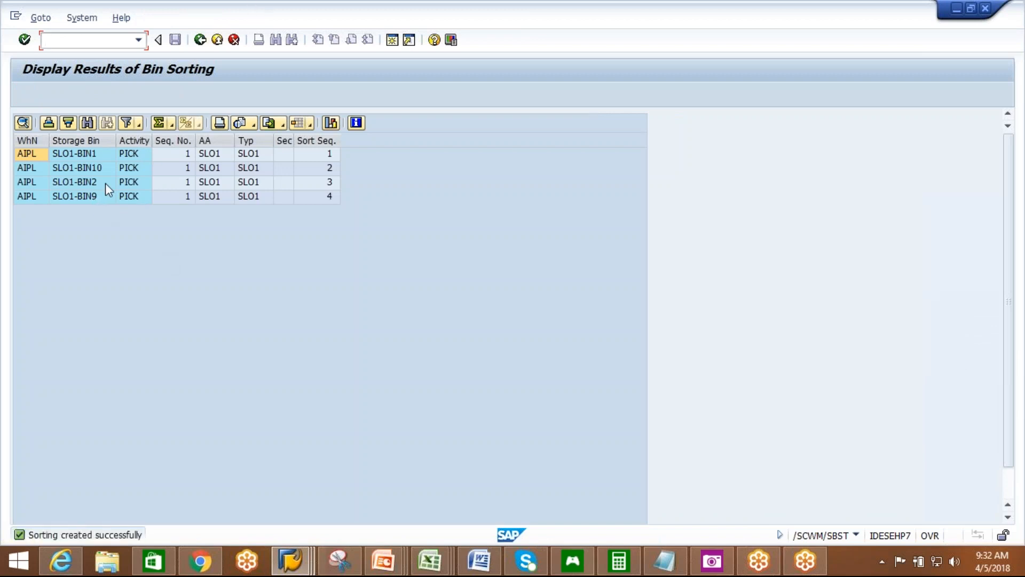
{"action": "left_click", "coordinate": [206, 42]}
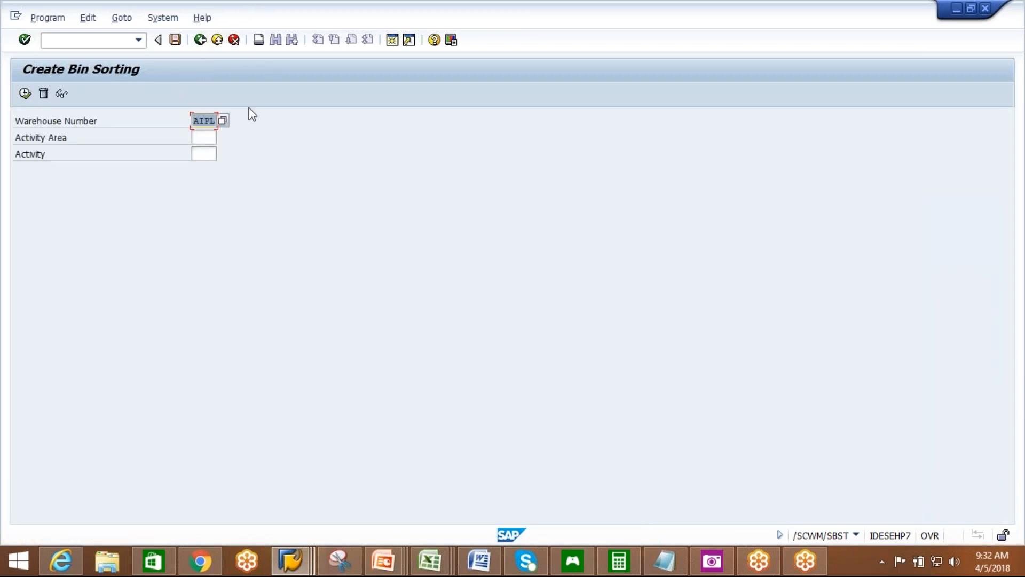
{"action": "left_click", "coordinate": [201, 40]}
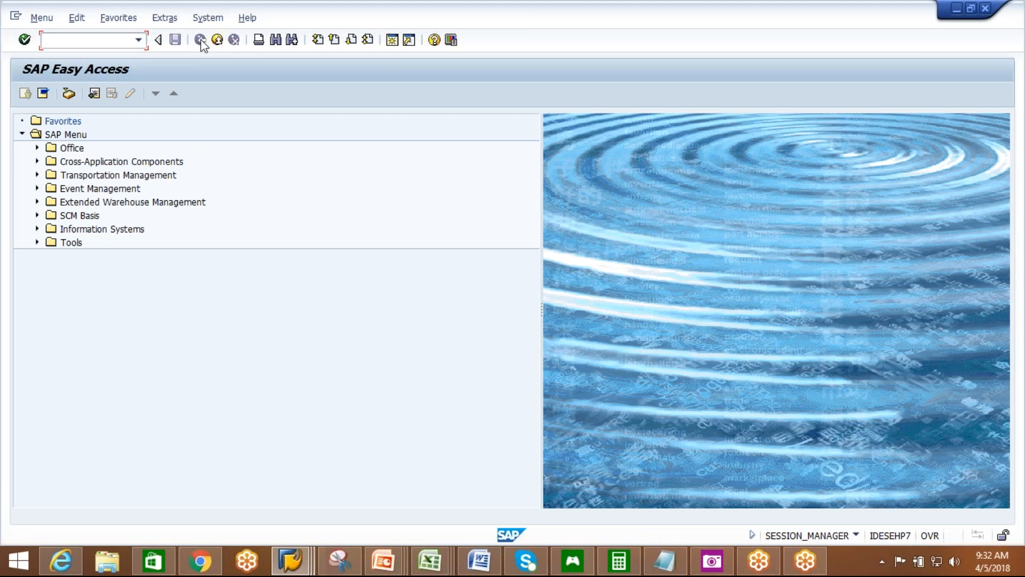
- Switch to the other SAP session and open the SAP Reference IMG with transaction spro
{"action": "left_click", "coordinate": [291, 560]}
{"action": "left_click", "coordinate": [733, 474]}
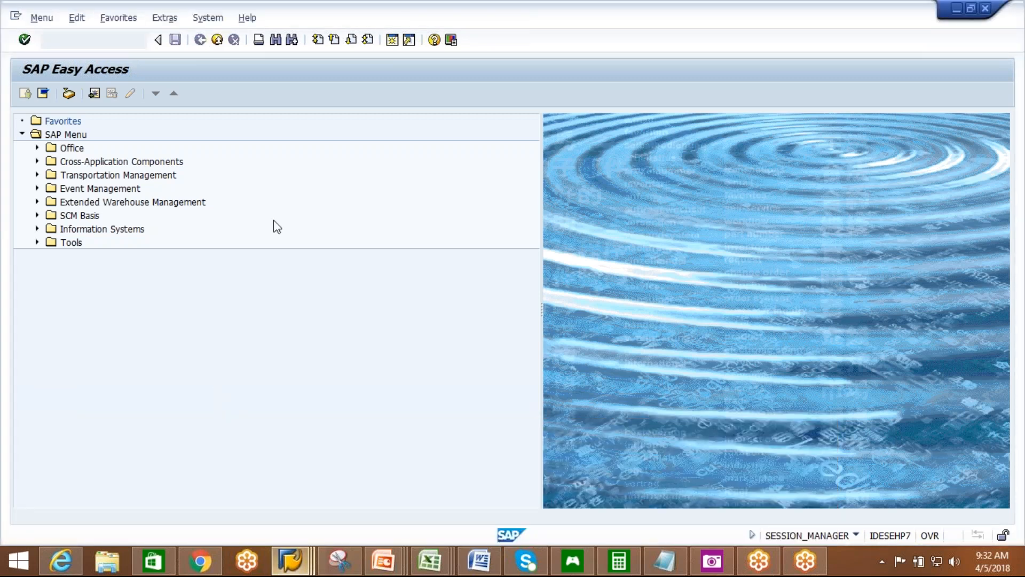
{"action": "type", "text": "spro"}
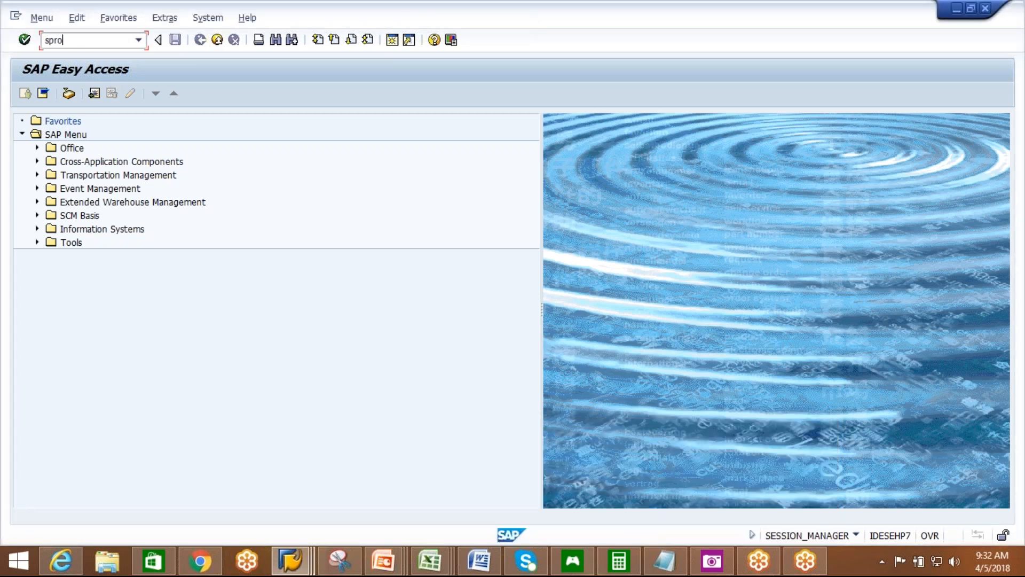
{"action": "key", "text": "Return"}
{"action": "left_click", "coordinate": [99, 94]}
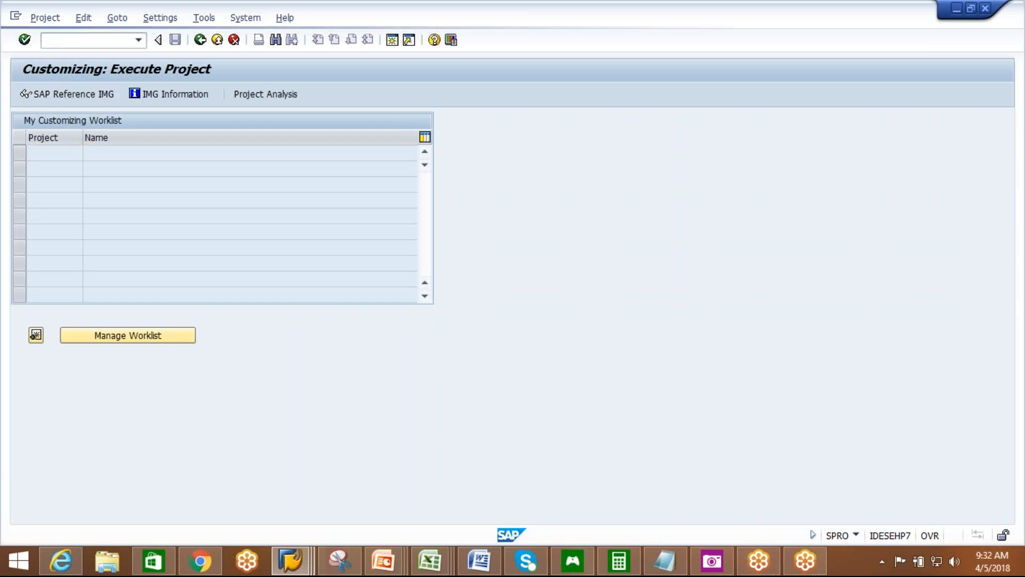
- Open the Warehouse Order customizing for the search sequence of rules per activity area under Extended Warehouse Management, Cross-Process Settings
{"action": "left_click", "coordinate": [37, 216]}
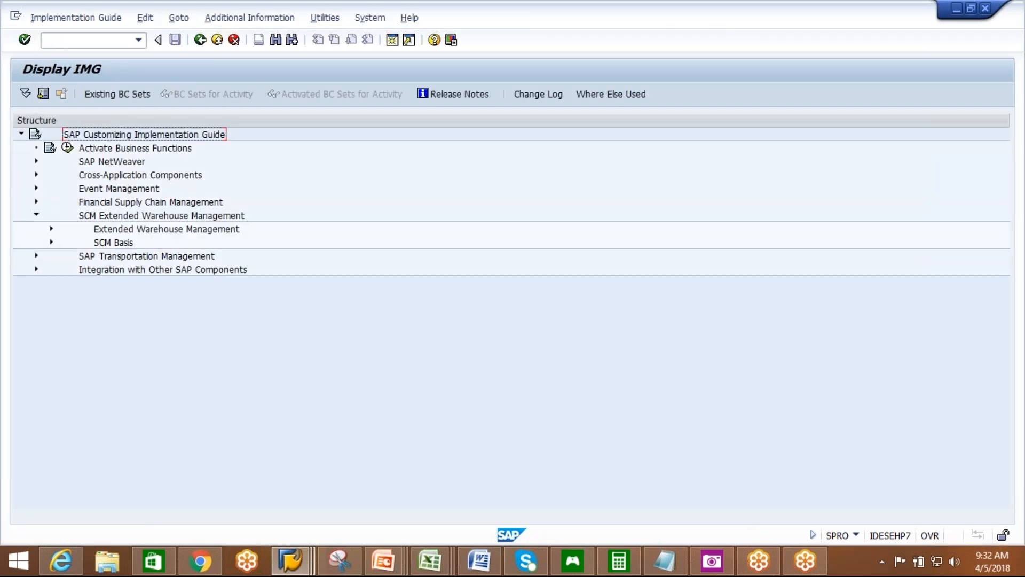
{"action": "left_click", "coordinate": [52, 229]}
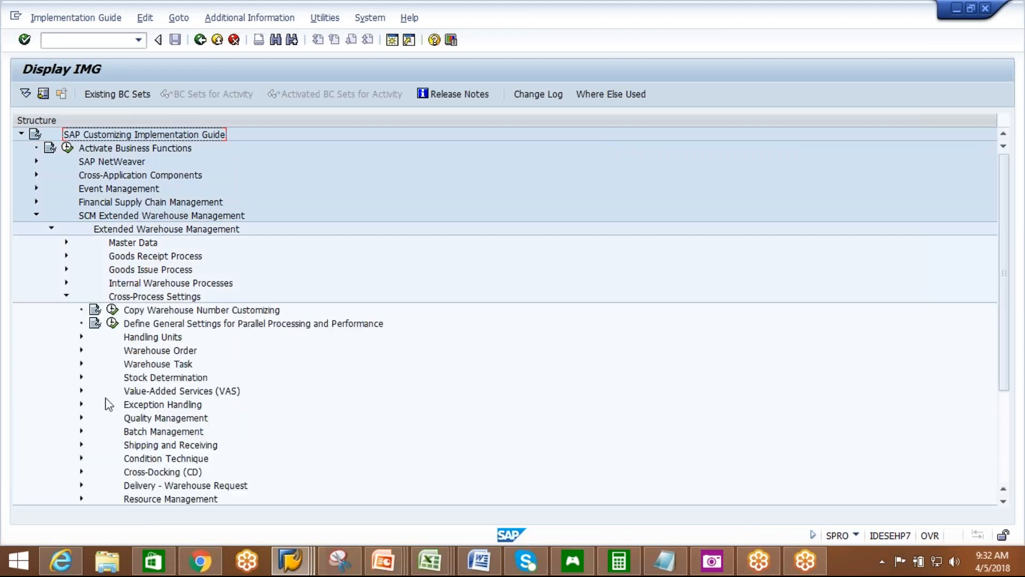
{"action": "left_click", "coordinate": [81, 350]}
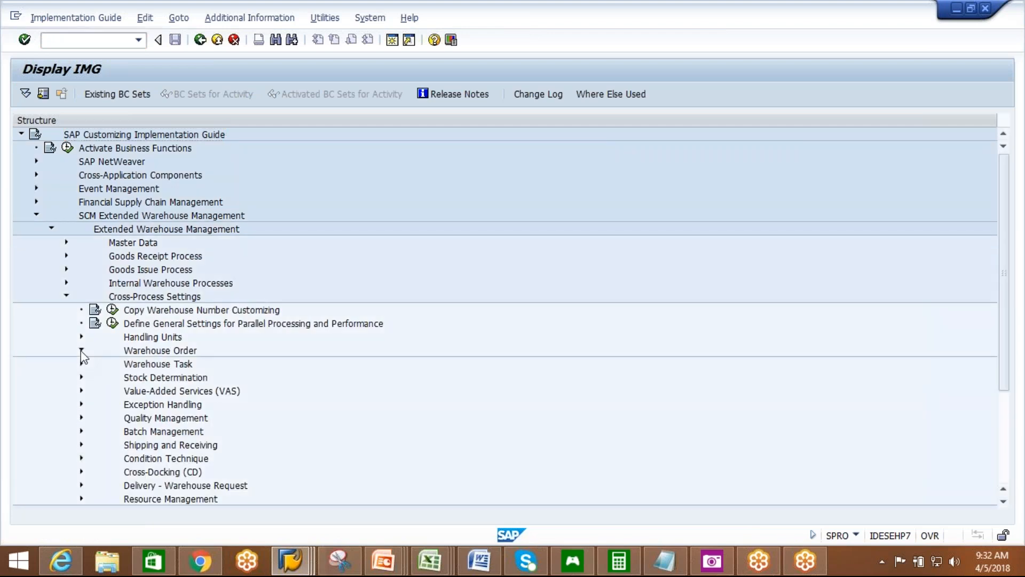
{"action": "left_click", "coordinate": [127, 444]}
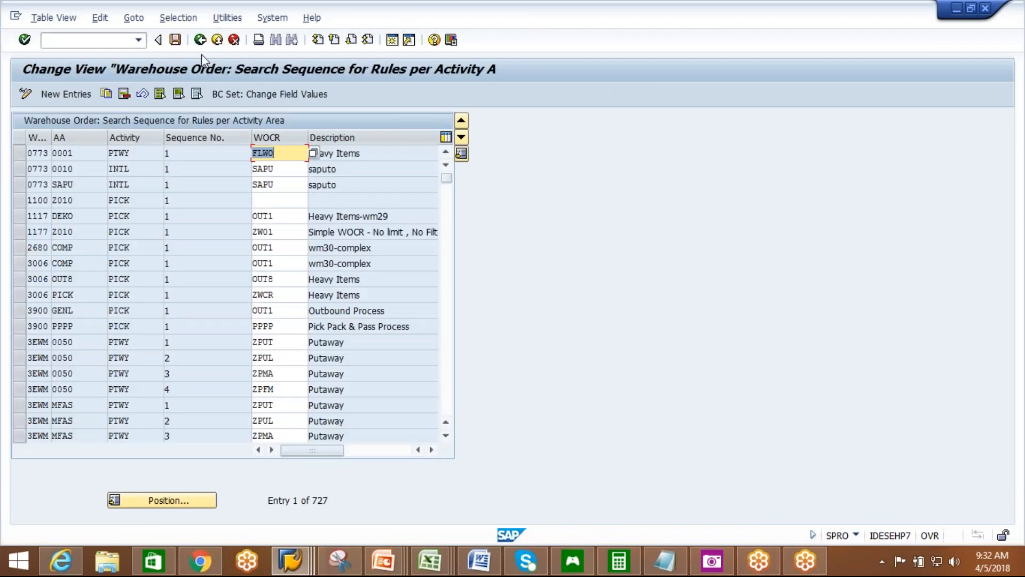
- Filter the search sequence entries by contents to Warehouse Number = AIPL
{"action": "left_click", "coordinate": [179, 17]}
{"action": "left_click", "coordinate": [182, 32]}
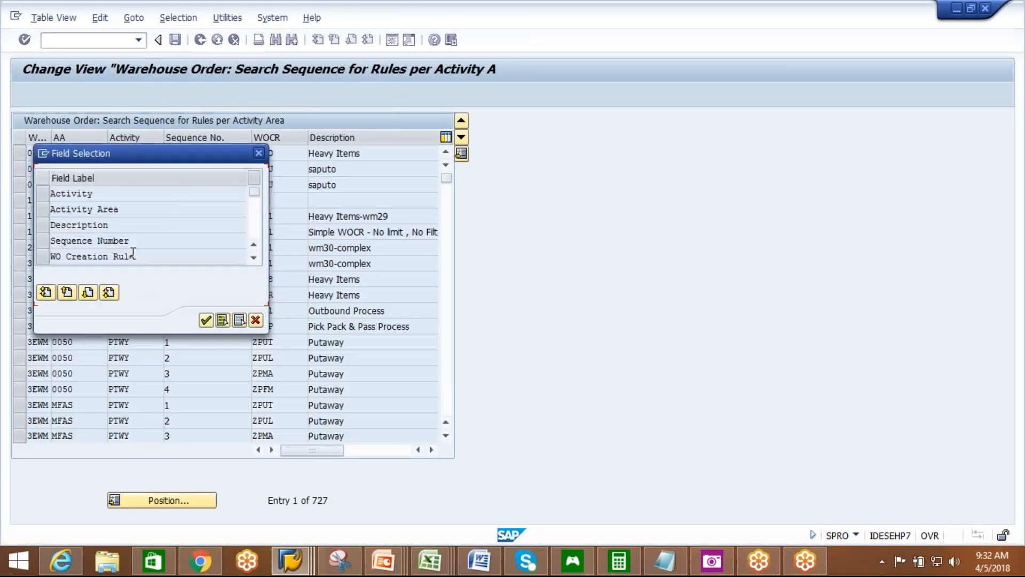
{"action": "left_click", "coordinate": [254, 257]}
{"action": "left_click", "coordinate": [254, 257]}
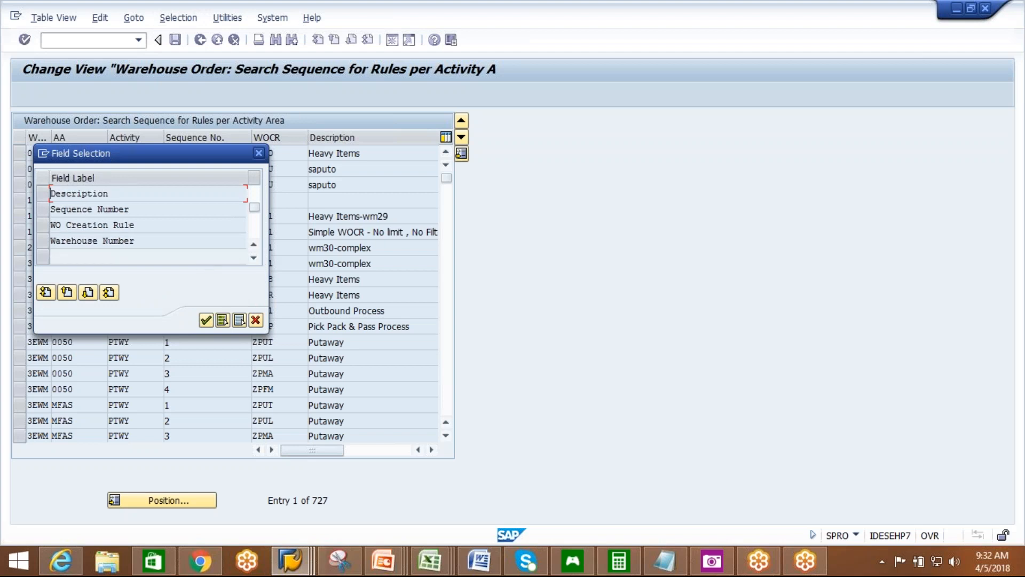
{"action": "left_click", "coordinate": [43, 245]}
{"action": "left_click", "coordinate": [206, 320]}
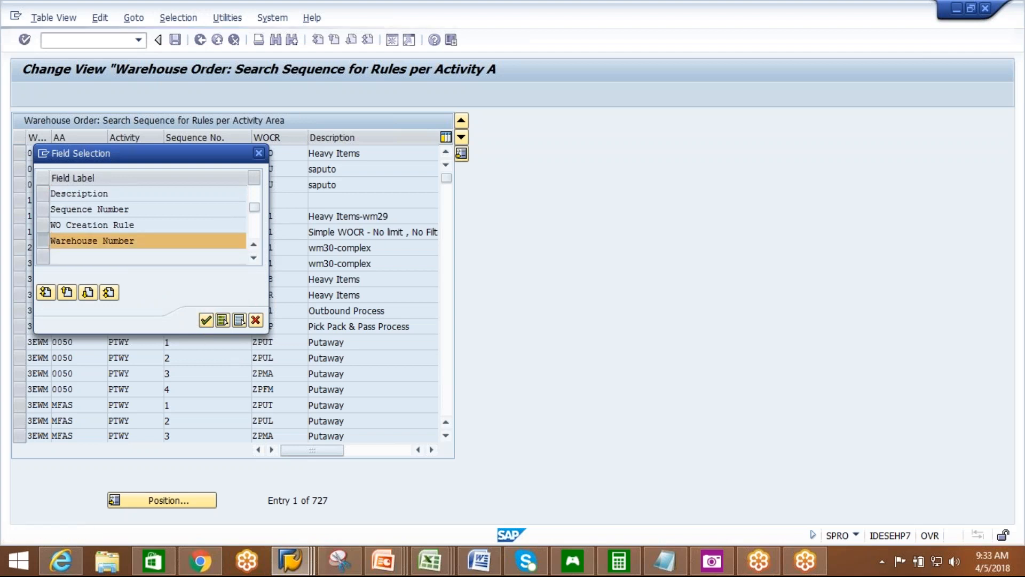
{"action": "left_click", "coordinate": [297, 194]}
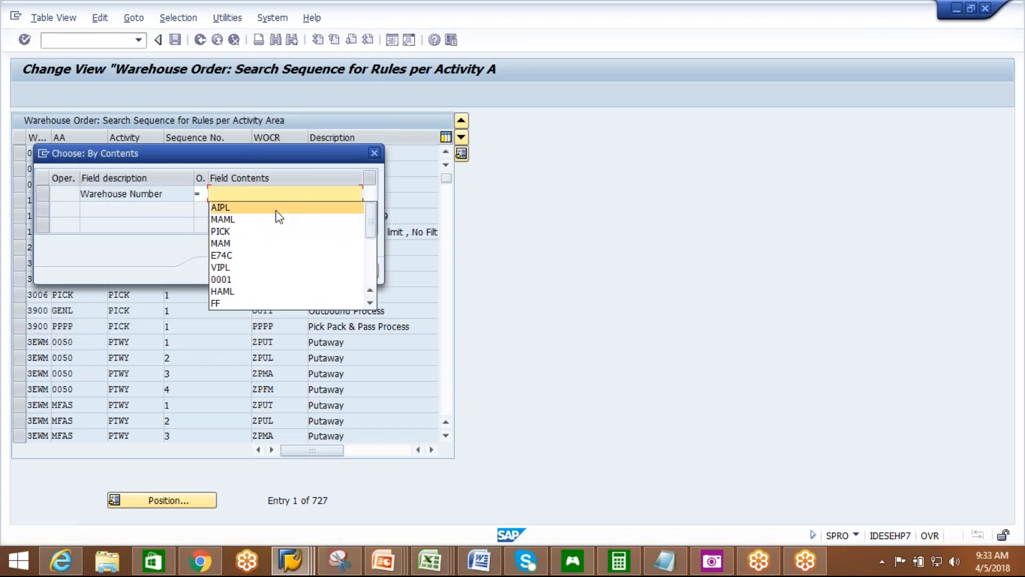
{"action": "left_click", "coordinate": [279, 216]}
{"action": "left_click", "coordinate": [220, 269]}
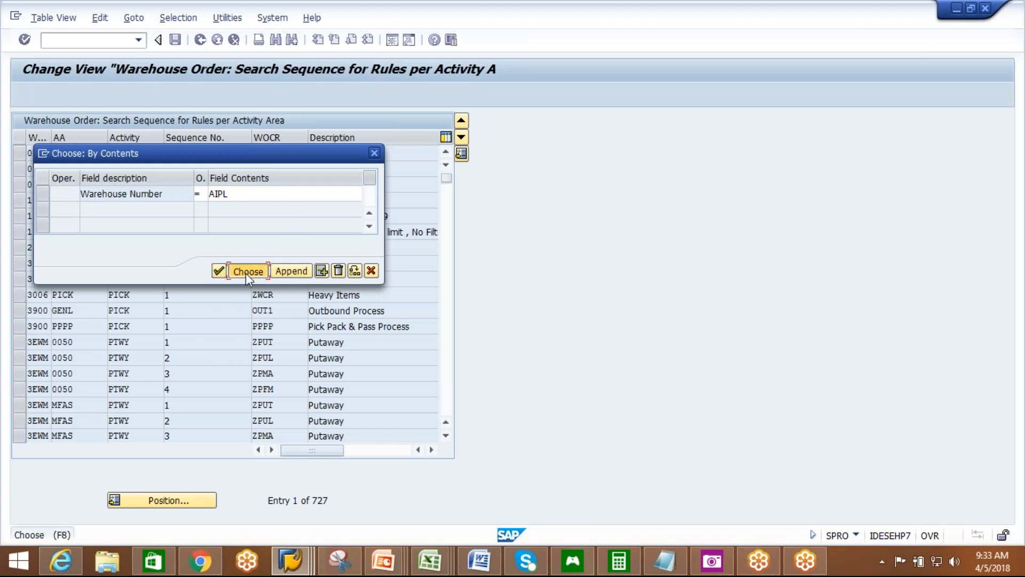
{"action": "left_click", "coordinate": [246, 272]}
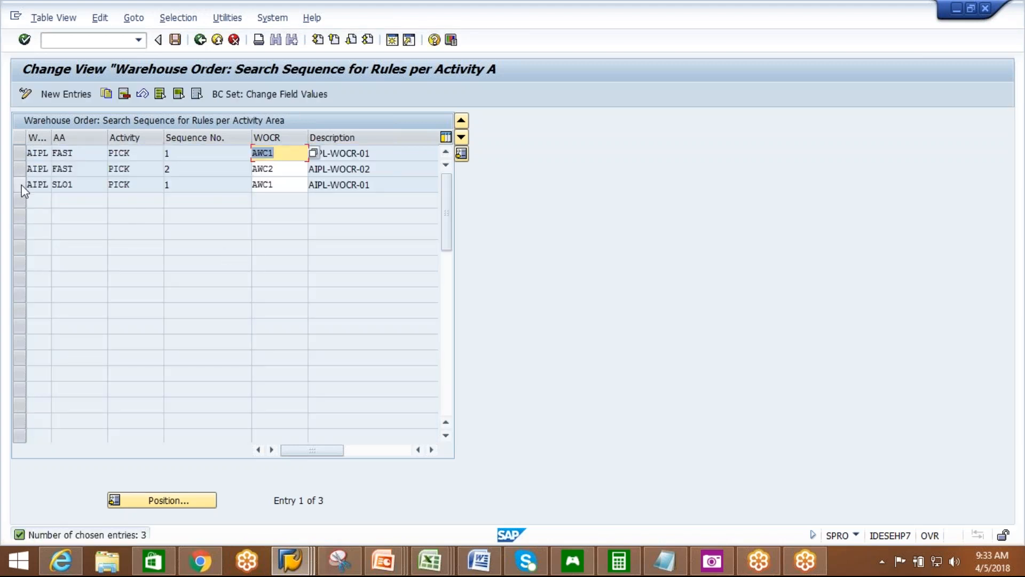
- Add a new search sequence entry for warehouse AIPL, activity area SLO1, activity PICK, with creation rule AWC2
{"action": "left_click", "coordinate": [69, 95]}
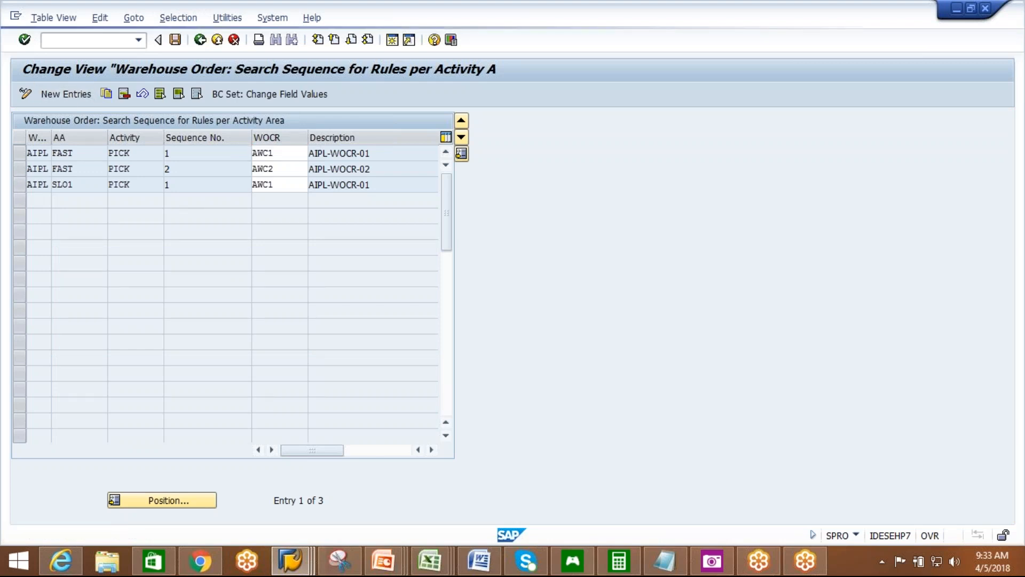
{"action": "left_click", "coordinate": [43, 153]}
{"action": "left_click", "coordinate": [48, 168]}
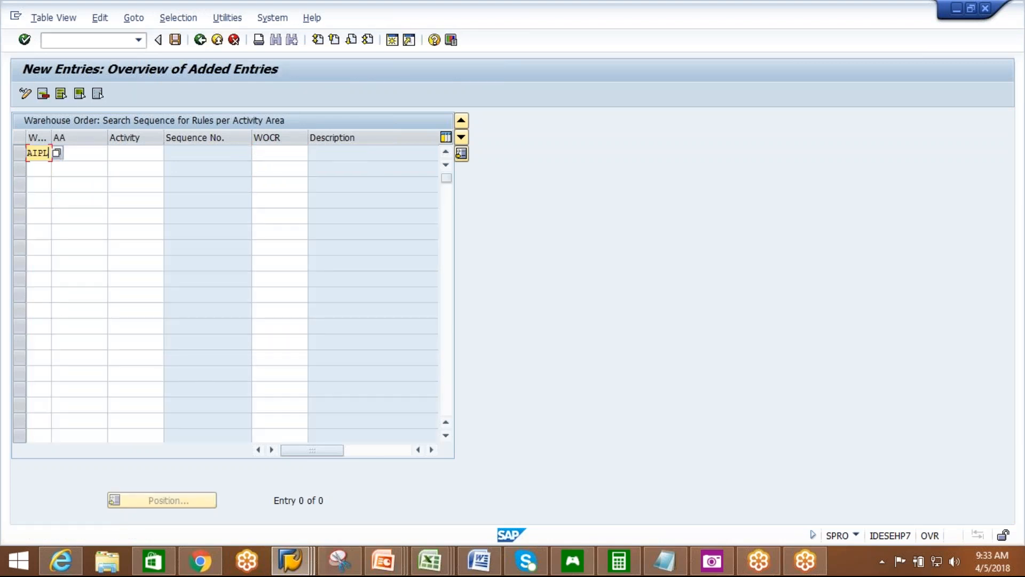
{"action": "left_click", "coordinate": [84, 158]}
{"action": "left_click", "coordinate": [80, 180]}
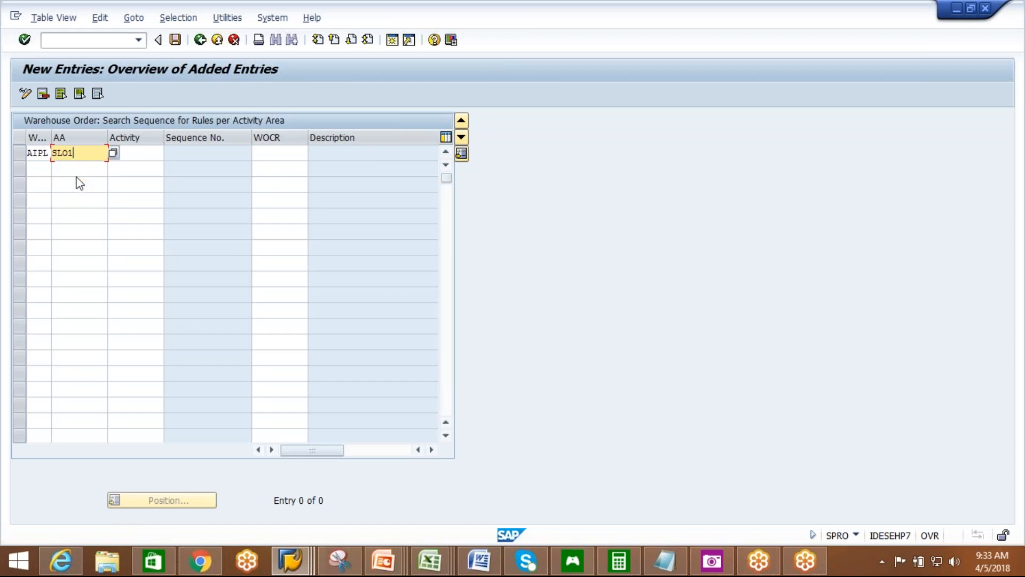
{"action": "left_click", "coordinate": [137, 157]}
{"action": "left_click", "coordinate": [138, 168]}
{"action": "left_click", "coordinate": [274, 153]}
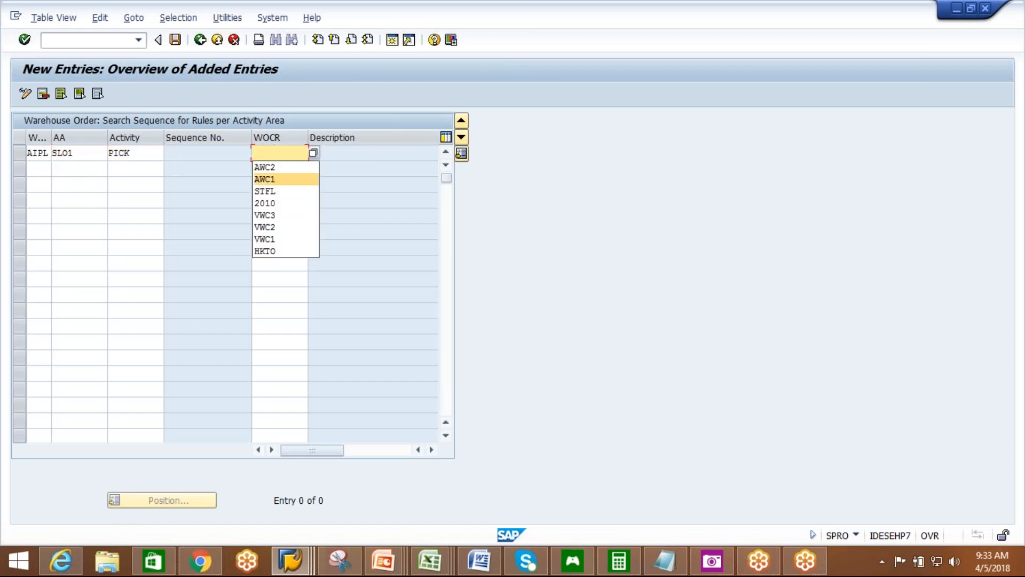
{"action": "left_click", "coordinate": [278, 168]}
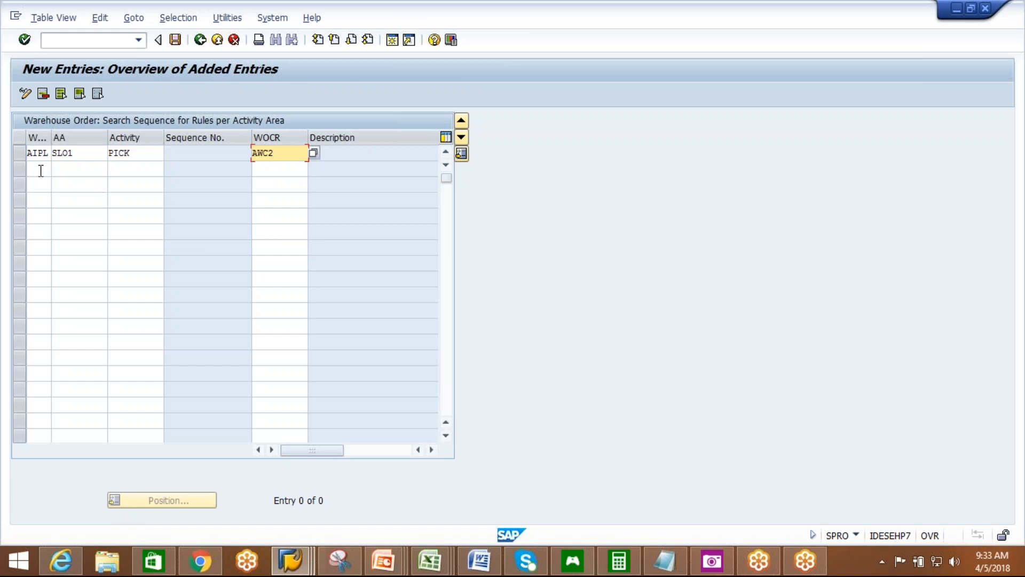
- Fill a second new entry row with warehouse AIPL, activity area SLO1, activity PICK and creation rule AWC3
{"action": "left_click", "coordinate": [40, 170]}
{"action": "left_click", "coordinate": [40, 183]}
{"action": "left_click", "coordinate": [81, 170]}
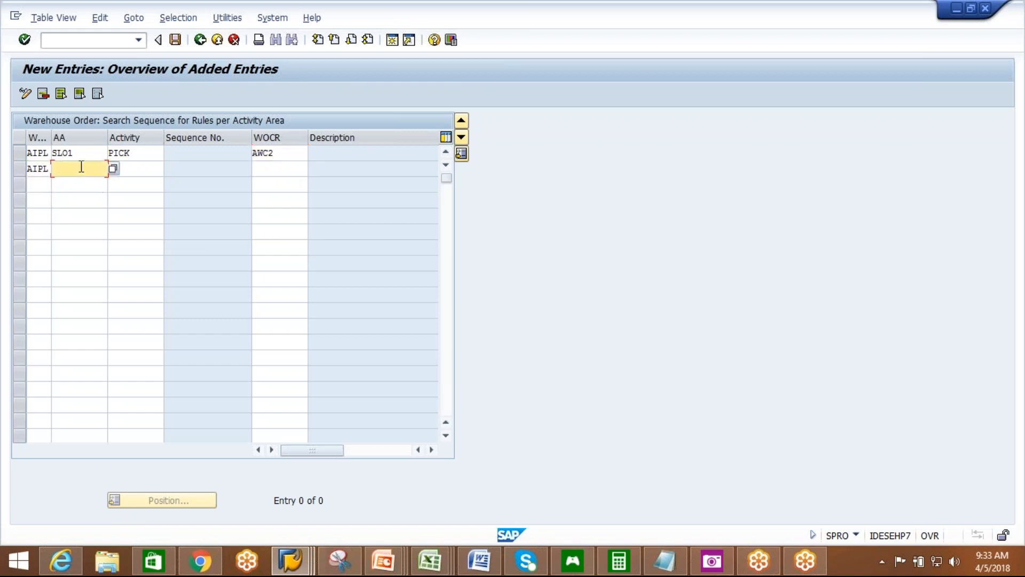
{"action": "left_click", "coordinate": [83, 196]}
{"action": "left_click", "coordinate": [159, 170]}
{"action": "left_click", "coordinate": [144, 183]}
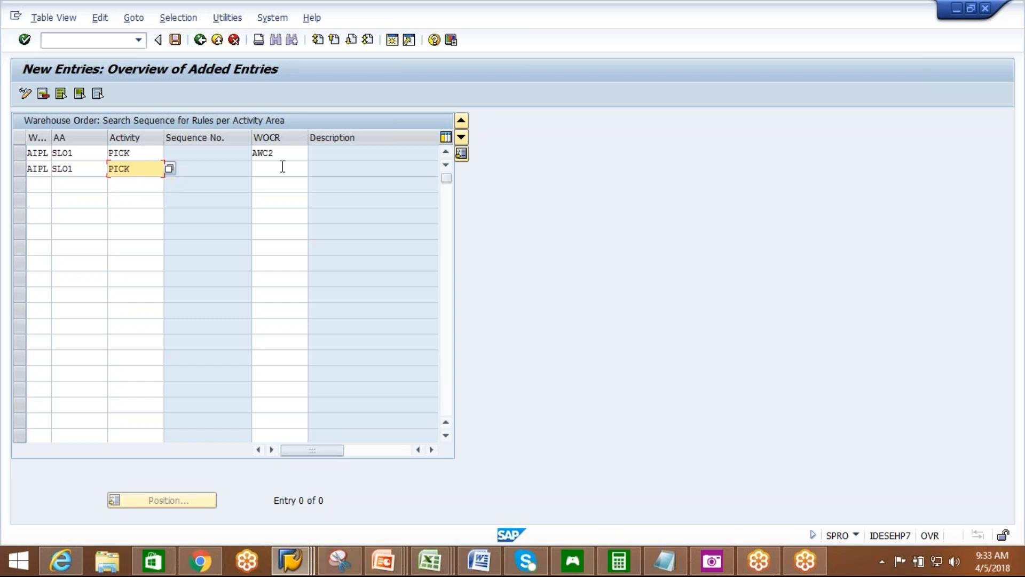
{"action": "left_click", "coordinate": [281, 168]}
{"action": "left_click", "coordinate": [282, 168]}
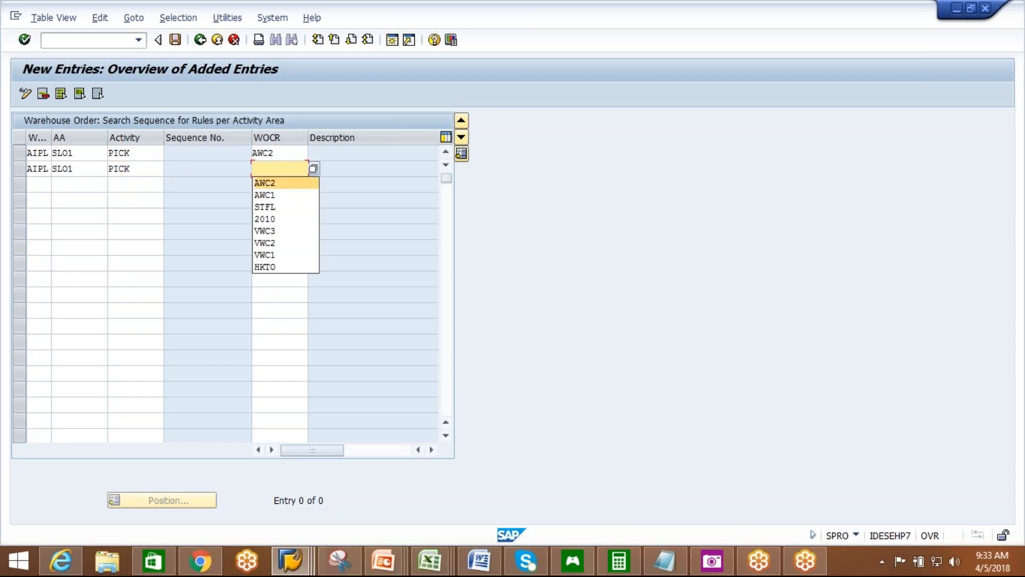
{"action": "left_click", "coordinate": [277, 183]}
{"action": "type", "text": "3"}
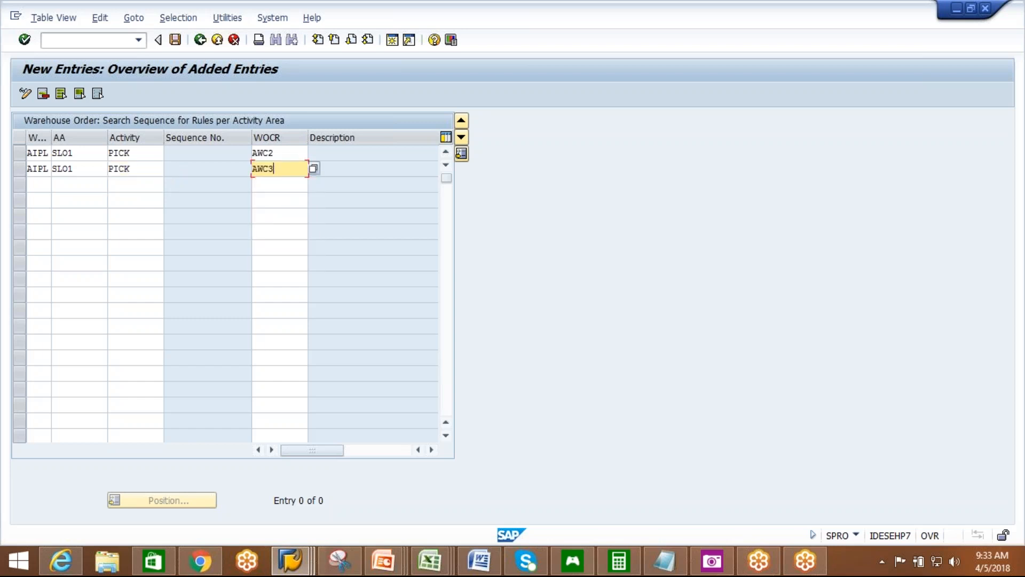
- Save the two new search sequence entries for AIPL, activity area SLO1, with creation rules AWC2 and AWC3
{"action": "key", "text": "Return"}
{"action": "left_click", "coordinate": [176, 40]}
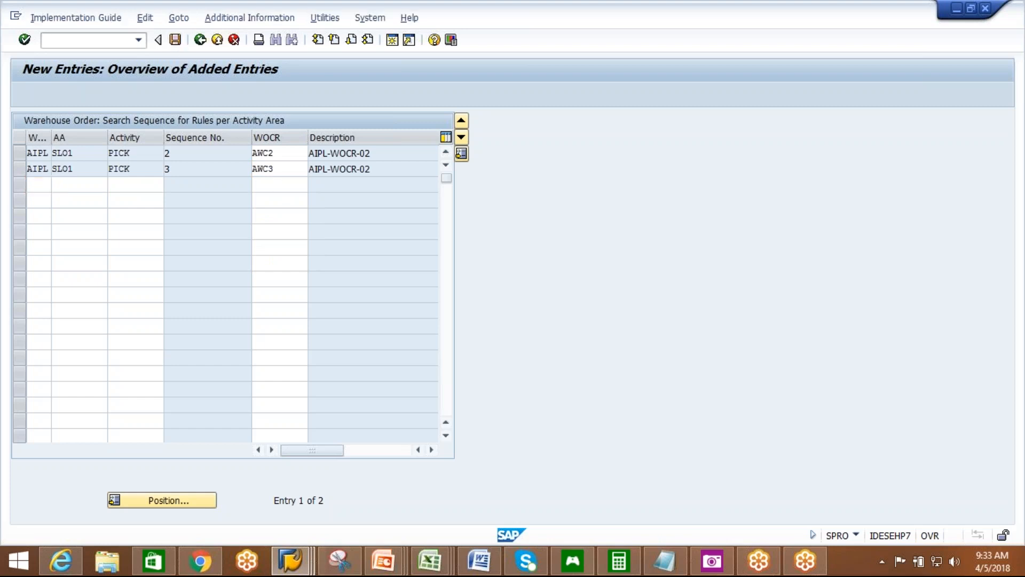
{"action": "key", "text": "Return"}
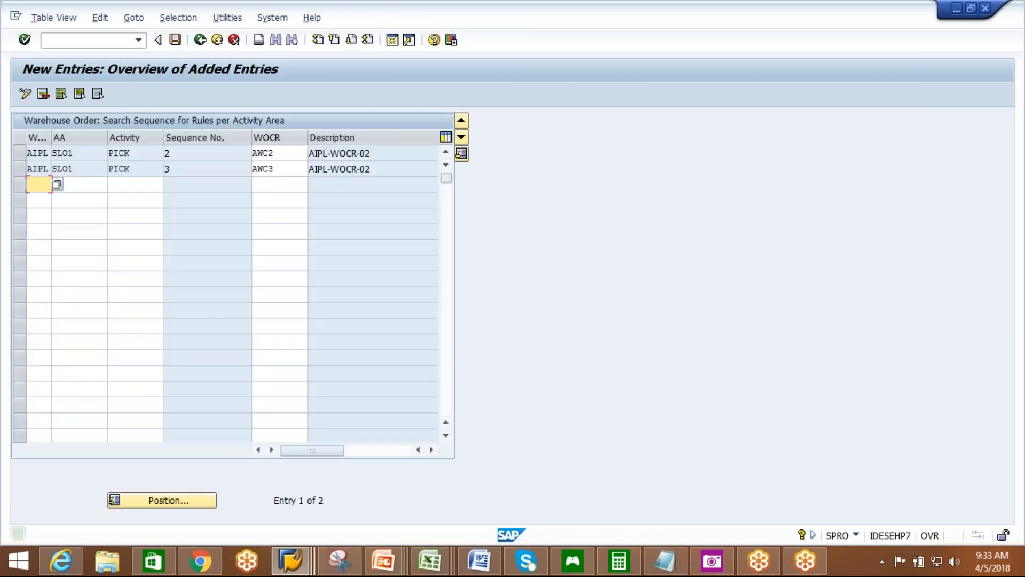
- Return to the search sequence overview and filter it by contents to Warehouse Number = AIPL to review the rules
{"action": "left_click", "coordinate": [201, 40]}
{"action": "left_click", "coordinate": [171, 16]}
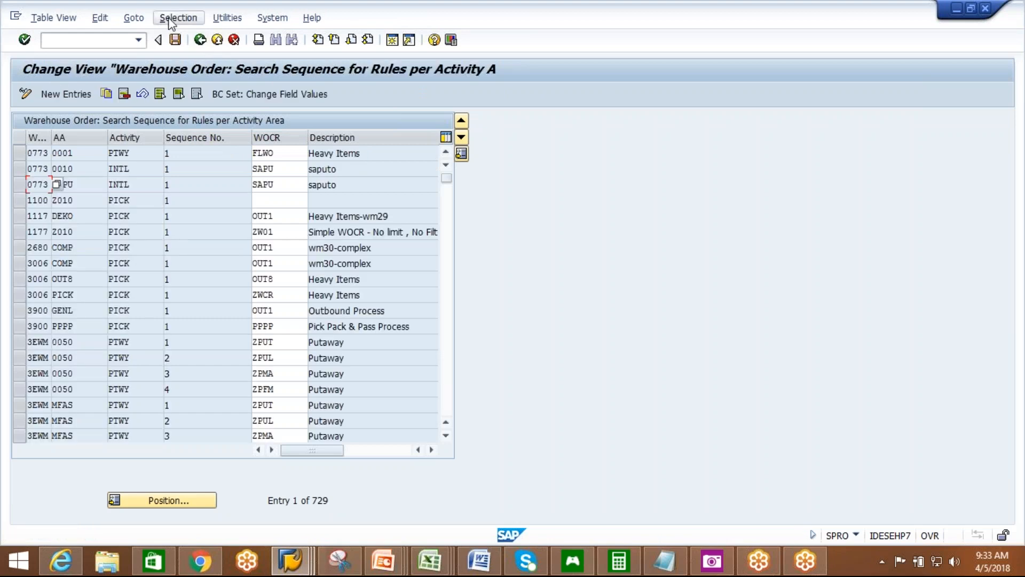
{"action": "left_click", "coordinate": [203, 35]}
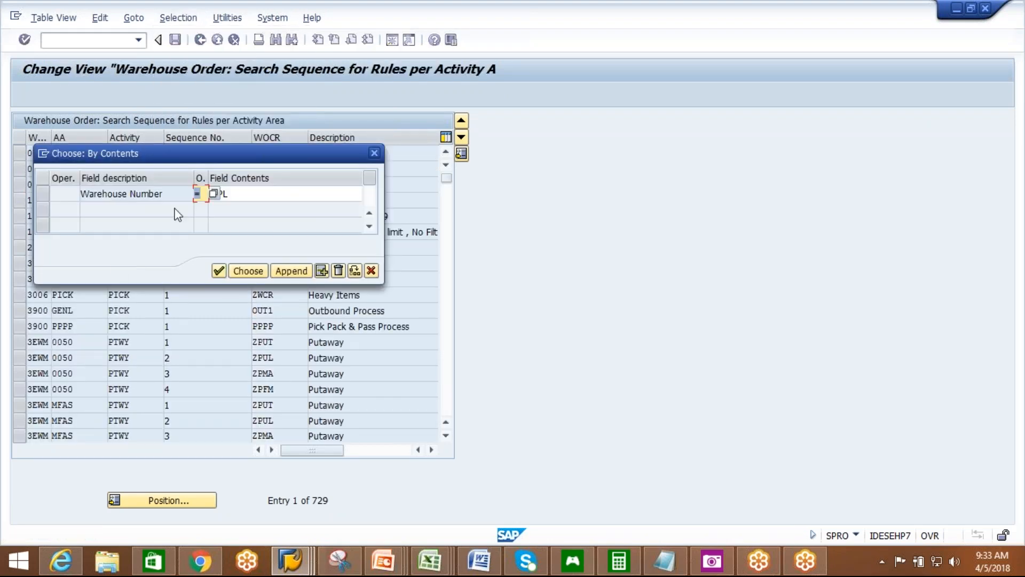
{"action": "type", "text": "AIPL"}
{"action": "left_click", "coordinate": [248, 270]}
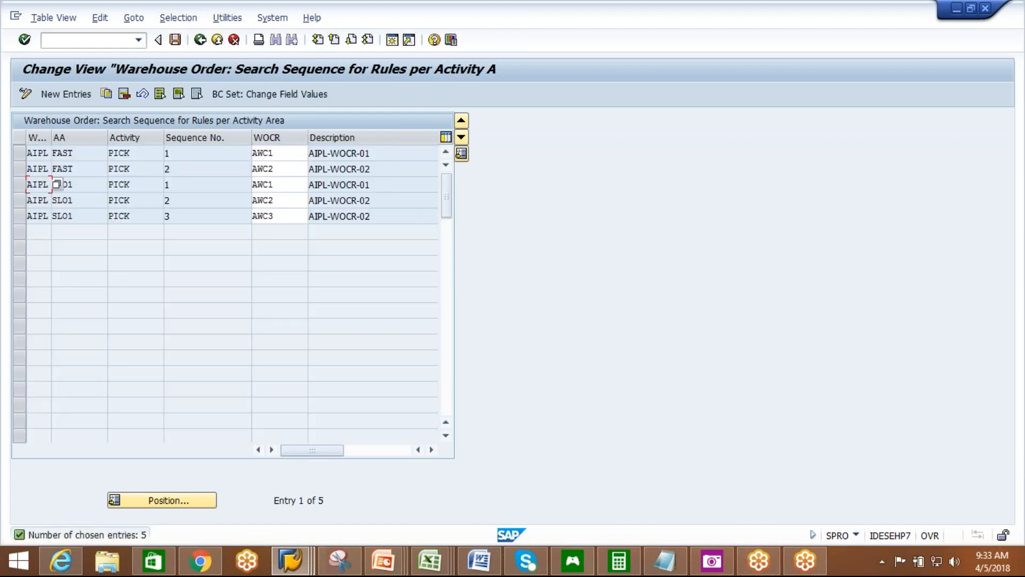
- Leave the search sequence view and open the customizing for defining filters for warehouse order creation rules
{"action": "left_click", "coordinate": [207, 43]}
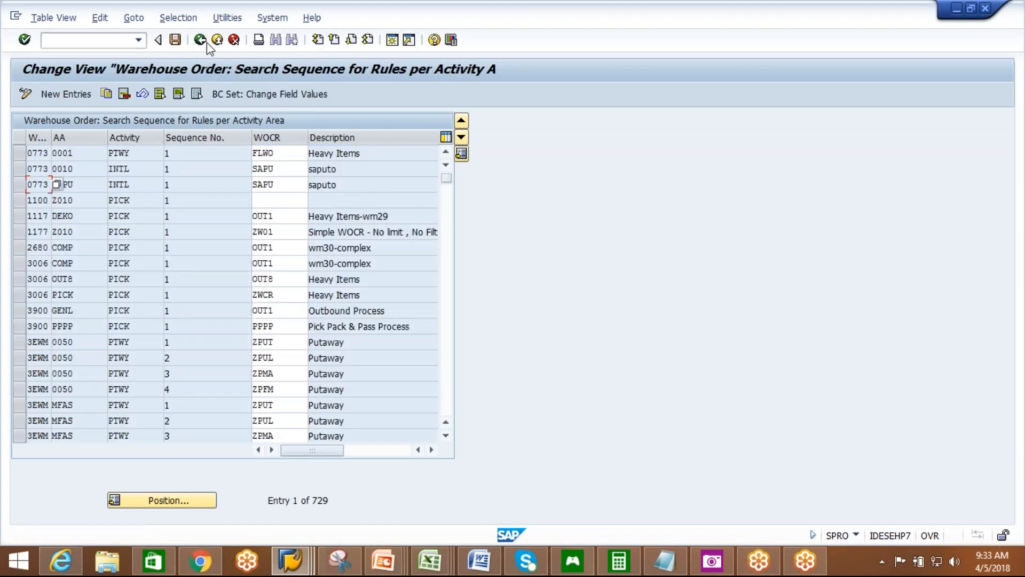
{"action": "left_click", "coordinate": [206, 43]}
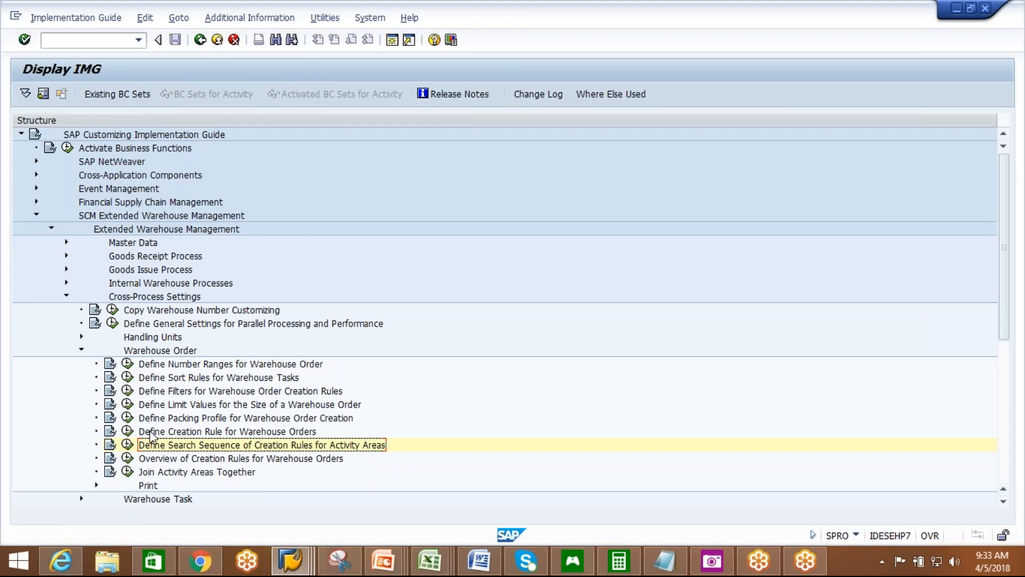
{"action": "left_click", "coordinate": [127, 390]}
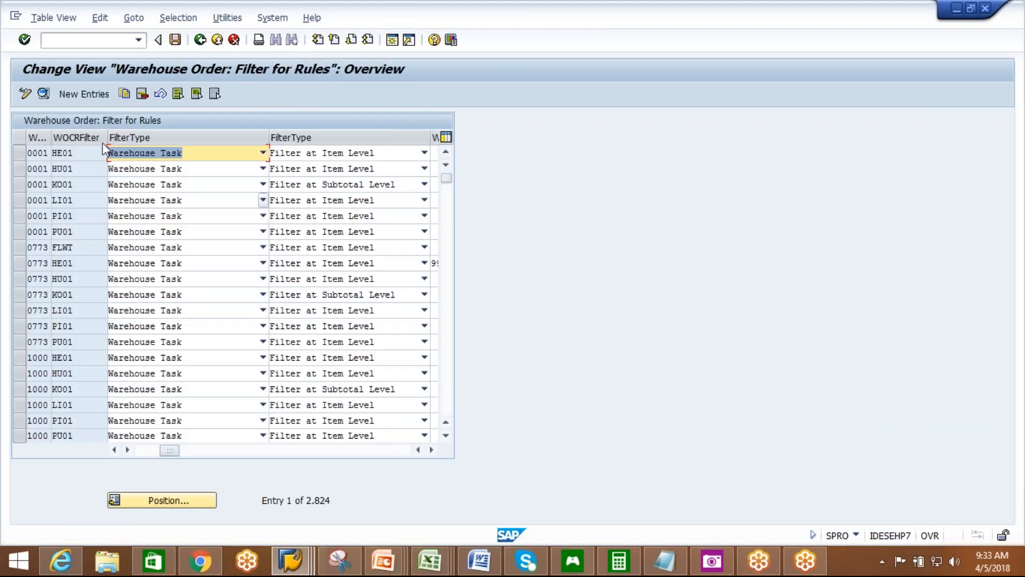
- Filter the warehouse order rule filters by contents to Warehouse Number = AIPL
{"action": "left_click", "coordinate": [178, 18]}
{"action": "left_click", "coordinate": [177, 37]}
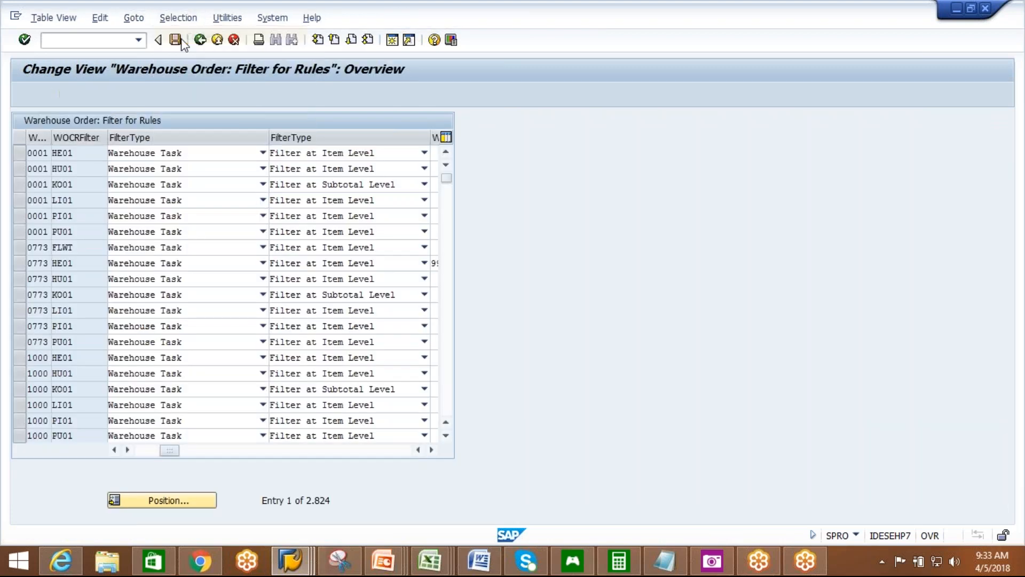
{"action": "scroll", "coordinate": [254, 297], "scroll_direction": "down", "scroll_amount": 5}
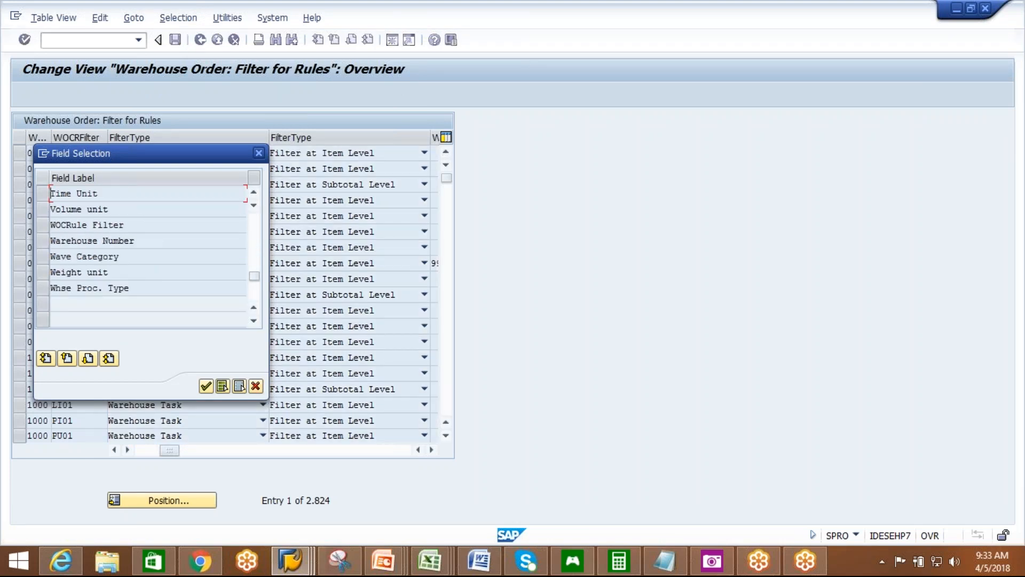
{"action": "left_click", "coordinate": [47, 245]}
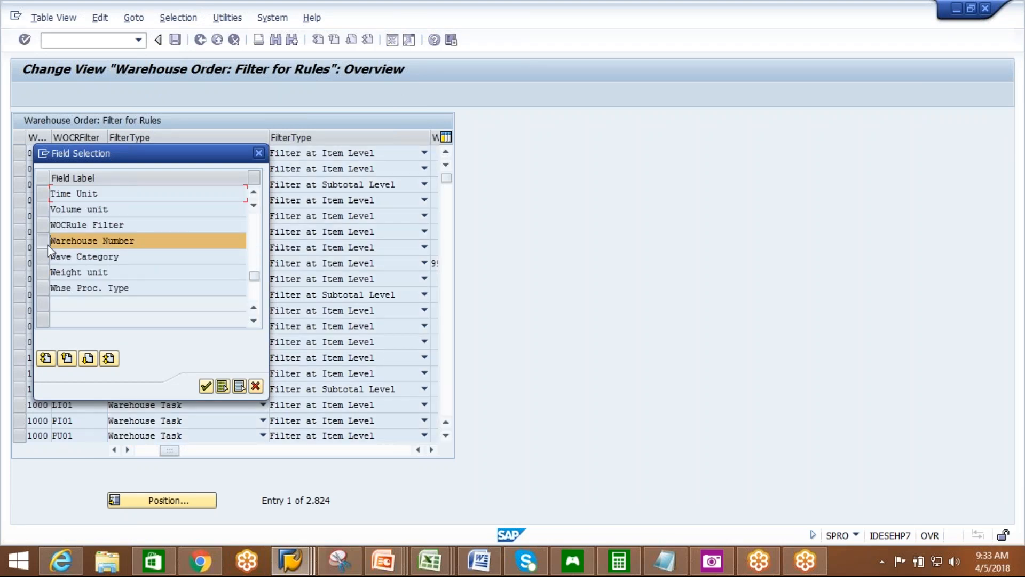
{"action": "left_click", "coordinate": [208, 388]}
{"action": "left_click", "coordinate": [280, 193]}
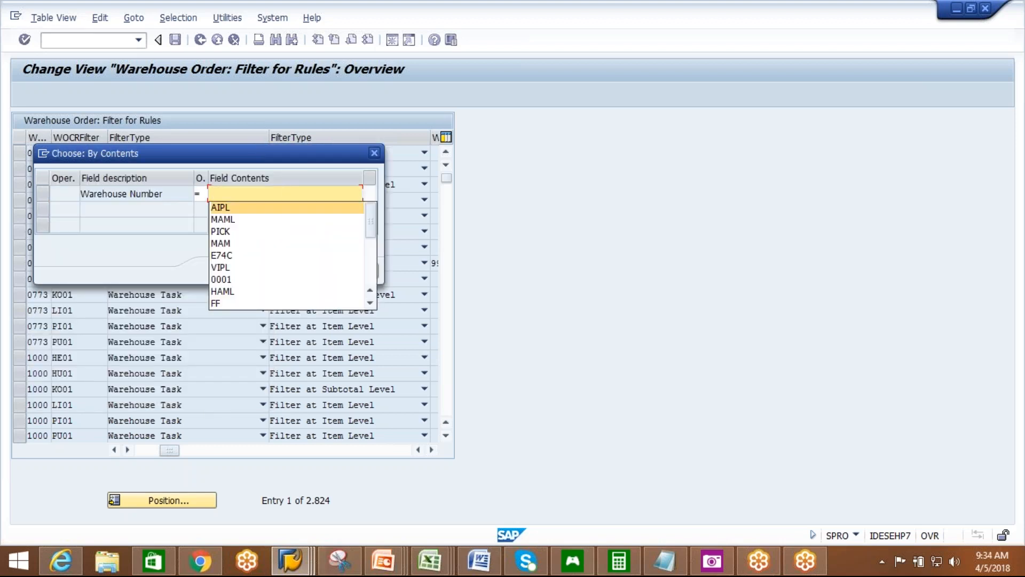
{"action": "left_click", "coordinate": [250, 208]}
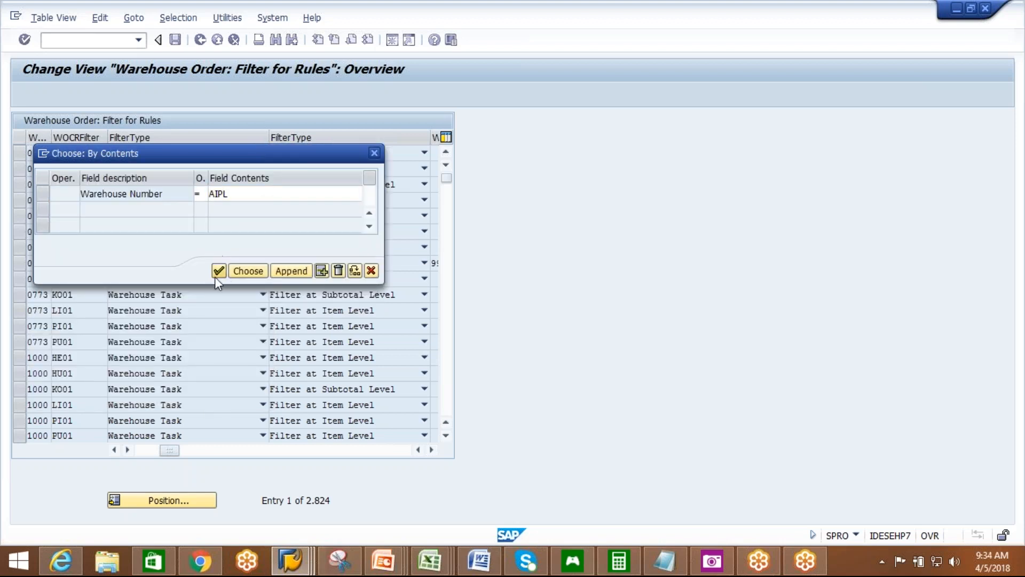
{"action": "left_click", "coordinate": [238, 271]}
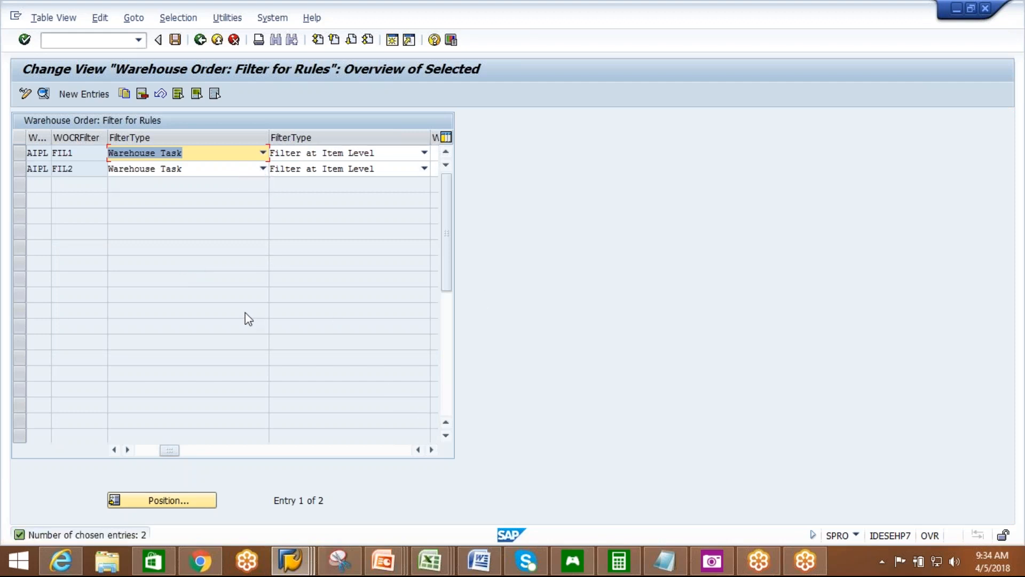
- Set the maximum weight of AIPL rule filter FIL1 to 5 KG, save it and return to the overview
{"action": "left_click", "coordinate": [20, 158]}
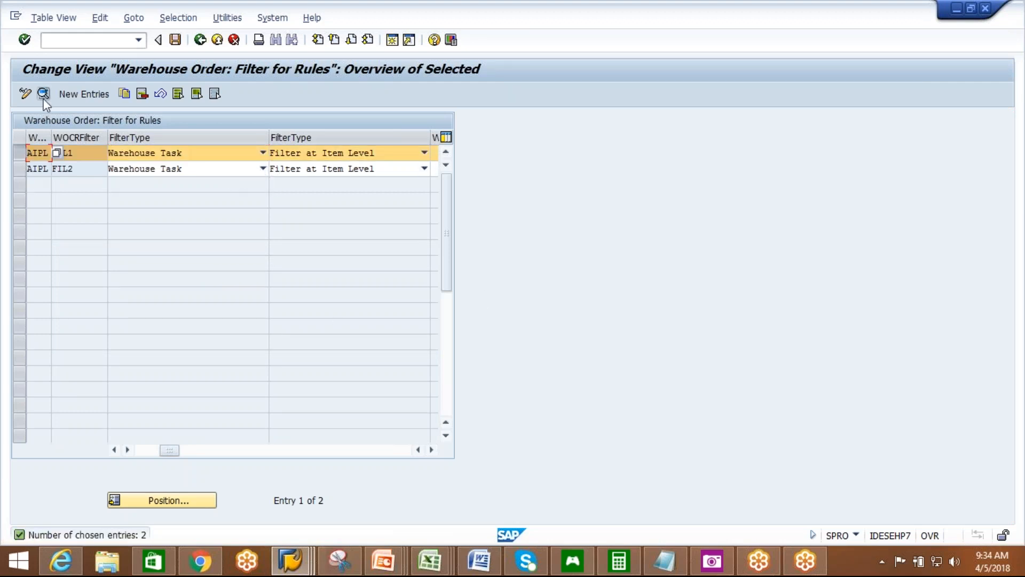
{"action": "left_click", "coordinate": [43, 94]}
{"action": "left_click", "coordinate": [130, 303]}
{"action": "type", "text": "4"}
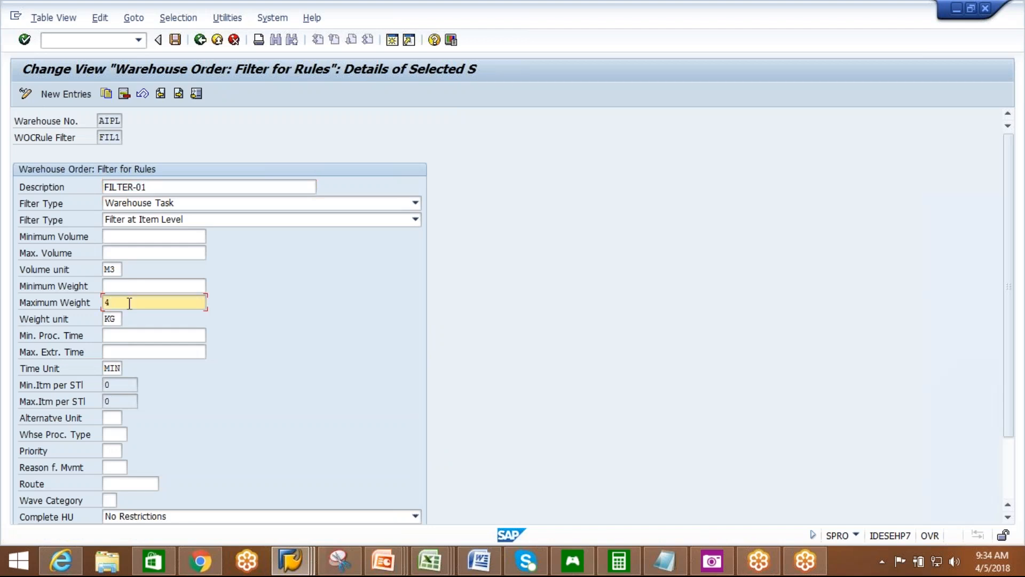
{"action": "key", "text": "BackSpace"}
{"action": "type", "text": "5"}
{"action": "key", "text": "Return"}
{"action": "left_click", "coordinate": [175, 39]}
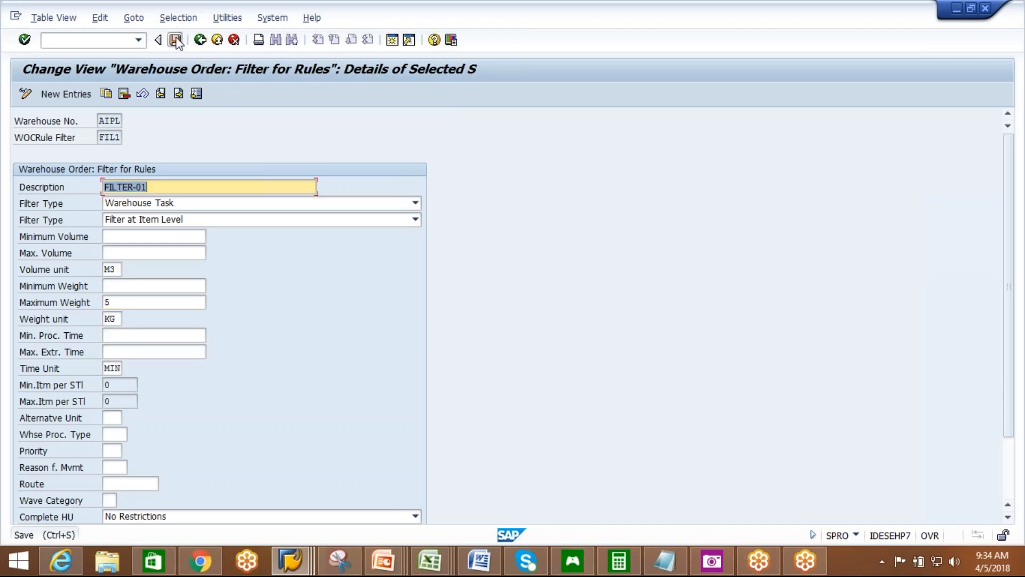
{"action": "key", "text": "Return"}
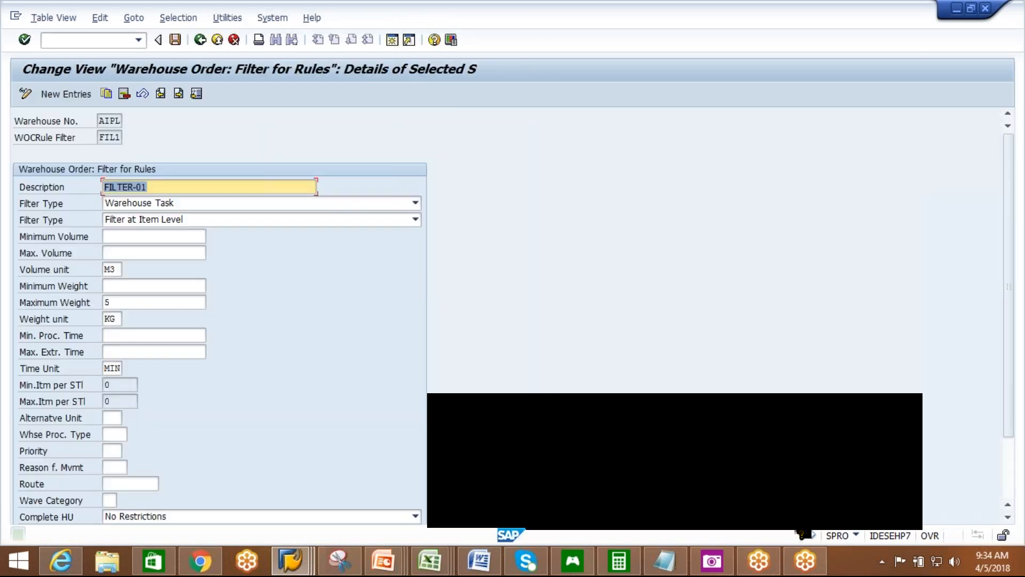
{"action": "left_click", "coordinate": [199, 40]}
- Set rule filter FIL2 to a minimum weight of 6 KG and a maximum weight of 10 KG, and save
{"action": "left_click", "coordinate": [20, 168]}
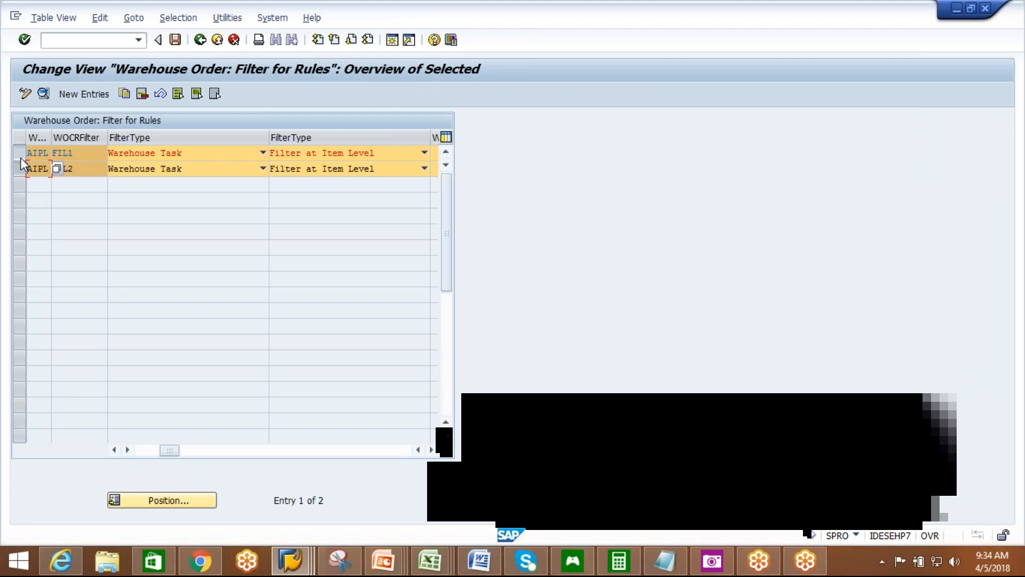
{"action": "double_click", "coordinate": [115, 170]}
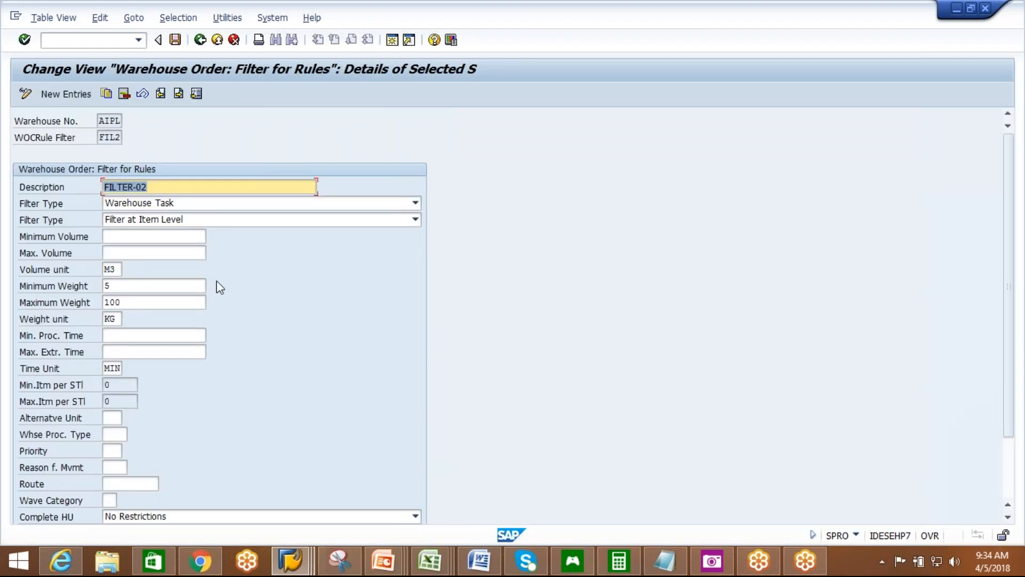
{"action": "left_click", "coordinate": [137, 287]}
{"action": "key", "text": "BackSpace"}
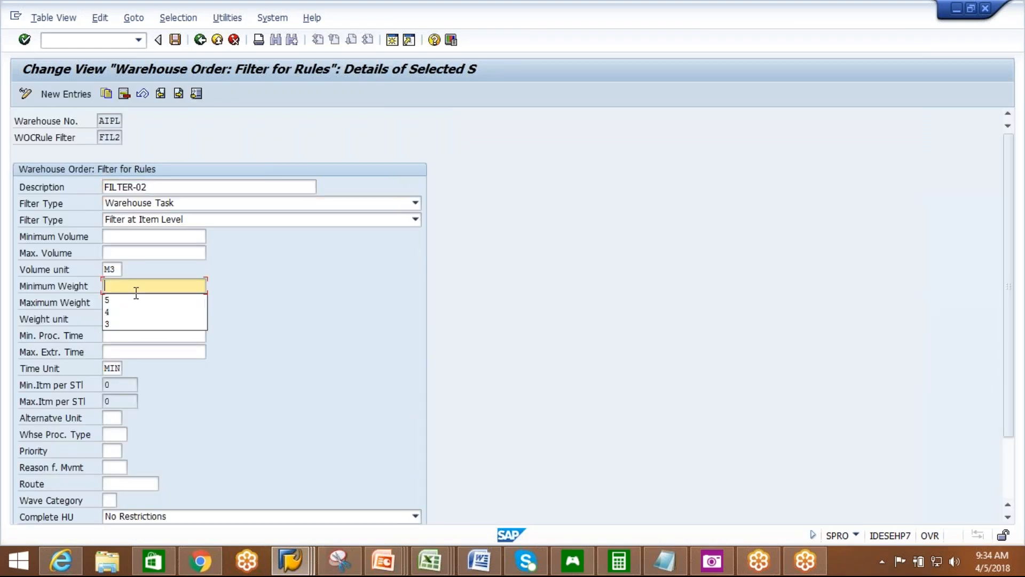
{"action": "type", "text": "6"}
{"action": "key", "text": "Tab"}
{"action": "type", "text": "10"}
{"action": "key", "text": "Return"}
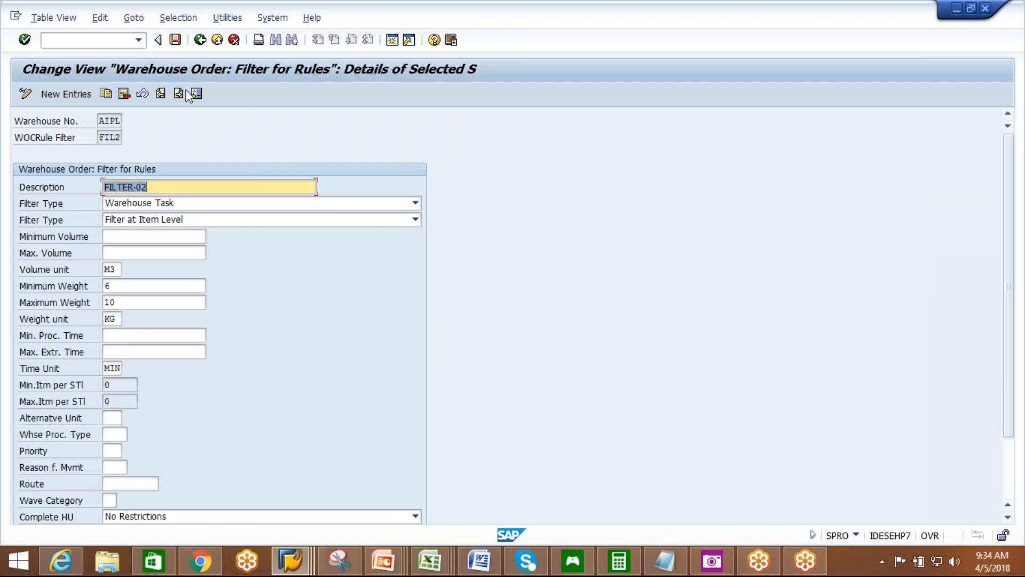
{"action": "left_click", "coordinate": [175, 39]}
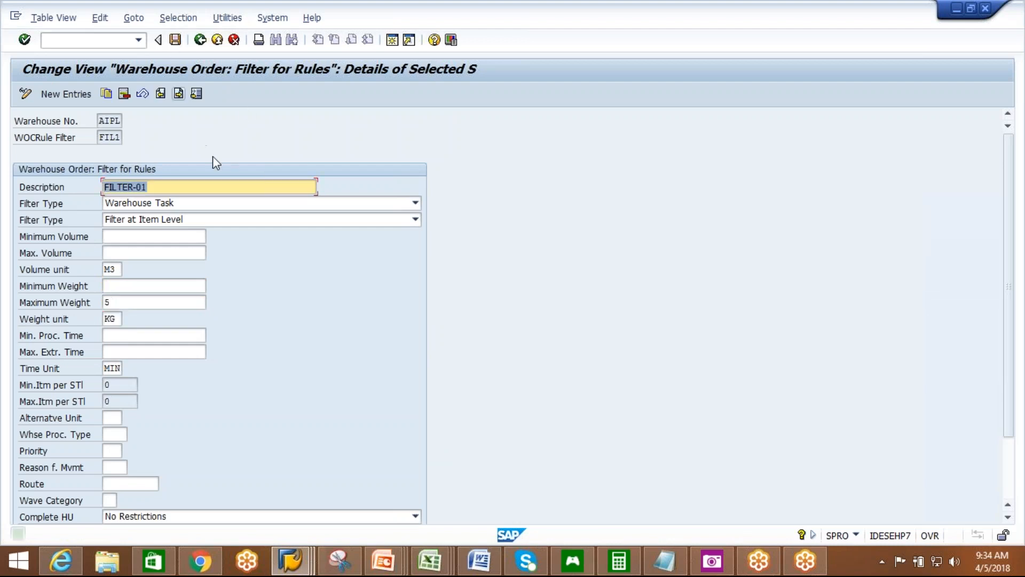
- Return to the filter overview and deselect the FIL1 and FIL2 rows
{"action": "left_click", "coordinate": [201, 40]}
{"action": "left_click", "coordinate": [23, 157]}
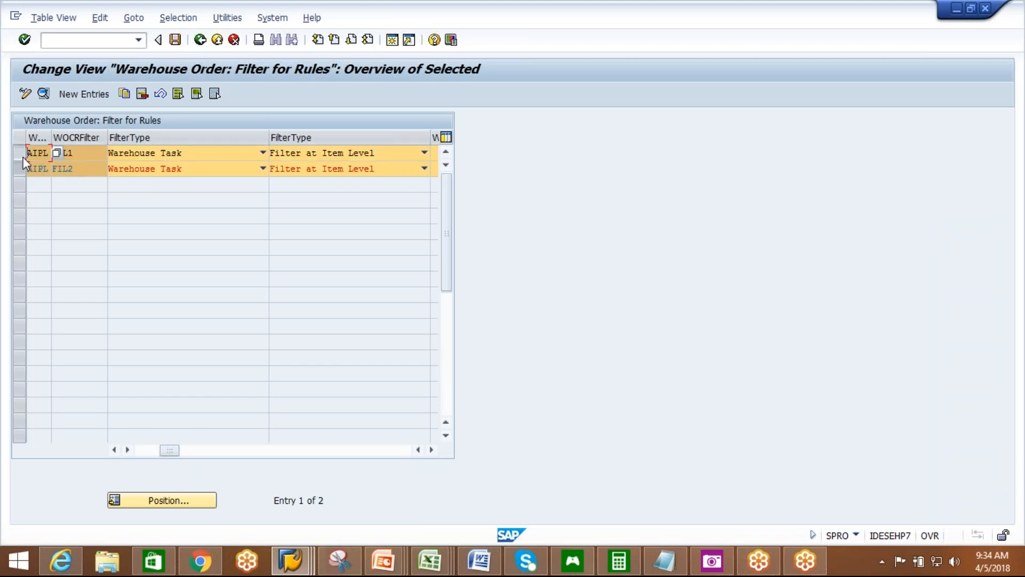
{"action": "left_click", "coordinate": [21, 163]}
{"action": "left_click", "coordinate": [20, 169]}
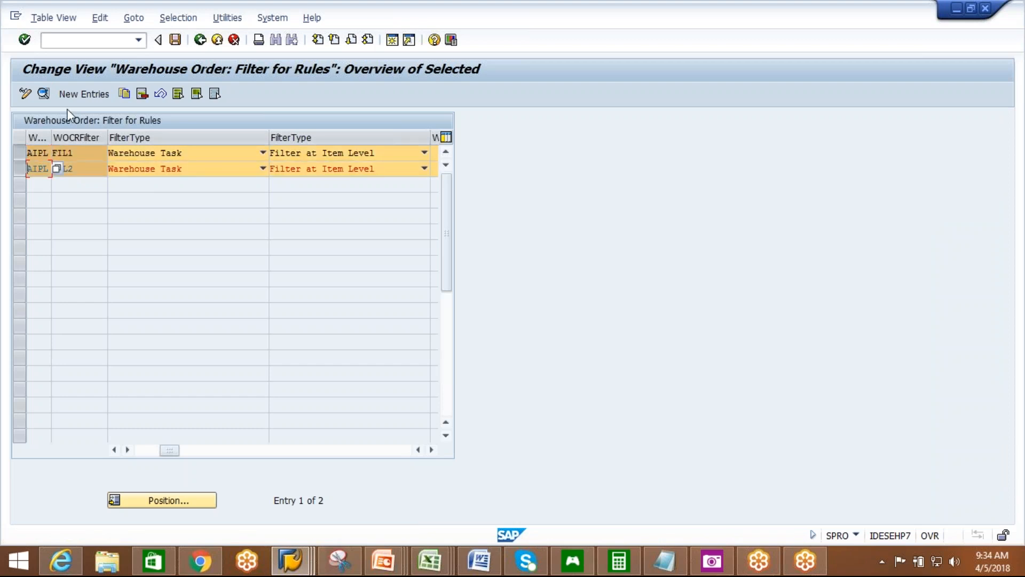
{"action": "left_click", "coordinate": [20, 153]}
{"action": "left_click", "coordinate": [19, 167]}
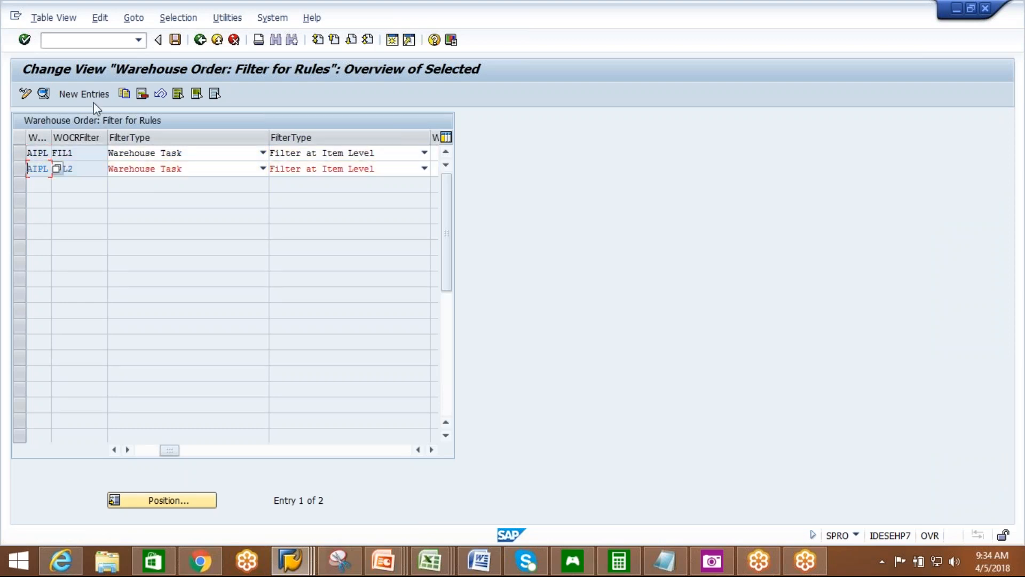
- Start a new rule filter entry for warehouse AIPL named FIL3 with the description FILTER-03
{"action": "left_click", "coordinate": [92, 97]}
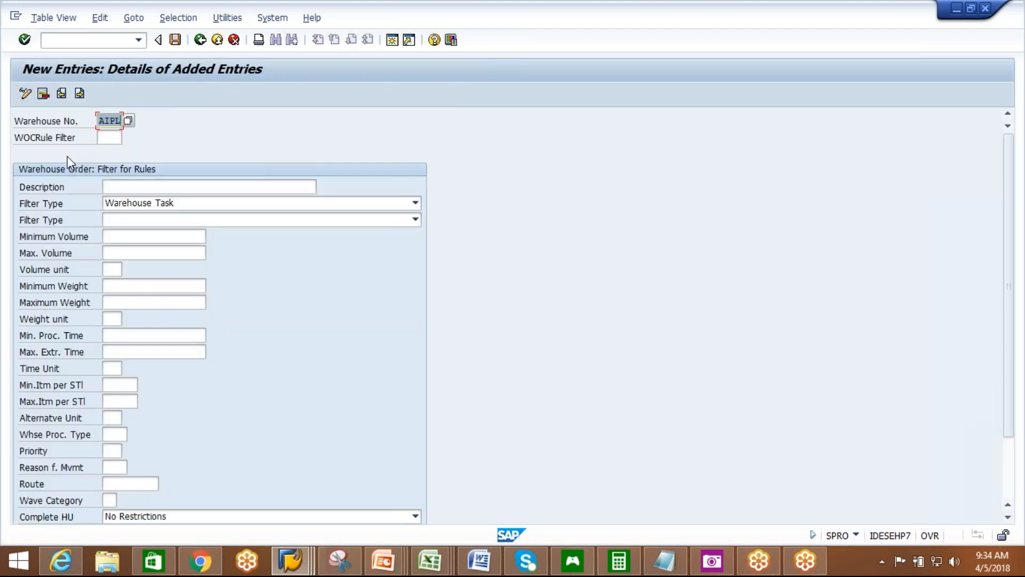
{"action": "left_click", "coordinate": [101, 139]}
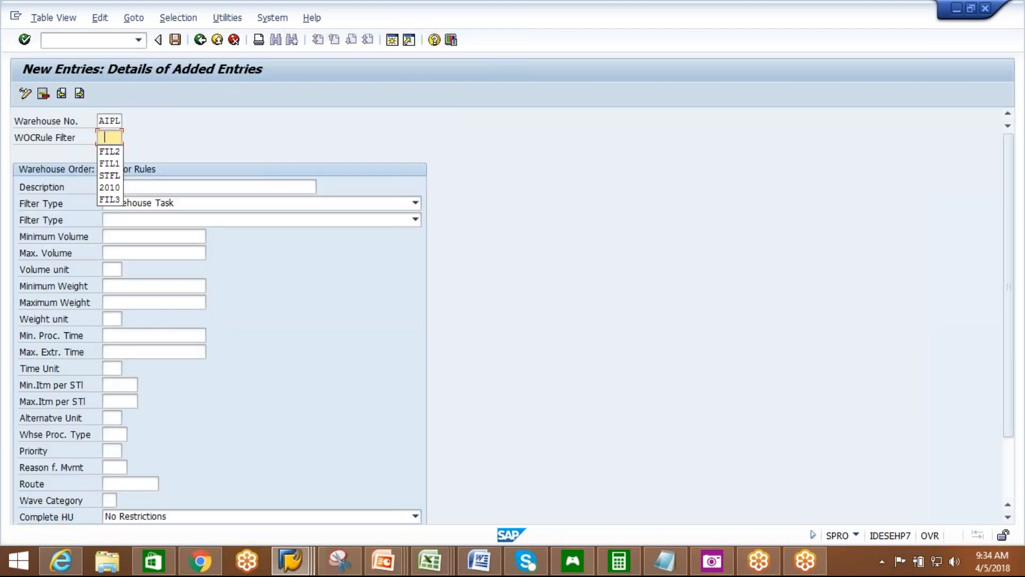
{"action": "left_click", "coordinate": [115, 153]}
{"action": "type", "text": "3"}
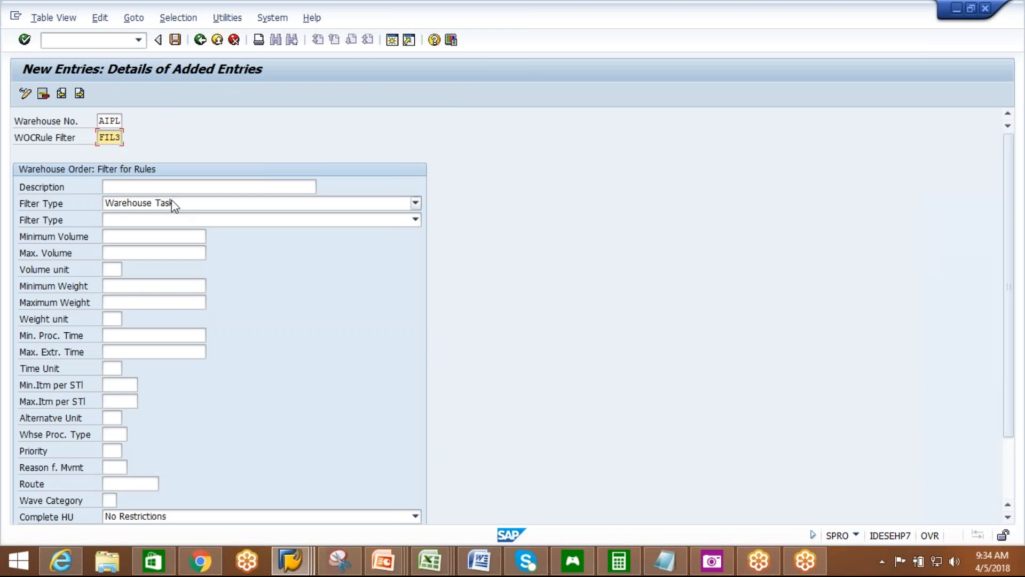
{"action": "left_click", "coordinate": [177, 187]}
{"action": "type", "text": "F"}
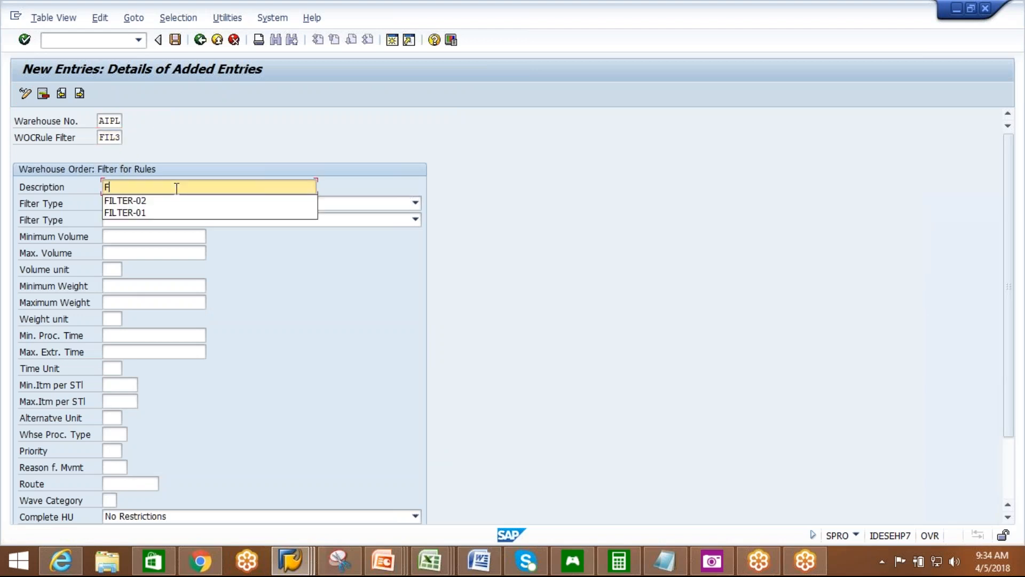
{"action": "double_click", "coordinate": [162, 204]}
{"action": "left_click", "coordinate": [167, 201]}
{"action": "left_click", "coordinate": [162, 187]}
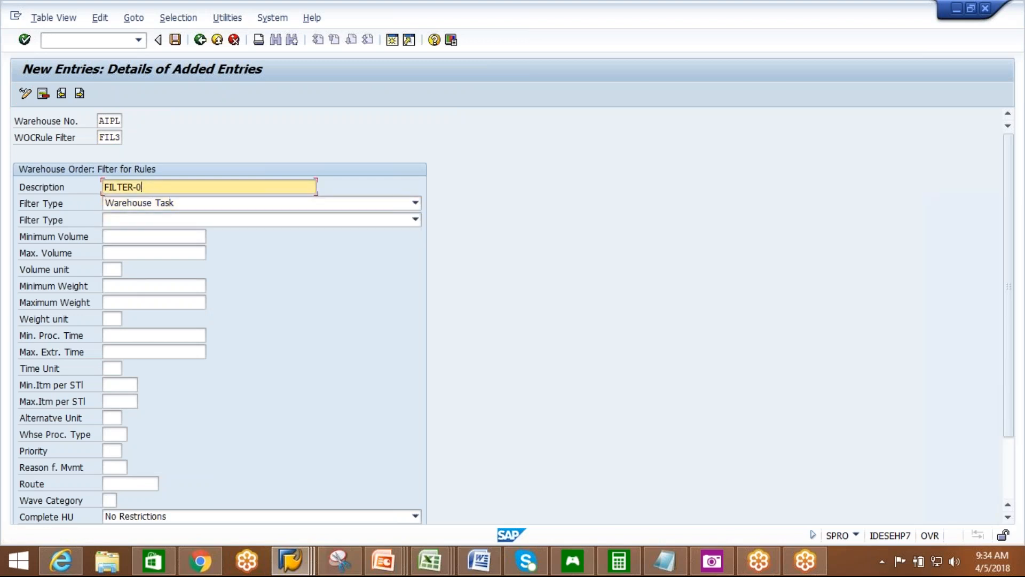
- Set filter FIL3 to Filter at Subtotal Level with a minimum weight of 11
{"action": "left_click", "coordinate": [207, 219]}
{"action": "key", "text": "Down"}
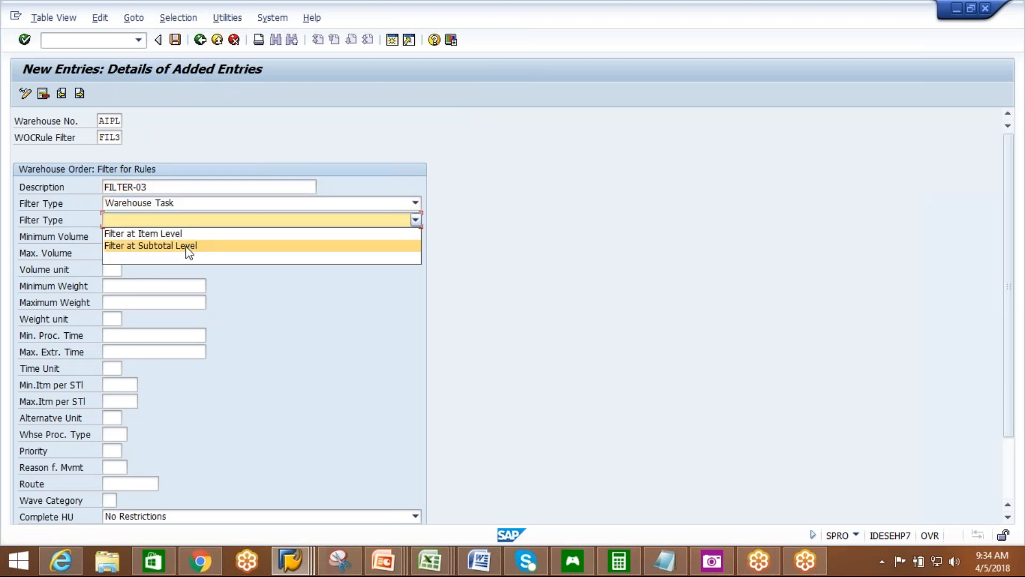
{"action": "key", "text": "Return"}
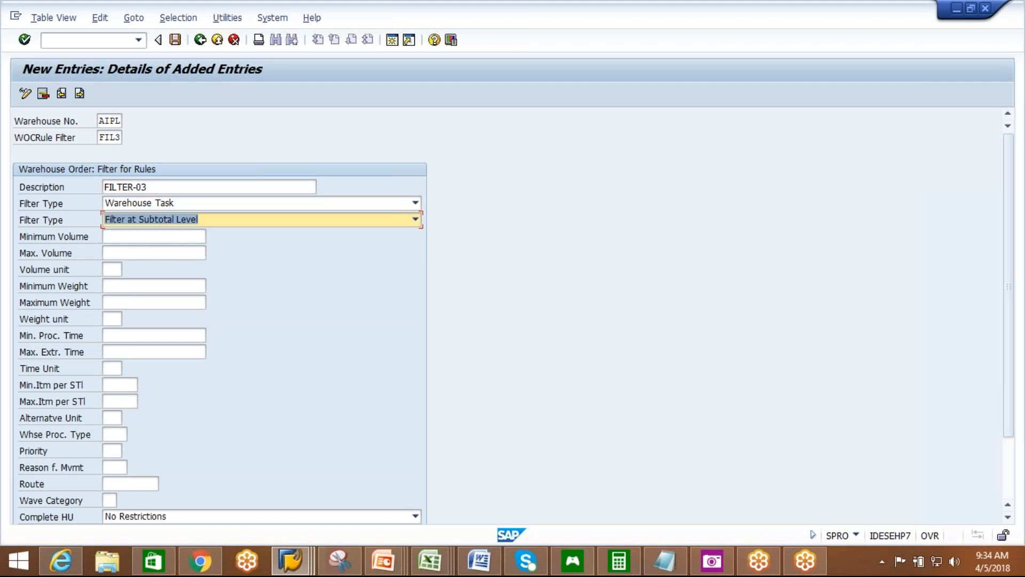
{"action": "left_click", "coordinate": [139, 286]}
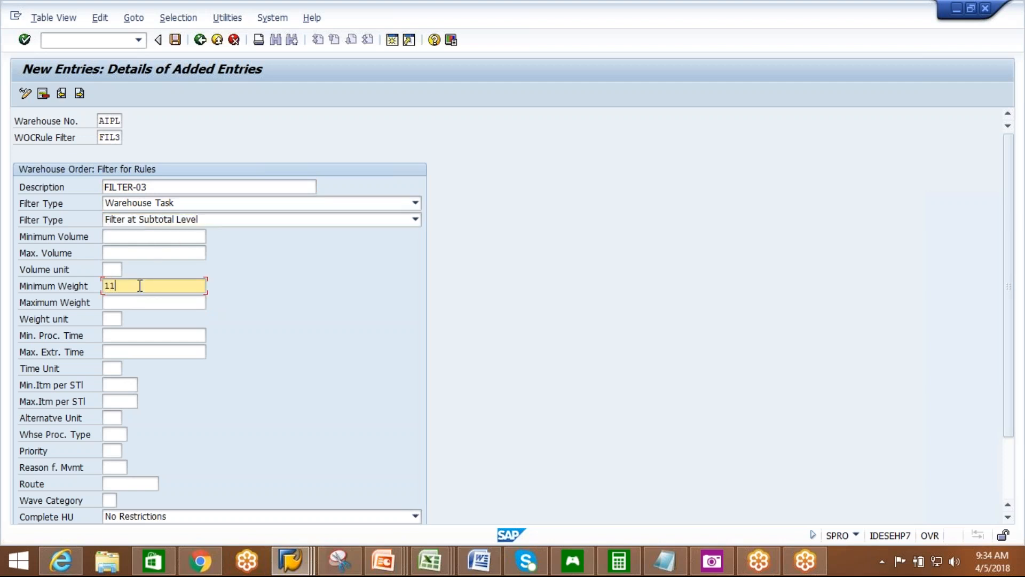
{"action": "key", "text": "Return"}
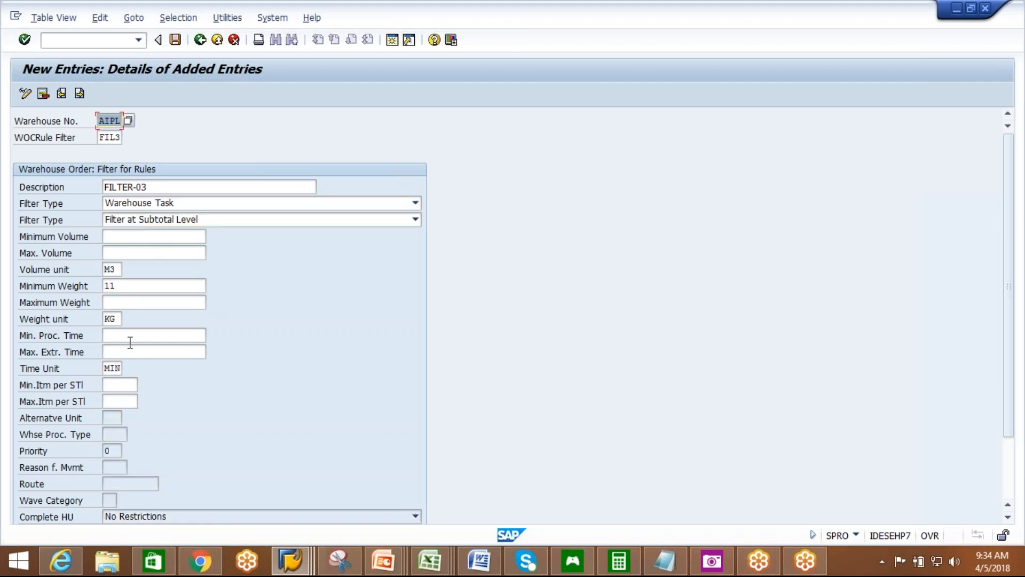
- Set filter FIL3's maximum weight to 100 KG, save it, and return to the customizing guide
{"action": "left_click", "coordinate": [130, 303]}
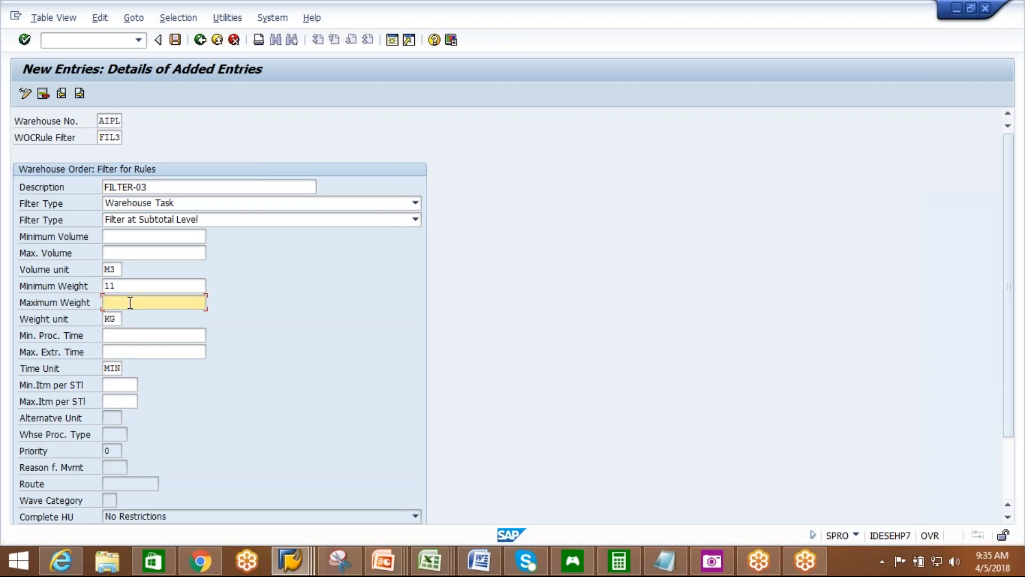
{"action": "type", "text": "100"}
{"action": "key", "text": "Return"}
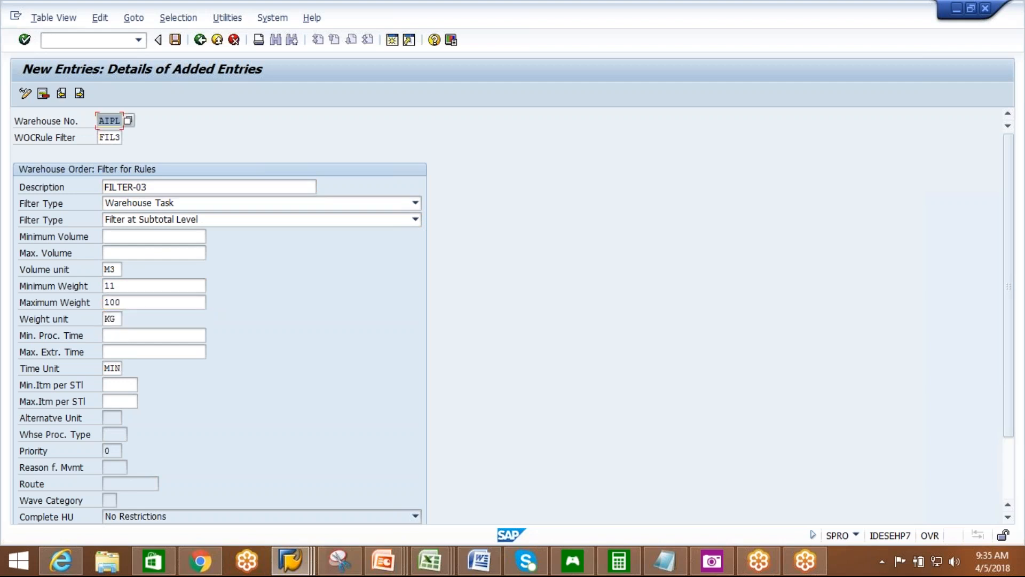
{"action": "left_click", "coordinate": [176, 41]}
{"action": "left_click", "coordinate": [200, 40]}
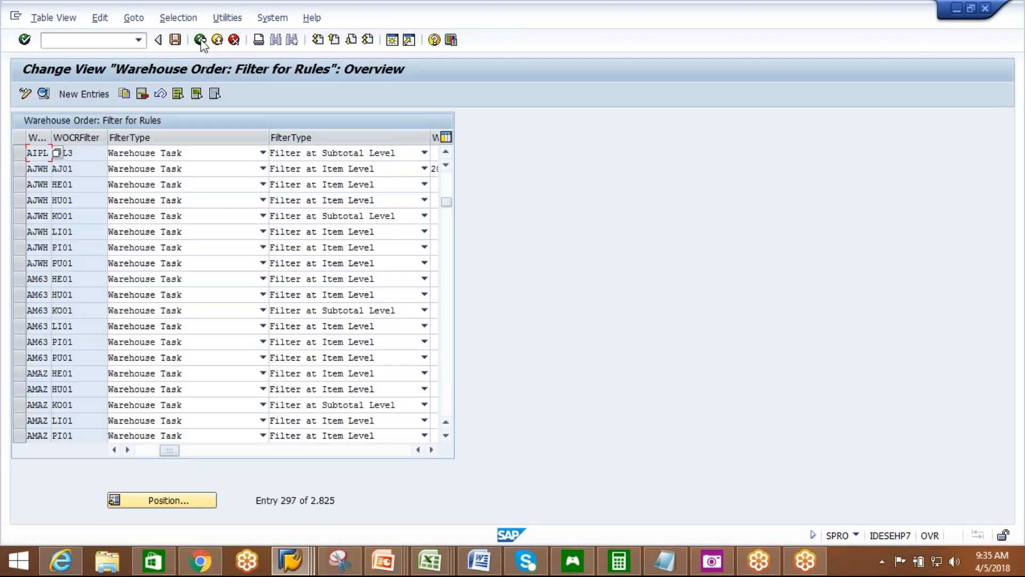
{"action": "left_click", "coordinate": [200, 40]}
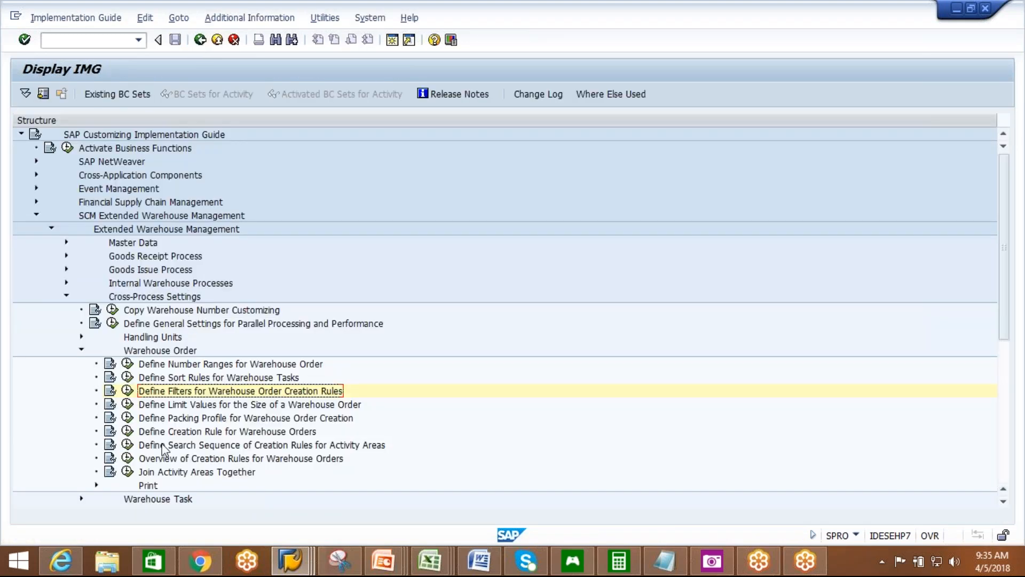
- Open Define Creation Rule for Warehouse Orders and restrict the rule list to warehouse number AIPL
{"action": "left_click", "coordinate": [127, 431]}
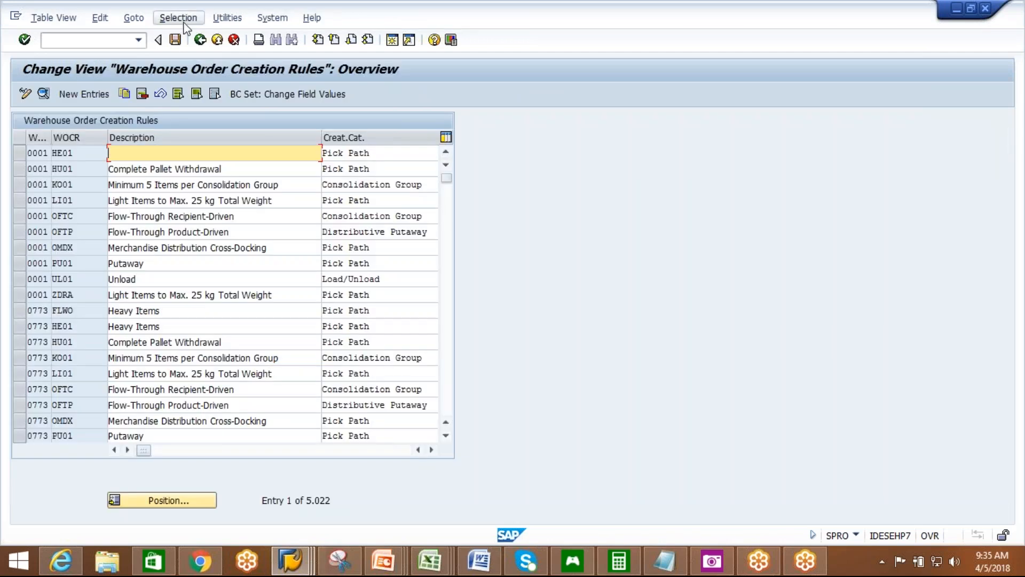
{"action": "left_click", "coordinate": [180, 20]}
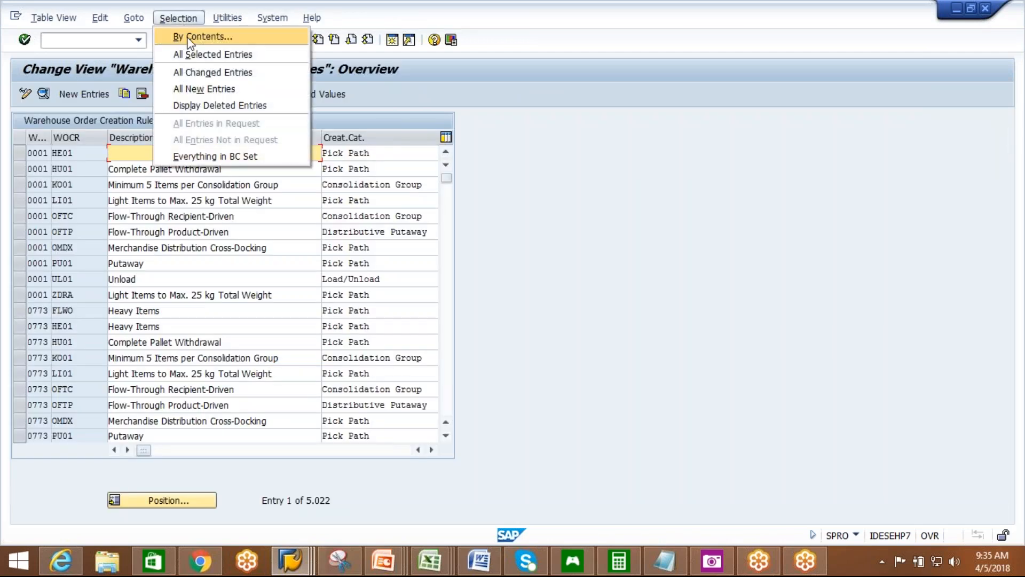
{"action": "left_click", "coordinate": [189, 37]}
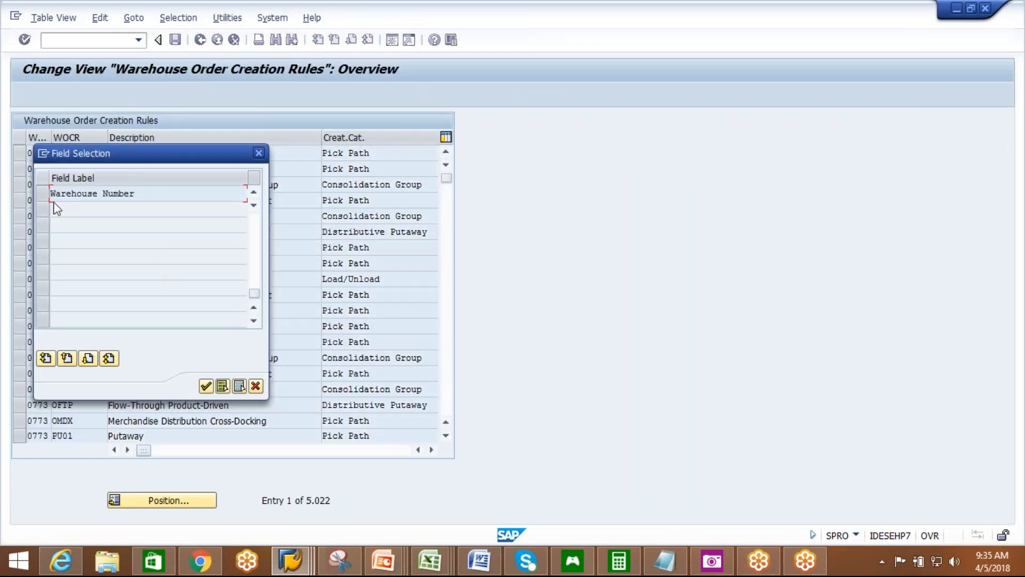
{"action": "left_click", "coordinate": [54, 198]}
{"action": "left_click", "coordinate": [207, 389]}
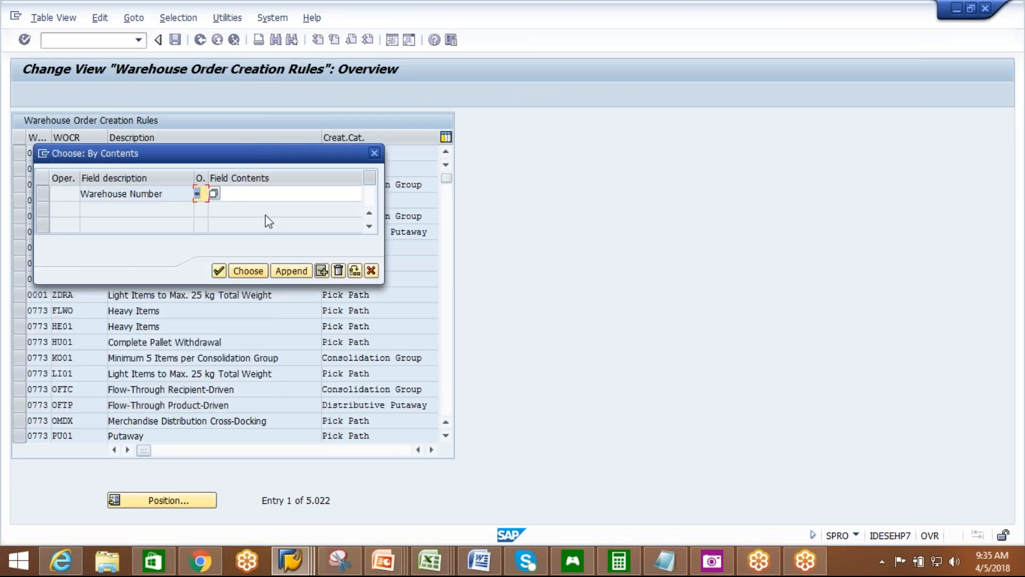
{"action": "left_click", "coordinate": [287, 199]}
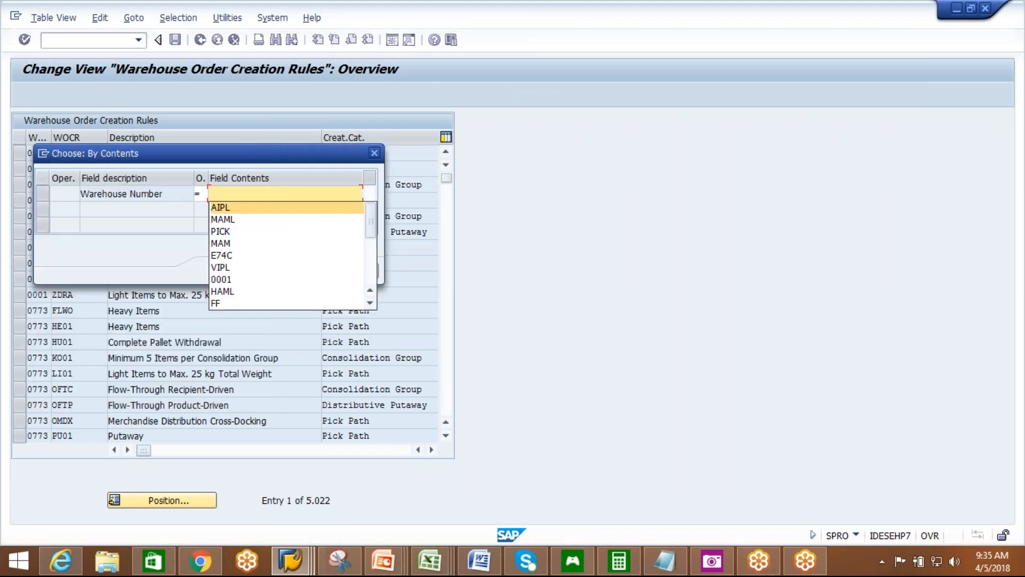
{"action": "left_click", "coordinate": [264, 208]}
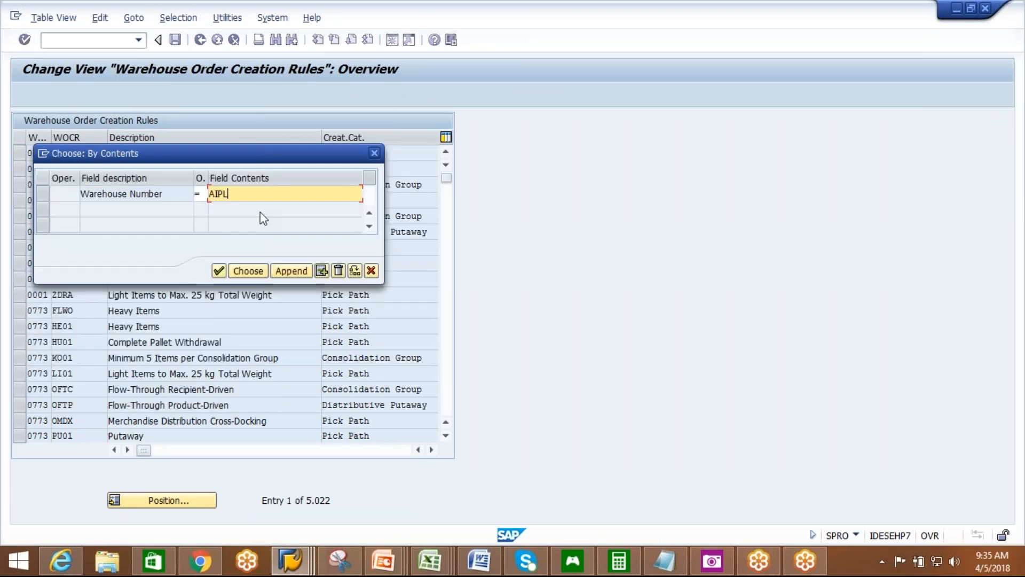
{"action": "left_click", "coordinate": [242, 273]}
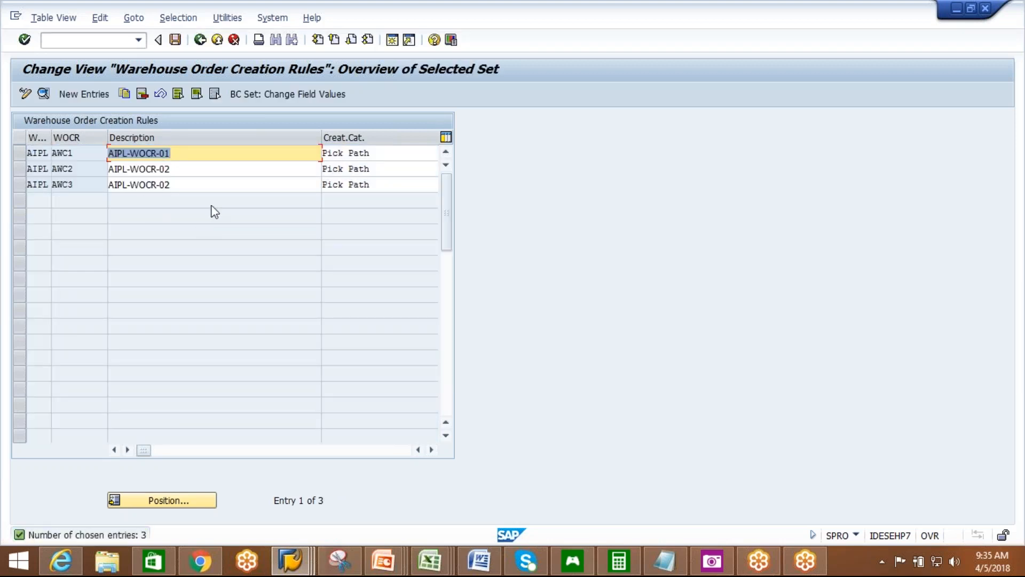
- Assign FIL3 as the subtotal filter of creation rule AWC3, save under the proposed customizing request, and go back to the full rule overview
{"action": "left_click", "coordinate": [18, 186]}
{"action": "left_click", "coordinate": [43, 94]}
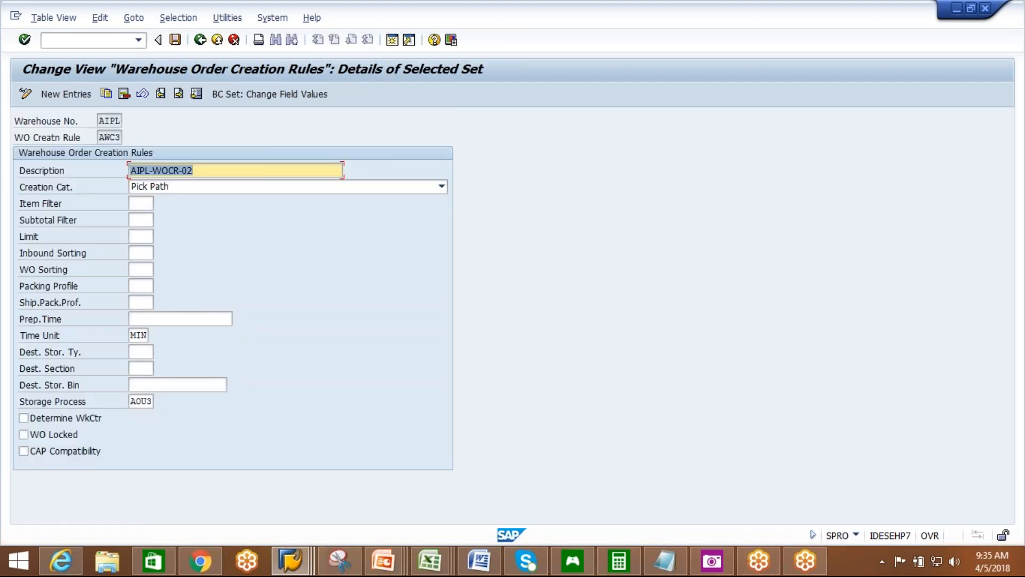
{"action": "left_click", "coordinate": [144, 205]}
{"action": "left_click", "coordinate": [143, 219]}
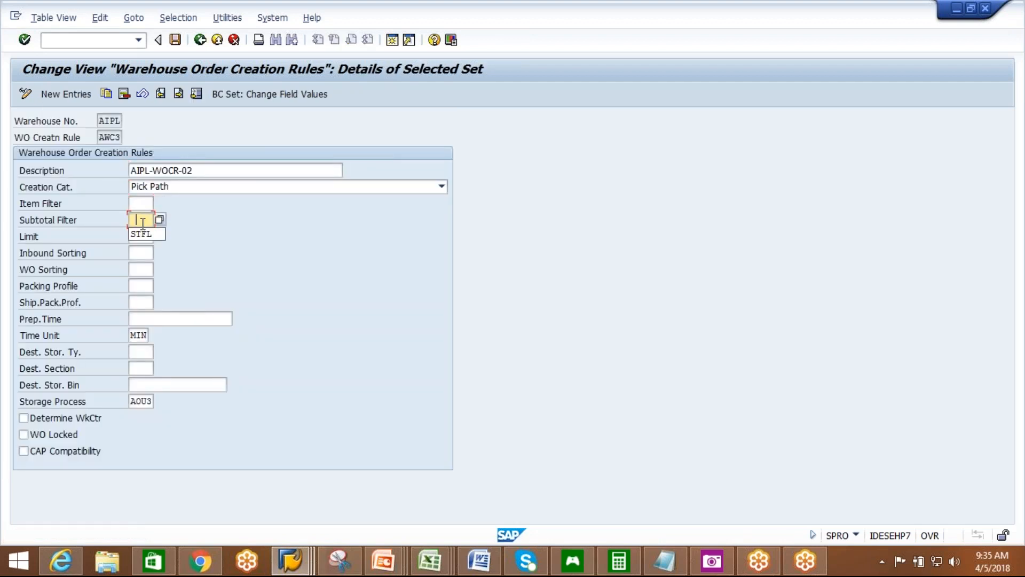
{"action": "left_click", "coordinate": [160, 220]}
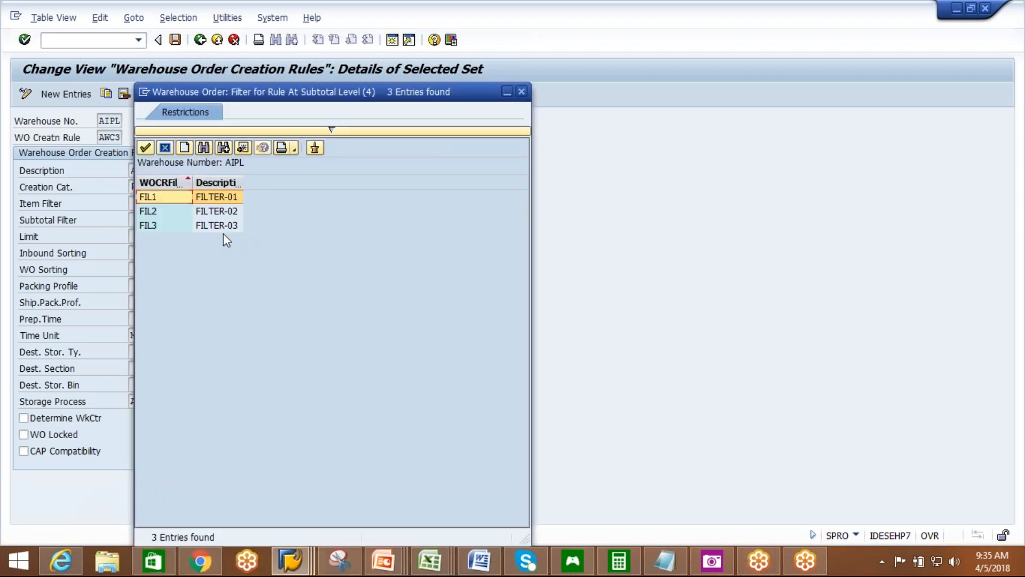
{"action": "double_click", "coordinate": [216, 225]}
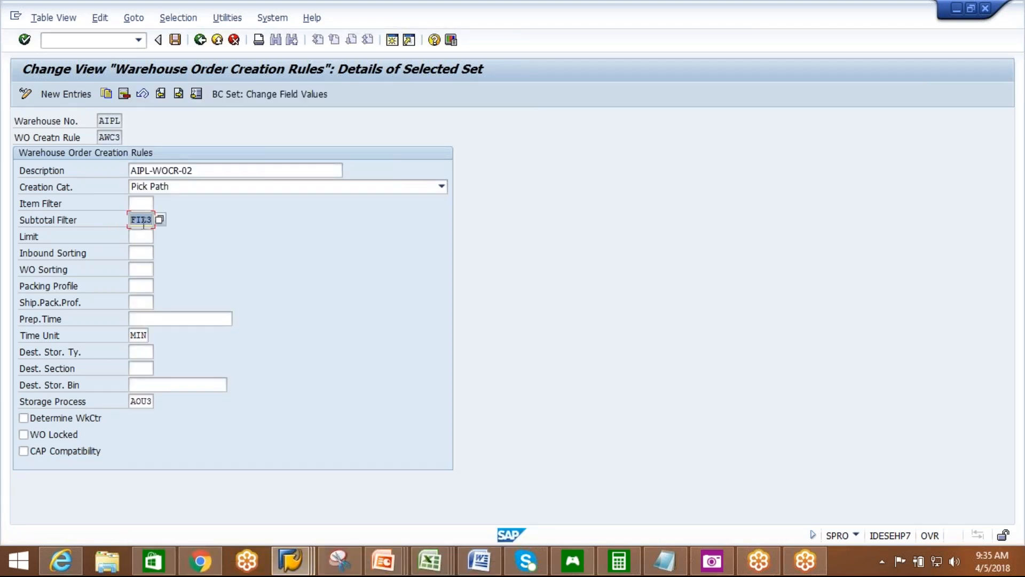
{"action": "left_click", "coordinate": [175, 41]}
{"action": "left_click", "coordinate": [221, 254]}
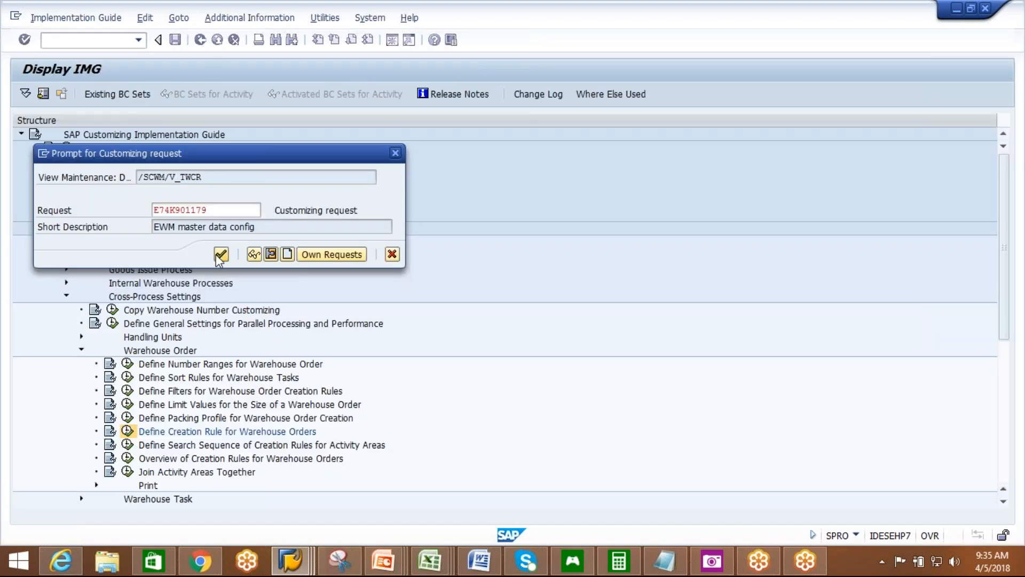
{"action": "left_click", "coordinate": [198, 42]}
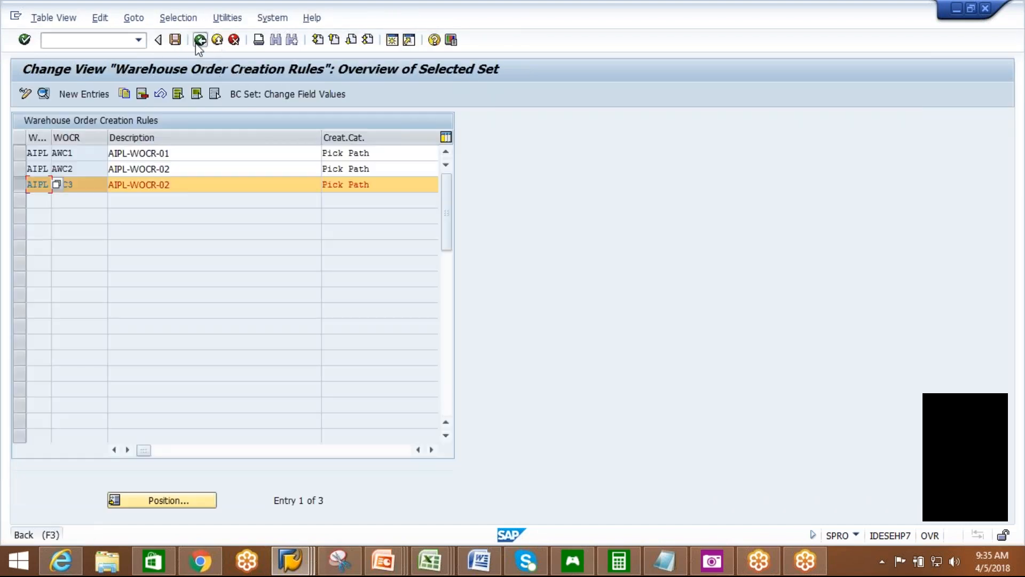
{"action": "left_click", "coordinate": [197, 42]}
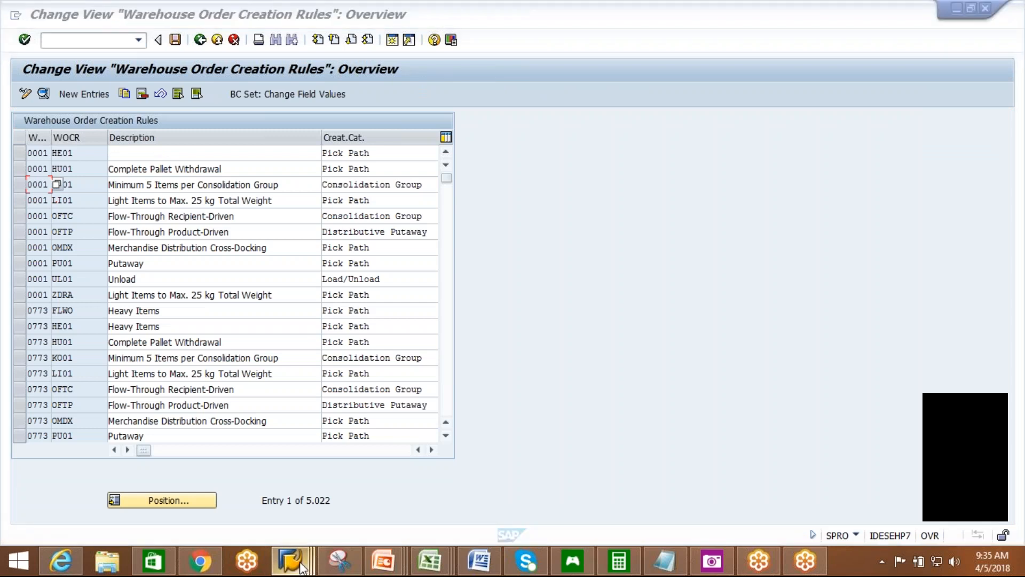
- In the delivery display session, start transaction VL01N and create an outbound delivery for the proposed sales order at shipping point AIPS
{"action": "mouse_move", "coordinate": [303, 567]}
{"action": "left_click", "coordinate": [406, 503]}
{"action": "left_click", "coordinate": [198, 40]}
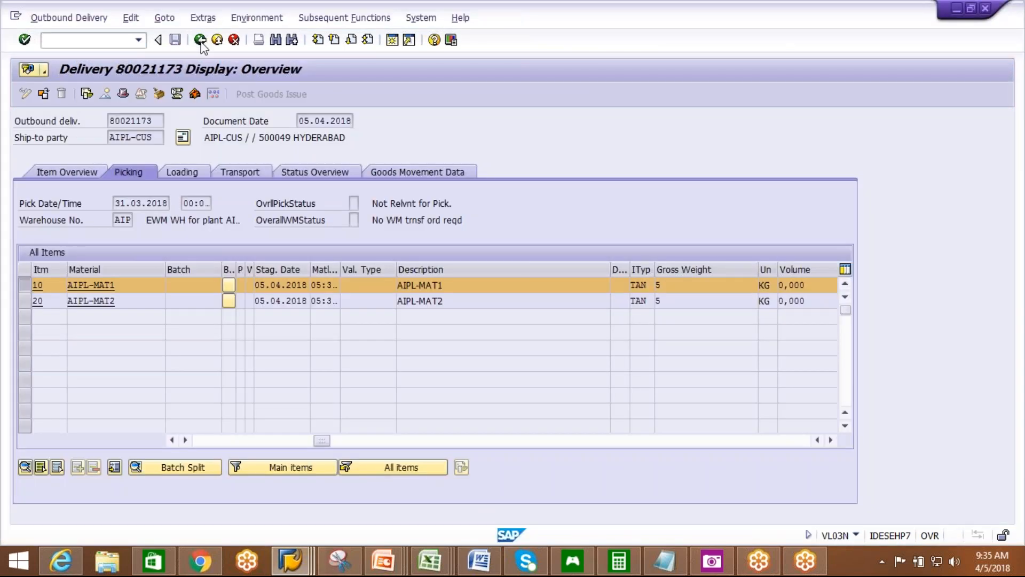
{"action": "left_click", "coordinate": [201, 41]}
{"action": "type", "text": "vl01n"}
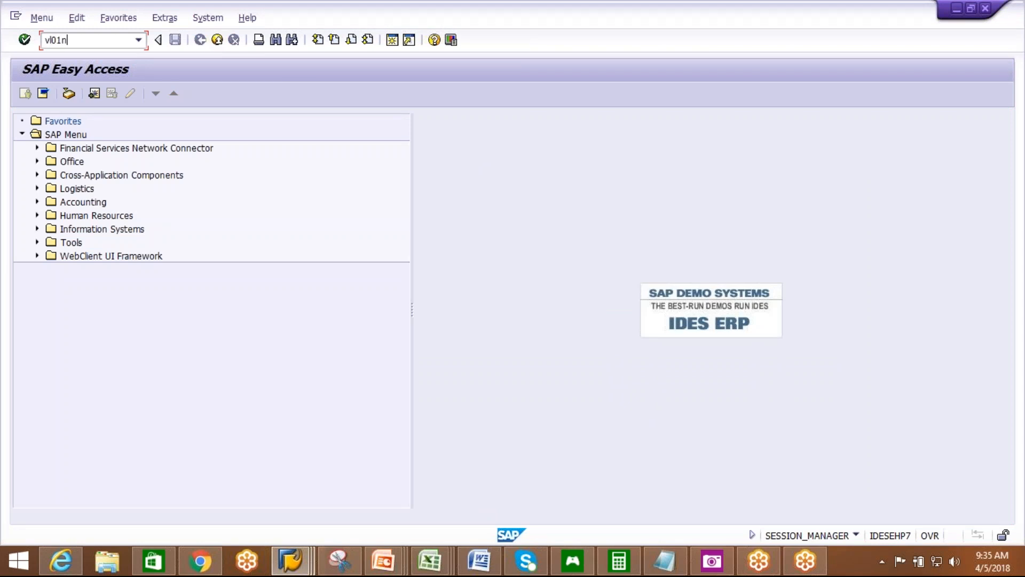
{"action": "key", "text": "Return"}
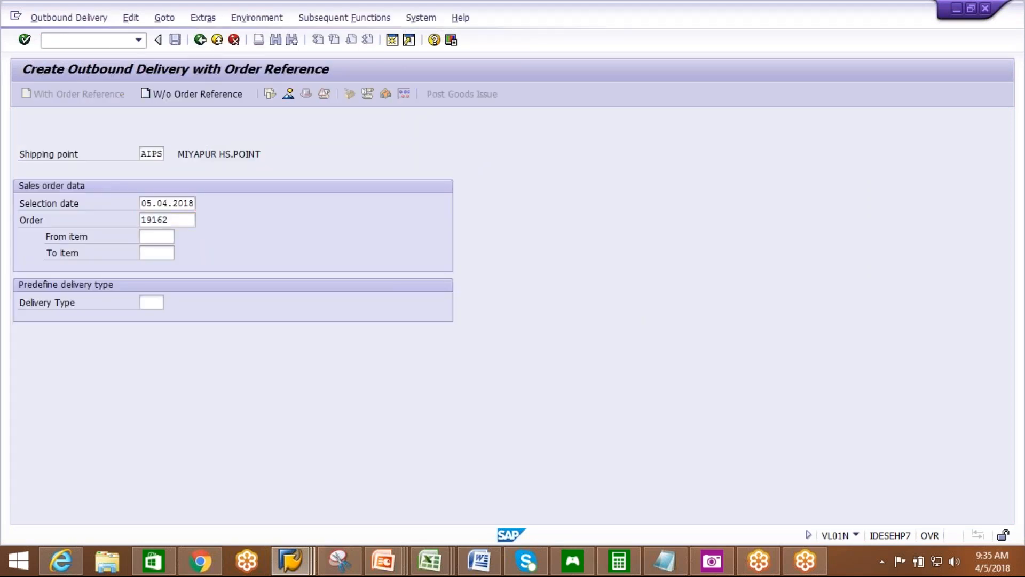
{"action": "key", "text": "Return"}
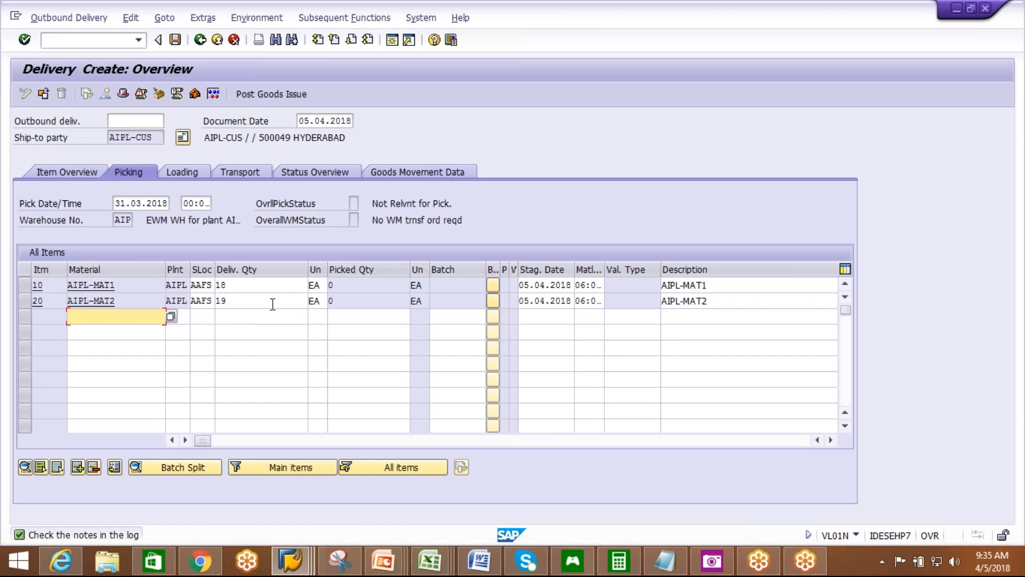
- Set the delivery quantities of AIPL-MAT1 and AIPL-MAT2 to 1 EA each and acknowledge the partial deliveries message
{"action": "left_click", "coordinate": [237, 285]}
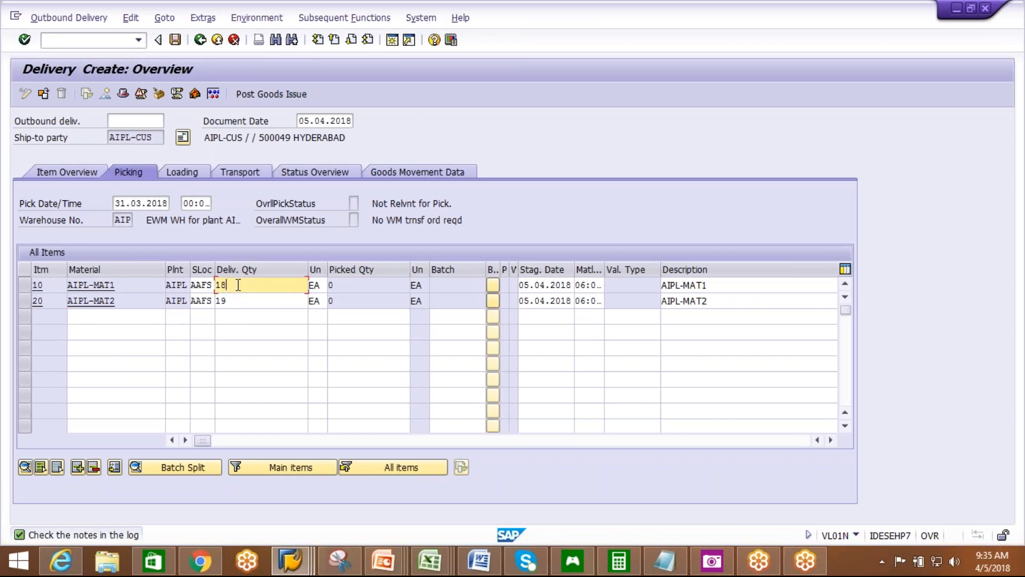
{"action": "key", "text": "BackSpace"}
{"action": "key", "text": "BackSpace"}
{"action": "type", "text": "1"}
{"action": "left_click", "coordinate": [233, 299]}
{"action": "left_click", "coordinate": [234, 301]}
{"action": "key", "text": "BackSpace"}
{"action": "key", "text": "BackSpace"}
{"action": "type", "text": "1"}
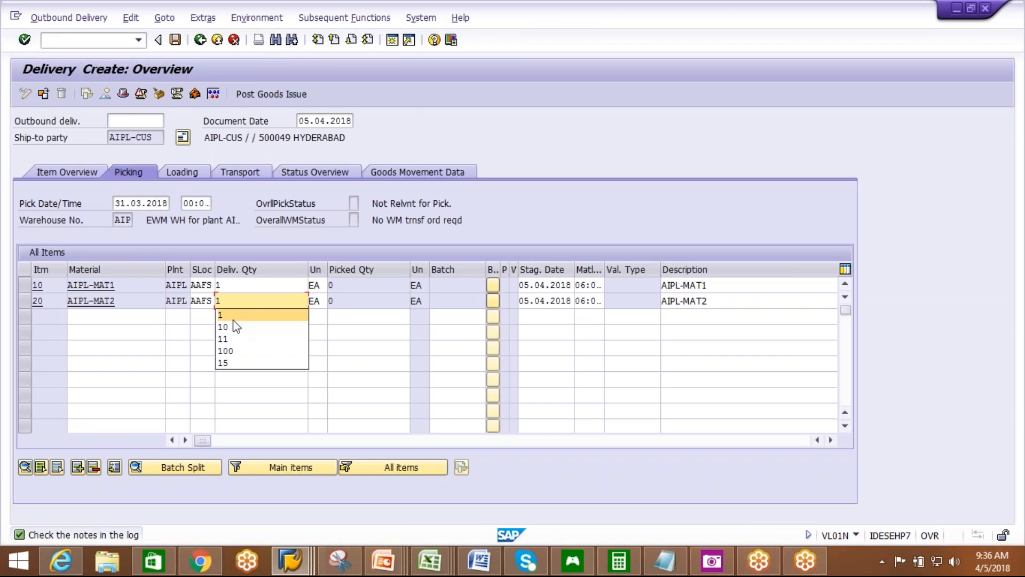
{"action": "left_click", "coordinate": [234, 319]}
{"action": "key", "text": "Return"}
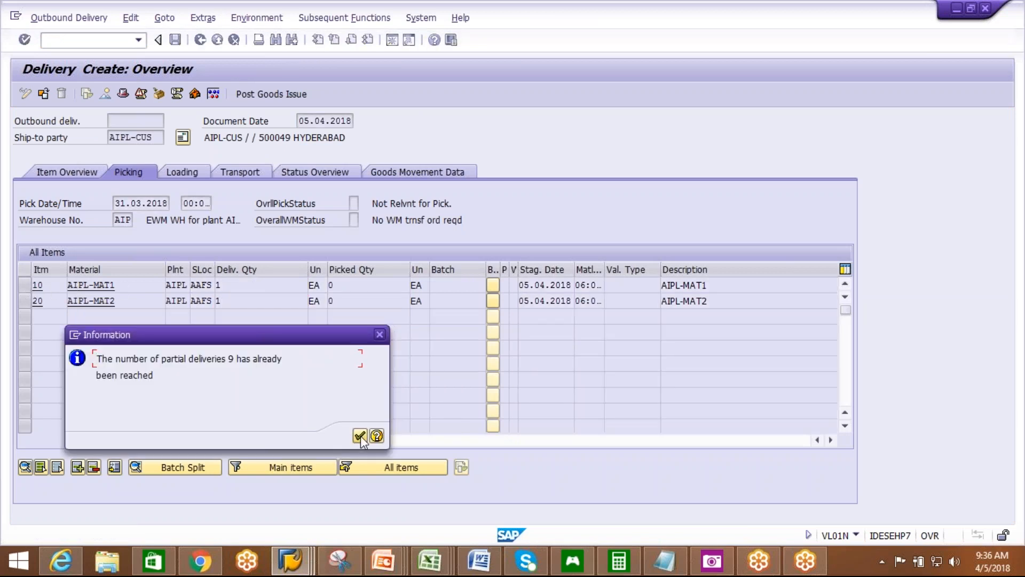
{"action": "left_click", "coordinate": [359, 436]}
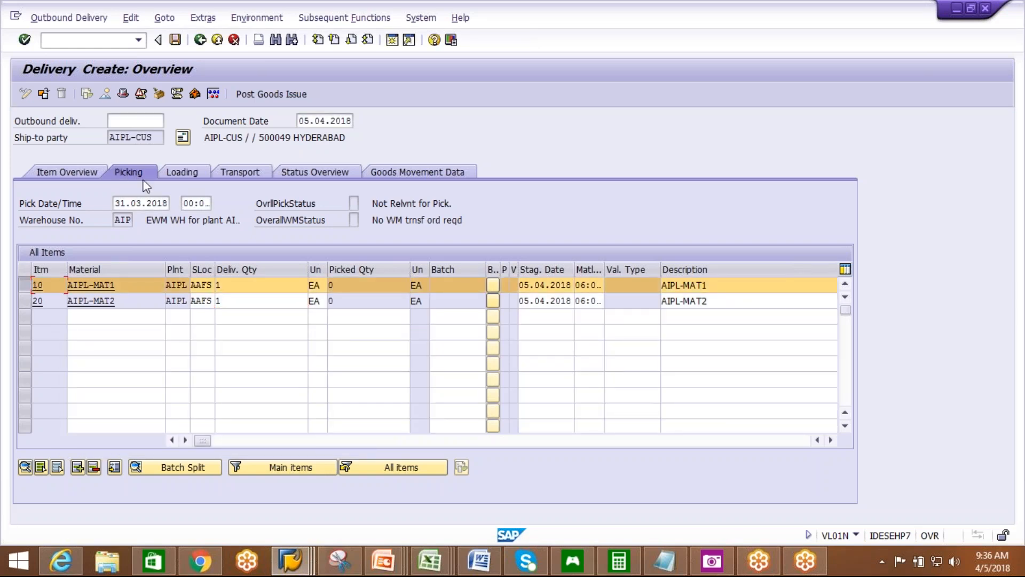
- Check the gross weights of both delivery items, clear the item selection, and save the outbound delivery
{"action": "left_click", "coordinate": [830, 440]}
{"action": "left_click", "coordinate": [831, 440]}
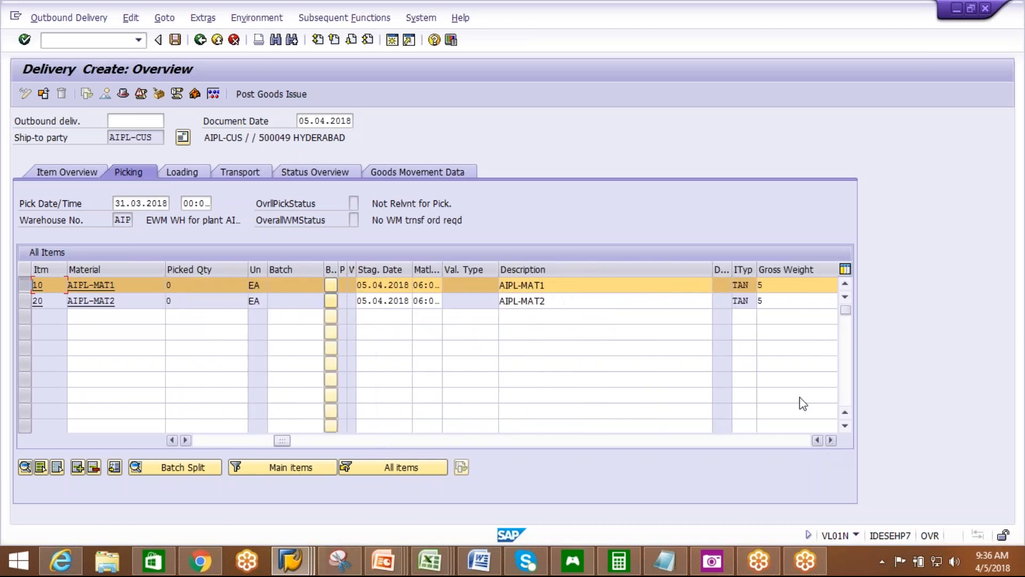
{"action": "left_click", "coordinate": [24, 305]}
{"action": "left_click", "coordinate": [25, 298]}
{"action": "left_click", "coordinate": [25, 288]}
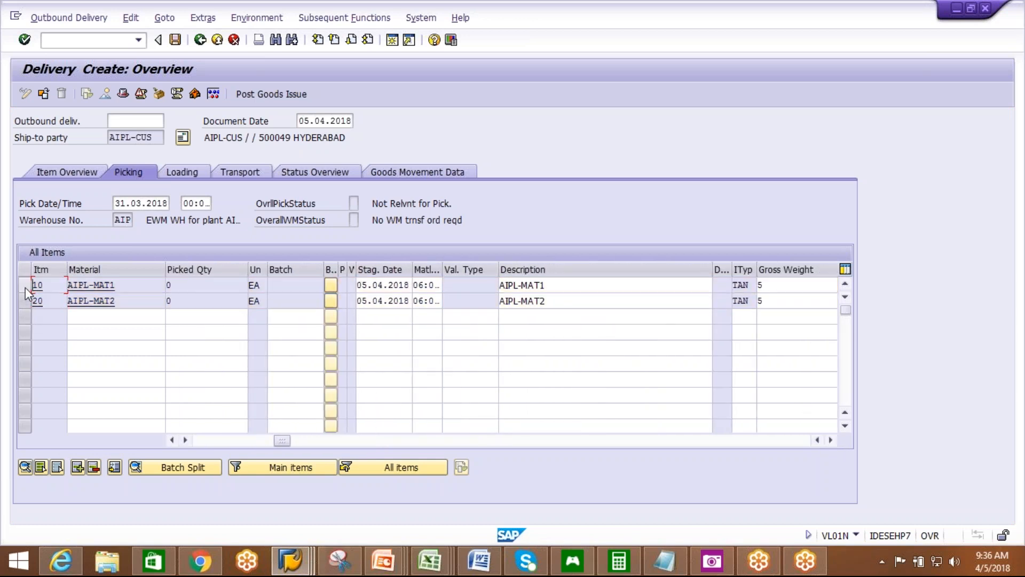
{"action": "left_click", "coordinate": [175, 40]}
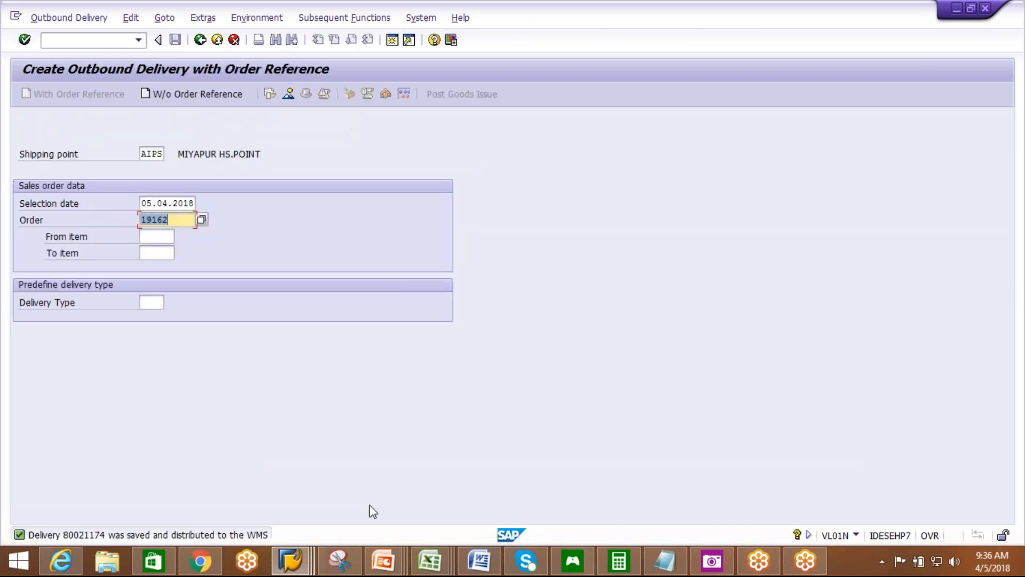
- Leave the warehouse task confirmation and creation screens to return to outbound delivery order maintenance for warehouse AIPL
{"action": "mouse_move", "coordinate": [291, 560]}
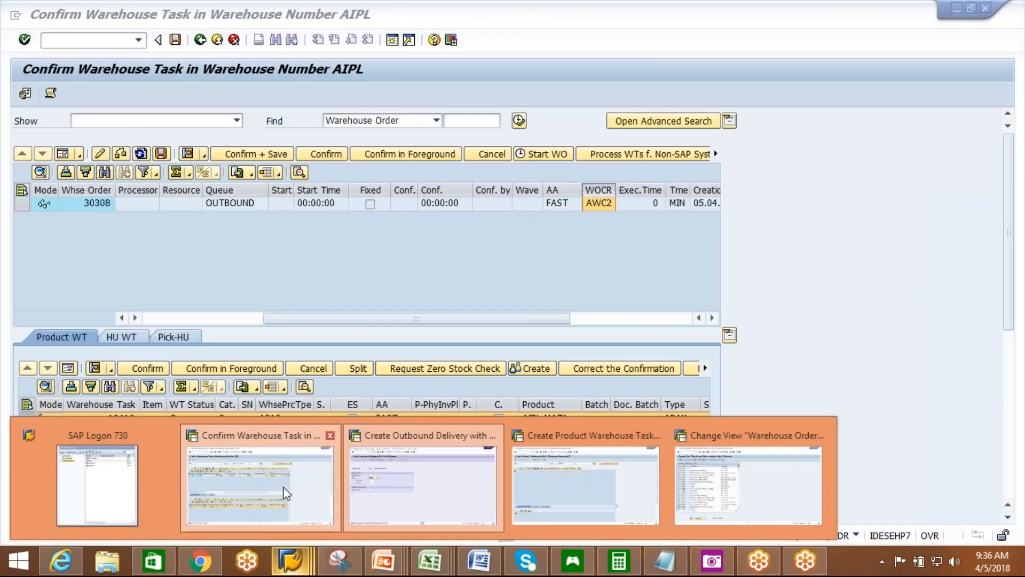
{"action": "left_click", "coordinate": [283, 486]}
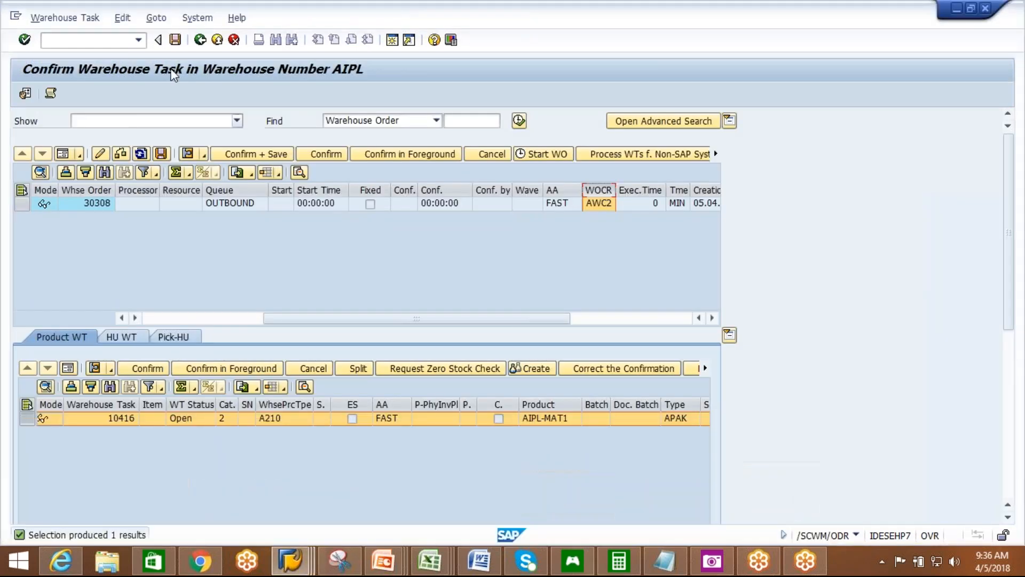
{"action": "left_click", "coordinate": [200, 40]}
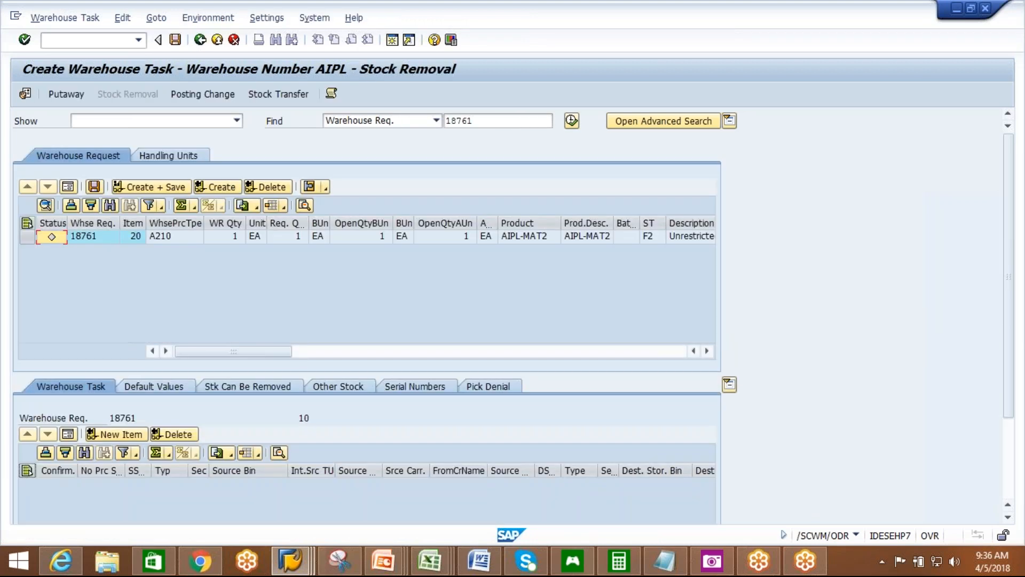
{"action": "left_click", "coordinate": [201, 40]}
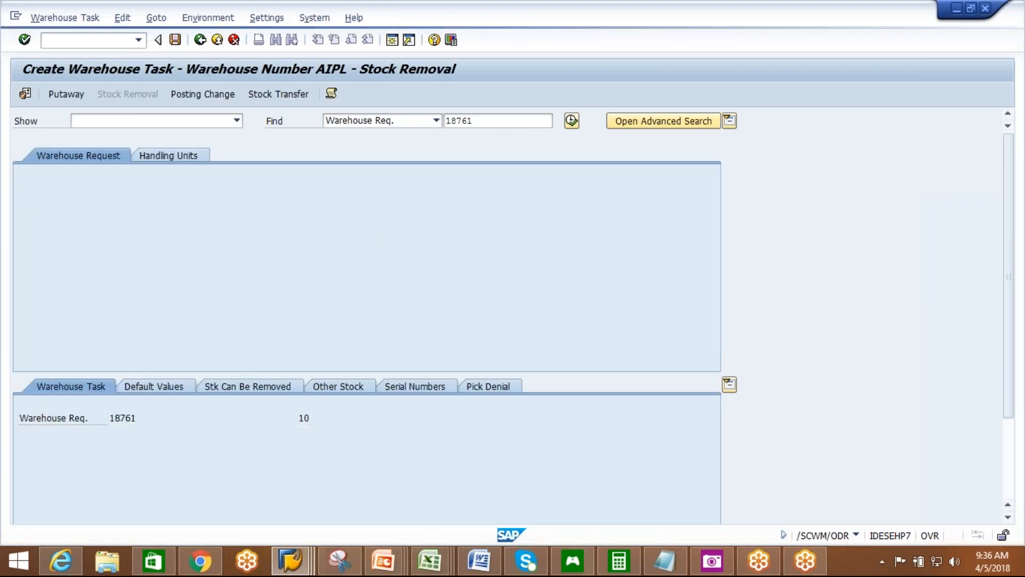
{"action": "key", "text": "alt+Tab"}
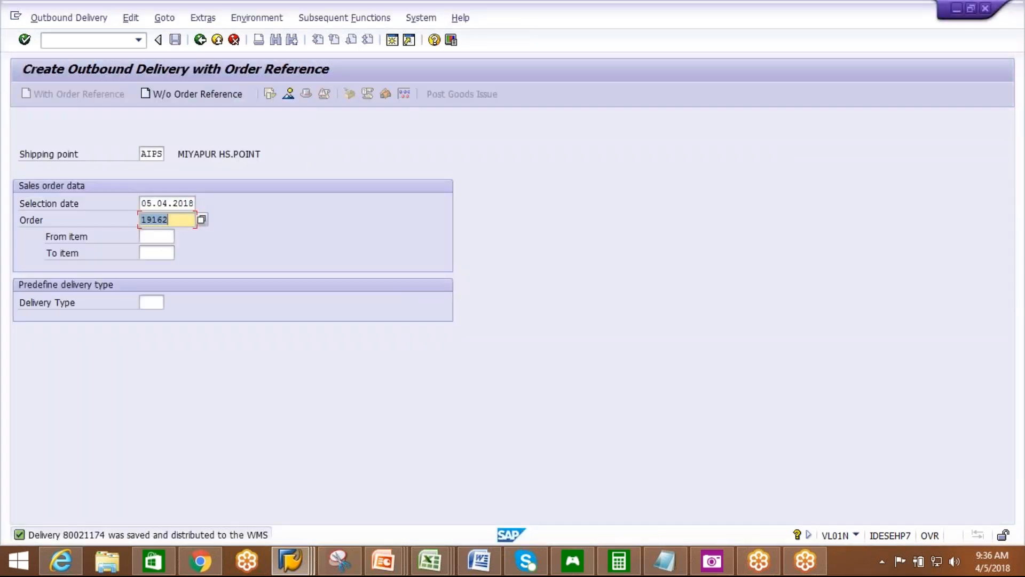
{"action": "key", "text": "alt+Tab"}
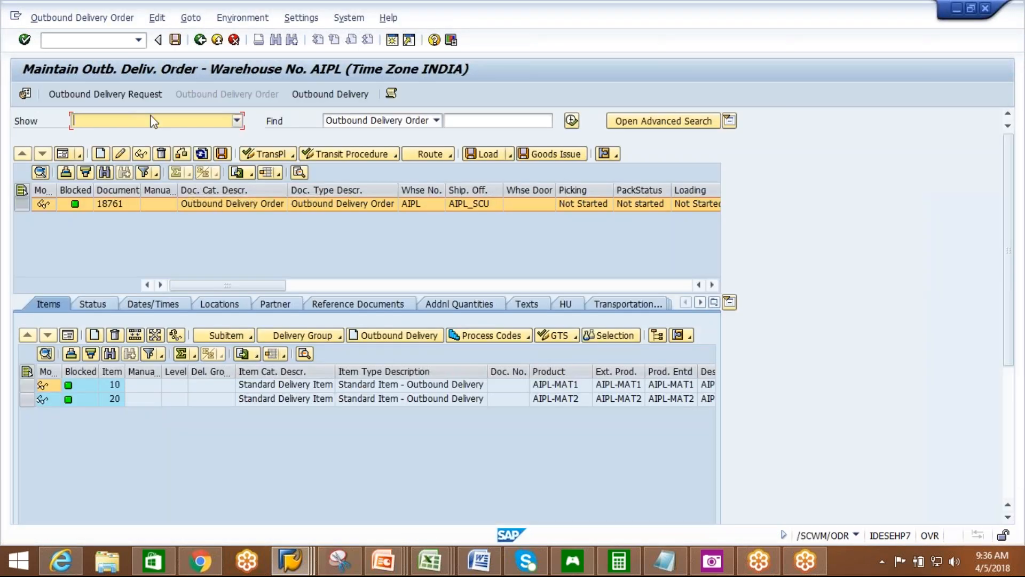
- Search all active outbound delivery requests without specific criteria, select the last request in the list, and open its outbound delivery order
{"action": "left_click", "coordinate": [154, 96]}
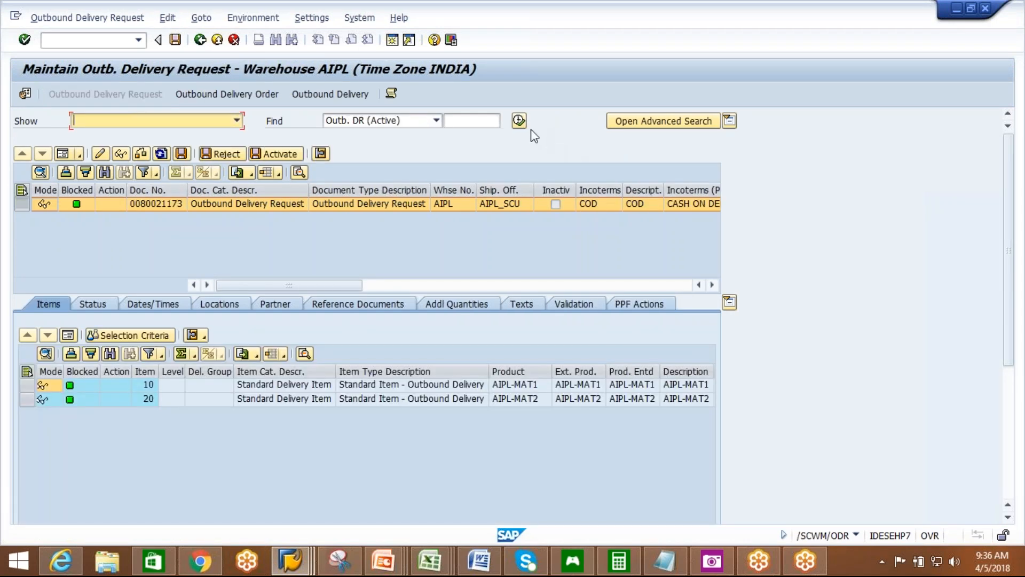
{"action": "left_click", "coordinate": [519, 122]}
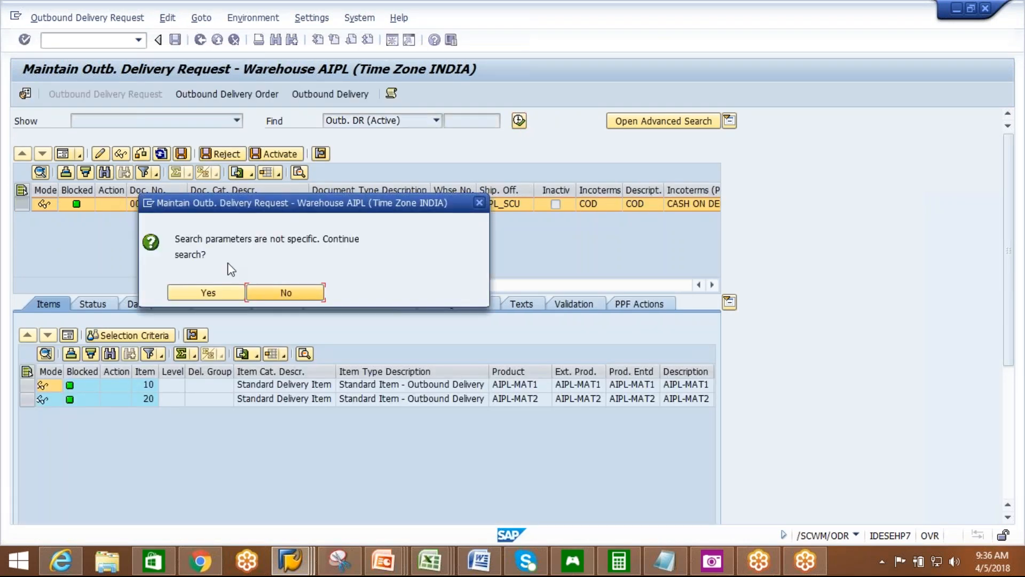
{"action": "left_click", "coordinate": [197, 297]}
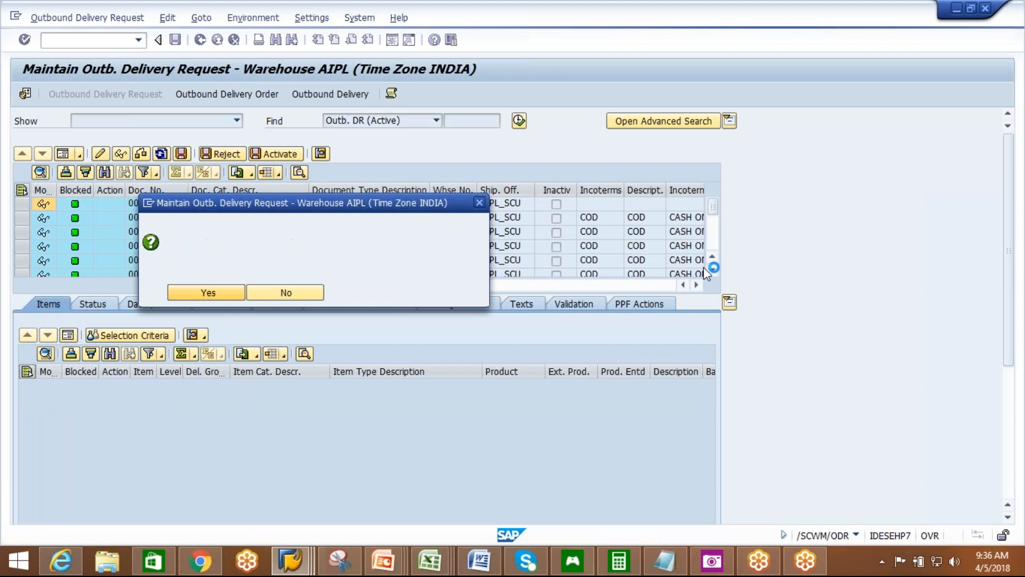
{"action": "left_click_drag", "start_coordinate": [715, 211], "coordinate": [720, 268]}
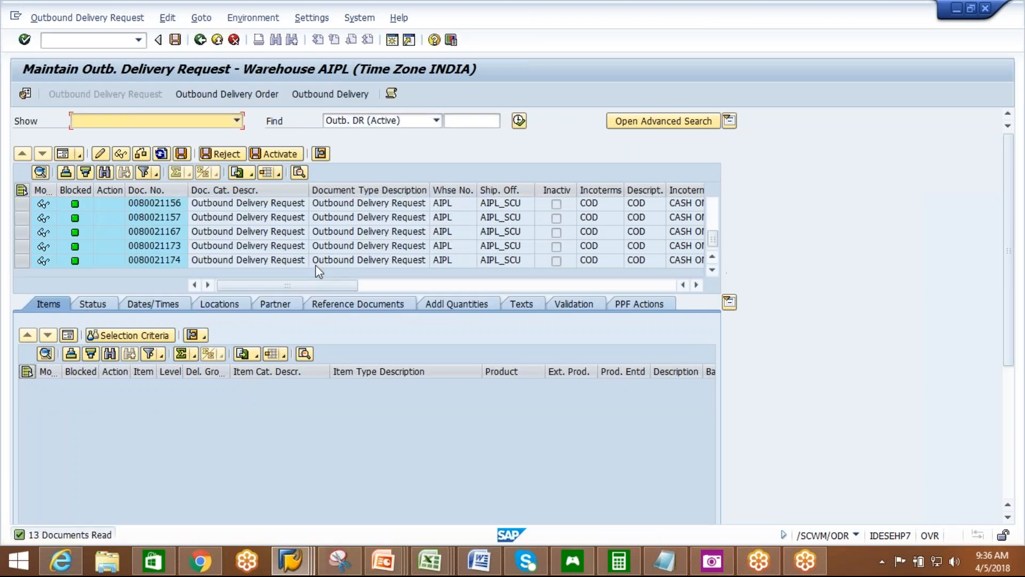
{"action": "left_click", "coordinate": [162, 264]}
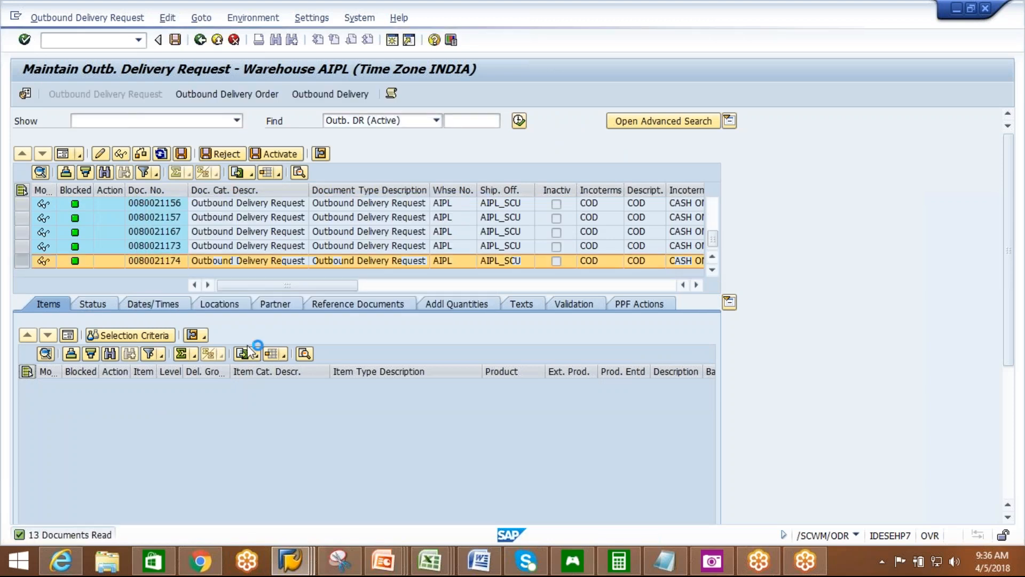
{"action": "left_click", "coordinate": [220, 95]}
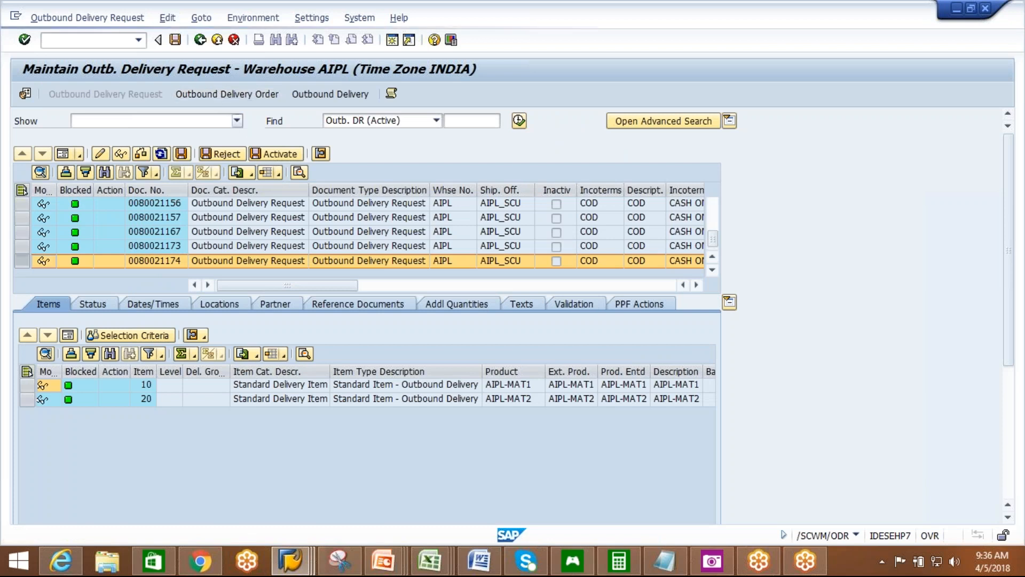
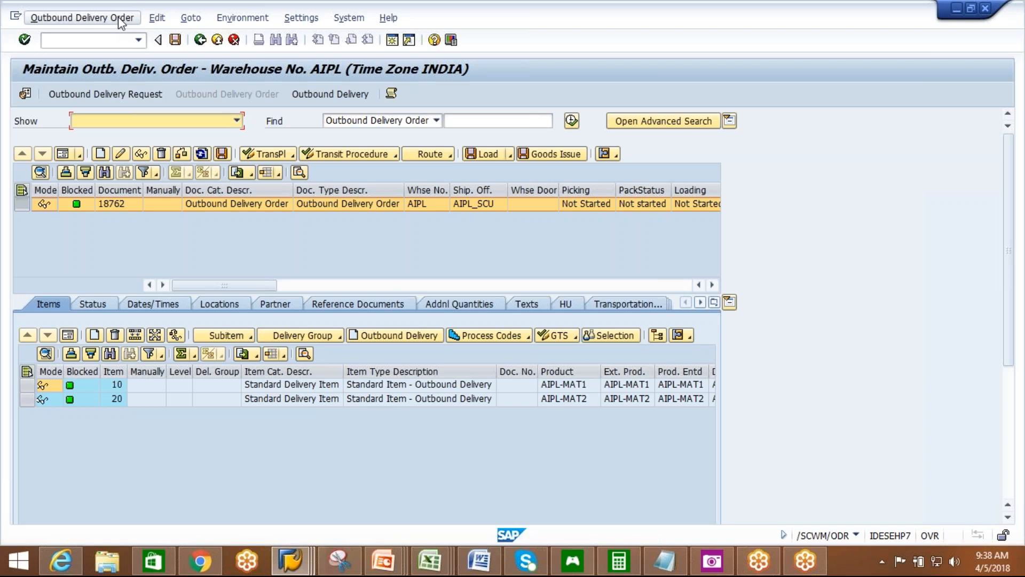
- Open warehouse task creation for the outbound delivery order, then create and save a task for item 10 (AIPL-MAT1) only
{"action": "left_click", "coordinate": [85, 17]}
{"action": "mouse_move", "coordinate": [87, 54]}
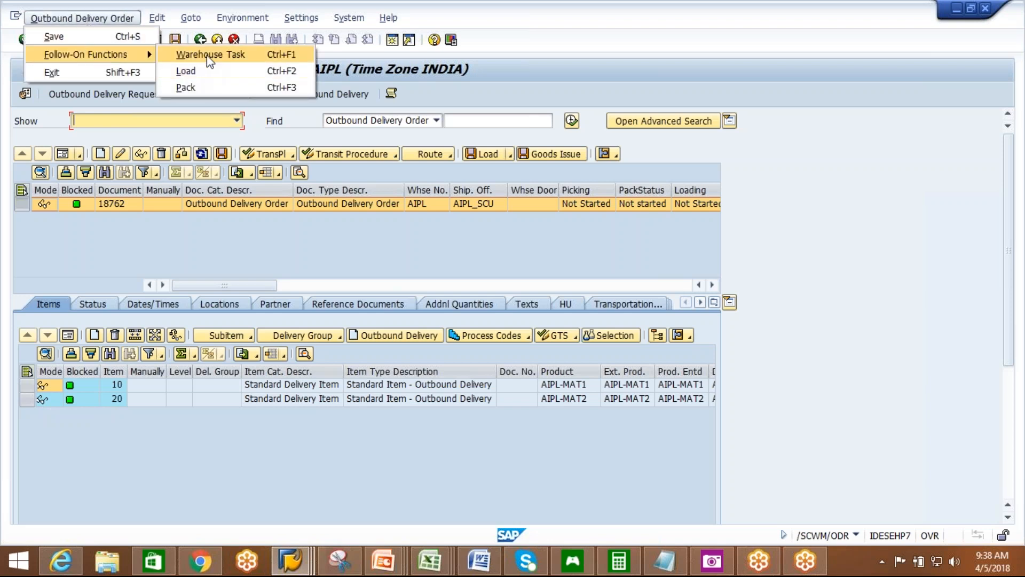
{"action": "left_click", "coordinate": [208, 55]}
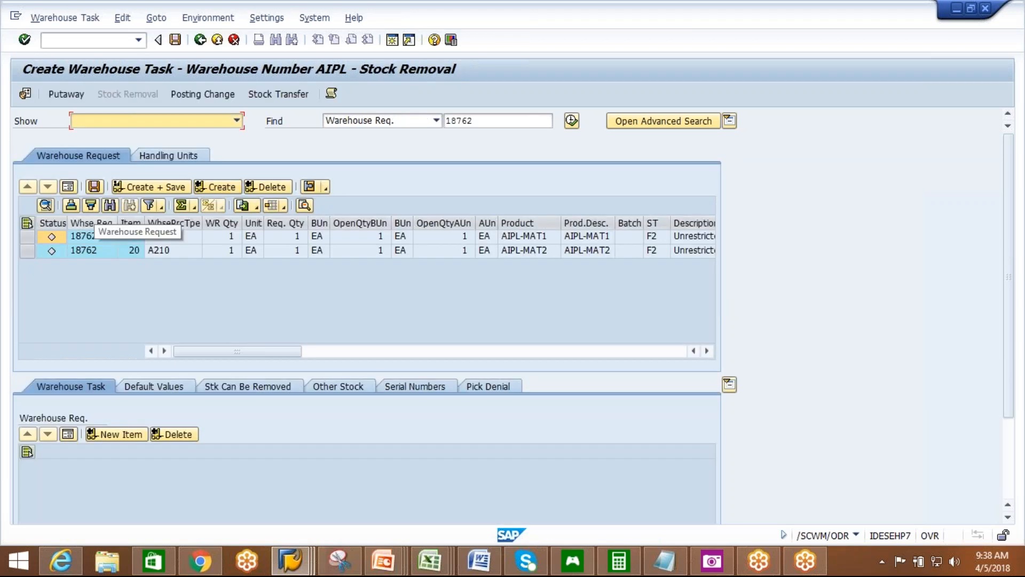
{"action": "left_click", "coordinate": [27, 236]}
{"action": "left_click", "coordinate": [221, 187]}
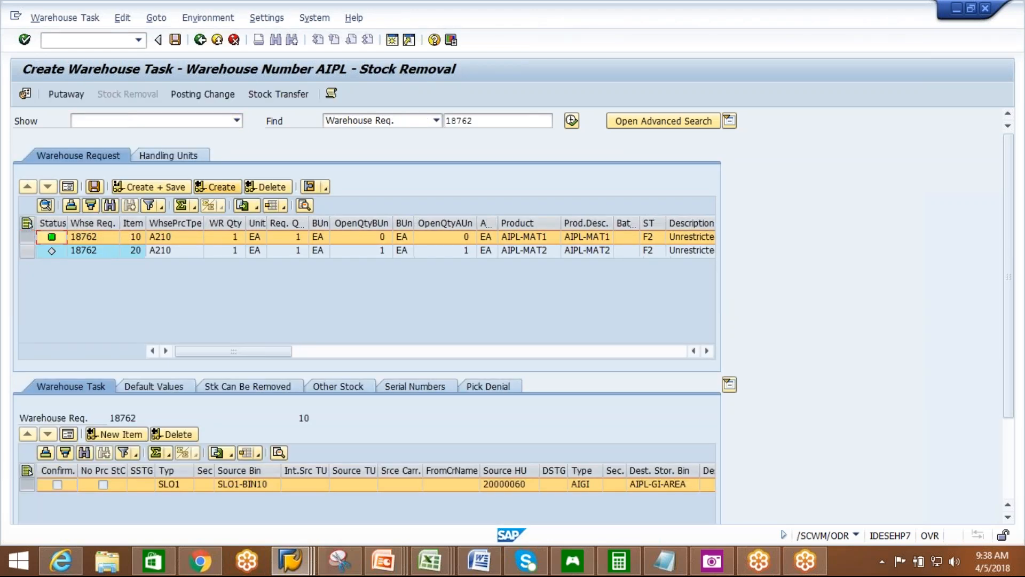
{"action": "left_click", "coordinate": [159, 191]}
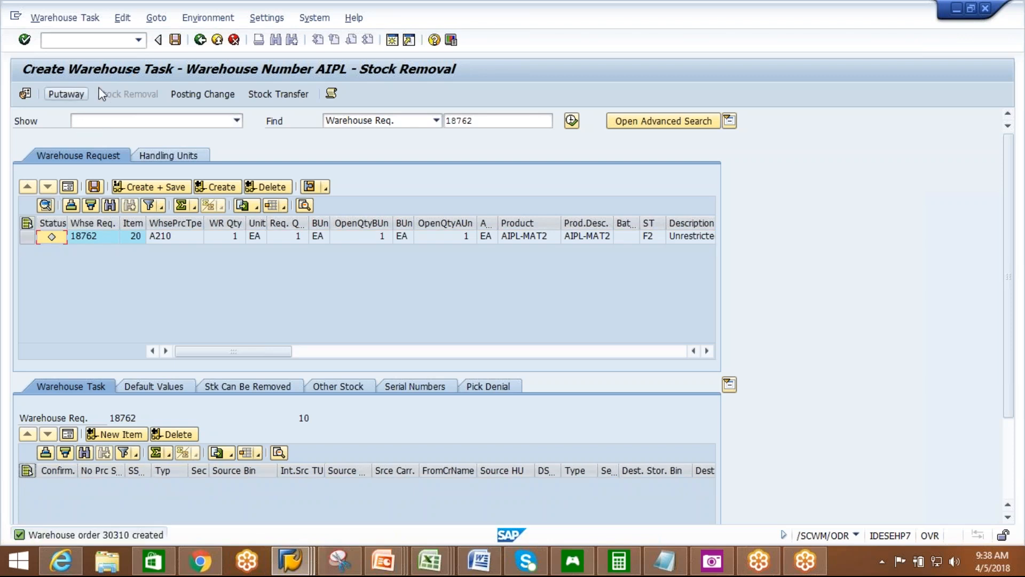
- Open warehouse task confirmation for the AIPL-MAT1 task and check which creation rule (WOCR) its warehouse order used
{"action": "left_click", "coordinate": [64, 18]}
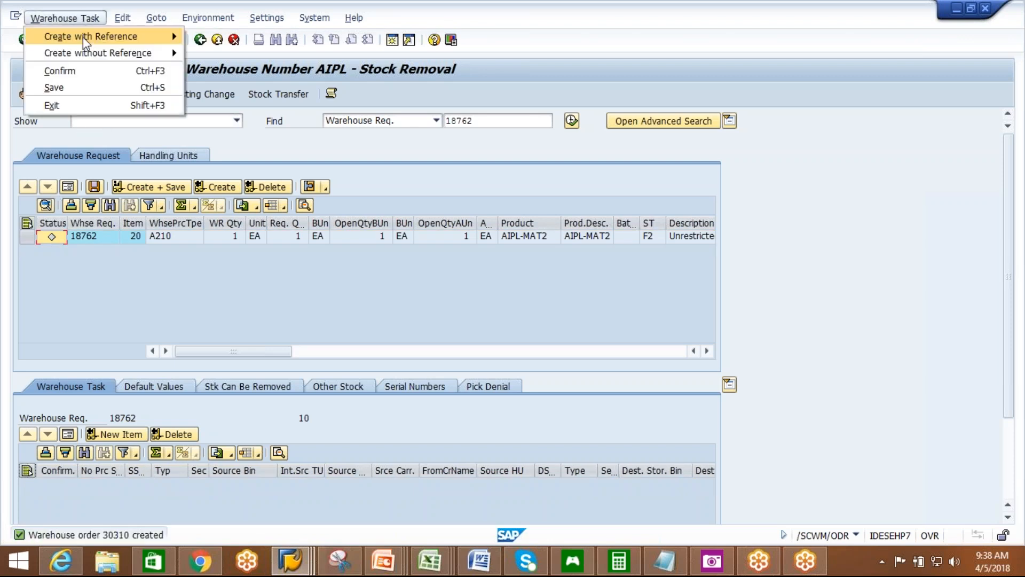
{"action": "left_click", "coordinate": [84, 66]}
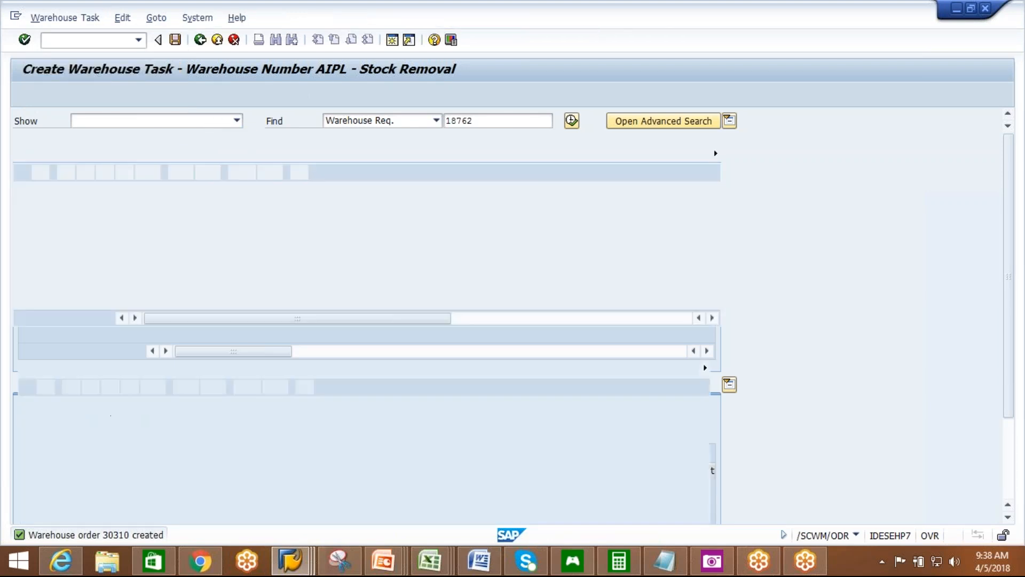
{"action": "left_click", "coordinate": [712, 318]}
{"action": "left_click", "coordinate": [712, 318]}
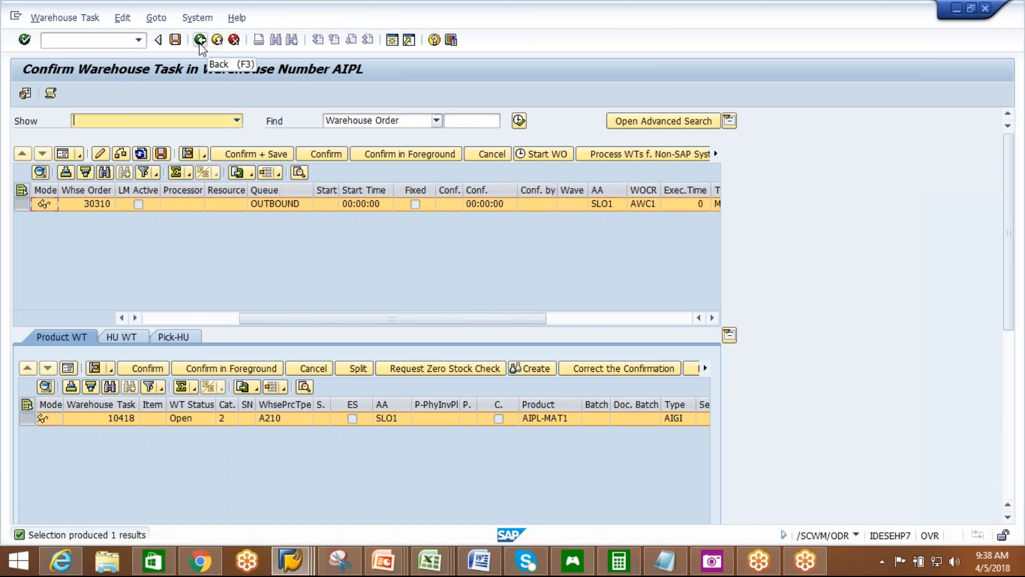
- Cancel the warehouse order for AIPL-MAT1 and return to outbound delivery order maintenance
{"action": "left_click", "coordinate": [492, 154]}
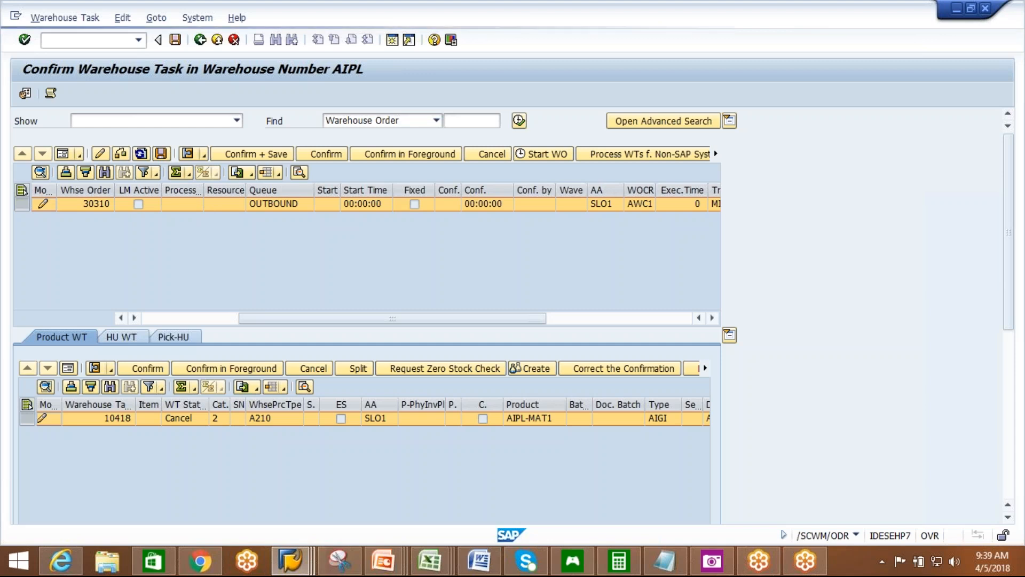
{"action": "left_click", "coordinate": [200, 41]}
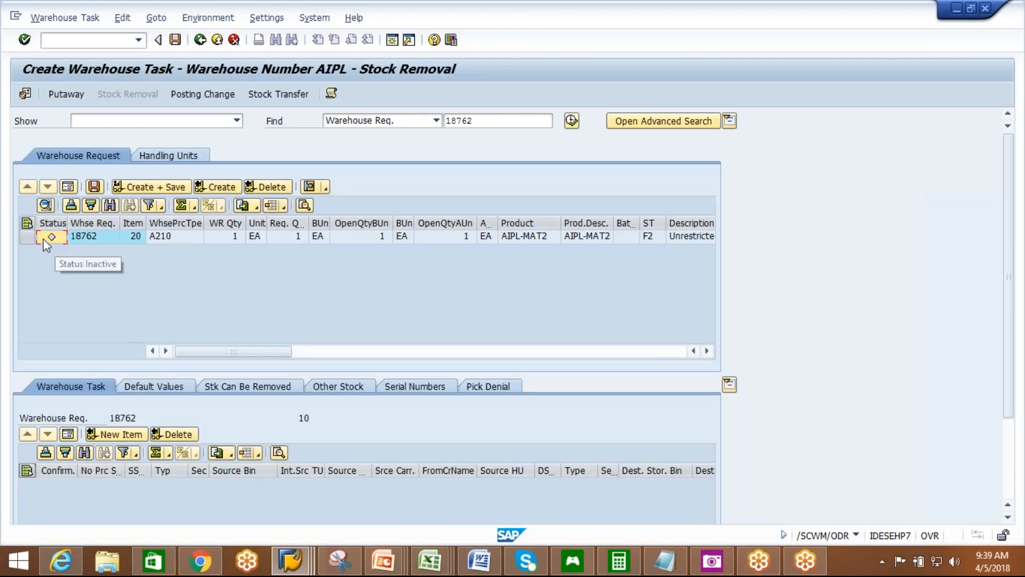
{"action": "left_click", "coordinate": [200, 40]}
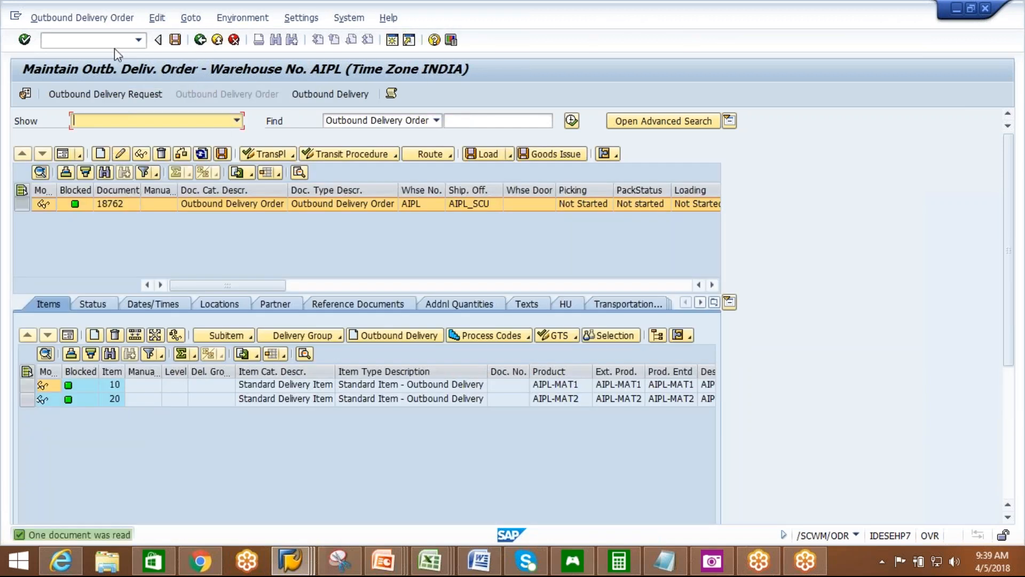
- Reopen warehouse task creation for the delivery order, then create and save tasks for both items, AIPL-MAT1 and AIPL-MAT2
{"action": "left_click", "coordinate": [88, 14]}
{"action": "mouse_move", "coordinate": [85, 54]}
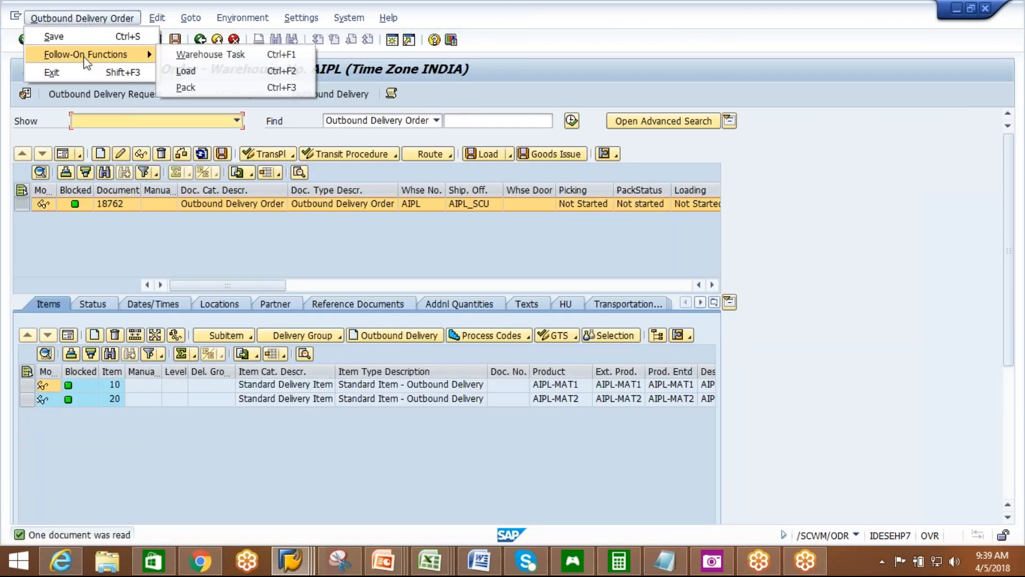
{"action": "left_click", "coordinate": [179, 55]}
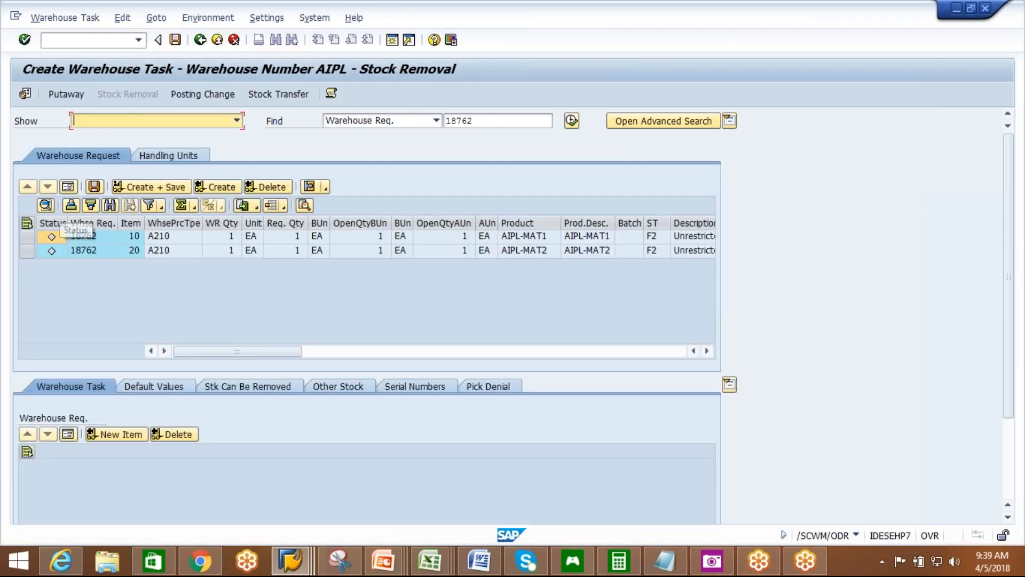
{"action": "left_click", "coordinate": [30, 224]}
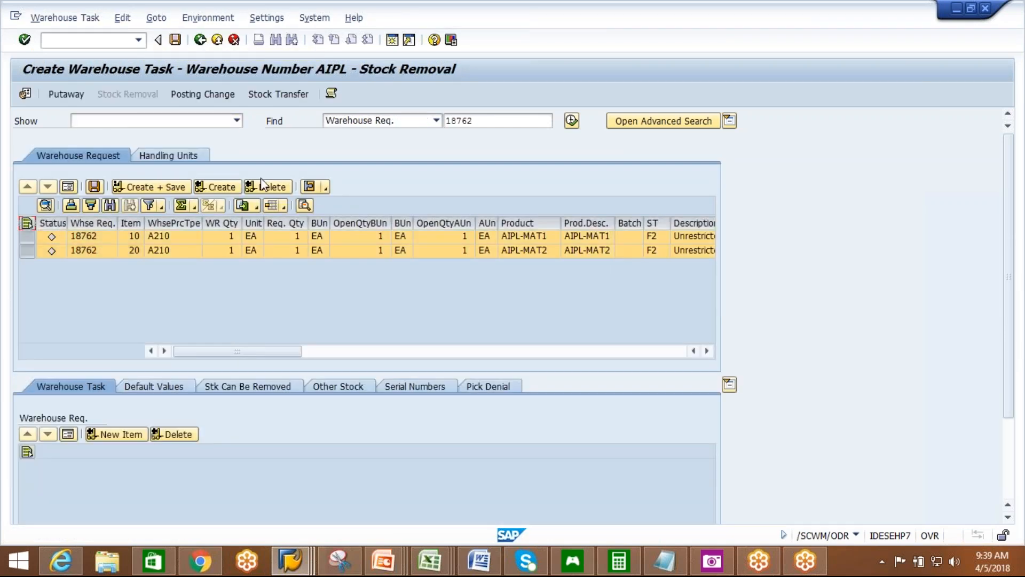
{"action": "left_click", "coordinate": [178, 188]}
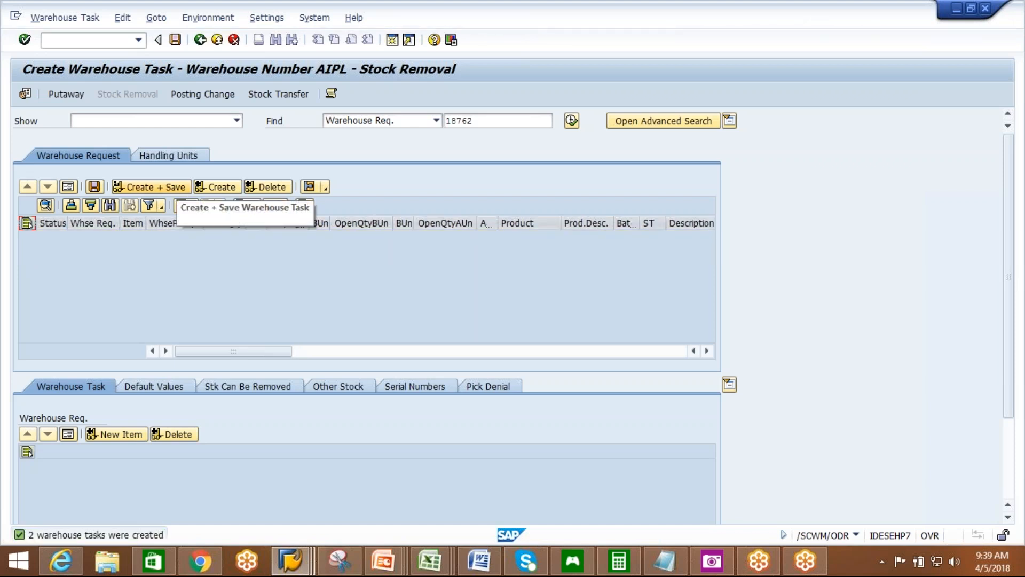
- Open warehouse task confirmation for both tasks and check their shared warehouse order's activity area and creation rule (WOCR)
{"action": "left_click", "coordinate": [75, 17]}
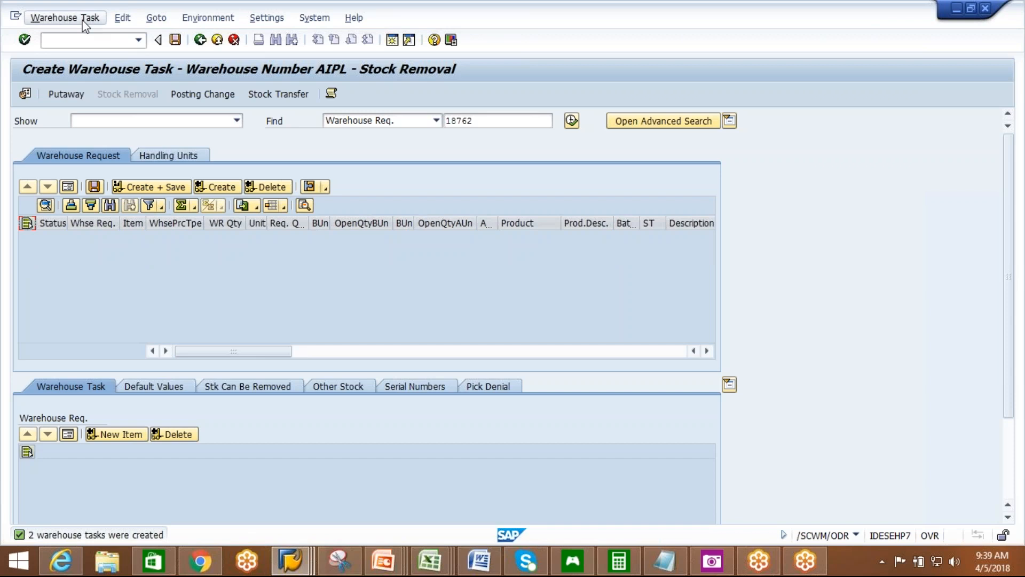
{"action": "left_click", "coordinate": [75, 68]}
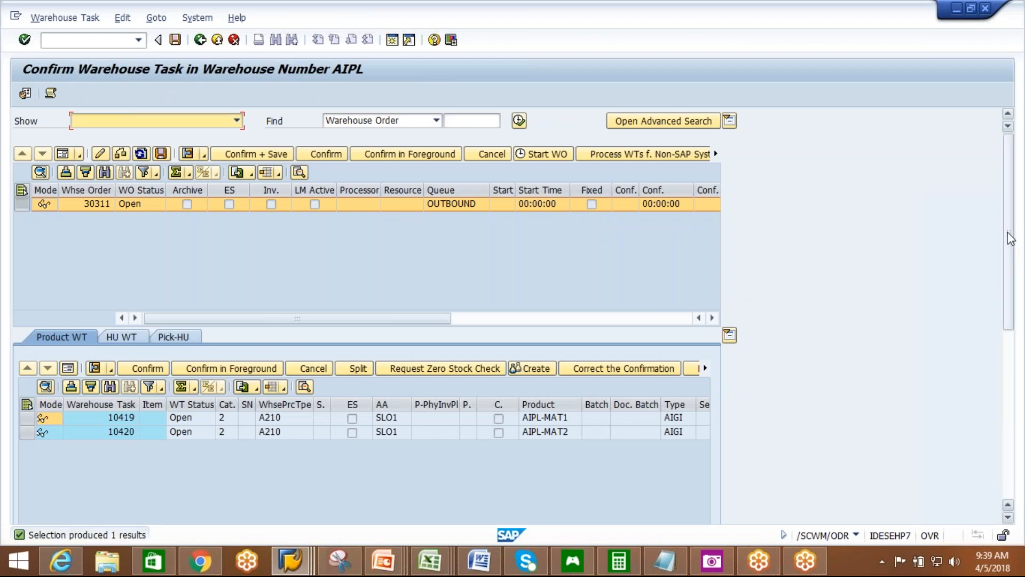
{"action": "scroll", "coordinate": [1004, 266], "scroll_direction": "down", "scroll_amount": 1}
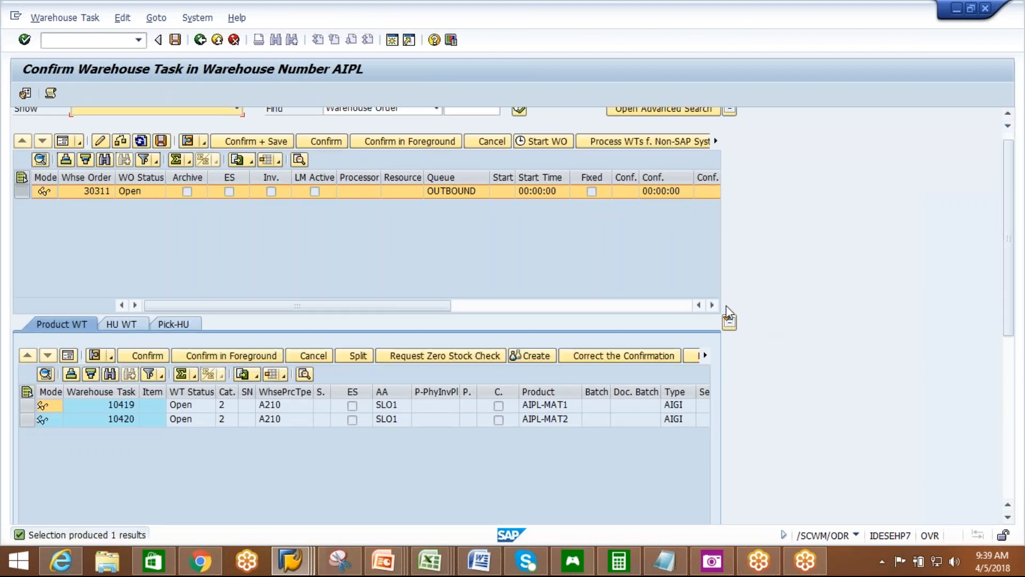
{"action": "left_click", "coordinate": [713, 305]}
{"action": "left_click", "coordinate": [713, 305]}
{"action": "left_click", "coordinate": [712, 305]}
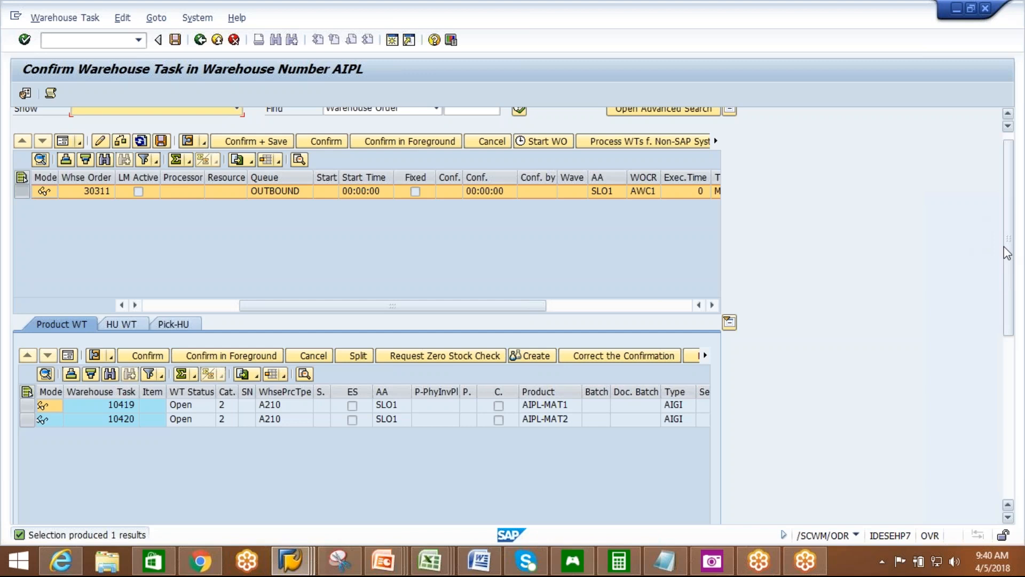
{"action": "scroll", "coordinate": [1009, 245], "scroll_direction": "up", "scroll_amount": 1}
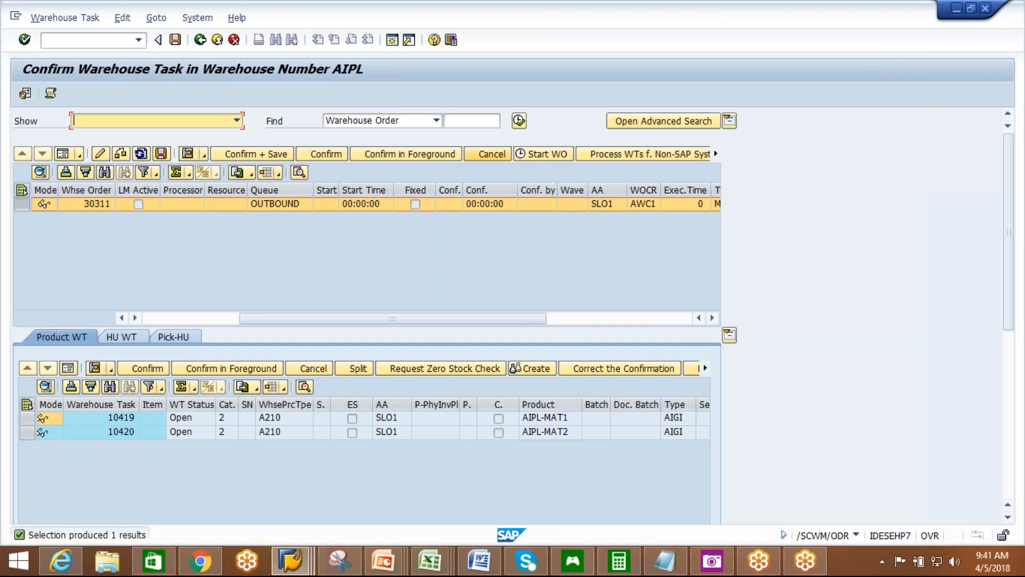
- Cancel the warehouse order with the AIPL-MAT1 and AIPL-MAT2 tasks, save the cancellation, and return to warehouse task creation
{"action": "left_click", "coordinate": [492, 155]}
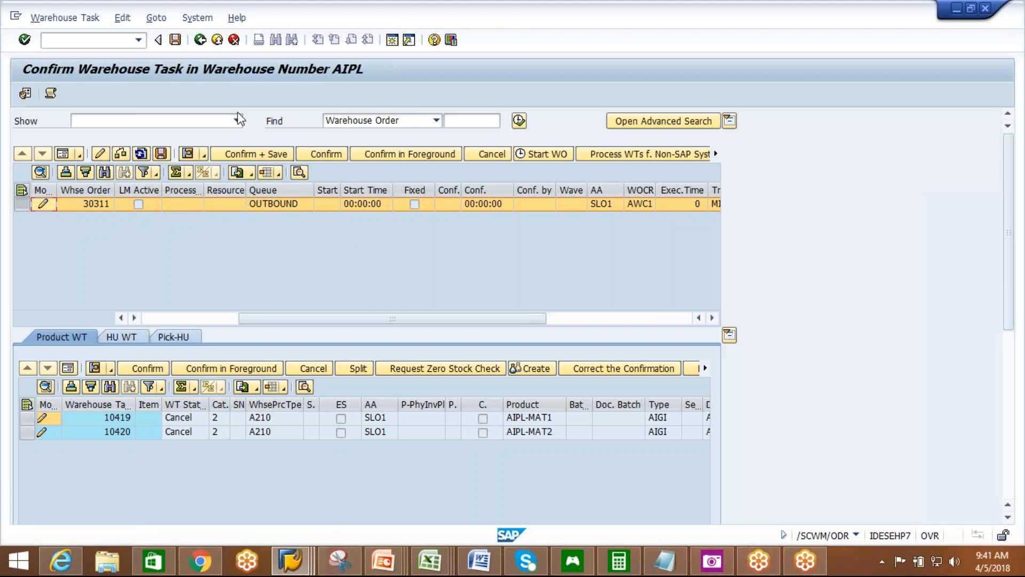
{"action": "left_click", "coordinate": [200, 41]}
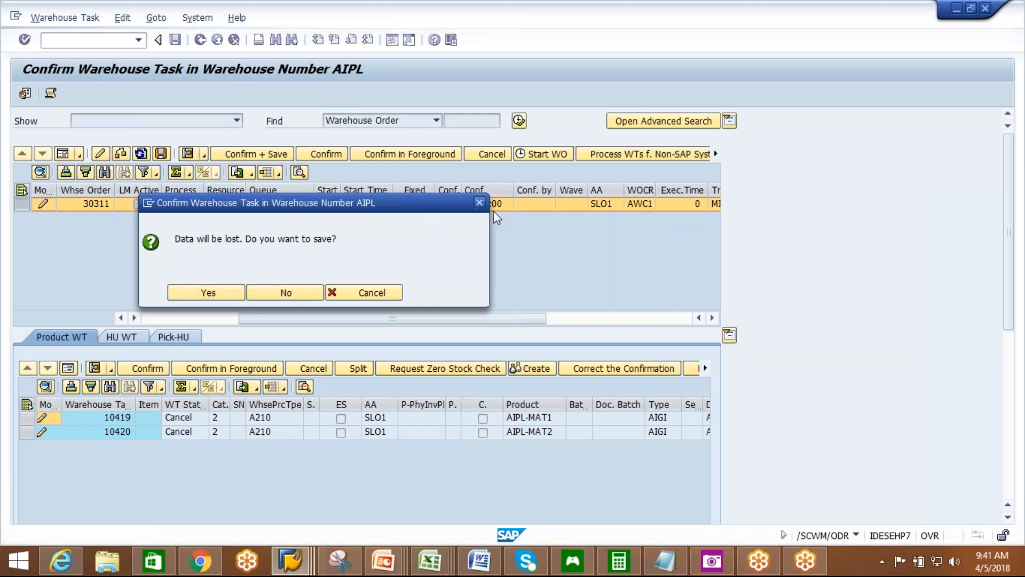
{"action": "left_click", "coordinate": [477, 205]}
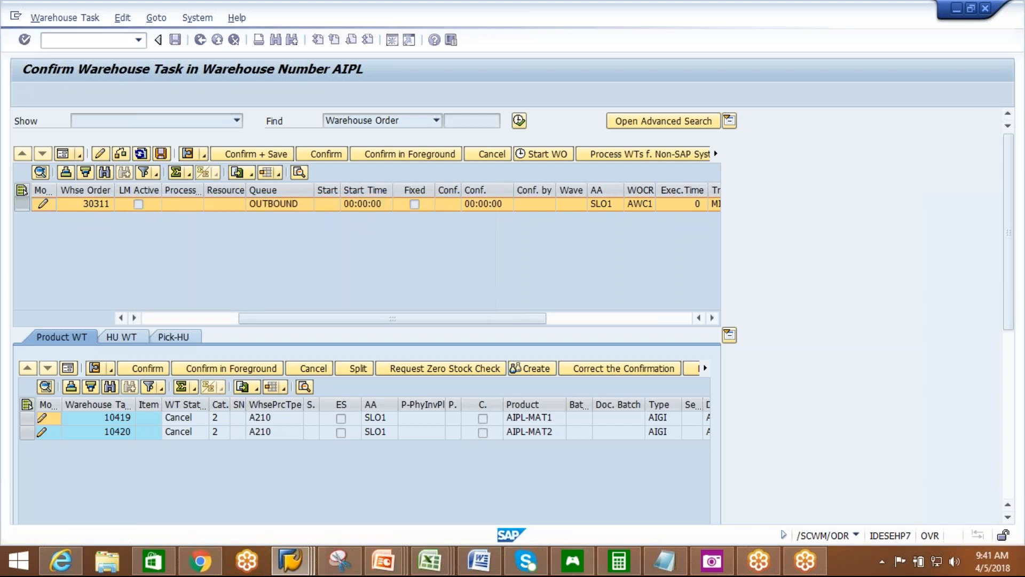
{"action": "left_click", "coordinate": [161, 158]}
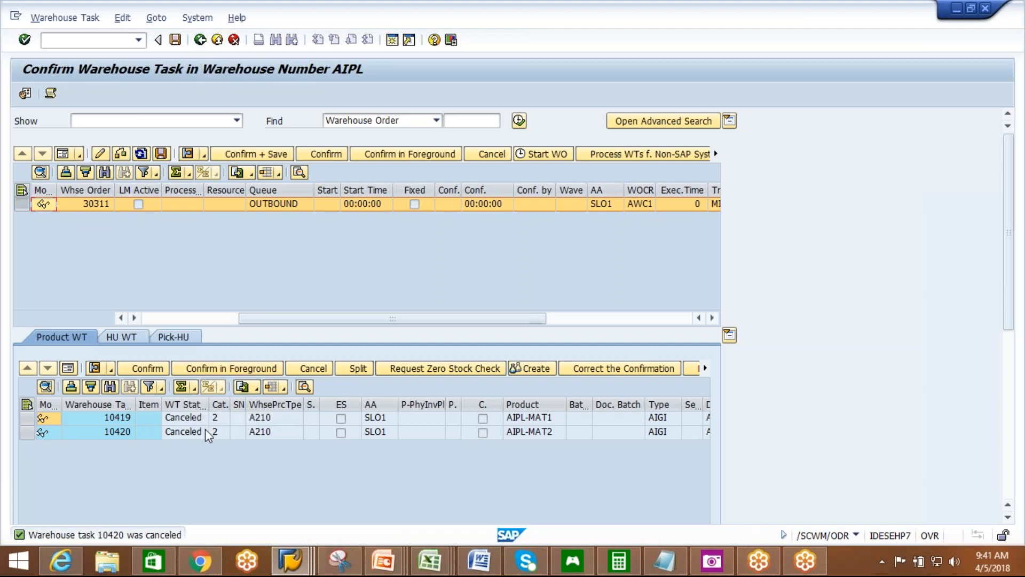
{"action": "left_click", "coordinate": [200, 39]}
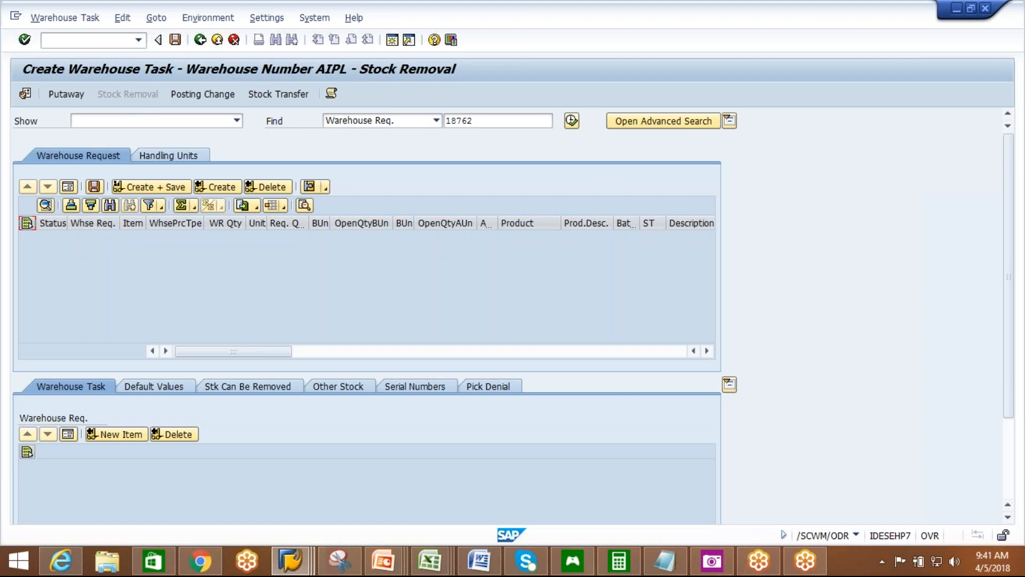
- In the customizing session, leave the creation rules overview and open Define Limit Values for the Size of a Warehouse Order
{"action": "left_click", "coordinate": [299, 560]}
{"action": "left_click", "coordinate": [715, 505]}
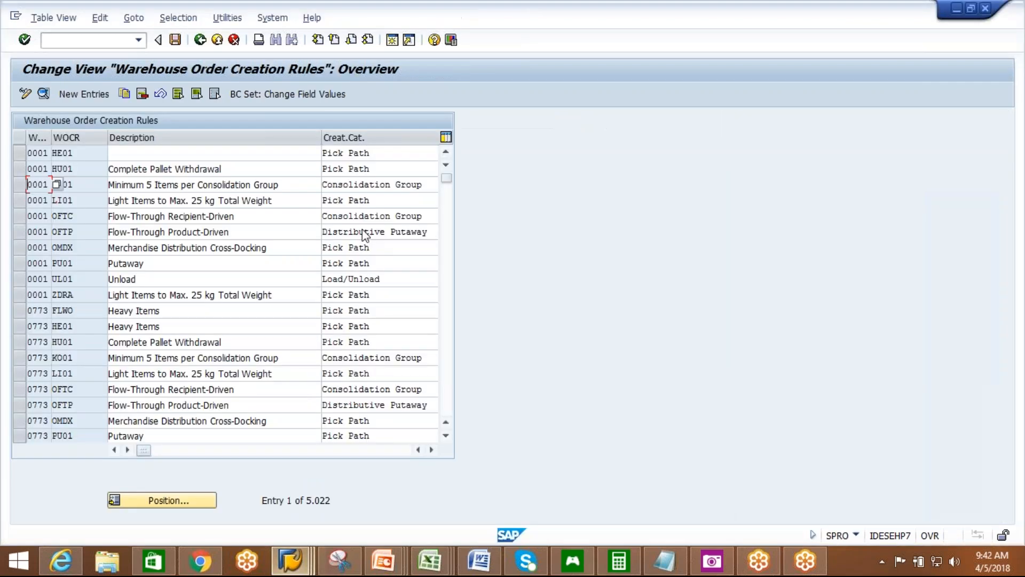
{"action": "left_click", "coordinate": [201, 41]}
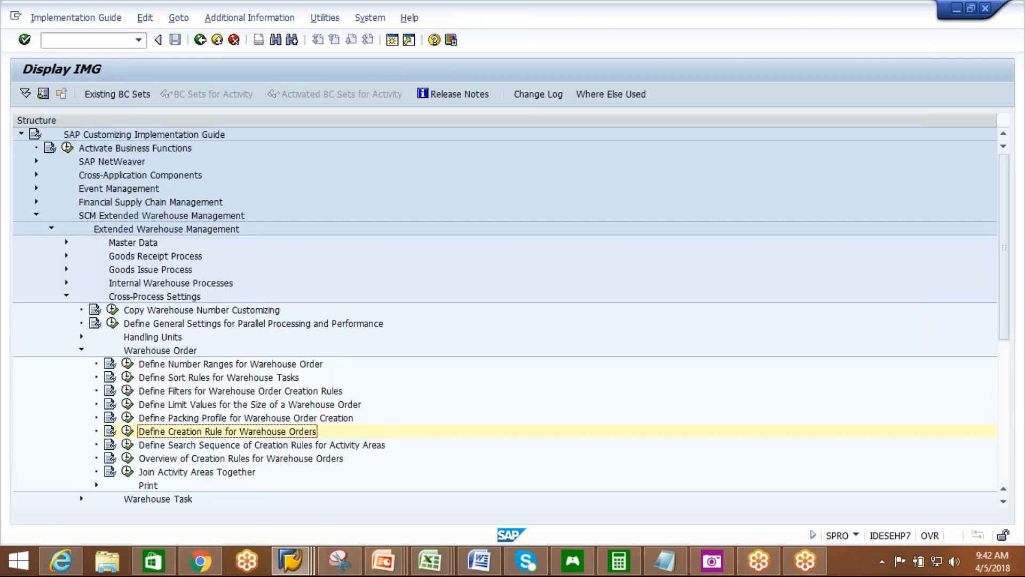
{"action": "left_click", "coordinate": [206, 422]}
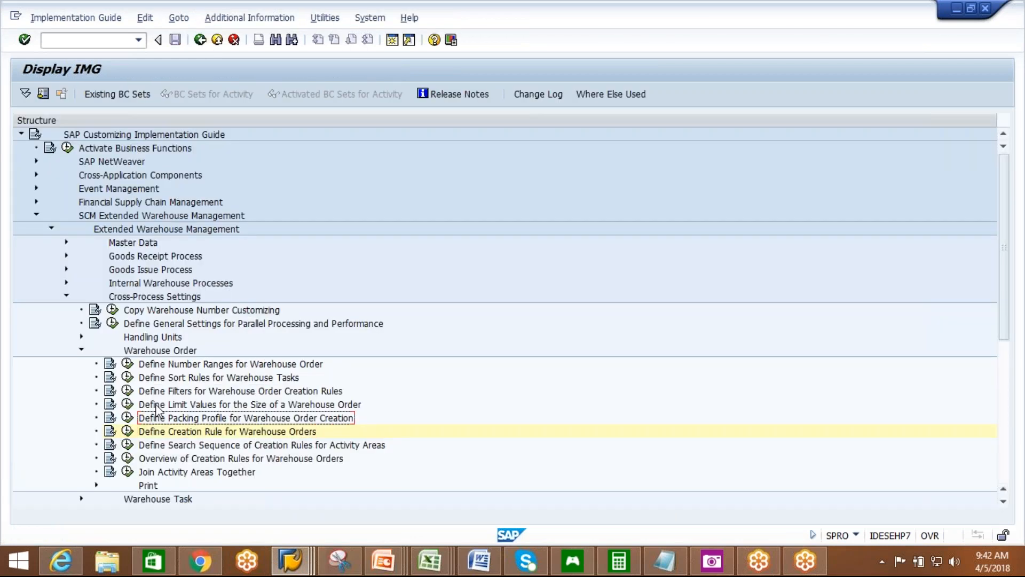
{"action": "left_click", "coordinate": [199, 410]}
{"action": "left_click", "coordinate": [127, 405]}
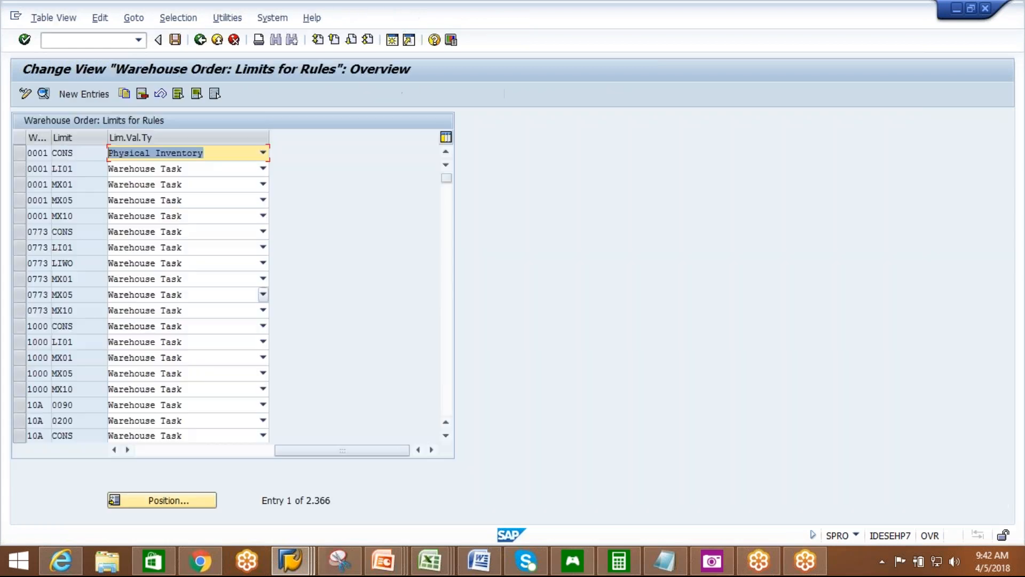
- Filter the warehouse order limits list by contents to show only warehouse number AIPL
{"action": "left_click", "coordinate": [178, 18]}
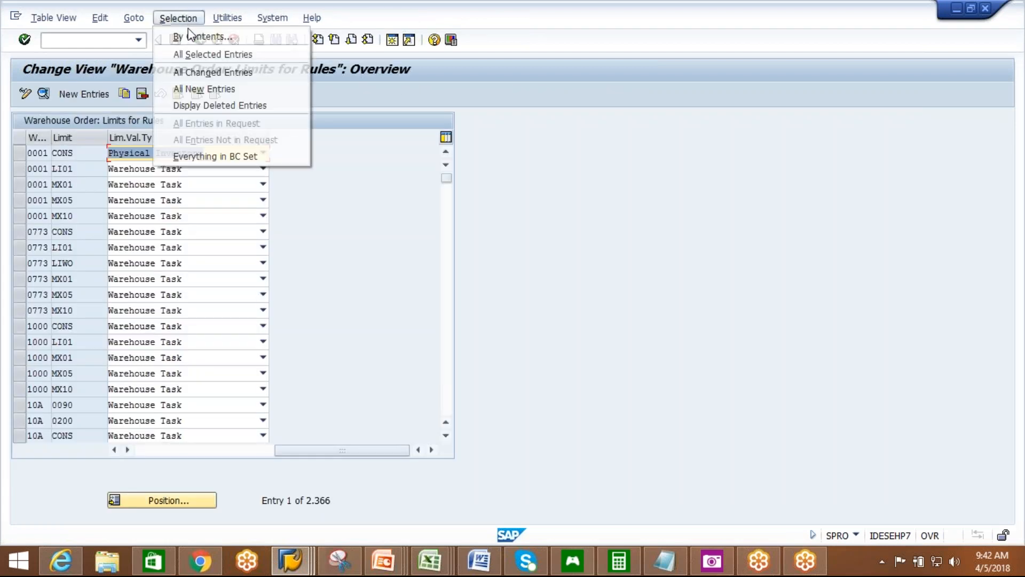
{"action": "left_click", "coordinate": [191, 37]}
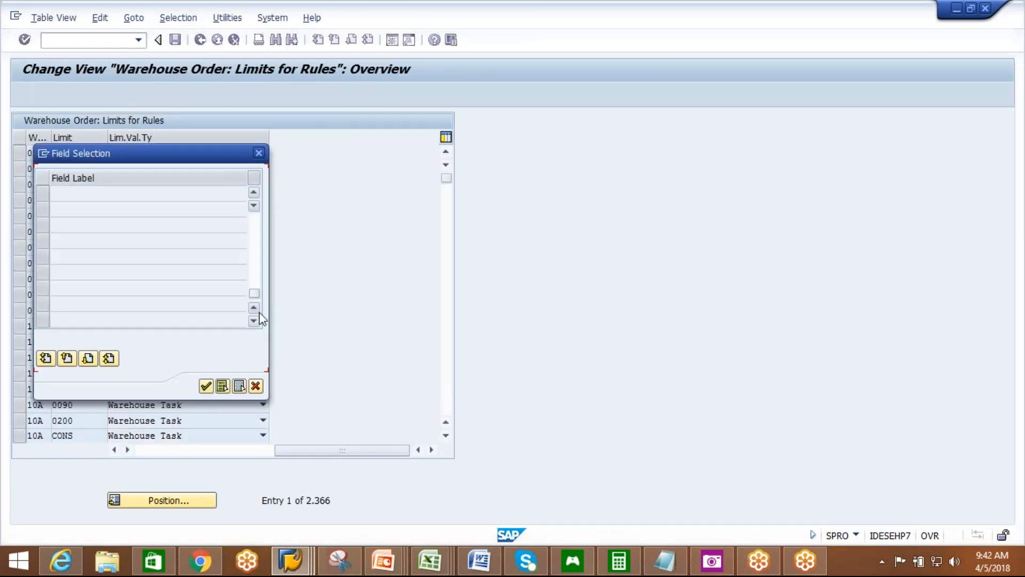
{"action": "left_click", "coordinate": [41, 195]}
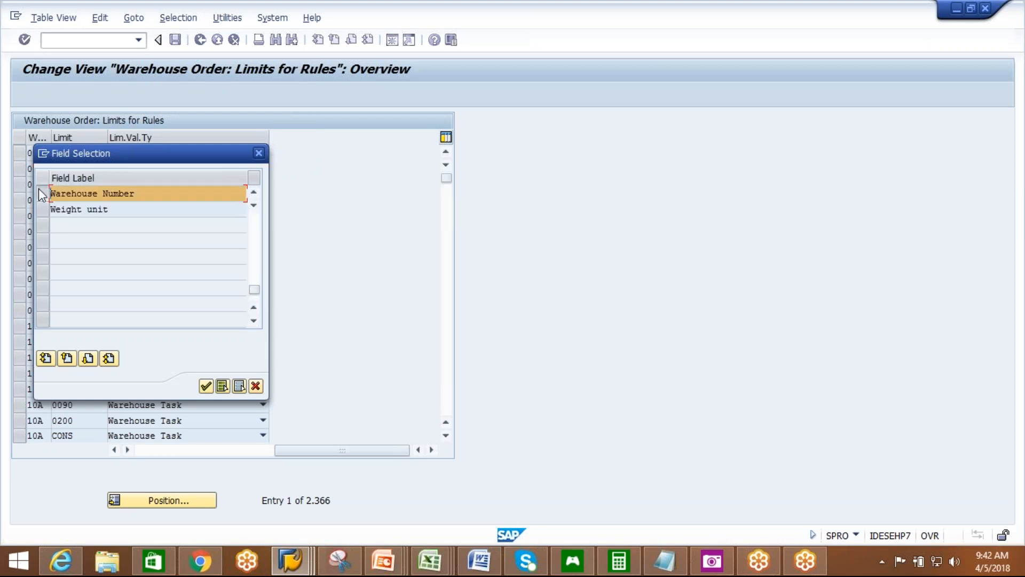
{"action": "left_click", "coordinate": [206, 386]}
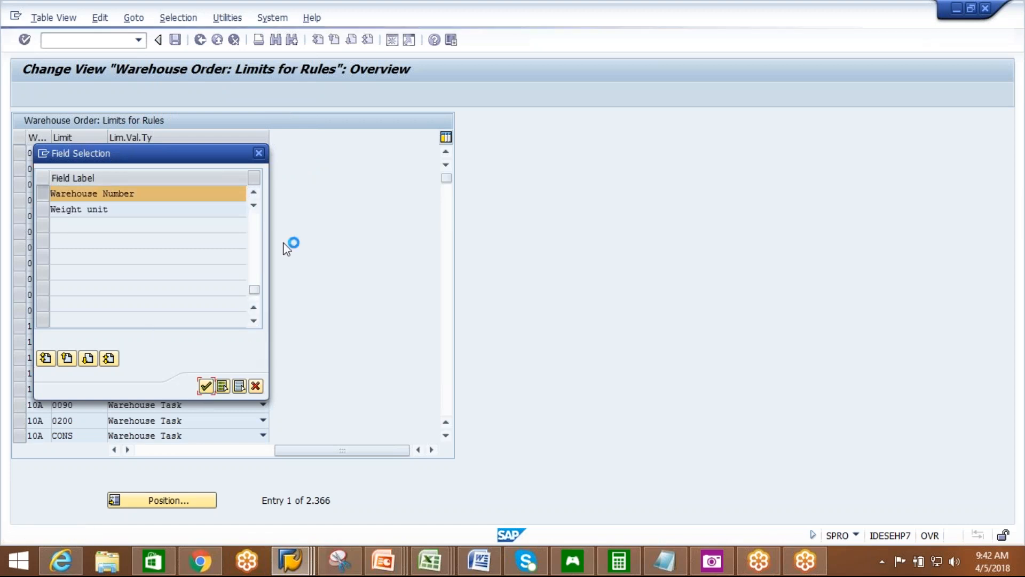
{"action": "left_click", "coordinate": [284, 197]}
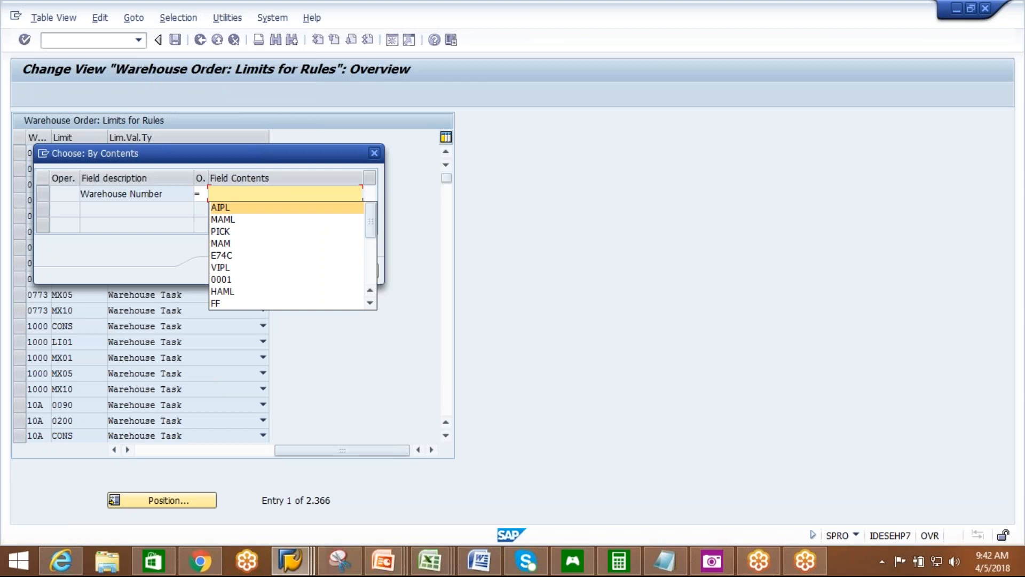
{"action": "key", "text": "Return"}
{"action": "left_click", "coordinate": [235, 271]}
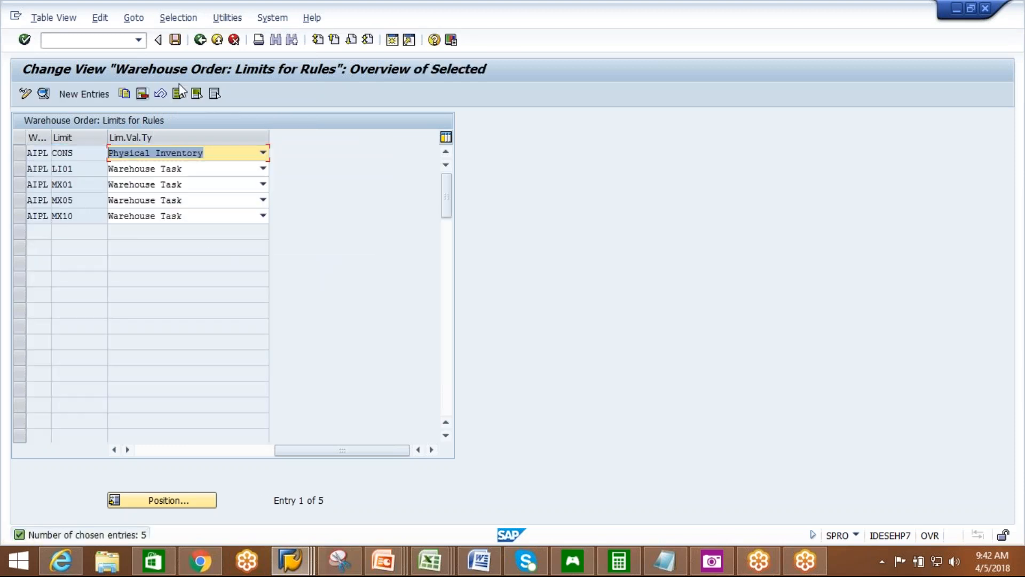
- Delete all limit entries for warehouse AIPL and save the deletion under the proposed customizing request
{"action": "left_click", "coordinate": [179, 93]}
{"action": "left_click", "coordinate": [160, 94]}
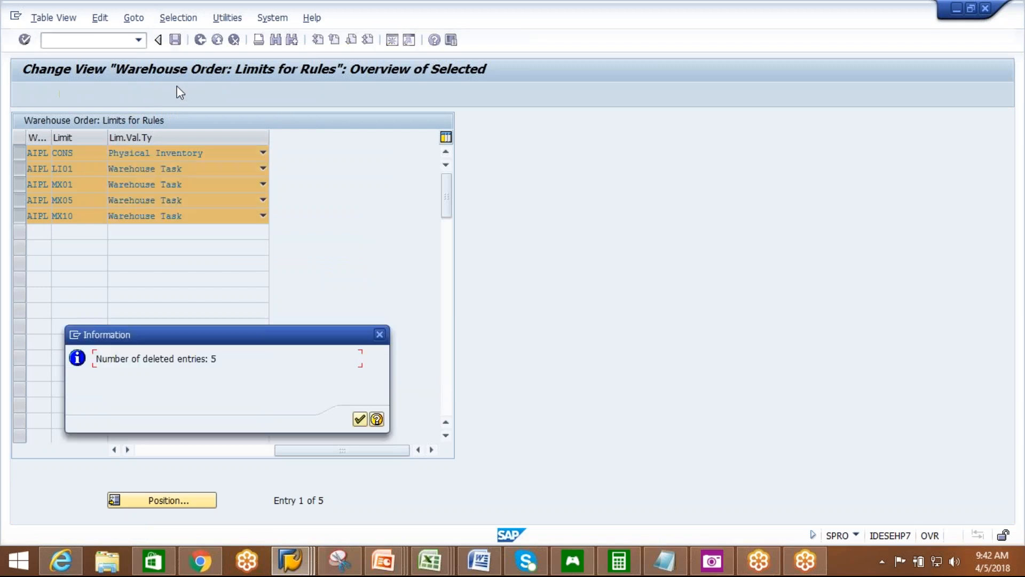
{"action": "left_click", "coordinate": [360, 420]}
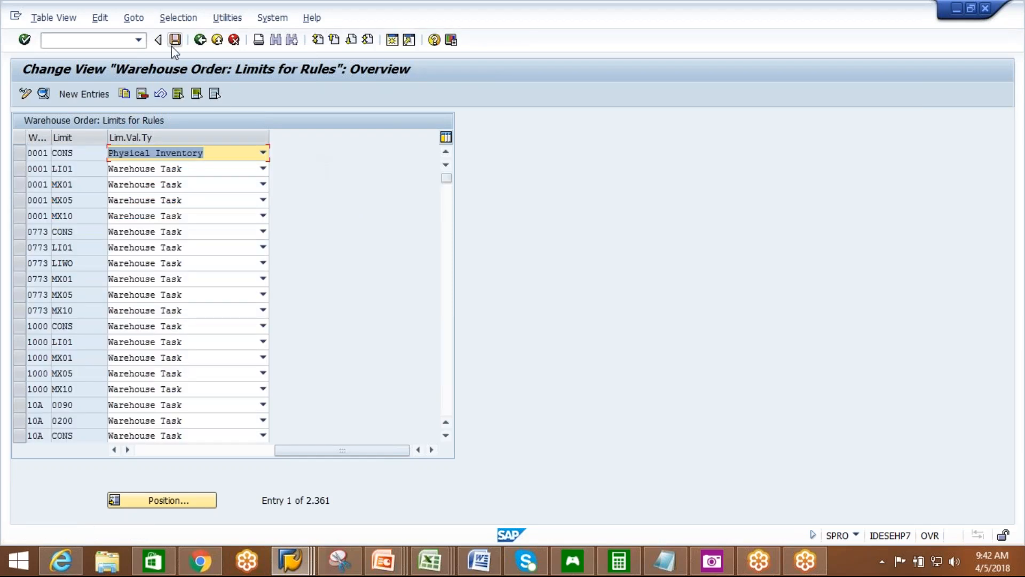
{"action": "left_click", "coordinate": [175, 39]}
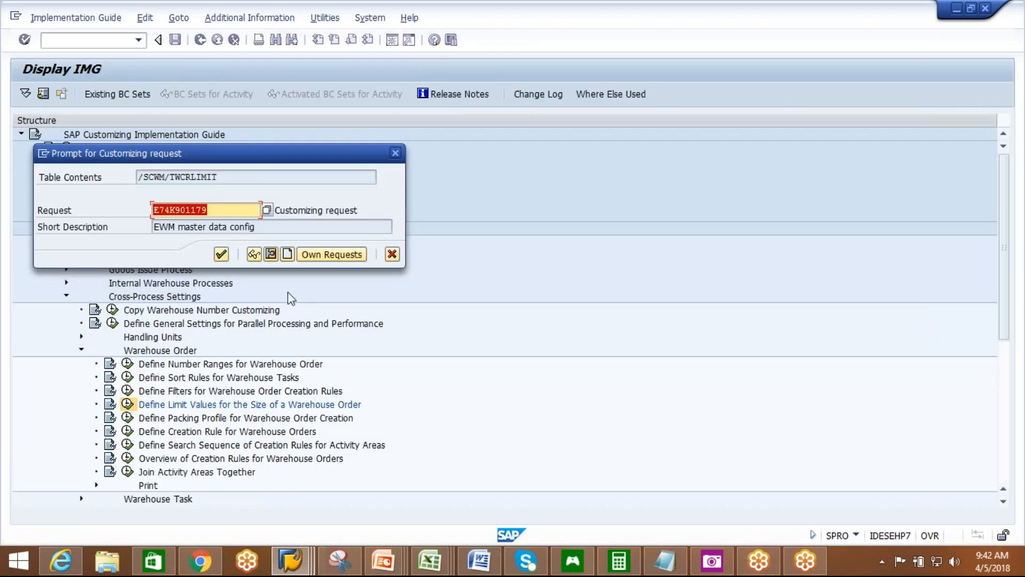
{"action": "left_click", "coordinate": [221, 254]}
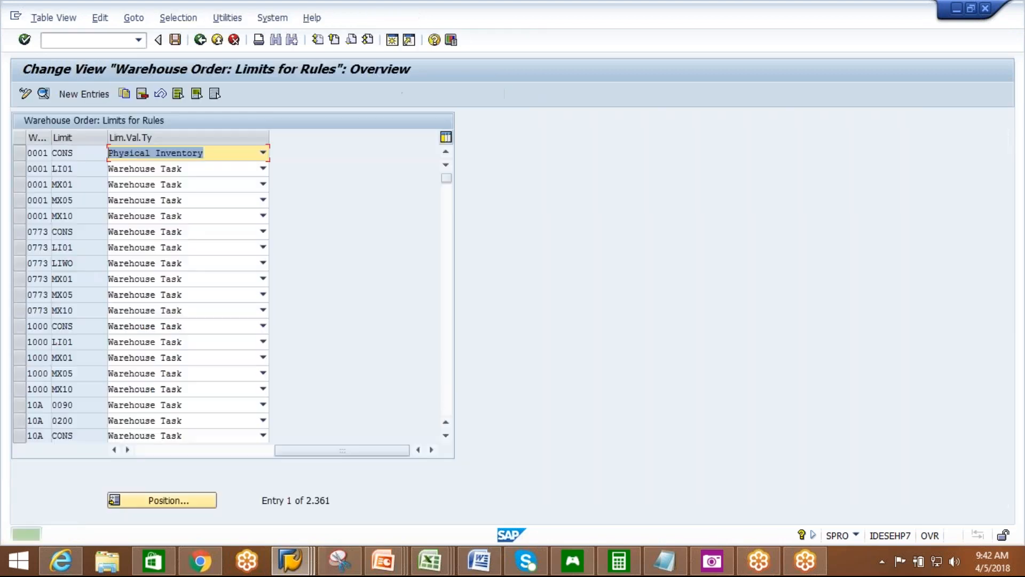
- Add limit LIM1 for warehouse AIPL with description LIMIt1 and maximum 1 item per warehouse order, save it, and return to the customizing structure
{"action": "left_click", "coordinate": [92, 94]}
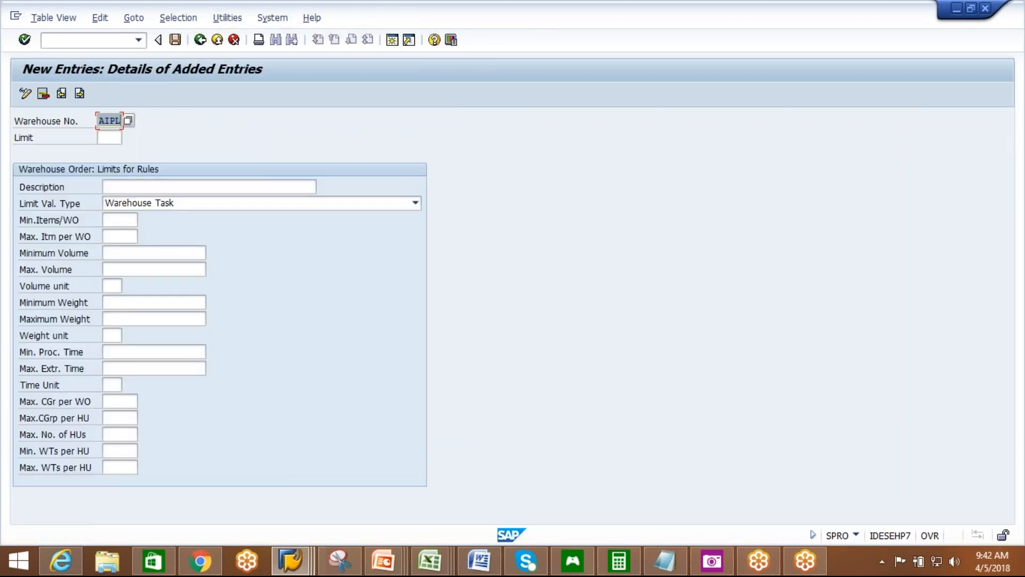
{"action": "left_click", "coordinate": [110, 138]}
{"action": "type", "text": "LIM1"}
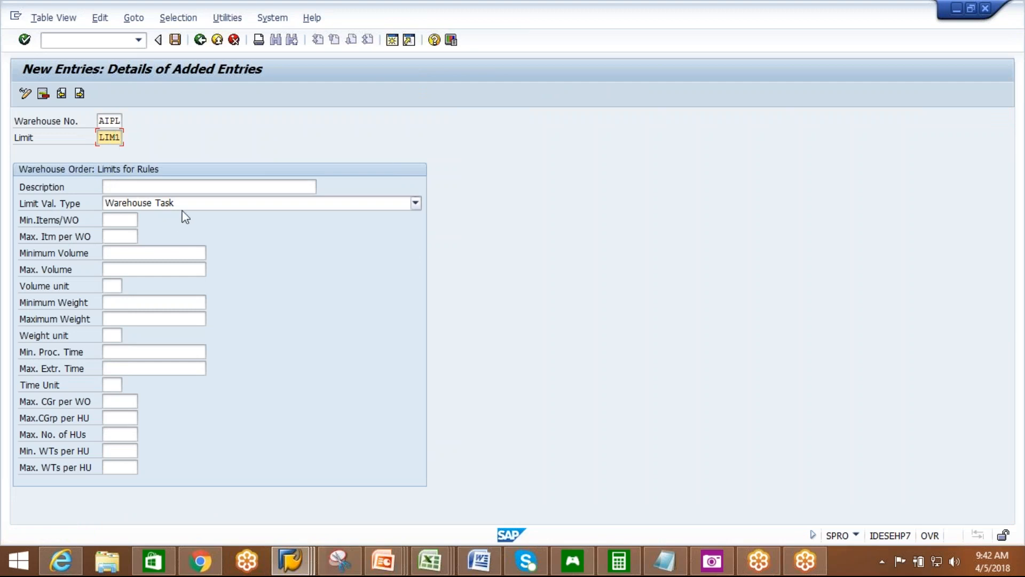
{"action": "key", "text": "Tab"}
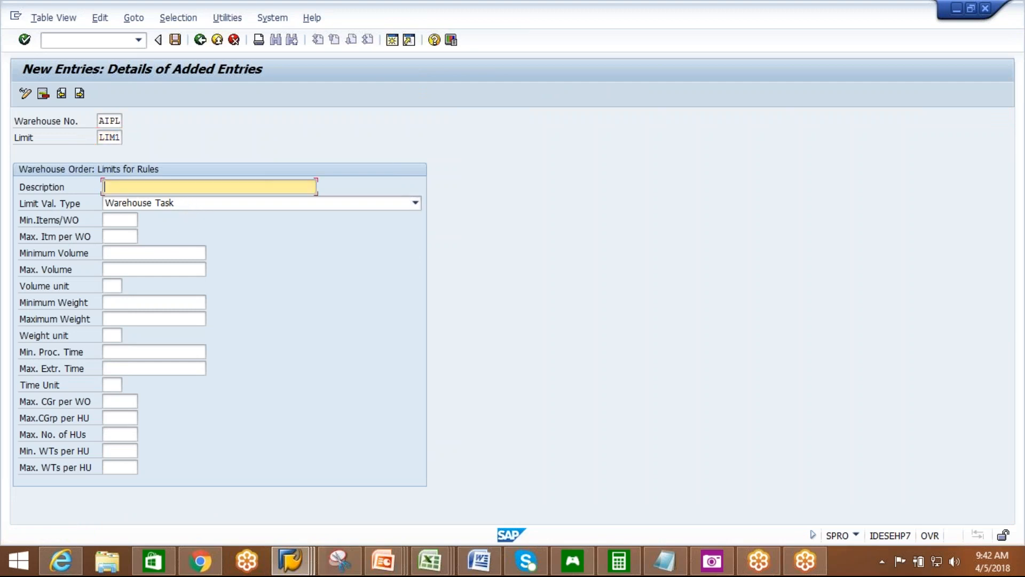
{"action": "type", "text": "LIMIt1"}
{"action": "left_click", "coordinate": [116, 237]}
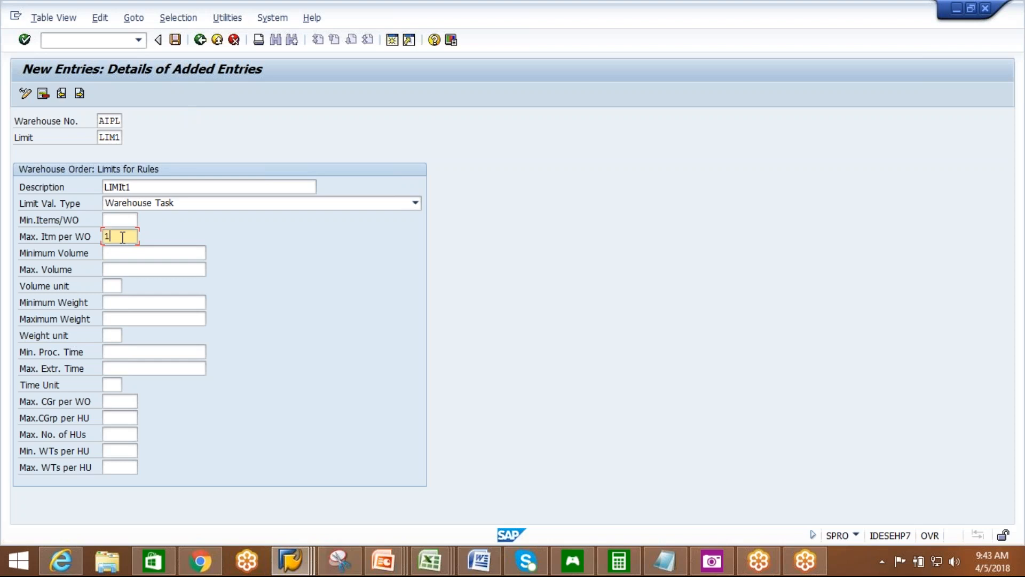
{"action": "left_click", "coordinate": [176, 40]}
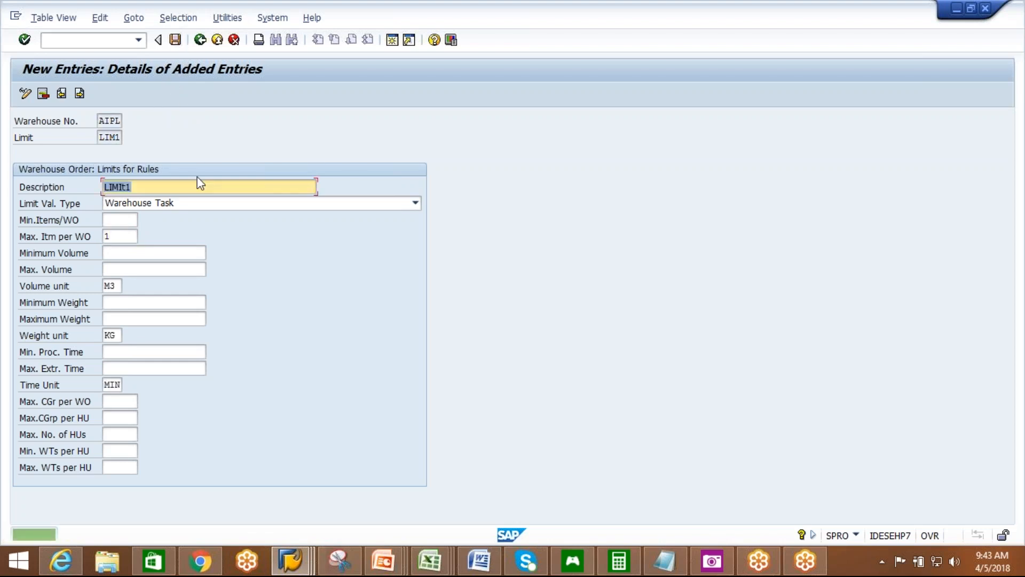
{"action": "left_click", "coordinate": [202, 43]}
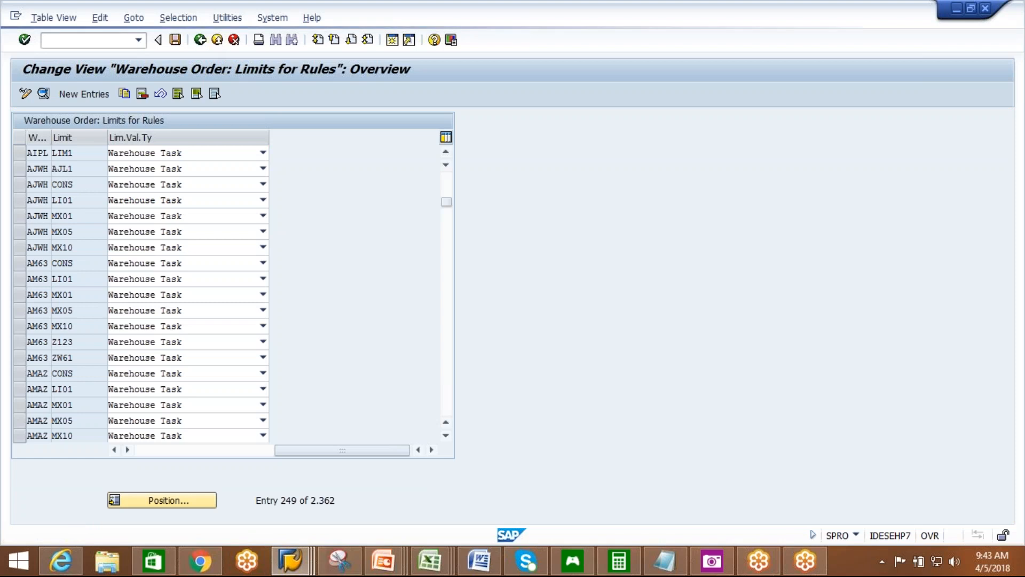
{"action": "left_click", "coordinate": [200, 40]}
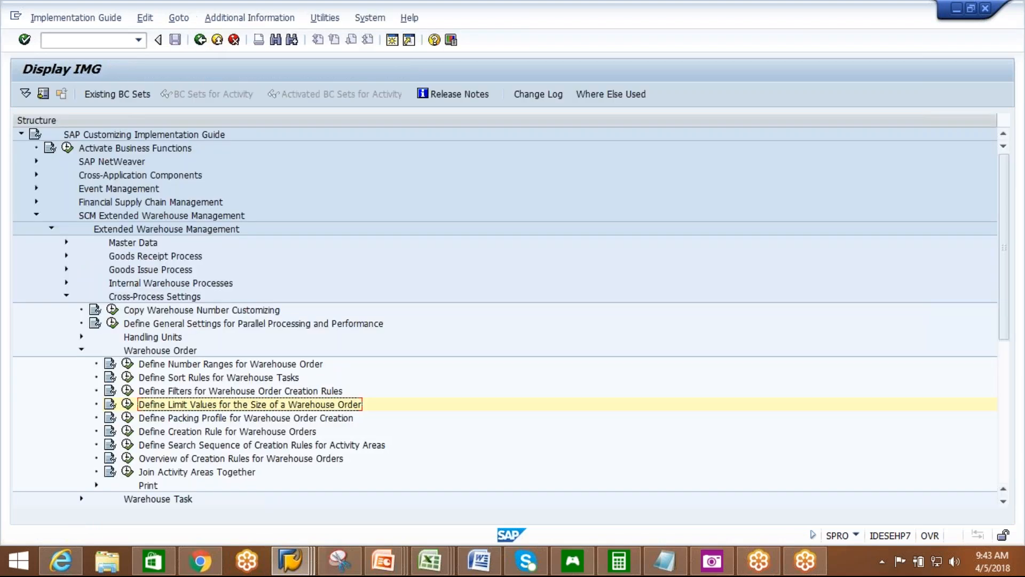
- Open Define Creation Rule for Warehouse Orders and filter the rules by warehouse number AIPL
{"action": "left_click", "coordinate": [127, 431]}
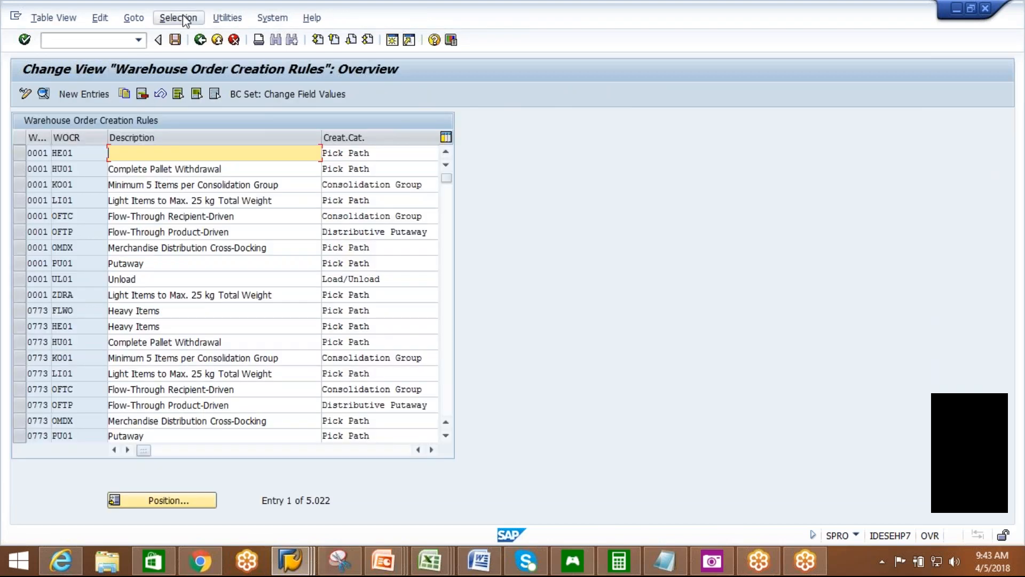
{"action": "left_click", "coordinate": [177, 18]}
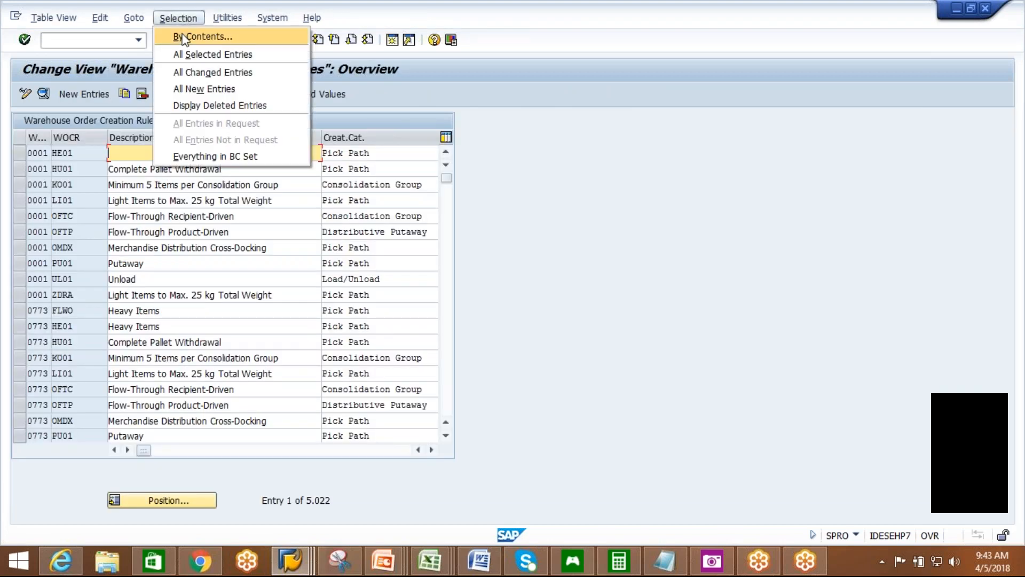
{"action": "left_click", "coordinate": [184, 38]}
{"action": "left_click", "coordinate": [43, 225]}
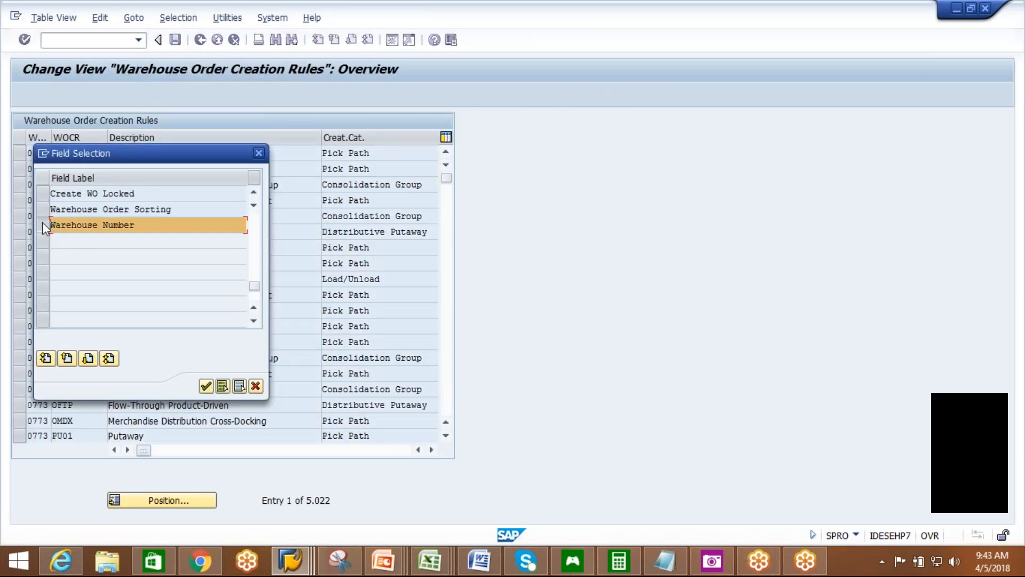
{"action": "left_click", "coordinate": [206, 385]}
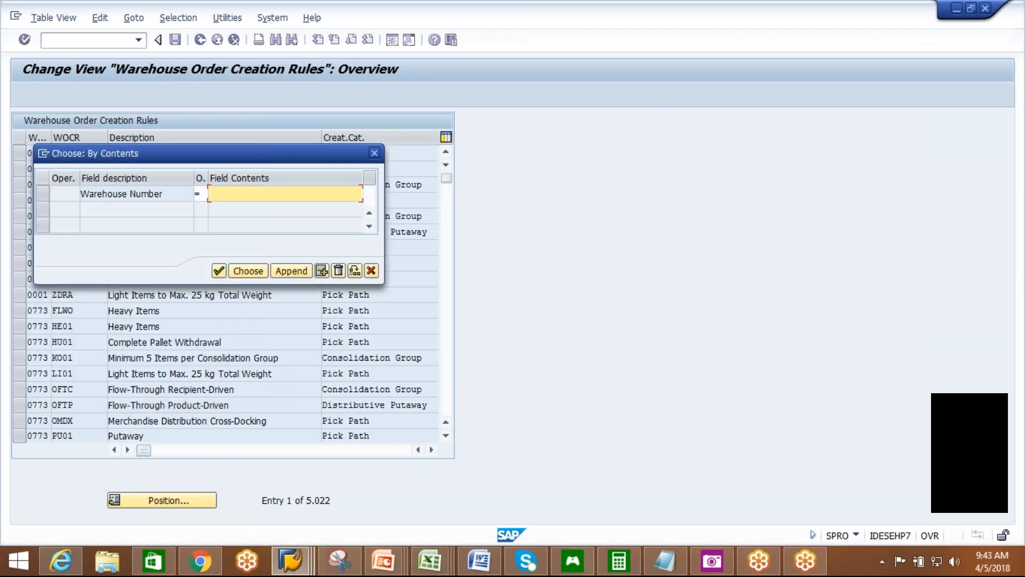
{"action": "left_click", "coordinate": [248, 196]}
{"action": "left_click", "coordinate": [246, 207]}
{"action": "left_click", "coordinate": [238, 271]}
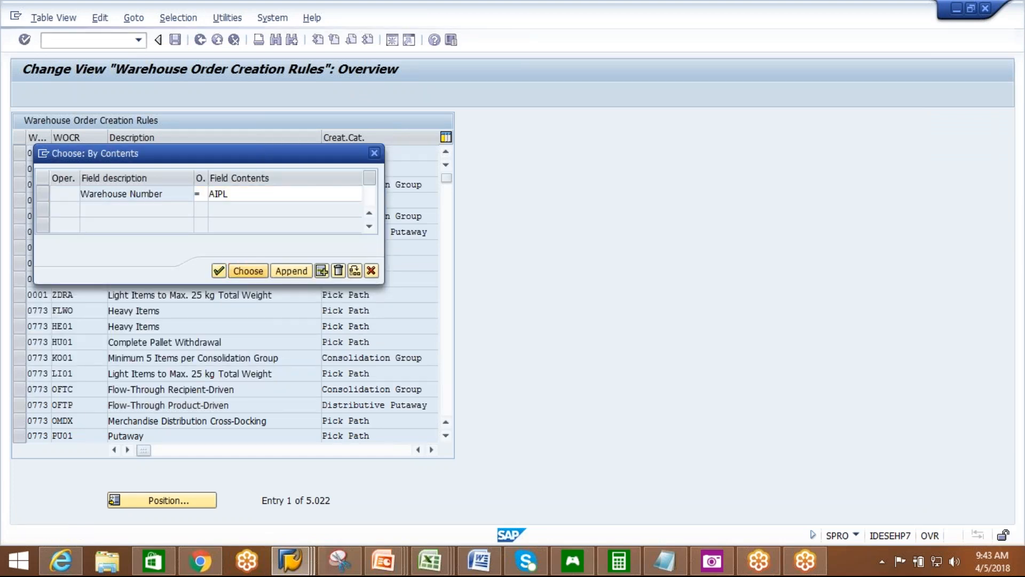
- Assign limit LIM1 to creation rule AWC1 of warehouse AIPL, save the rule, and return to the rules overview
{"action": "left_click", "coordinate": [18, 158]}
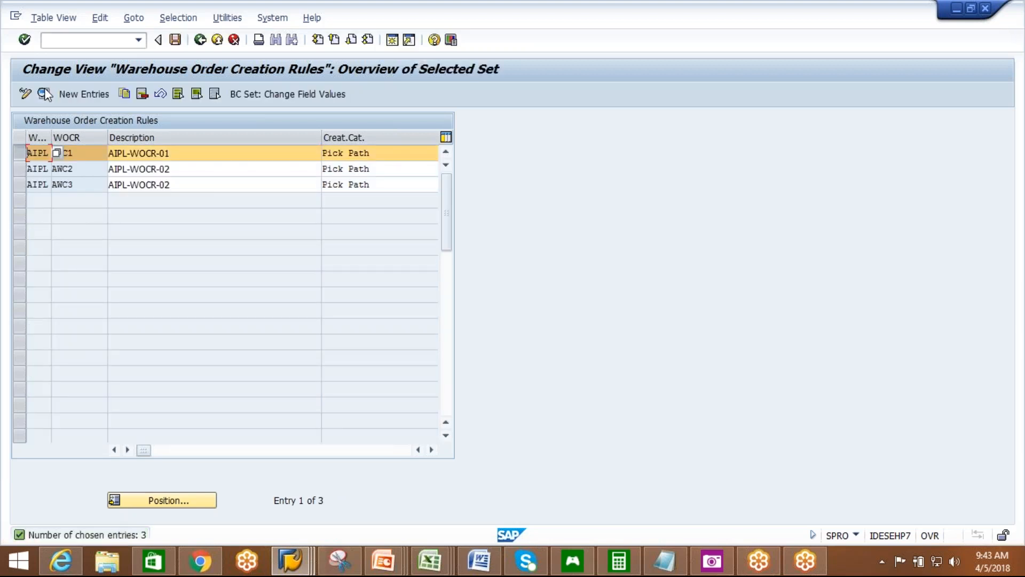
{"action": "left_click", "coordinate": [134, 237]}
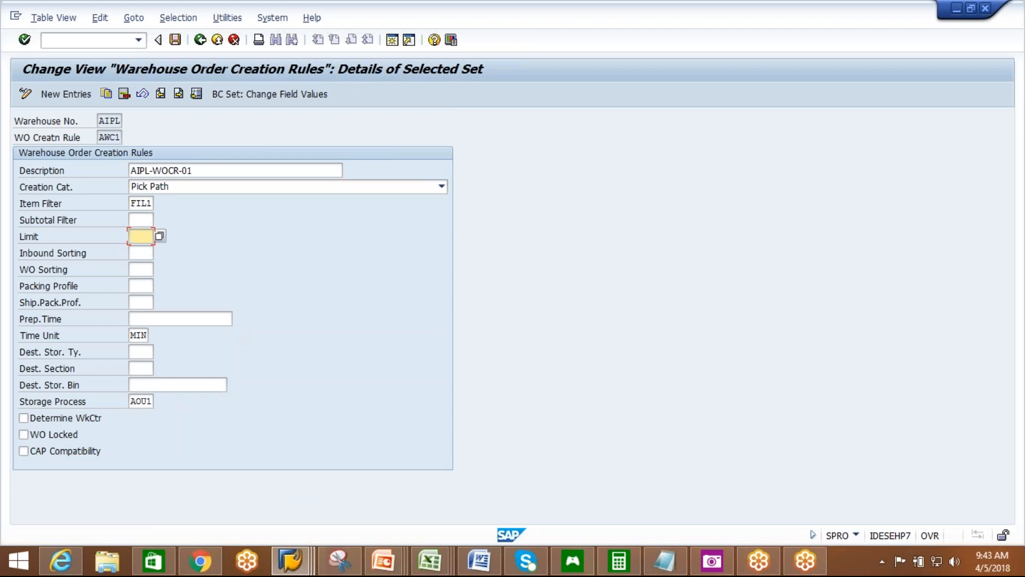
{"action": "left_click", "coordinate": [157, 237]}
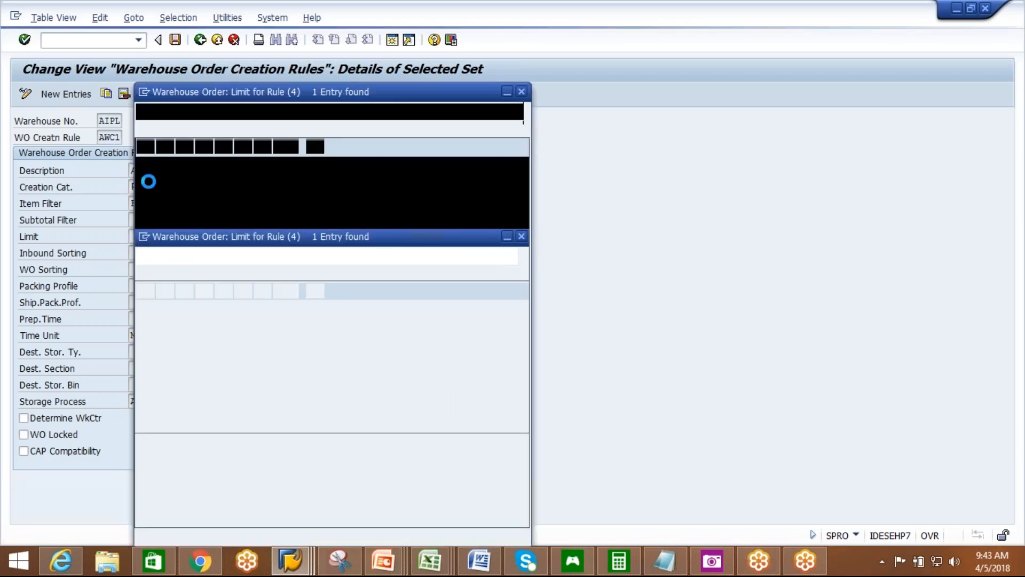
{"action": "double_click", "coordinate": [187, 184]}
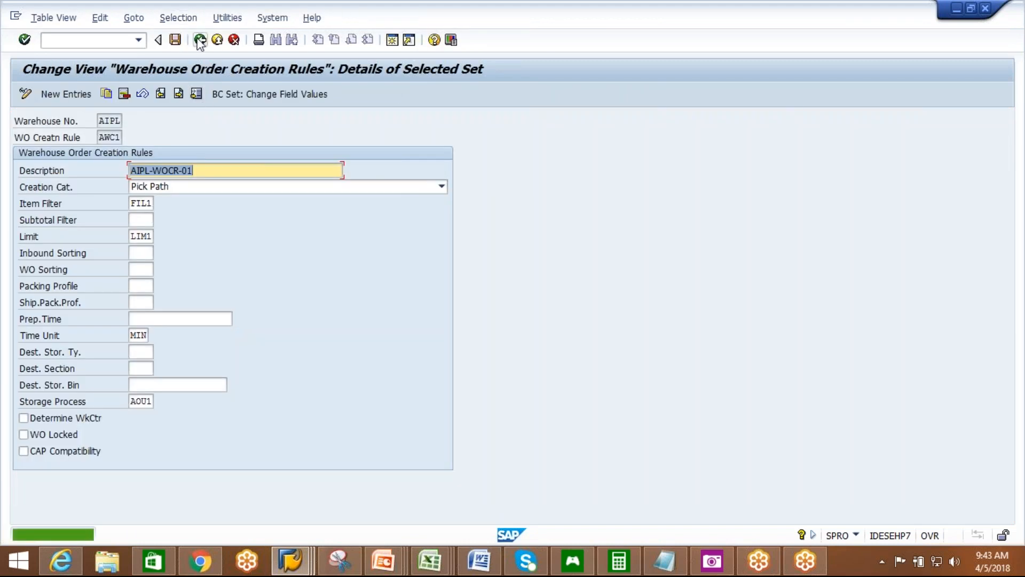
{"action": "left_click", "coordinate": [200, 40]}
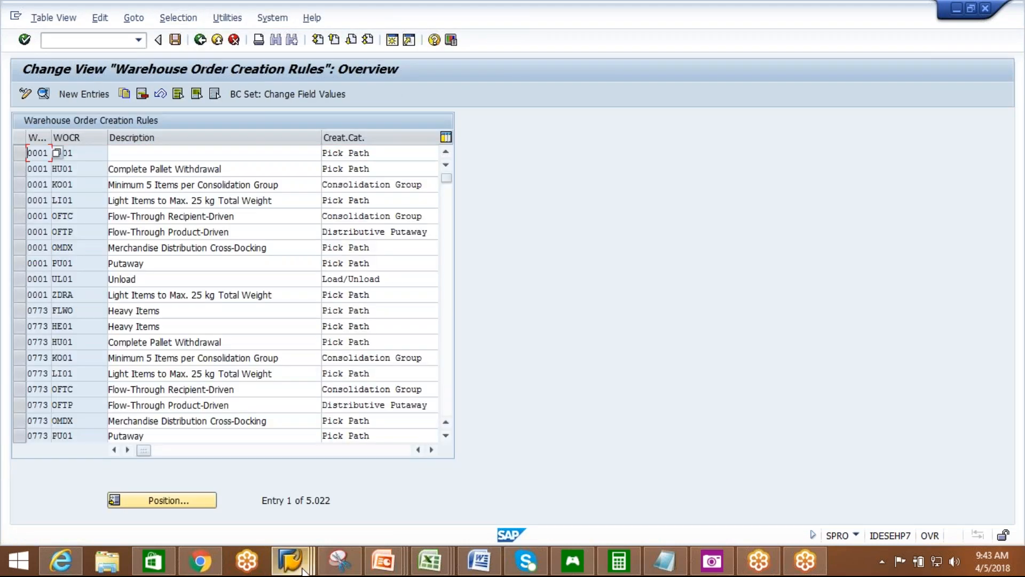
- Switch to the warehouse task session, go back to the outbound delivery order, and reopen warehouse task creation for it
{"action": "mouse_move", "coordinate": [292, 559]}
{"action": "left_click", "coordinate": [261, 481]}
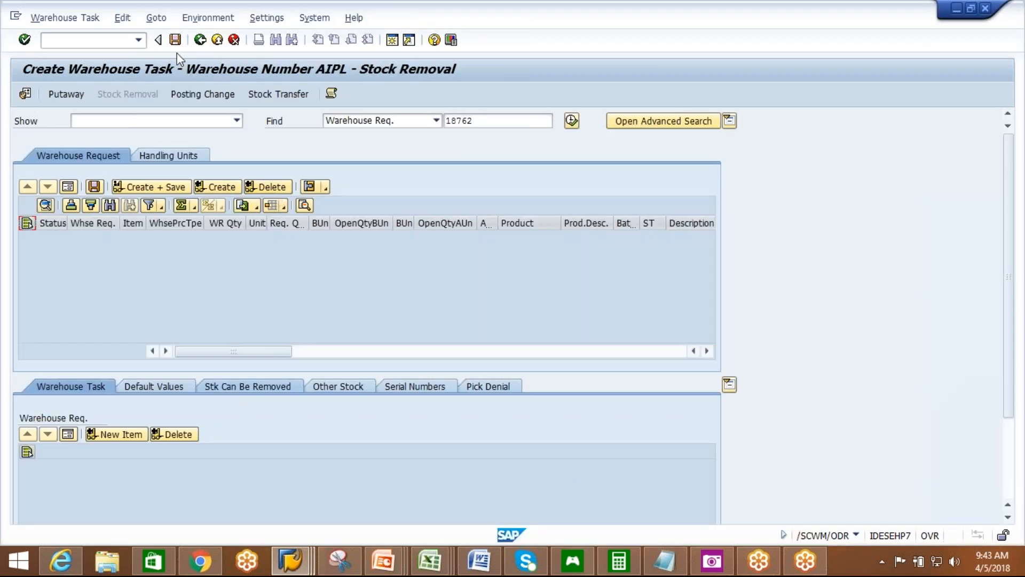
{"action": "left_click", "coordinate": [200, 41]}
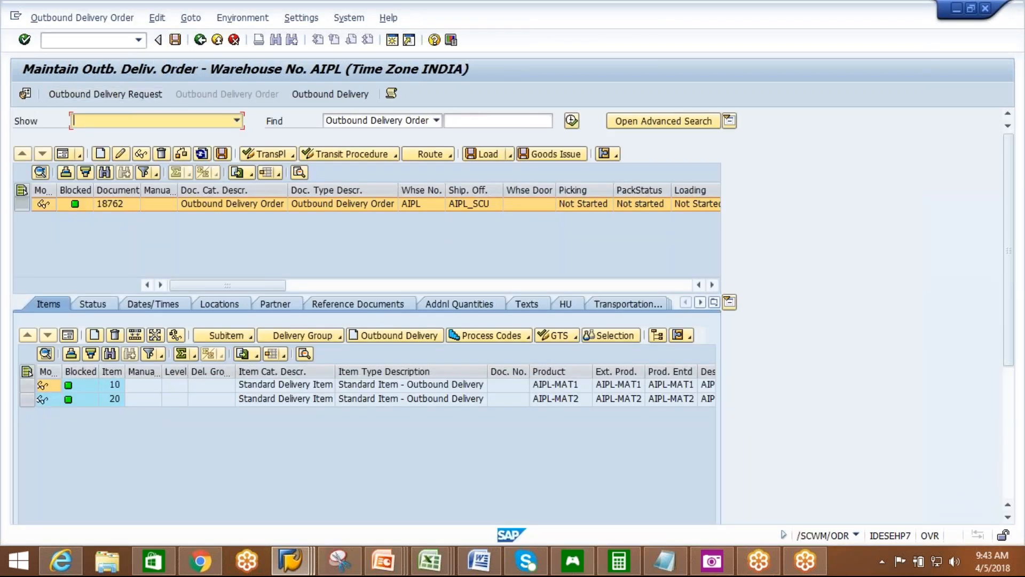
{"action": "left_click", "coordinate": [92, 20]}
{"action": "left_click", "coordinate": [181, 53]}
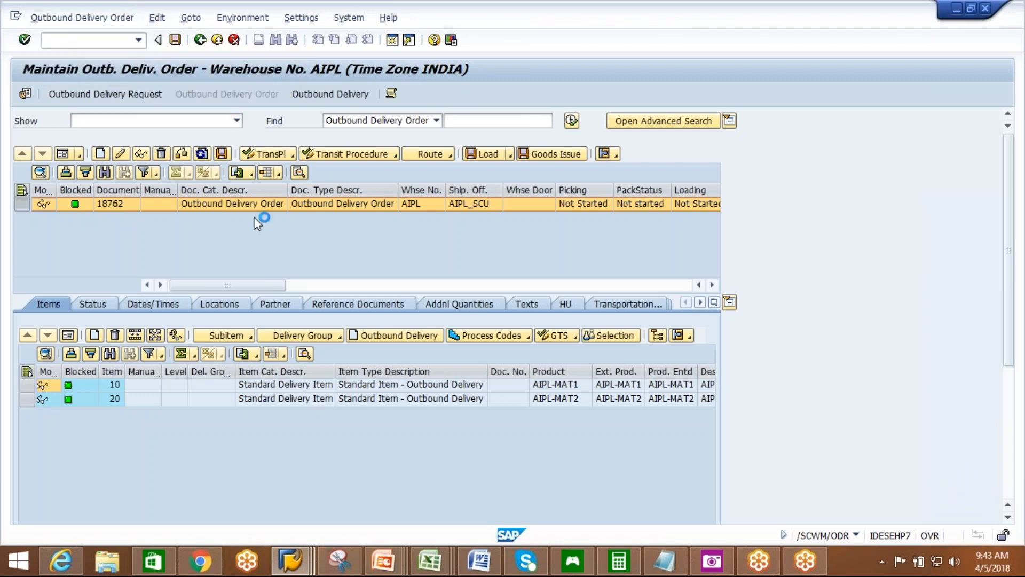
- Create and save warehouse tasks for both items, AIPL-MAT1 and AIPL-MAT2, and open warehouse task confirmation
{"action": "left_click", "coordinate": [27, 223]}
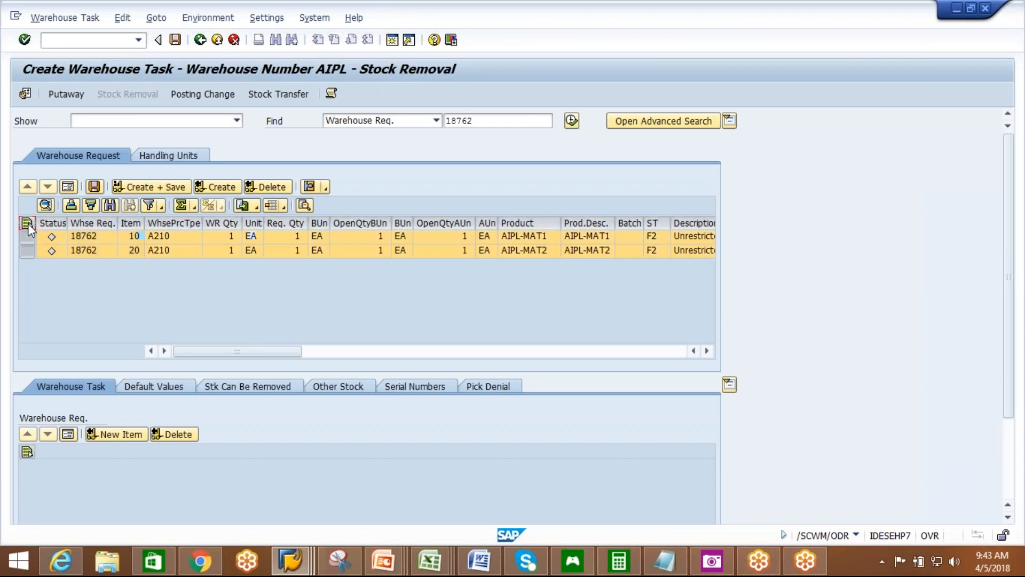
{"action": "left_click", "coordinate": [226, 188]}
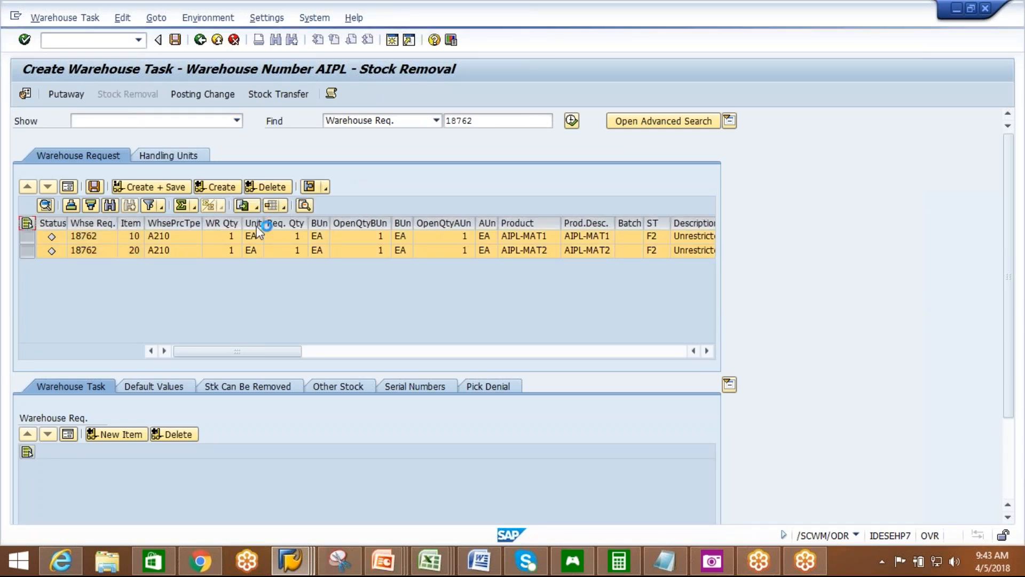
{"action": "left_click", "coordinate": [158, 190]}
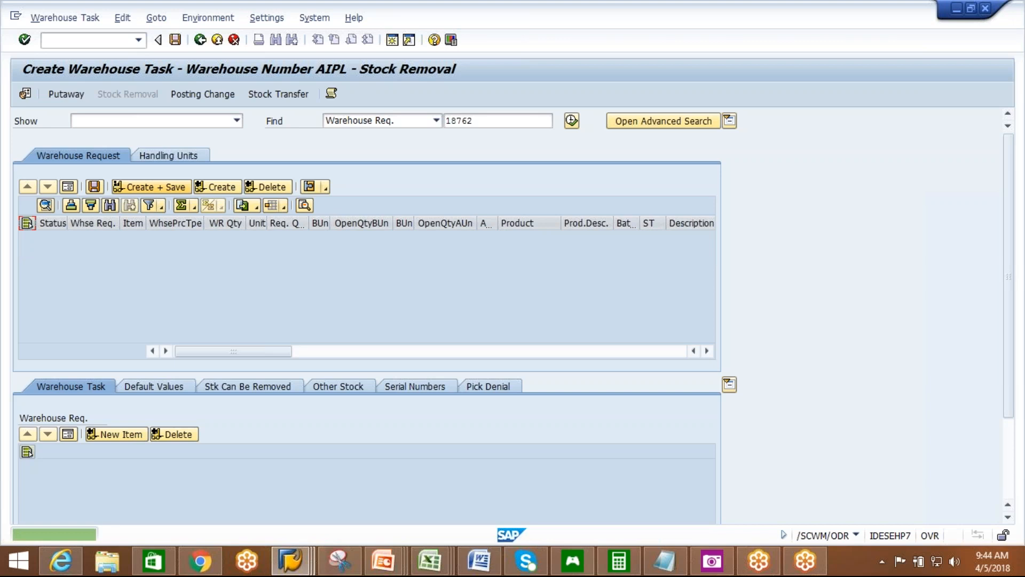
{"action": "left_click", "coordinate": [85, 18]}
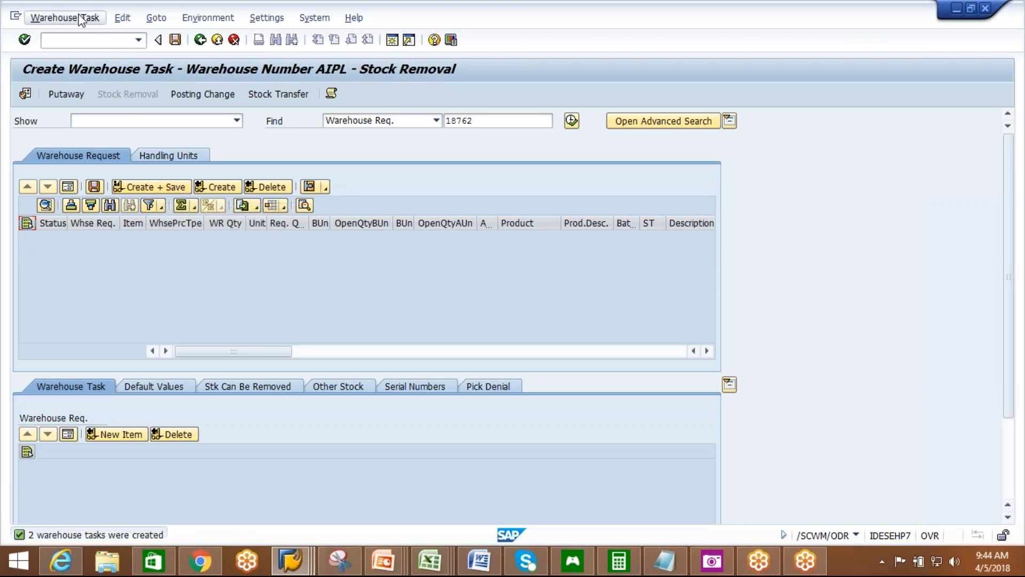
{"action": "left_click", "coordinate": [68, 69]}
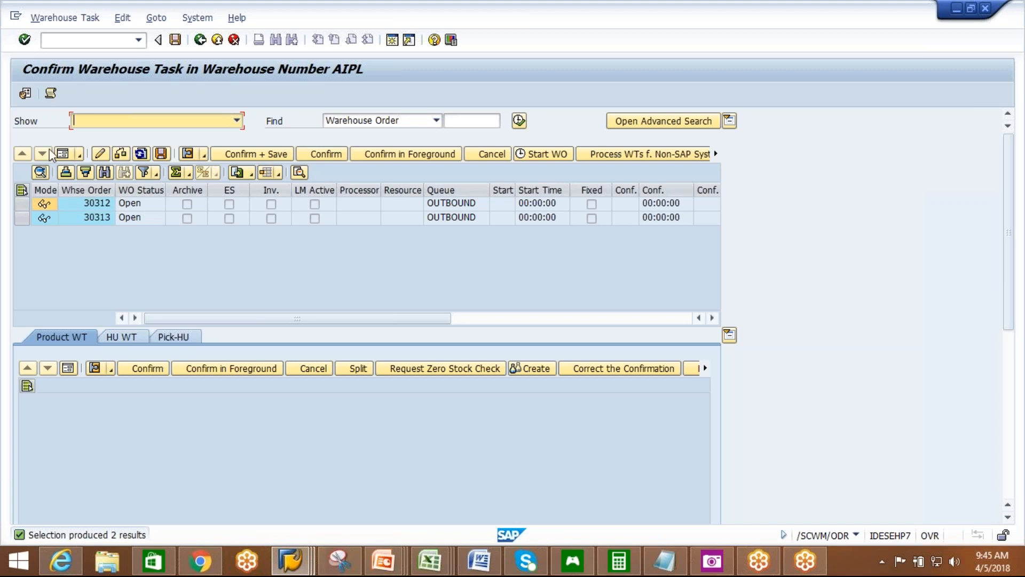
- Leave warehouse task confirmation, switch to the outbound delivery session, and start another delivery for the sales order already entered
{"action": "left_click", "coordinate": [201, 39]}
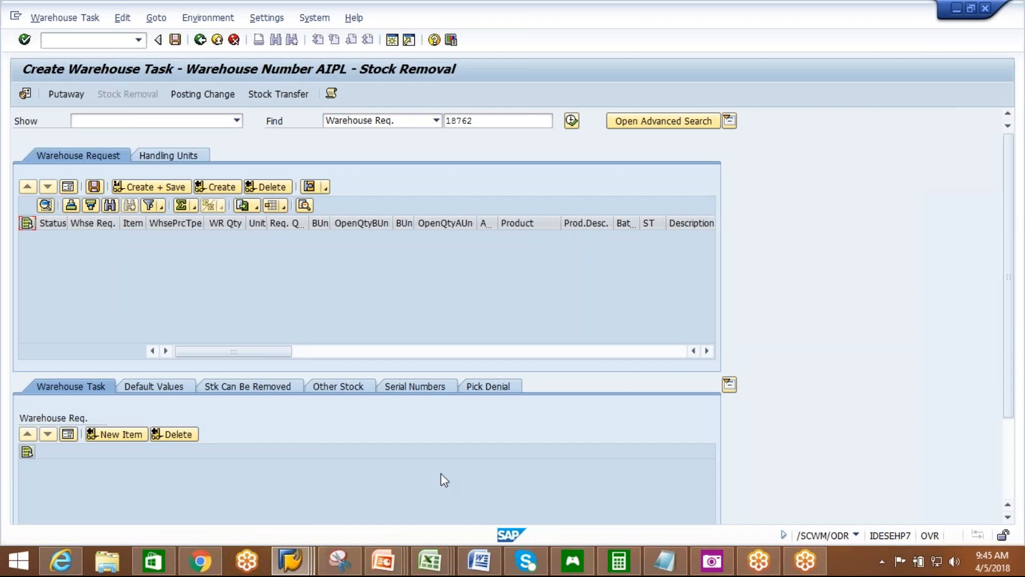
{"action": "left_click", "coordinate": [291, 559]}
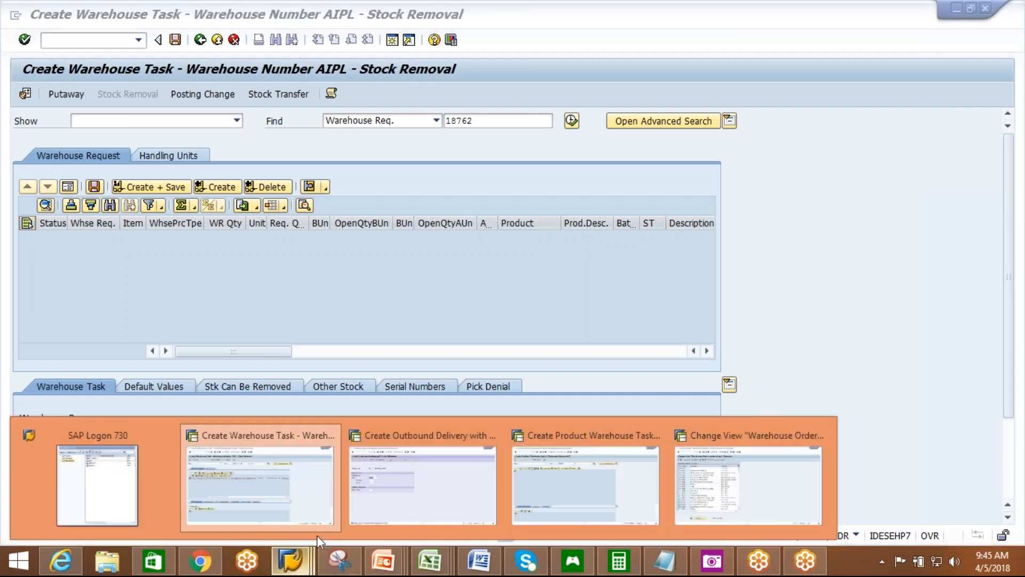
{"action": "left_click", "coordinate": [435, 491]}
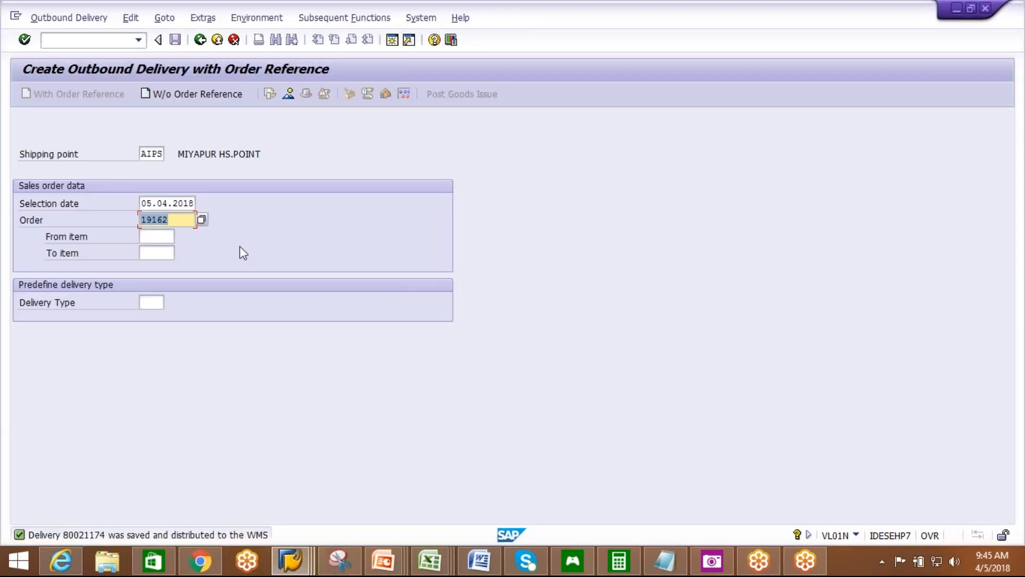
{"action": "key", "text": "Return"}
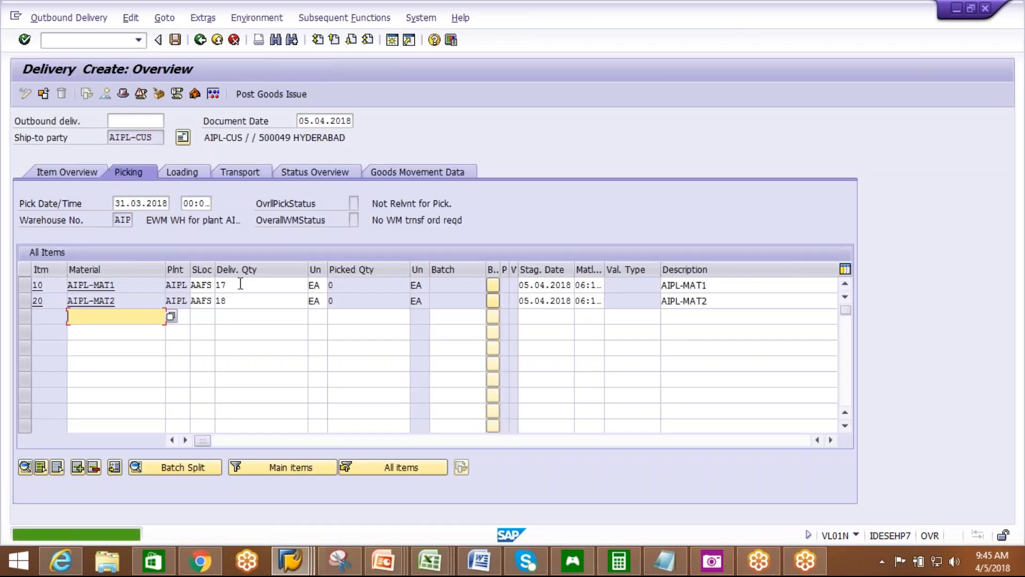
- Set the delivery quantity to 2 for both AIPL-MAT1 and AIPL-MAT2 and acknowledge the partial deliveries notice
{"action": "left_click", "coordinate": [239, 286]}
{"action": "key", "text": "BackSpace"}
{"action": "key", "text": "BackSpace"}
{"action": "type", "text": "2"}
{"action": "left_click", "coordinate": [236, 298]}
{"action": "left_click", "coordinate": [238, 301]}
{"action": "key", "text": "BackSpace"}
{"action": "key", "text": "BackSpace"}
{"action": "type", "text": "2"}
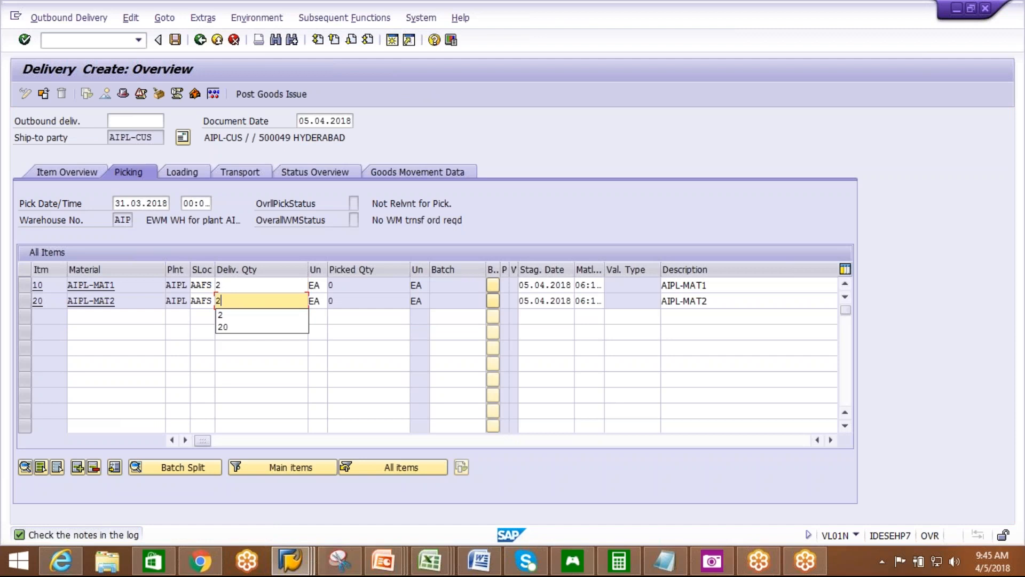
{"action": "key", "text": "Return"}
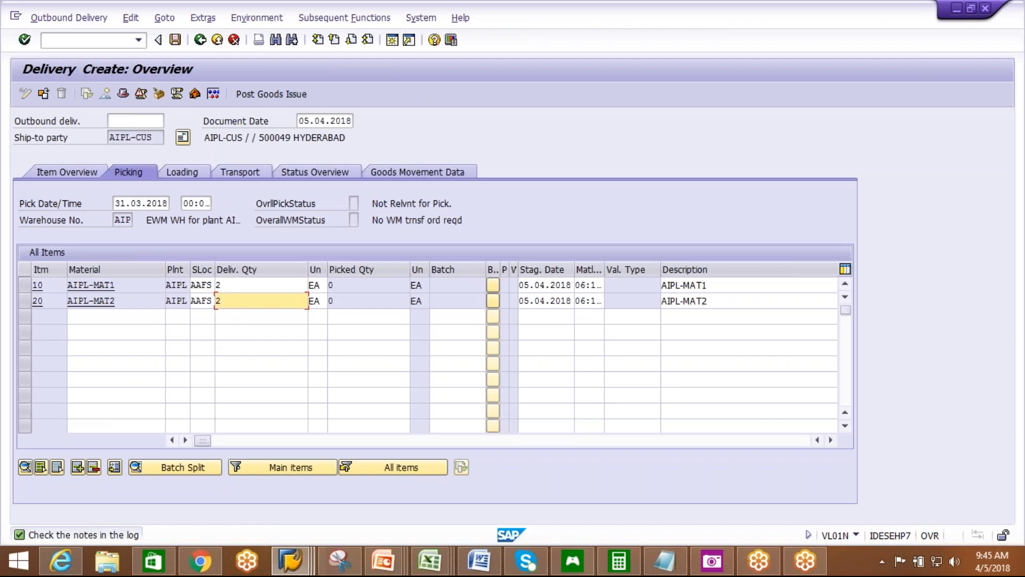
{"action": "key", "text": "Return"}
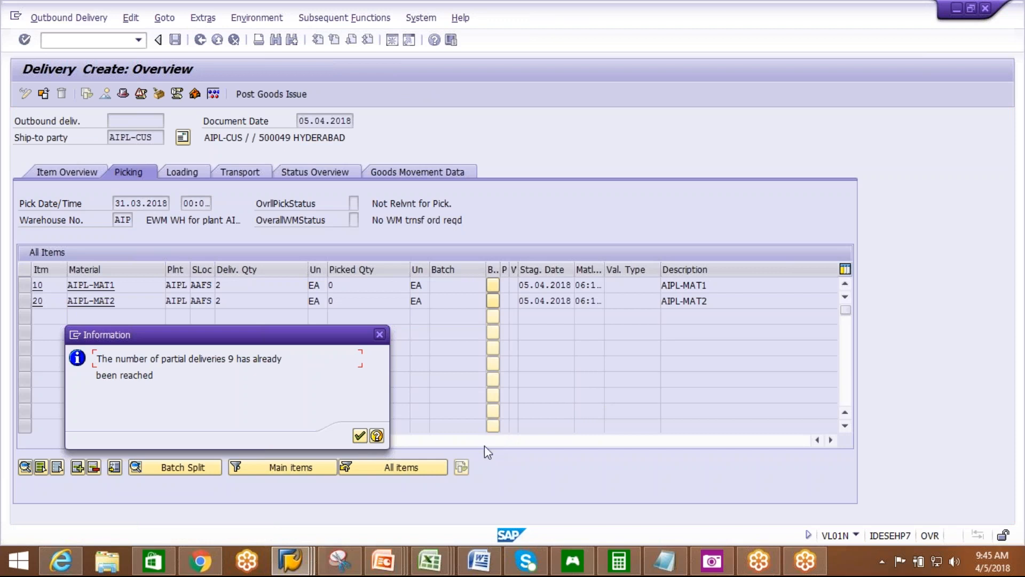
{"action": "left_click", "coordinate": [360, 436]}
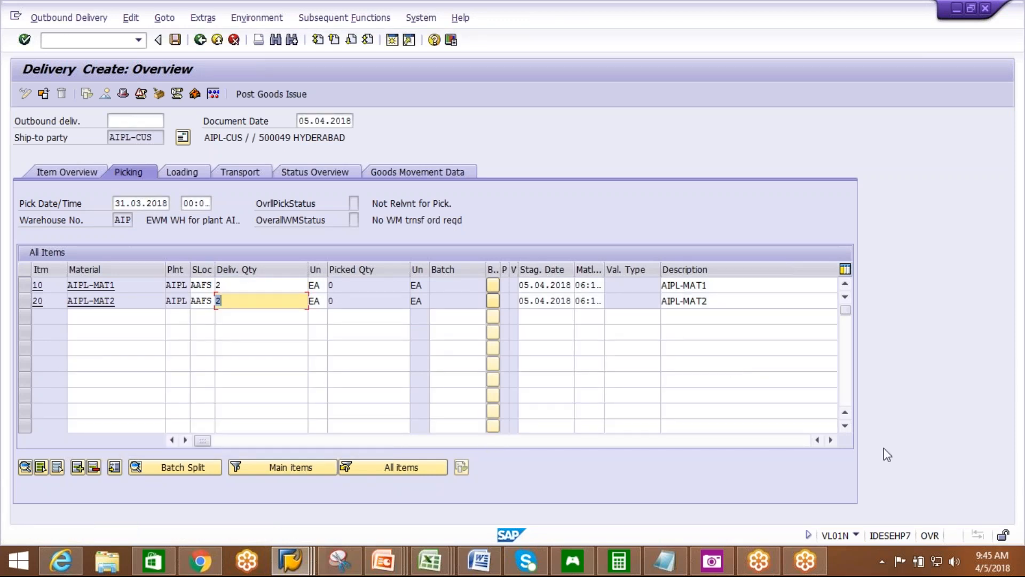
- Check the gross weight of both items and save the outbound delivery
{"action": "left_click", "coordinate": [831, 441]}
{"action": "left_click", "coordinate": [831, 441]}
{"action": "left_click", "coordinate": [831, 441]}
{"action": "left_click", "coordinate": [831, 441]}
{"action": "left_click", "coordinate": [831, 442]}
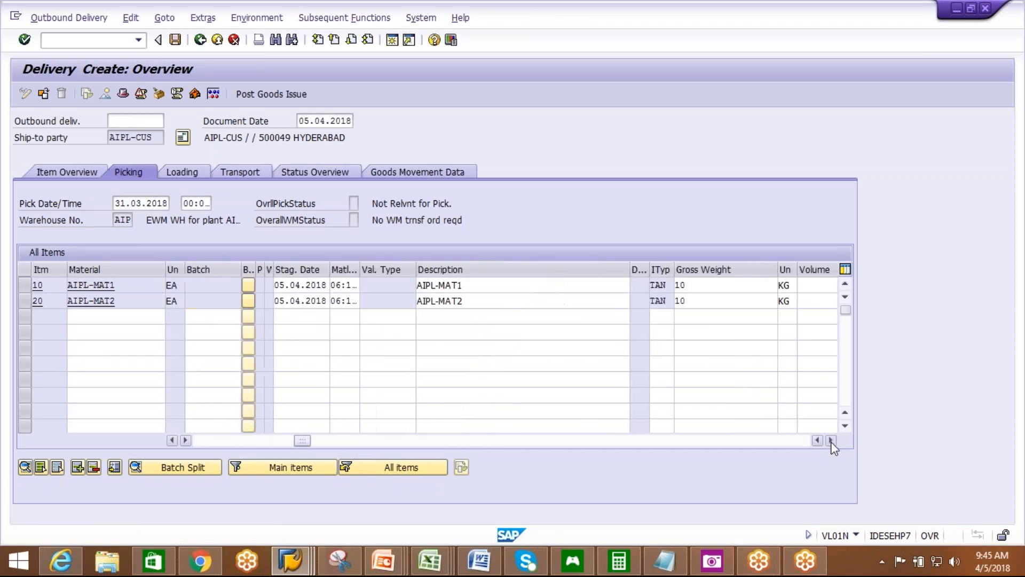
{"action": "left_click", "coordinate": [175, 40]}
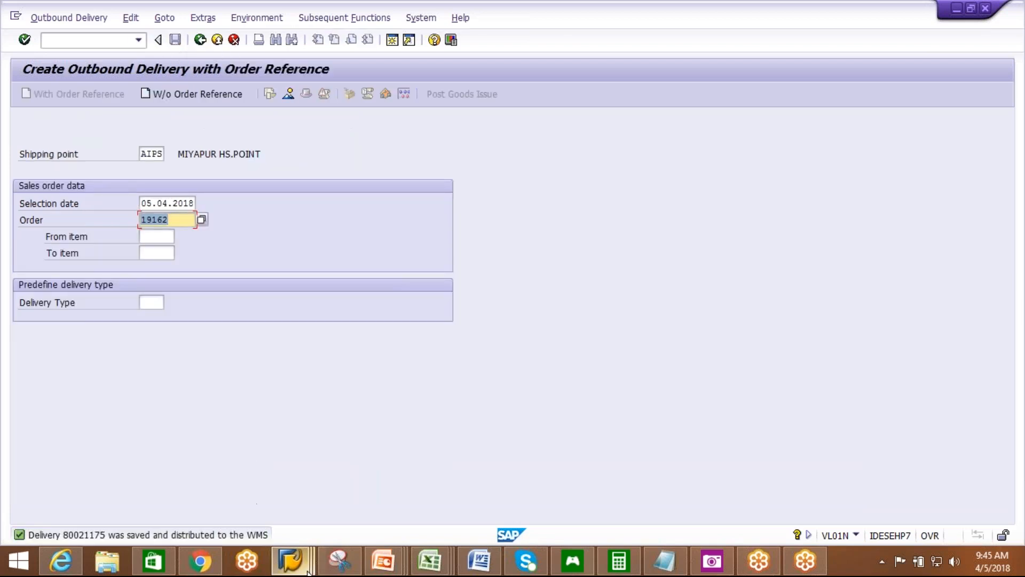
- Switch to the warehouse task session and go back through the delivery order to the outbound delivery requests
{"action": "mouse_move", "coordinate": [293, 564]}
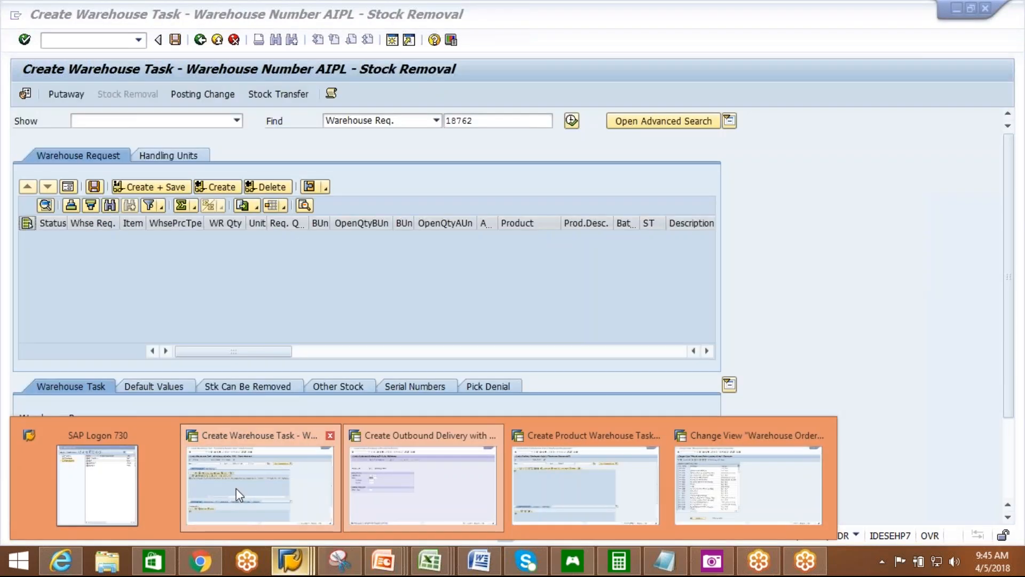
{"action": "left_click", "coordinate": [236, 488]}
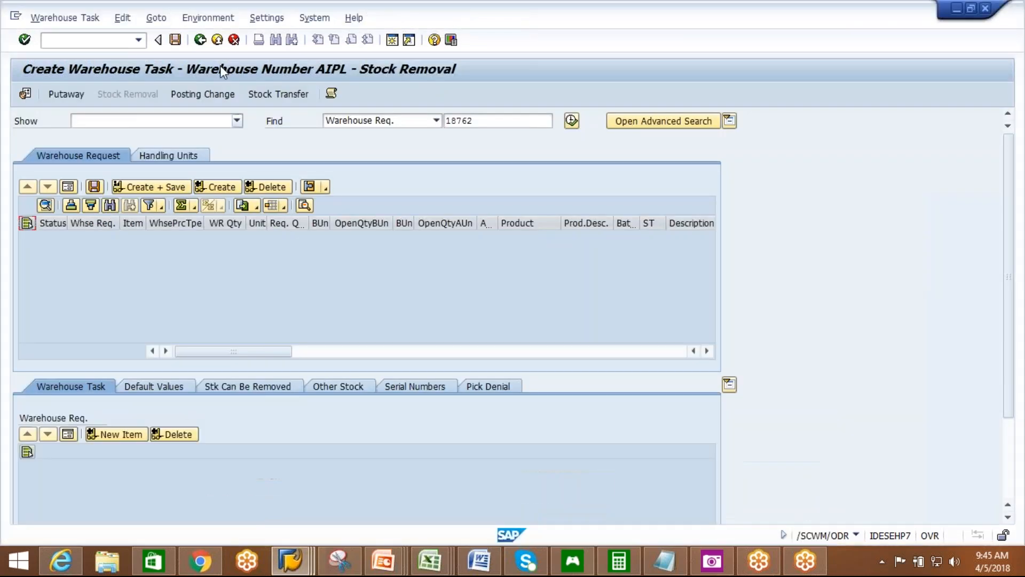
{"action": "left_click", "coordinate": [201, 41]}
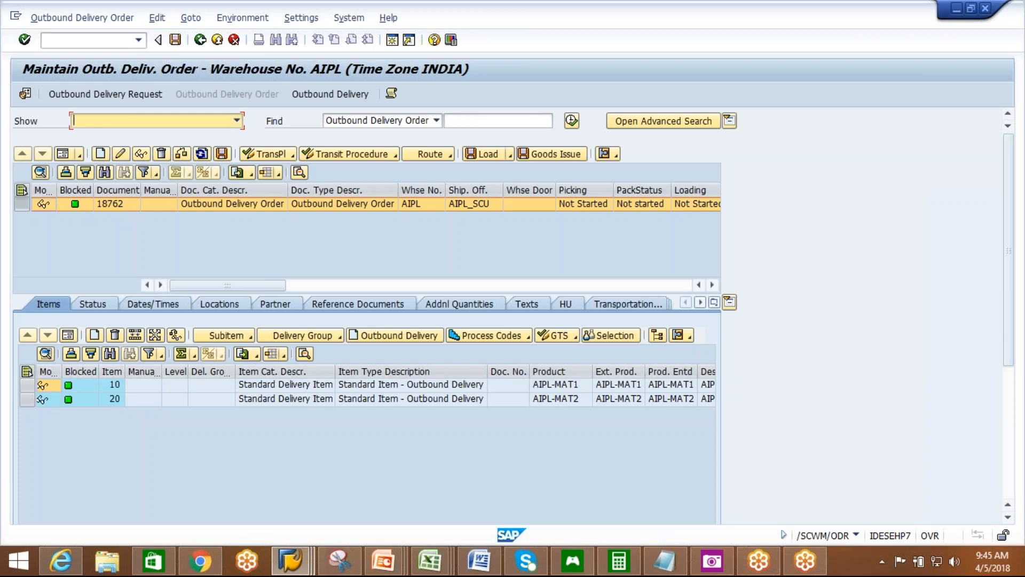
{"action": "left_click", "coordinate": [134, 102]}
{"action": "left_click", "coordinate": [134, 95]}
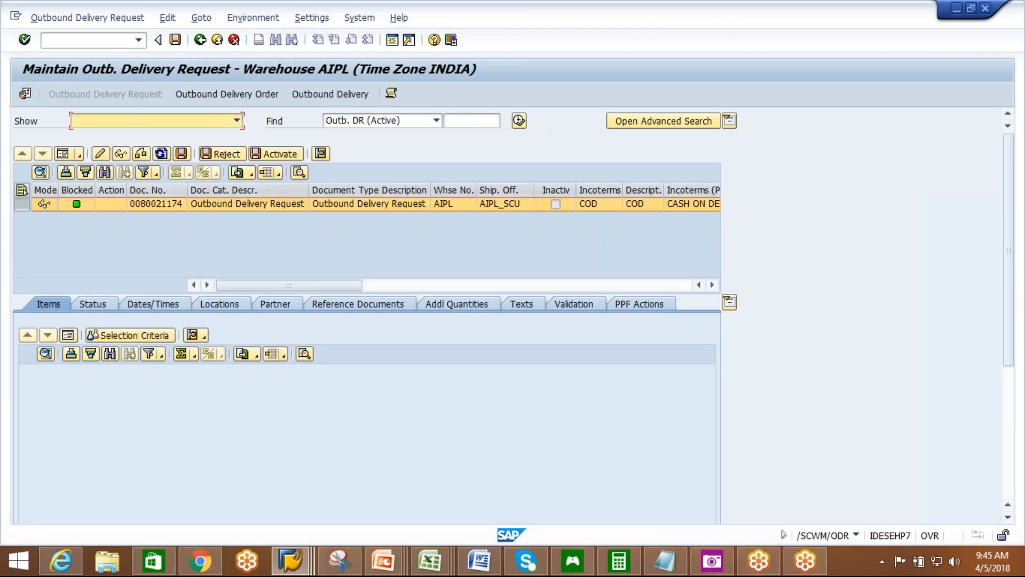
- Search for all outbound delivery requests of warehouse AIPL and open the delivery order of the last listed request
{"action": "left_click", "coordinate": [519, 121]}
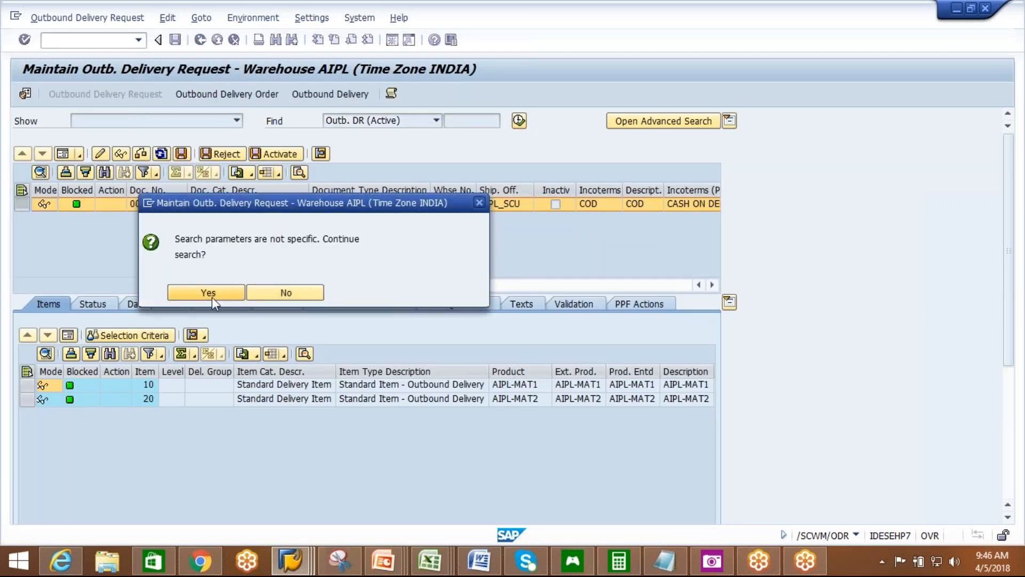
{"action": "left_click", "coordinate": [208, 293]}
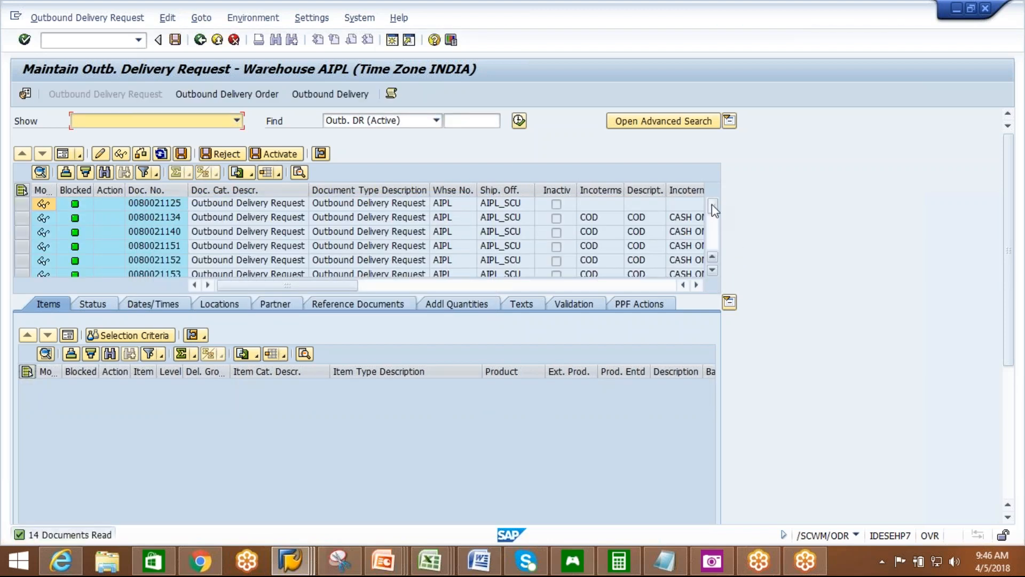
{"action": "left_click_drag", "start_coordinate": [712, 204], "coordinate": [713, 238]}
{"action": "left_click", "coordinate": [177, 260]}
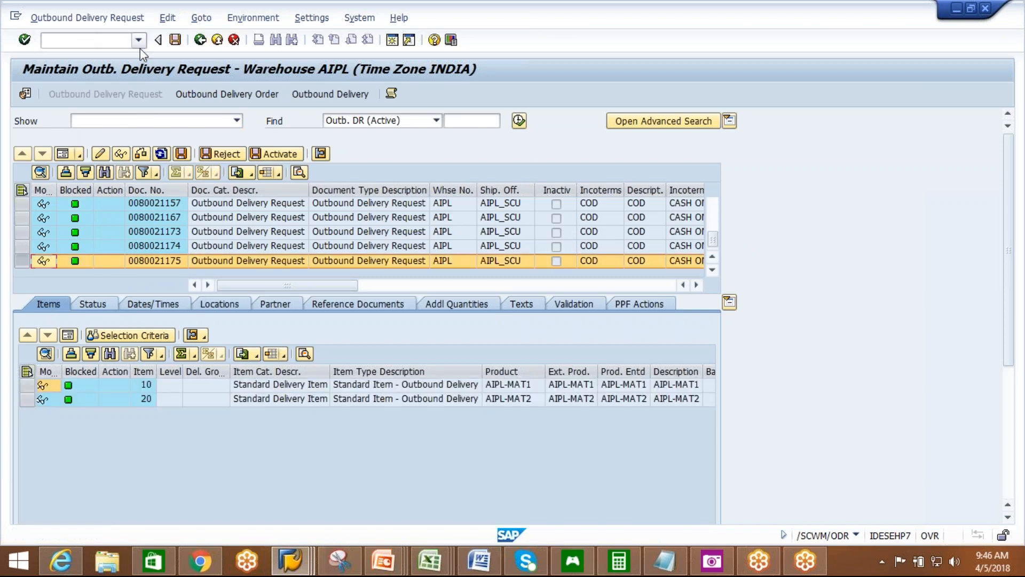
{"action": "left_click", "coordinate": [231, 97]}
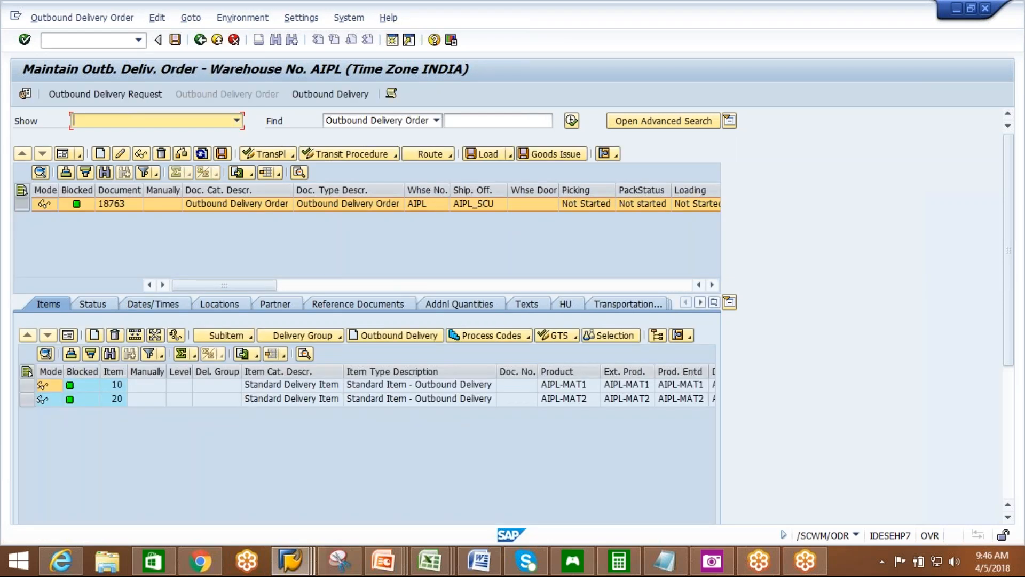
- Try to open the follow-on warehouse task creation for the new outbound delivery order
{"action": "left_click", "coordinate": [56, 17]}
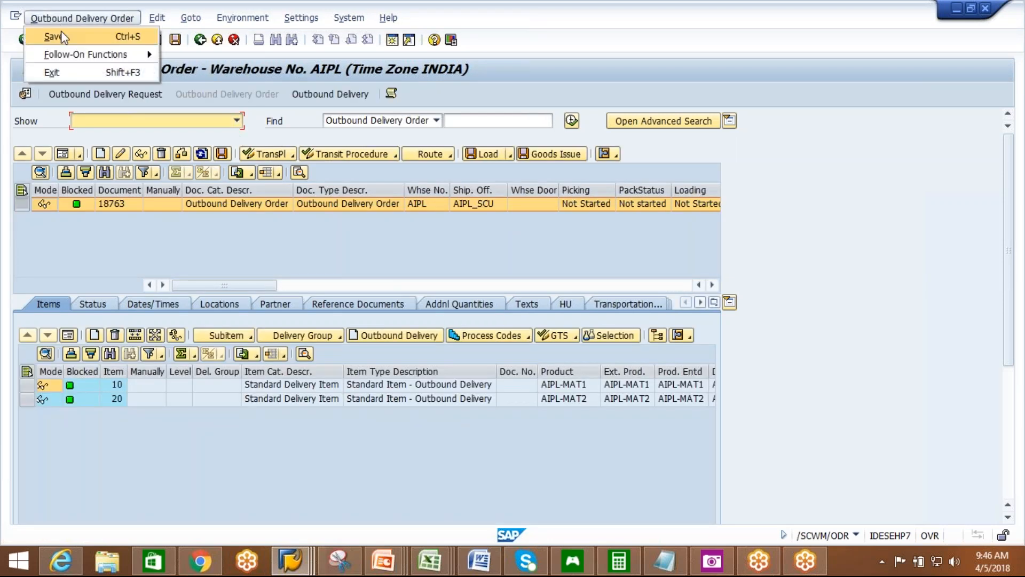
{"action": "mouse_move", "coordinate": [70, 53]}
{"action": "left_click", "coordinate": [215, 55]}
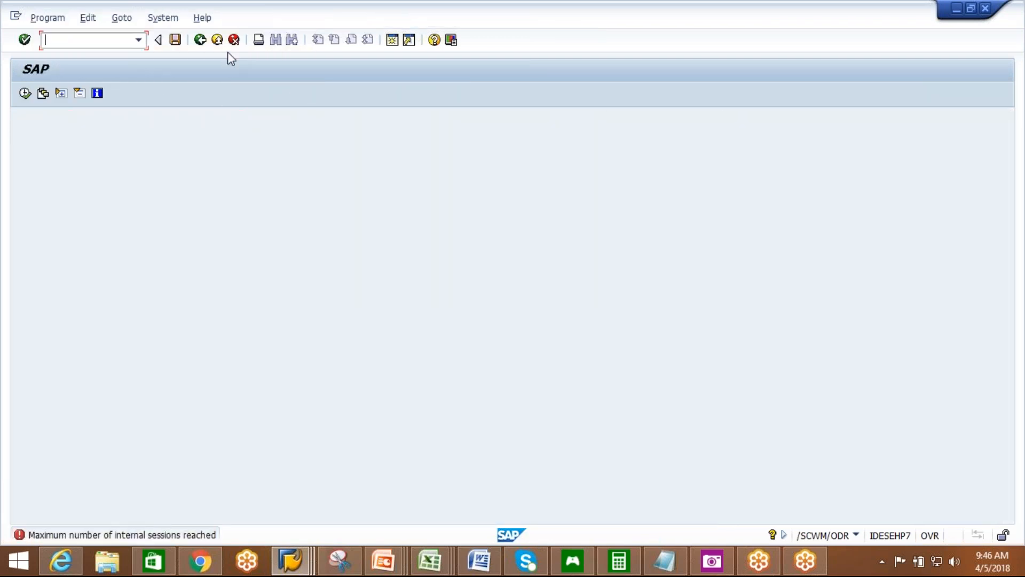
- Exit to SAP Easy Access, reopen Maintain Outbound Delivery Request, and search for all requests
{"action": "left_click", "coordinate": [234, 40]}
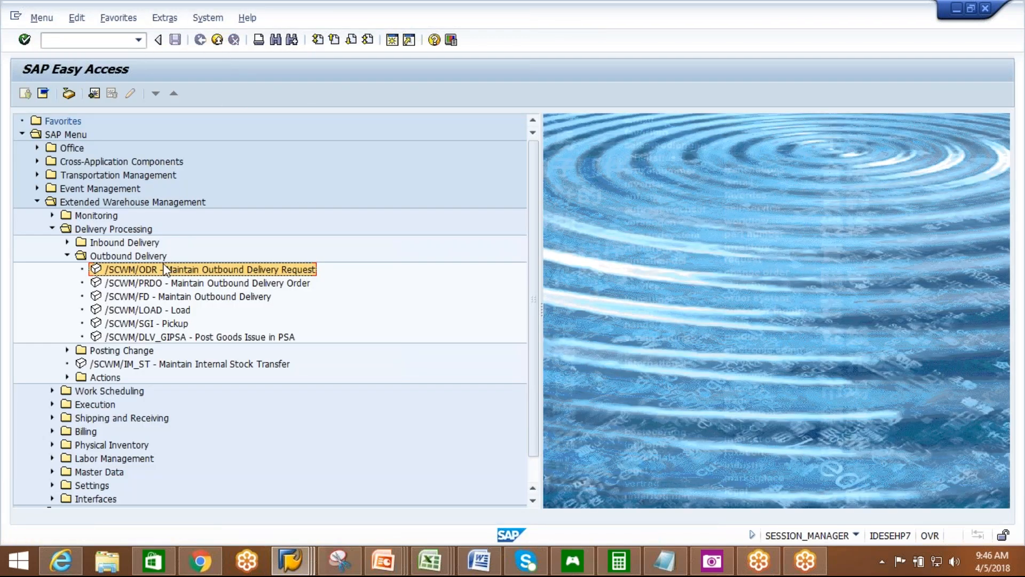
{"action": "double_click", "coordinate": [166, 270]}
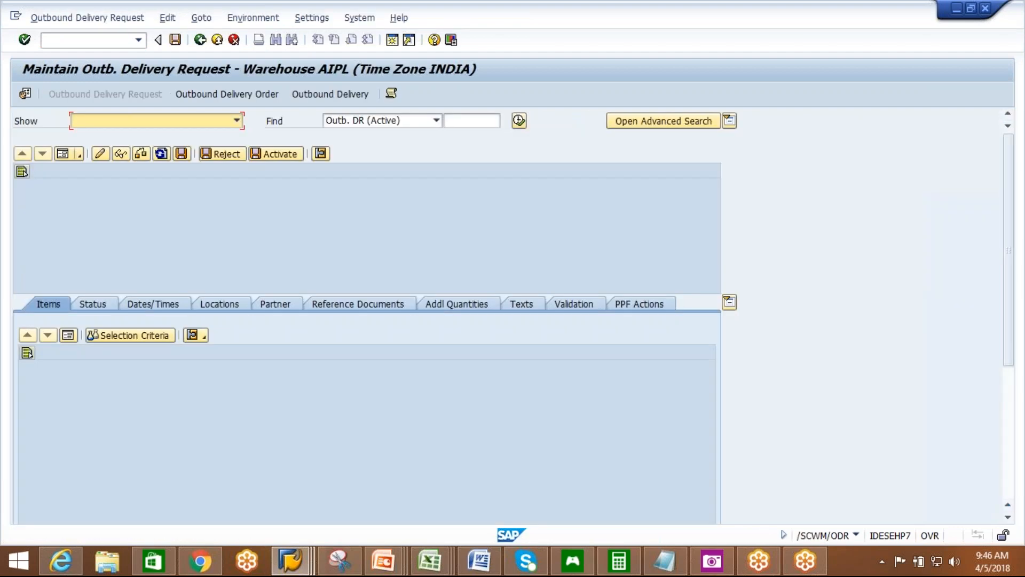
{"action": "left_click", "coordinate": [519, 122]}
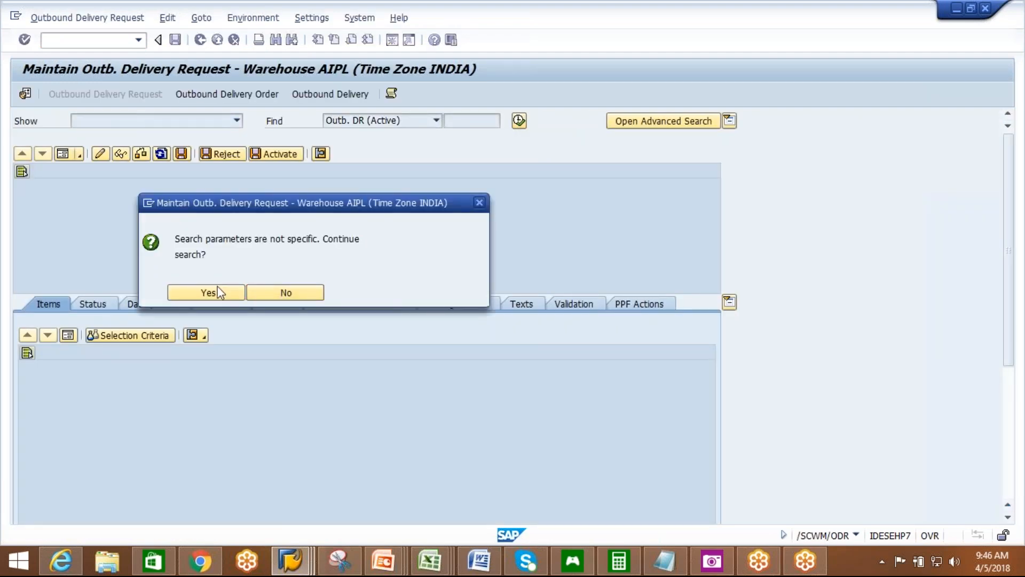
{"action": "left_click", "coordinate": [208, 293]}
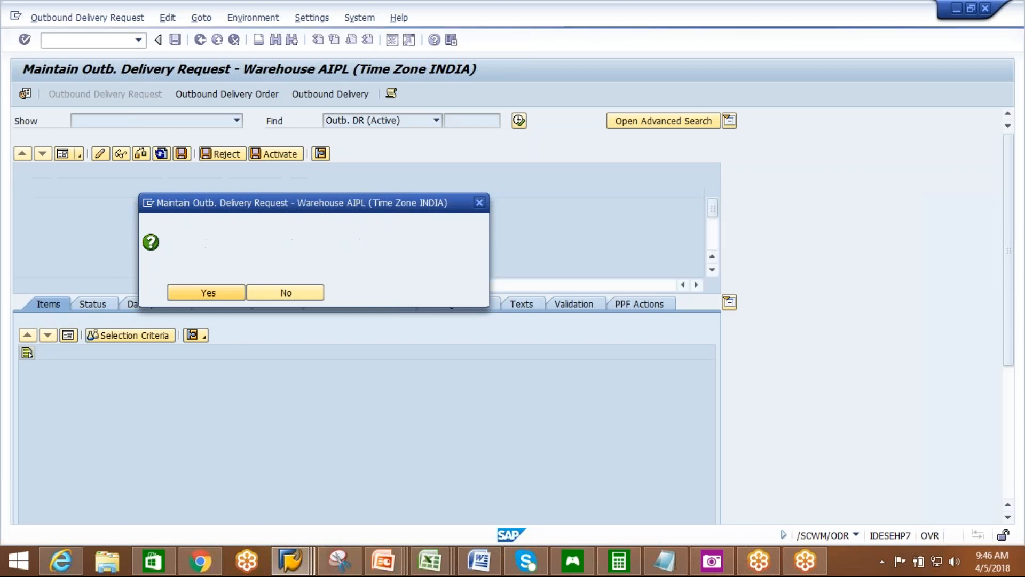
- Open the delivery order of the last request in the list and start its follow-on warehouse task creation
{"action": "left_click_drag", "start_coordinate": [713, 206], "coordinate": [713, 253]}
{"action": "left_click", "coordinate": [167, 261]}
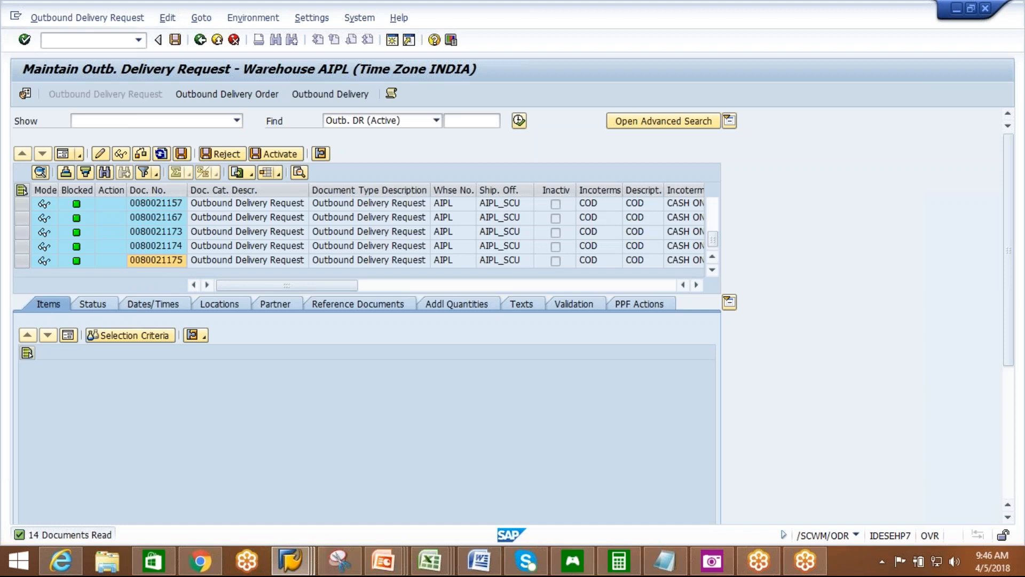
{"action": "left_click", "coordinate": [234, 100]}
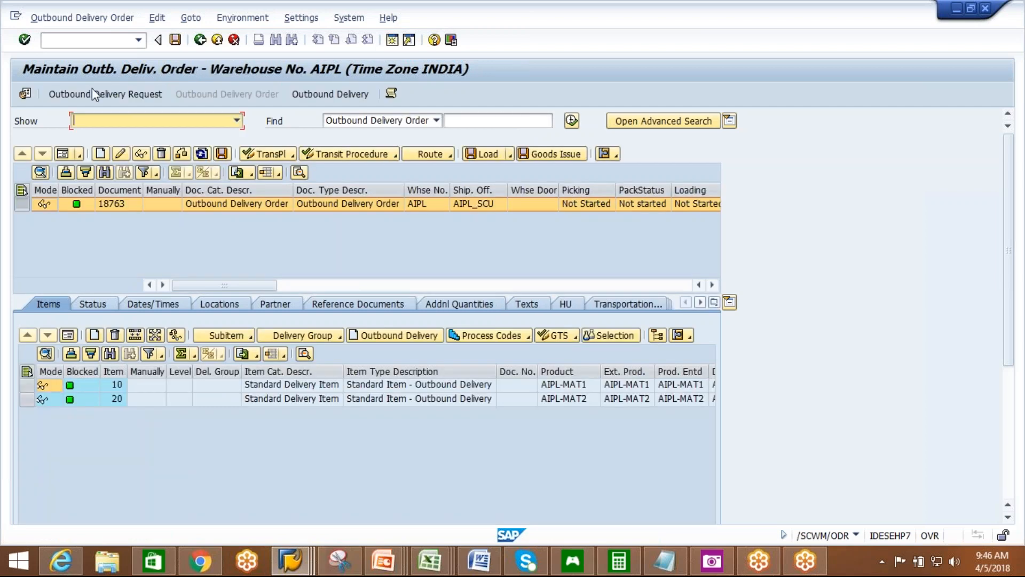
{"action": "left_click", "coordinate": [82, 18]}
{"action": "mouse_move", "coordinate": [127, 54]}
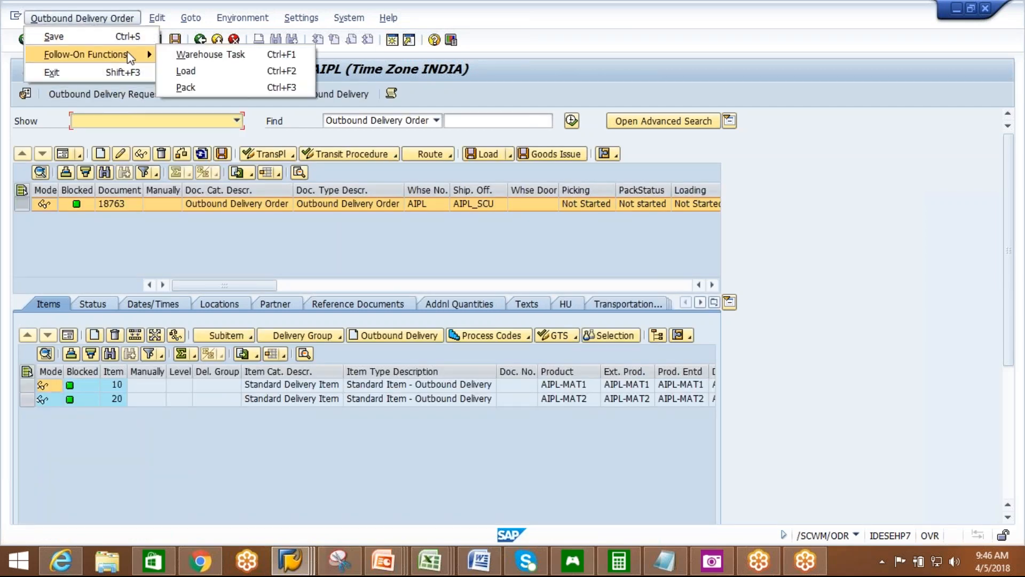
{"action": "left_click", "coordinate": [200, 61]}
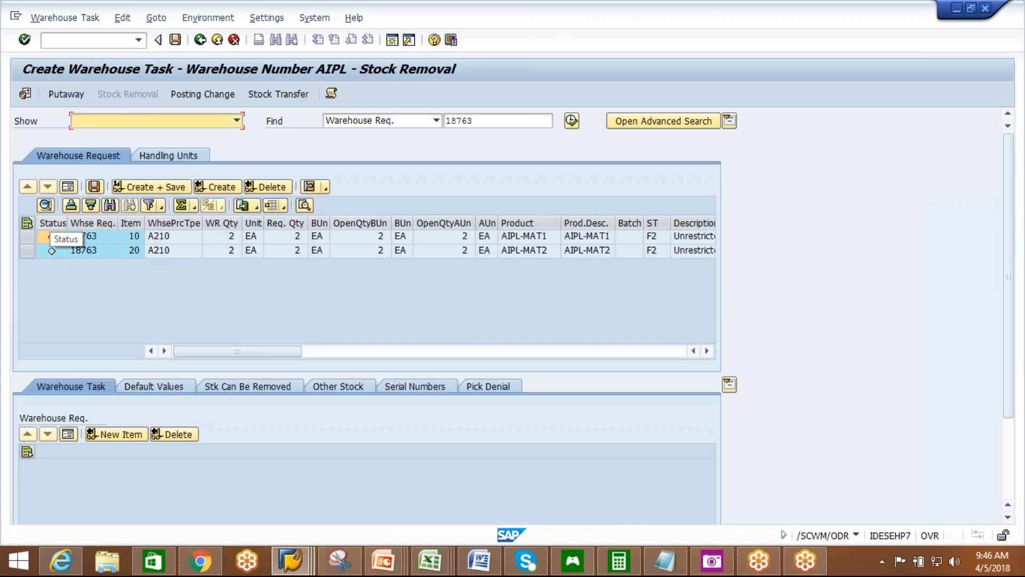
- Create and save warehouse tasks for both quantity-2 items and open warehouse task confirmation
{"action": "left_click", "coordinate": [28, 223]}
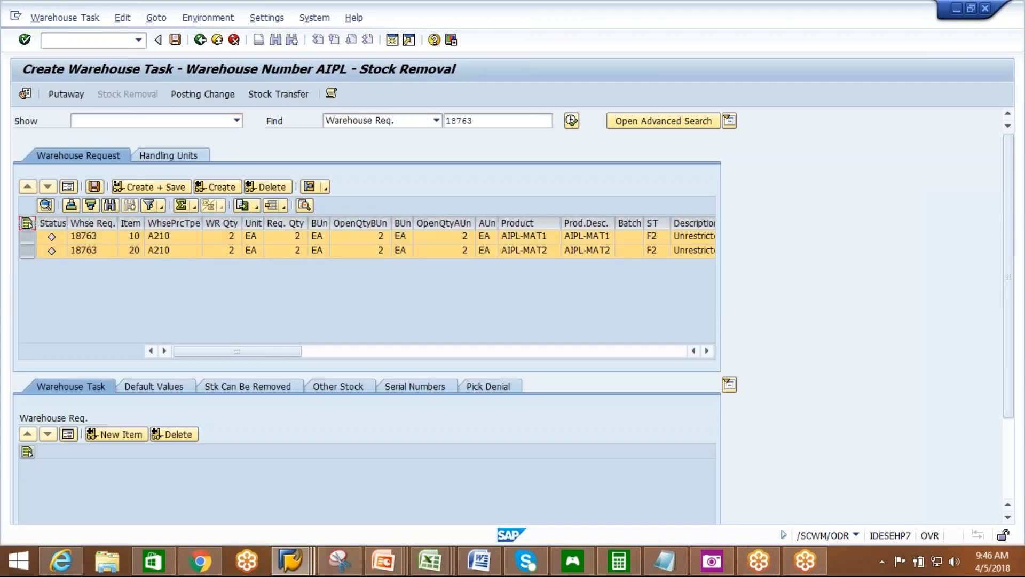
{"action": "left_click", "coordinate": [169, 189]}
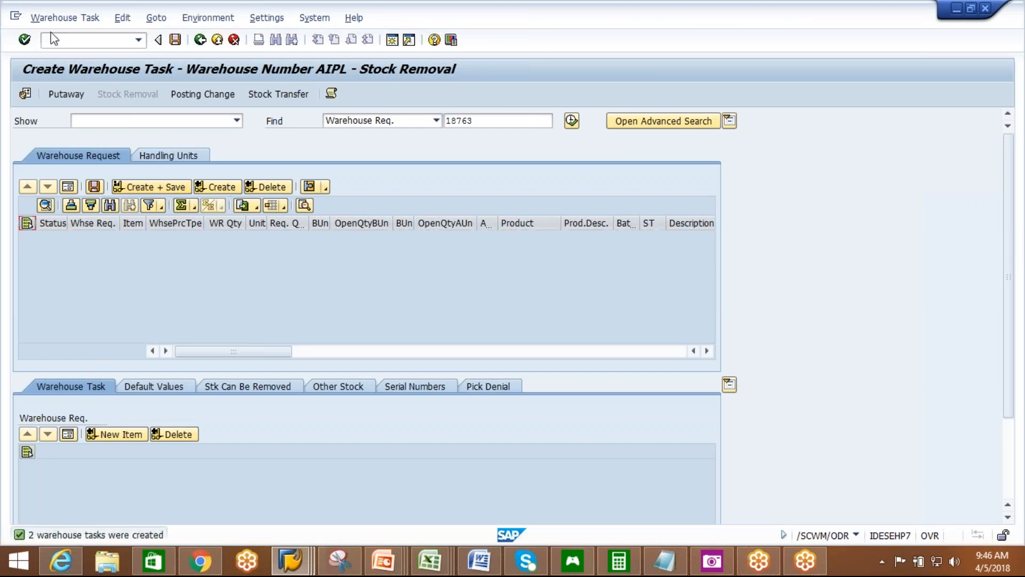
{"action": "left_click", "coordinate": [62, 24]}
{"action": "left_click", "coordinate": [317, 160]}
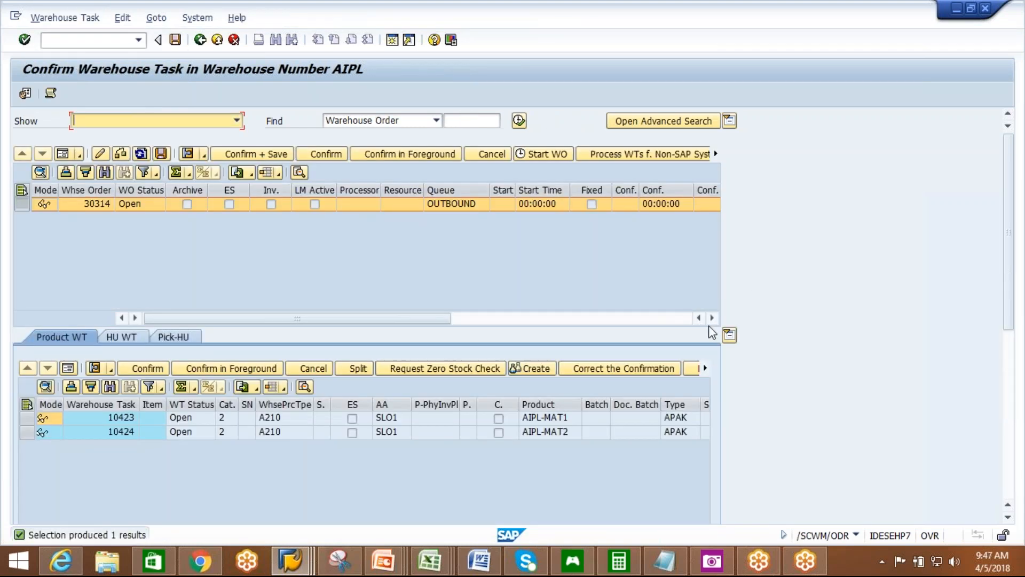
- Examine the creation rule (WOCR) applied to the new warehouse order
{"action": "left_click", "coordinate": [713, 319]}
{"action": "left_click", "coordinate": [713, 320]}
{"action": "left_click", "coordinate": [712, 320]}
{"action": "left_click", "coordinate": [712, 320]}
{"action": "left_click", "coordinate": [712, 320]}
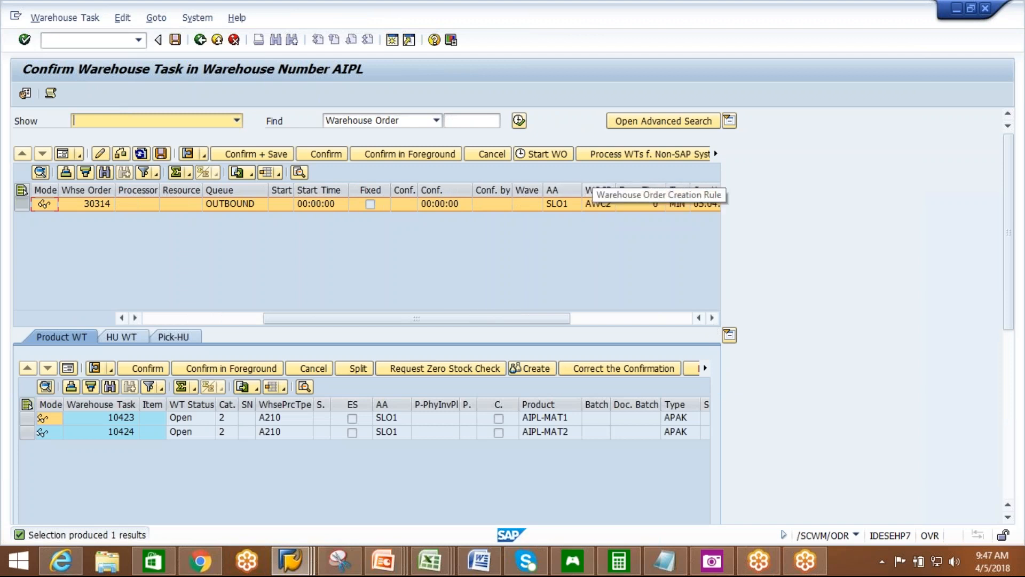
{"action": "left_click", "coordinate": [595, 190]}
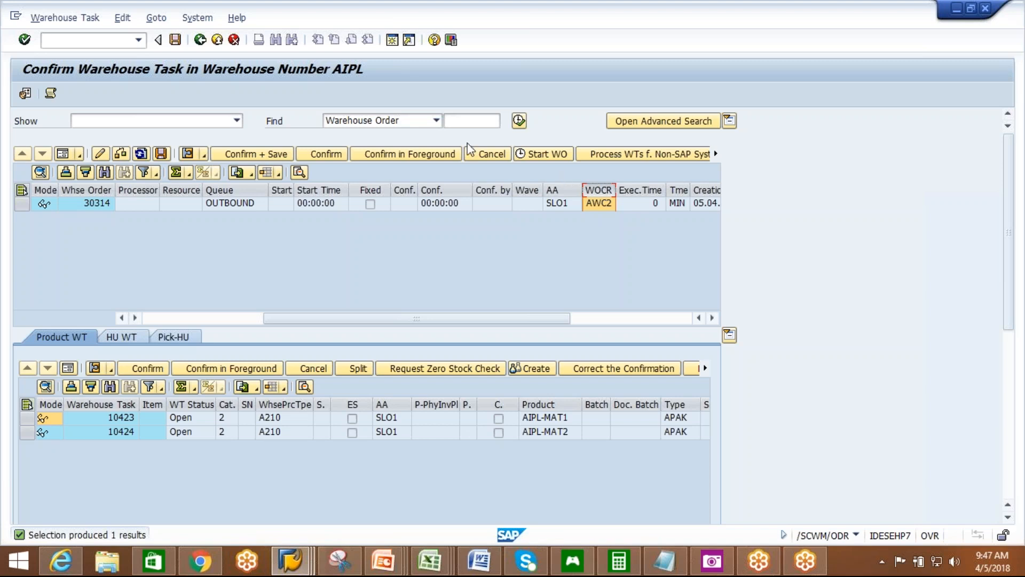
- Cancel the new warehouse order with both its warehouse tasks and save the cancellation
{"action": "left_click", "coordinate": [22, 203]}
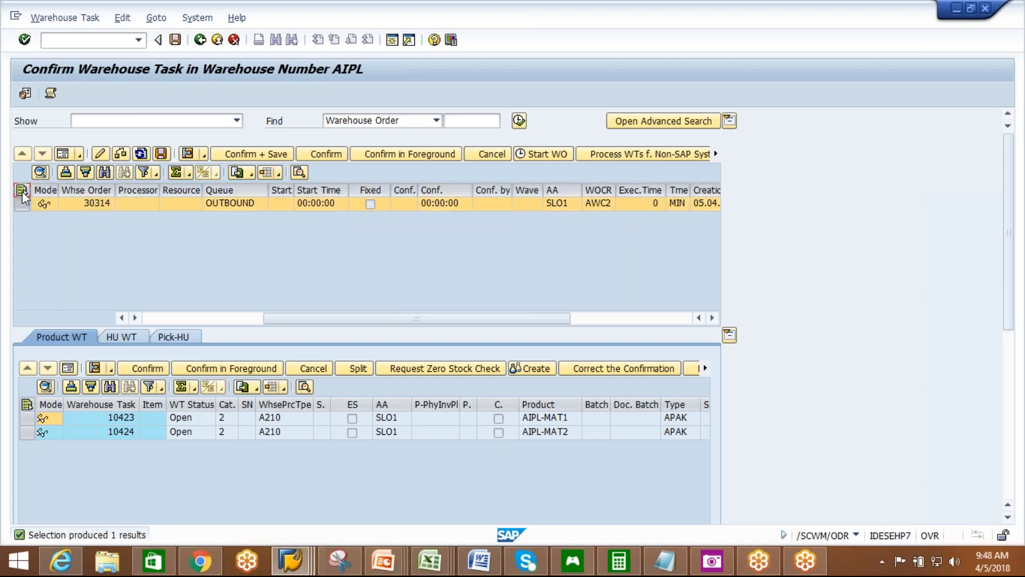
{"action": "left_click", "coordinate": [493, 154]}
{"action": "left_click", "coordinate": [162, 155]}
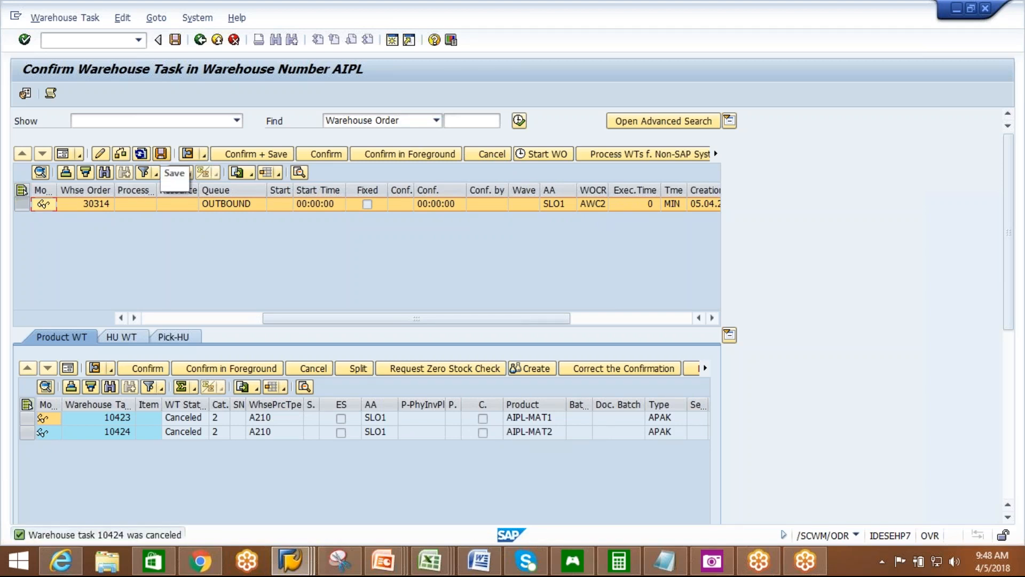
- Start another outbound delivery for the same sales order and set the AIPL-MAT1 delivery quantity to 3
{"action": "left_click", "coordinate": [201, 42]}
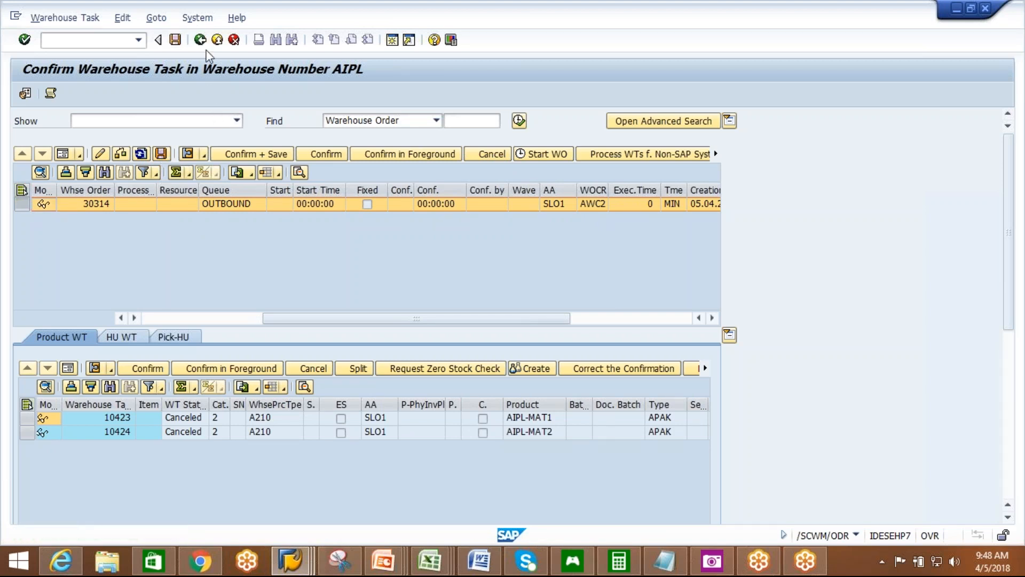
{"action": "left_click", "coordinate": [307, 564]}
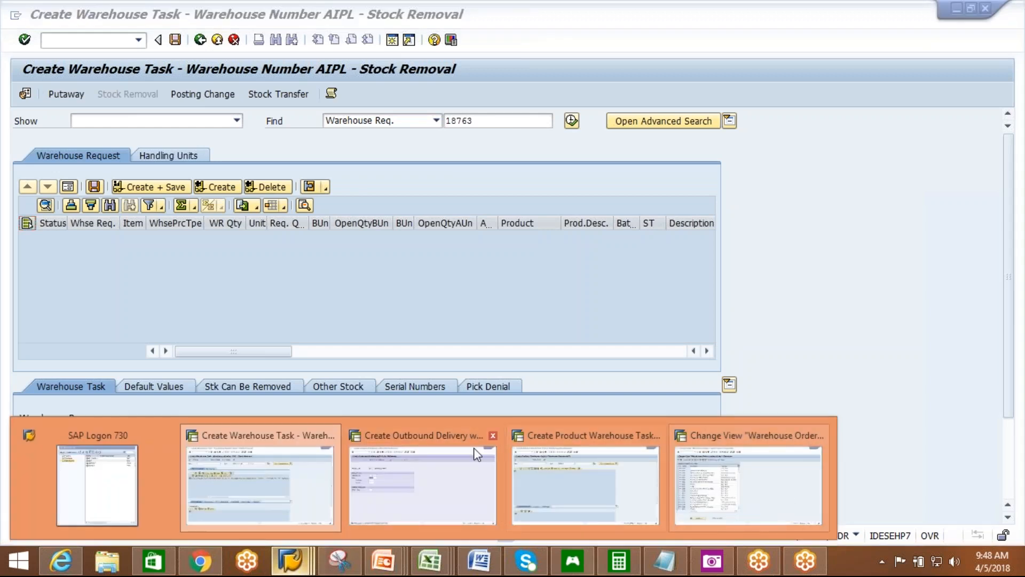
{"action": "left_click", "coordinate": [440, 475]}
{"action": "key", "text": "Return"}
{"action": "left_click", "coordinate": [267, 285]}
{"action": "key", "text": "BackSpace"}
{"action": "key", "text": "BackSpace"}
{"action": "type", "text": "5"}
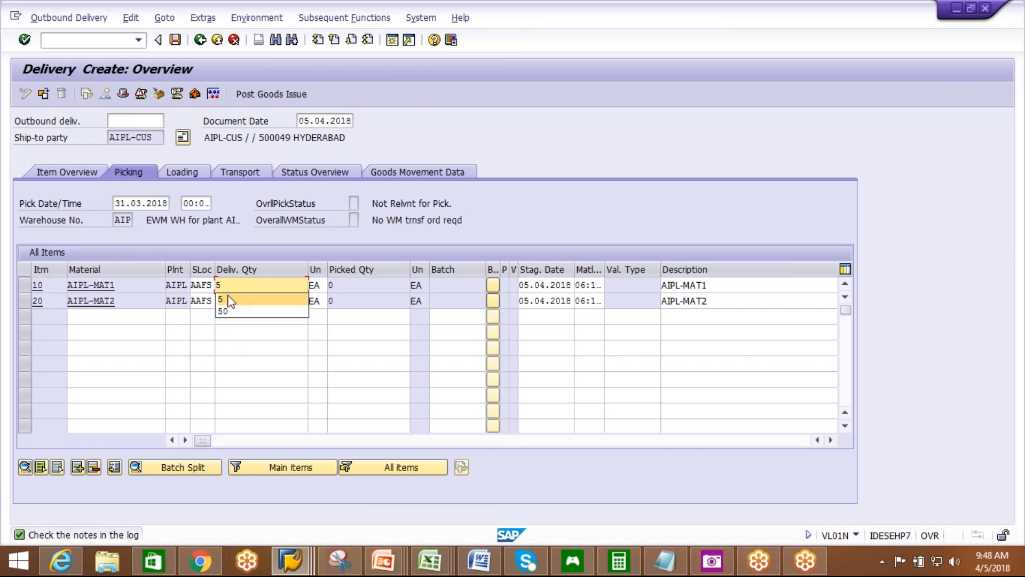
{"action": "key", "text": "BackSpace"}
{"action": "type", "text": "3"}
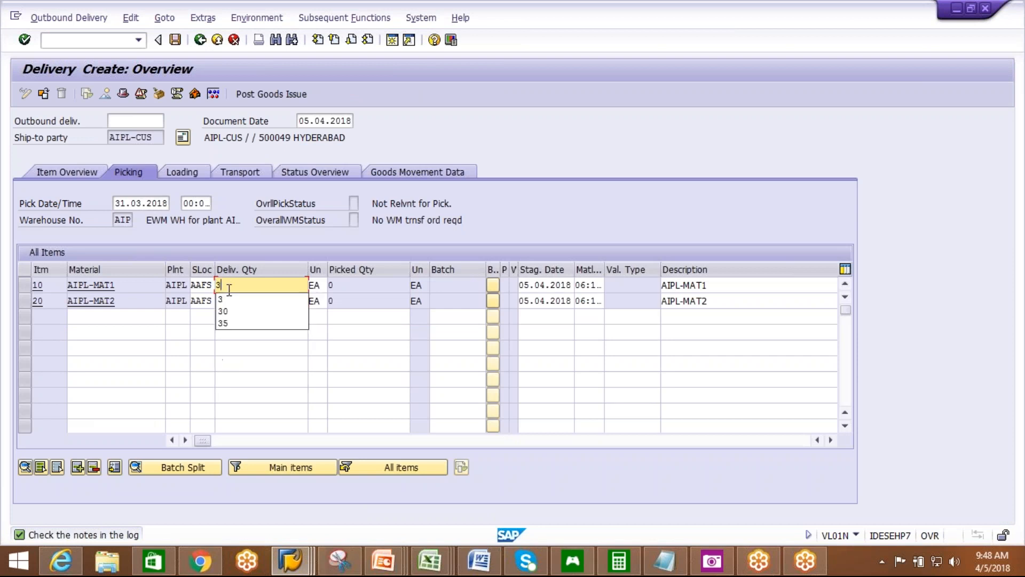
{"action": "left_click", "coordinate": [233, 300]}
- Set the AIPL-MAT2 delivery quantity to 3 and save the outbound delivery
{"action": "left_click", "coordinate": [233, 300]}
{"action": "key", "text": "BackSpace"}
{"action": "key", "text": "BackSpace"}
{"action": "type", "text": "3"}
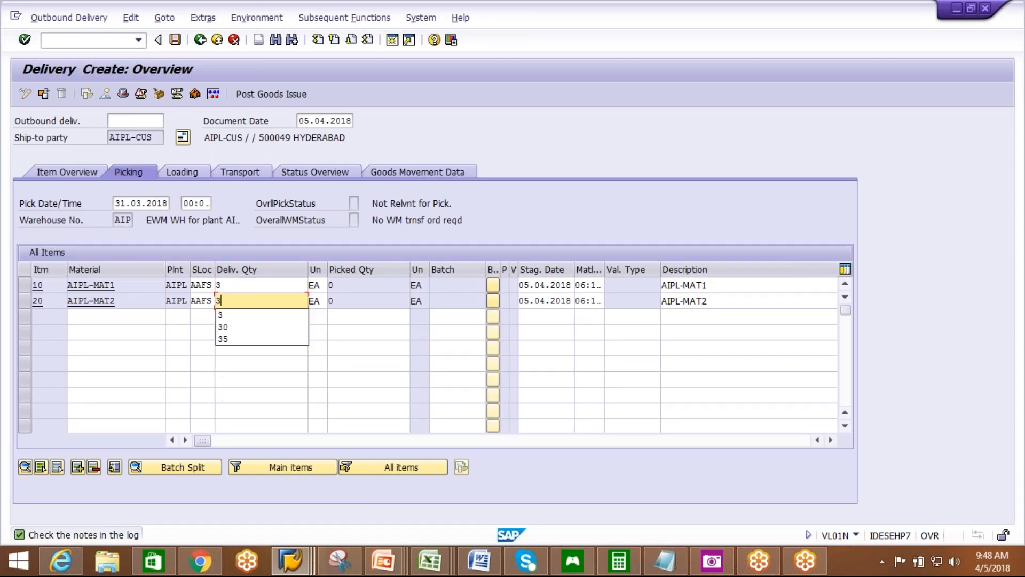
{"action": "left_click", "coordinate": [237, 316]}
{"action": "key", "text": "Return"}
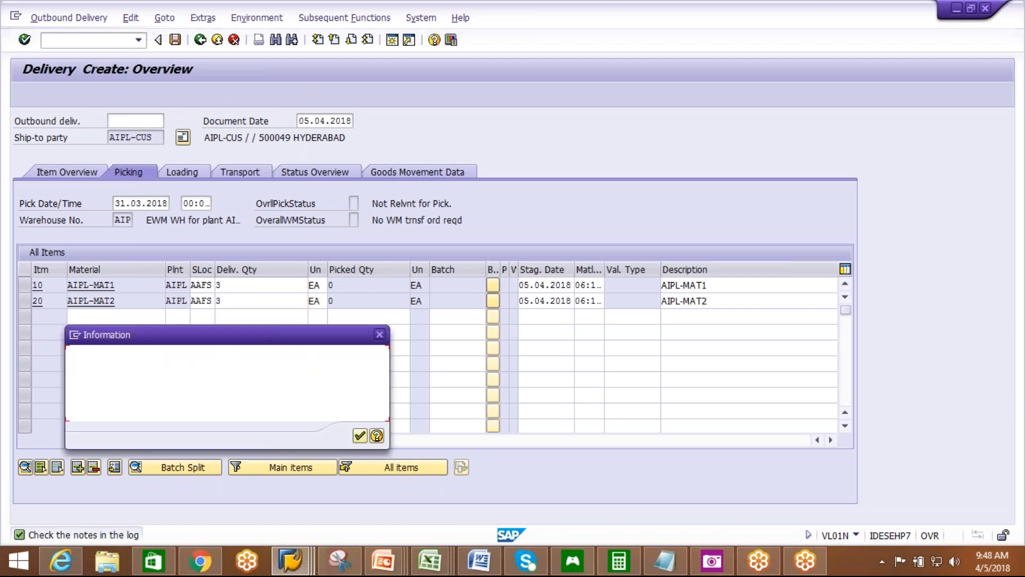
{"action": "left_click", "coordinate": [359, 435]}
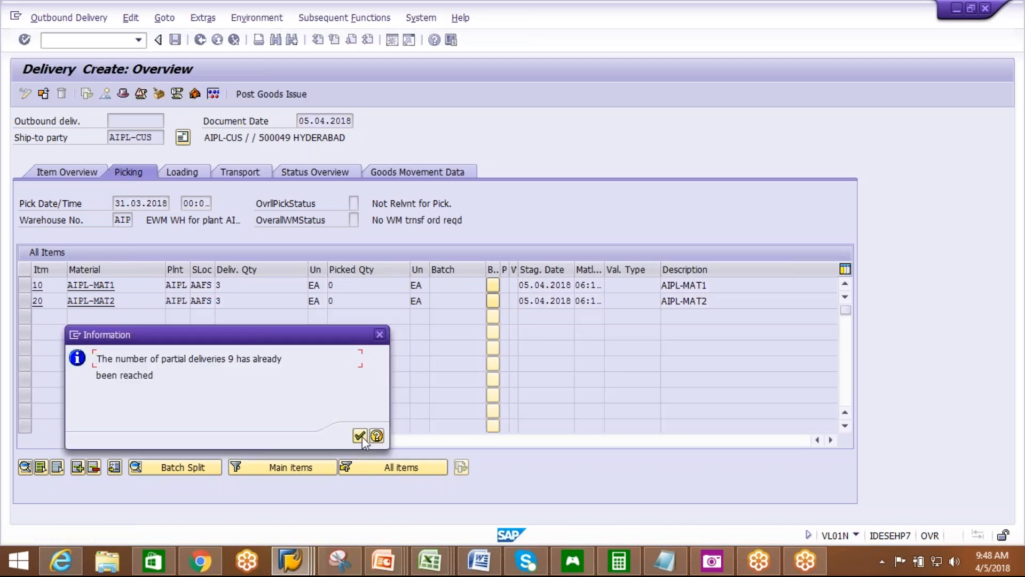
{"action": "left_click", "coordinate": [831, 440]}
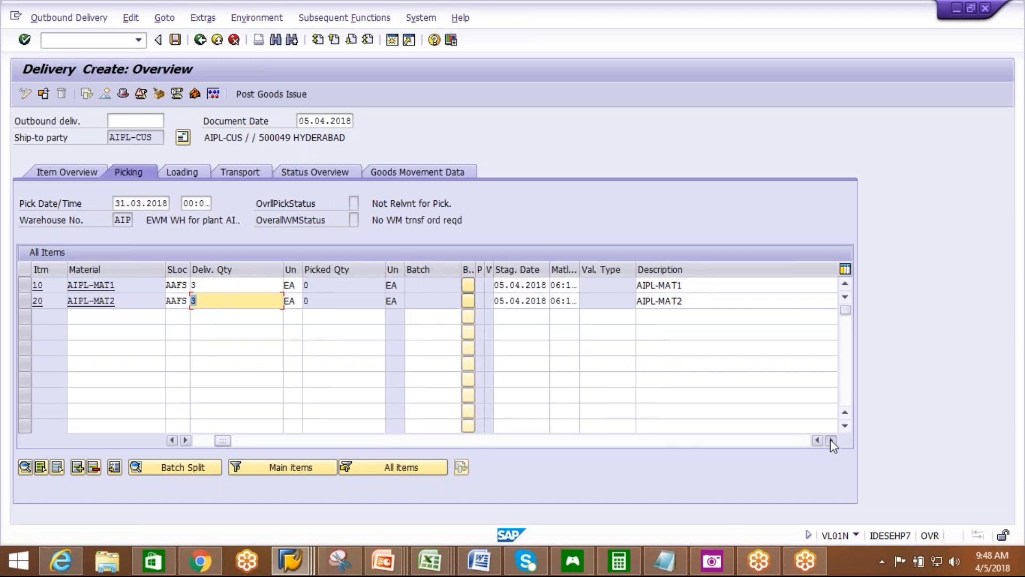
{"action": "left_click", "coordinate": [831, 440]}
{"action": "left_click", "coordinate": [175, 39]}
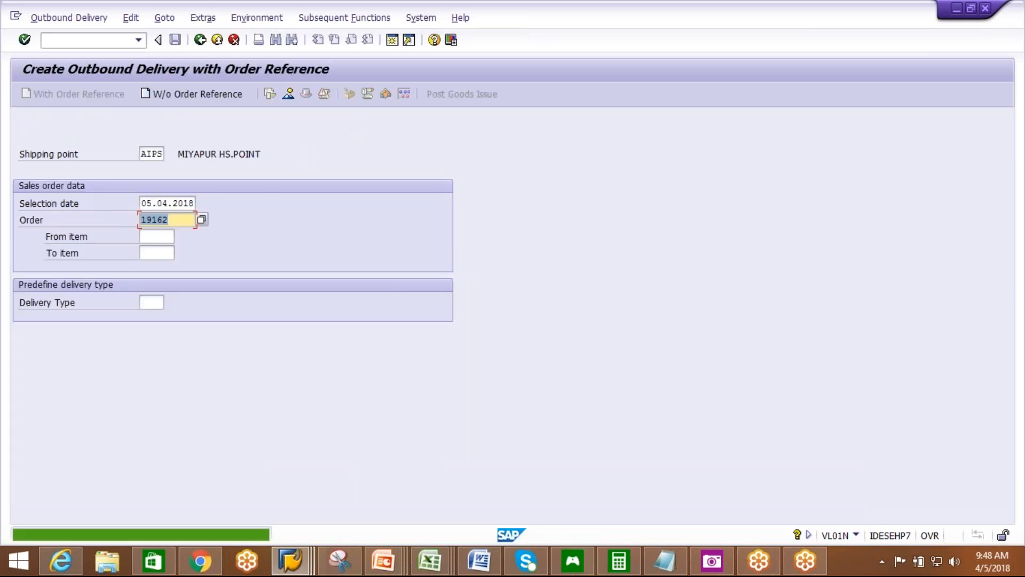
- Open the delivery order of the newest delivery request and start its follow-on warehouse task creation
{"action": "left_click", "coordinate": [301, 559]}
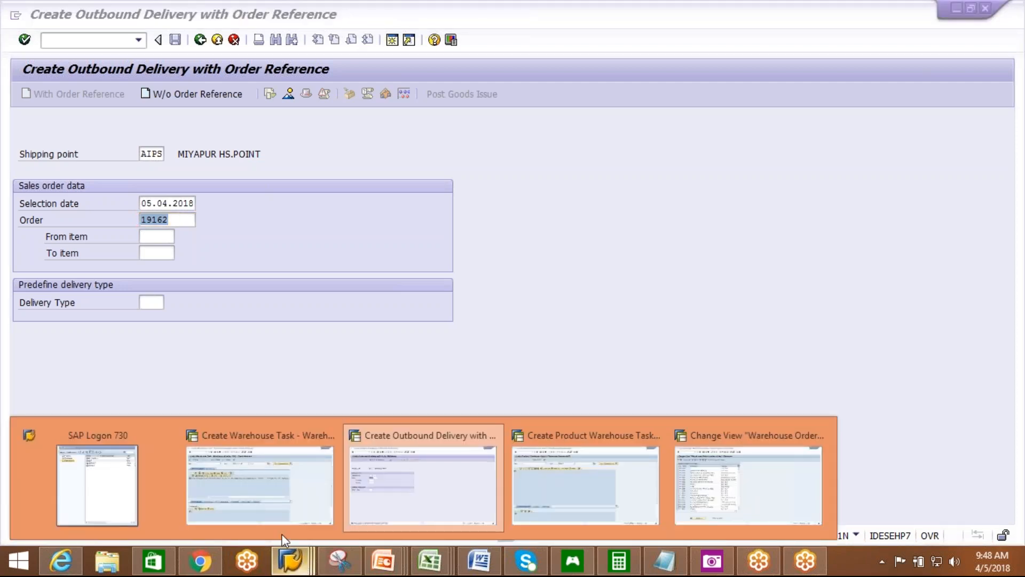
{"action": "left_click", "coordinate": [279, 498]}
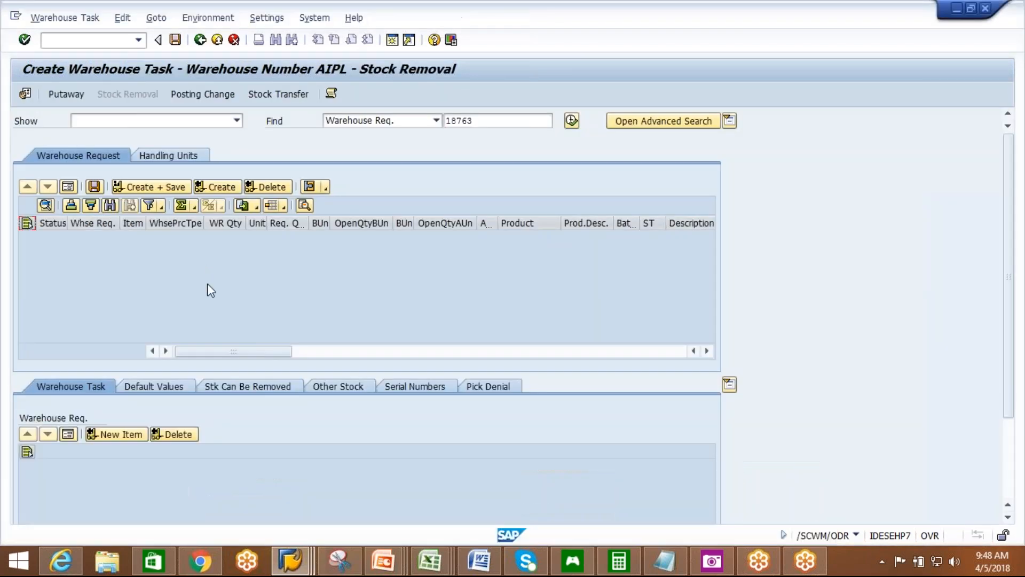
{"action": "left_click", "coordinate": [200, 42]}
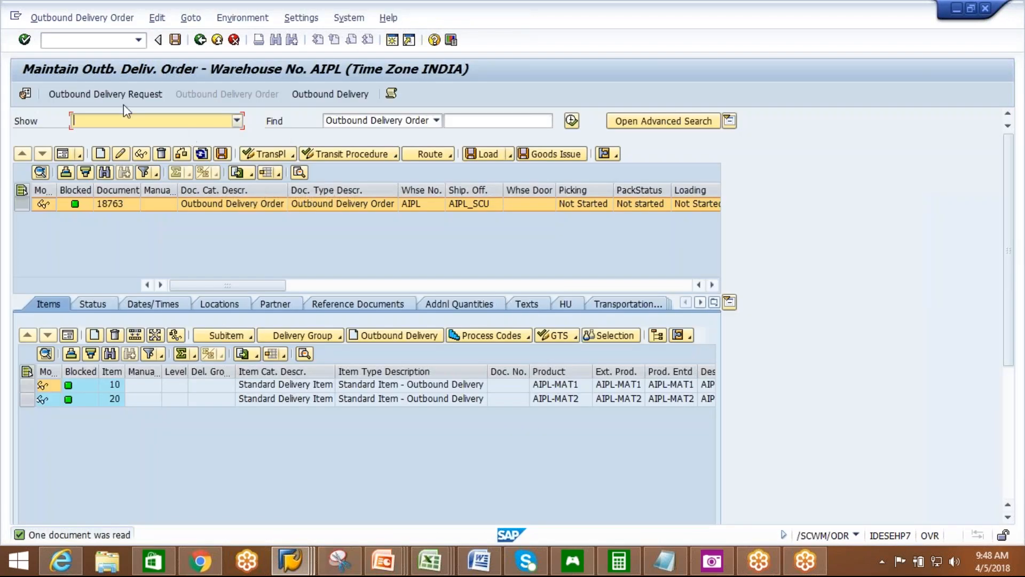
{"action": "left_click", "coordinate": [121, 97]}
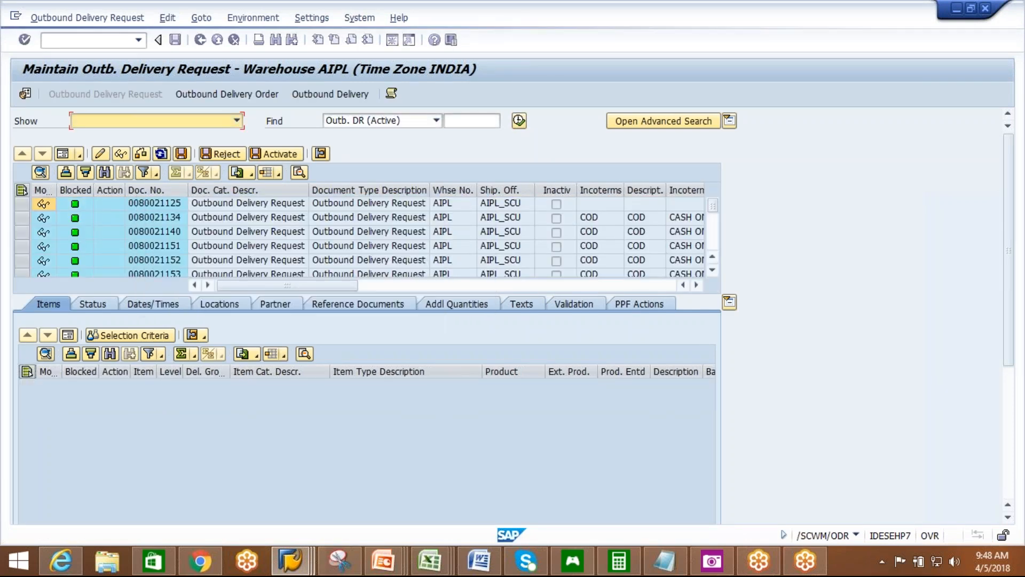
{"action": "left_click_drag", "start_coordinate": [713, 206], "coordinate": [707, 268]}
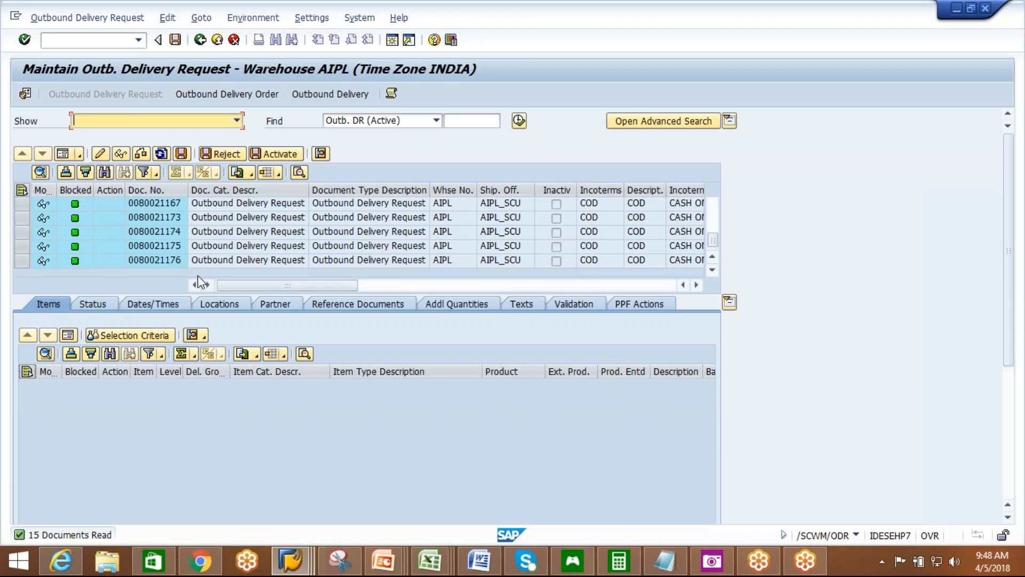
{"action": "left_click", "coordinate": [179, 261]}
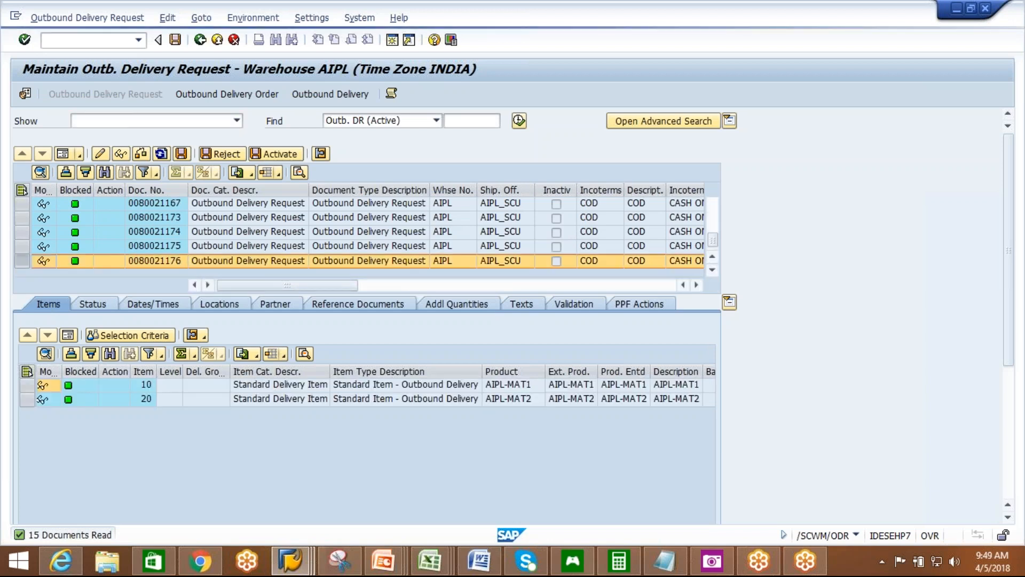
{"action": "left_click", "coordinate": [212, 100]}
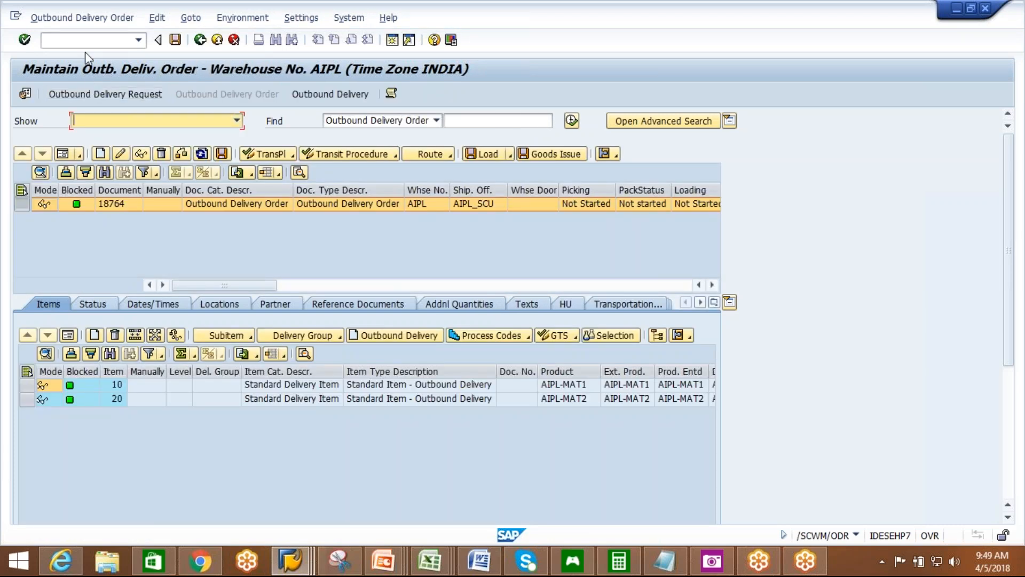
{"action": "left_click", "coordinate": [82, 18]}
{"action": "mouse_move", "coordinate": [86, 53]}
{"action": "left_click", "coordinate": [213, 54]}
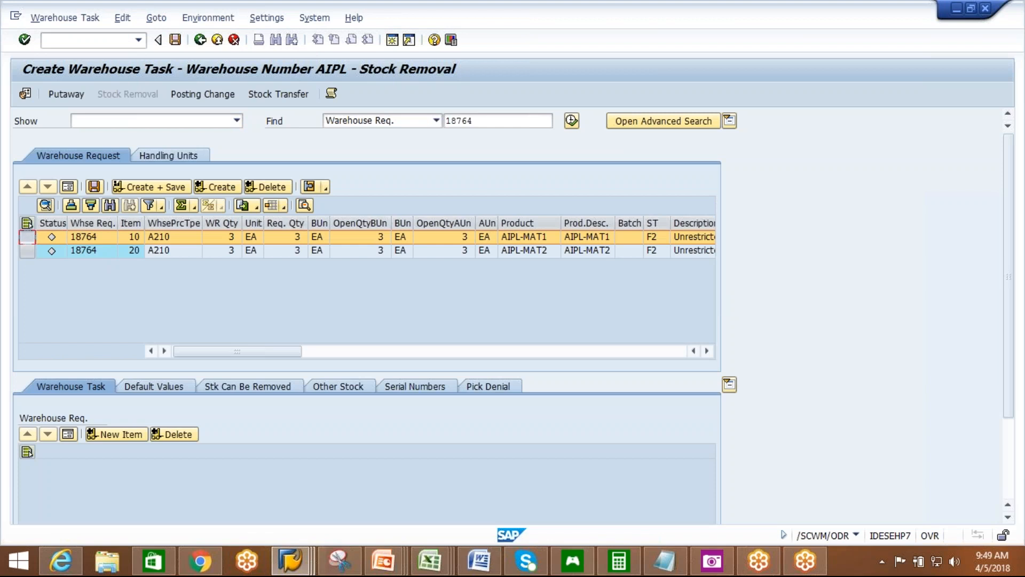
- Create and save a warehouse task for item 10 only and open warehouse task confirmation
{"action": "left_click", "coordinate": [232, 185]}
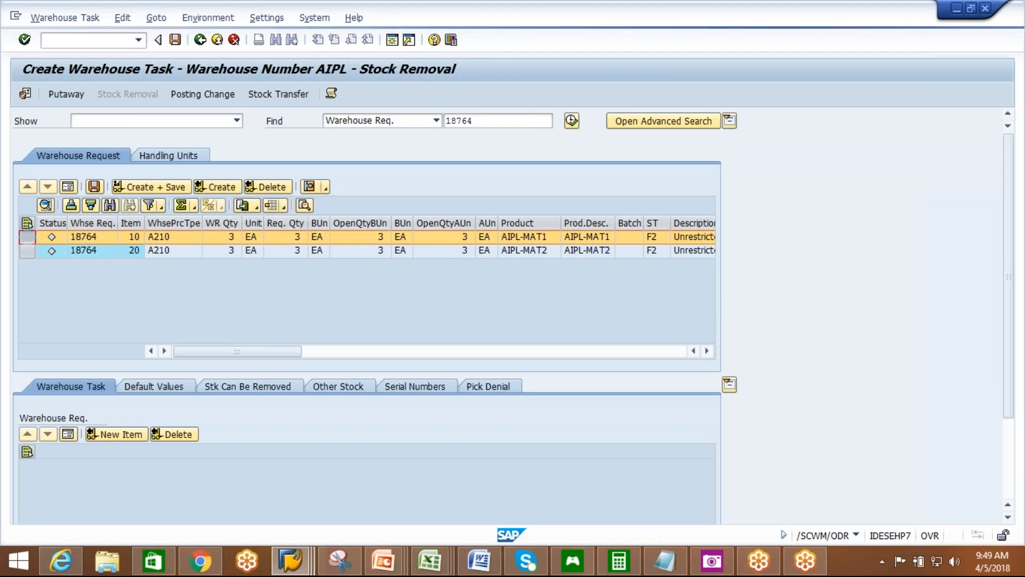
{"action": "left_click", "coordinate": [174, 188]}
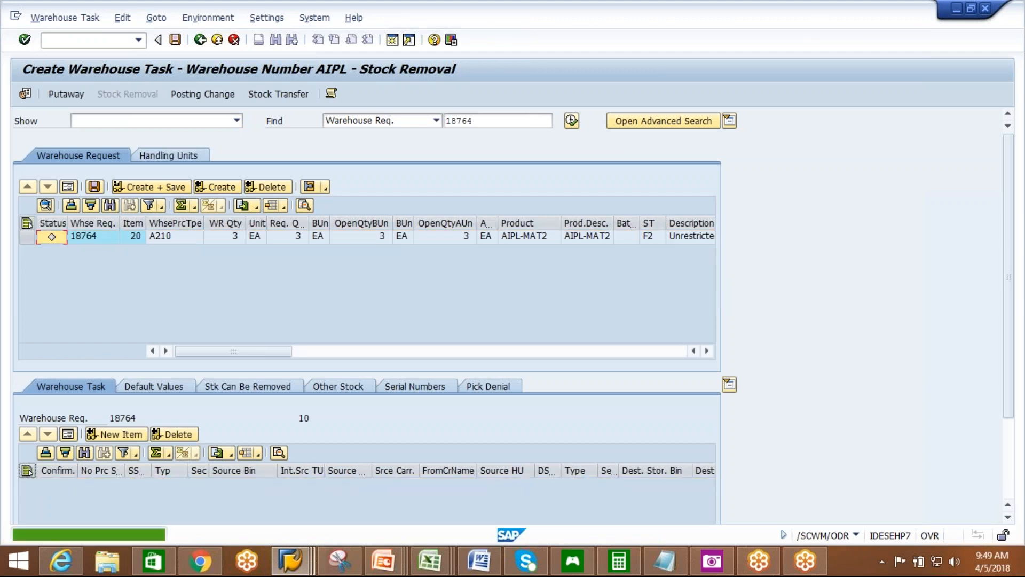
{"action": "left_click", "coordinate": [64, 17]}
{"action": "left_click", "coordinate": [80, 70]}
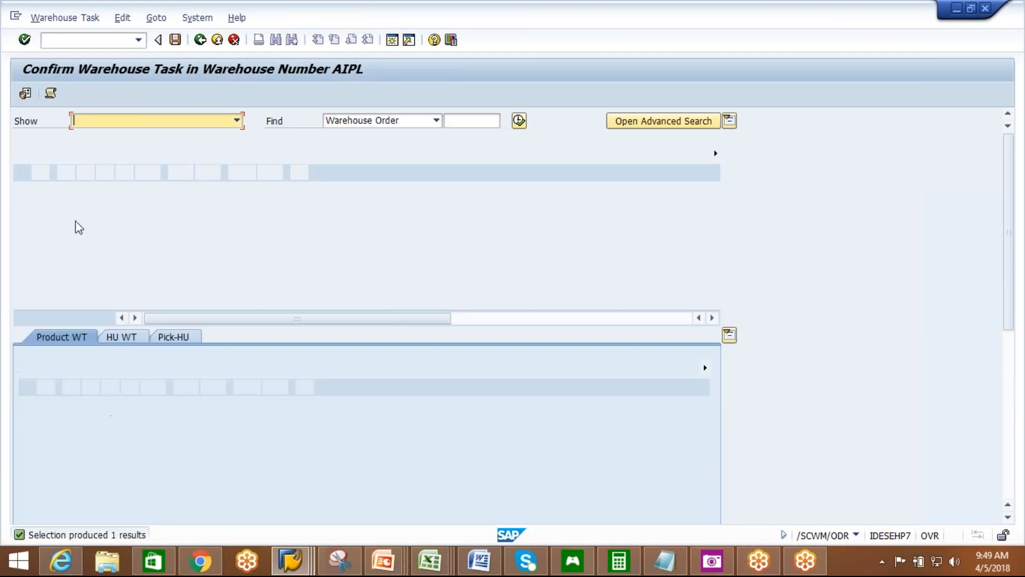
- Check the WOCR of the single-task warehouse order, then cancel that order and return to warehouse task creation
{"action": "scroll", "coordinate": [624, 246], "scroll_direction": "right", "scroll_amount": 5}
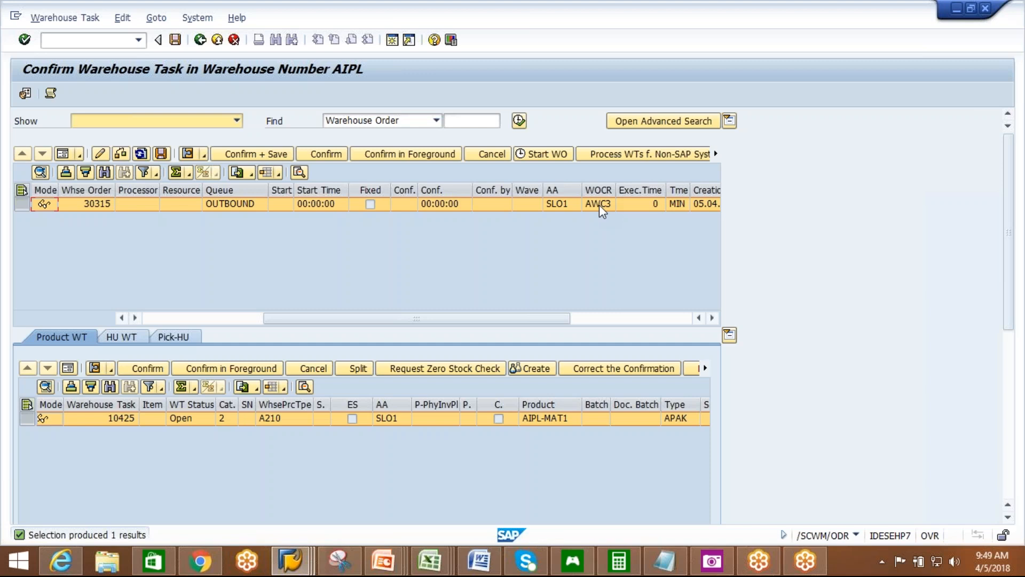
{"action": "left_click", "coordinate": [483, 154]}
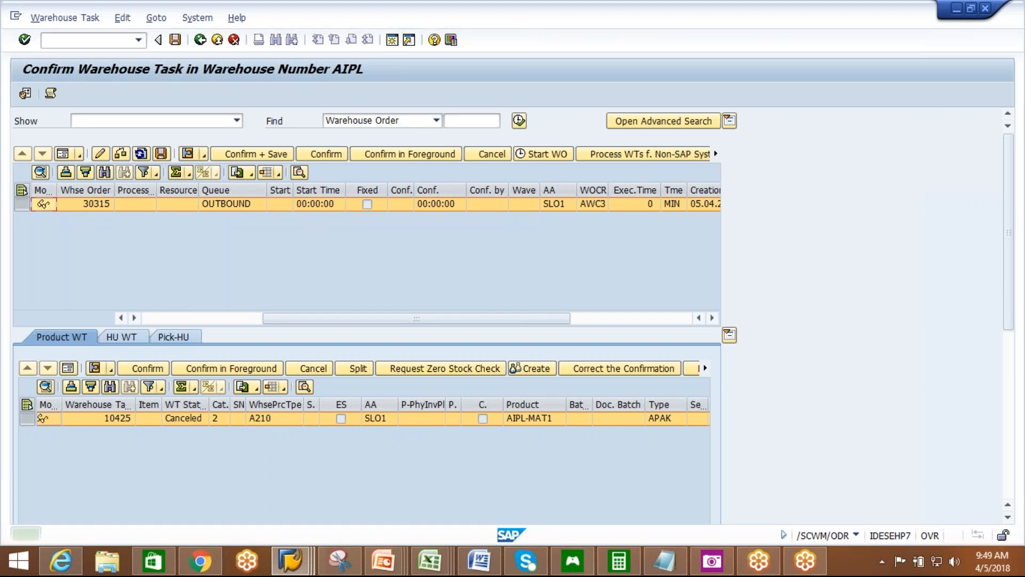
{"action": "left_click", "coordinate": [200, 40]}
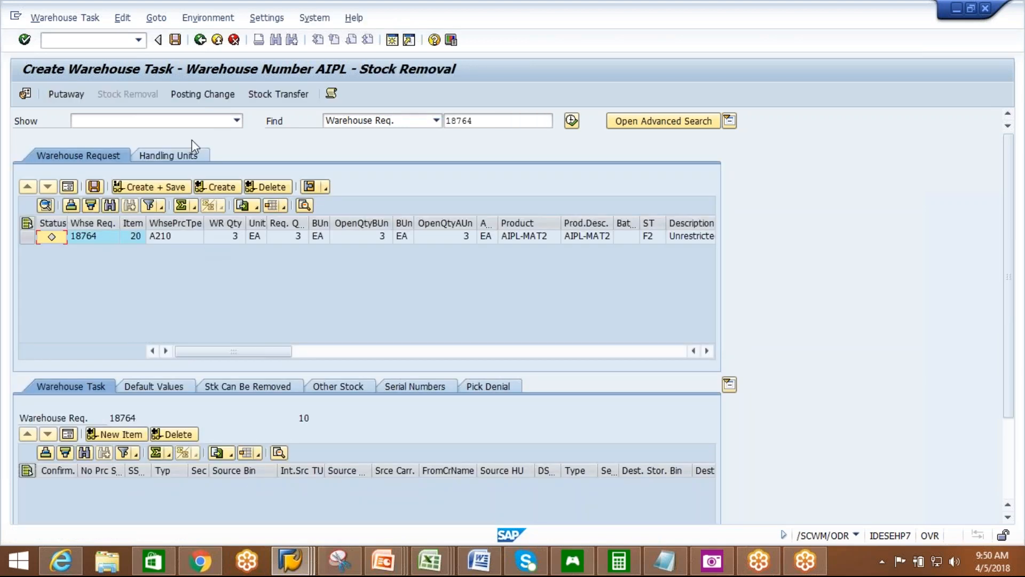
- Reload the delivery order's items, create and save warehouse tasks for both quantity-3 items, and open warehouse task confirmation
{"action": "left_click", "coordinate": [200, 43]}
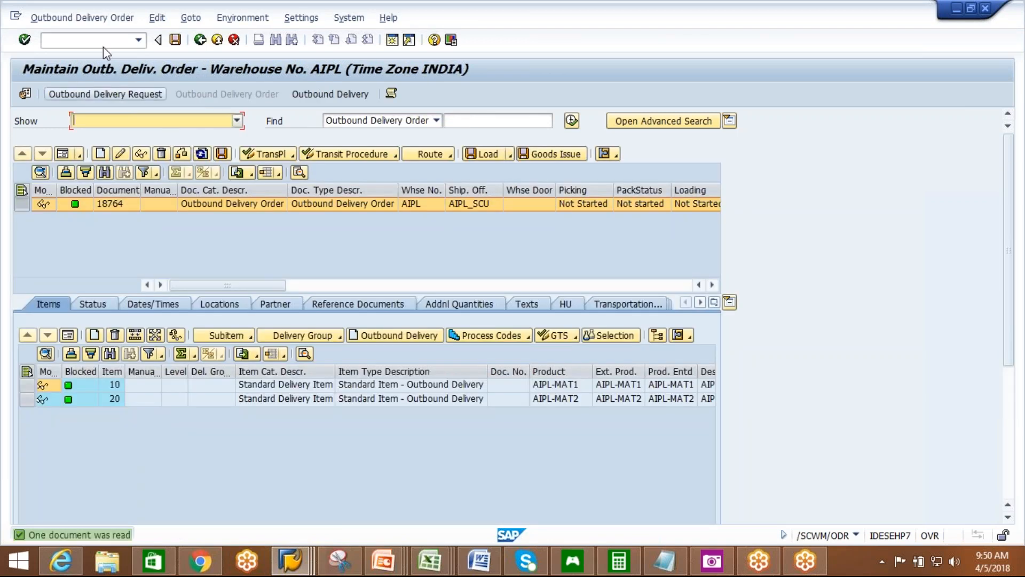
{"action": "left_click", "coordinate": [82, 18]}
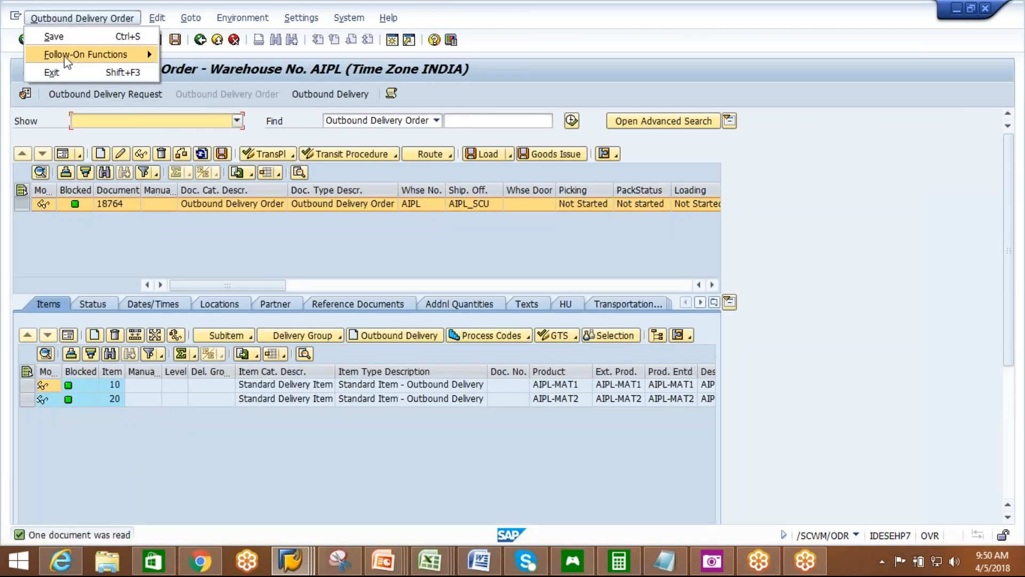
{"action": "mouse_move", "coordinate": [86, 54]}
{"action": "left_click", "coordinate": [221, 53]}
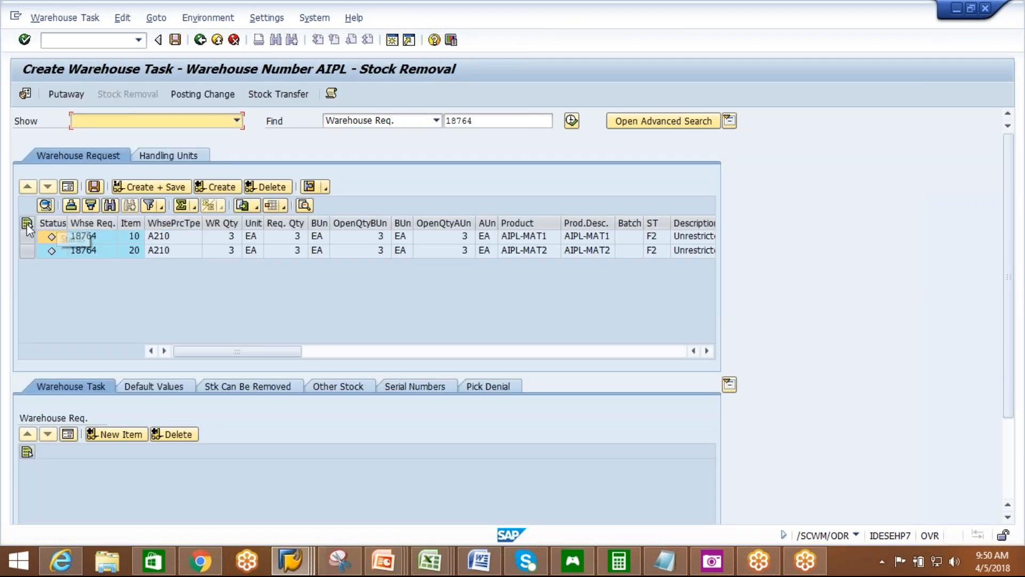
{"action": "left_click", "coordinate": [26, 225]}
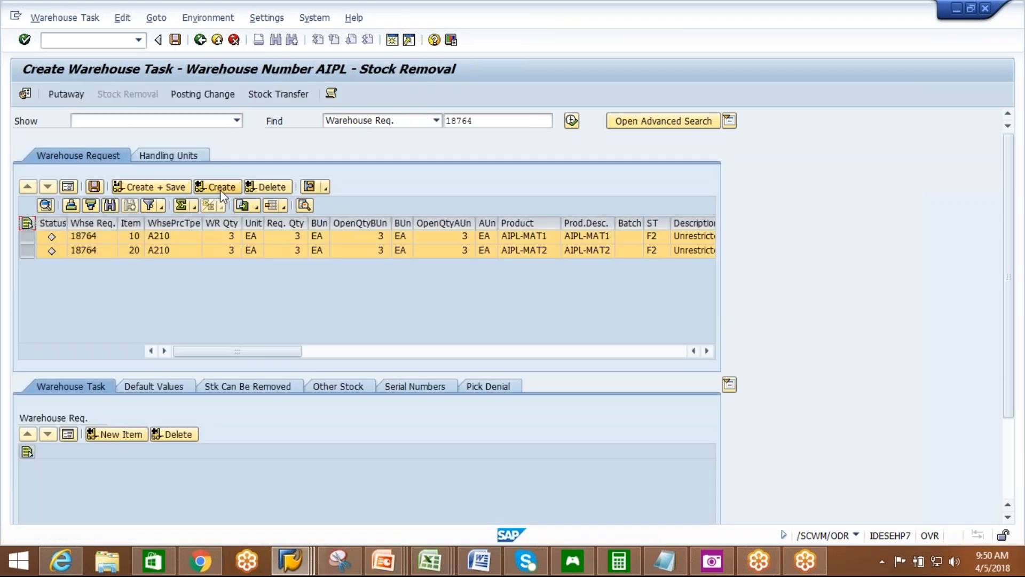
{"action": "left_click", "coordinate": [219, 187]}
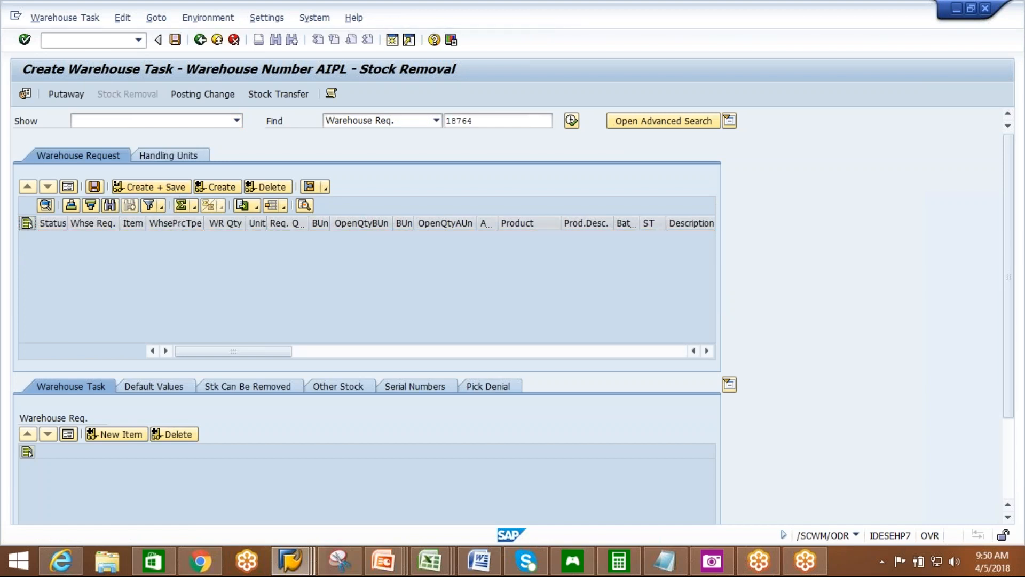
{"action": "left_click", "coordinate": [85, 19]}
{"action": "left_click", "coordinate": [87, 72]}
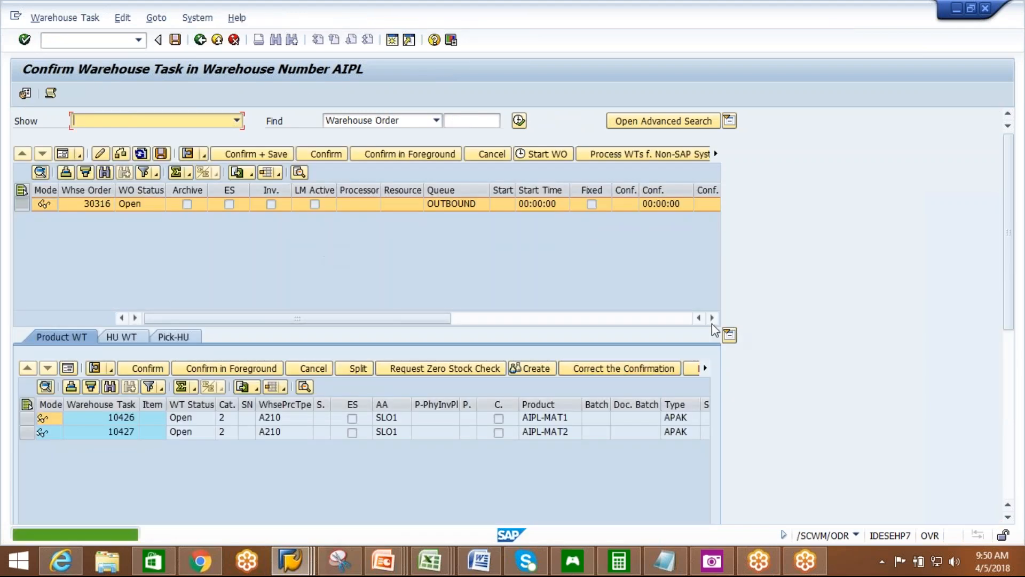
- Examine the creation rule (WOCR) applied to the warehouse order containing both tasks
{"action": "left_click", "coordinate": [713, 317]}
{"action": "left_click", "coordinate": [712, 318]}
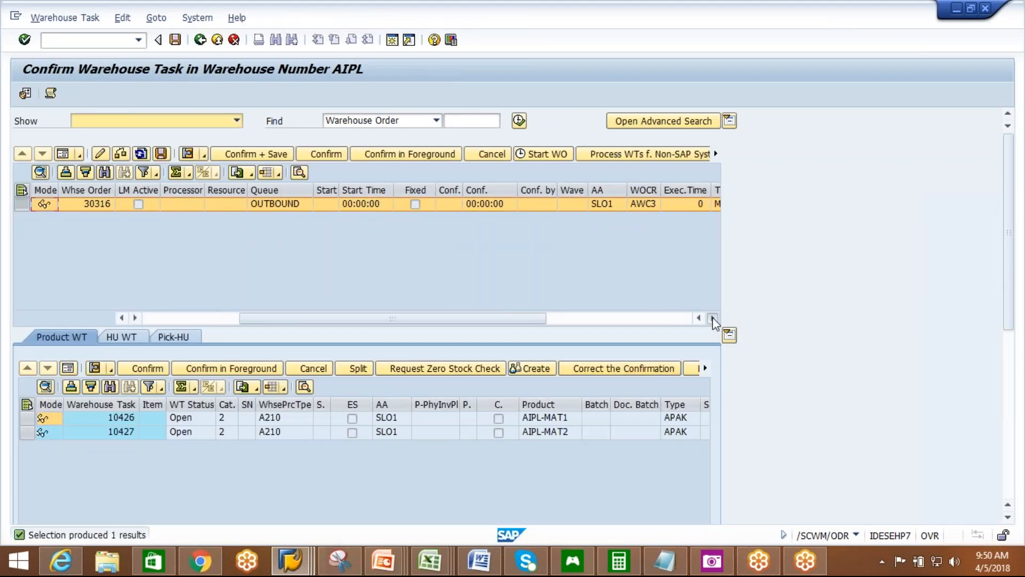
{"action": "left_click", "coordinate": [713, 318]}
{"action": "left_click", "coordinate": [713, 318]}
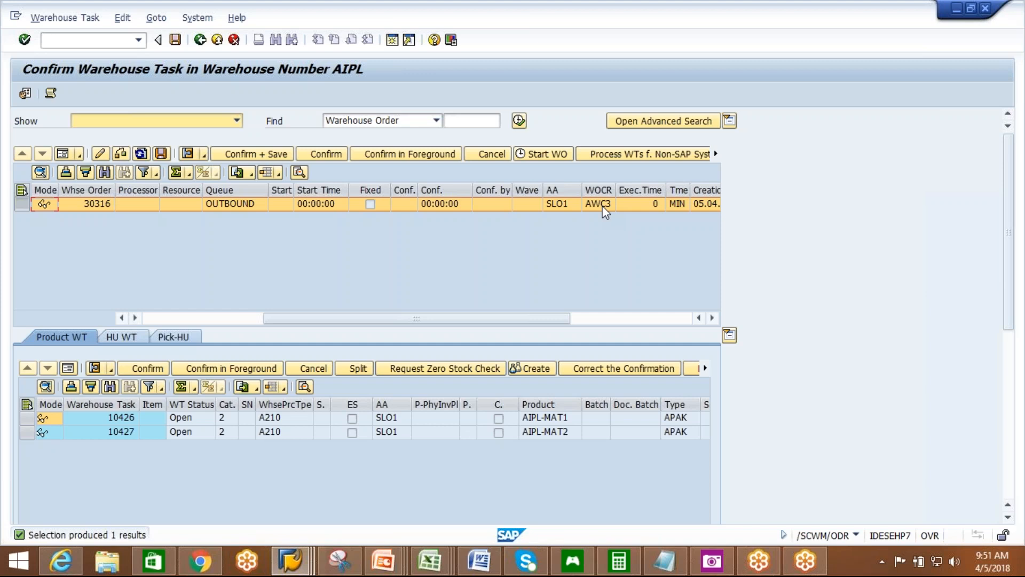
- Switch to Chrome and open a new browser tab
{"action": "left_click", "coordinate": [209, 566]}
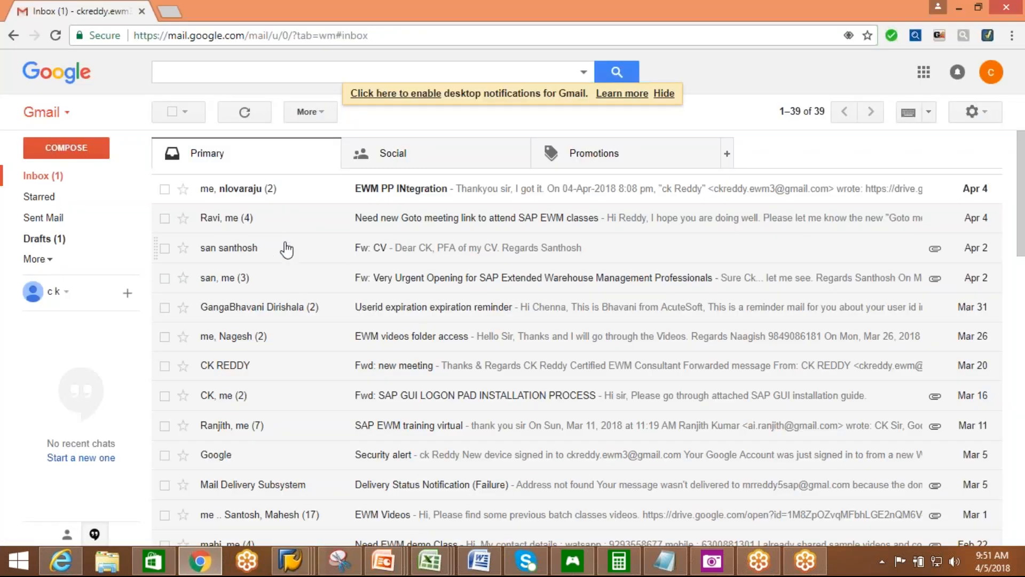
{"action": "left_click", "coordinate": [170, 11]}
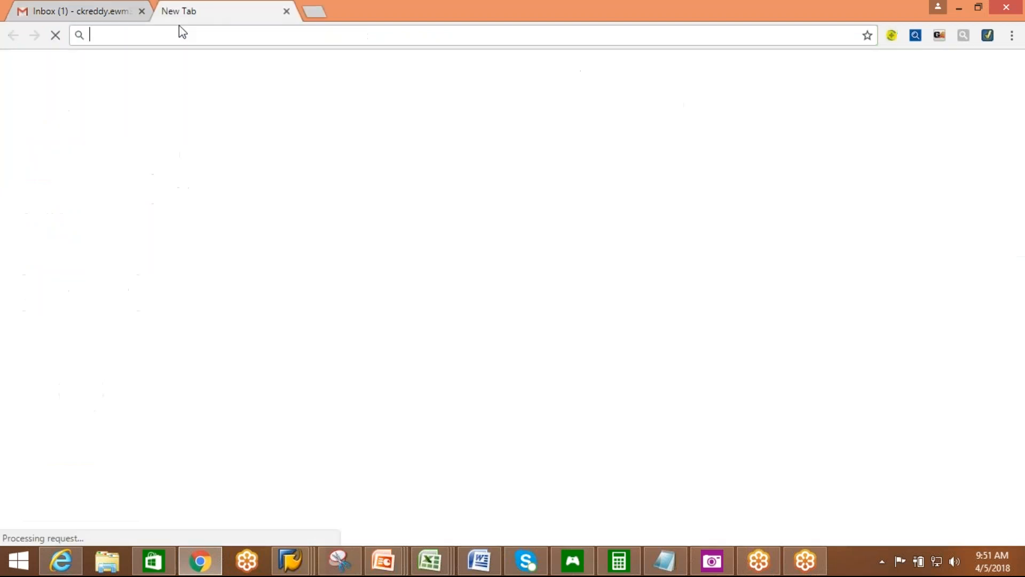